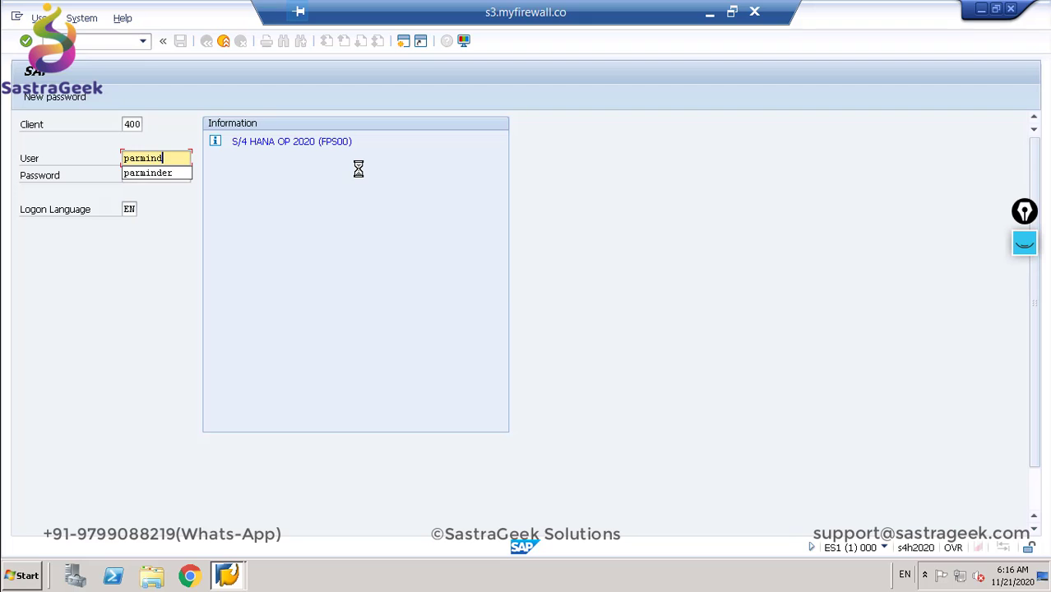
Step: Enter the account password for the already entered user and log on to client 400
key(Tab)
text(****)
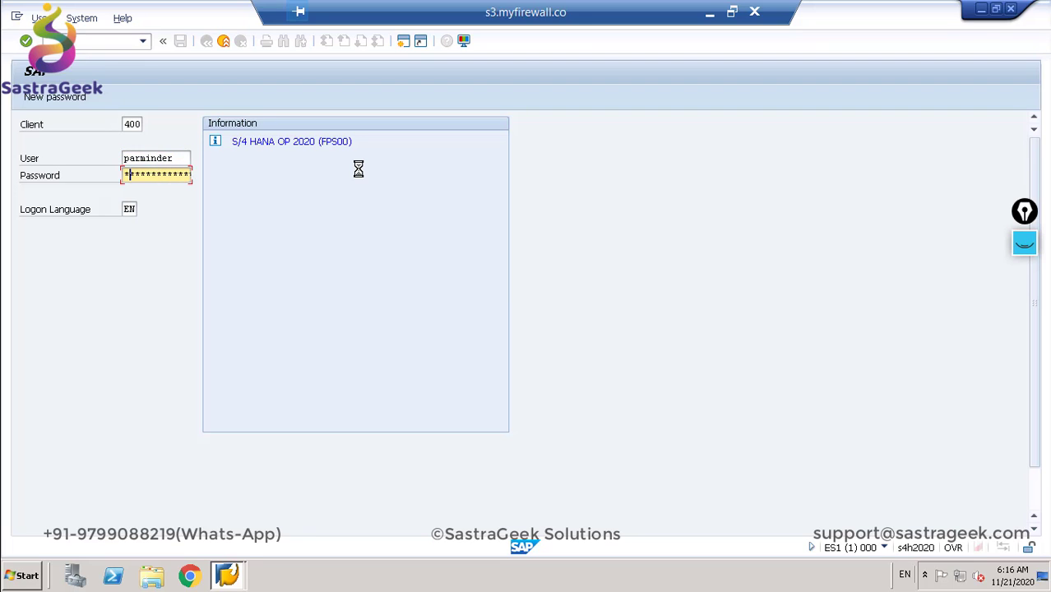
text(*****)
key(Return)
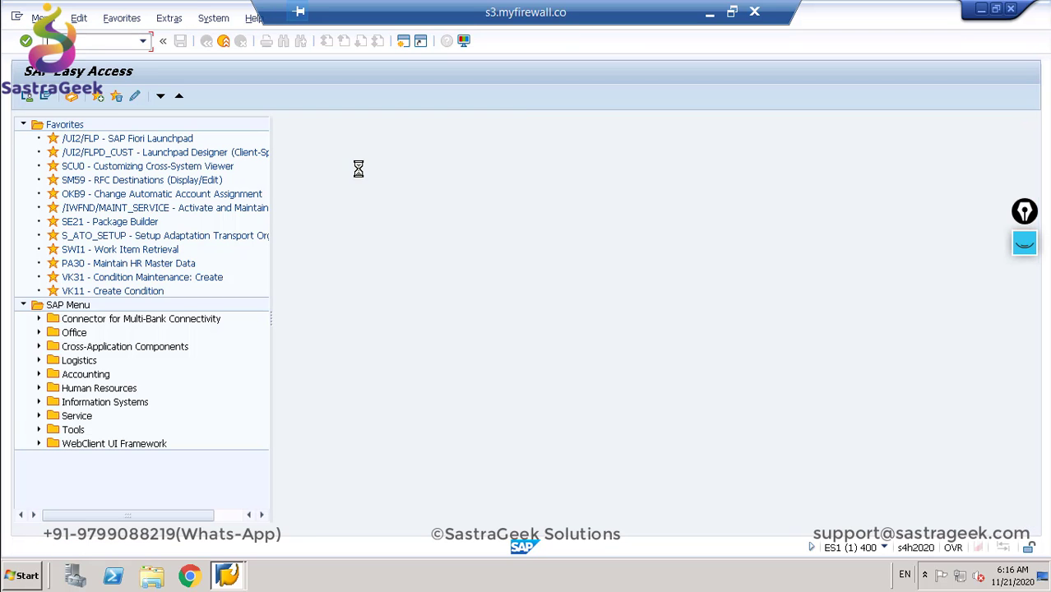
Step: Start the project customizing transaction and display the SAP Reference IMG
text(sc)
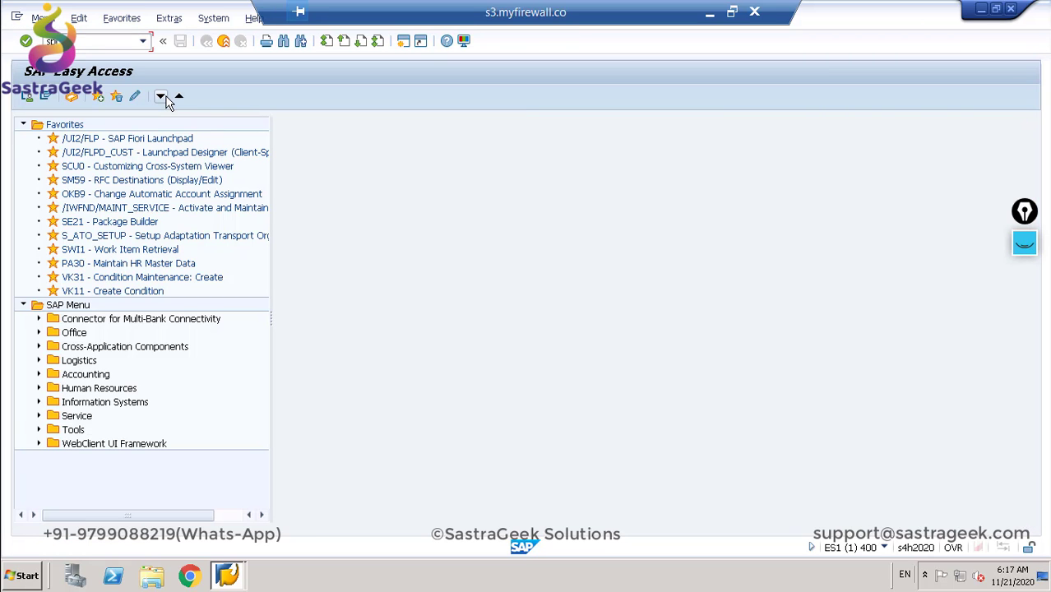
key(Return)
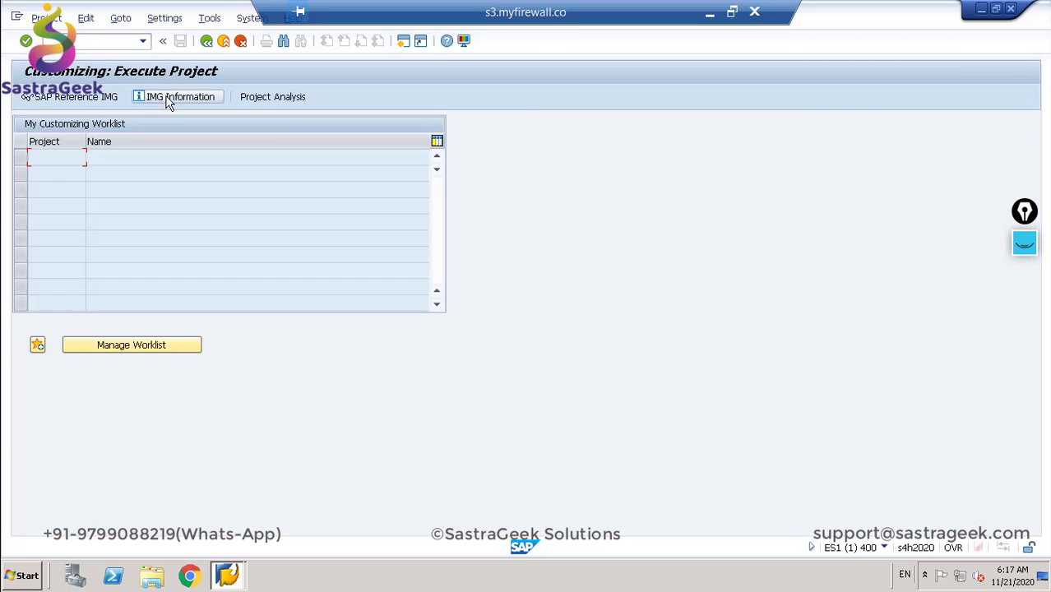
click(80, 97)
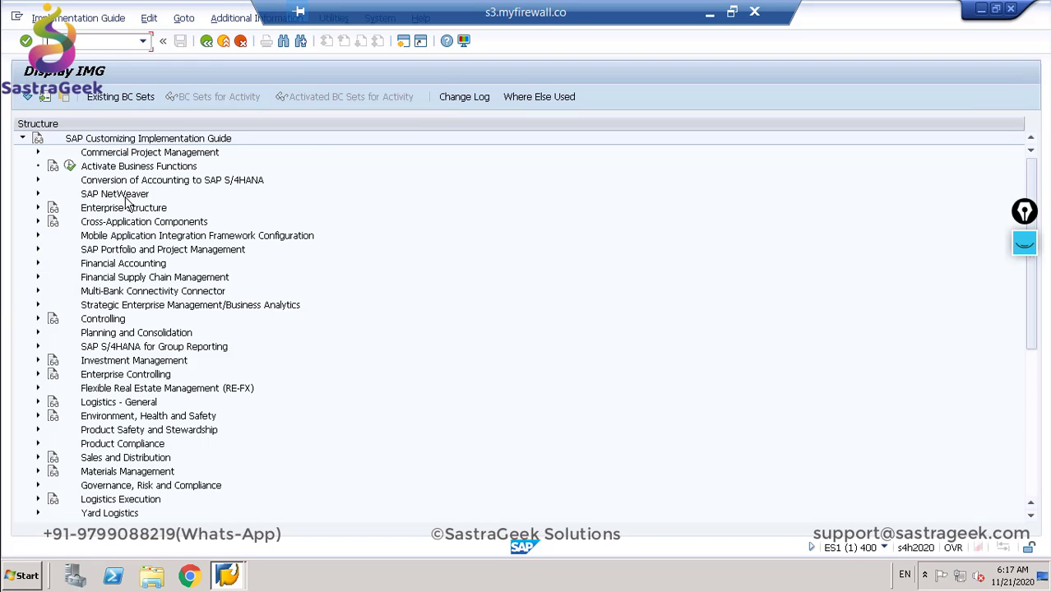
Step: Open Edit Company Code Data from the company code activity under Enterprise Structure, Definition, Financial Accounting
click(37, 208)
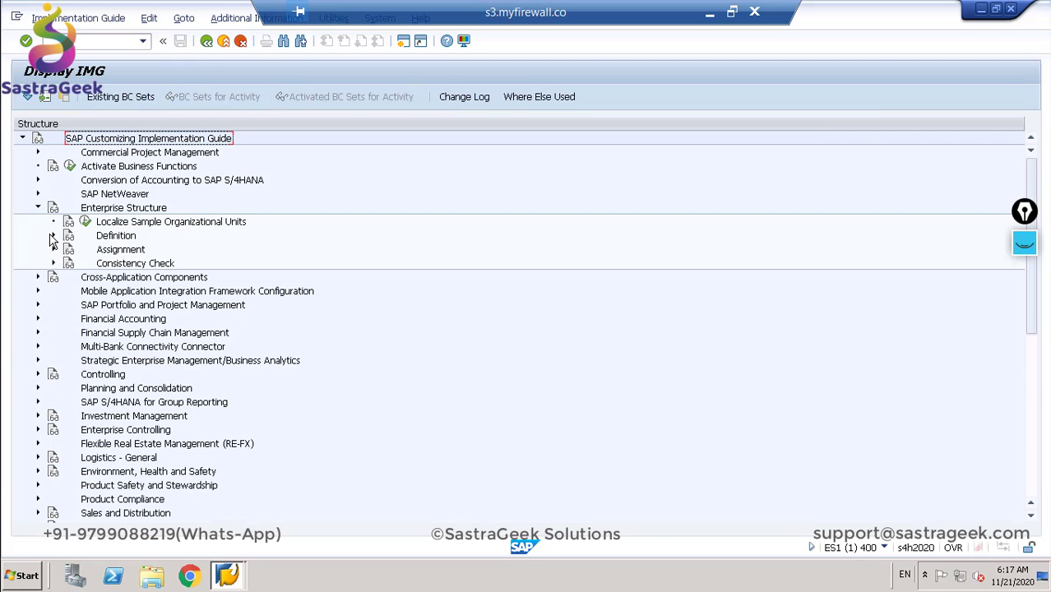
click(53, 236)
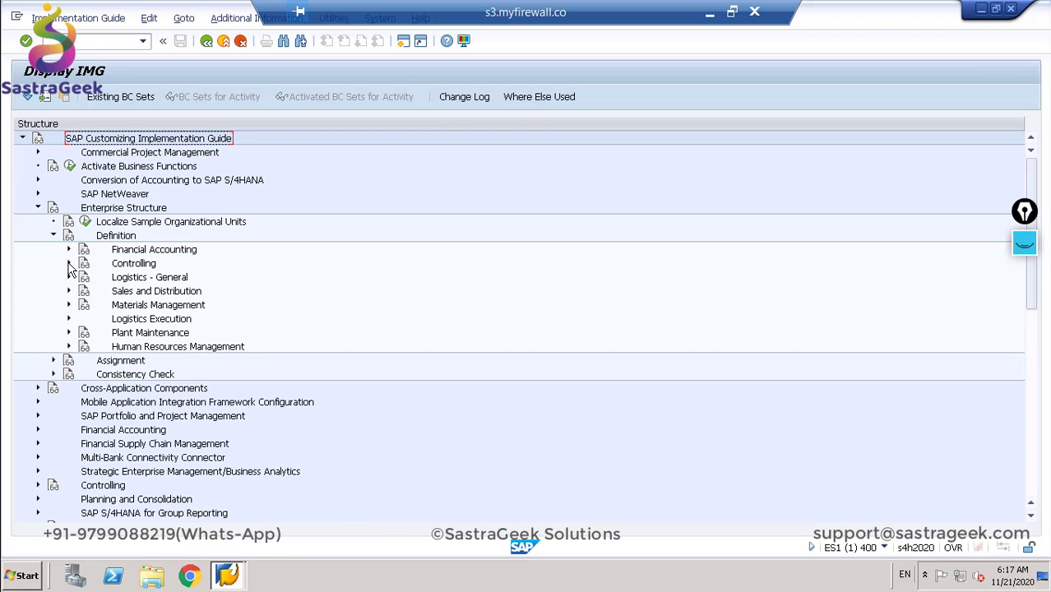
click(69, 249)
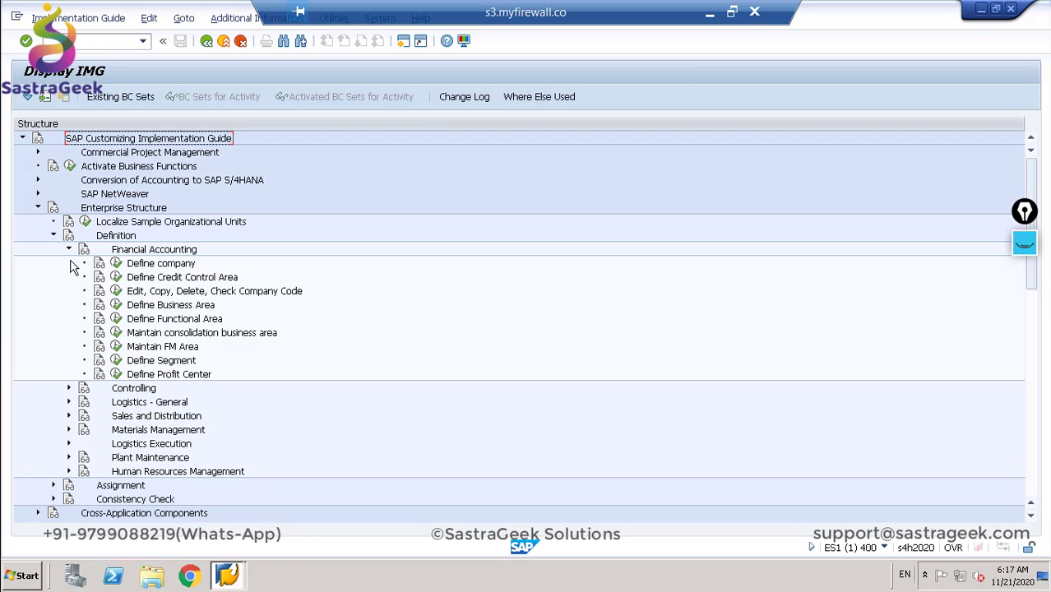
click(116, 291)
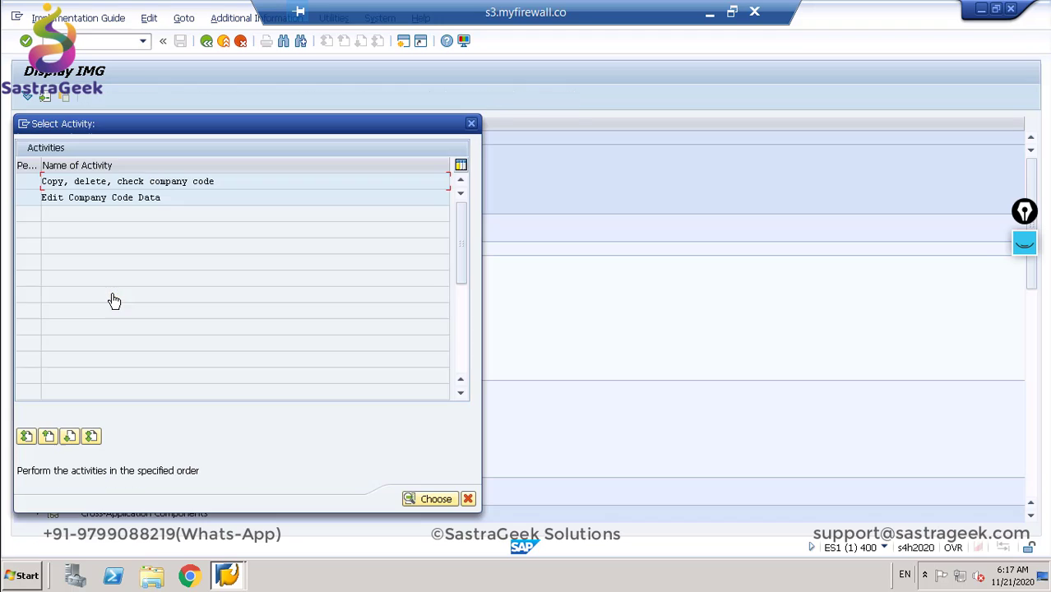
double_click(82, 198)
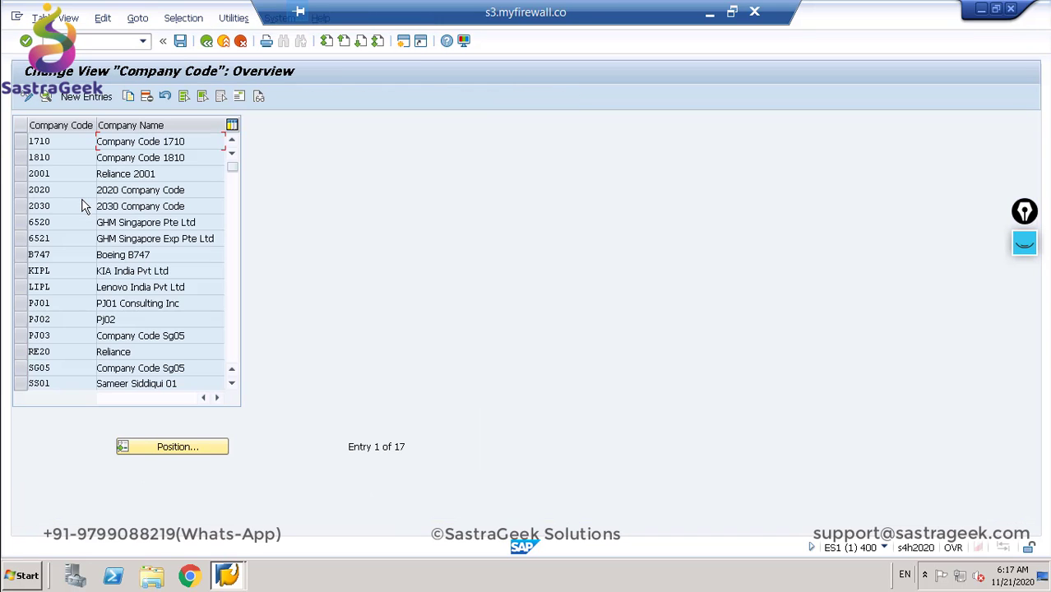
Step: Review company codes 1710 and SG05 as possible copy sources in the overview, and return to the activity selection
click(23, 142)
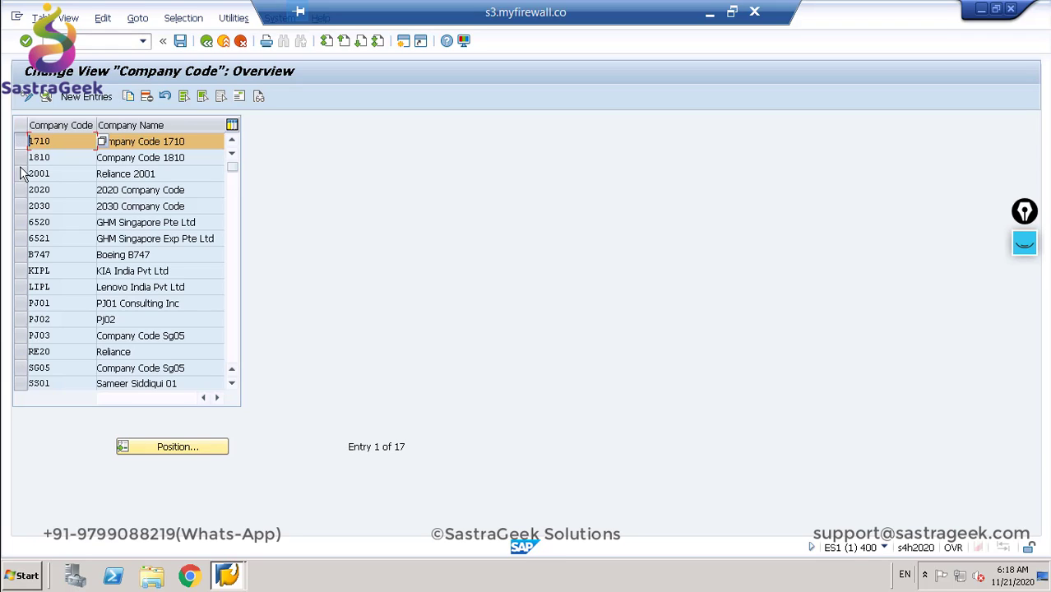
click(20, 368)
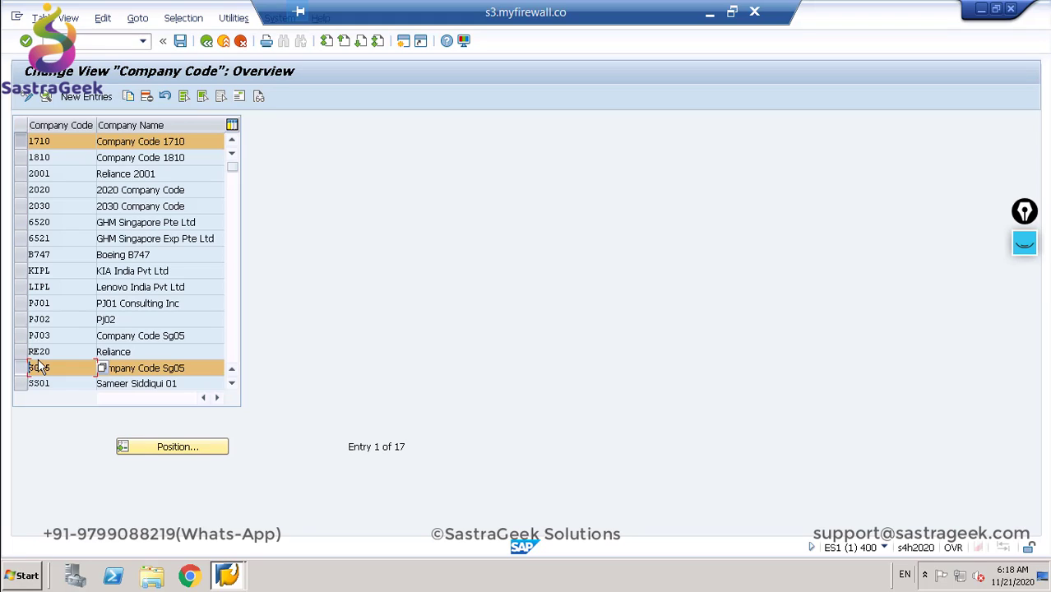
click(20, 145)
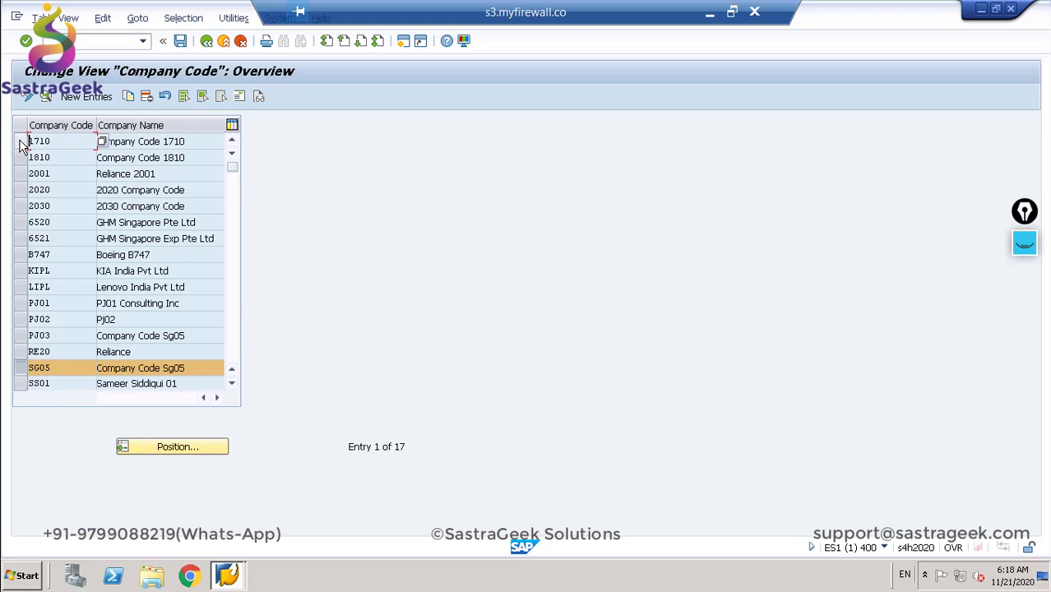
click(22, 144)
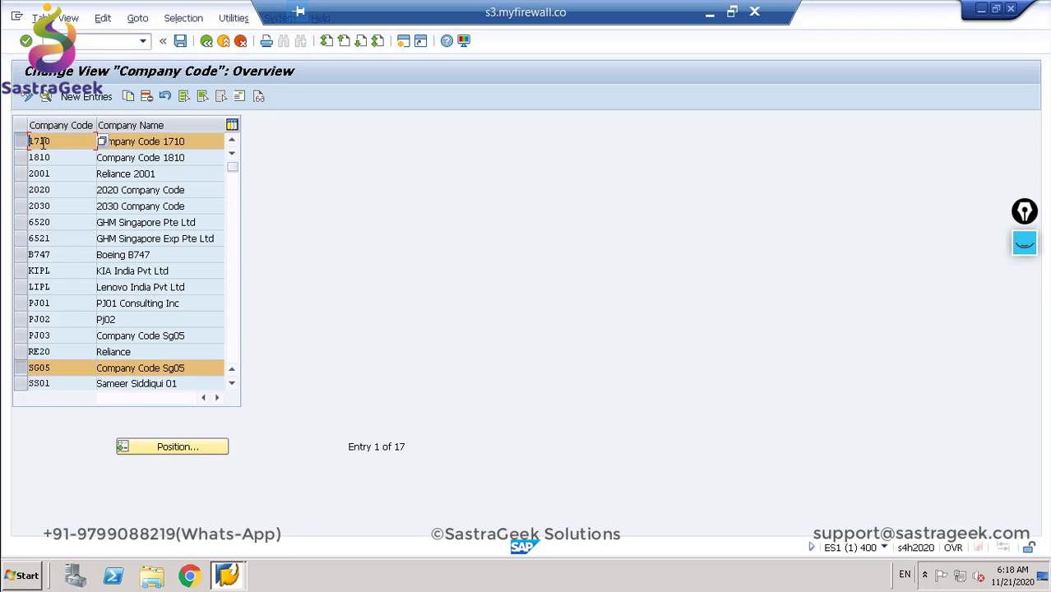
click(21, 142)
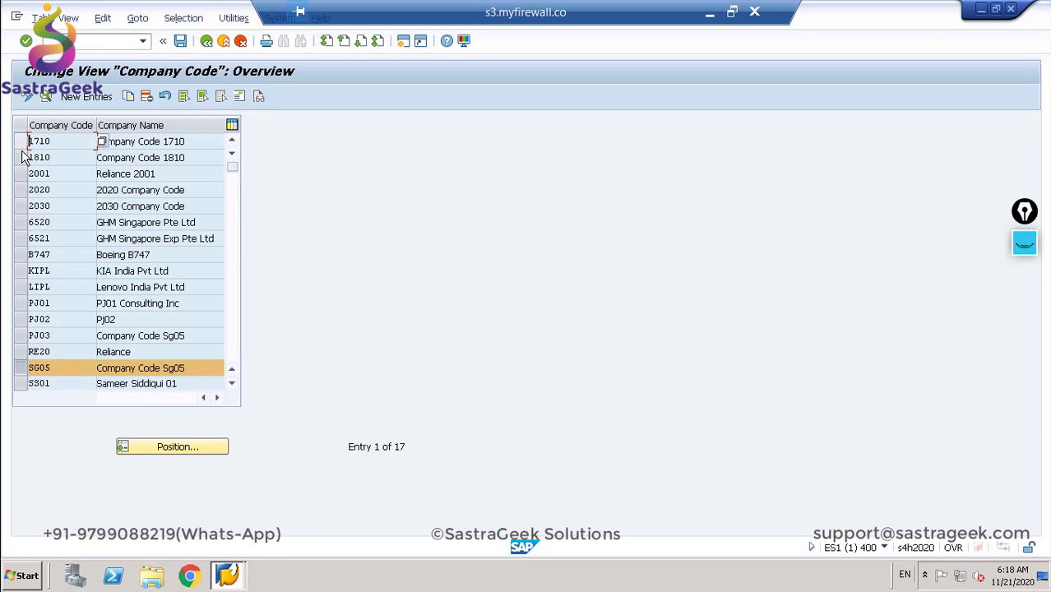
click(207, 42)
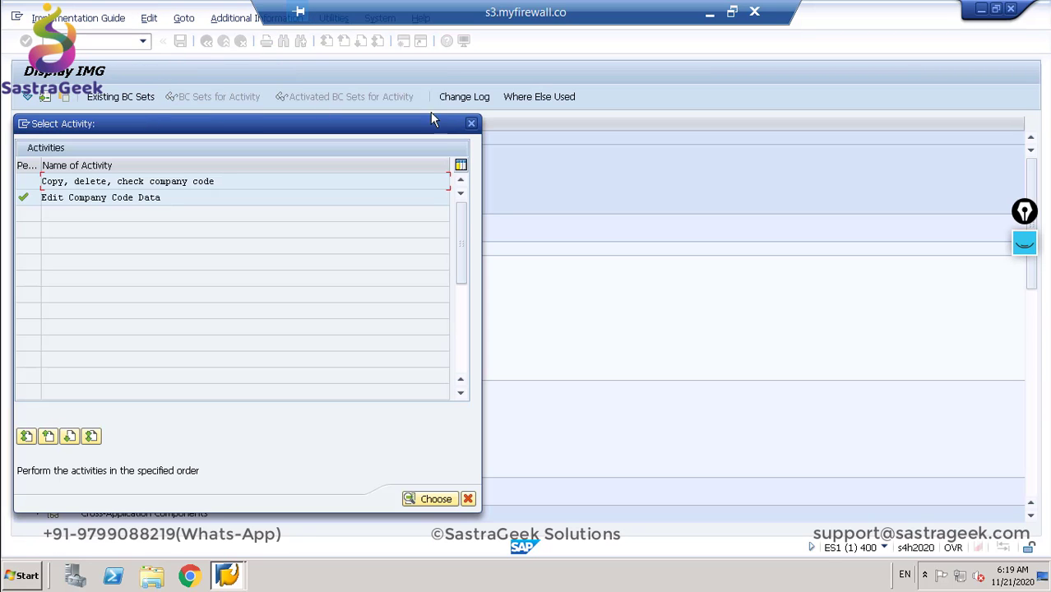
Step: Open the copy, delete, check company code activity and copy company code SG05 to CS10
double_click(155, 182)
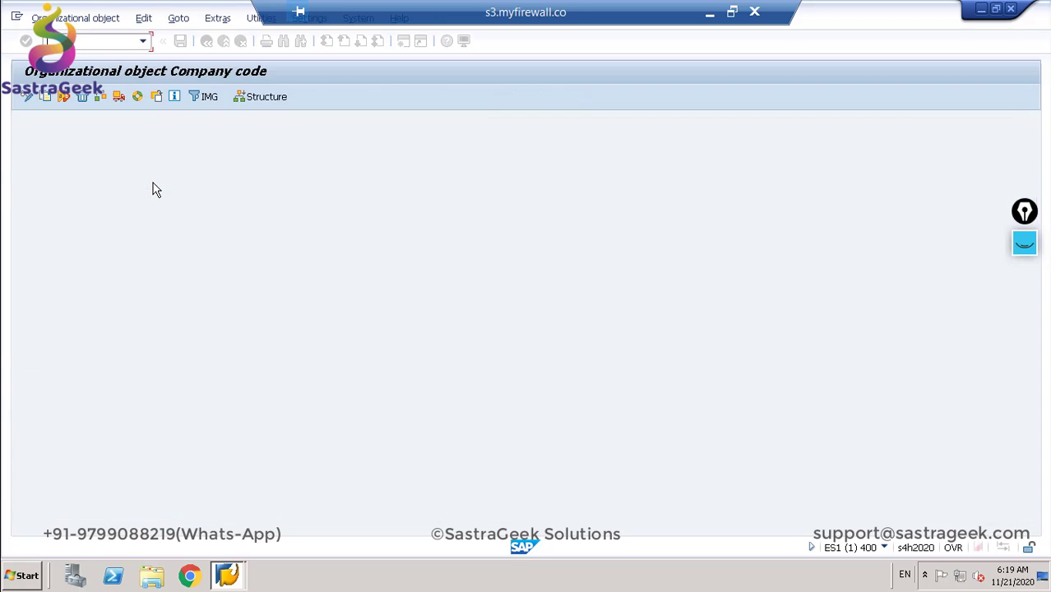
click(45, 97)
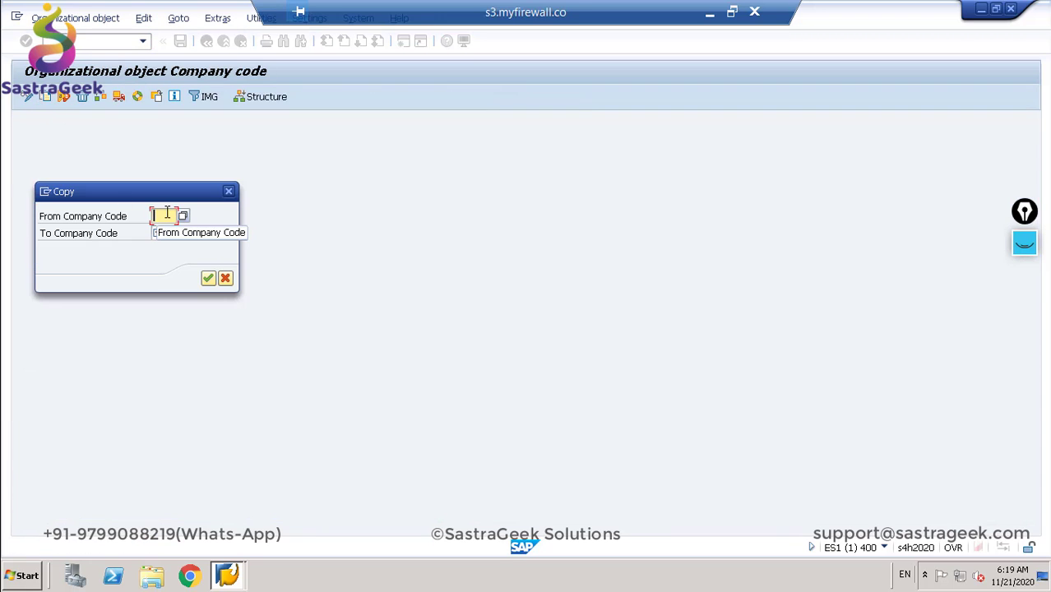
text(SG05)
key(Tab)
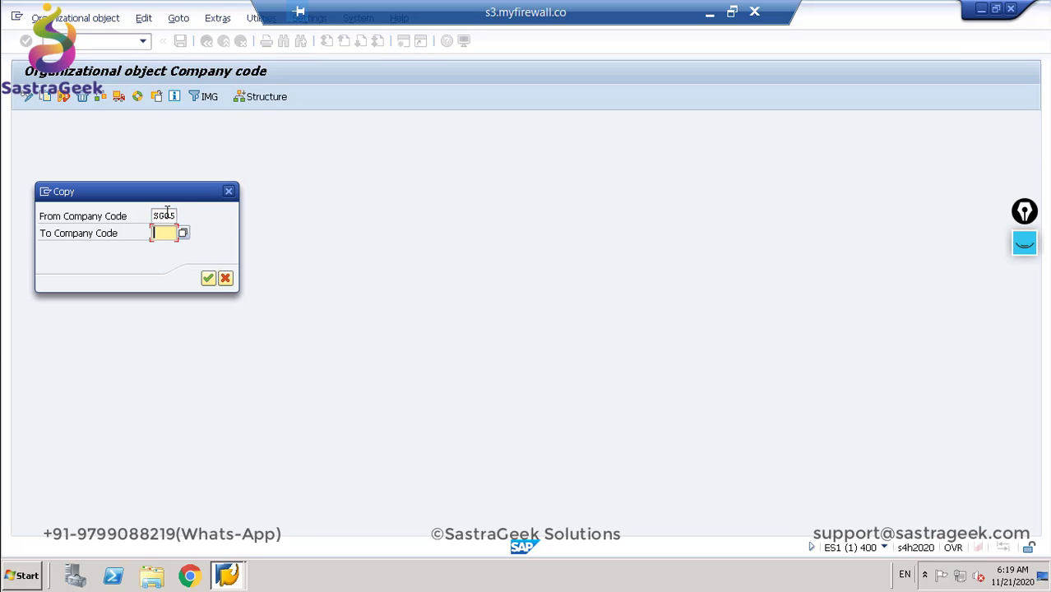
text(CS10)
click(208, 280)
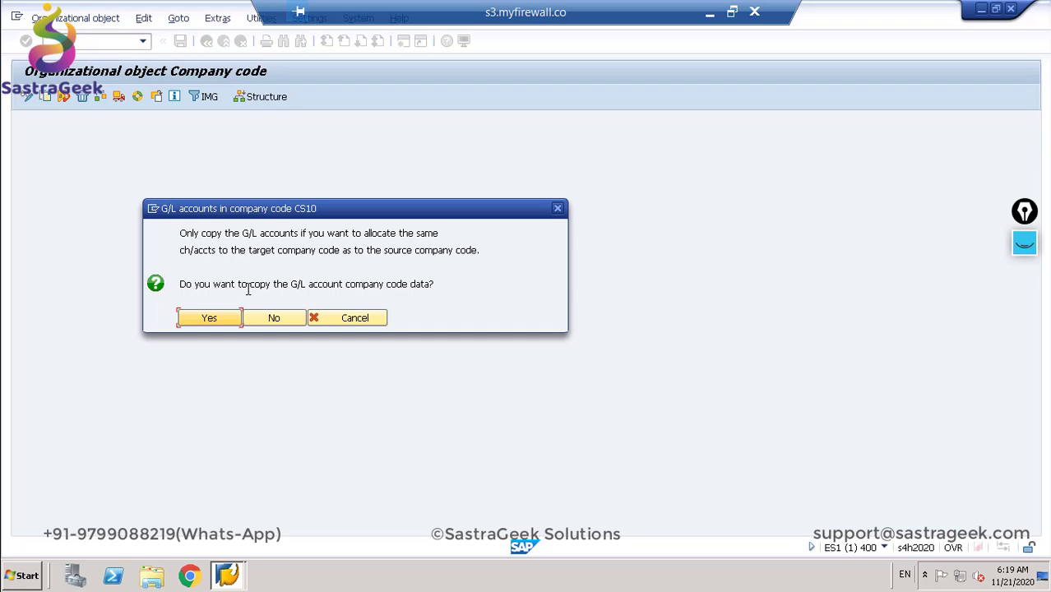
Step: Include the G/L account data and controlling area assignment in the copy, without allocating a different local currency
click(215, 322)
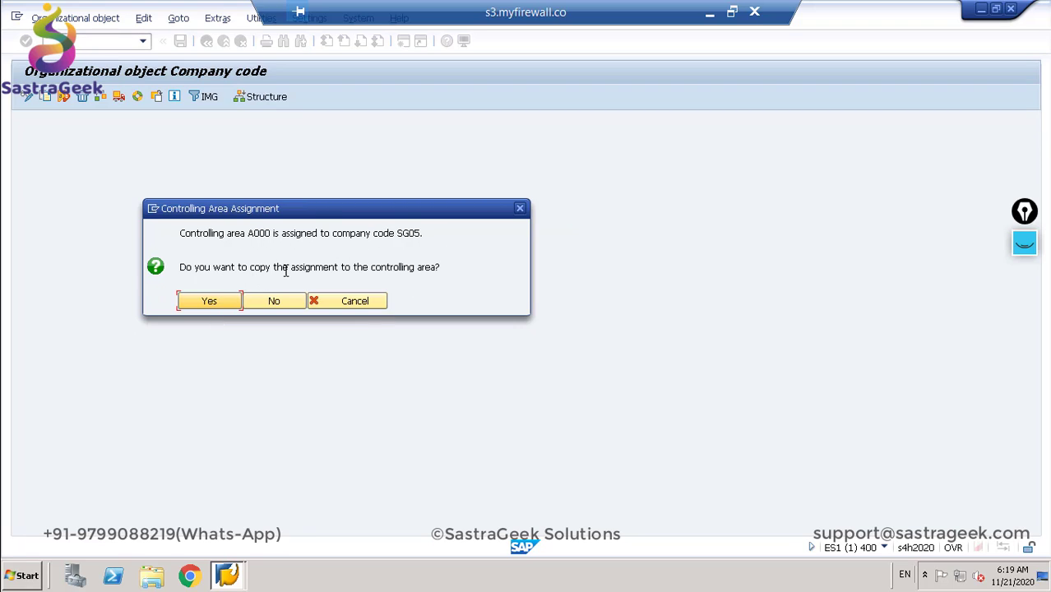
click(204, 301)
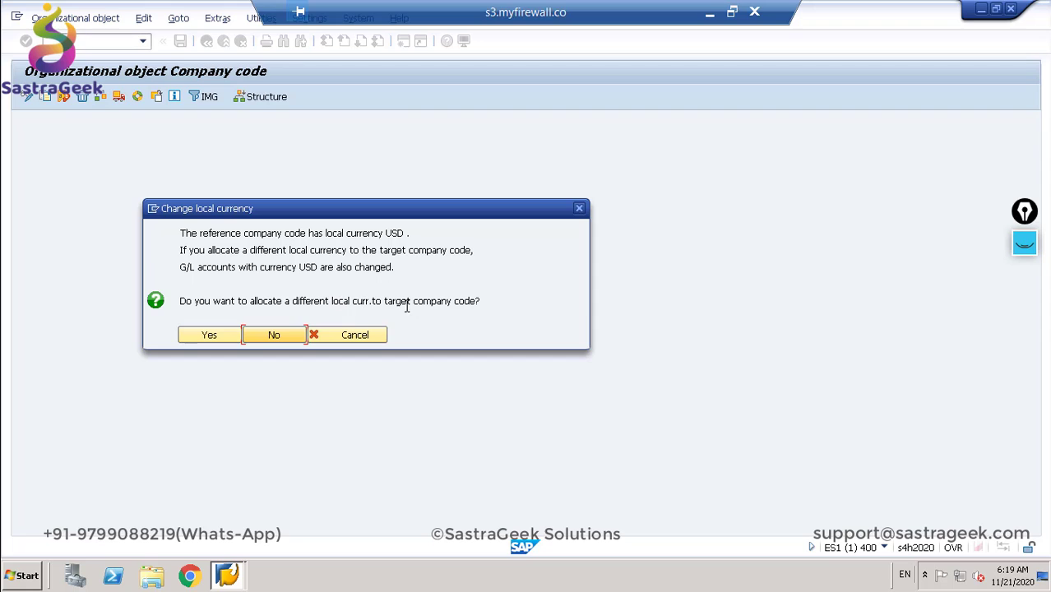
click(277, 334)
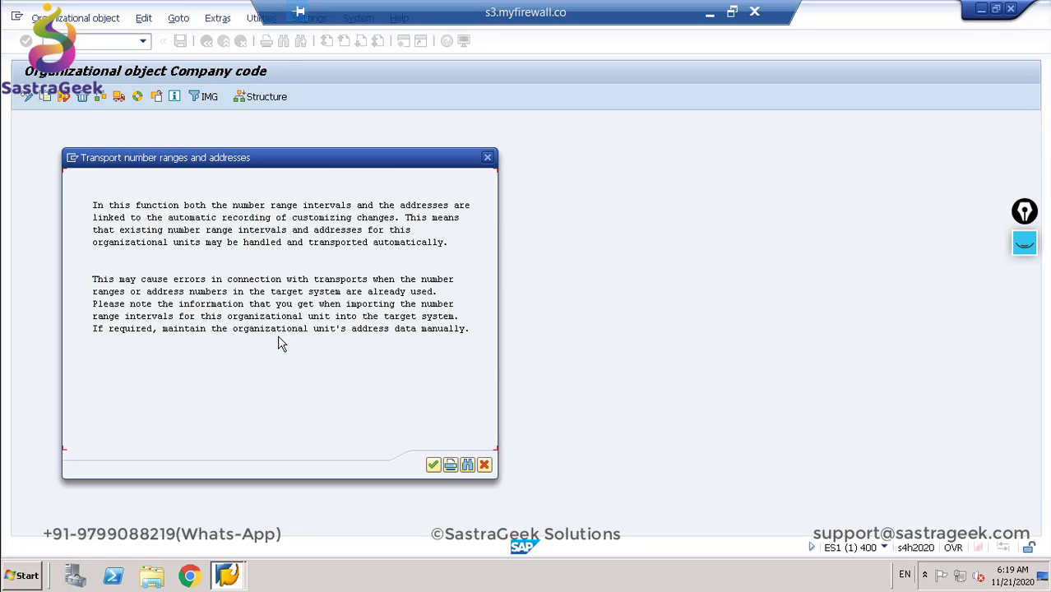
Step: Acknowledge the transport notices and decline transporting the number ranges
click(433, 465)
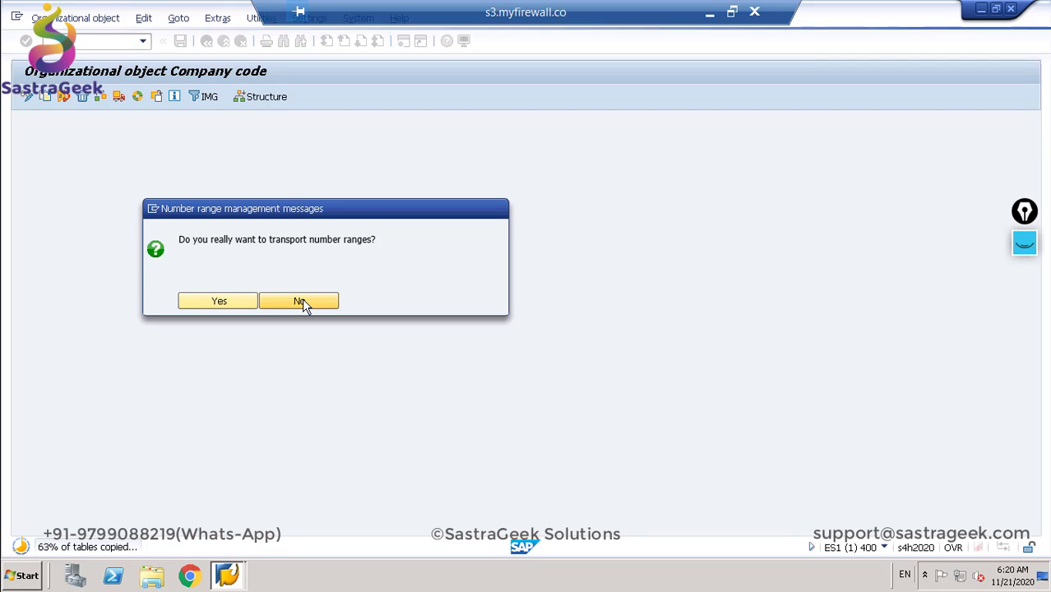
click(302, 298)
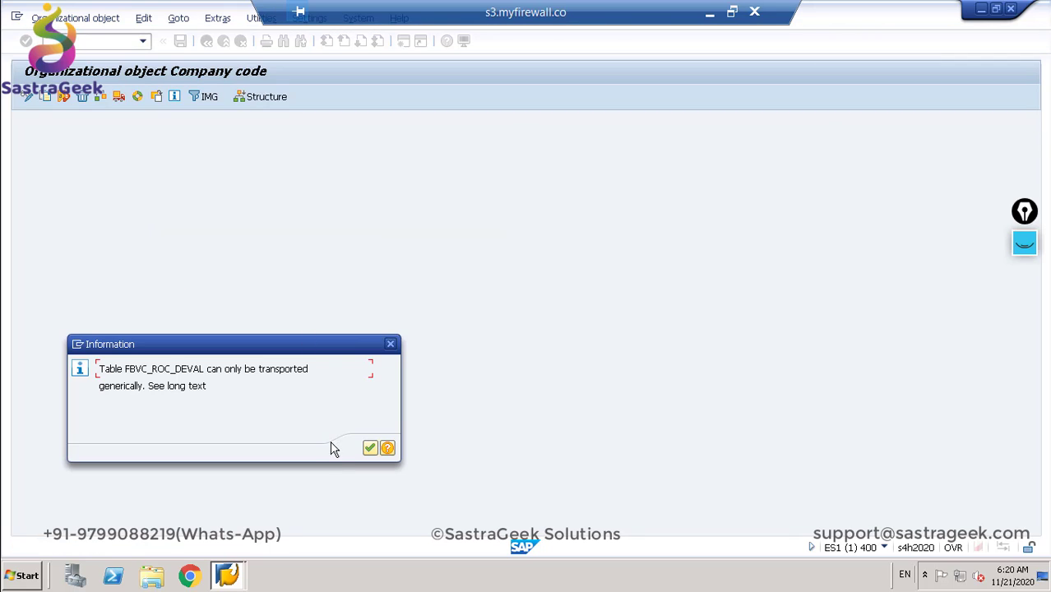
click(375, 446)
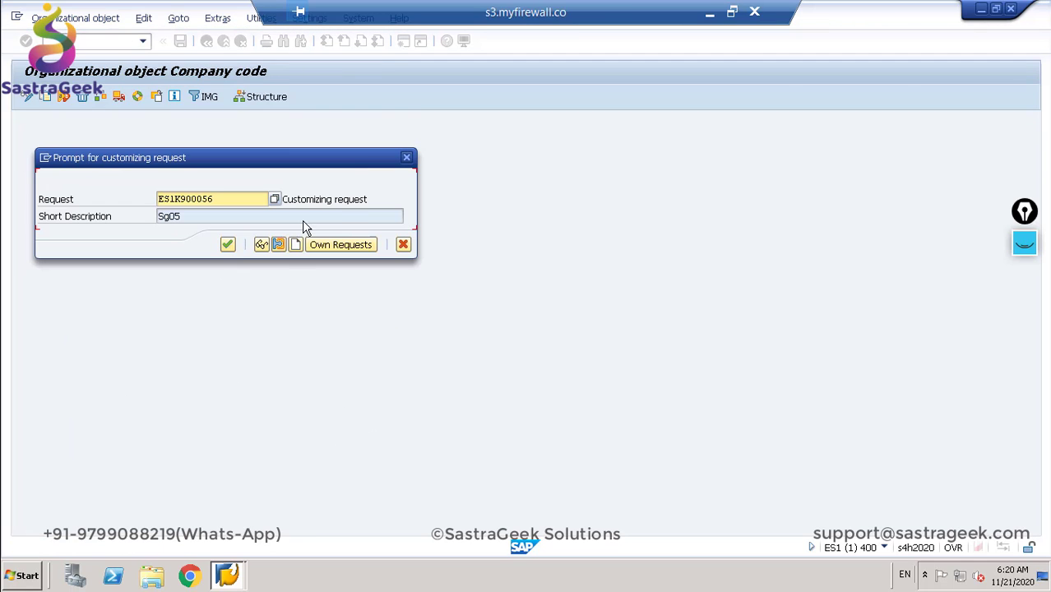
Step: Create a customizing request with the short description CS10, record the company code copy in it, and return to the IMG structure
click(295, 246)
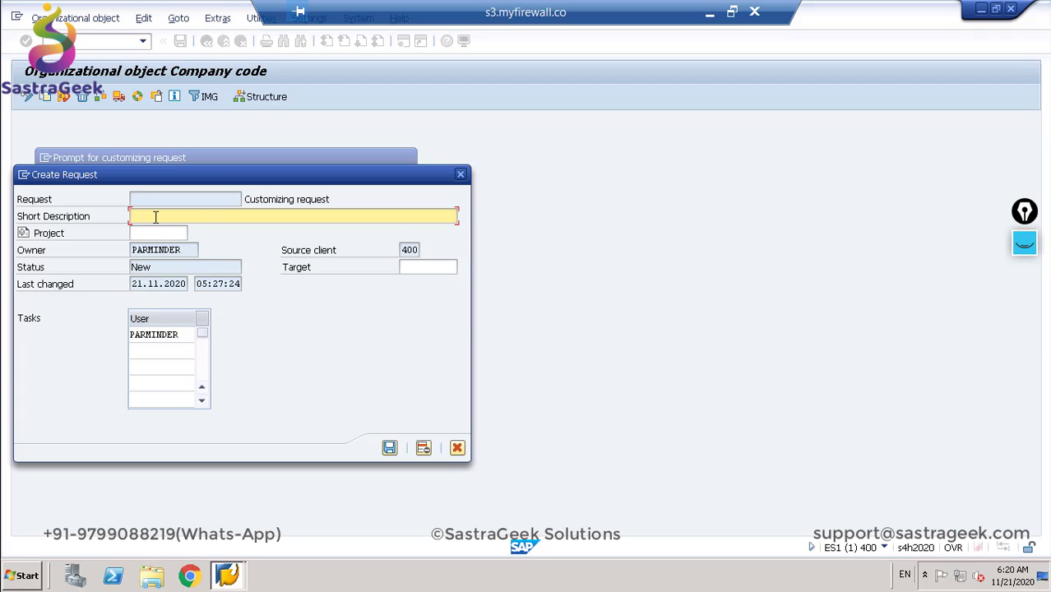
text(CS10)
click(390, 448)
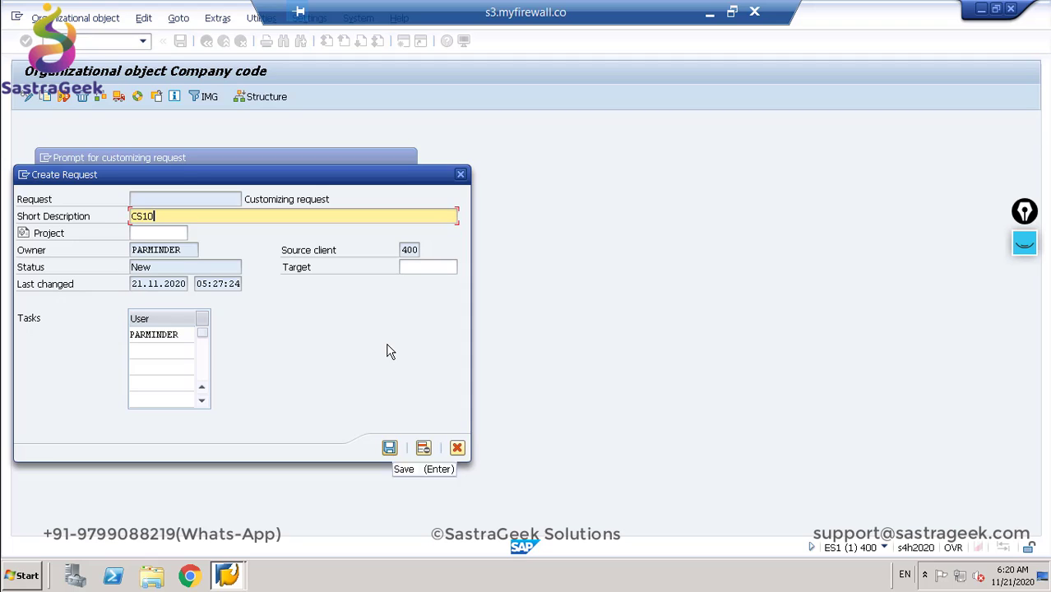
click(228, 244)
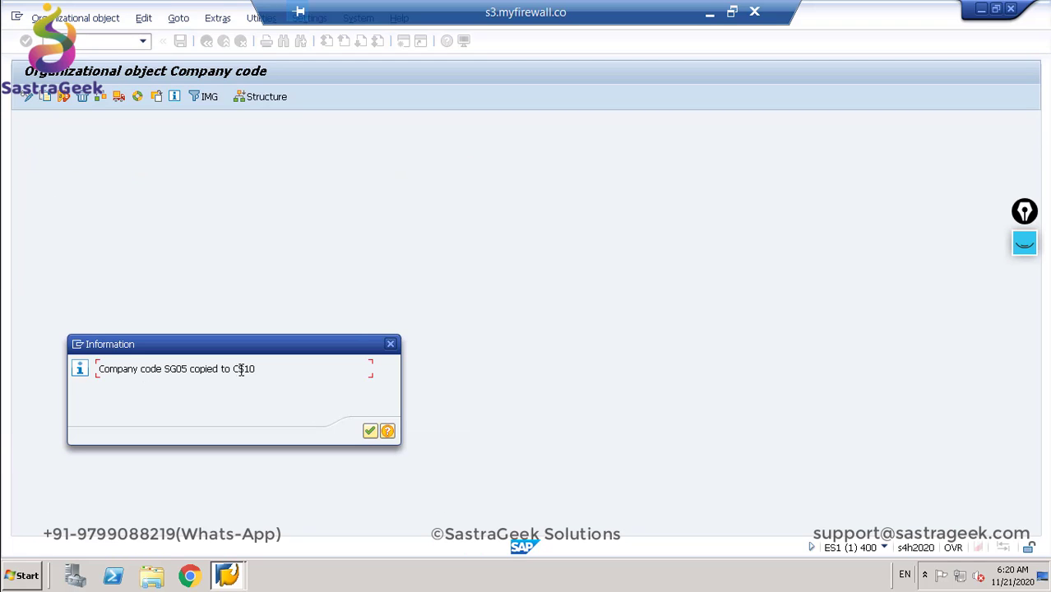
click(369, 431)
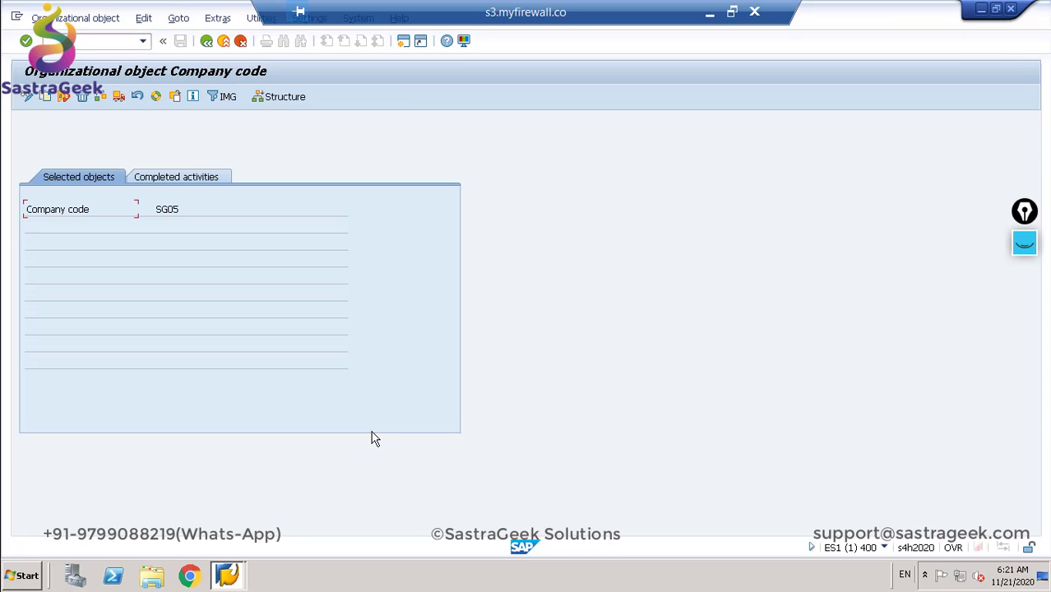
click(207, 41)
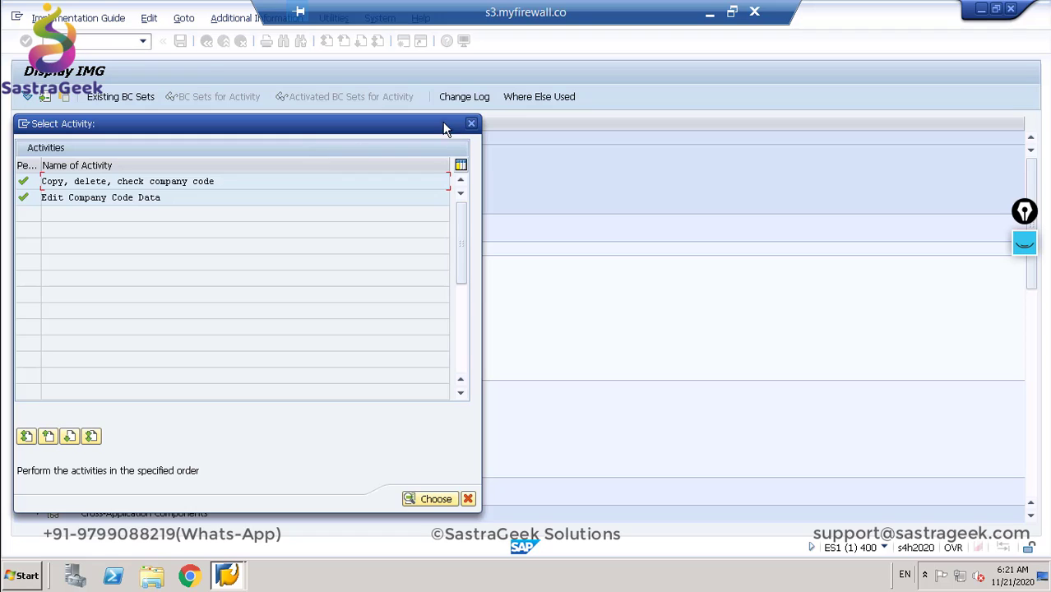
click(471, 124)
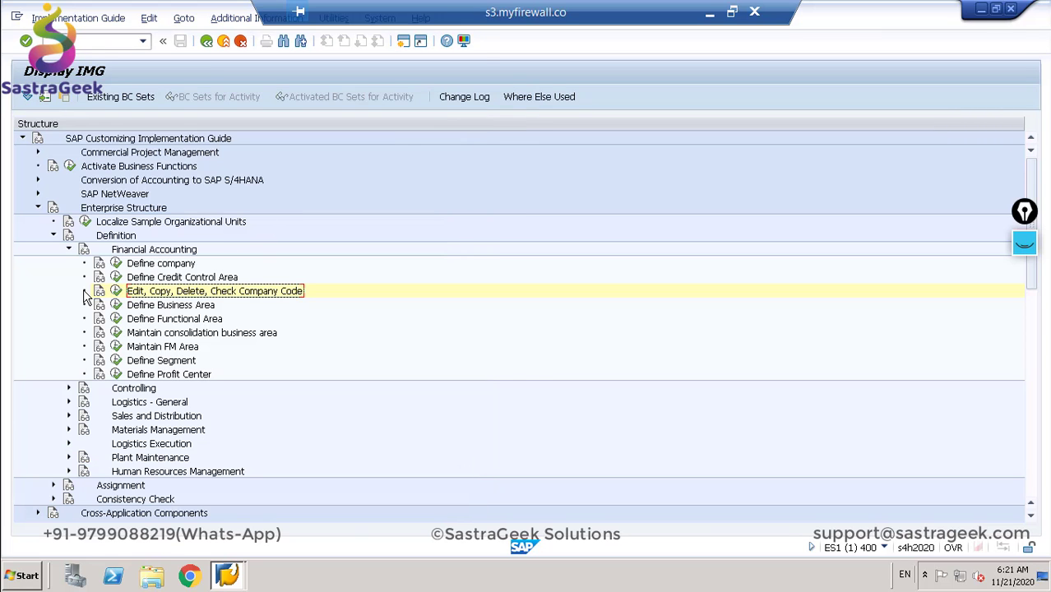
Step: Open the copy, delete, check plant activity under the Logistics - General definitions of the enterprise structure
click(69, 250)
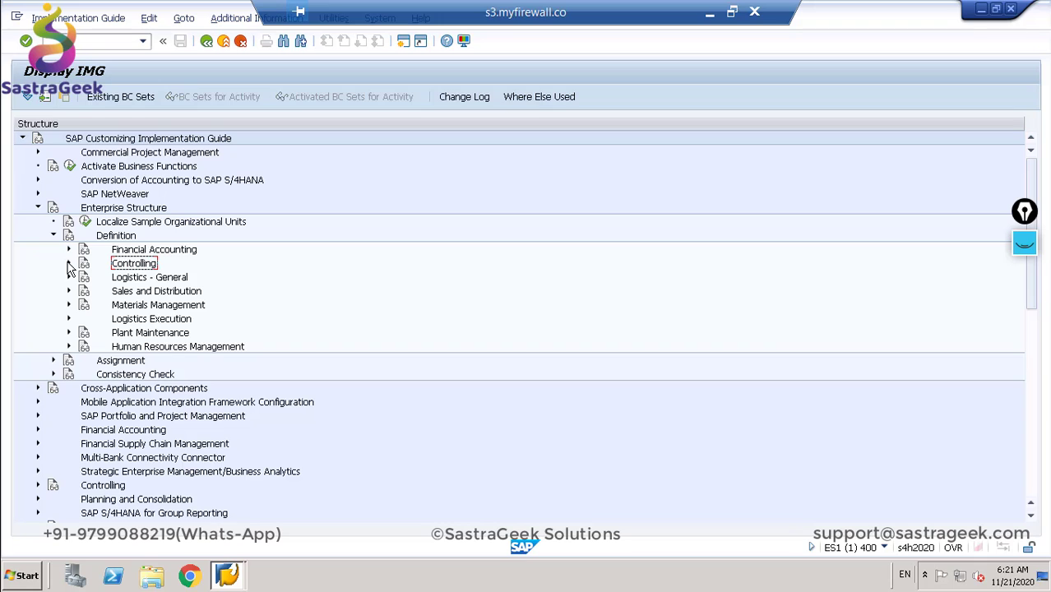
click(69, 278)
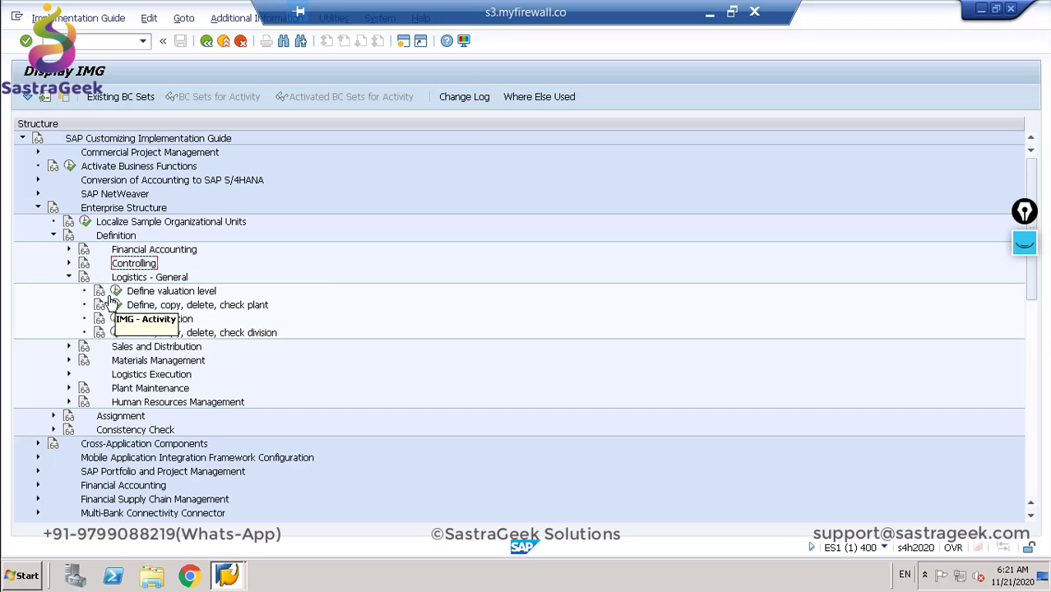
click(118, 306)
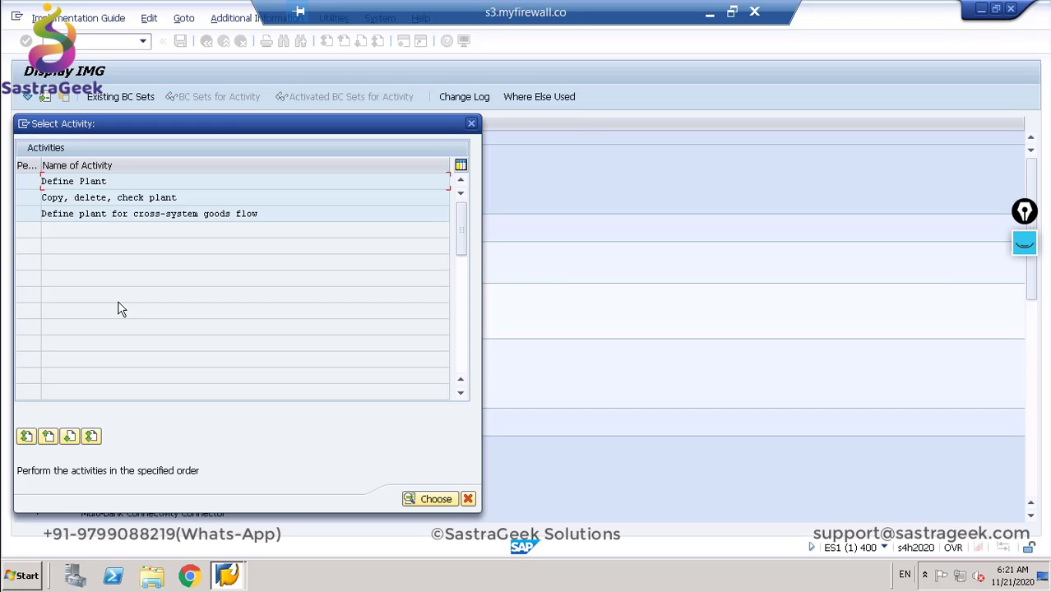
double_click(51, 198)
Step: Copy plant SG05 to plant CS10
click(45, 96)
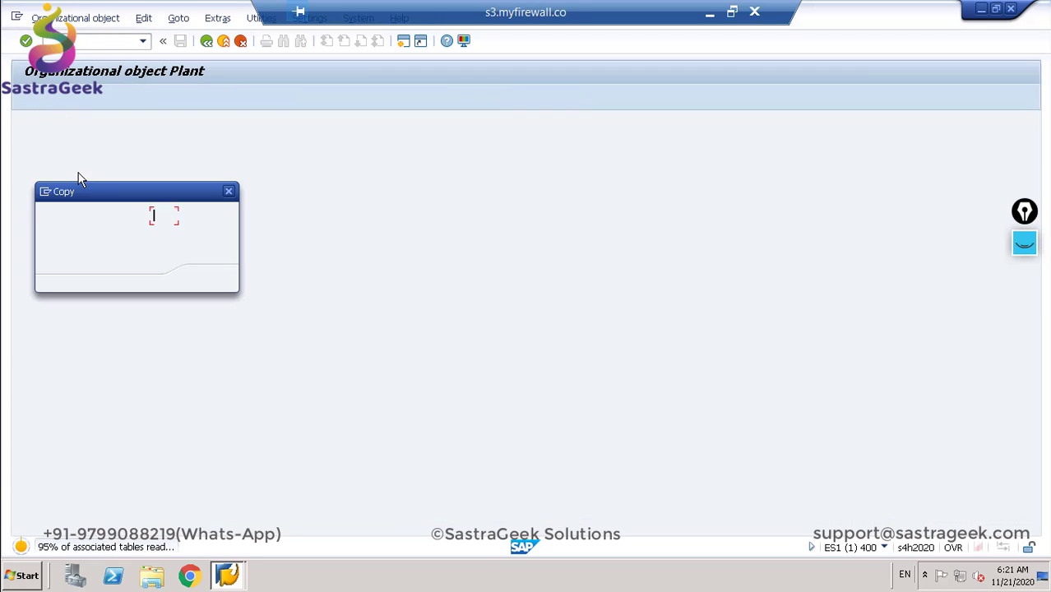
click(168, 217)
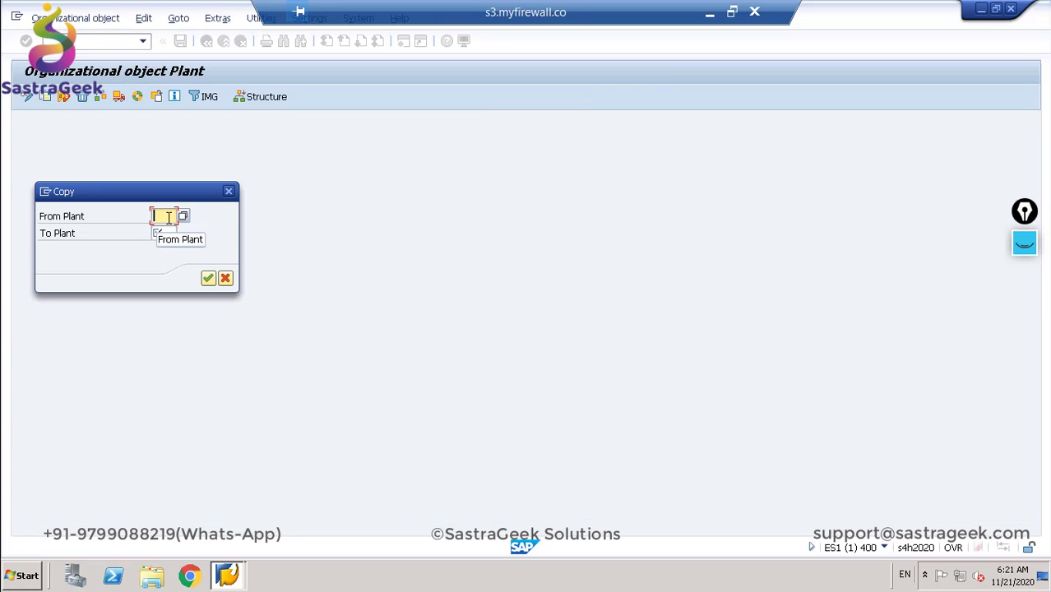
text(S)
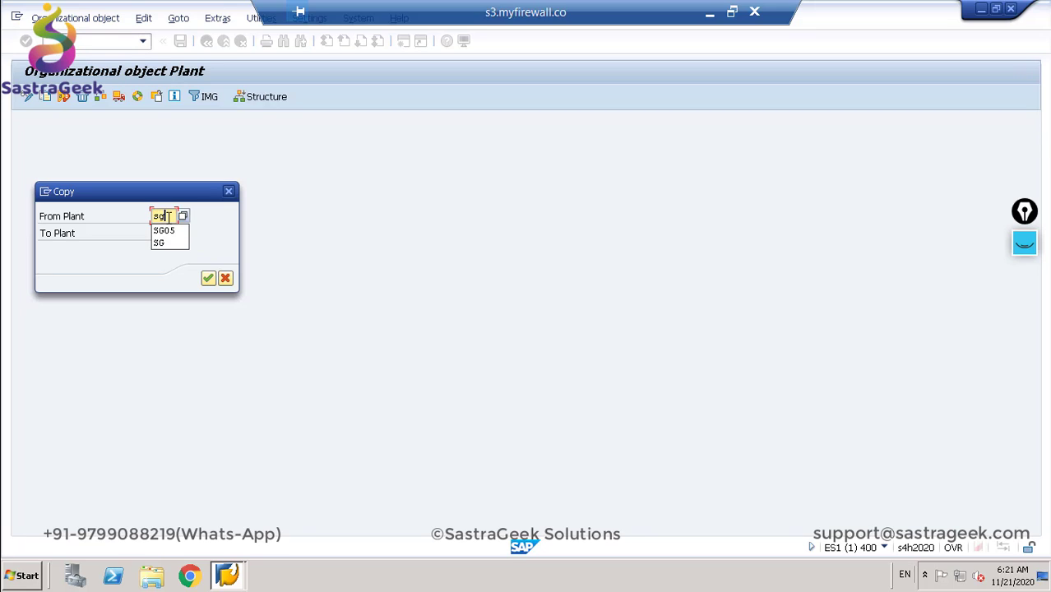
text(g05)
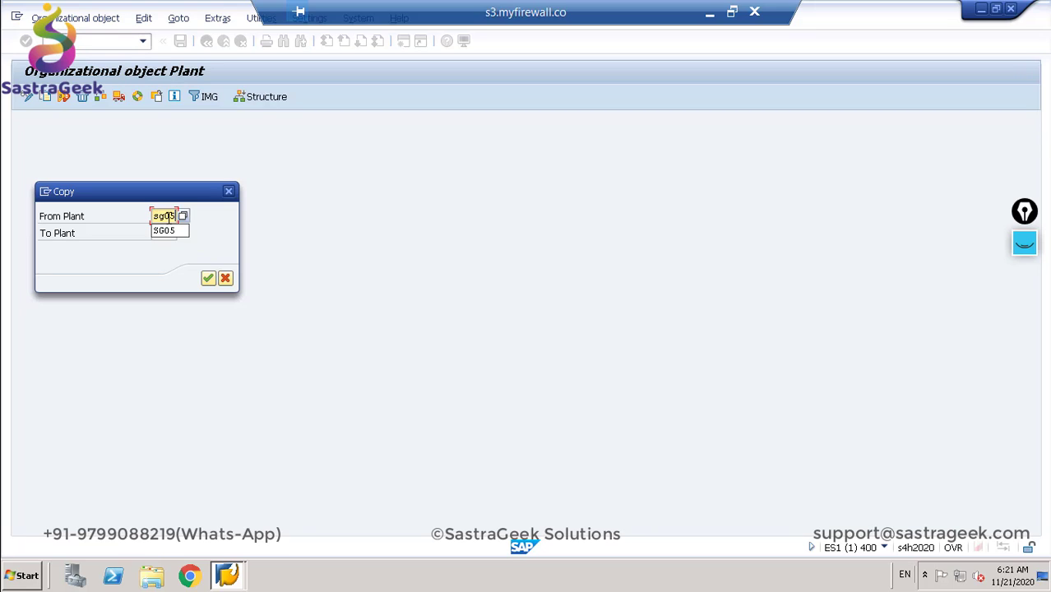
key(Tab)
text(CS)
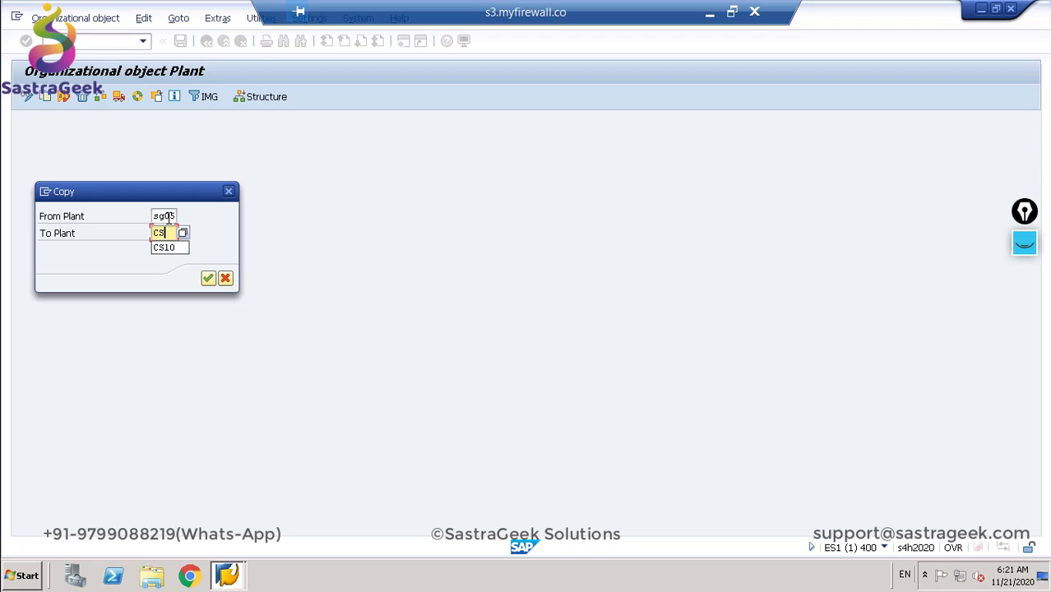
text(10)
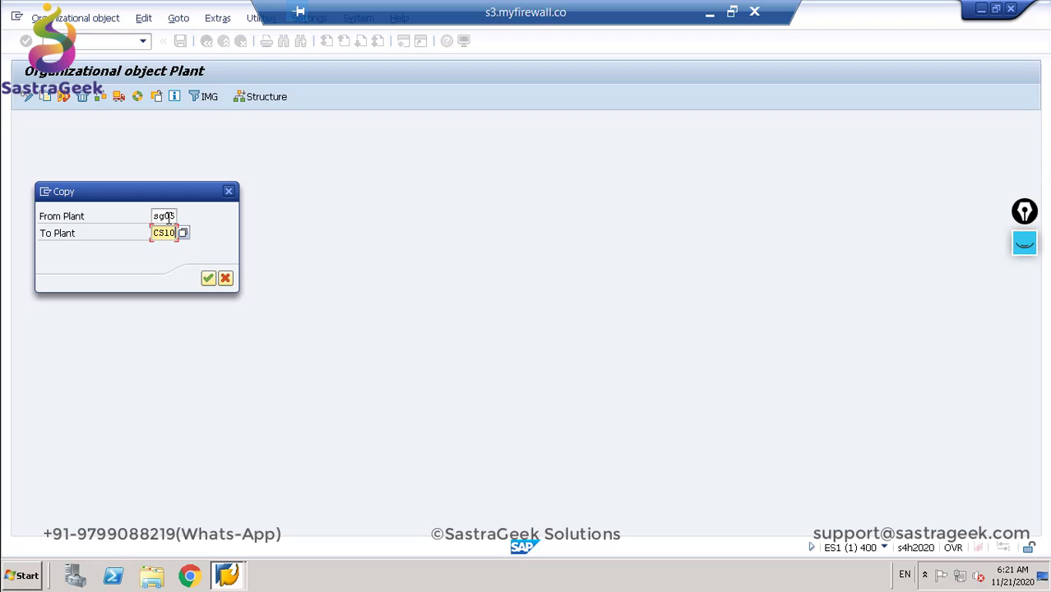
click(210, 280)
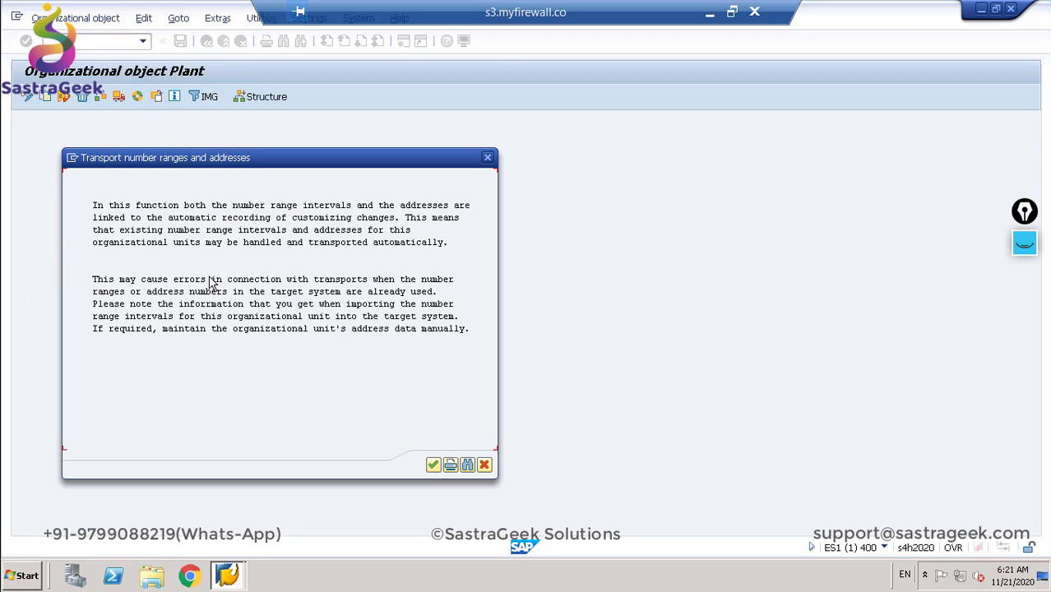
Step: Decline transporting the number ranges, record the plant copy in the CS10 customizing request, and return to the IMG structure
click(433, 466)
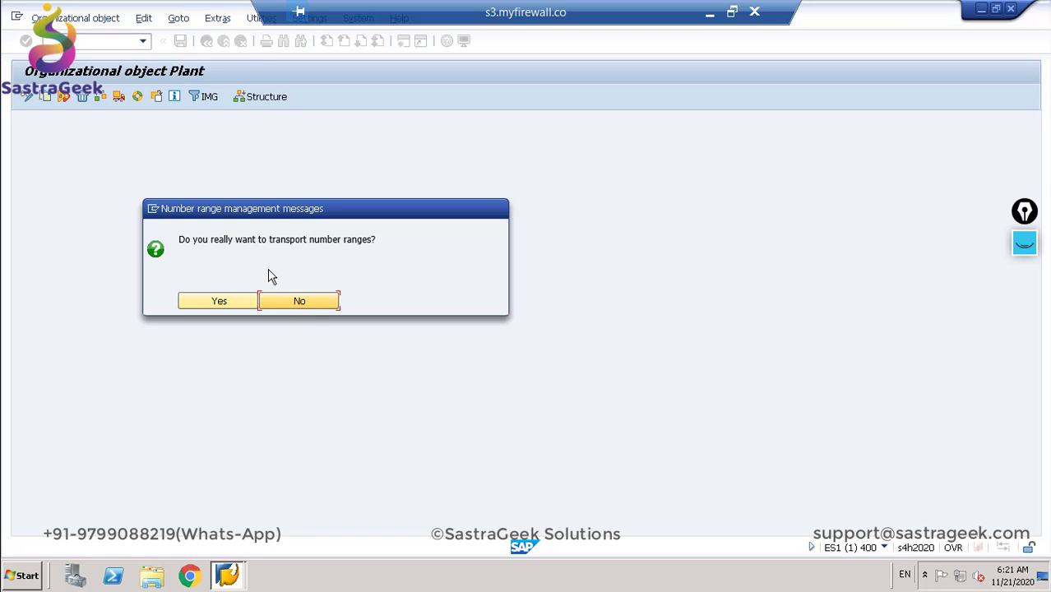
click(305, 300)
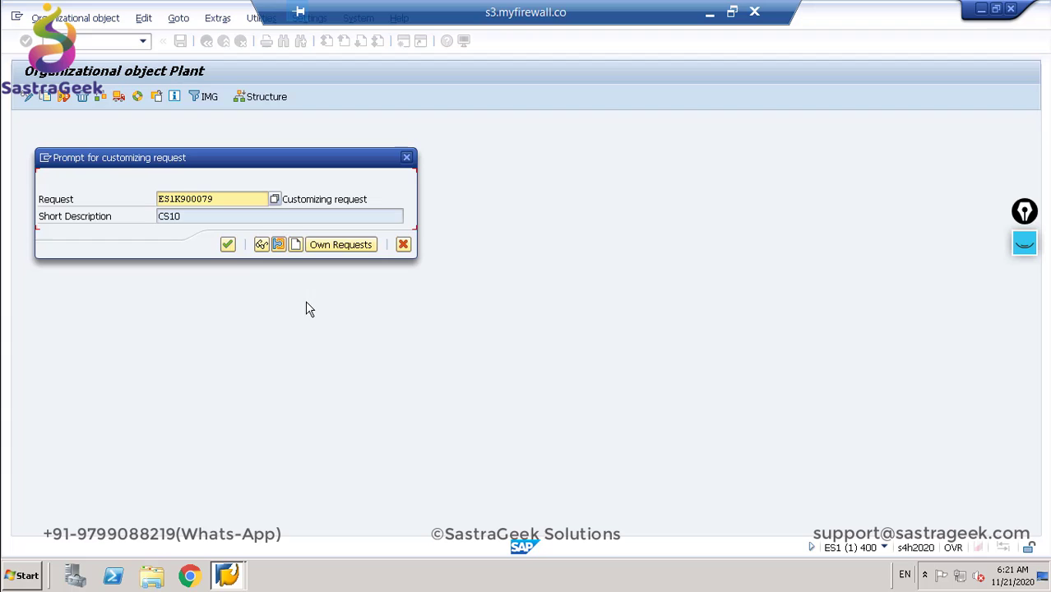
click(228, 245)
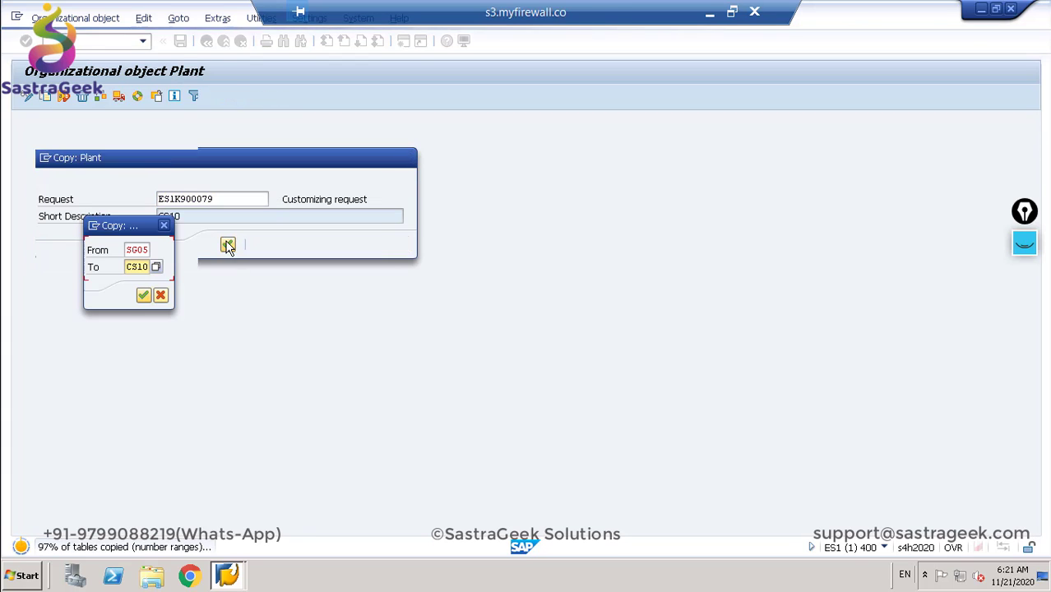
click(143, 296)
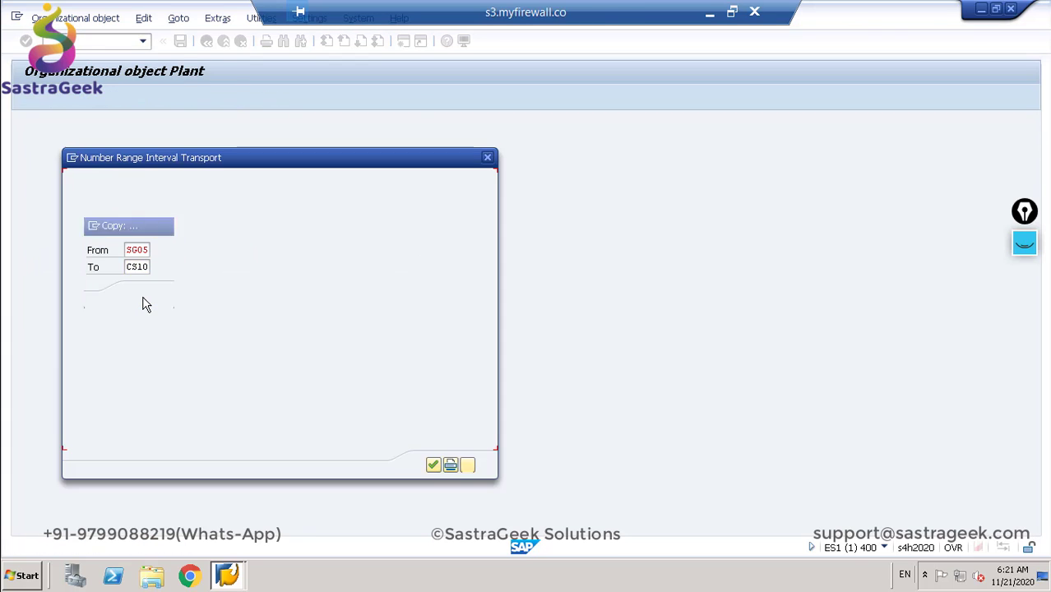
click(433, 465)
click(370, 432)
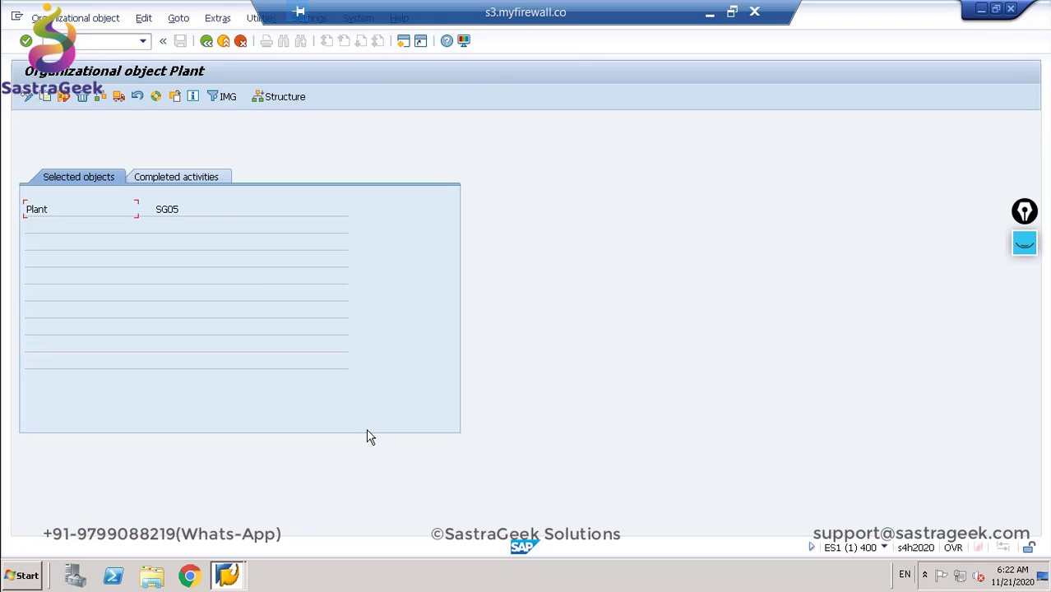
click(206, 41)
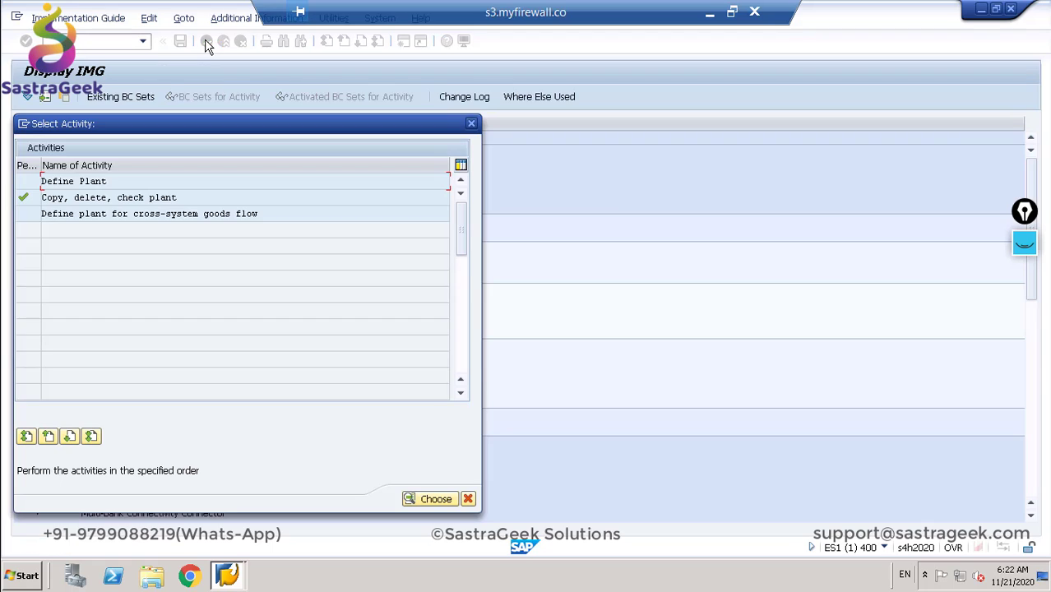
click(471, 123)
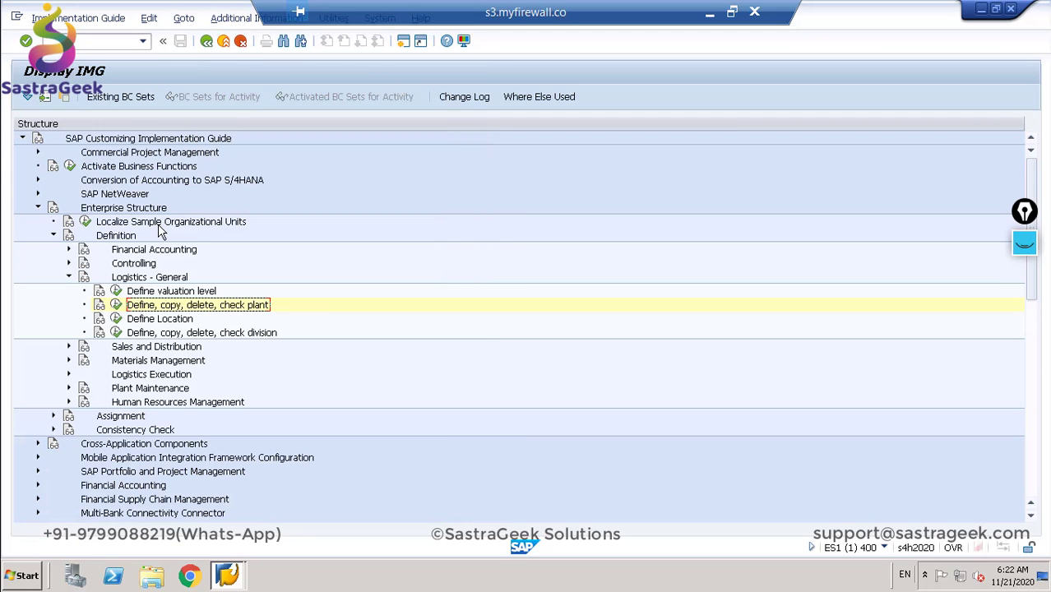
Step: Open the assign plant to company code activity under the Logistics - General assignments
click(69, 278)
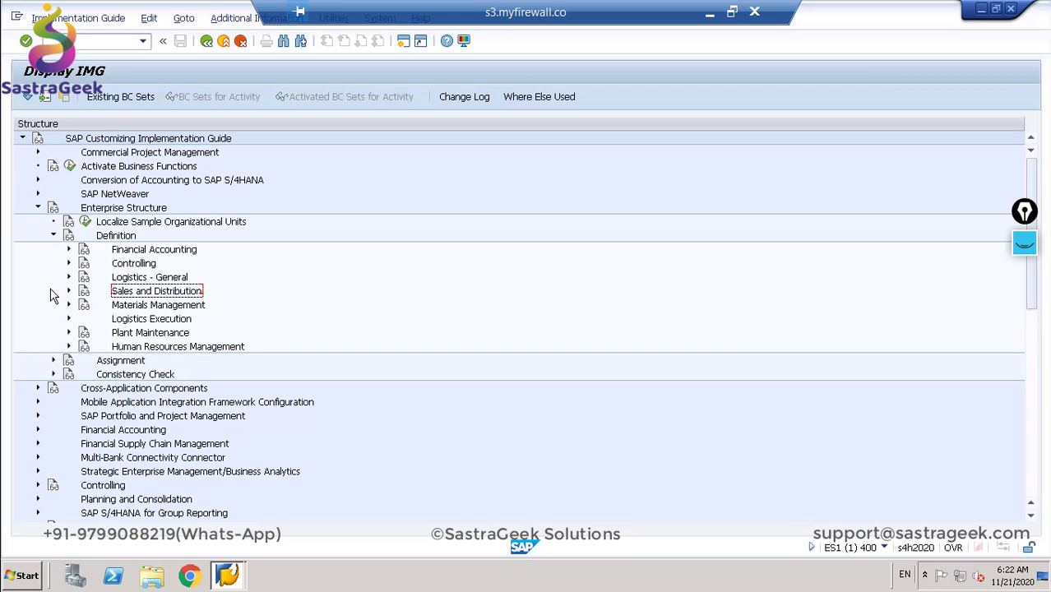
click(54, 360)
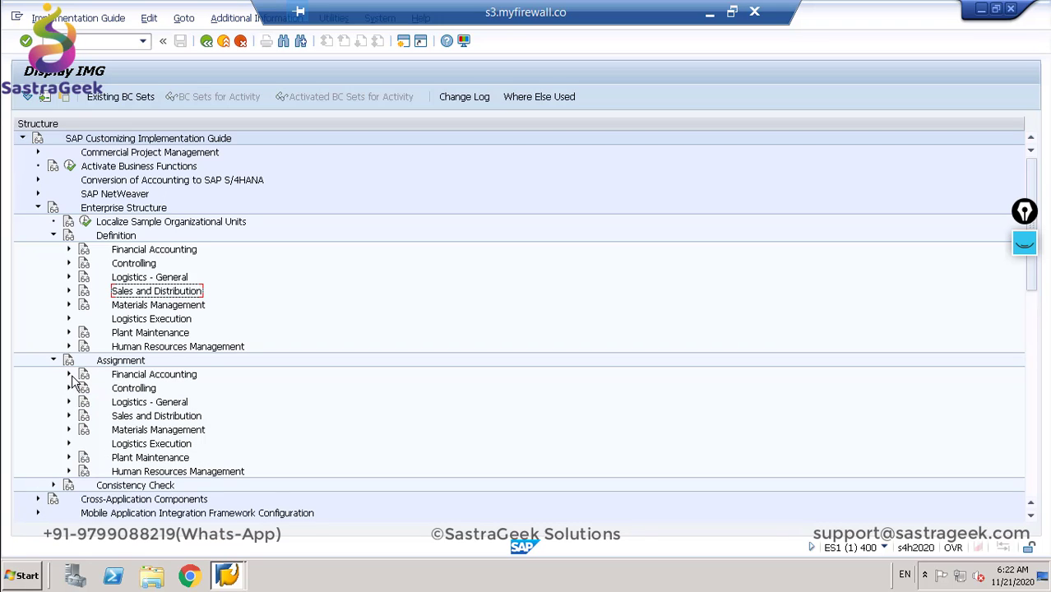
click(69, 374)
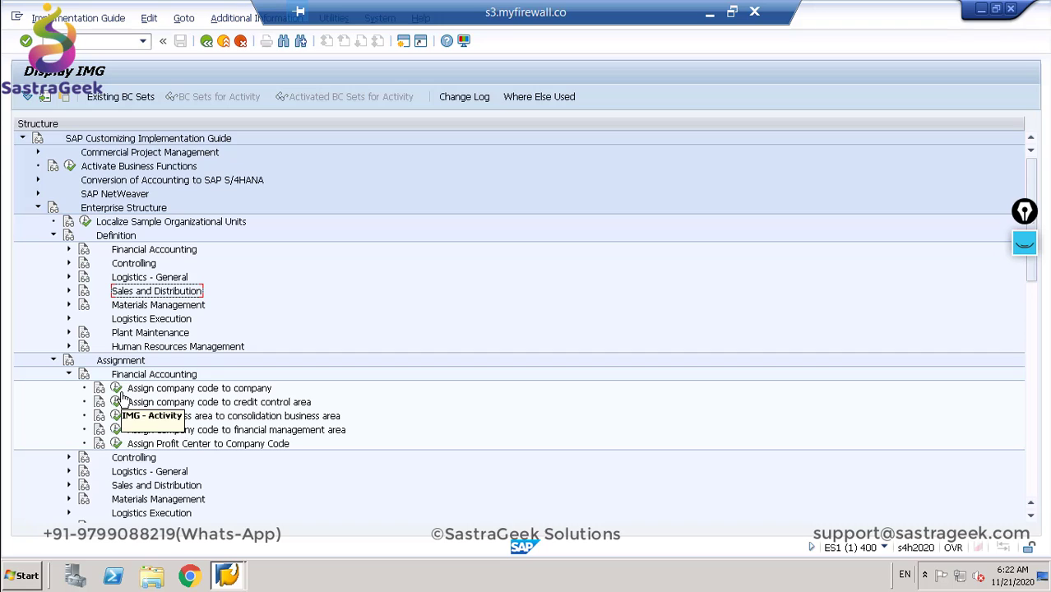
click(69, 374)
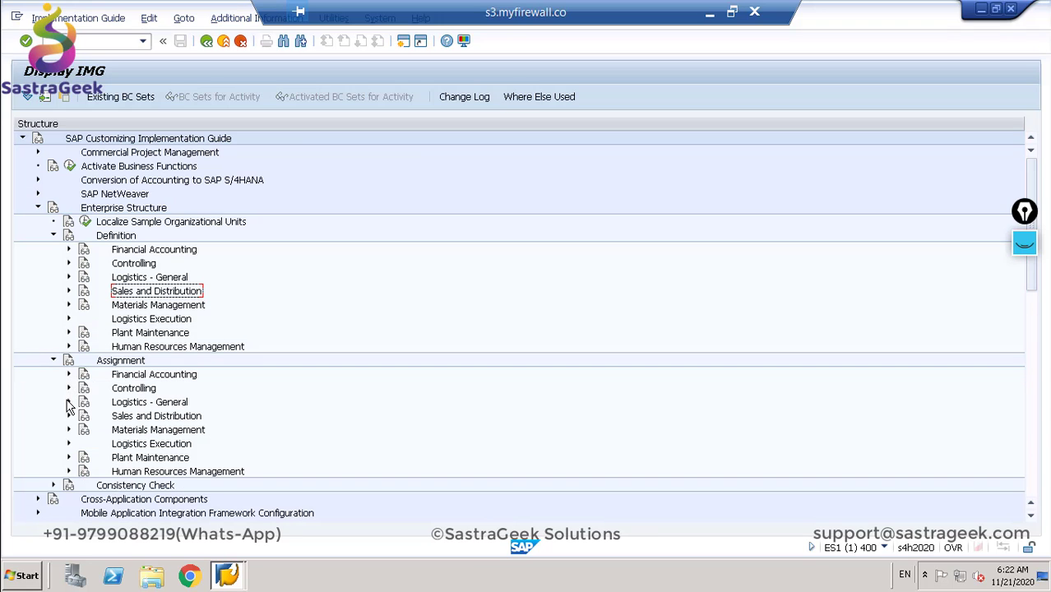
click(68, 402)
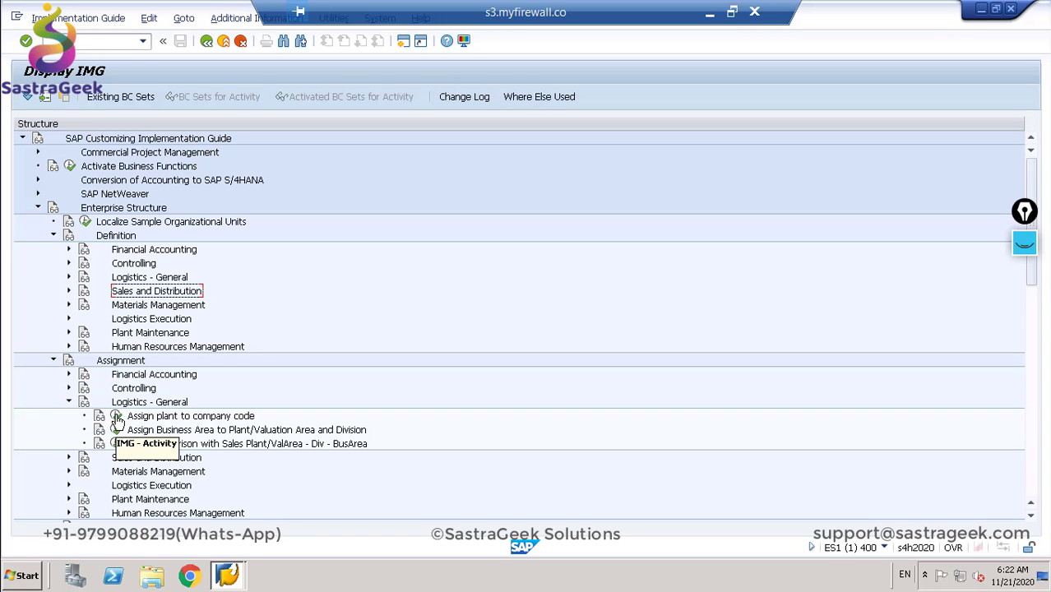
click(116, 417)
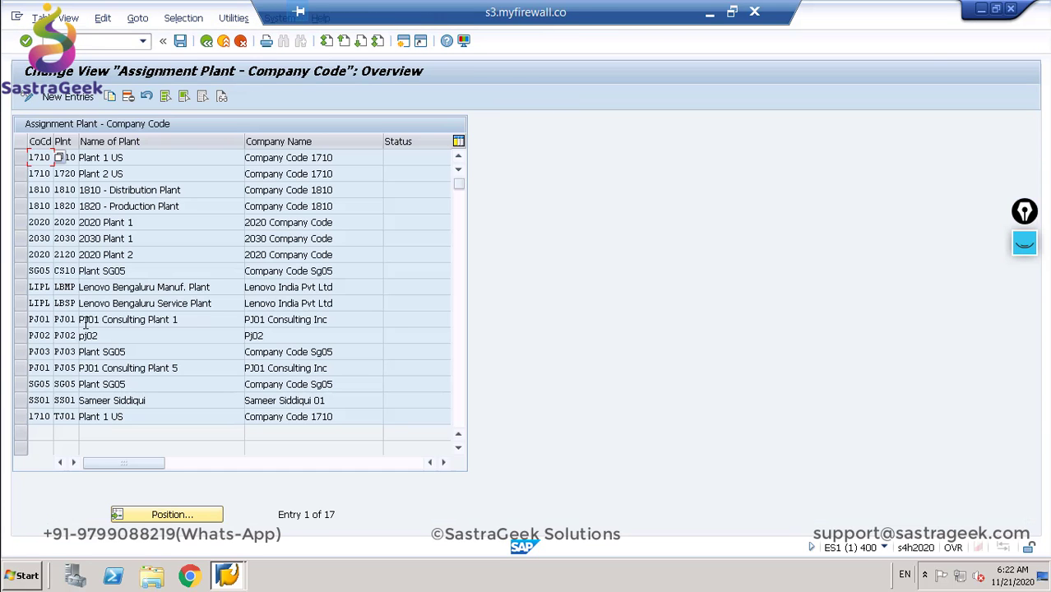
Step: Delete the assignment of plant CS10 to company code SG05 despite its valuation grouping code, and save the change
click(71, 381)
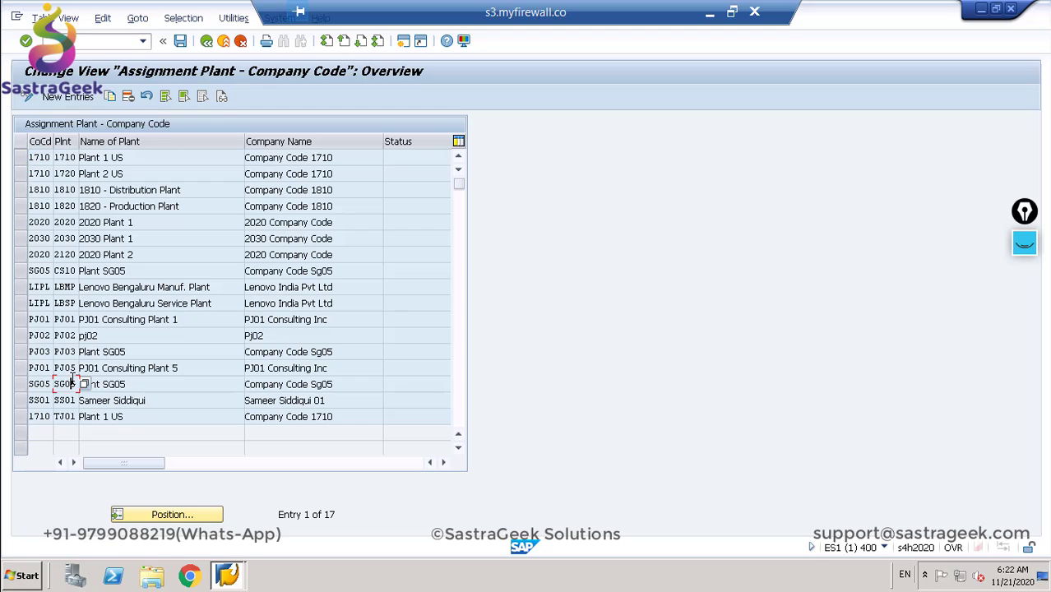
click(61, 272)
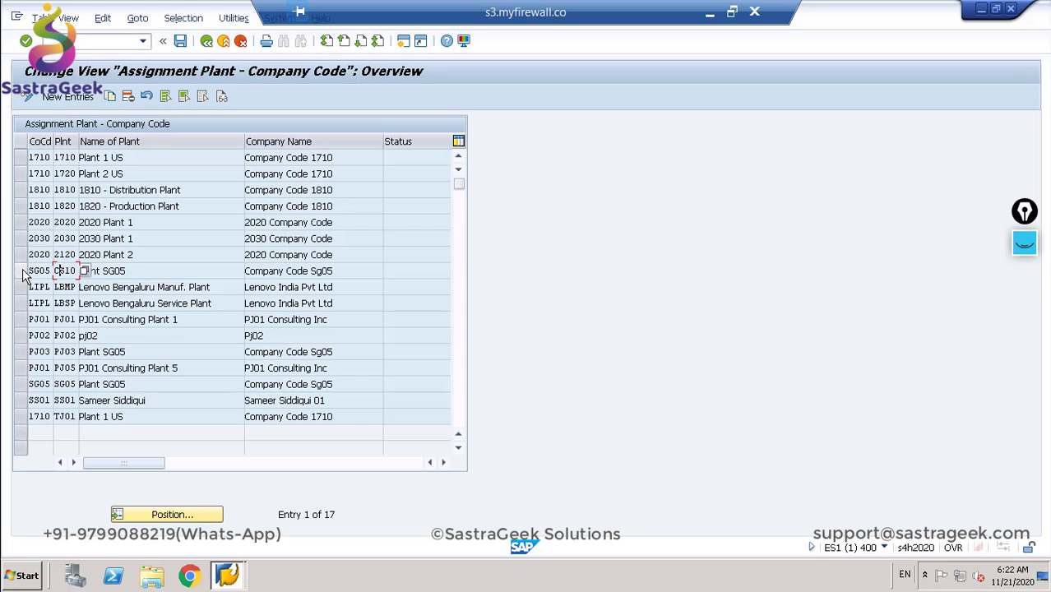
click(23, 273)
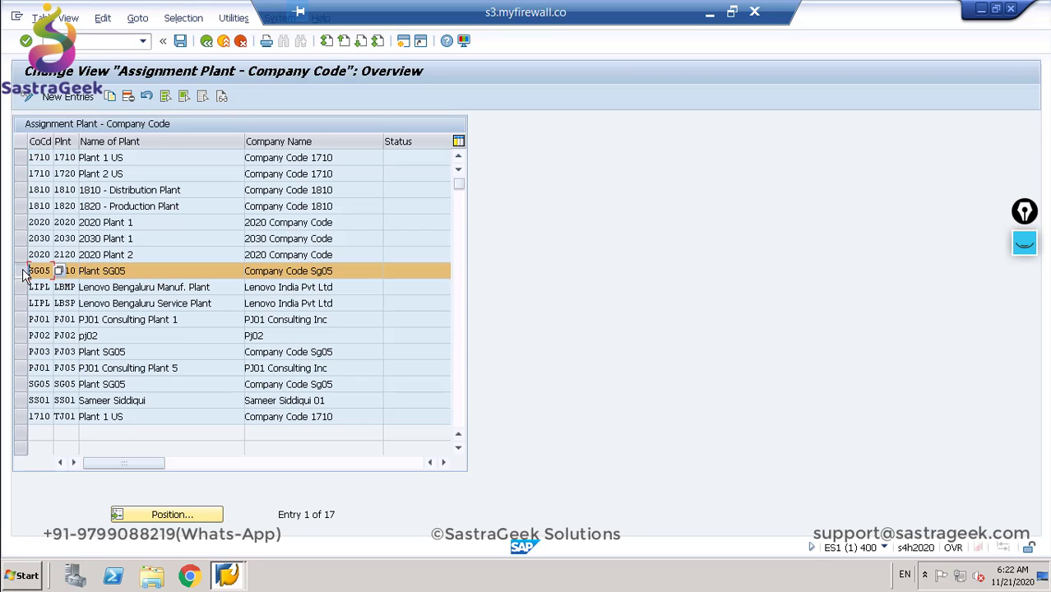
click(129, 97)
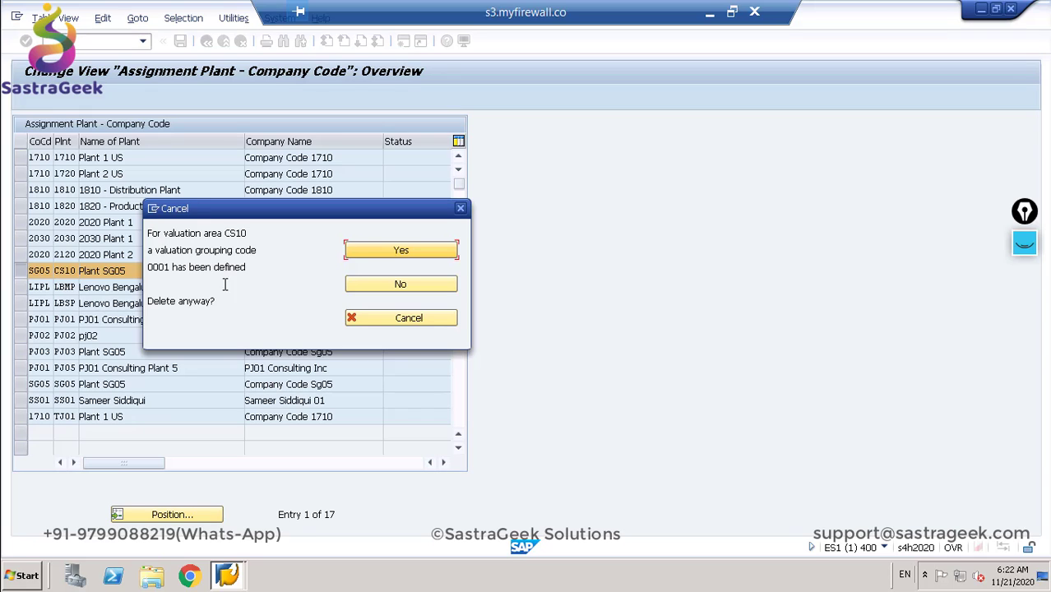
click(375, 249)
click(370, 430)
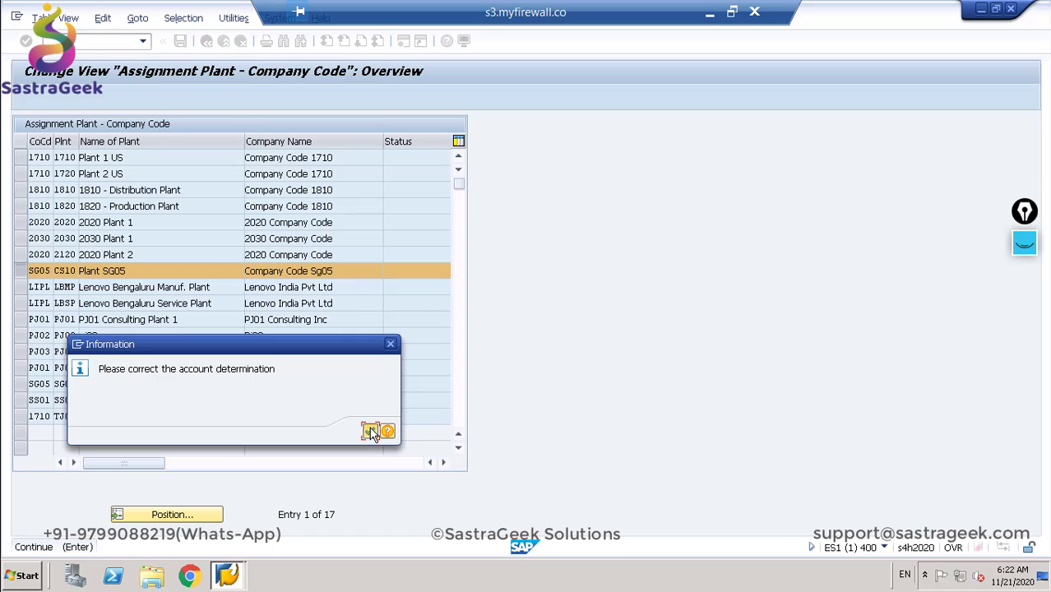
click(180, 41)
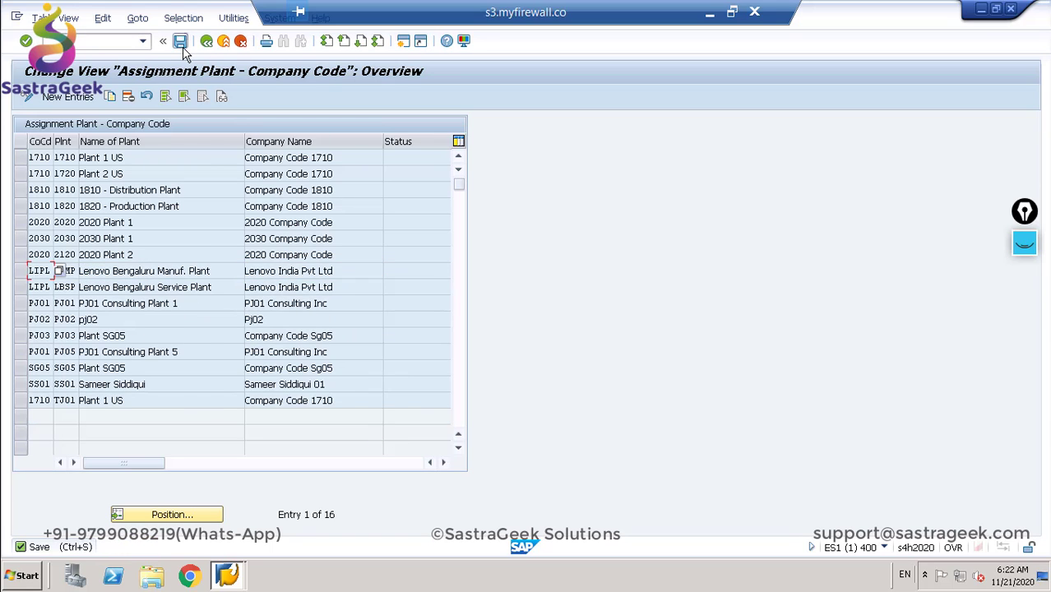
click(228, 261)
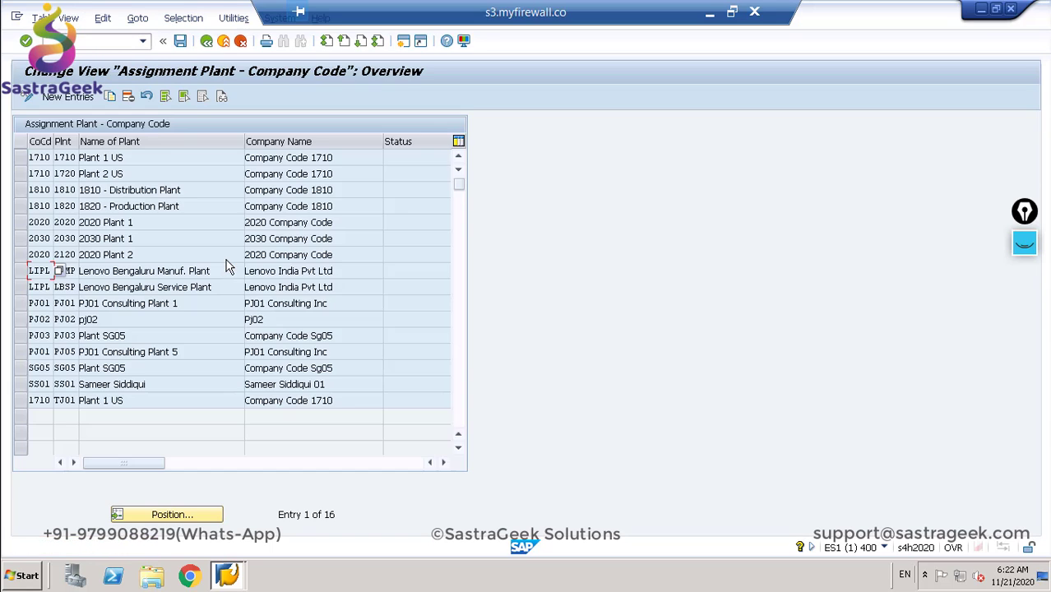
Step: Add a new entry assigning plant CS10 to company code CS10 and save it
click(68, 97)
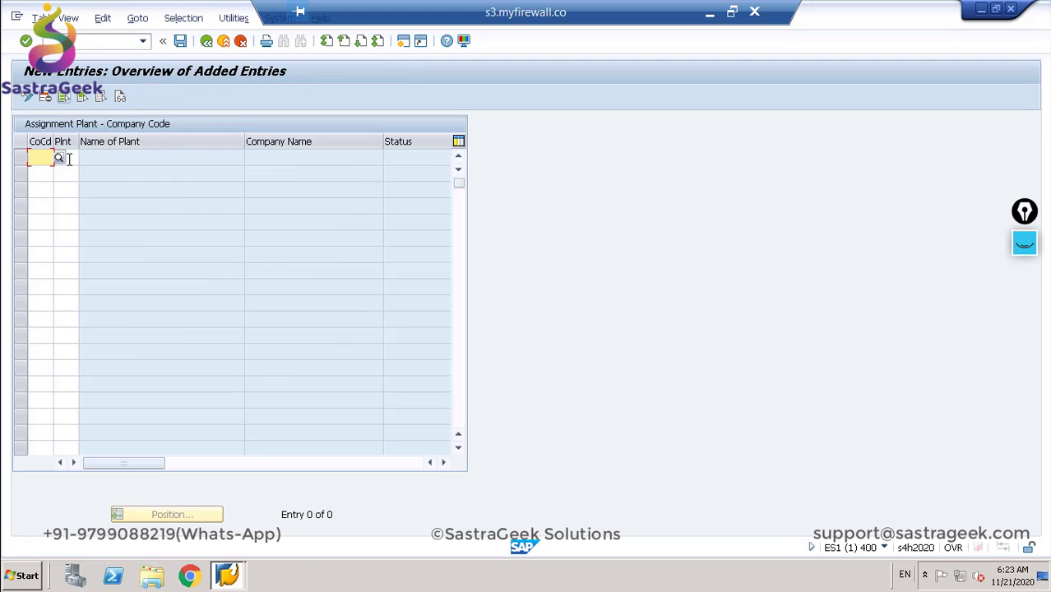
text(cs10)
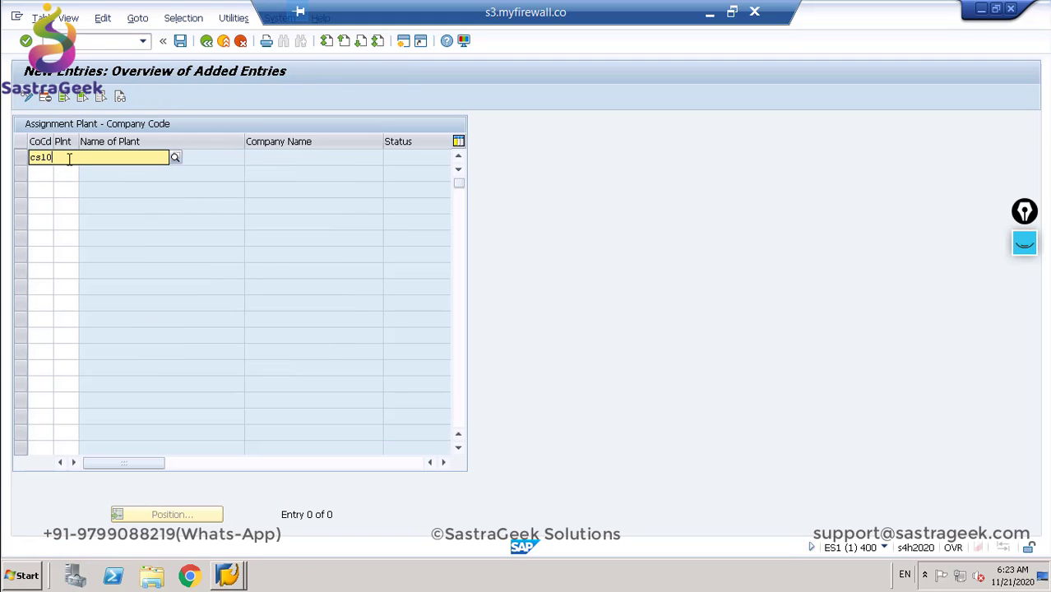
key(Tab)
text(cs1)
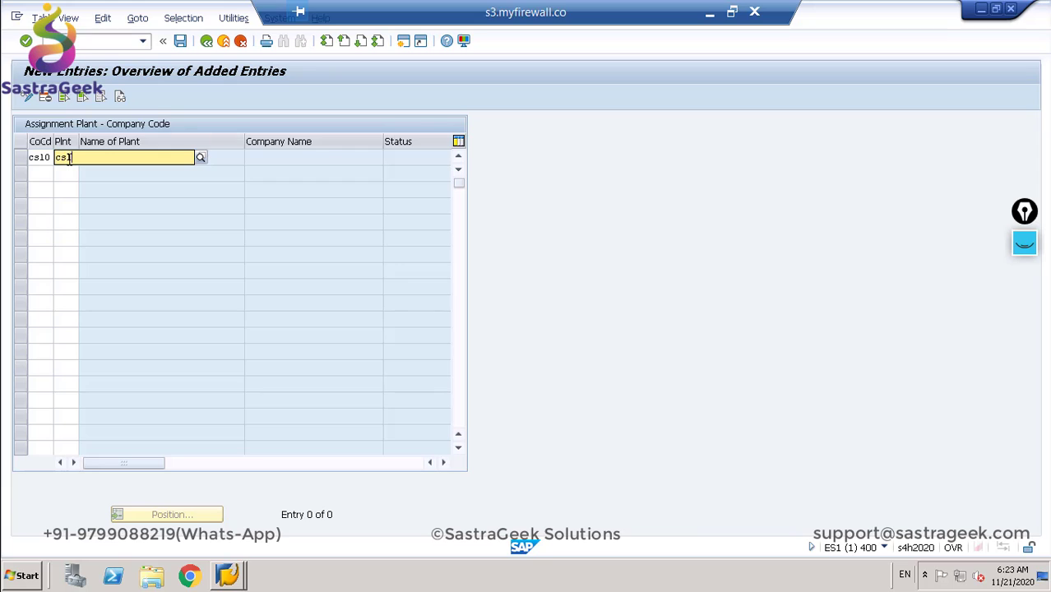
text(0)
key(Return)
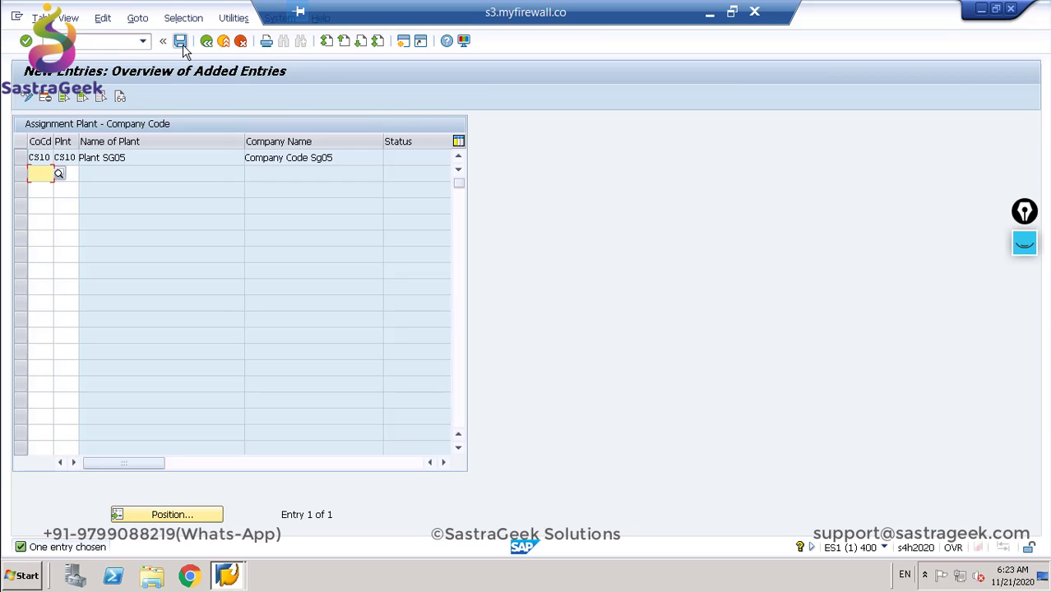
click(181, 42)
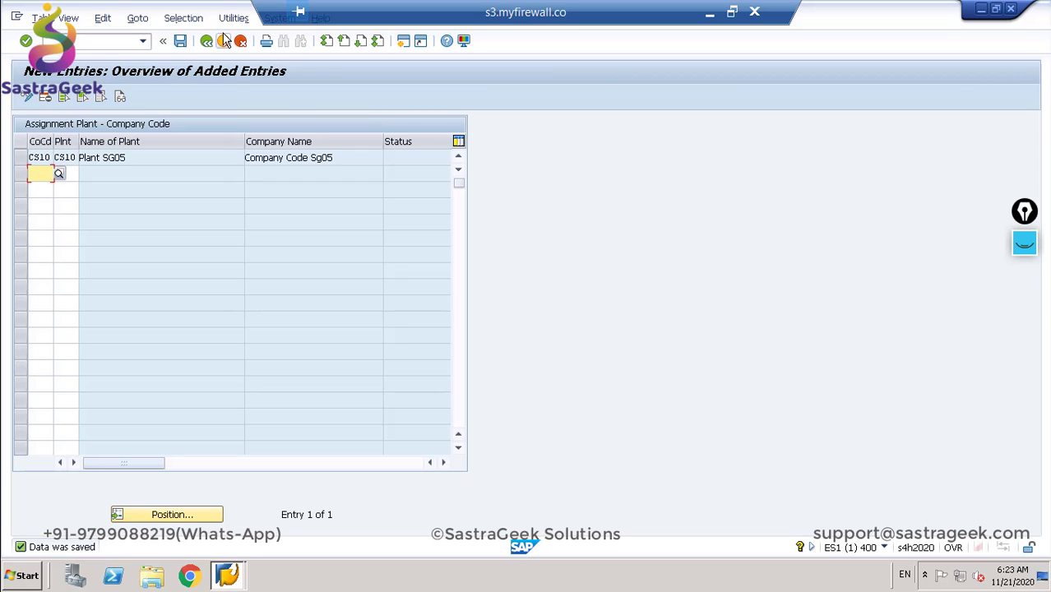
Step: Leave the plant assignment view and collapse the Assignment branch of the enterprise structure in the IMG
click(206, 41)
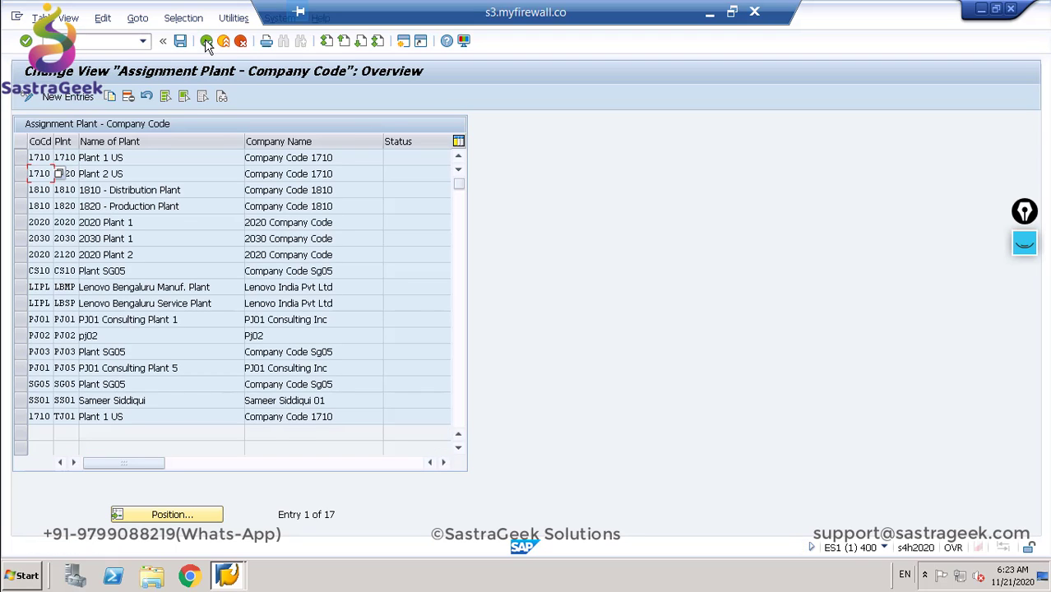
click(206, 42)
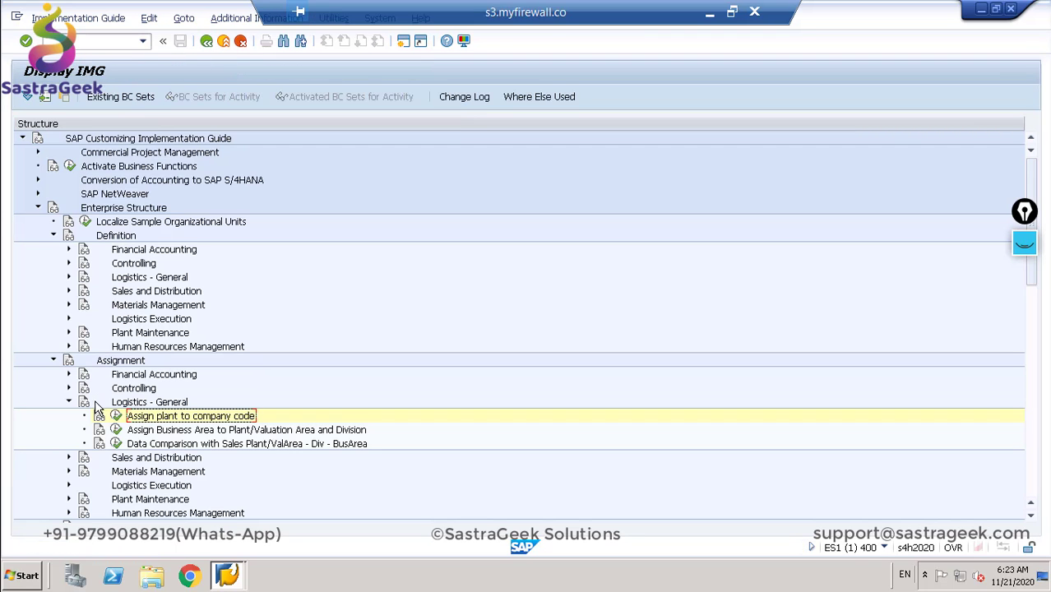
click(70, 402)
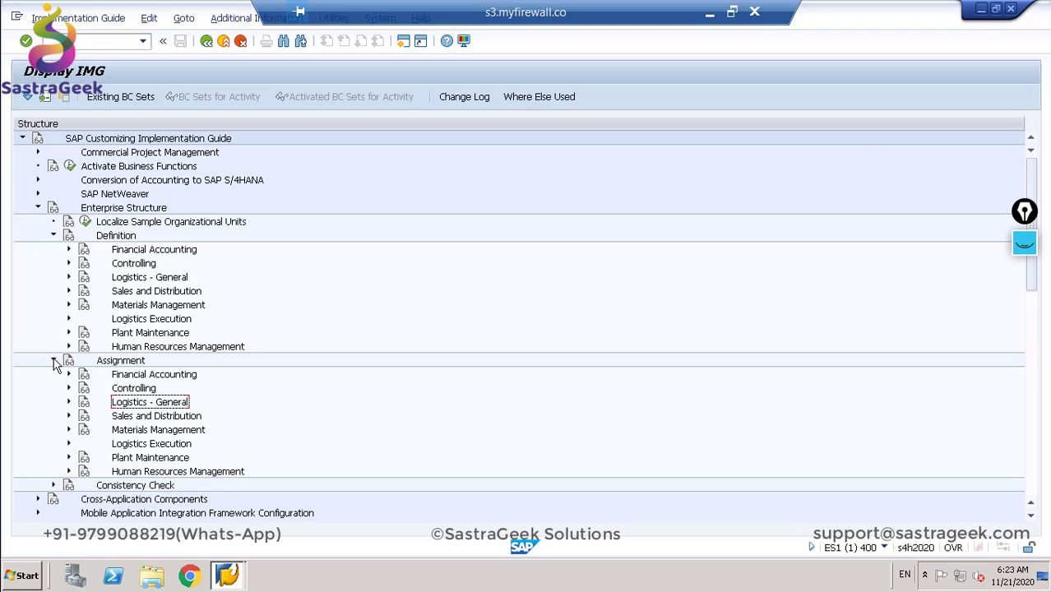
click(53, 361)
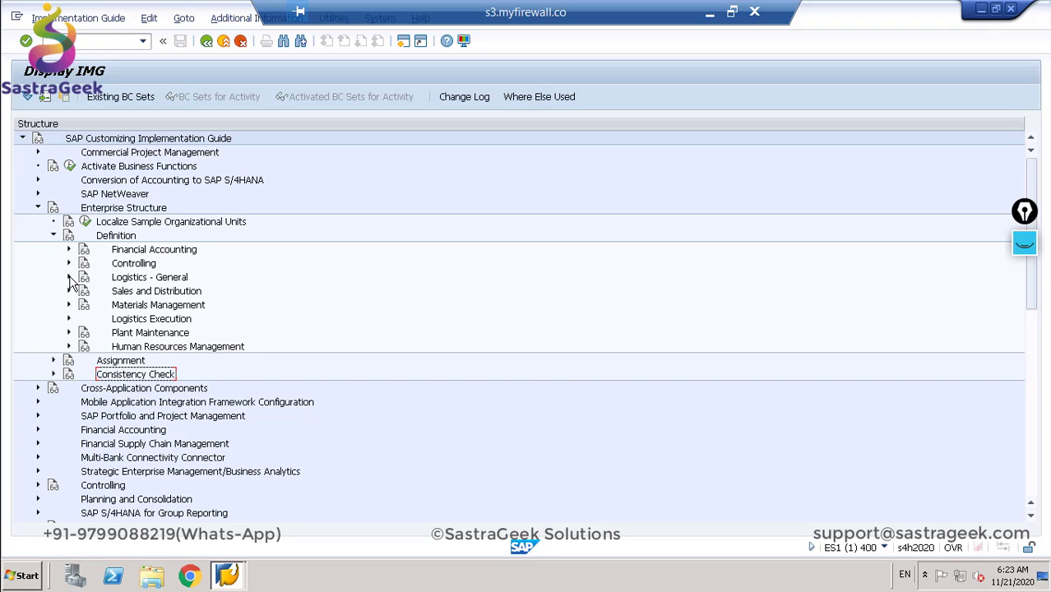
Step: Open the copy, delete, check sales organization activity under the Sales and Distribution definitions
click(69, 277)
click(69, 278)
click(69, 277)
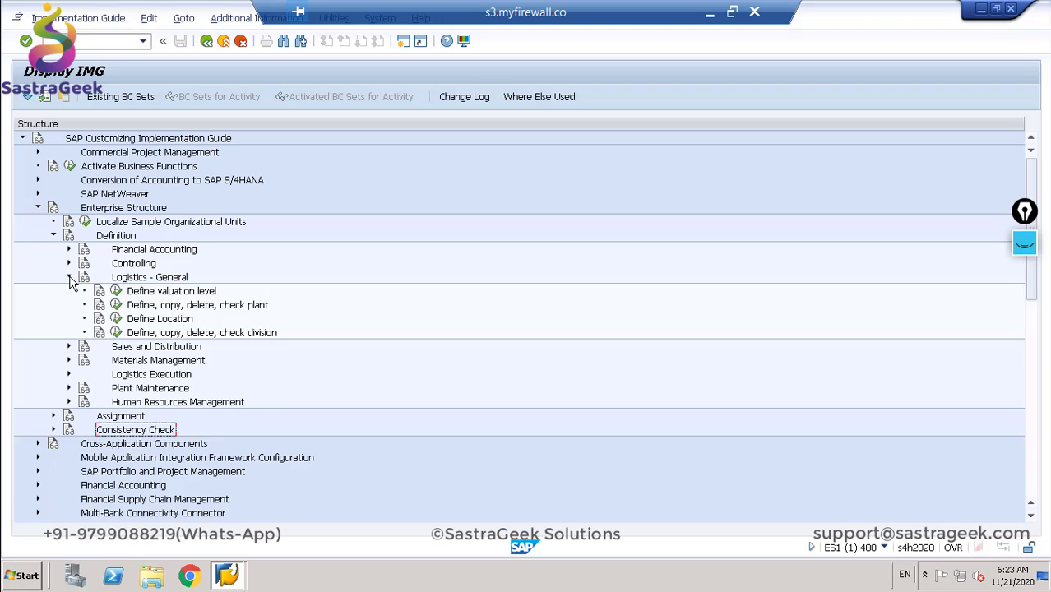
click(69, 278)
click(69, 292)
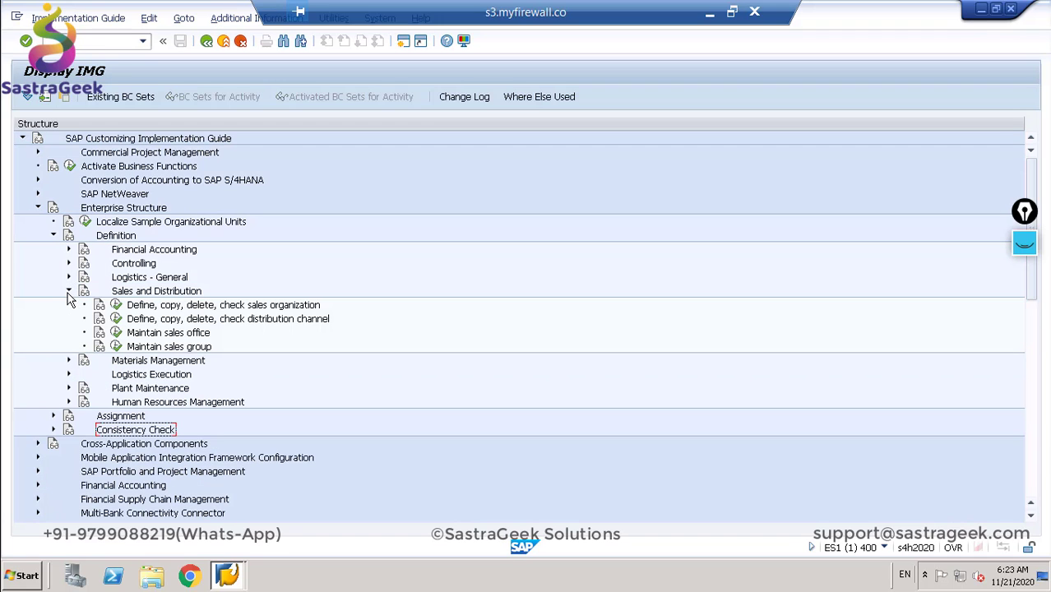
click(115, 306)
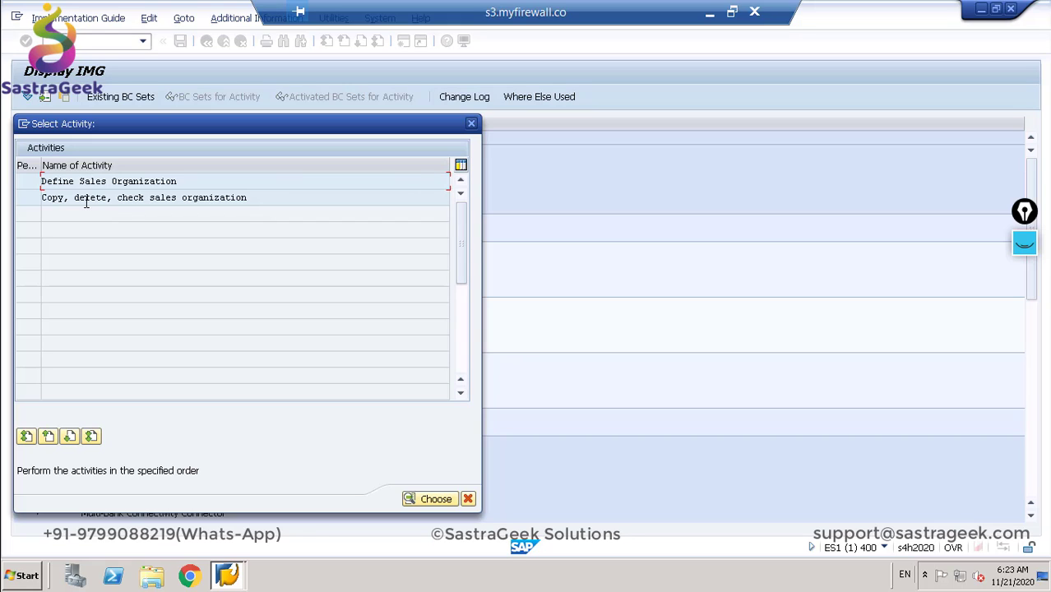
double_click(80, 198)
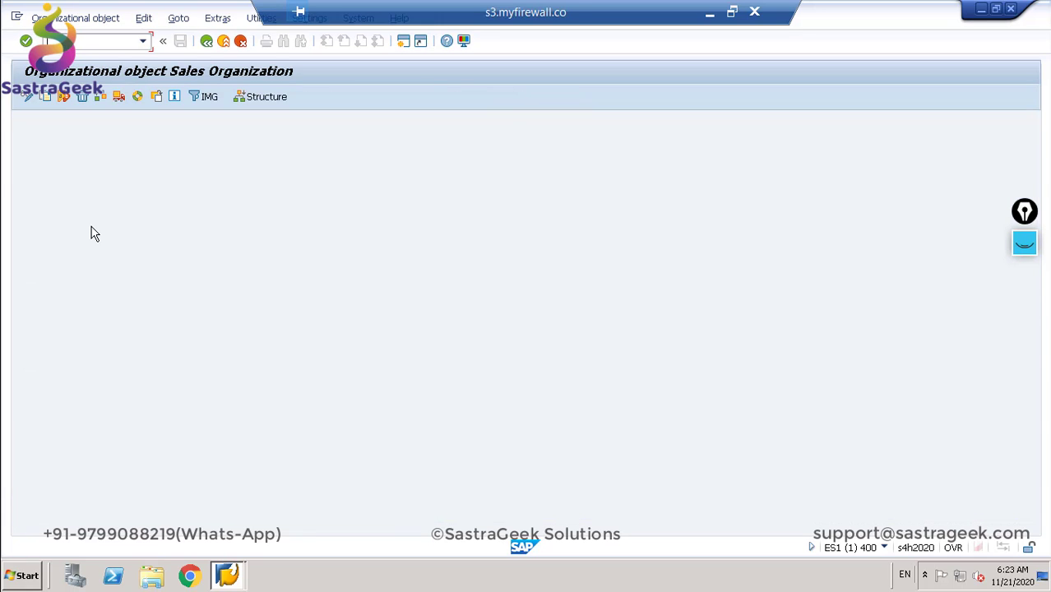
Step: Copy sales organization SG05 to the new sales organization CS10
click(46, 96)
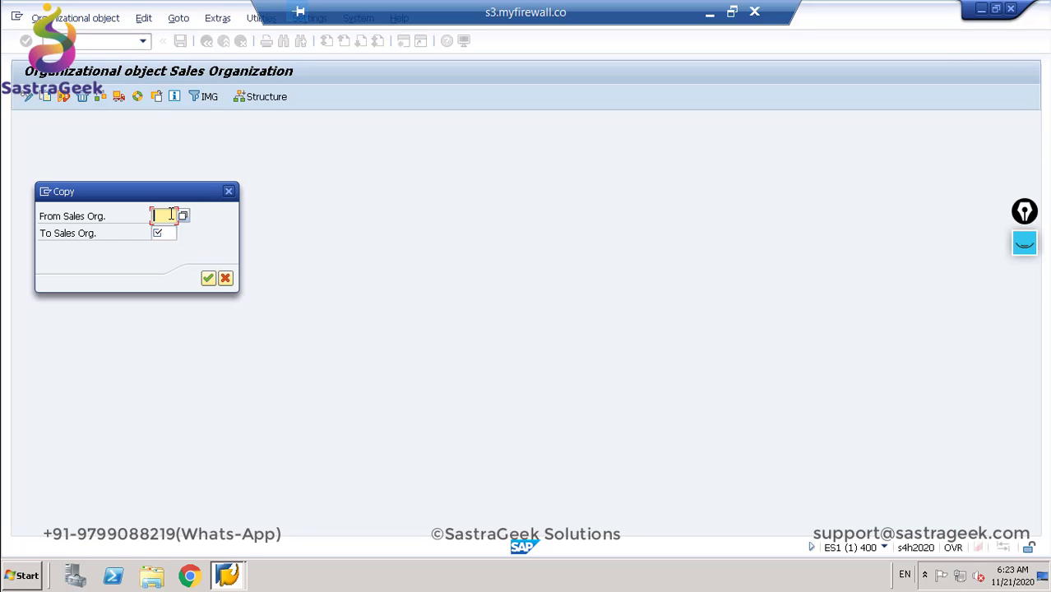
text(SG05)
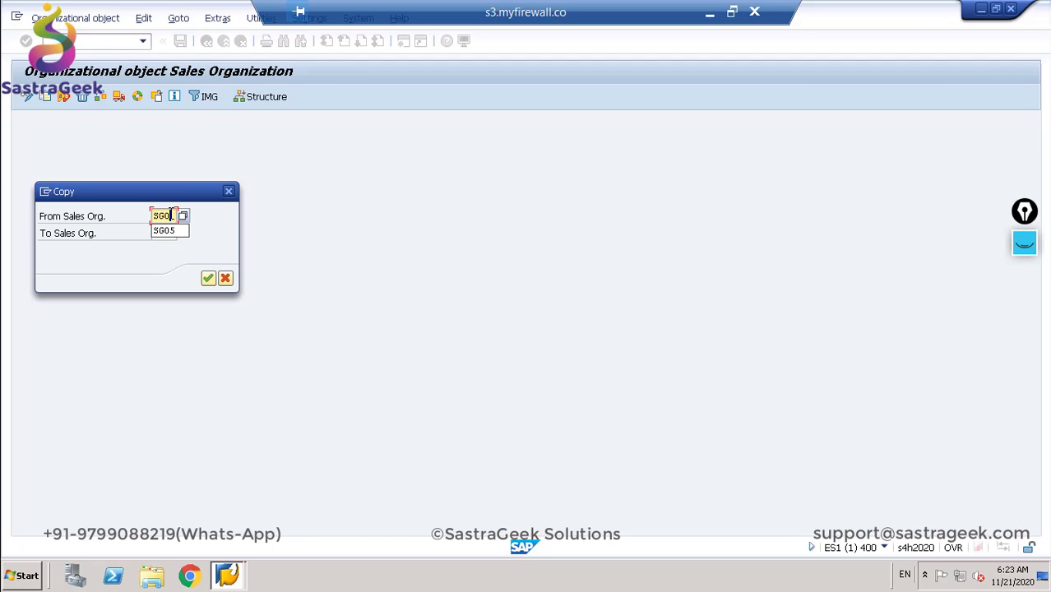
key(Tab)
text(SG06)
key(Return)
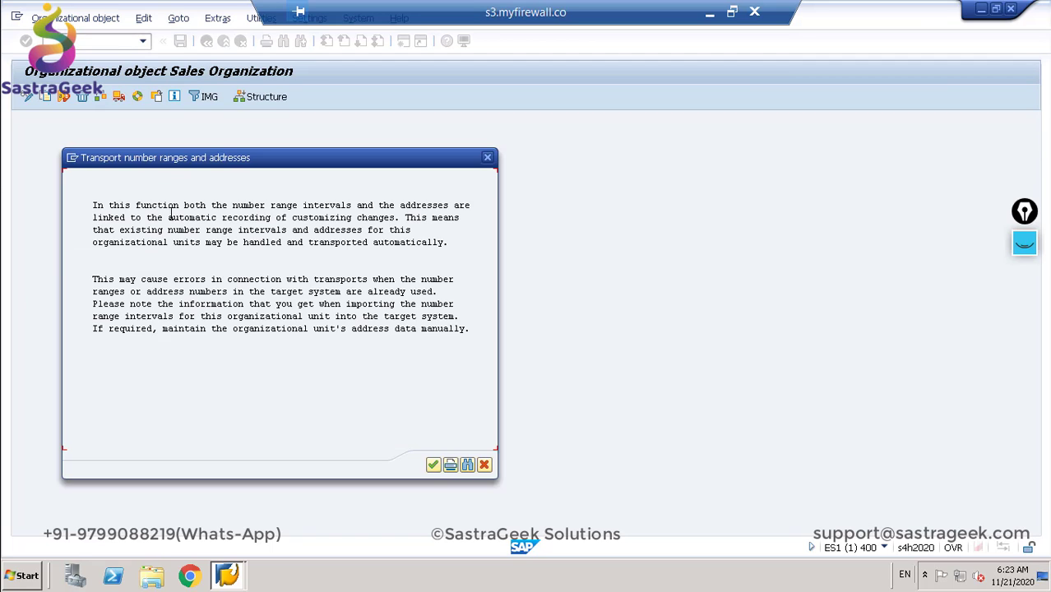
Step: Decline the number range transport, record the sales organization copy in the CS10 customizing request, and return to the IMG after checking the completed activities
click(432, 464)
click(300, 301)
click(228, 245)
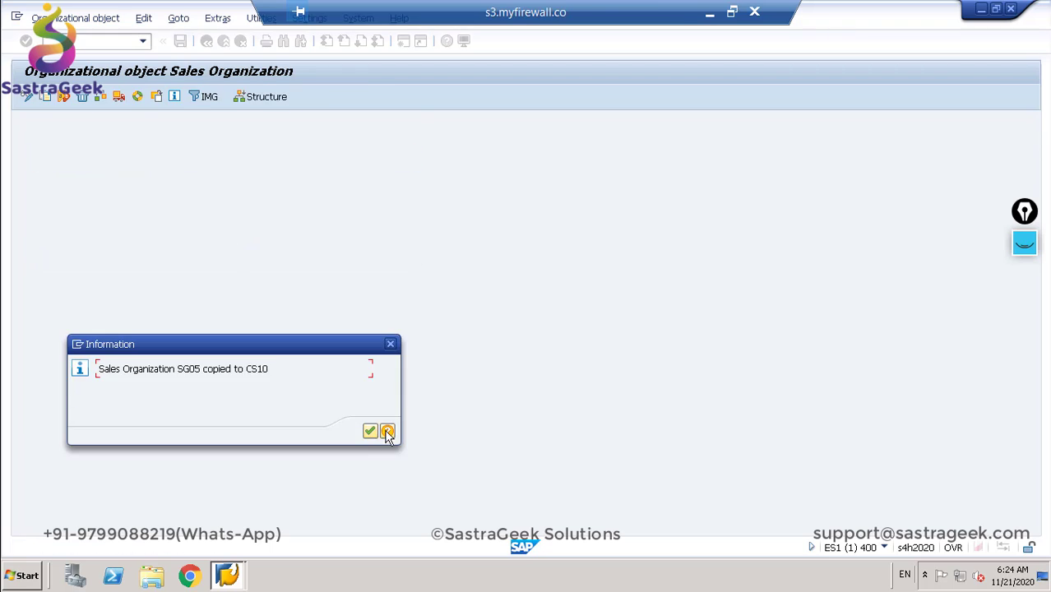
click(382, 431)
click(187, 177)
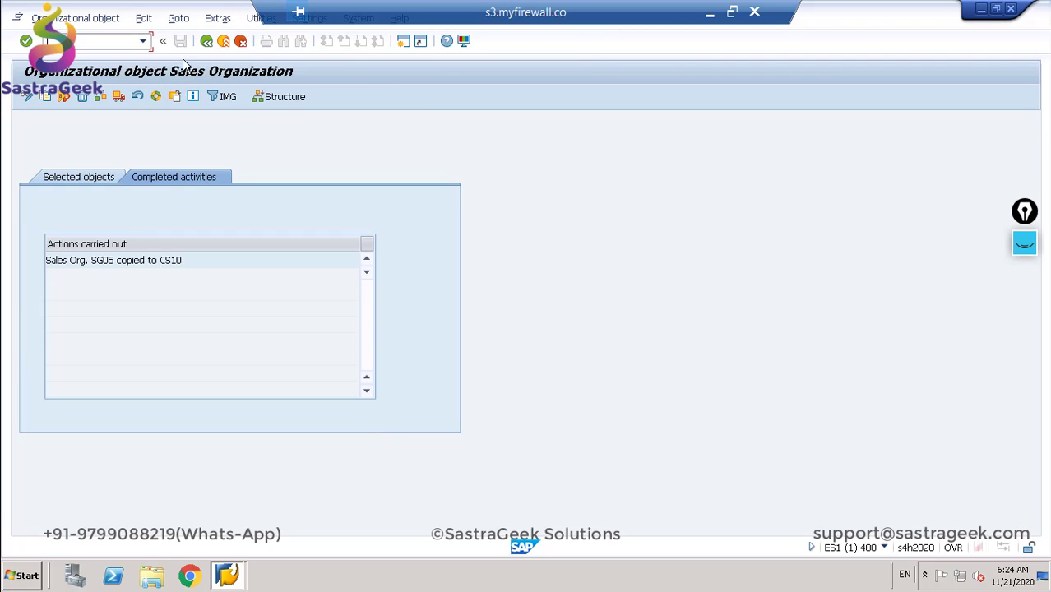
click(205, 41)
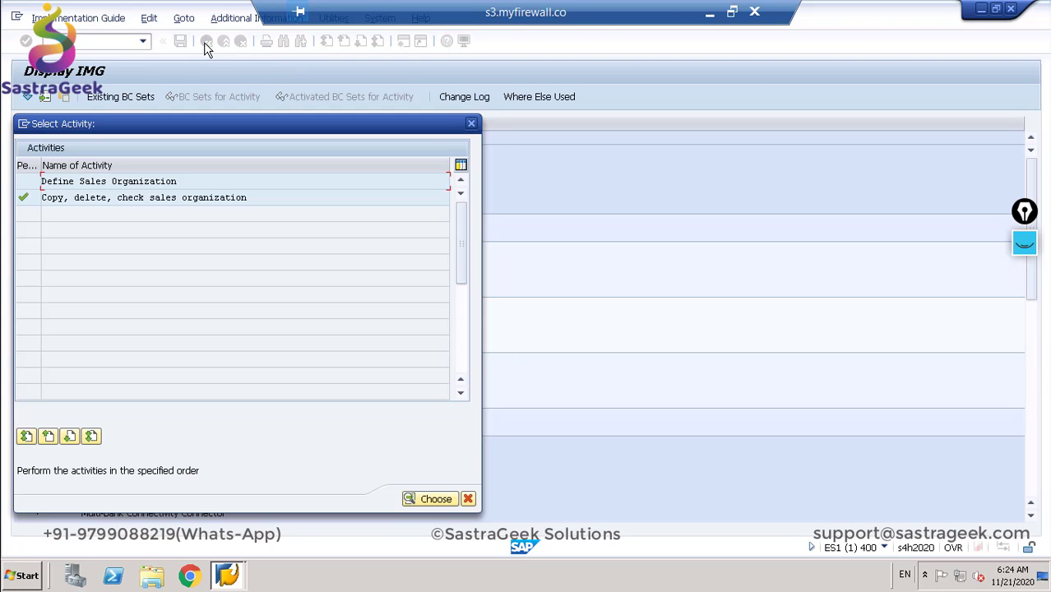
click(471, 123)
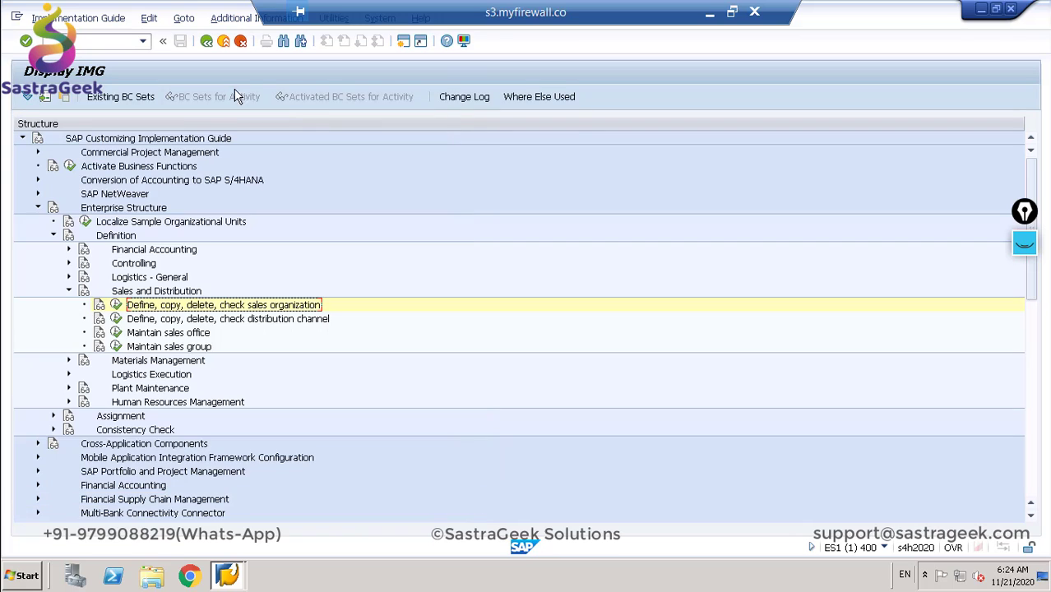
Step: Start a distribution channel copy from the Sales and Distribution definitions with SG as the source channel
click(116, 320)
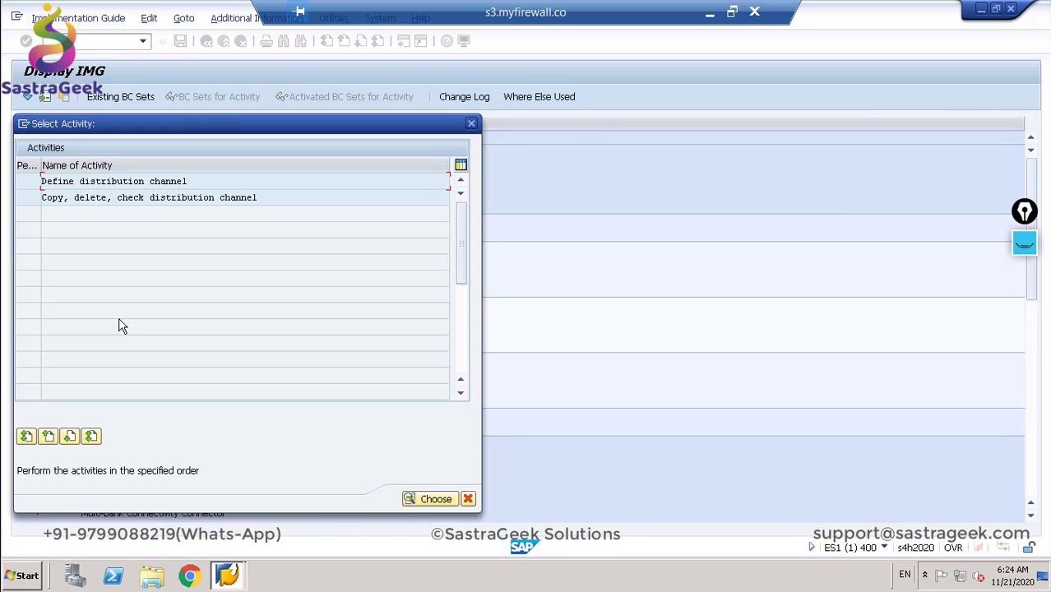
double_click(107, 198)
click(45, 96)
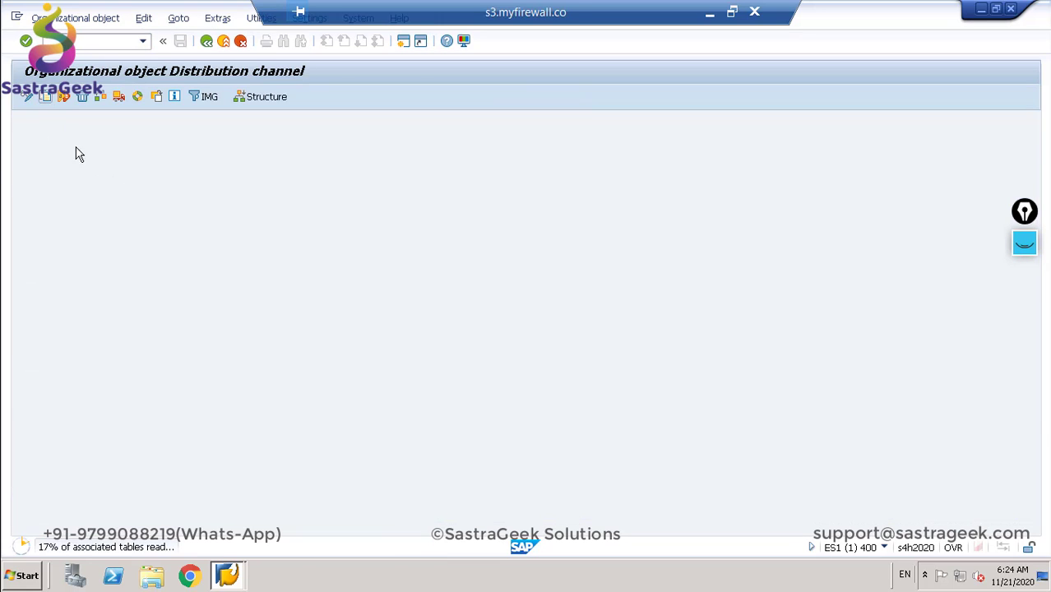
click(158, 216)
text(S)
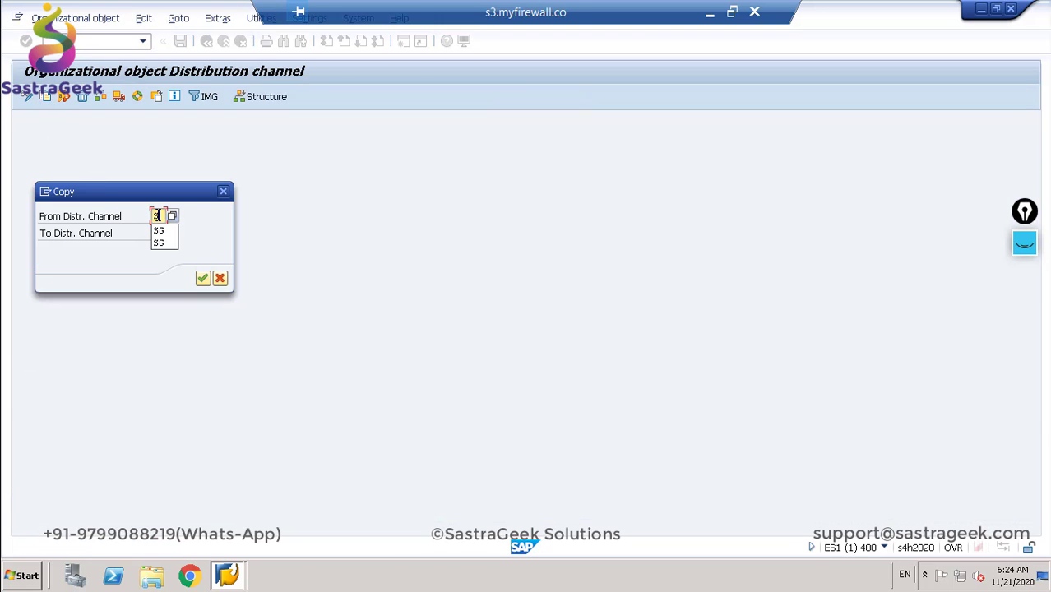
text(G)
key(Tab)
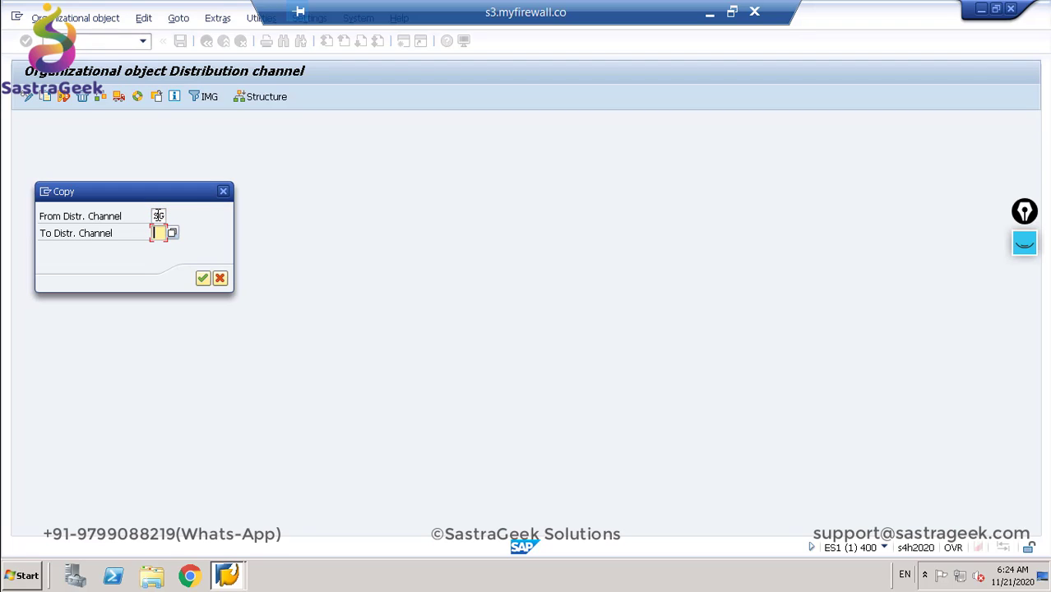
Step: Try to use CS as the target distribution channel, declining to complete the existing object
text(CS)
click(203, 282)
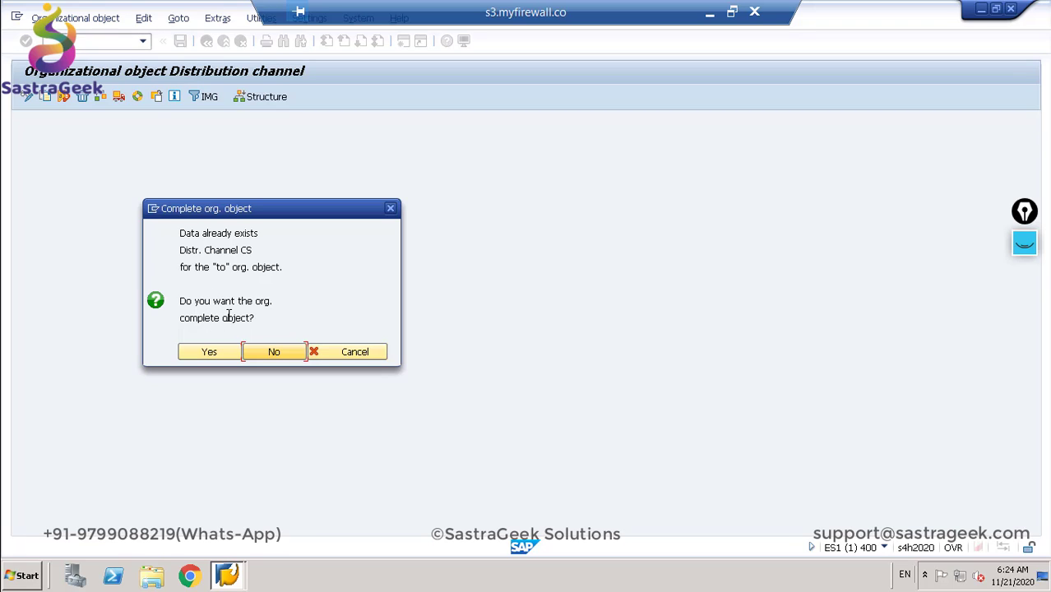
click(272, 352)
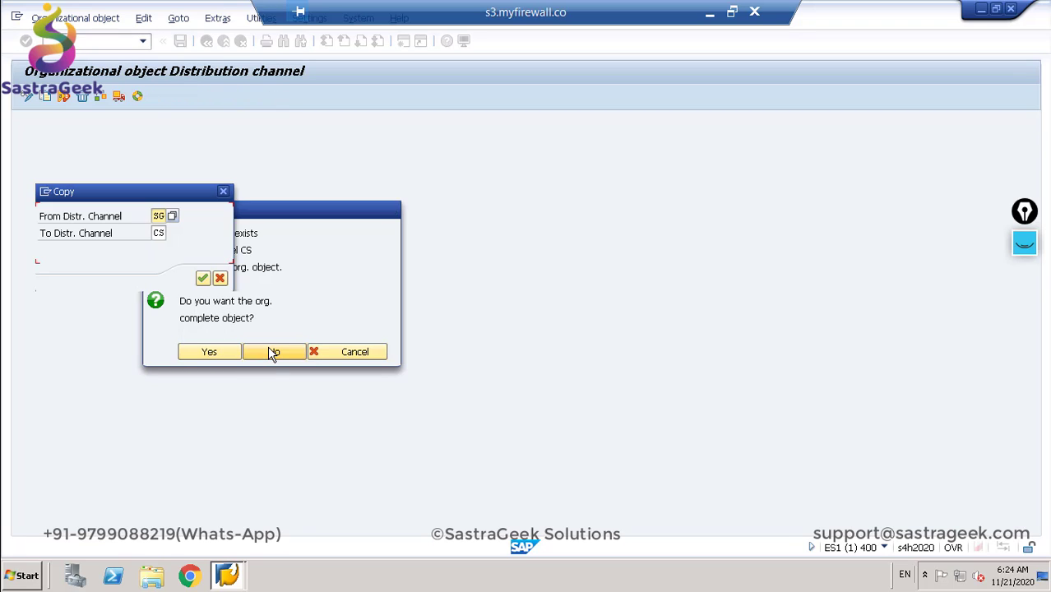
Step: Copy distribution channel SG to ZS without transporting number ranges, recording it in the CS10 customizing request, and return to the IMG structure
click(156, 234)
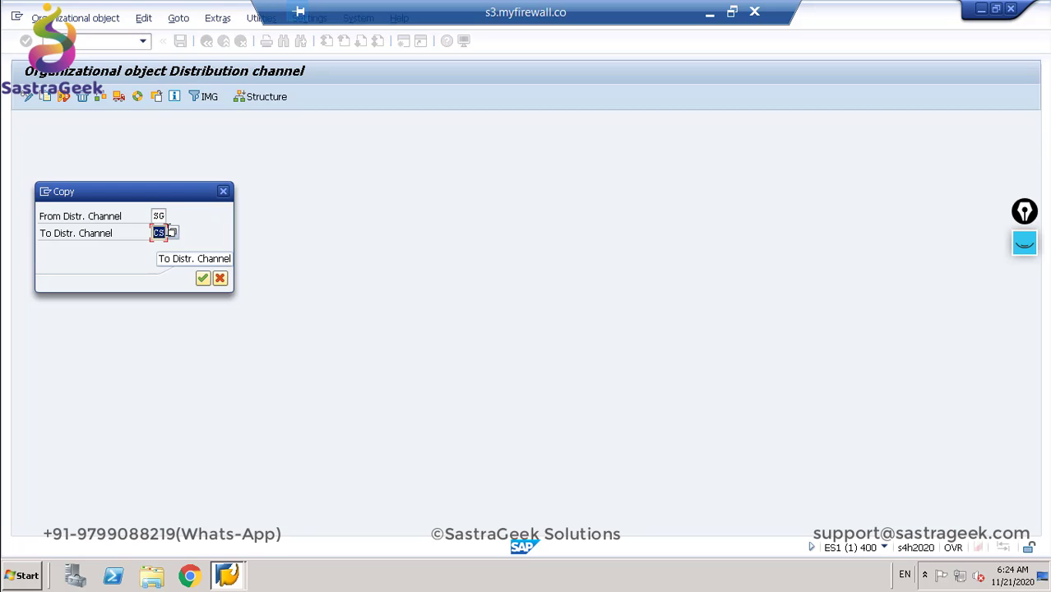
text(ZS)
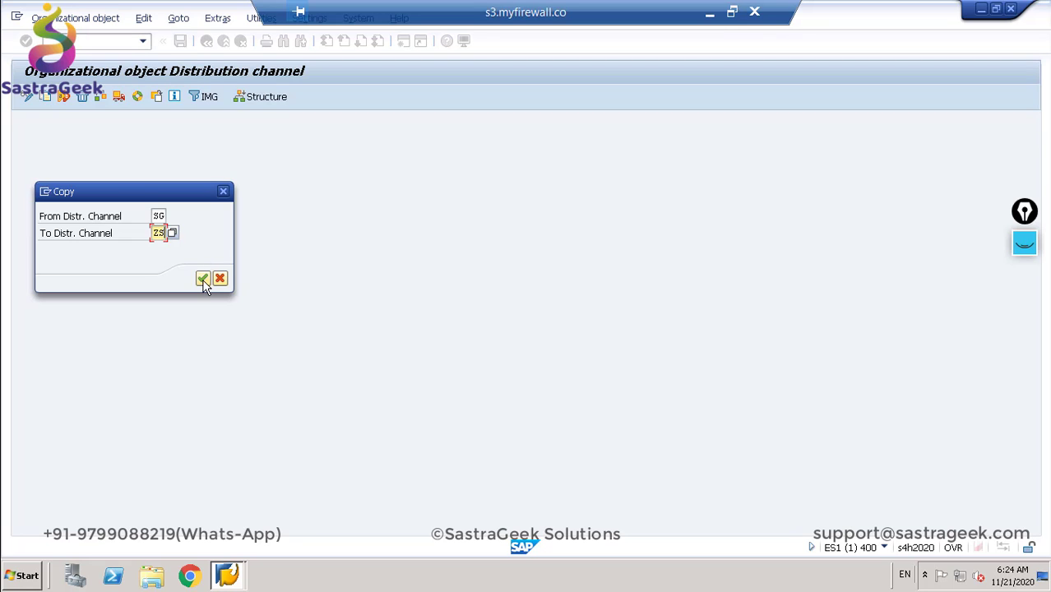
click(202, 278)
click(429, 465)
click(282, 301)
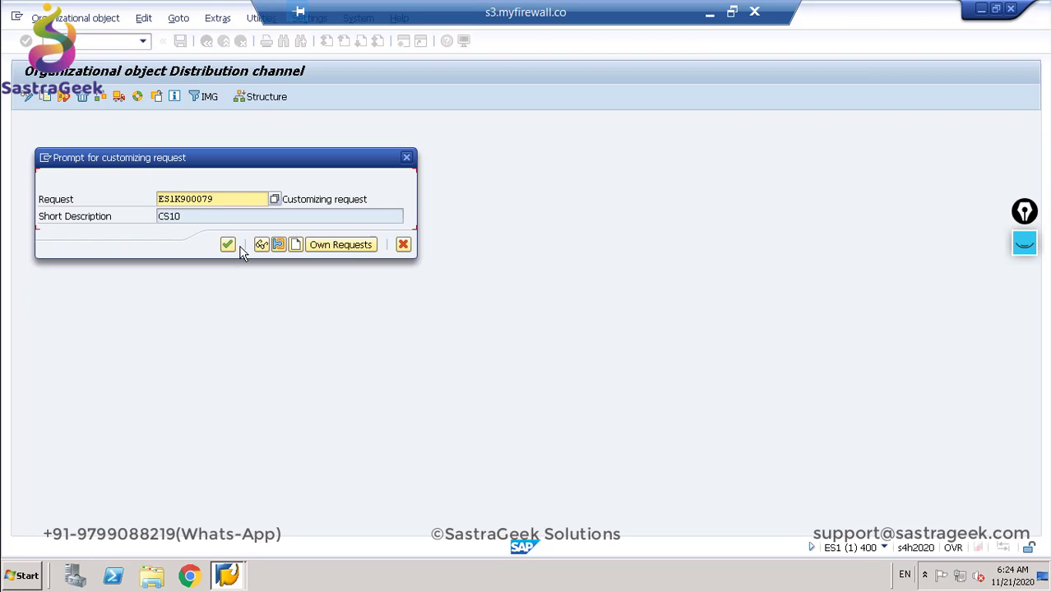
click(229, 245)
click(369, 433)
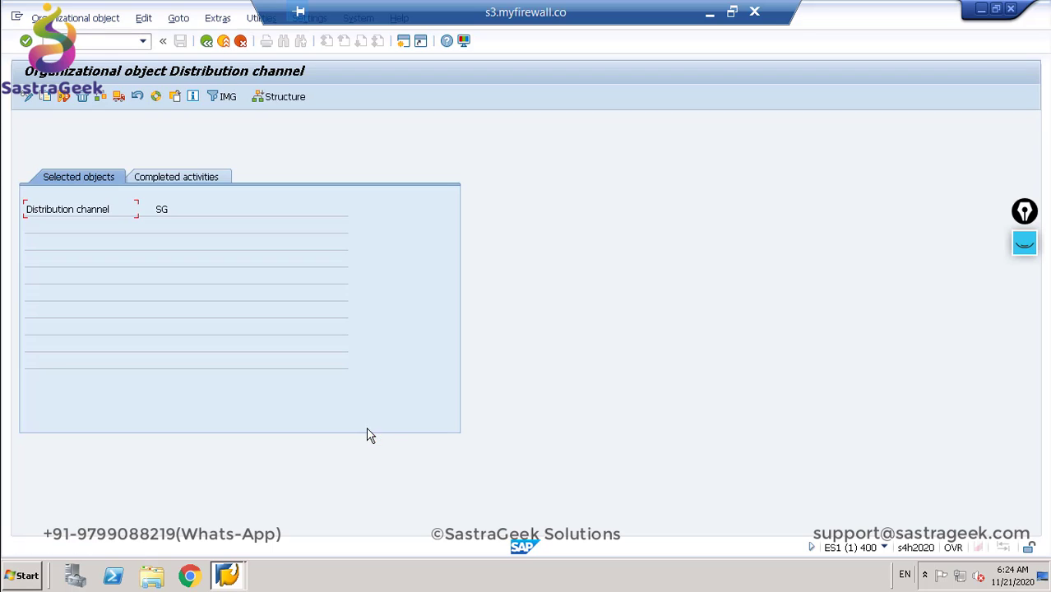
click(206, 40)
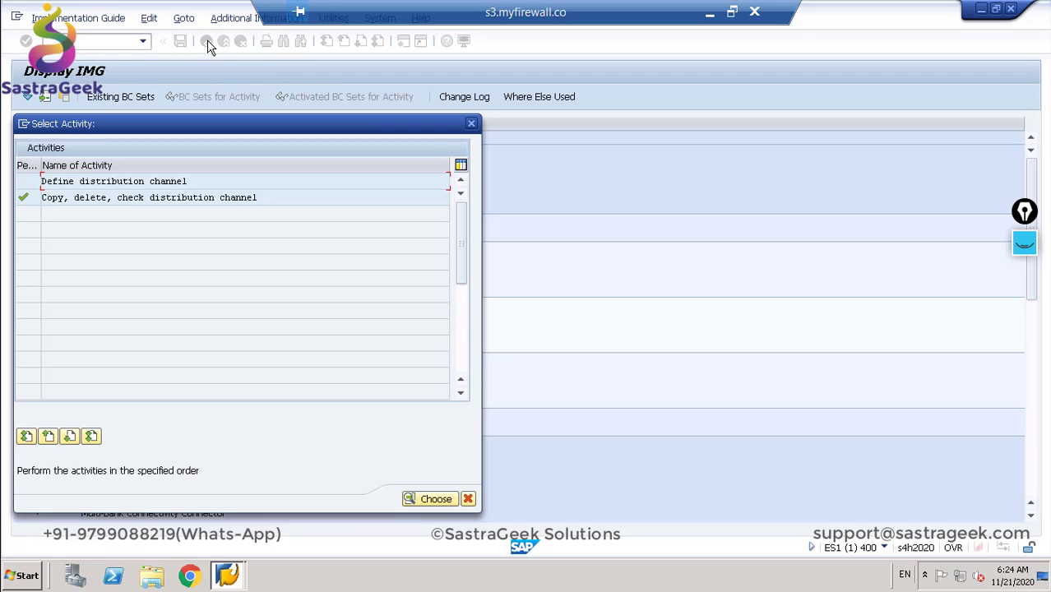
click(472, 124)
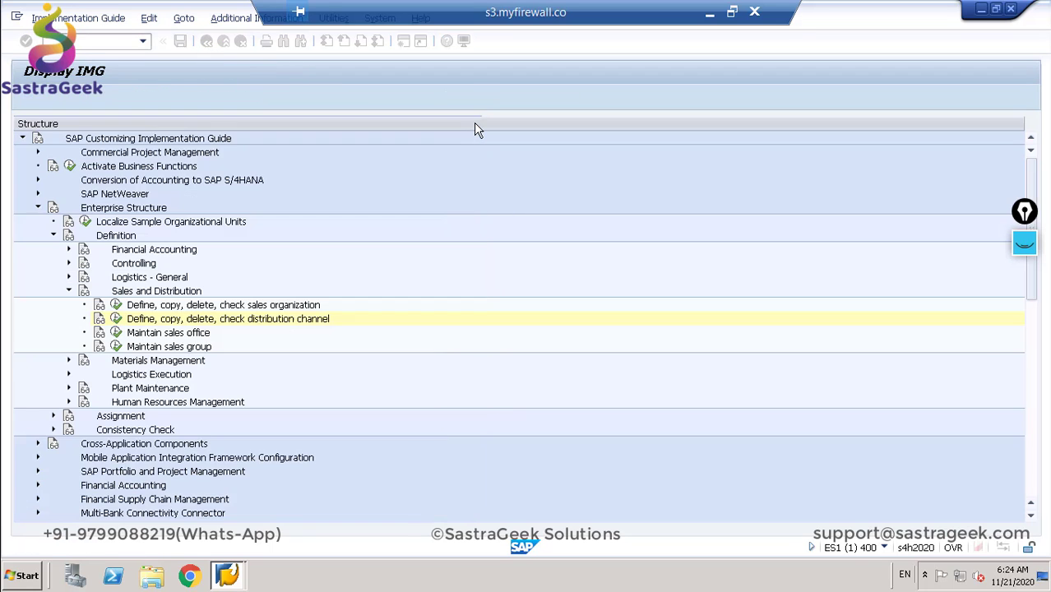
Step: Open the maintain storage location activity under the Materials Management definitions for plant CS10
click(69, 292)
click(69, 305)
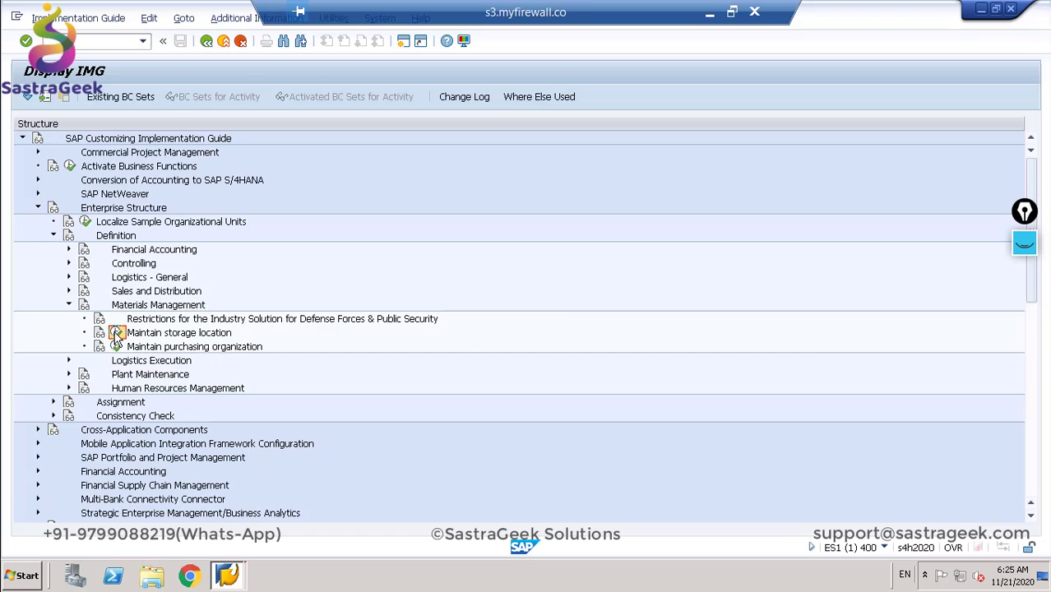
click(116, 333)
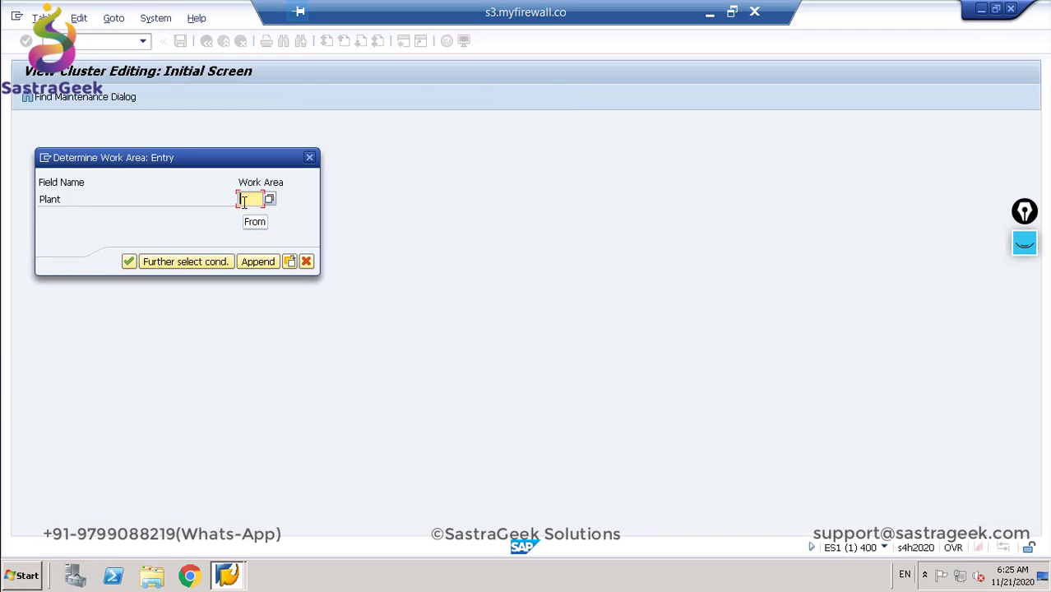
text(cs10)
key(Return)
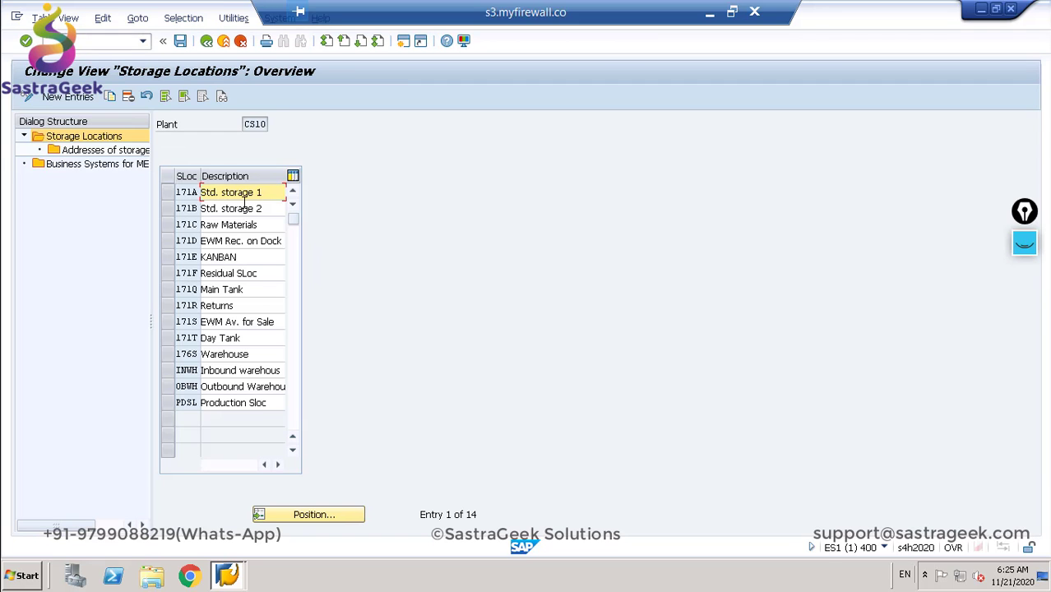
Step: Mark the inbound and outbound warehouse storage locations INWH and OBWH for review, and return to the IMG structure
click(168, 370)
ctrl+click(168, 387)
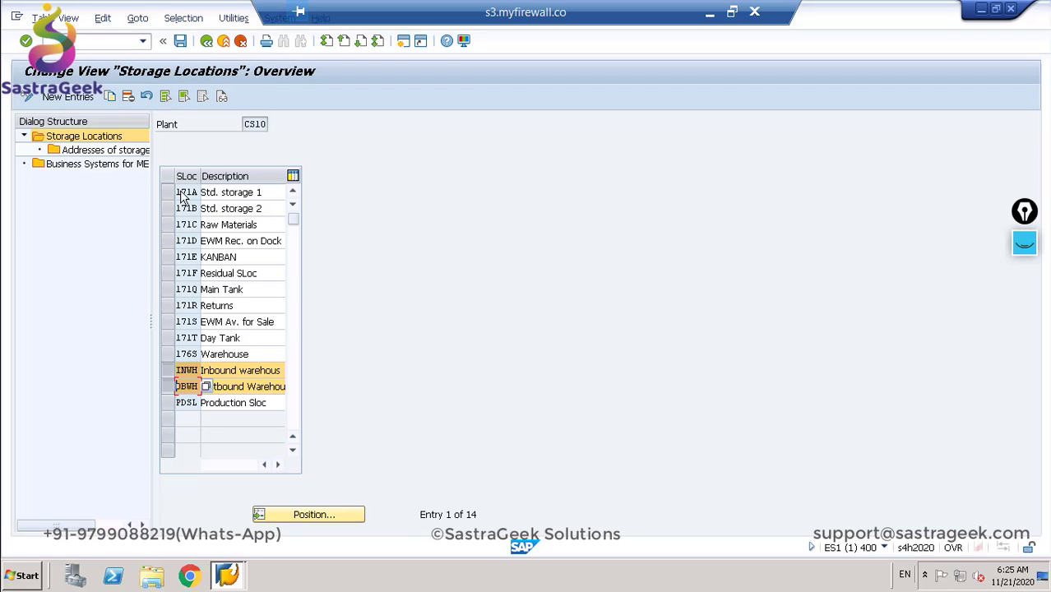
click(206, 42)
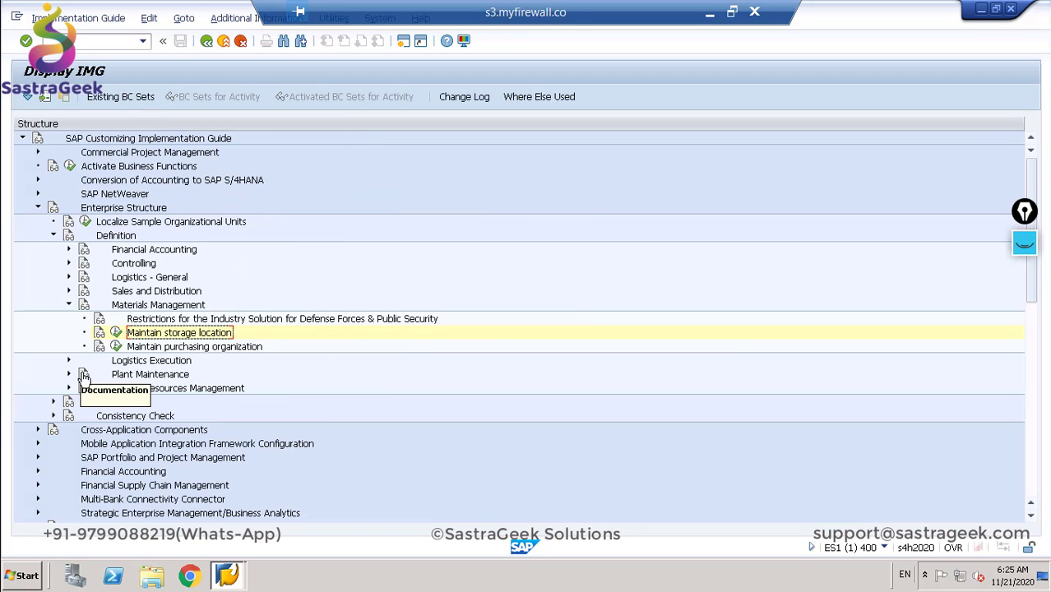
Step: Copy purchasing organization SG05 to CS10 with the description Purch. Org. CS10 under the Materials Management definitions
click(115, 347)
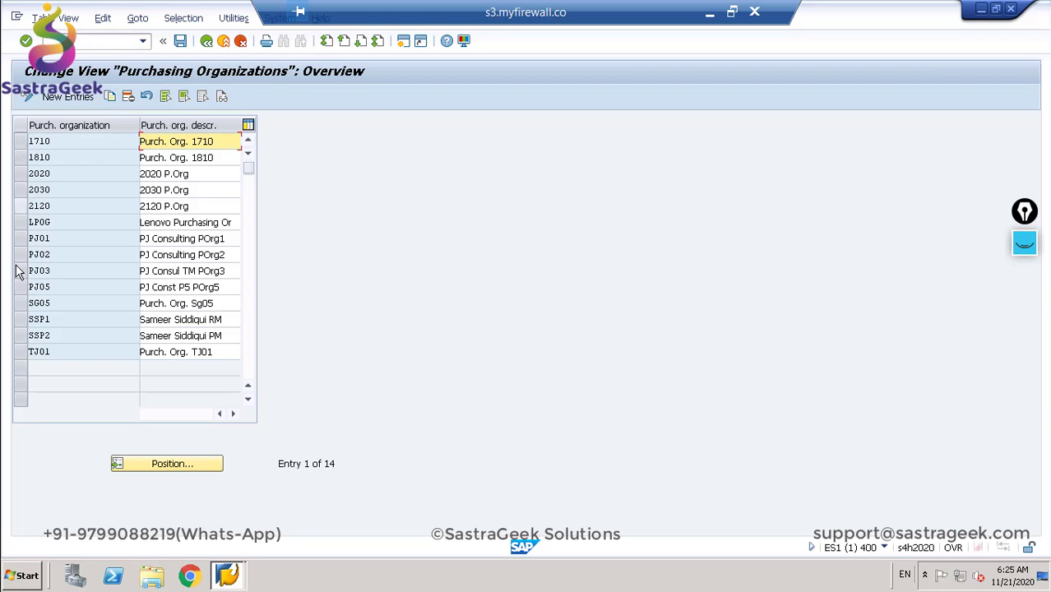
click(18, 304)
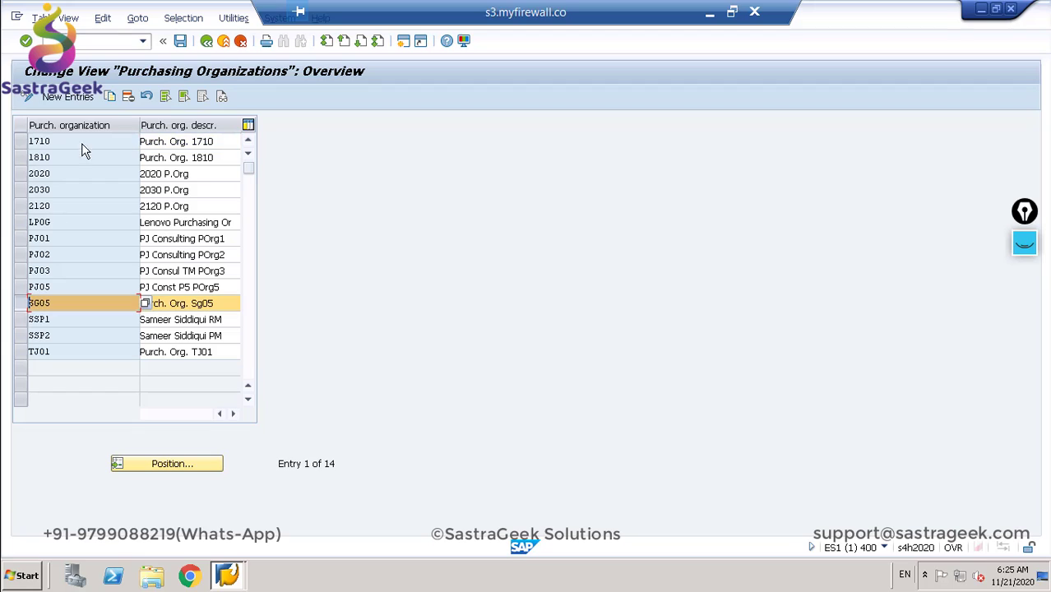
click(109, 97)
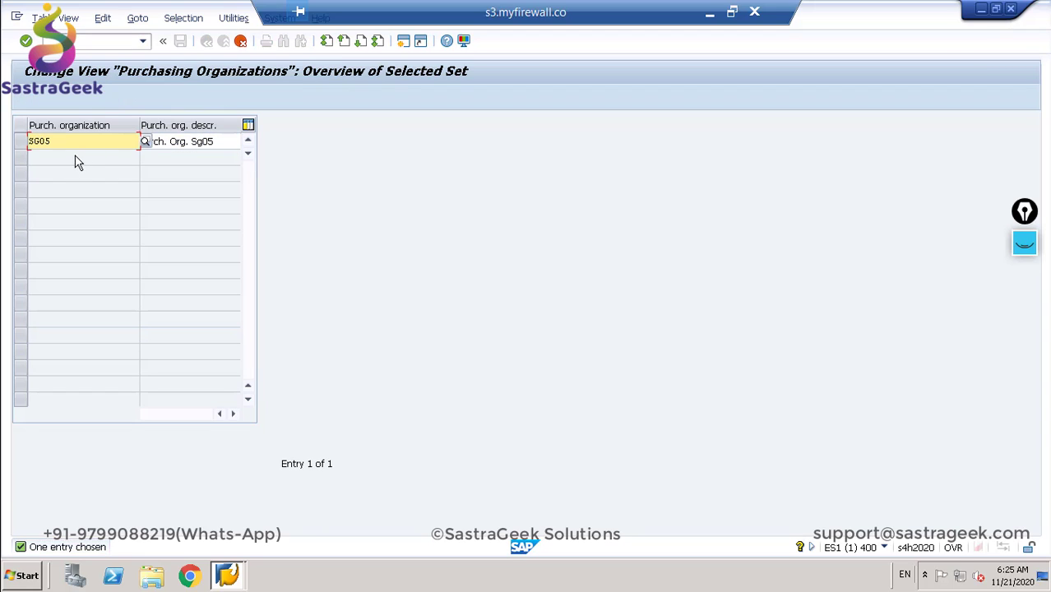
drag(6, 132, 3, 132)
text(CS10)
key(Tab)
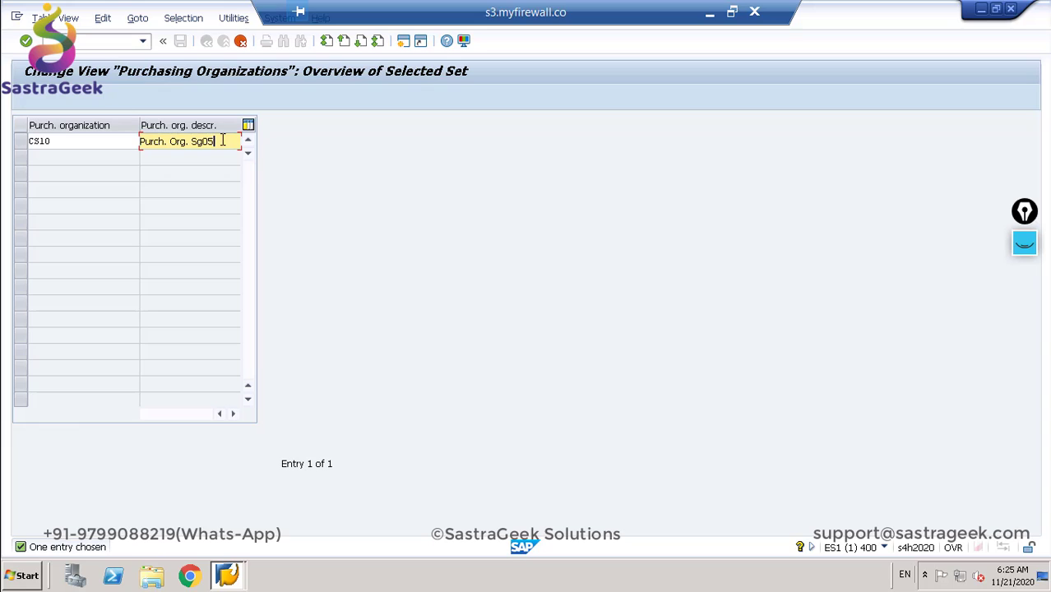
key(BackSpace)
key(BackSpace)
key(BackSpace)
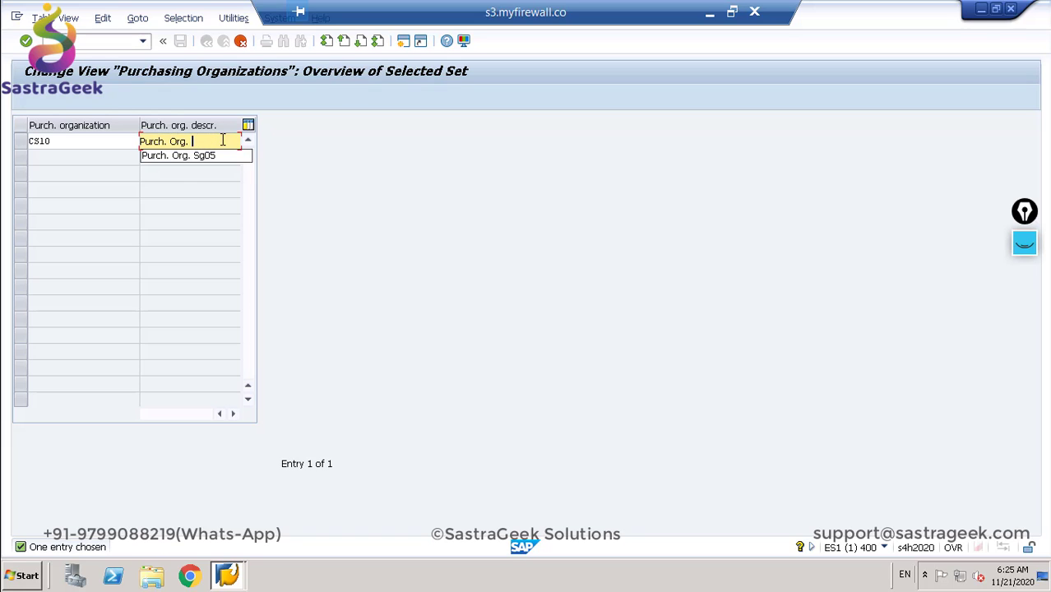
text(CS10)
key(Return)
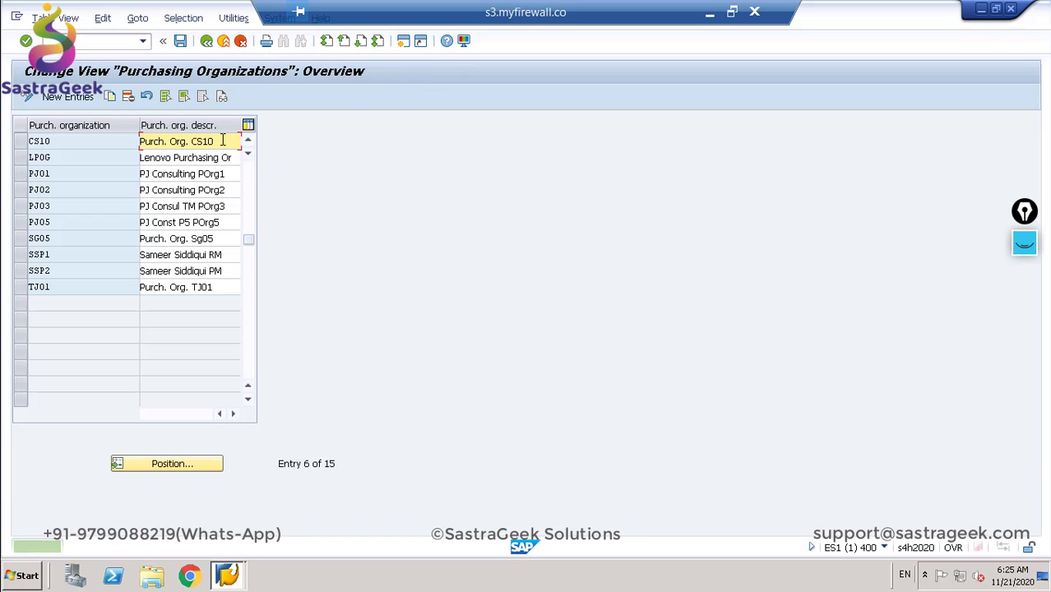
Step: Save the new purchasing organization in the CS10 customizing request and return to the IMG structure
click(179, 41)
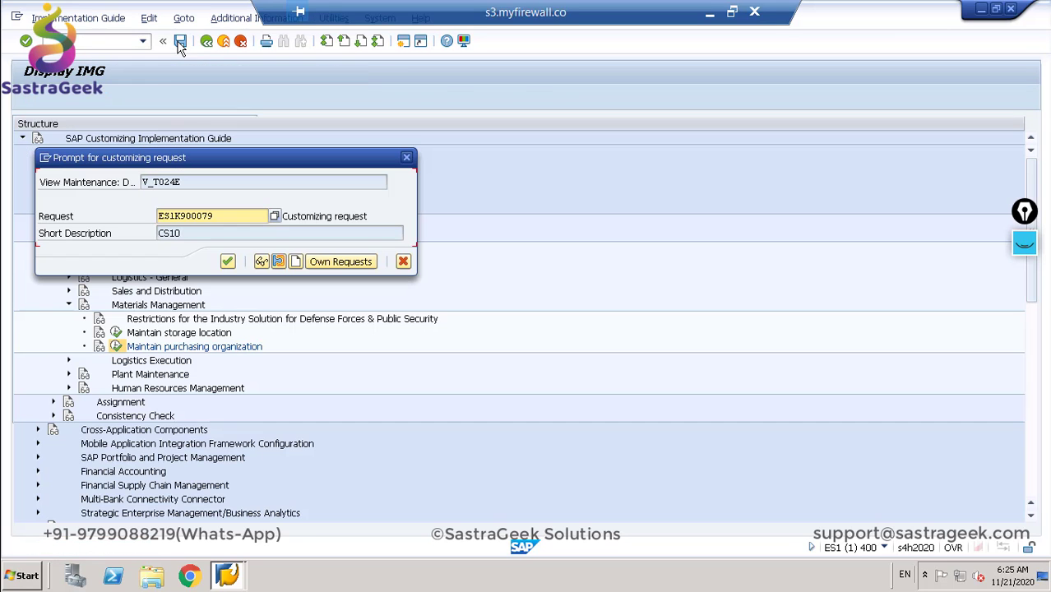
click(228, 262)
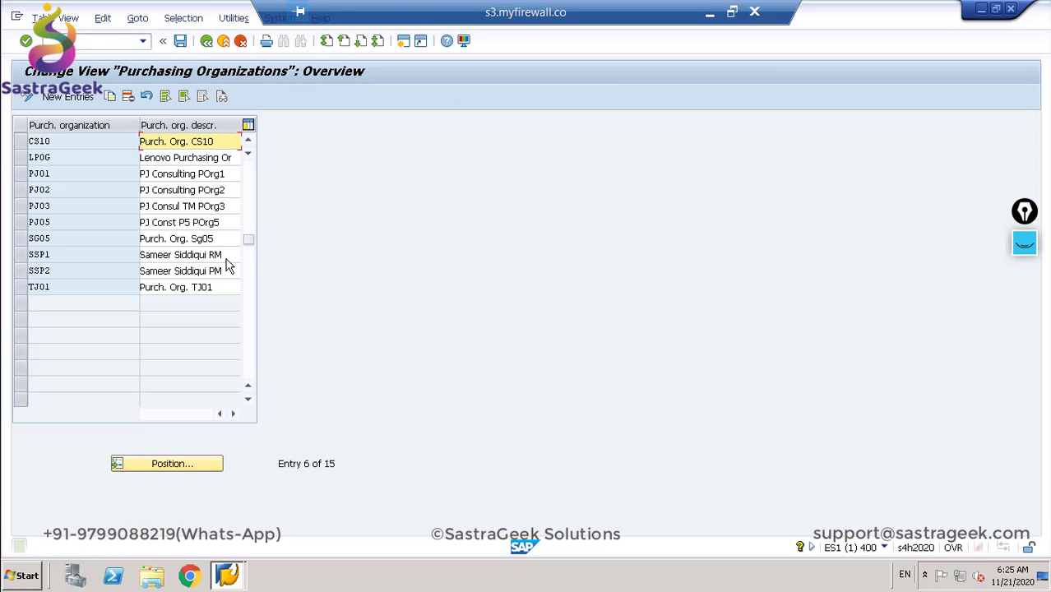
click(206, 42)
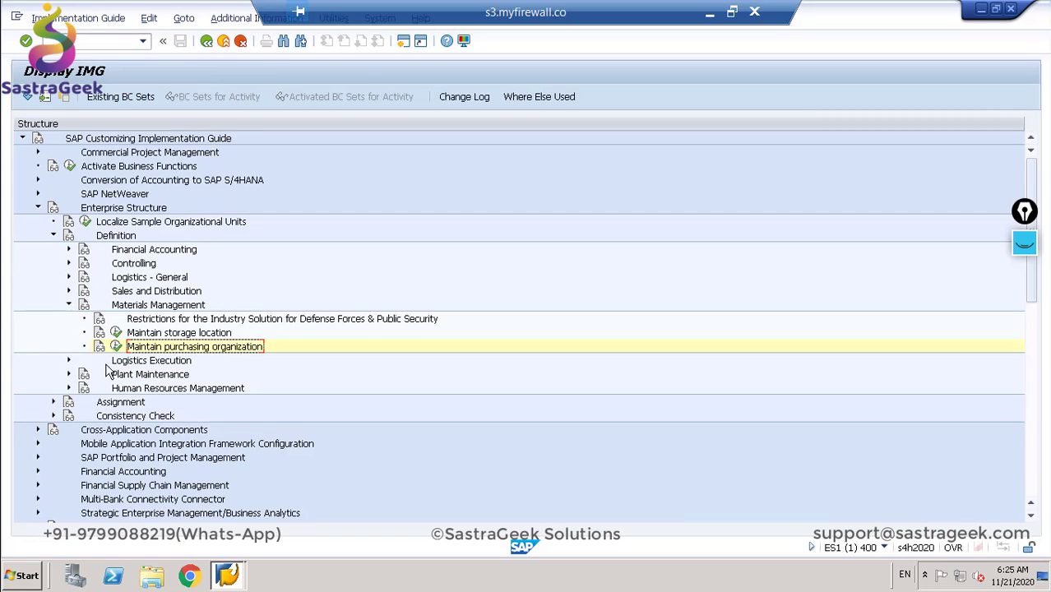
Step: Copy shipping point SG05 to CS10 under the Logistics Execution definitions
click(69, 305)
click(69, 319)
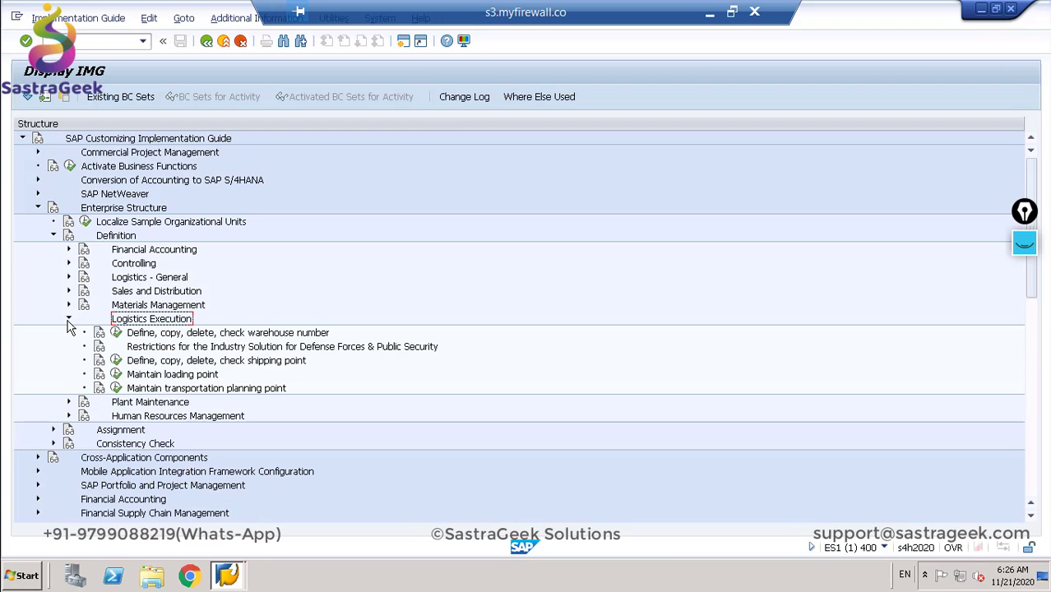
click(116, 361)
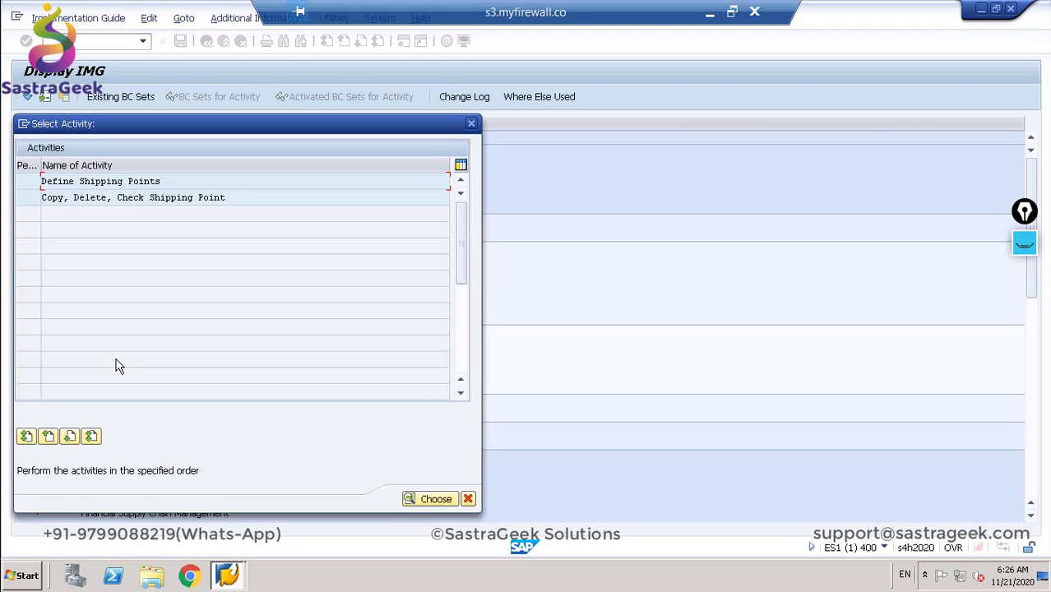
double_click(82, 198)
click(46, 96)
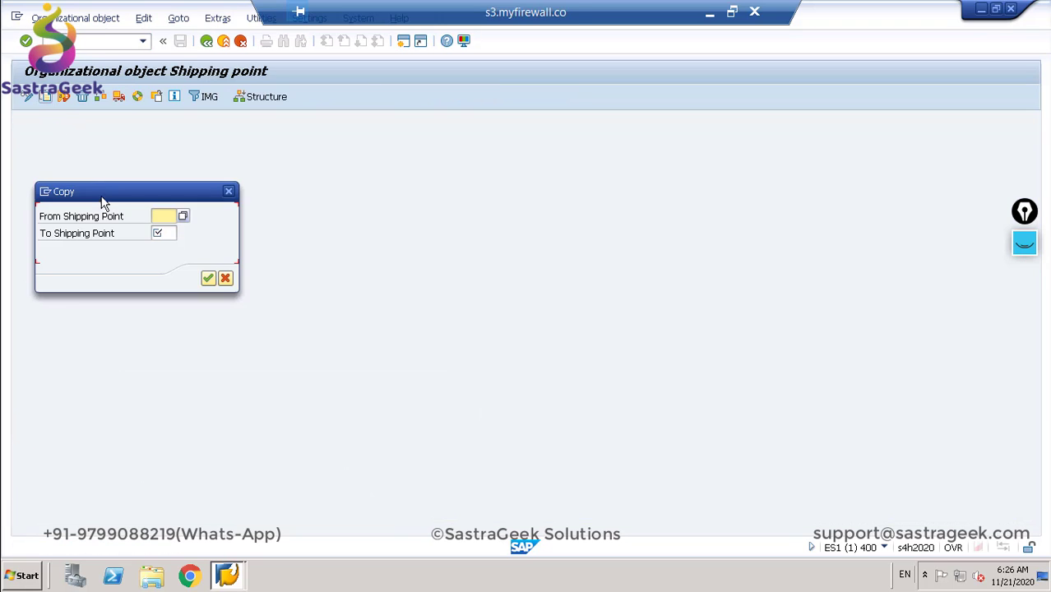
click(165, 216)
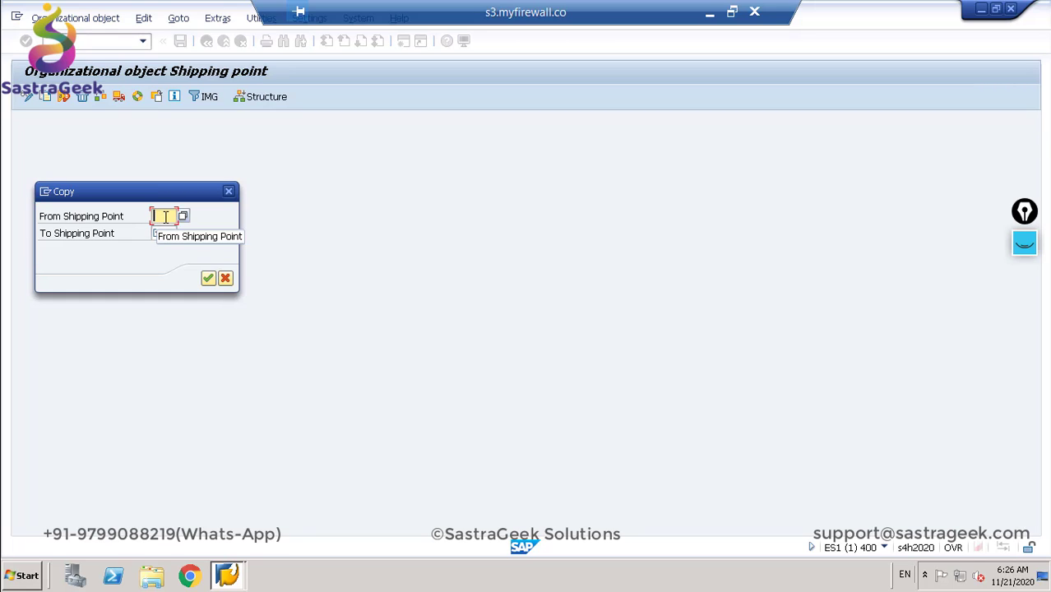
text(S)
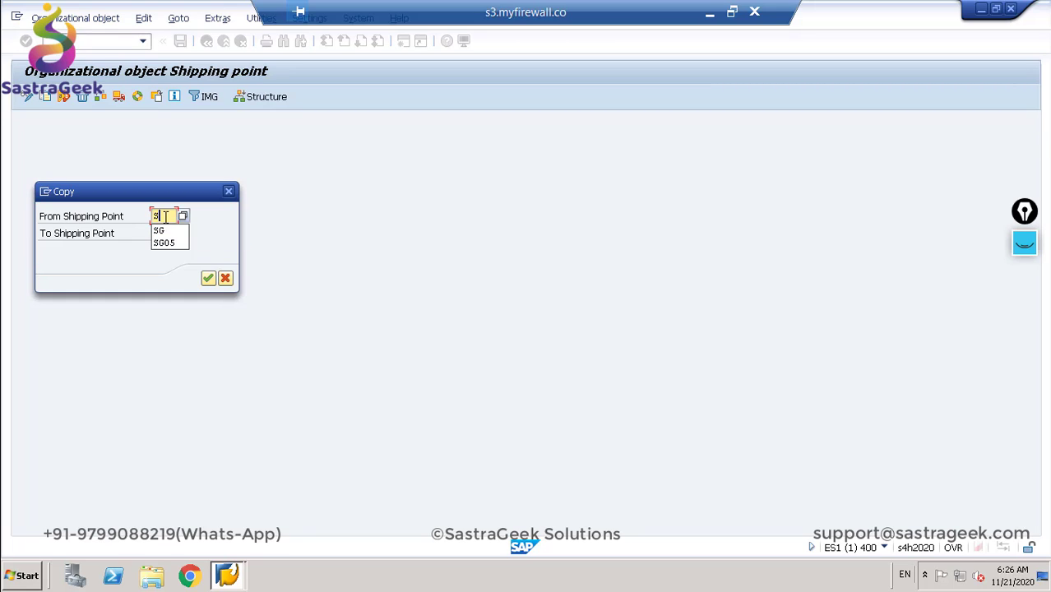
text(G05)
key(Tab)
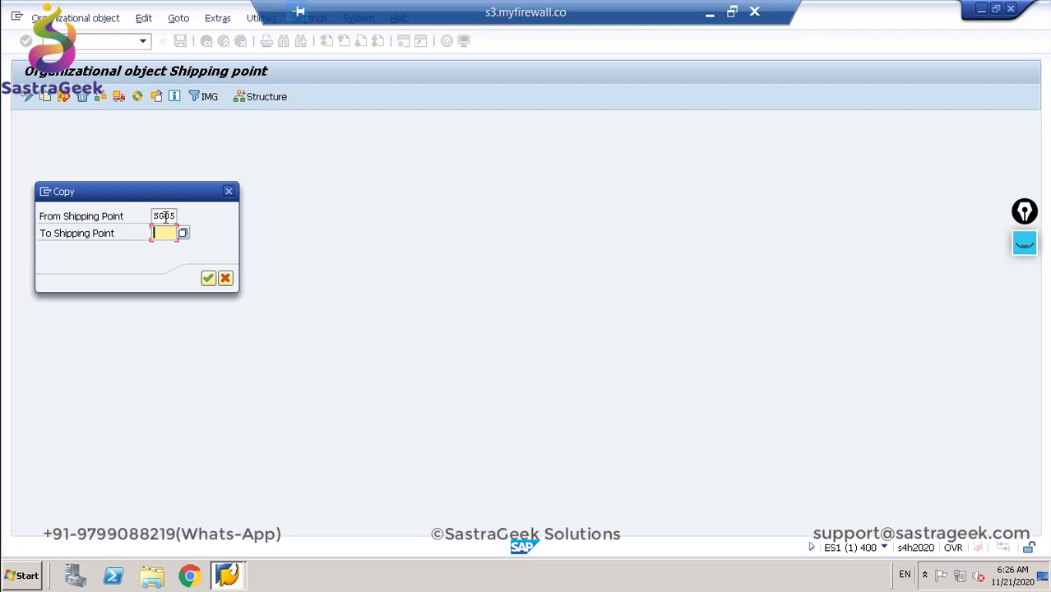
text(CS10)
key(Return)
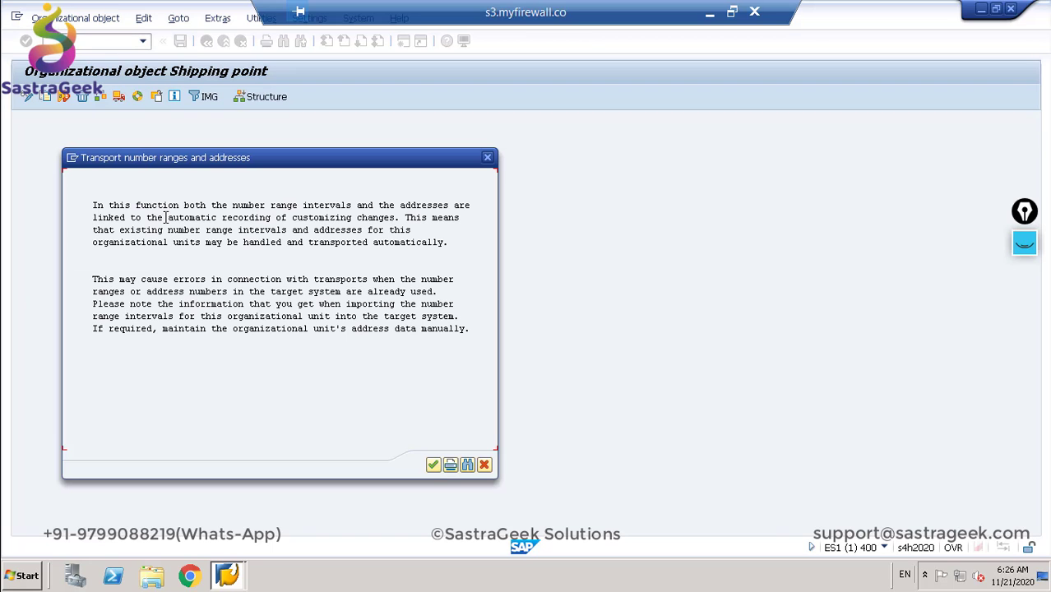
Step: Decline transporting number ranges for the shipping point copy, record it in the CS10 customizing request, and return to the IMG structure
click(433, 466)
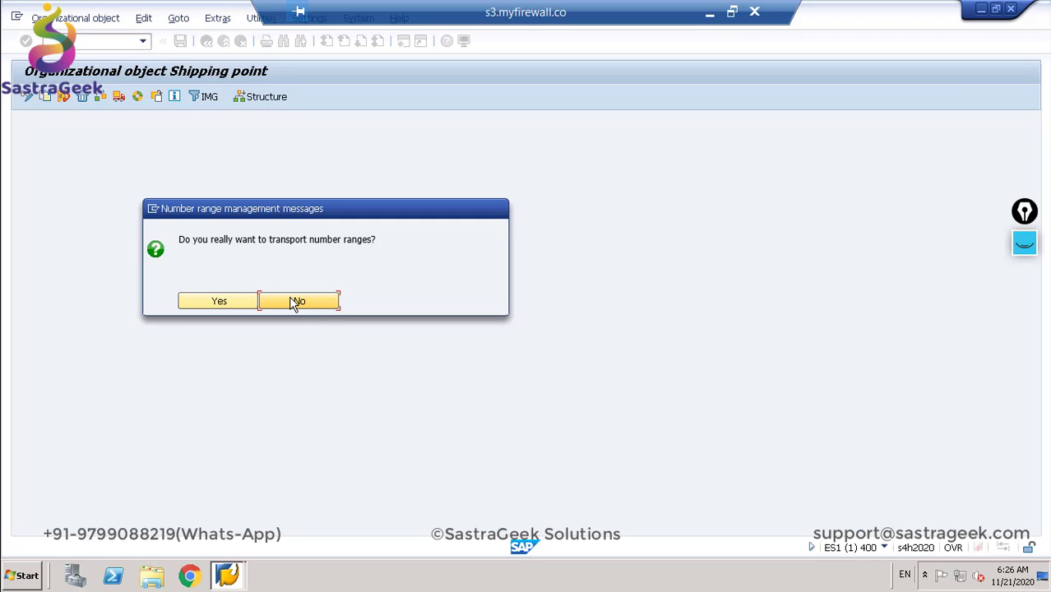
click(296, 302)
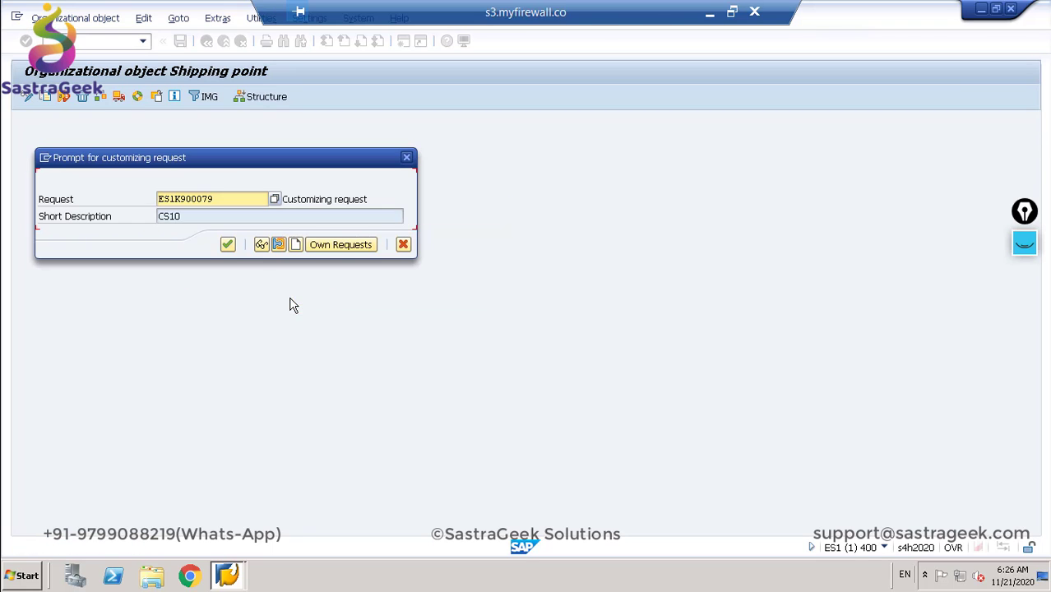
click(228, 245)
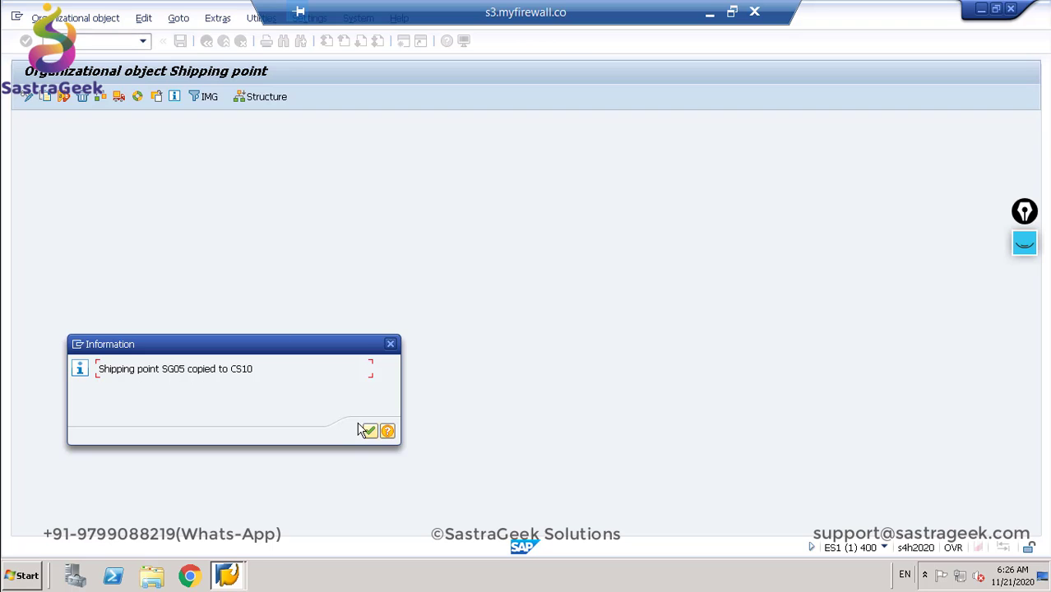
click(369, 432)
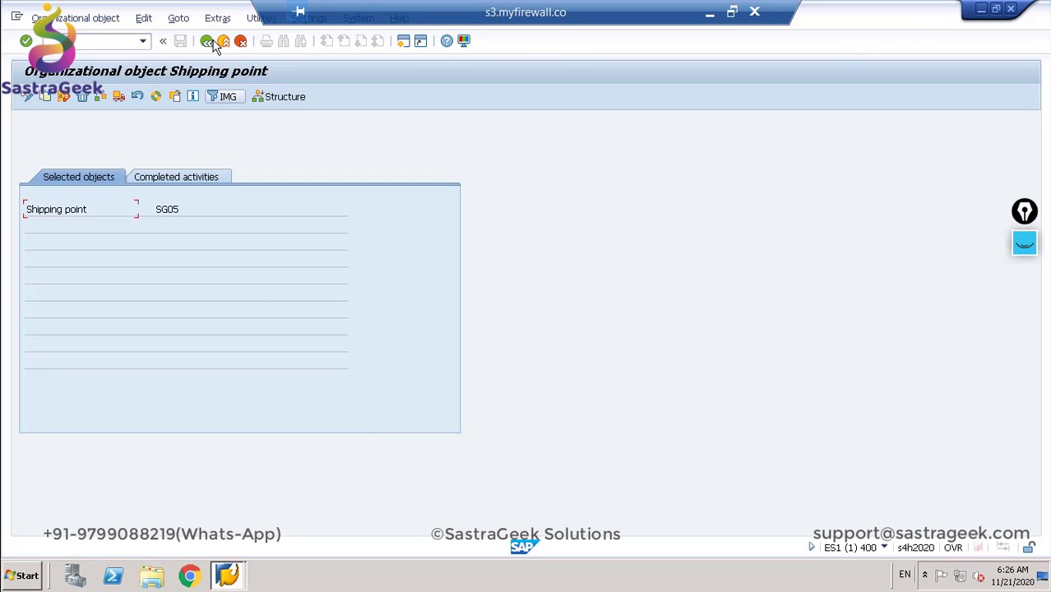
click(206, 42)
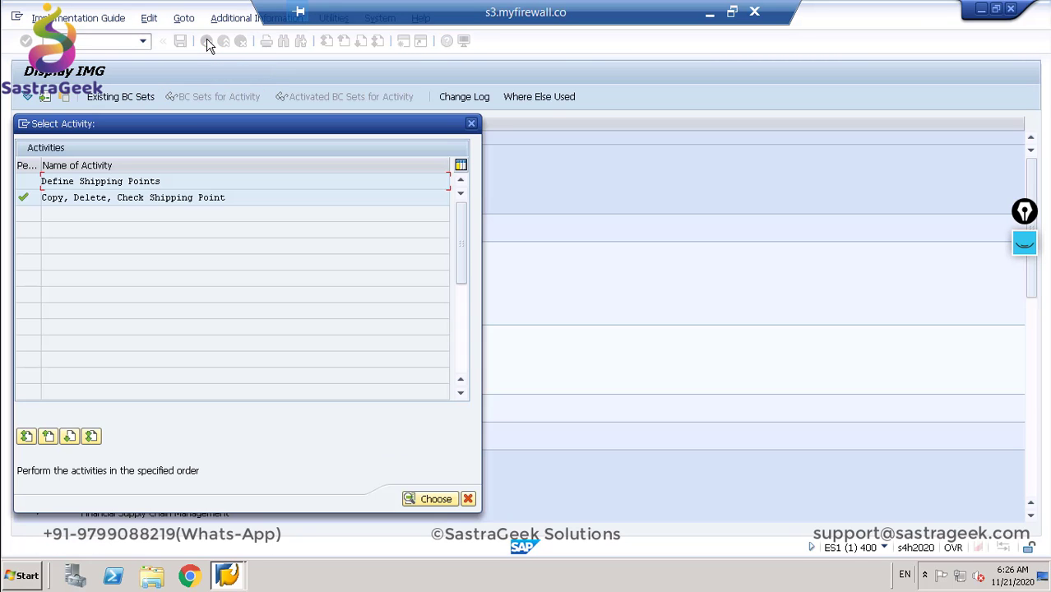
click(474, 122)
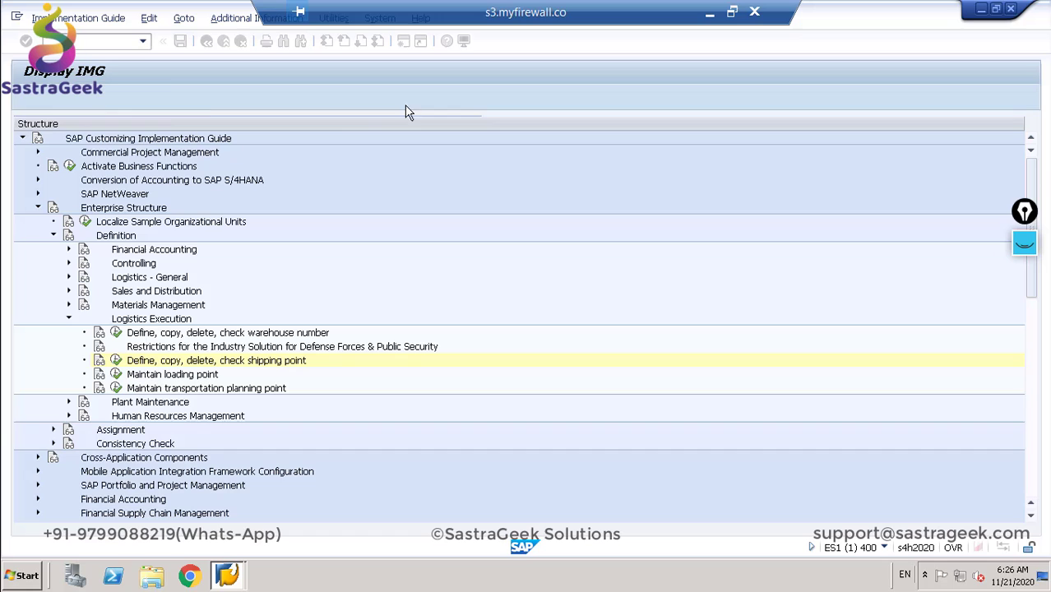
Step: Open the activity for assigning sales organizations to company codes under the Sales and Distribution assignments
click(53, 236)
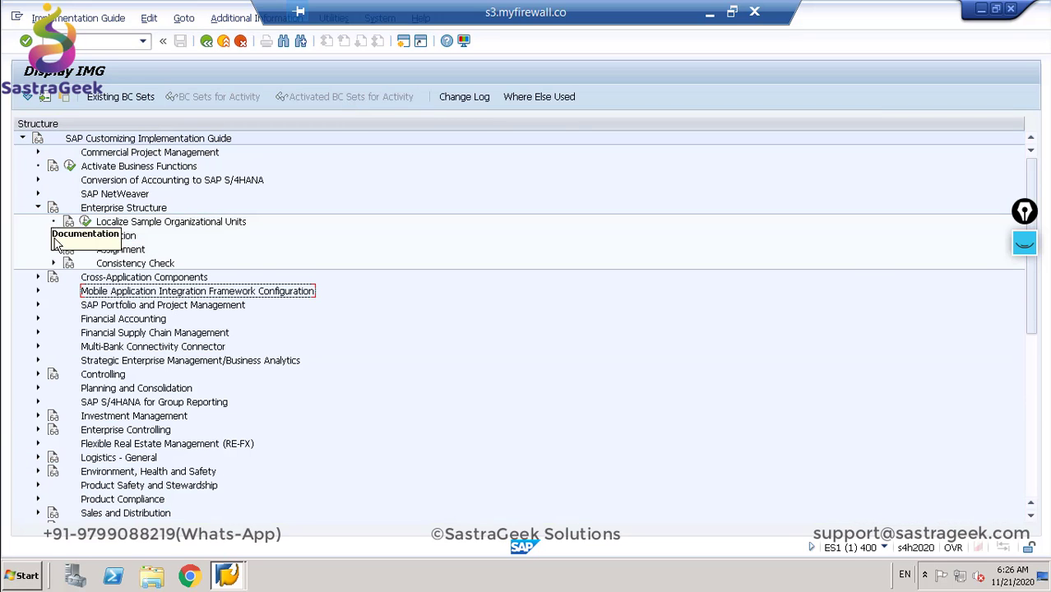
click(52, 250)
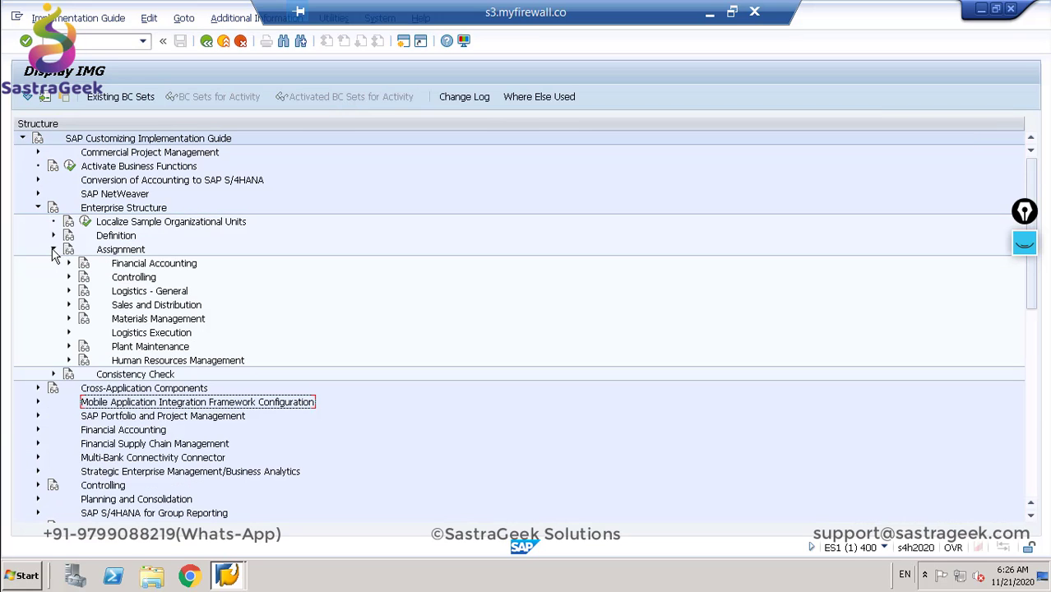
click(68, 305)
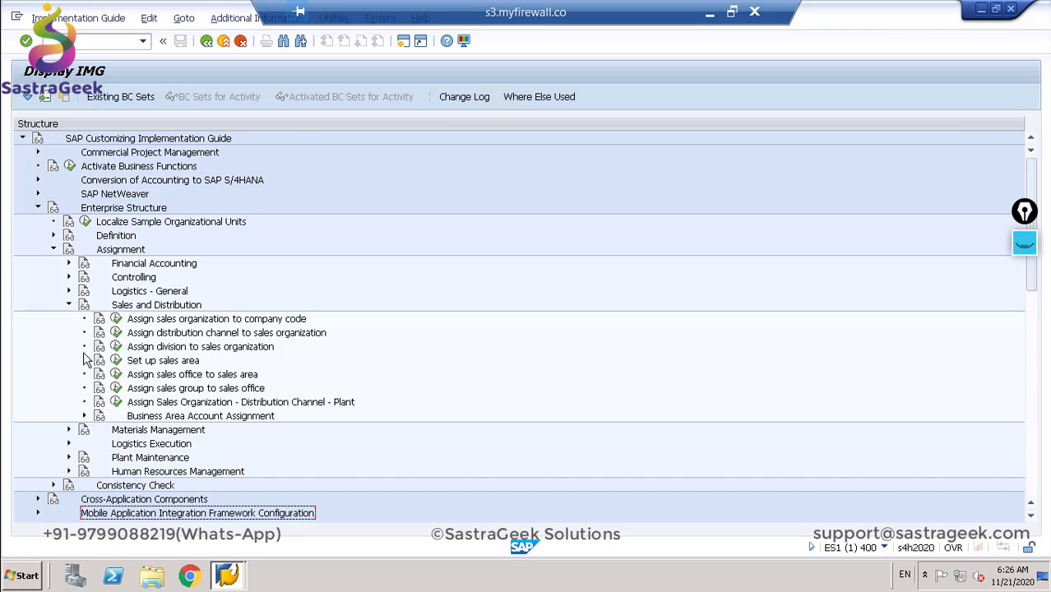
click(117, 319)
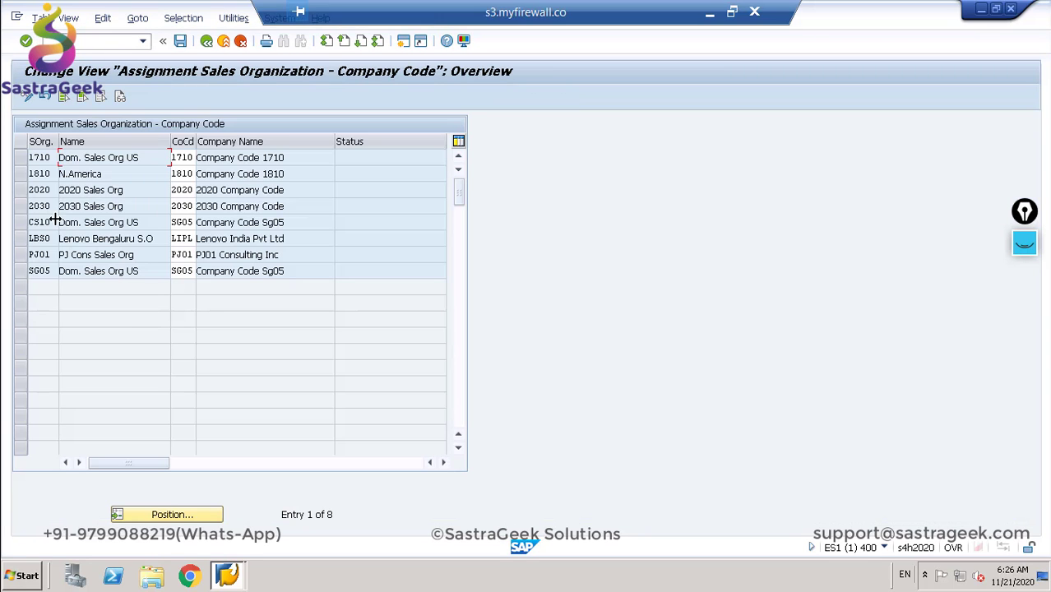
Step: Assign sales organization CS10 to company code CS10, save it in the CS10 customizing request, and return to the IMG structure
click(175, 219)
double_click(179, 222)
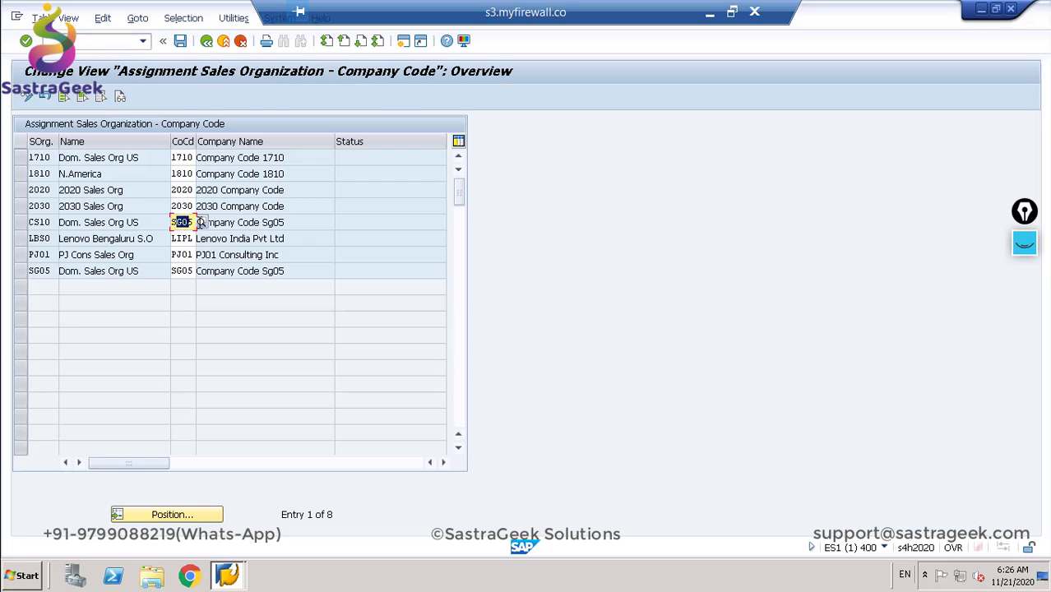
key(BackSpace)
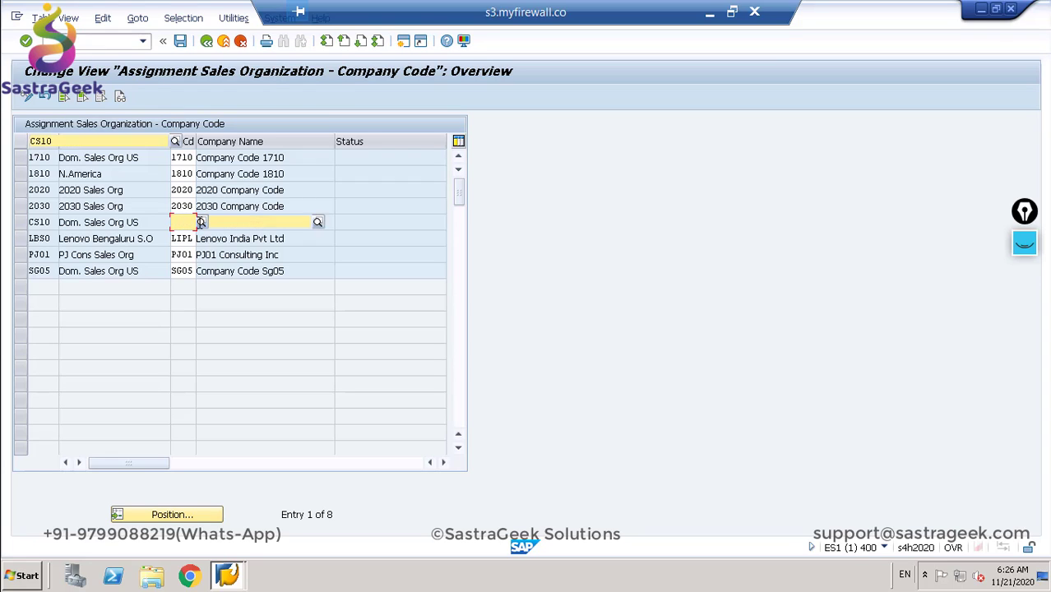
text(CS10)
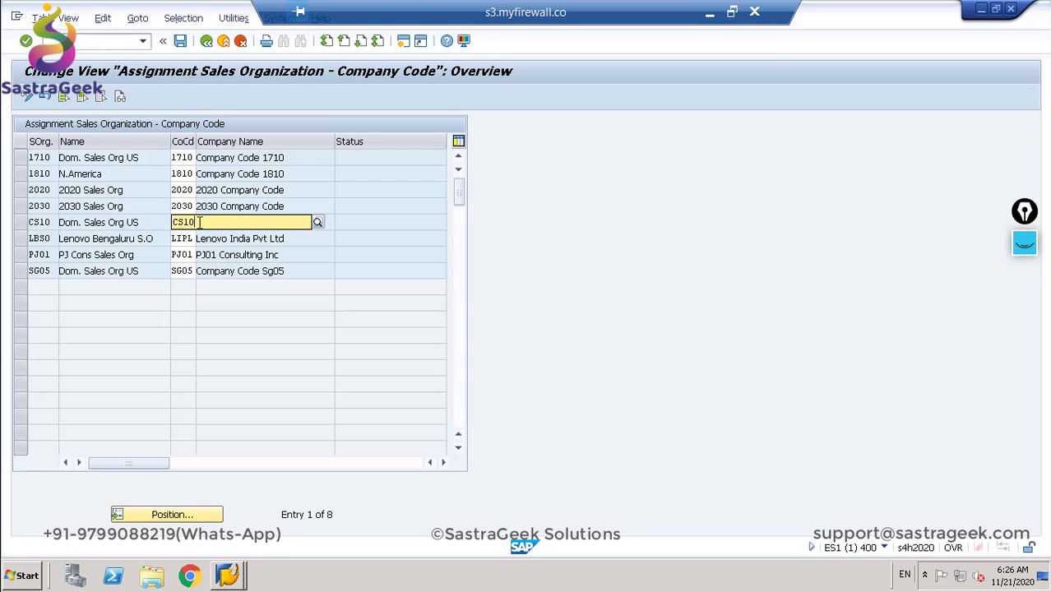
key(Return)
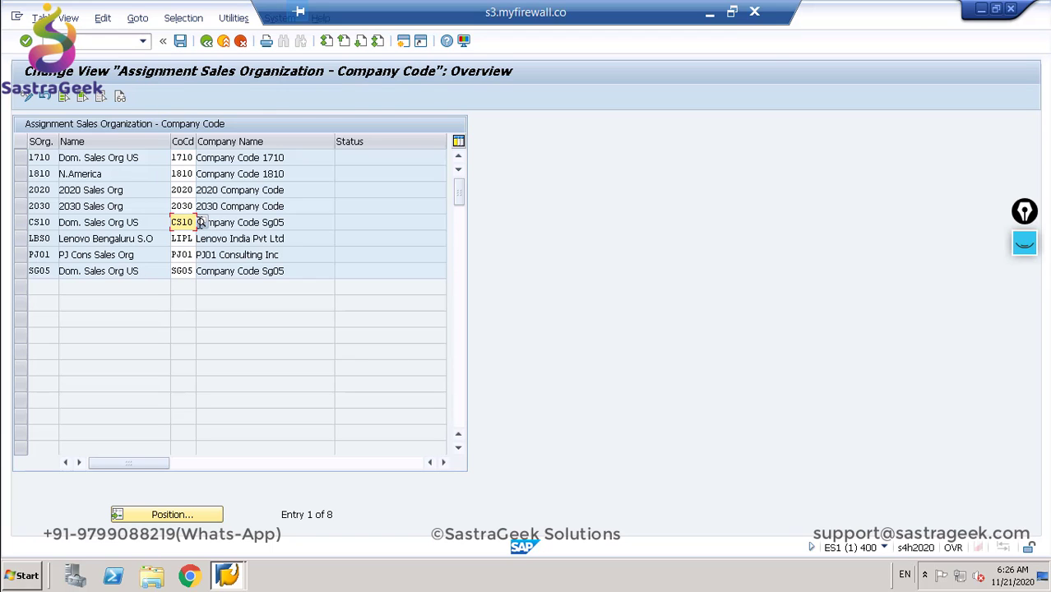
click(180, 41)
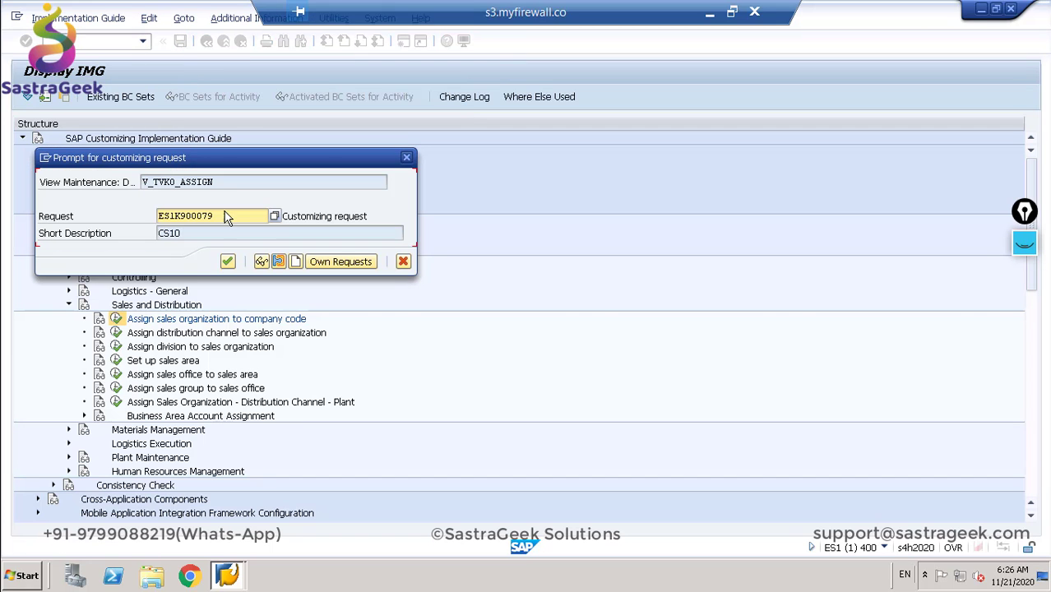
click(228, 261)
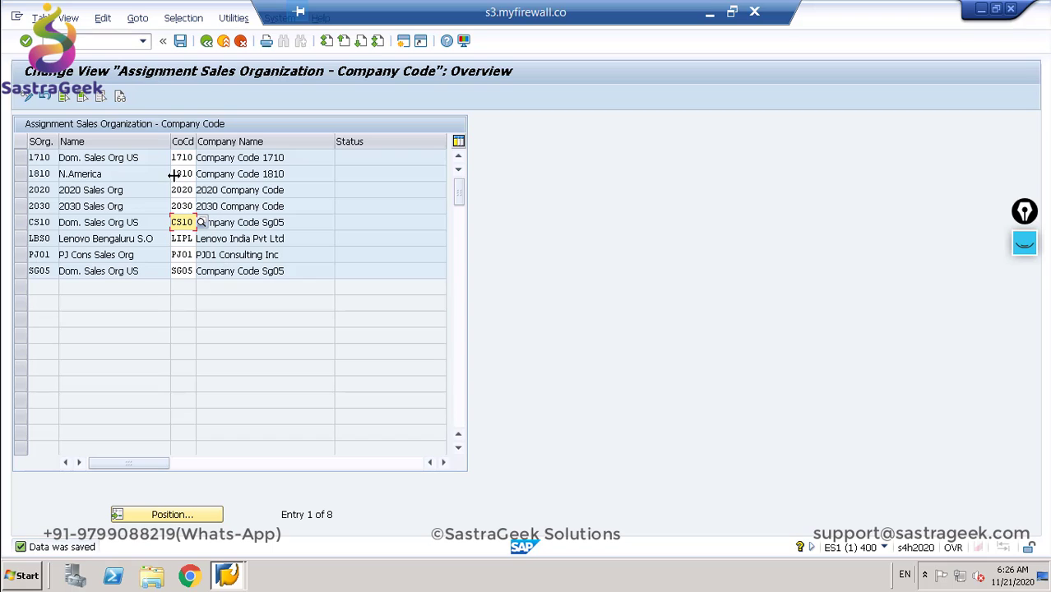
click(206, 40)
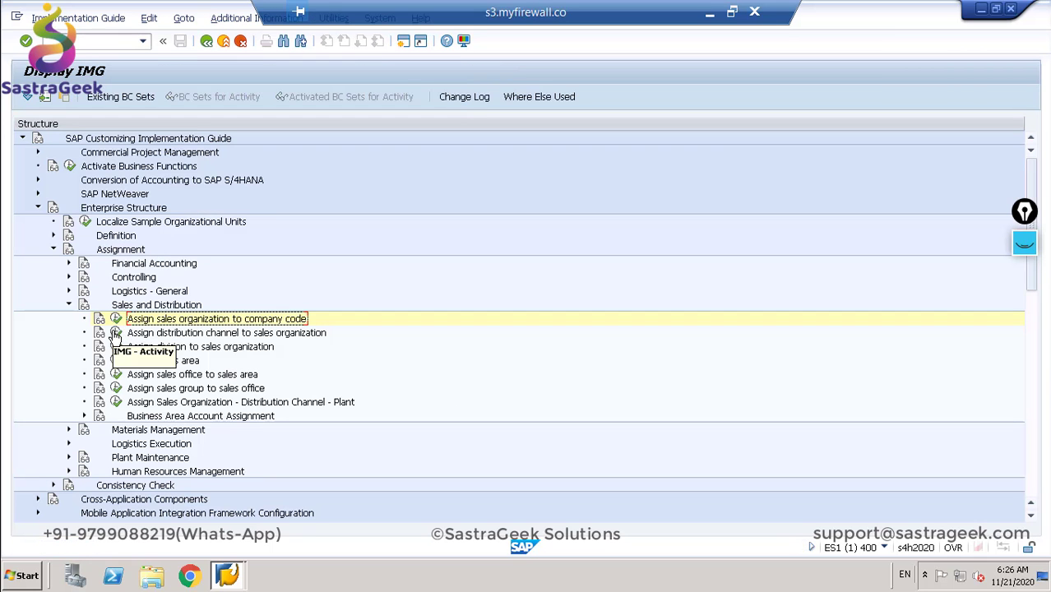
Step: Review the distribution channels assigned to sales organization CS10, and return to the IMG structure
click(115, 334)
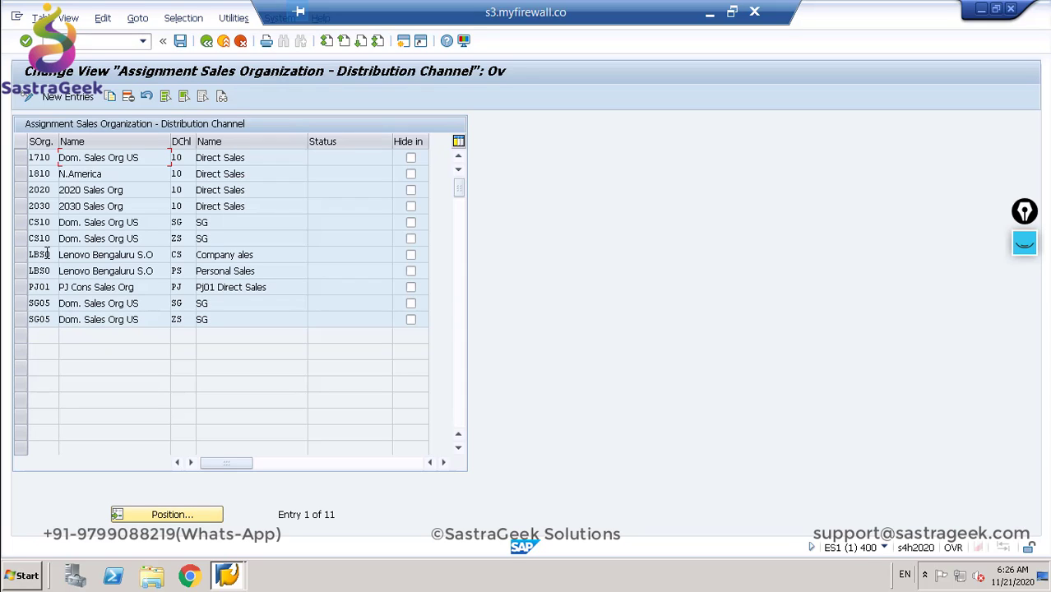
click(20, 238)
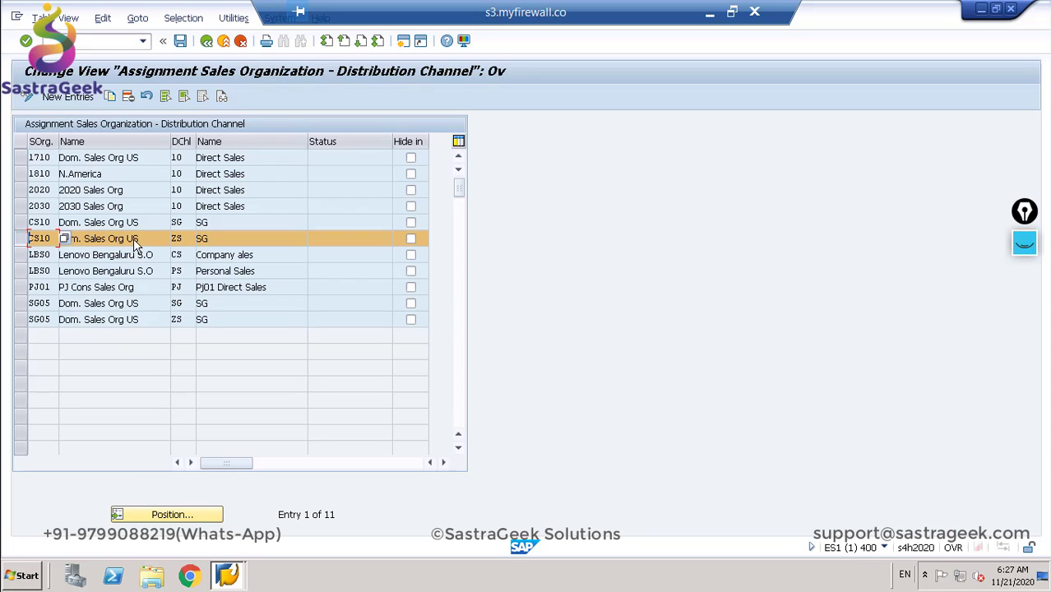
click(186, 238)
click(186, 222)
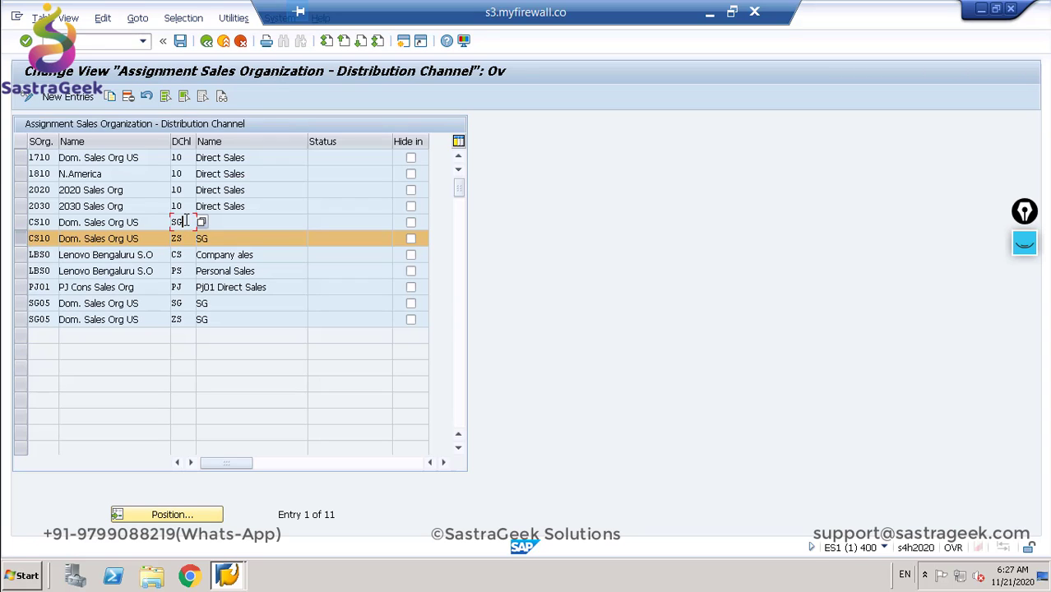
click(205, 43)
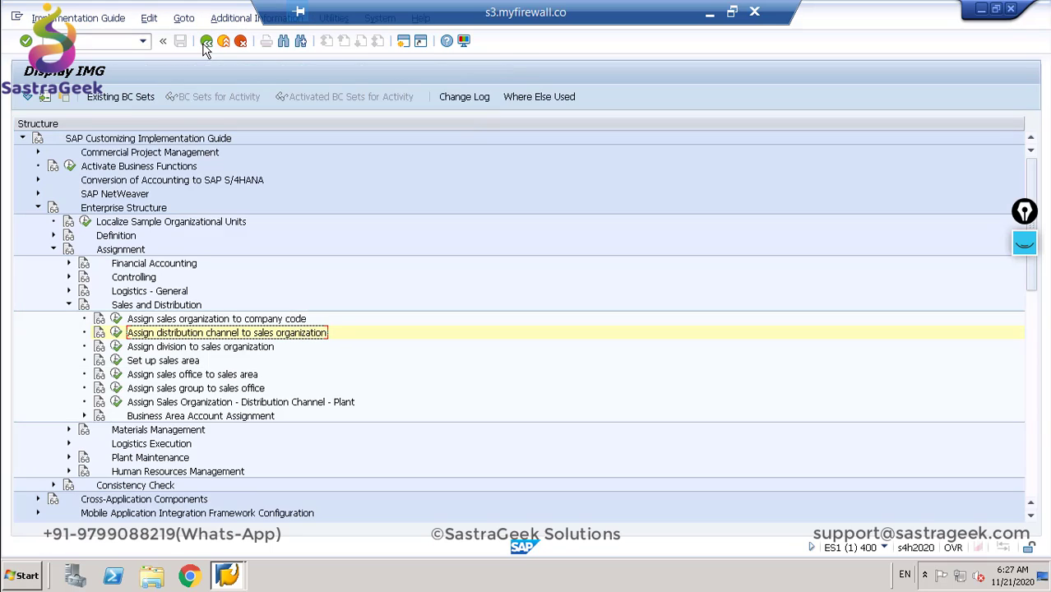
Step: Check the division assignment and the sales area setup for sales organization CS10, returning to the IMG structure
click(116, 346)
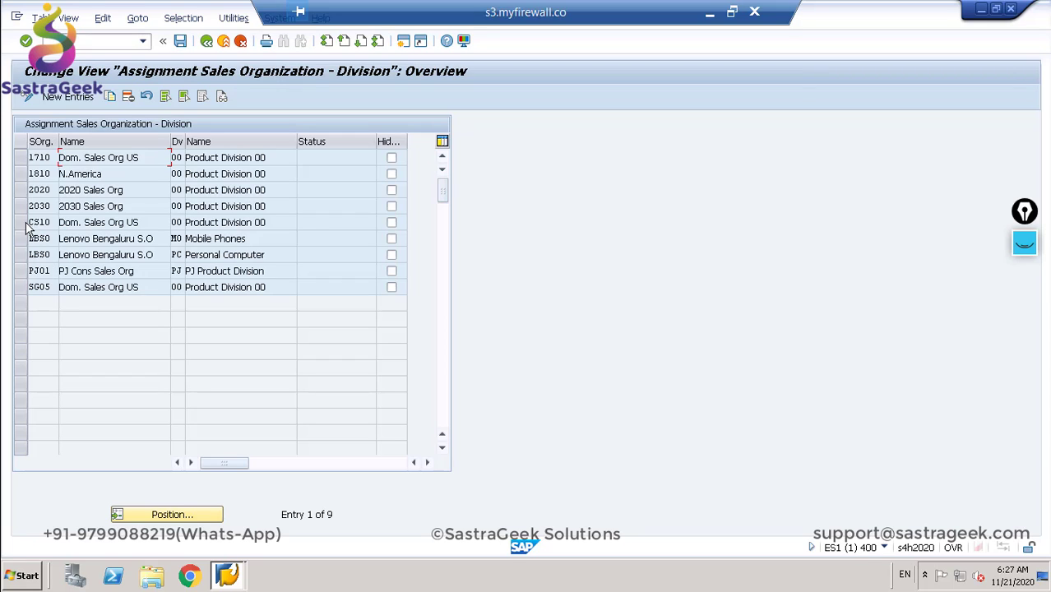
click(207, 40)
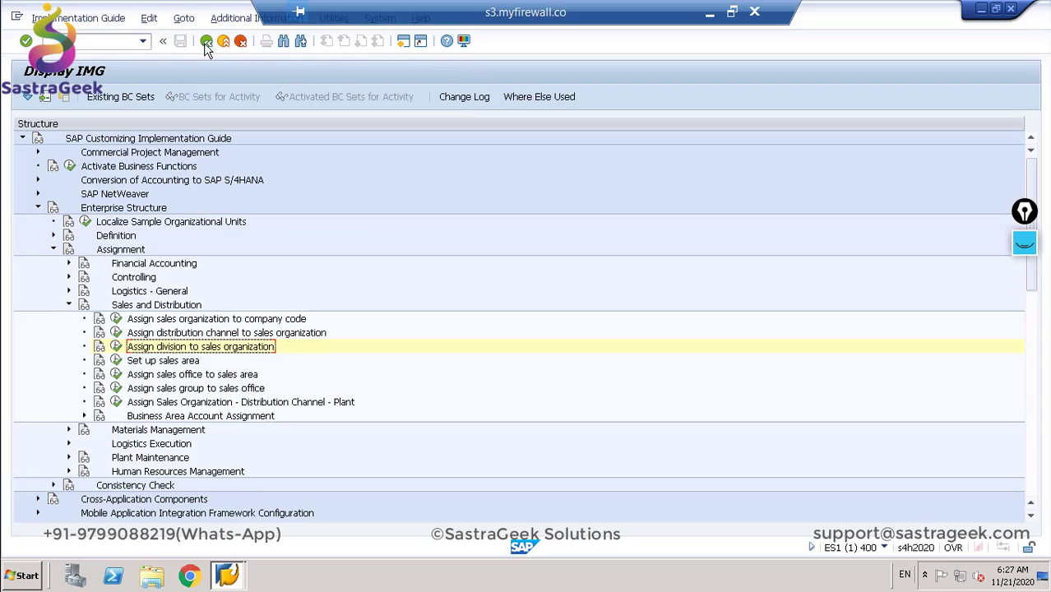
click(117, 362)
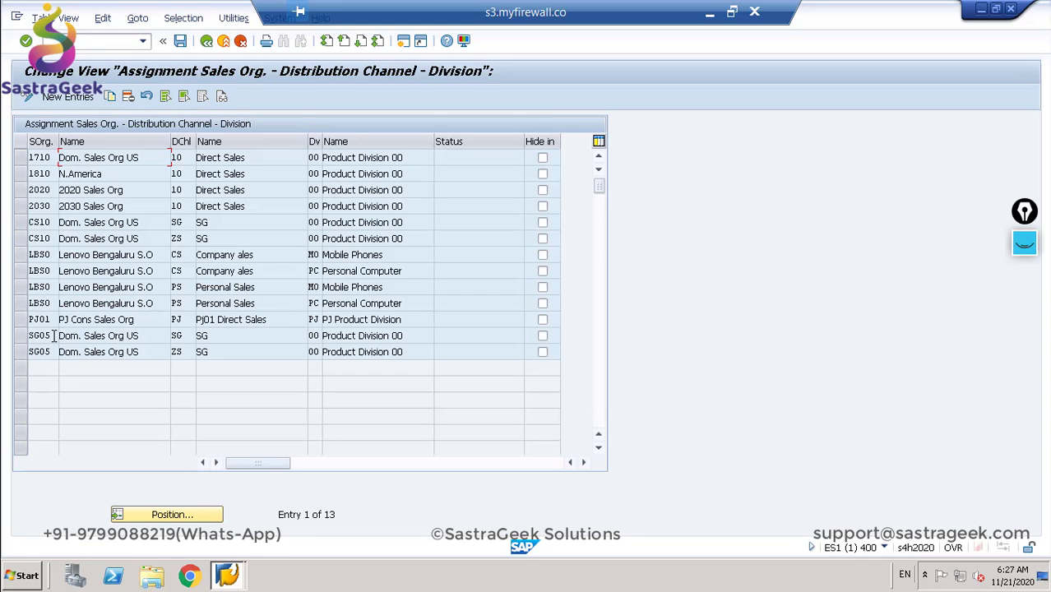
click(23, 240)
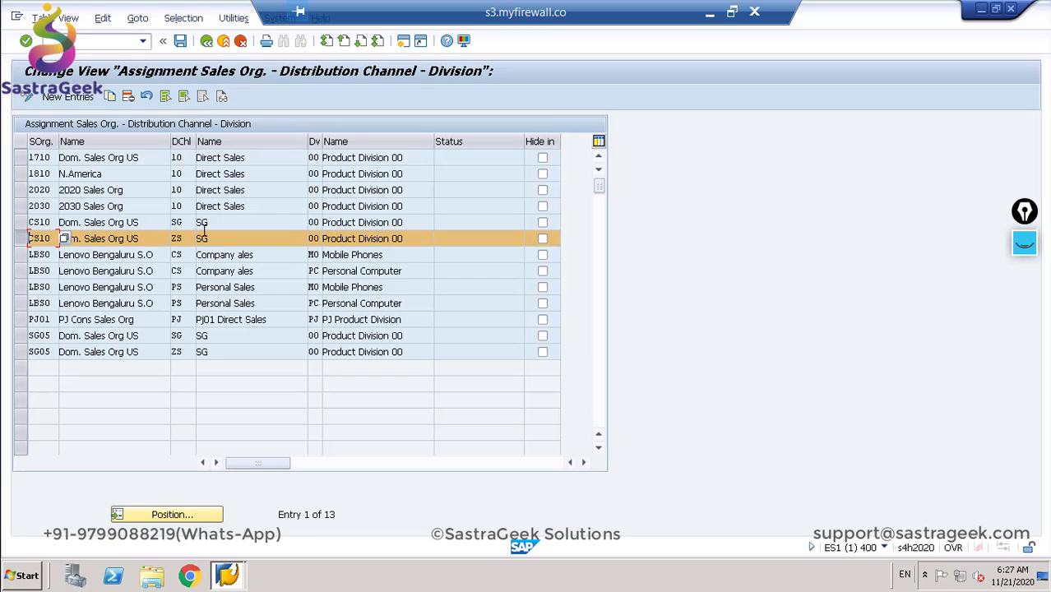
click(207, 40)
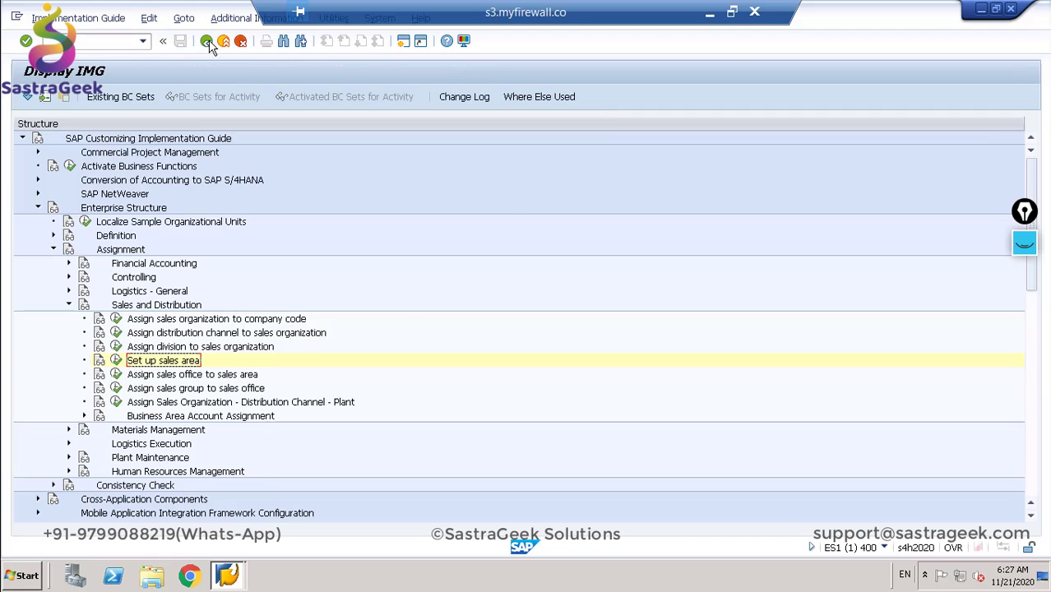
Step: Check the plant assignments for sales organization CS10 and its distribution channels, and return to the IMG structure
click(116, 402)
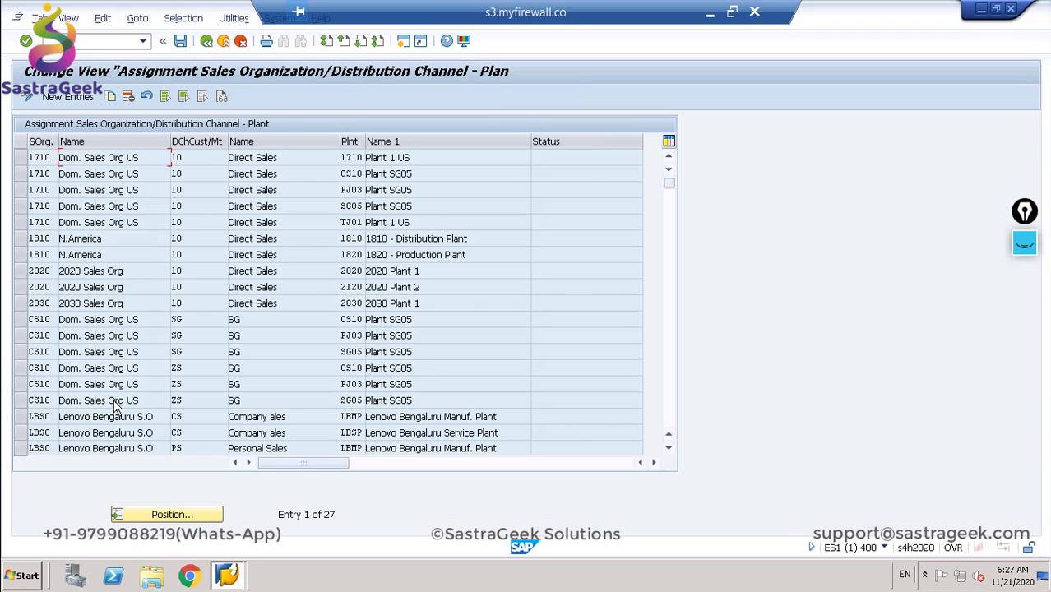
click(141, 514)
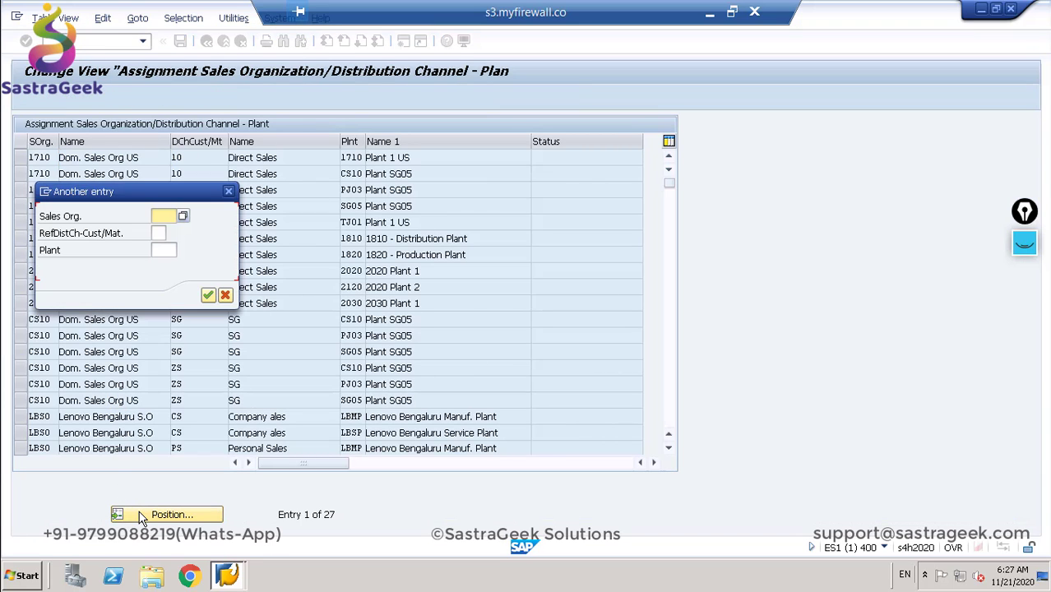
click(229, 190)
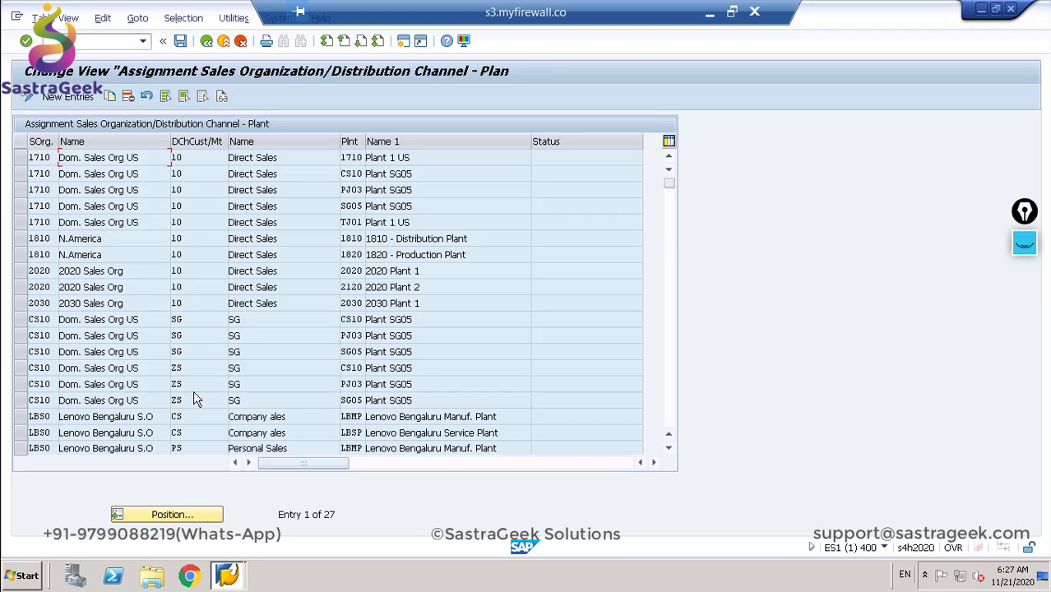
click(20, 368)
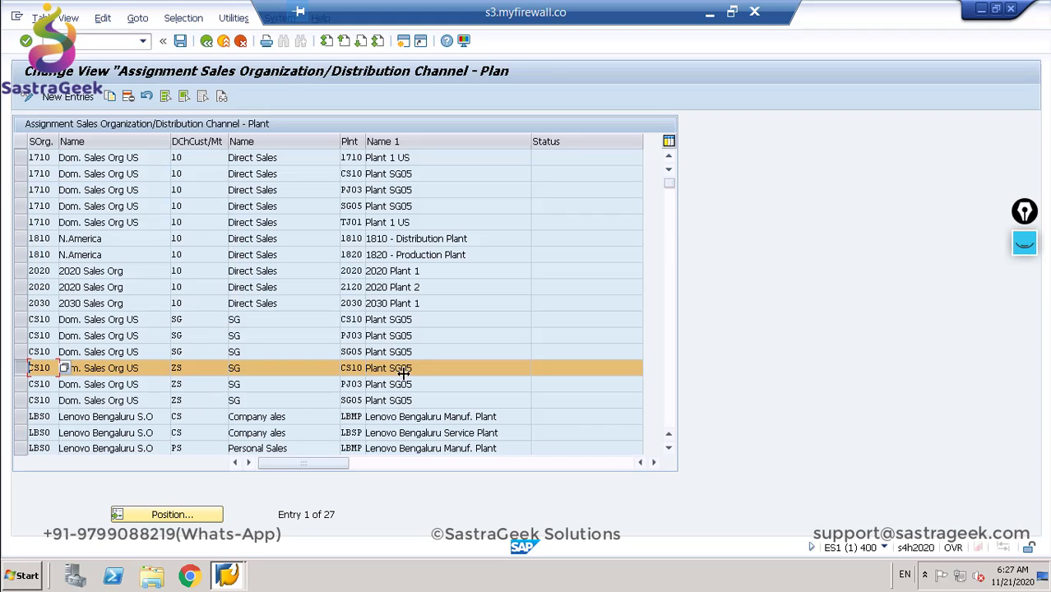
click(207, 40)
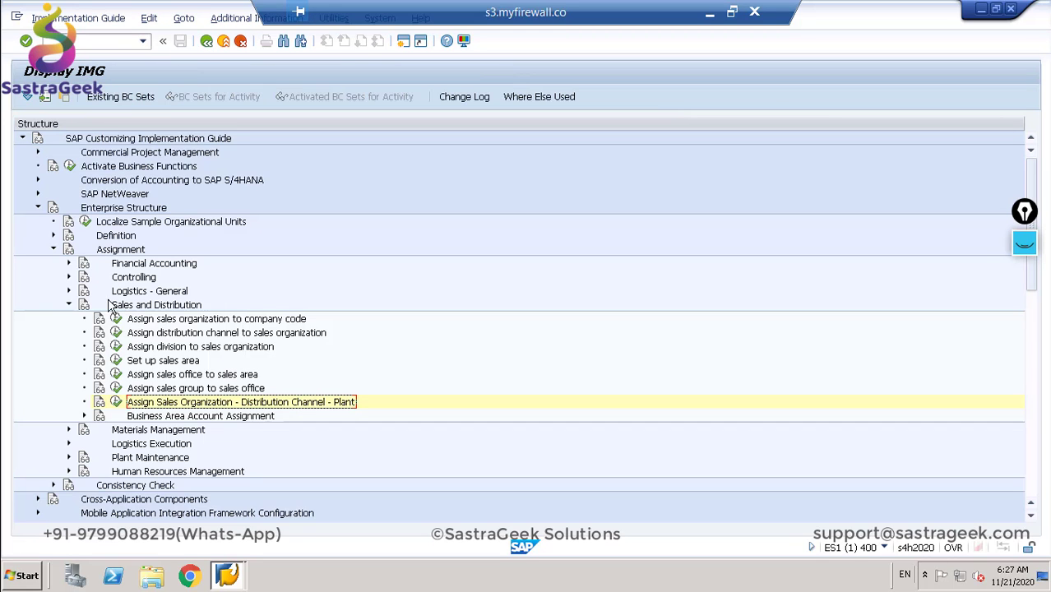
Step: Open the activity for assigning purchasing organizations to company codes under the Materials Management assignments
click(69, 304)
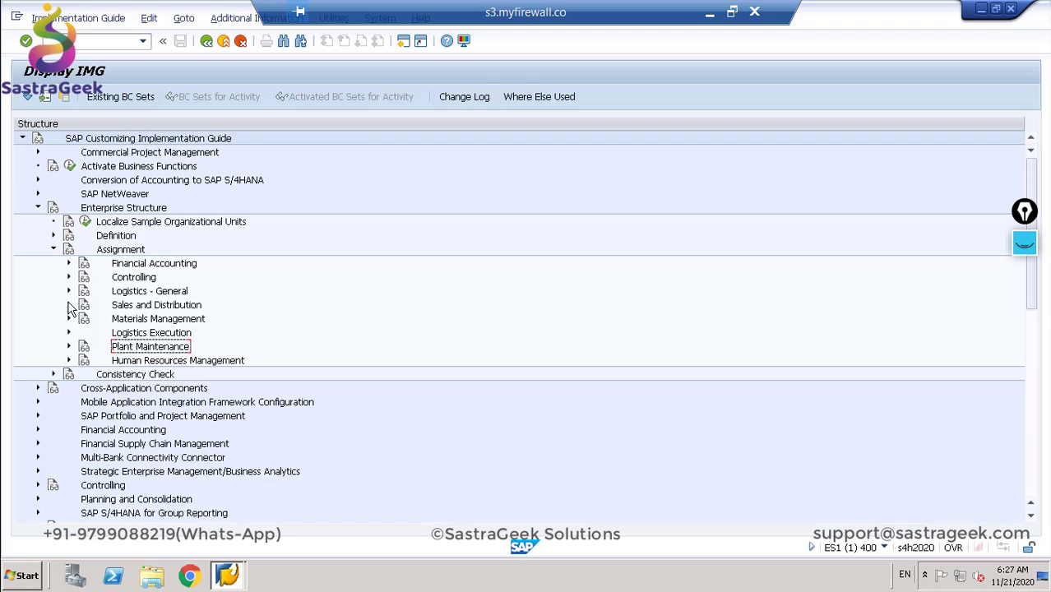
click(69, 320)
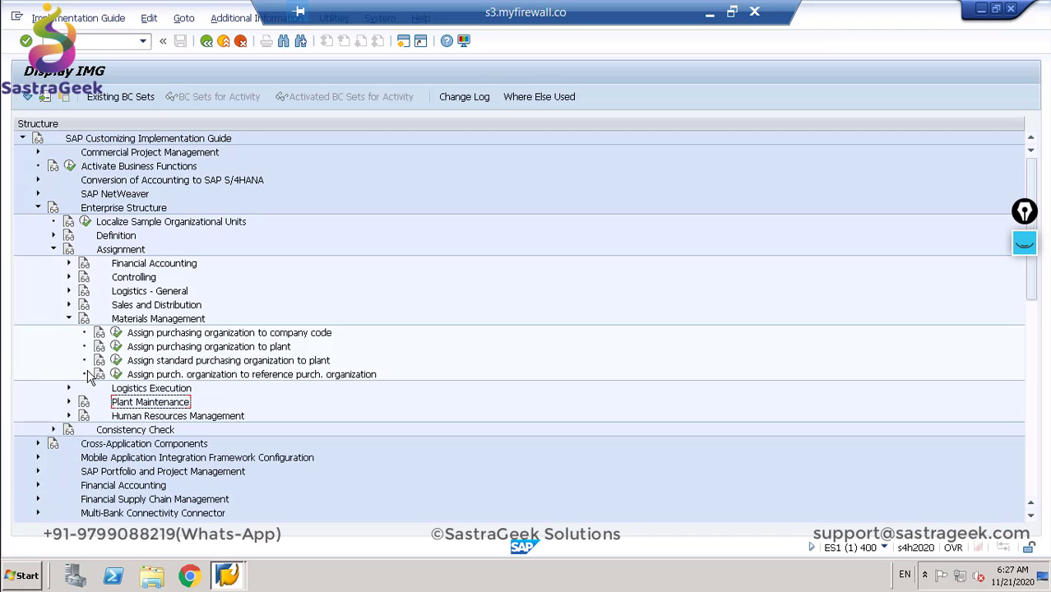
click(116, 333)
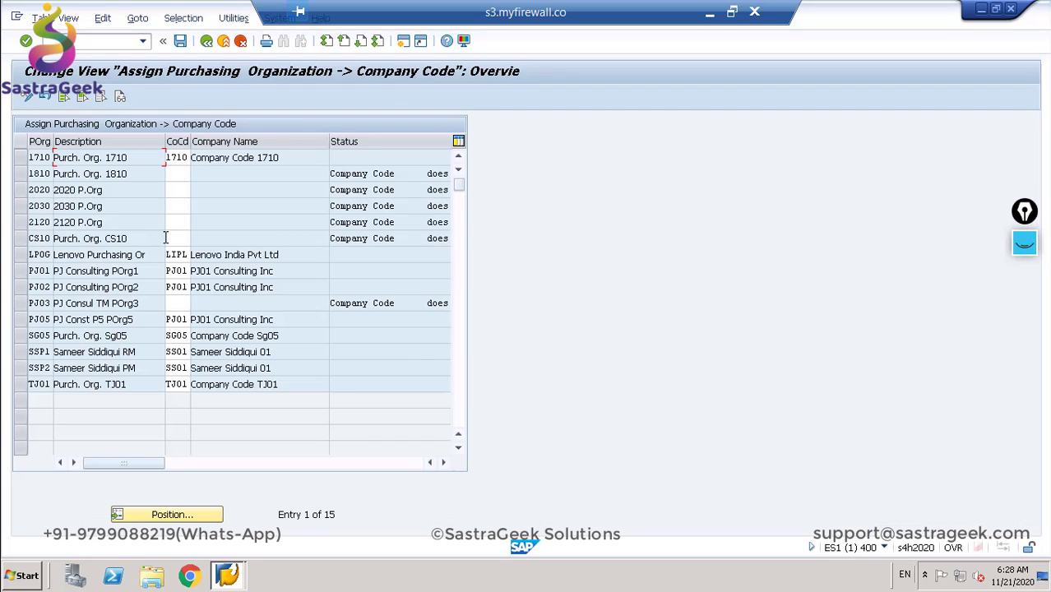
Step: Assign purchasing organization CS10 to company code CS10, save it in the CS10 customizing request, and return to the IMG structure
click(169, 237)
click(168, 238)
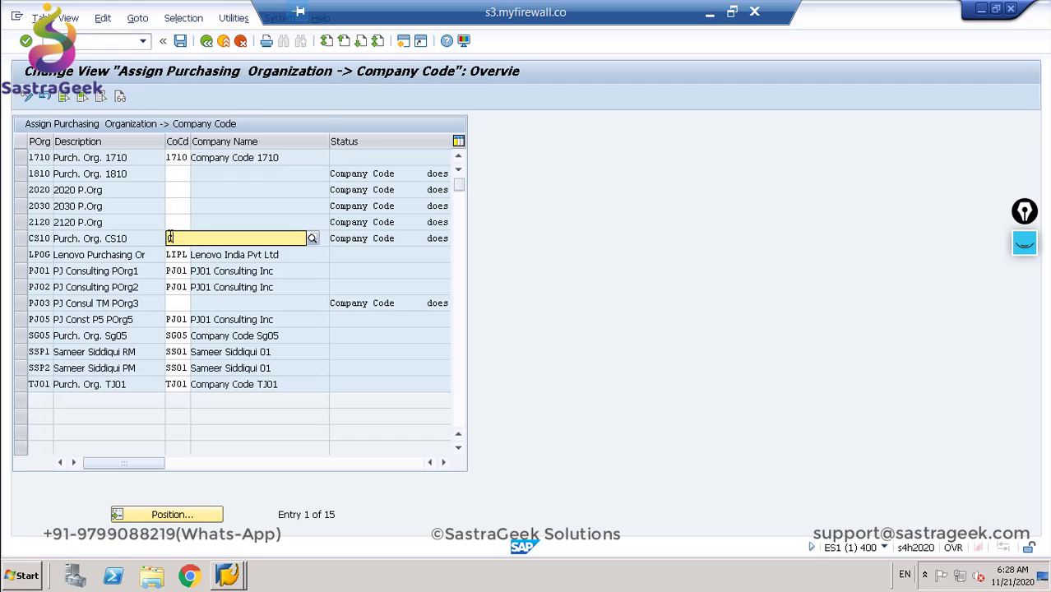
text(CS10)
key(Return)
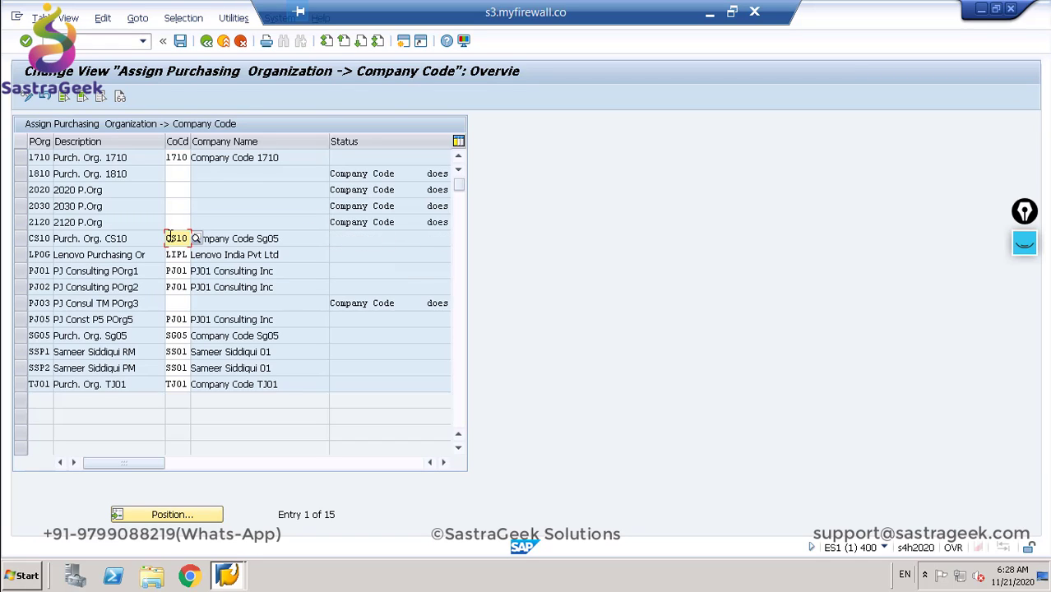
click(179, 41)
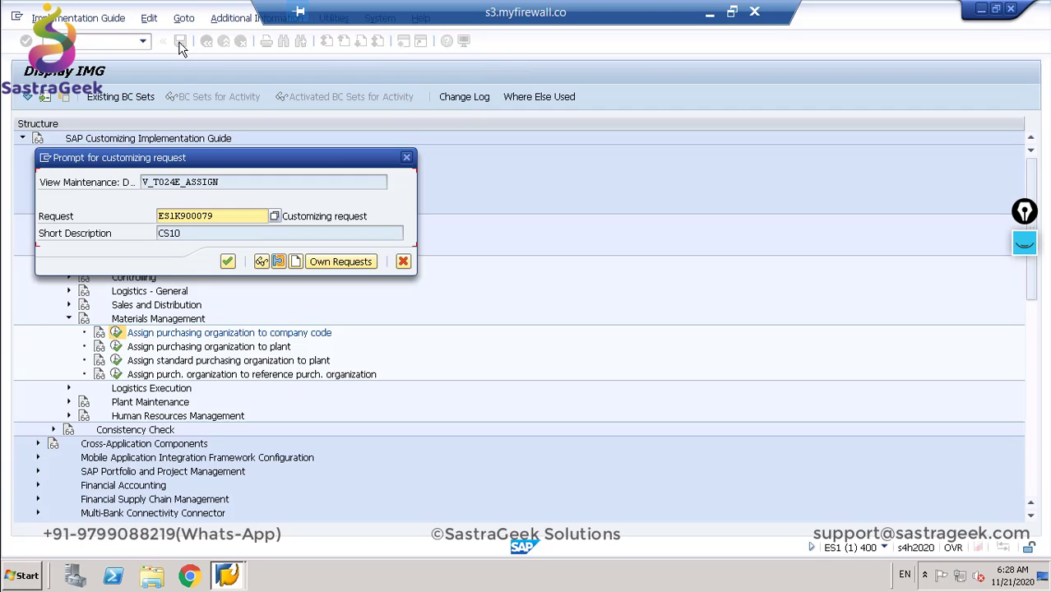
click(227, 261)
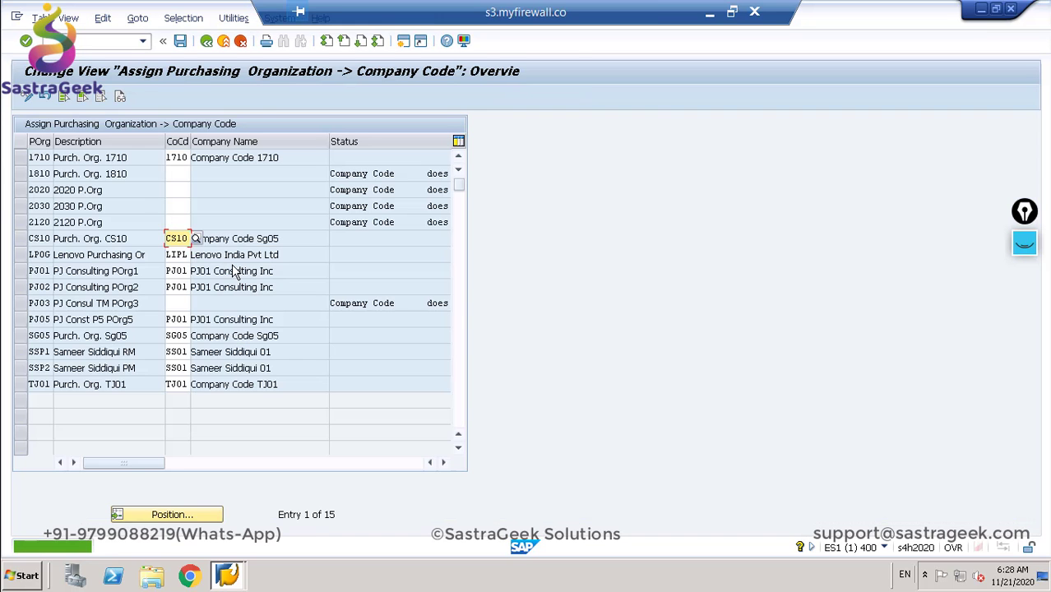
click(206, 41)
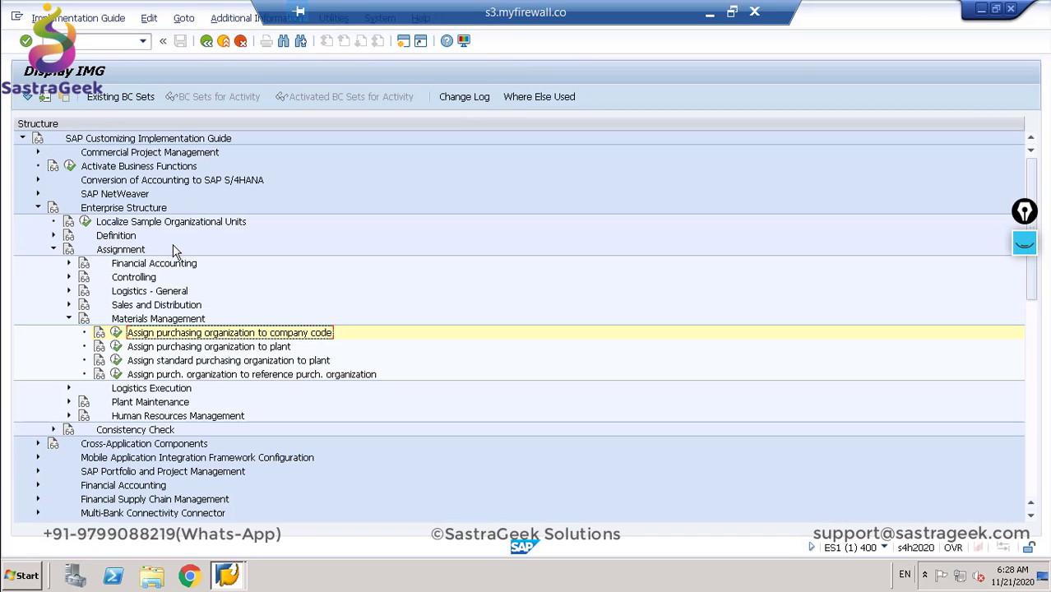
Step: Add a new entry assigning purchasing organization CS10 to plant CS10 in the purchasing organization to plant activity
click(117, 346)
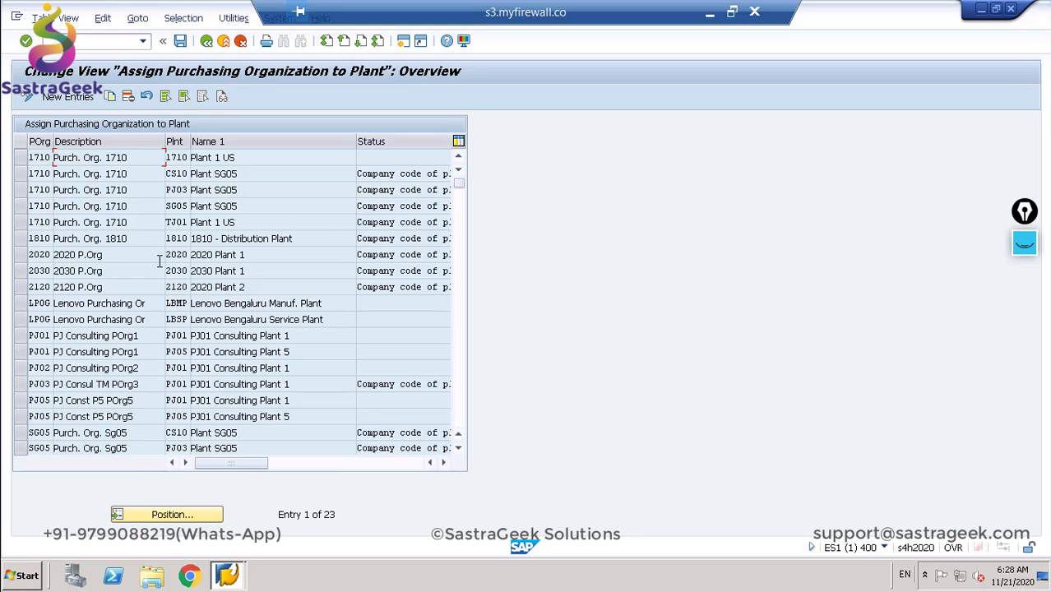
click(67, 97)
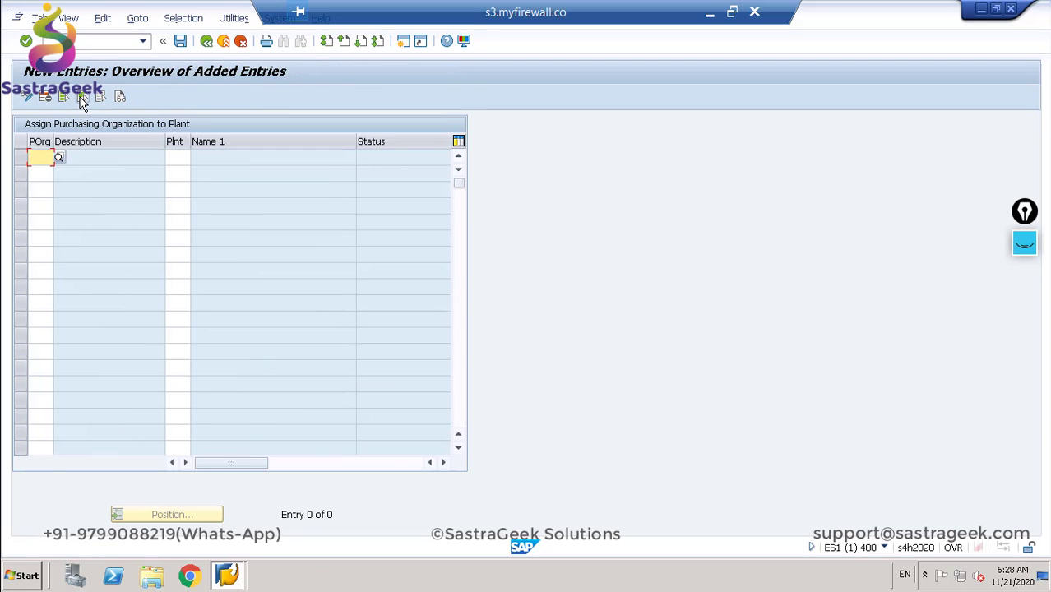
text(cs10)
key(Tab)
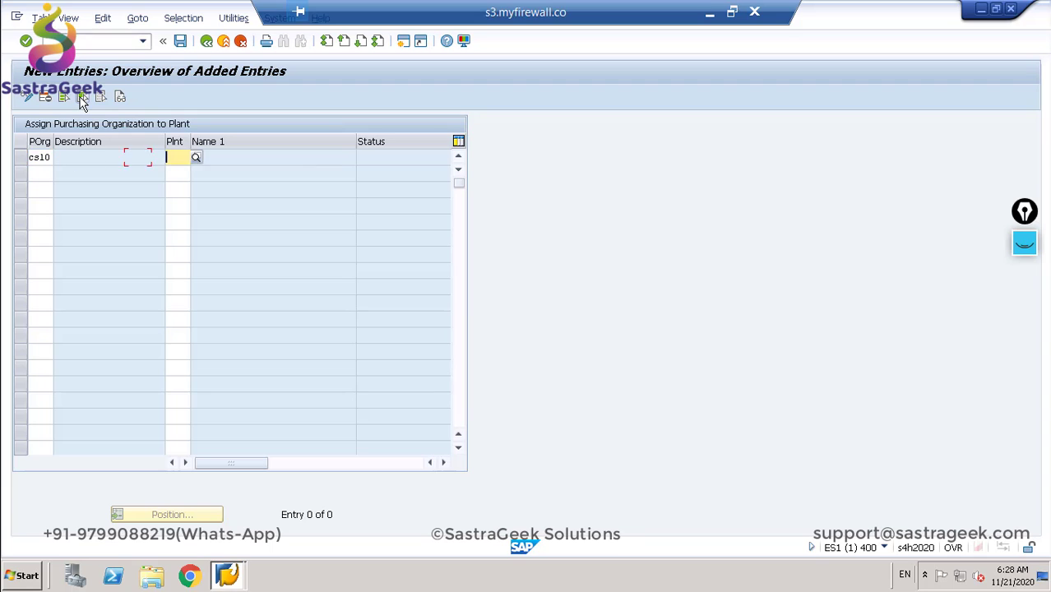
text(cs10)
key(Return)
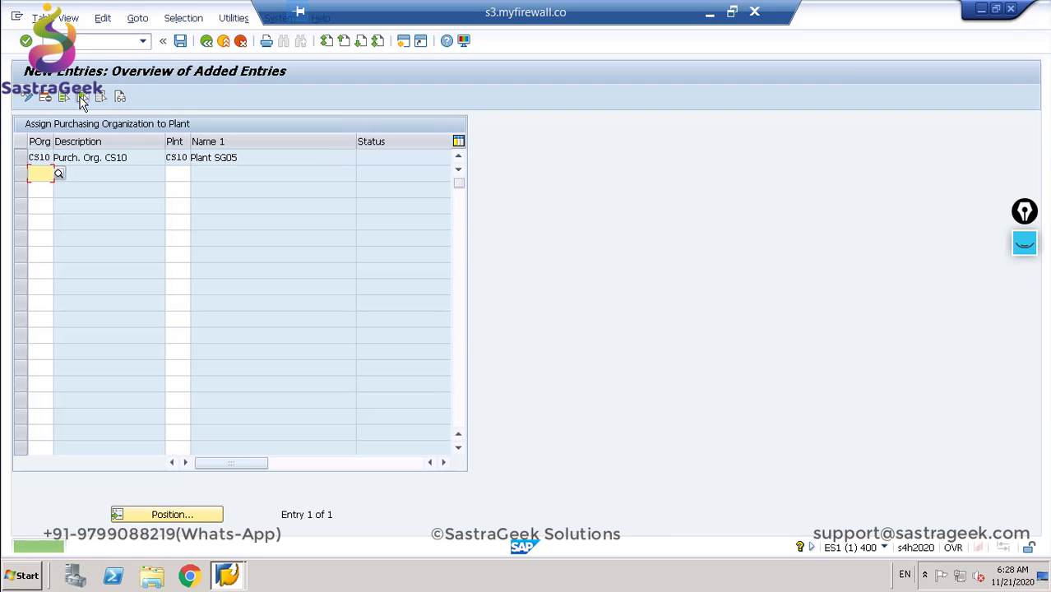
Step: Save the purchasing organization to plant assignment in the CS10 customizing request and return to the IMG structure
click(180, 40)
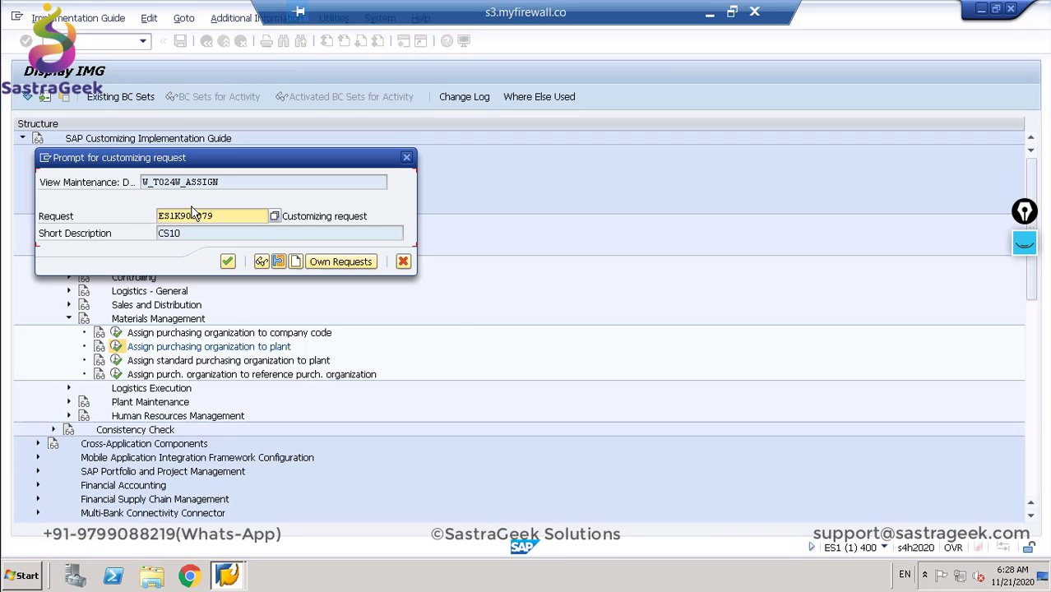
click(226, 262)
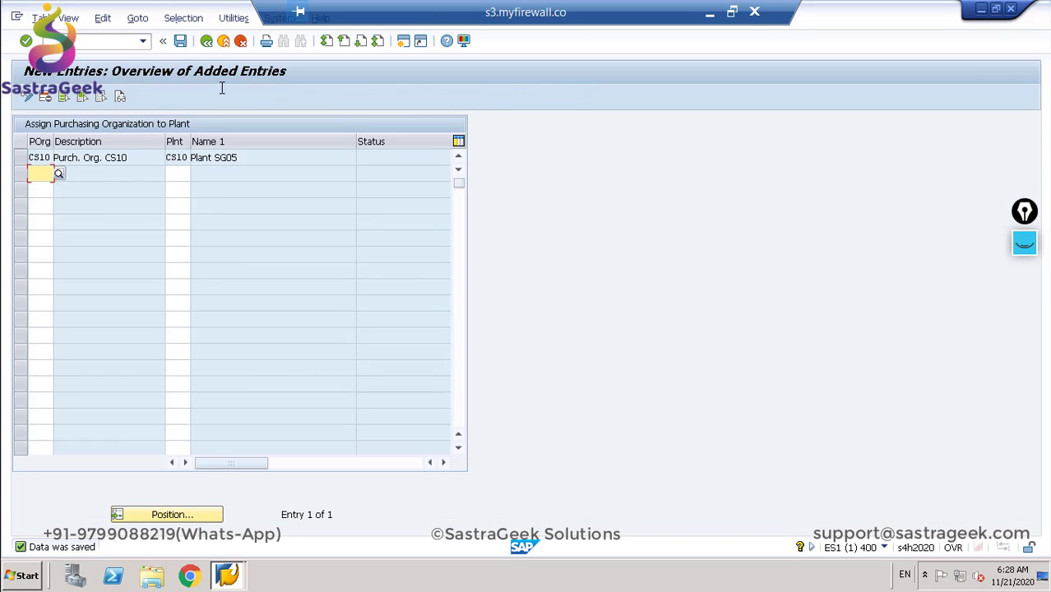
click(207, 41)
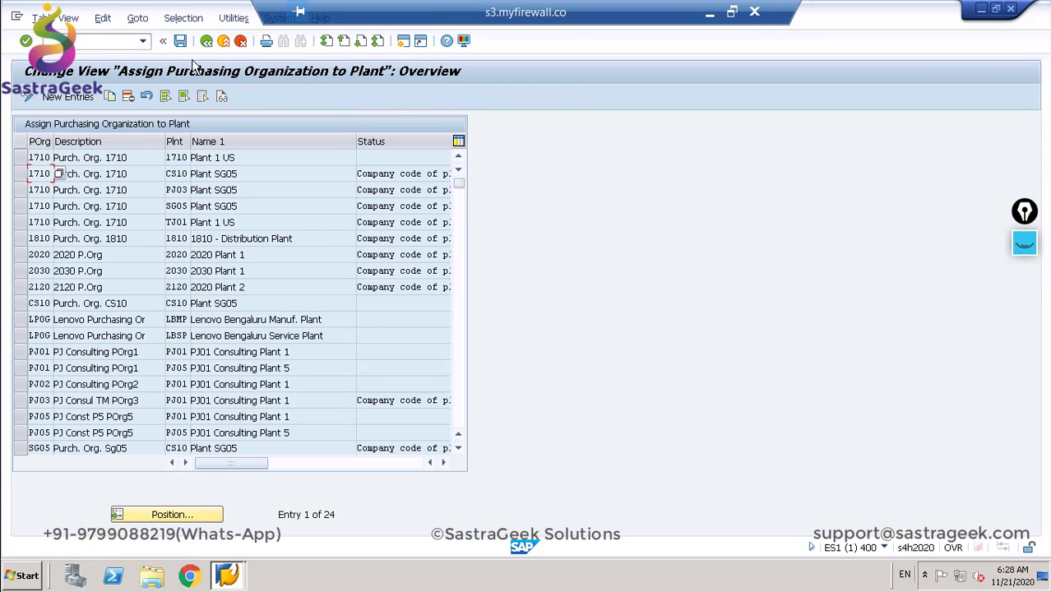
click(206, 41)
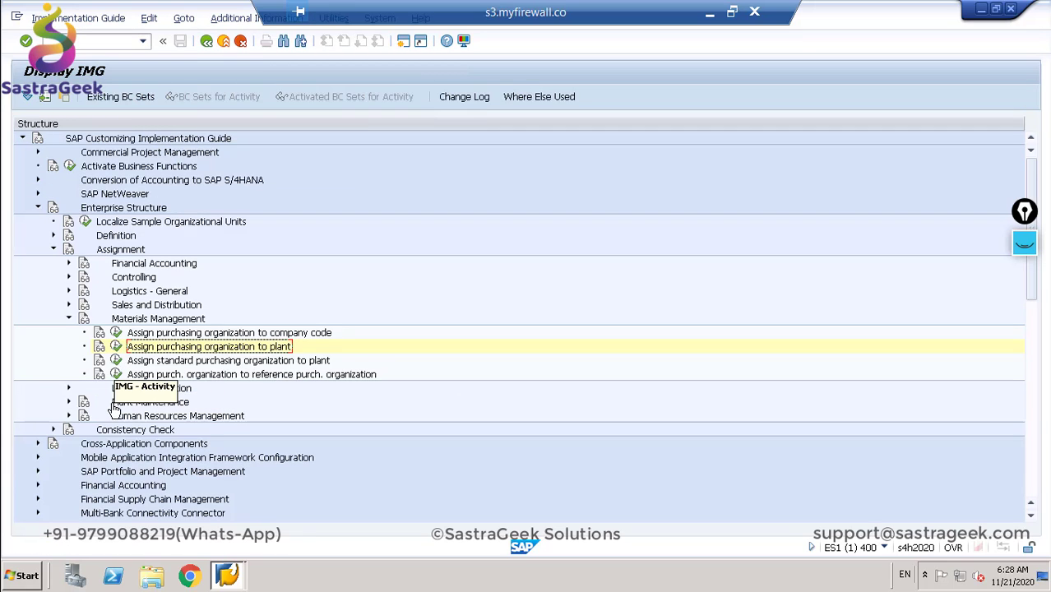
Step: Set the standard purchasing organization of plant CS10 to CS10 in the standard purchasing organization to plant activity
click(116, 361)
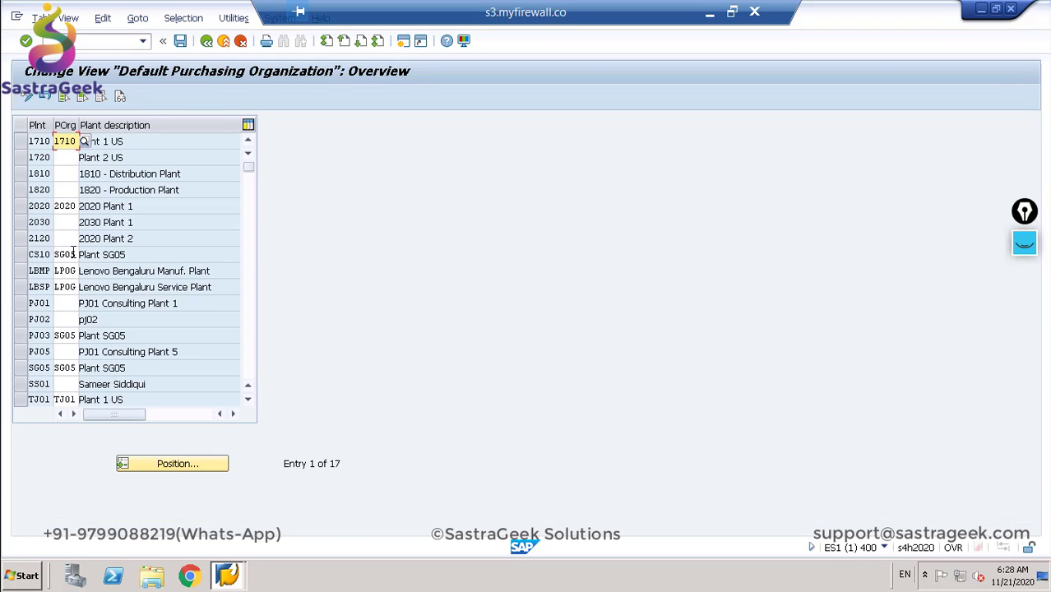
click(72, 254)
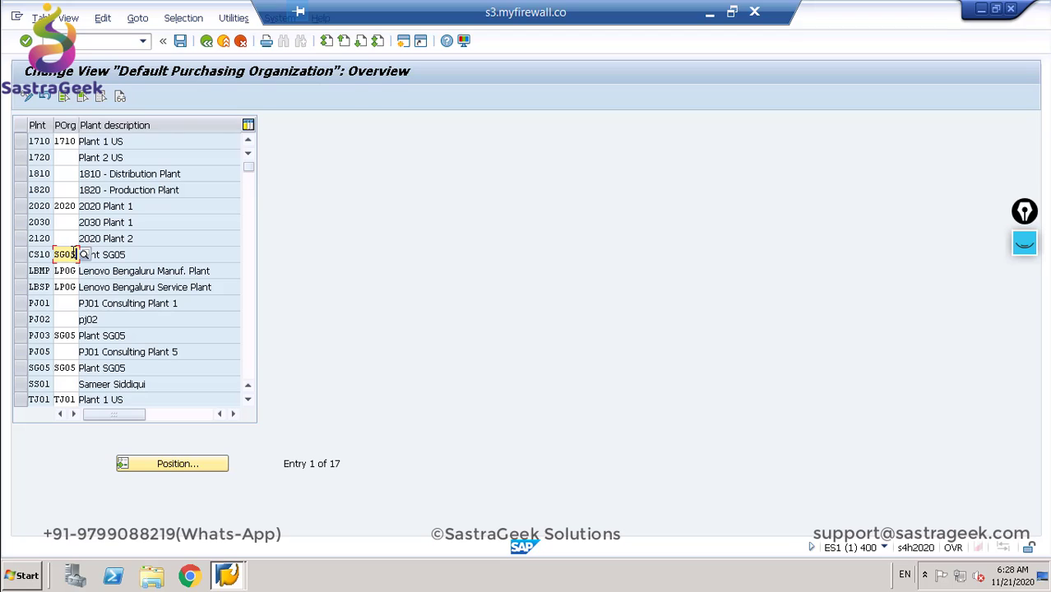
key(BackSpace)
key(BackSpace)
key(BackSpace)
key(BackSpace)
text(CS10)
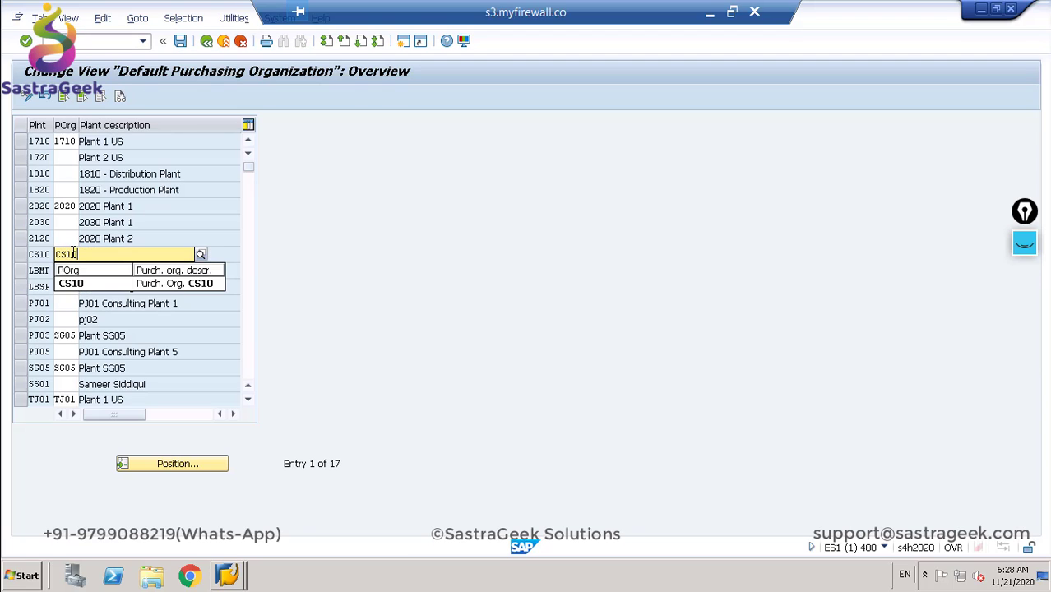
key(Return)
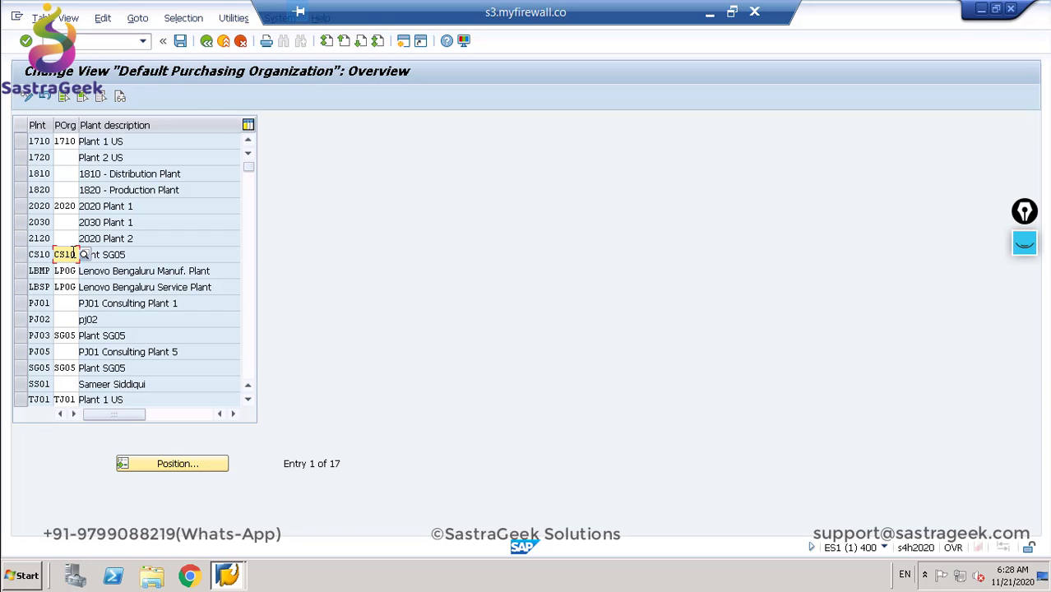
Step: Save the standard purchasing organization assignment in the CS10 customizing request and return to the IMG structure
click(181, 41)
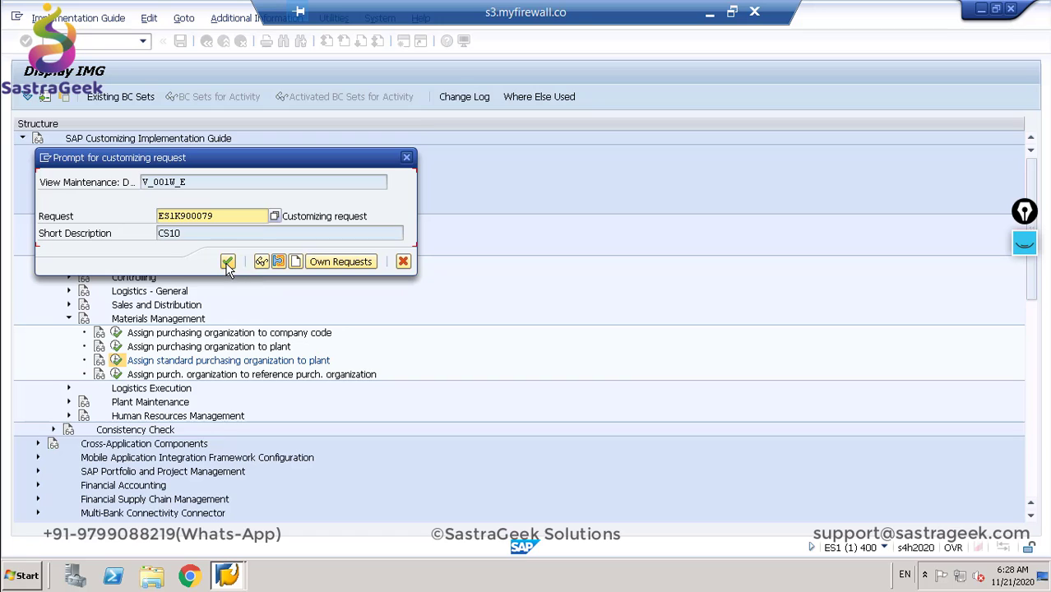
click(228, 262)
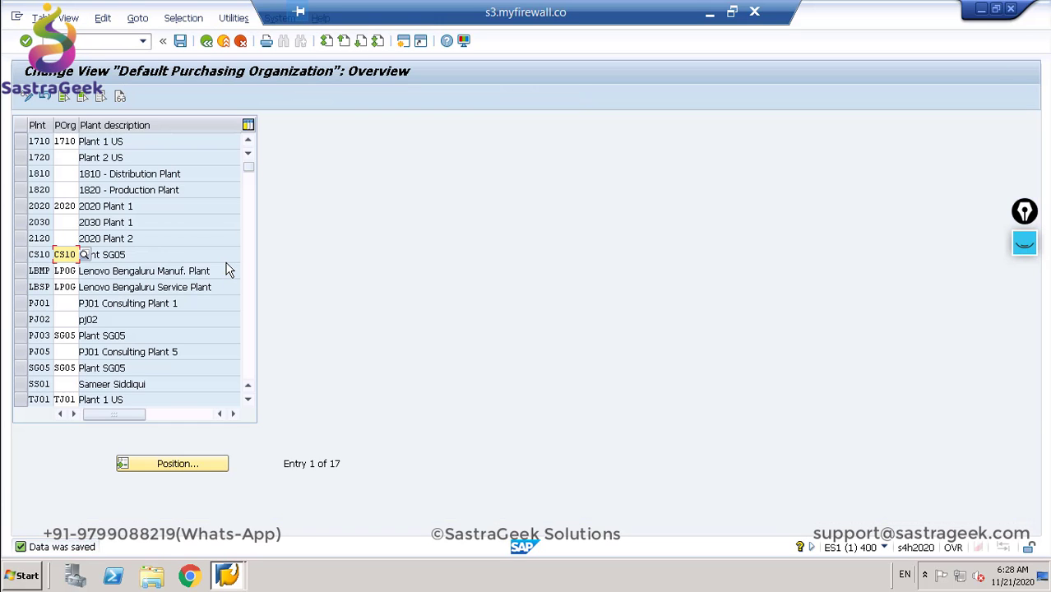
click(206, 42)
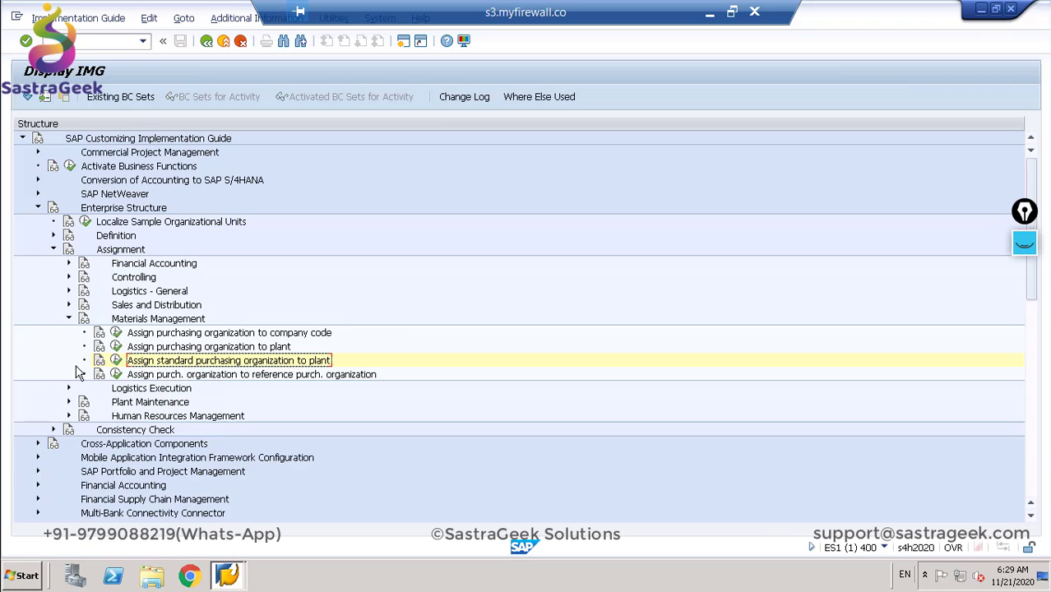
Step: Check the shipping points assigned to plant CS10 in the Logistics Execution assignments, and return to the IMG structure
click(69, 320)
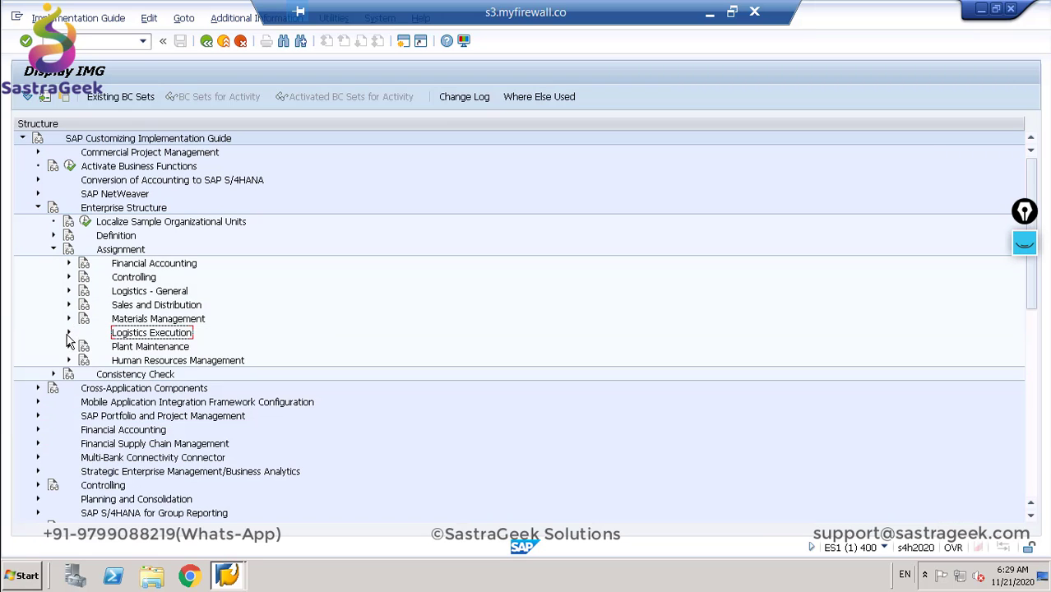
click(69, 333)
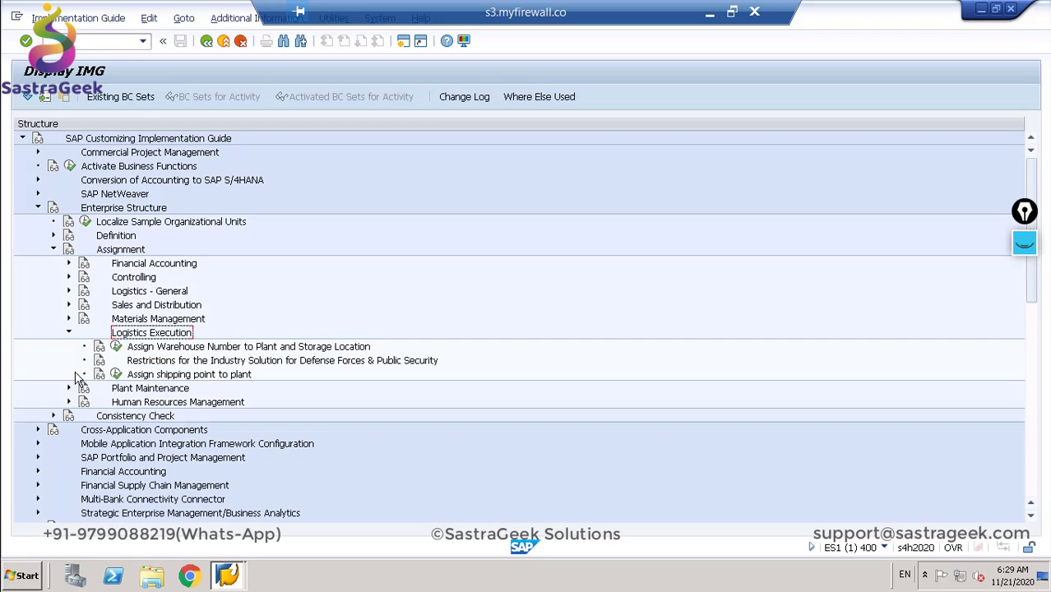
click(116, 374)
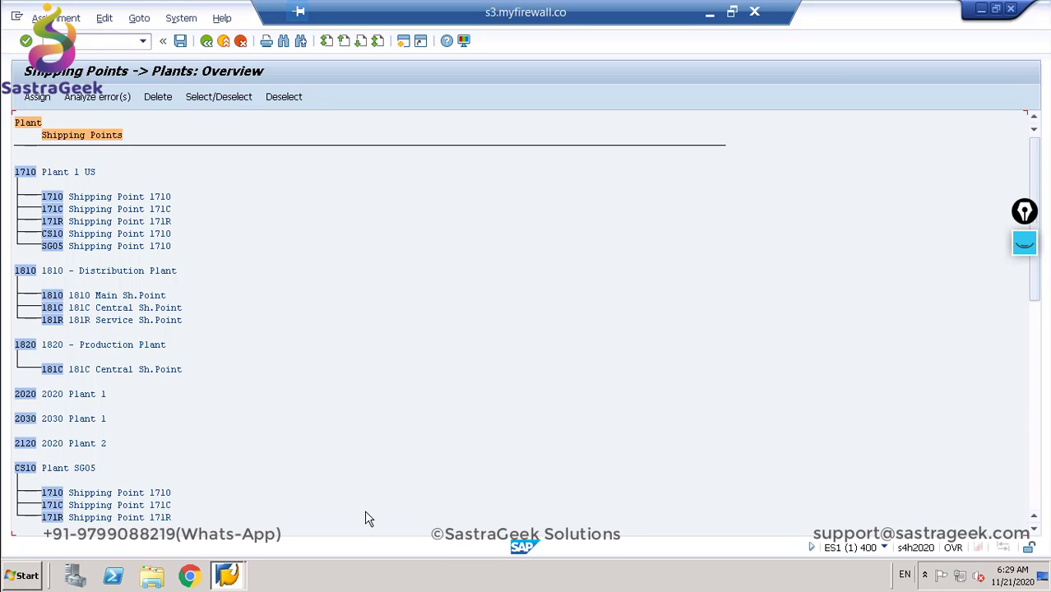
drag(1040, 291, 1037, 333)
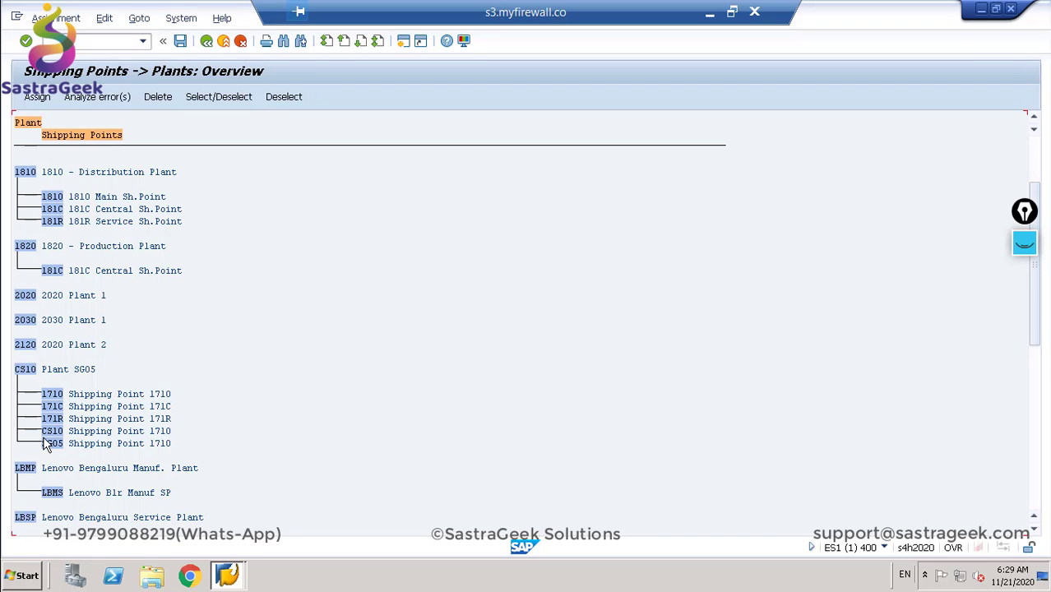
click(206, 41)
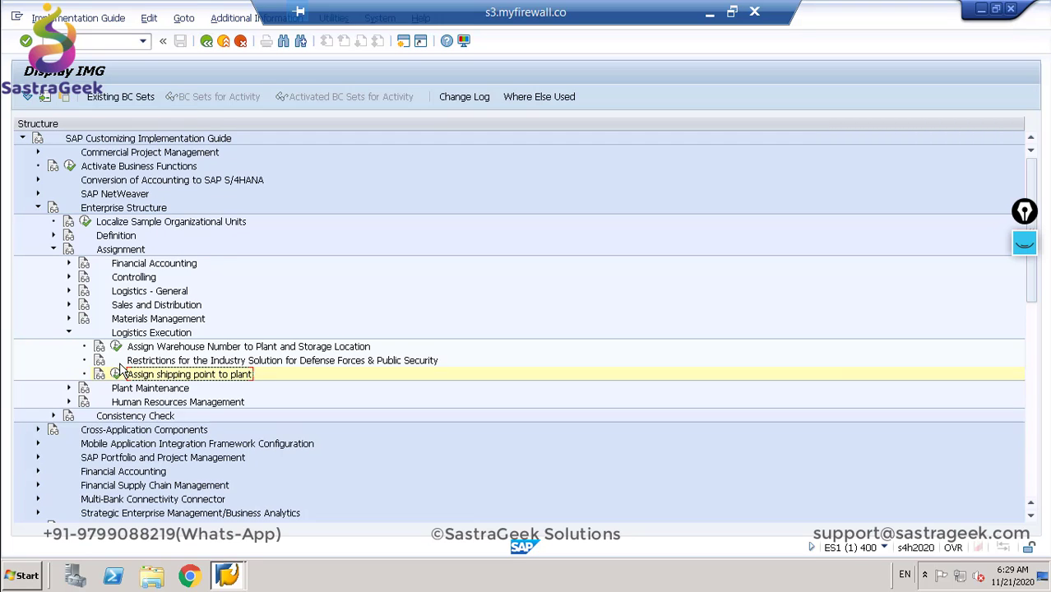
Step: Collapse the Logistics Execution, Assignment and Enterprise Structure nodes in the IMG
click(70, 334)
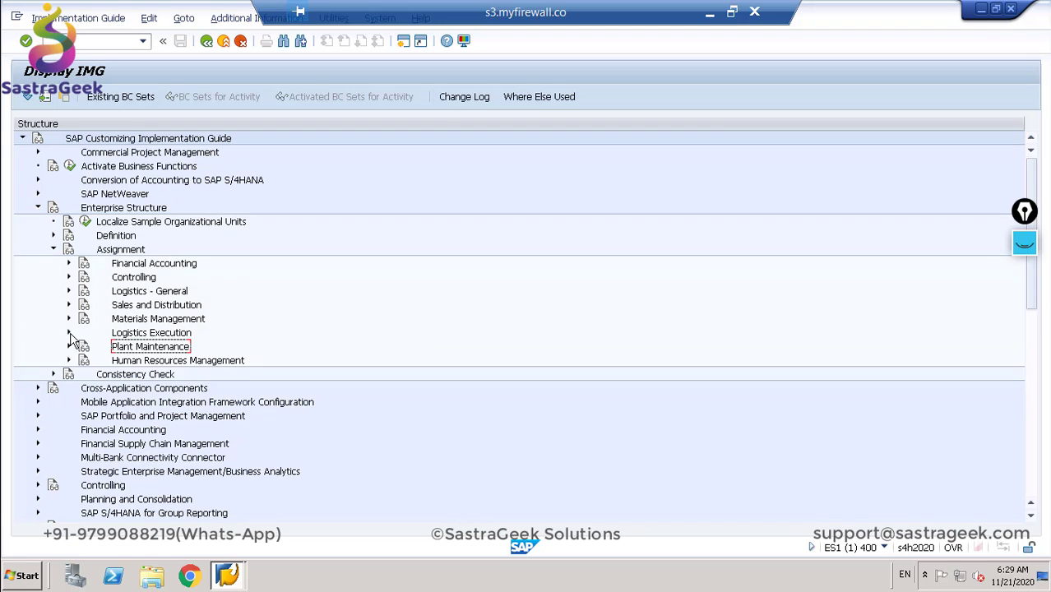
click(52, 250)
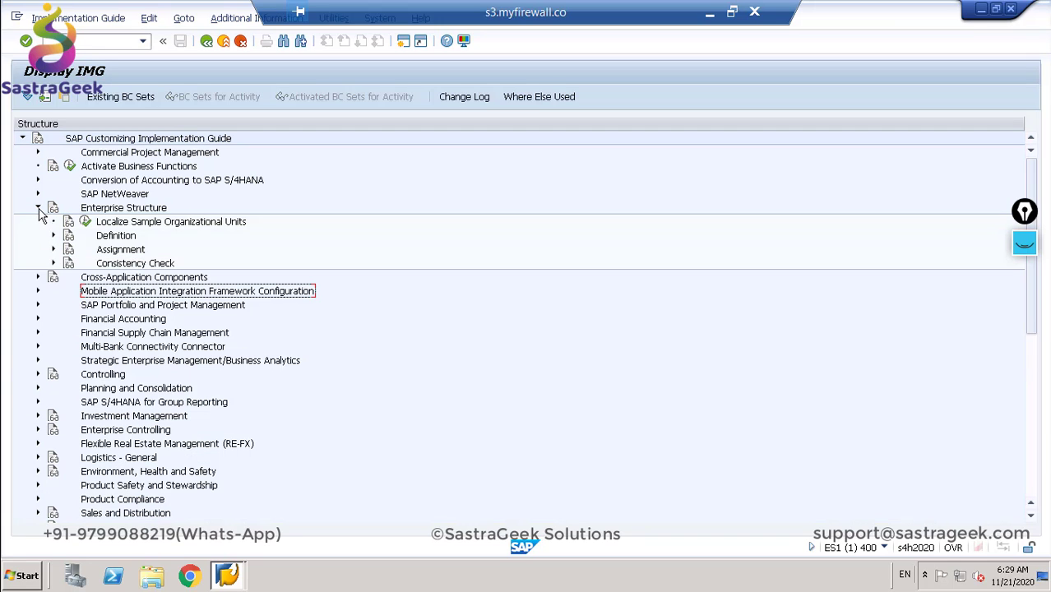
click(37, 208)
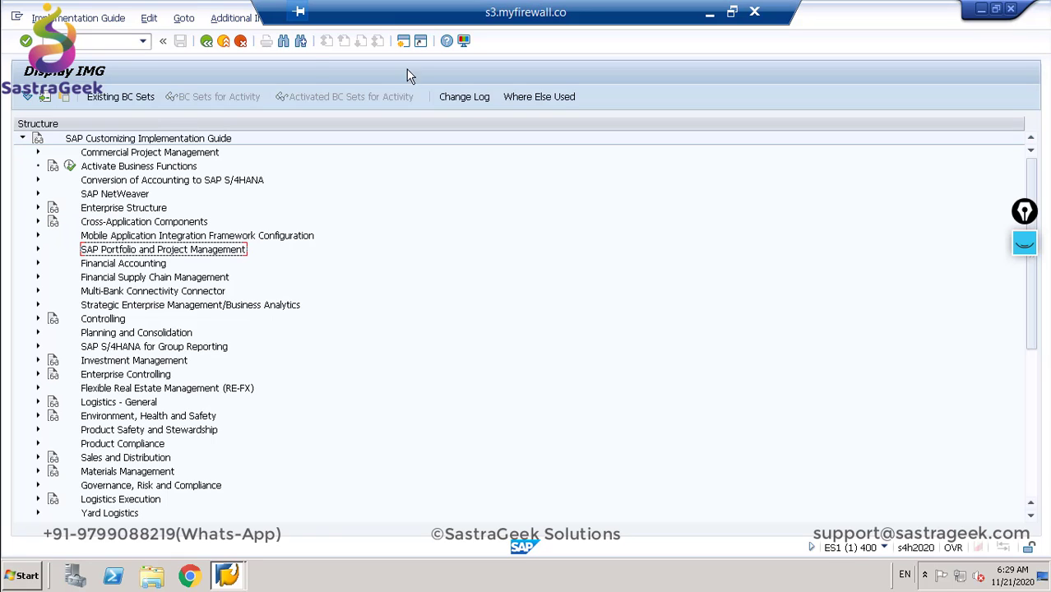
click(732, 12)
key(super)
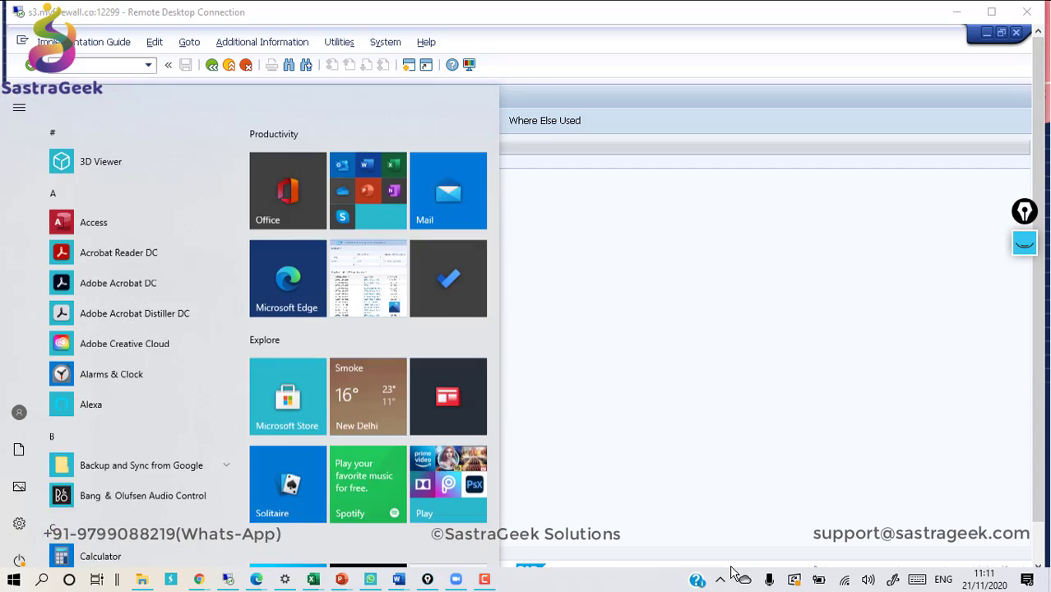
click(487, 580)
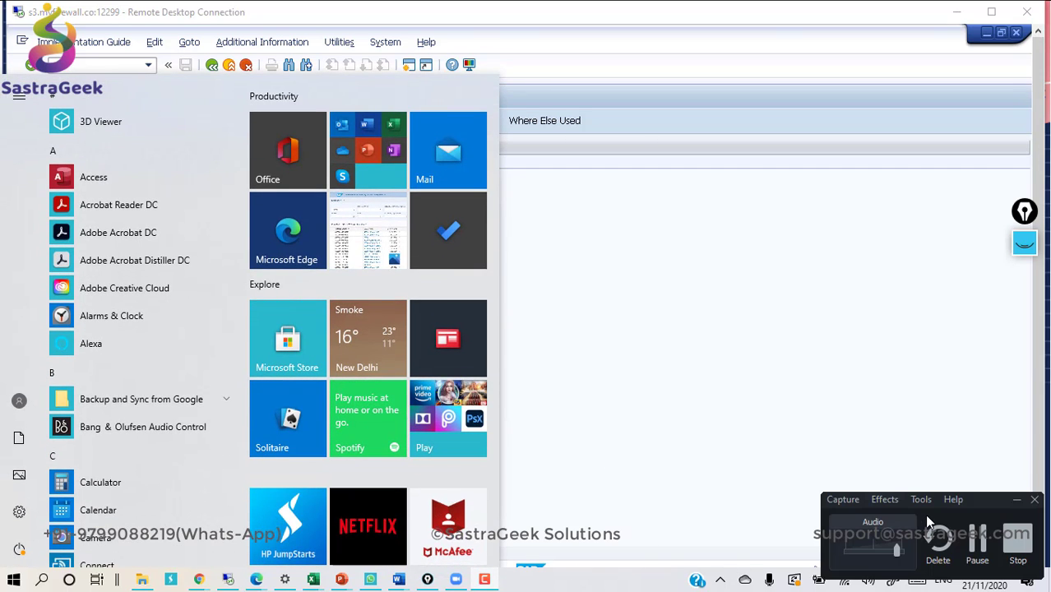
click(978, 543)
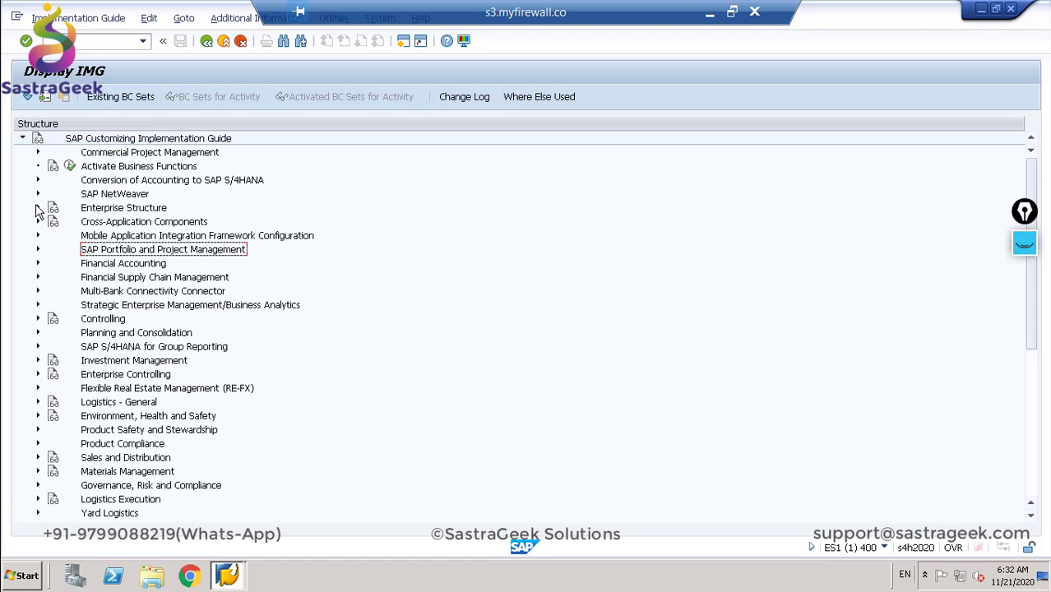
Step: Examine company code SG05's global parameters under Financial Accounting Global Settings, and return to the IMG structure
click(37, 264)
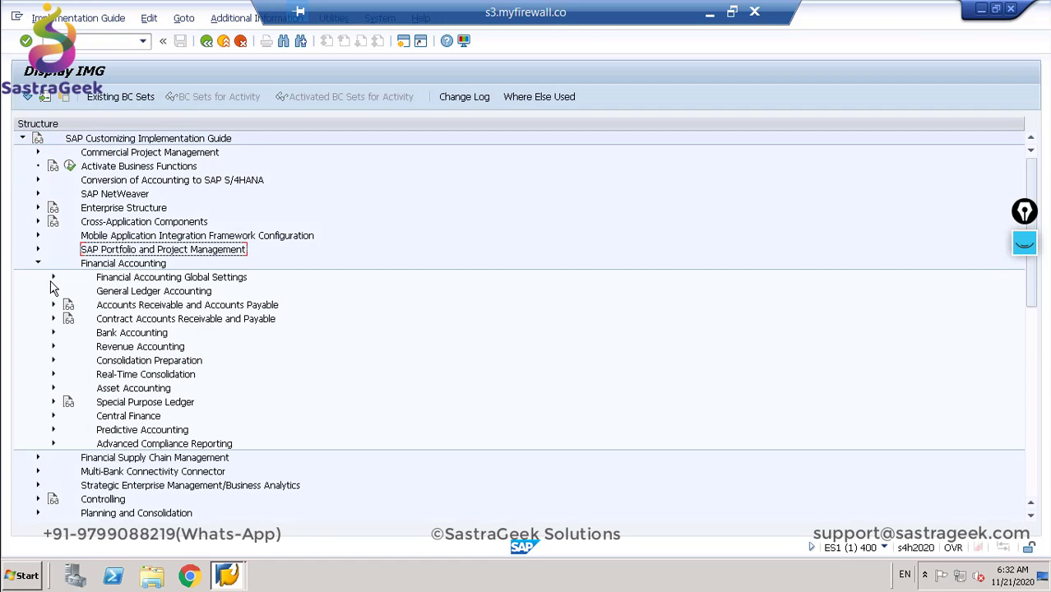
click(53, 278)
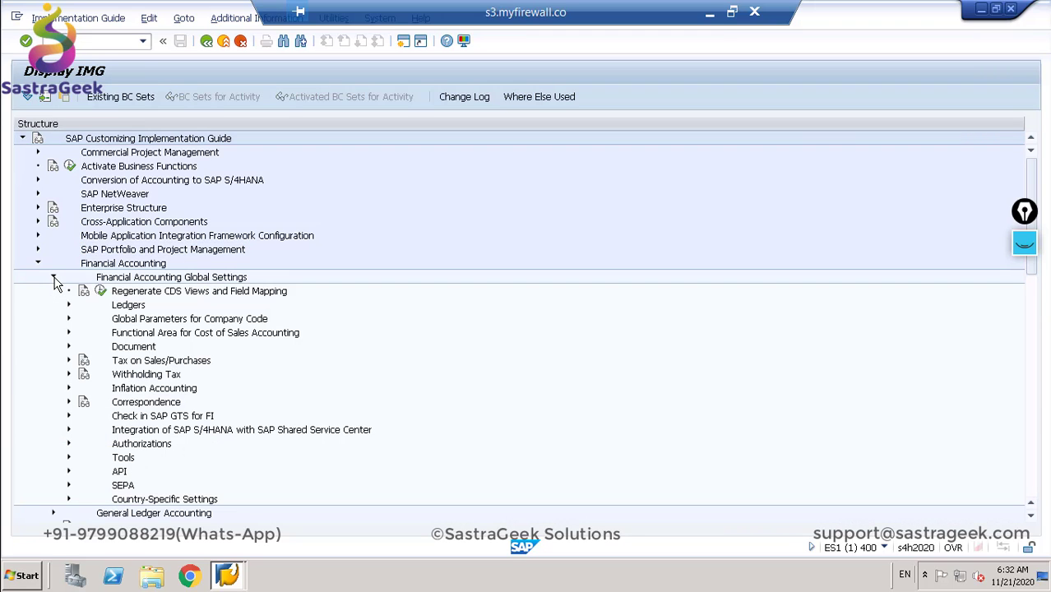
click(70, 319)
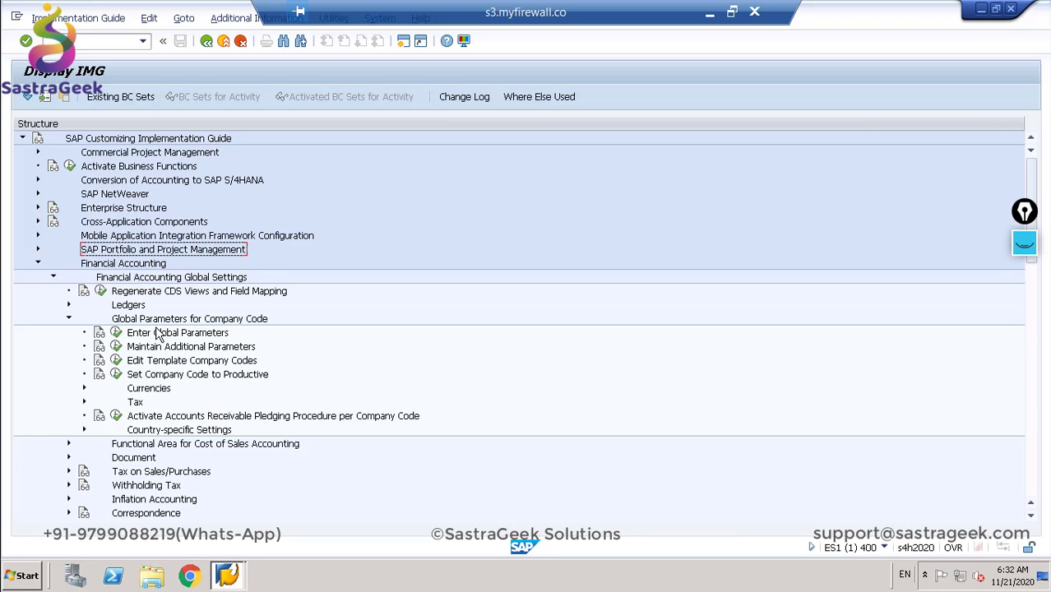
click(116, 333)
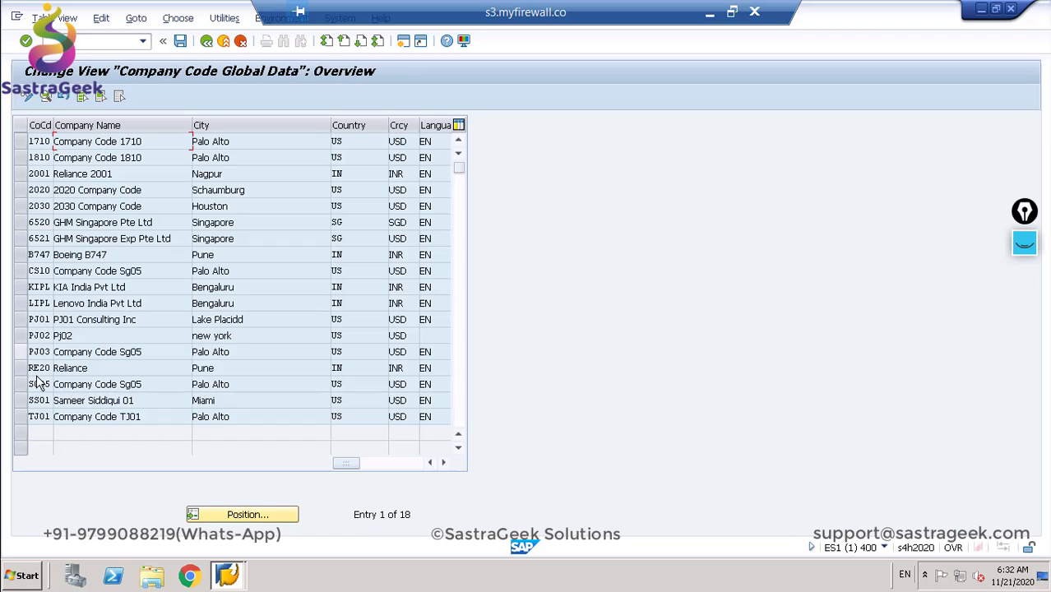
double_click(38, 384)
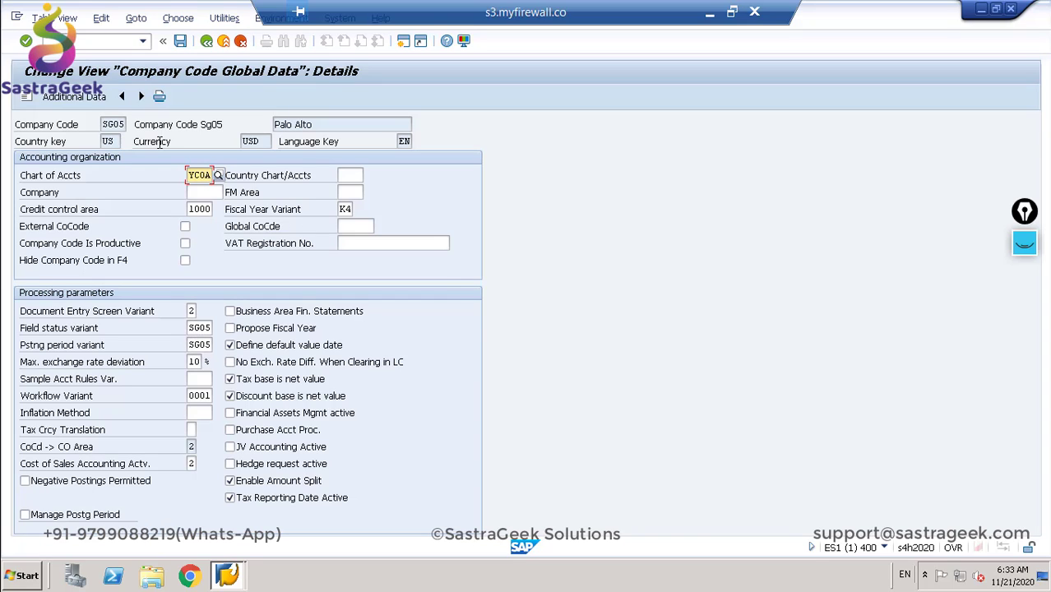
click(207, 41)
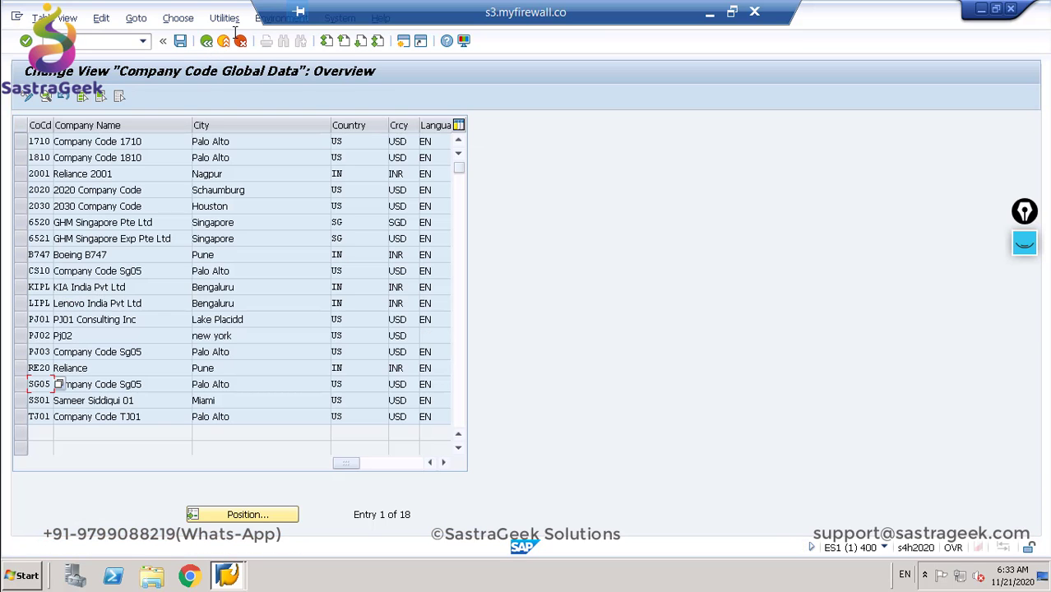
click(206, 41)
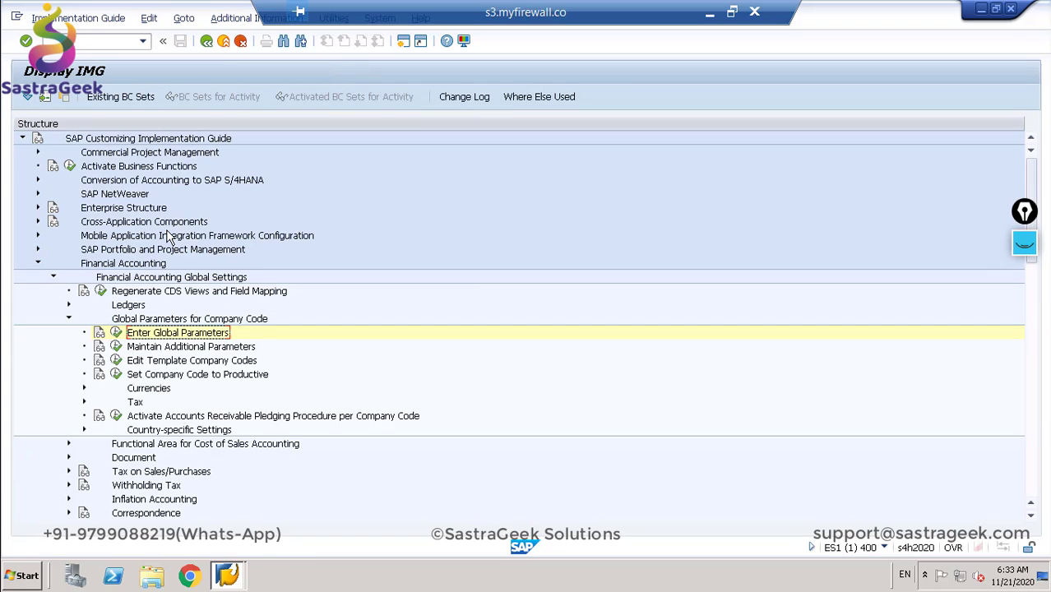
Step: Open the Define Field Status Variants activity under the ledger field settings of Financial Accounting
click(69, 305)
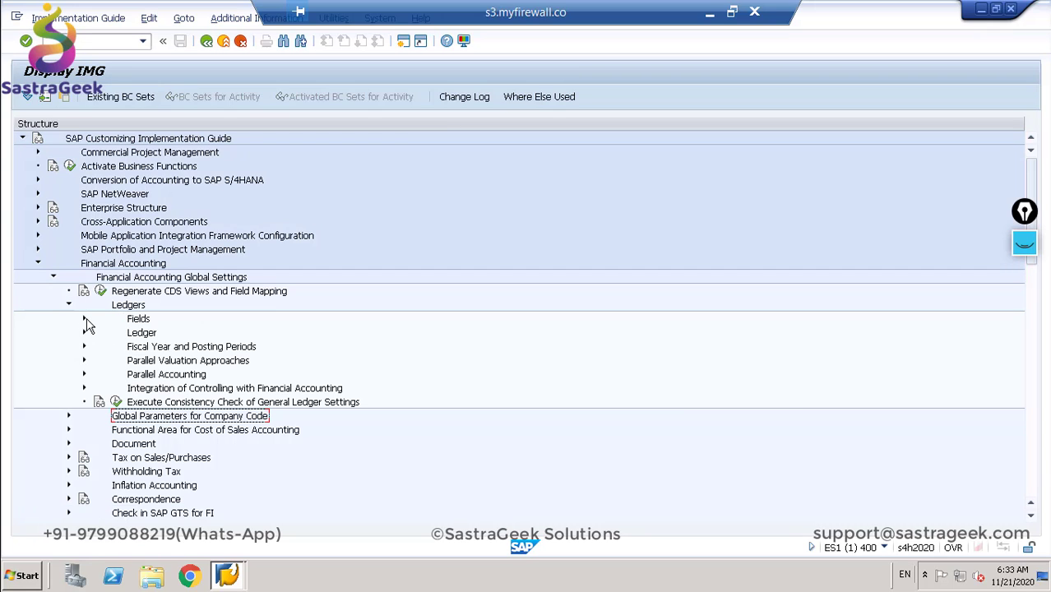
click(85, 320)
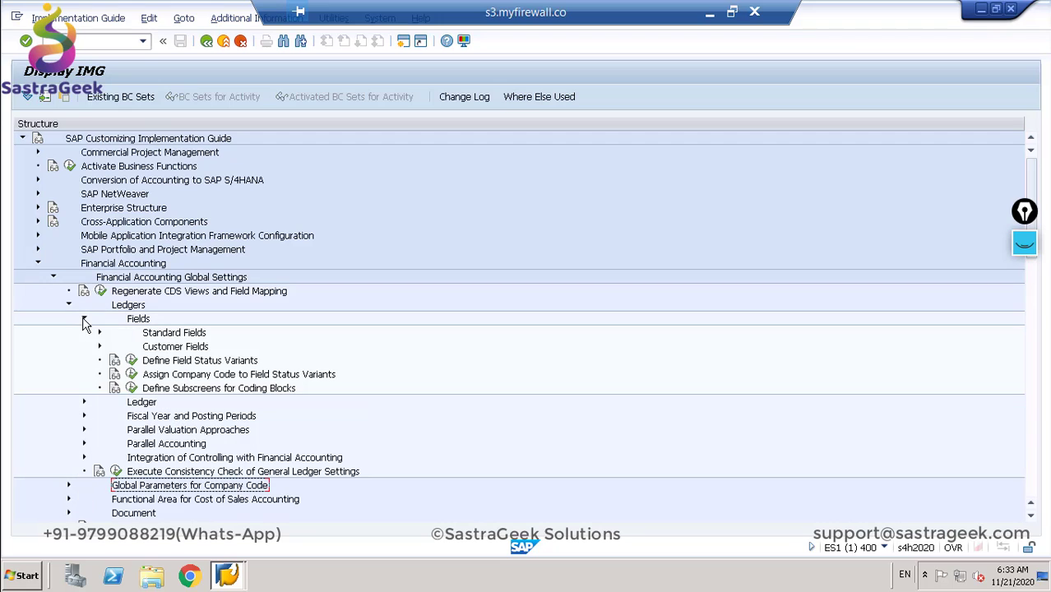
click(131, 362)
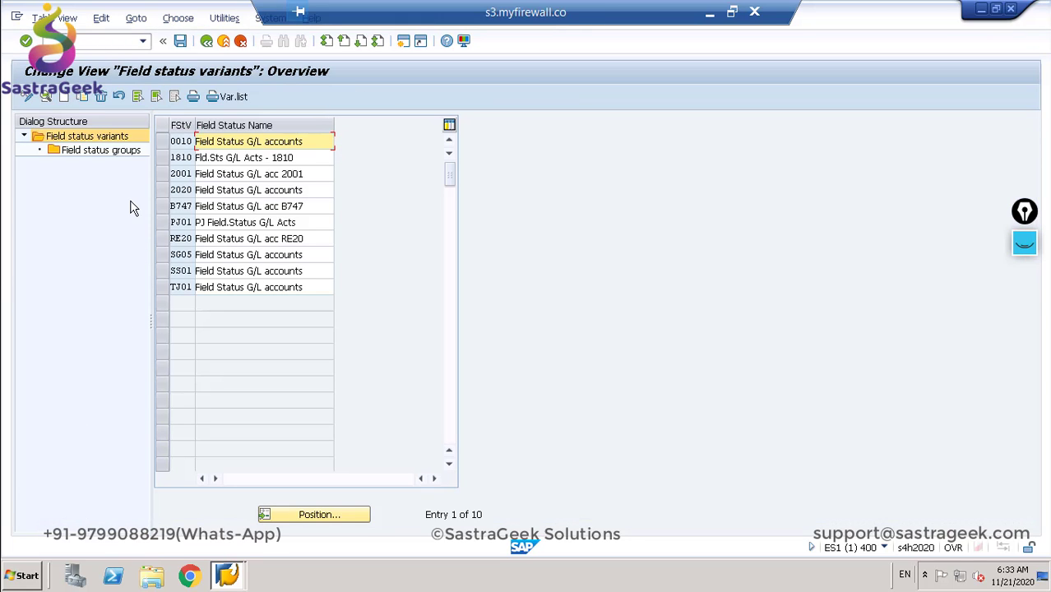
click(164, 144)
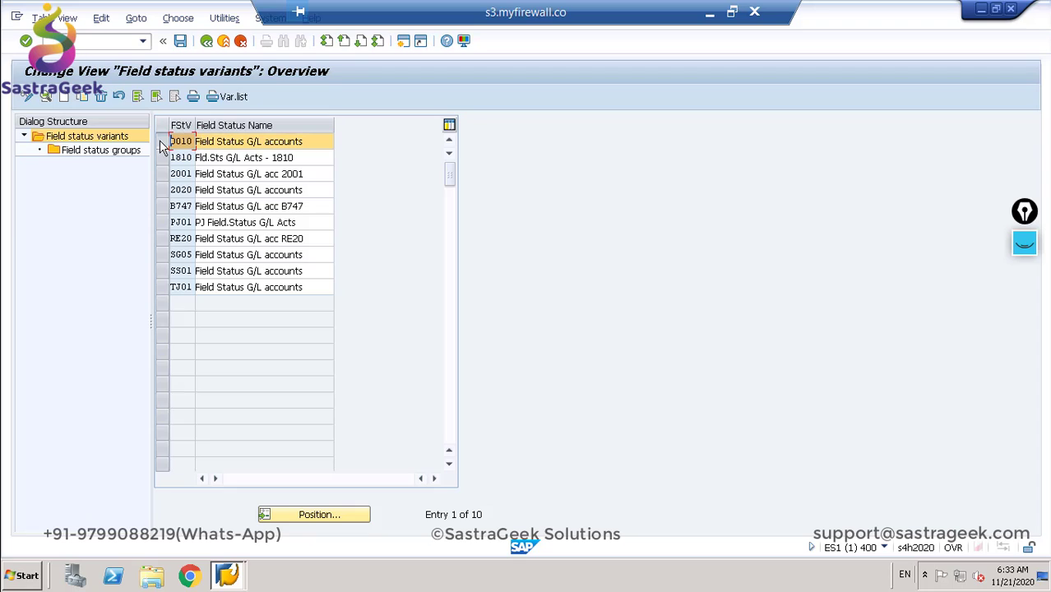
click(163, 255)
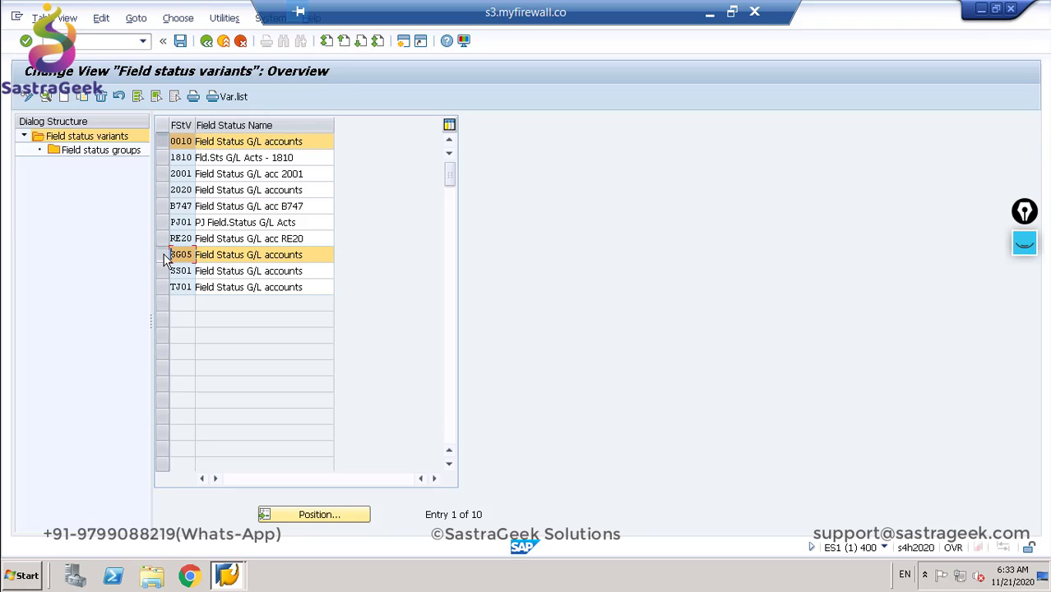
click(82, 96)
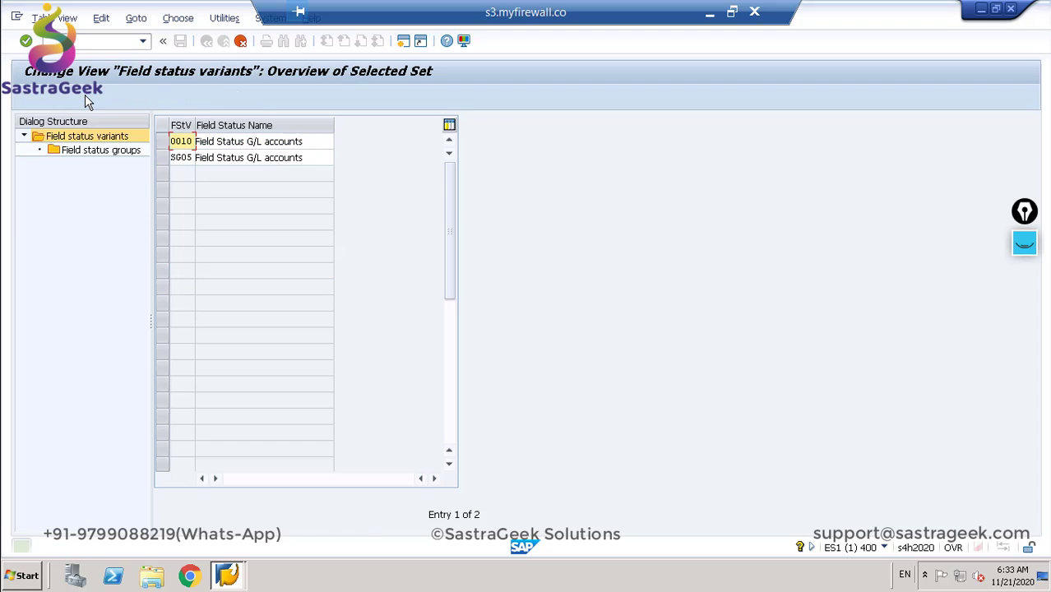
click(178, 158)
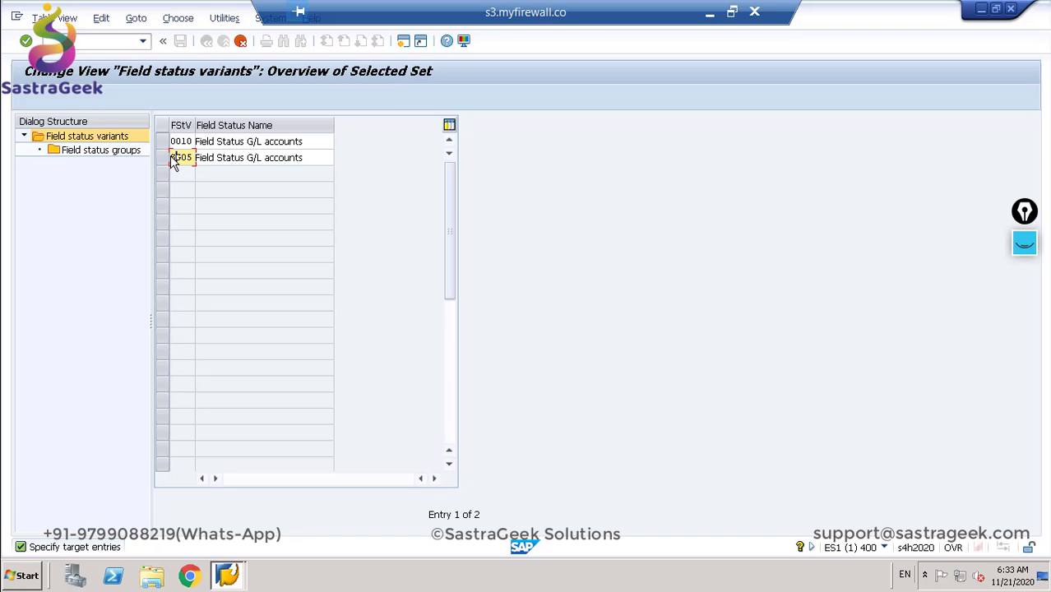
click(240, 42)
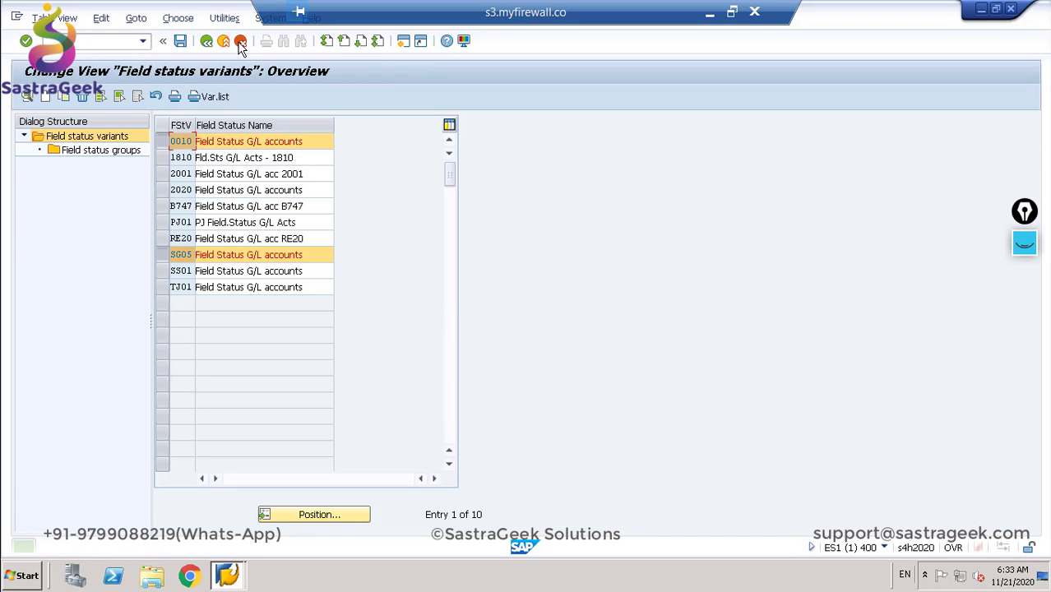
Step: Copy field status variant SG05 as CS10, including all dependent entries
click(162, 142)
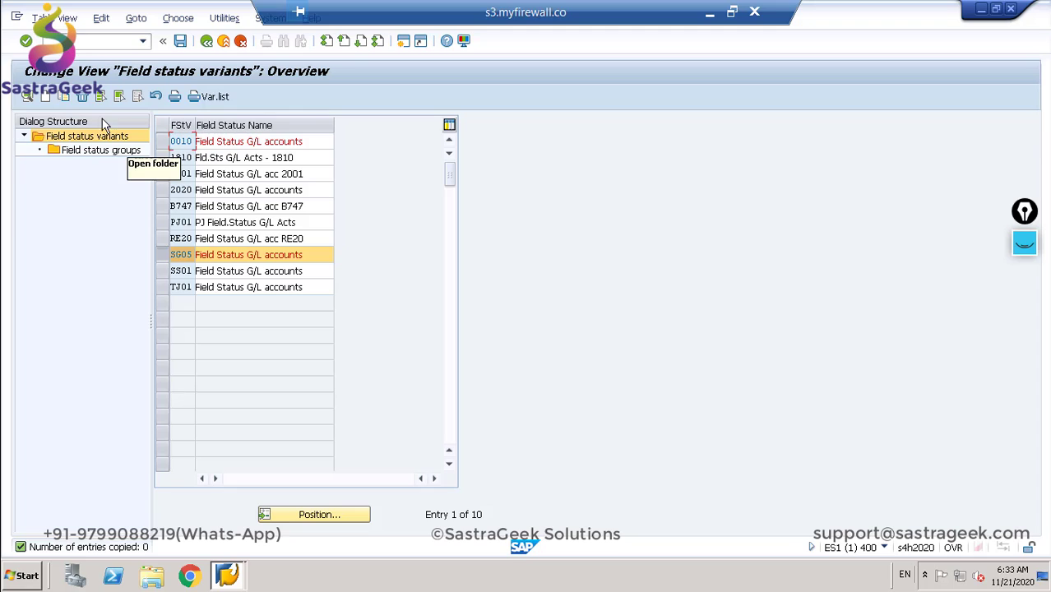
click(63, 97)
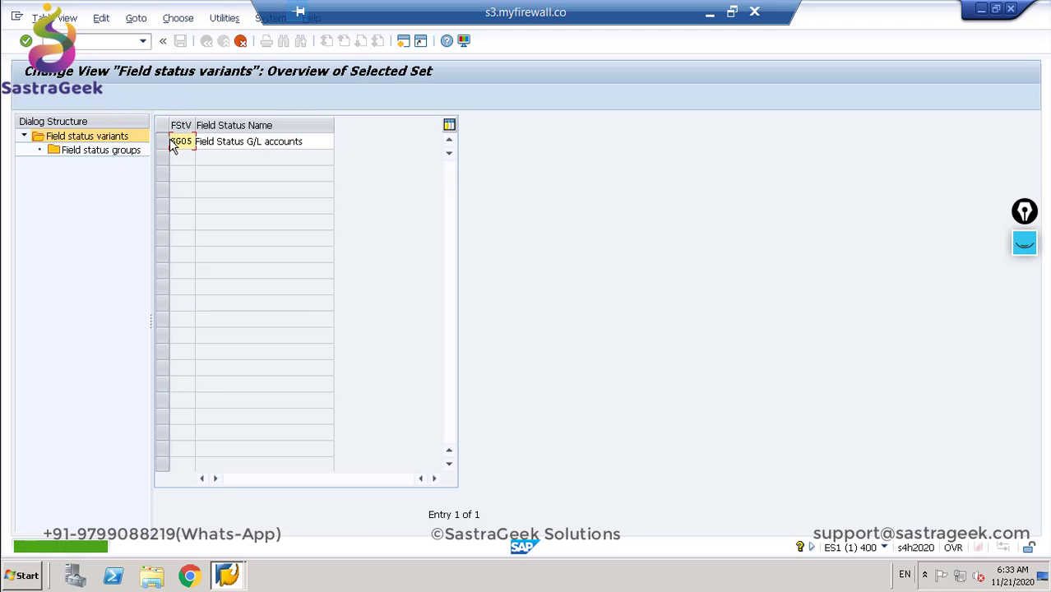
drag(172, 142, 213, 144)
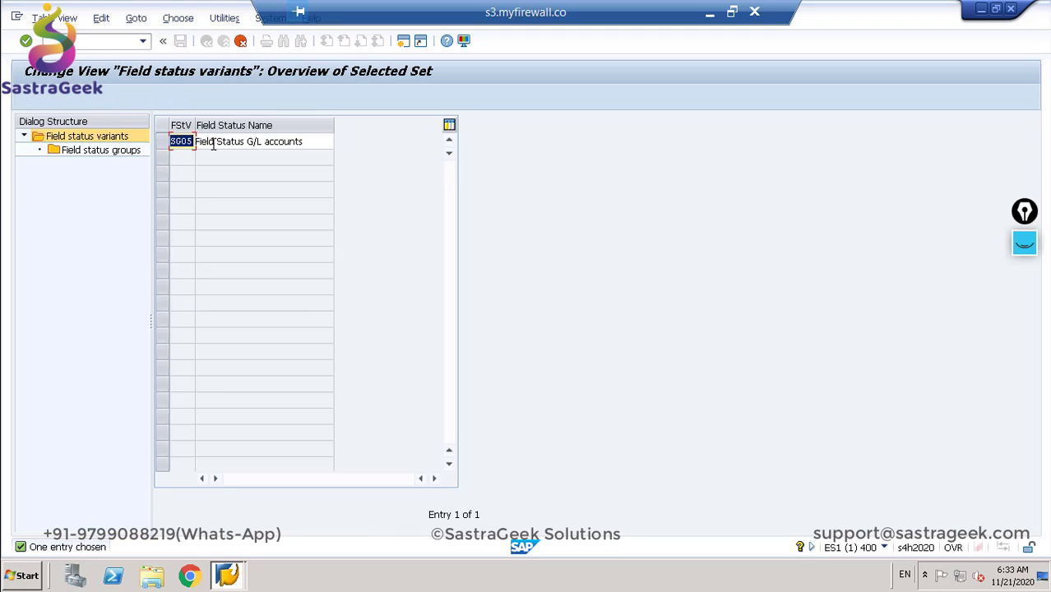
text(CS1)
key(Tab)
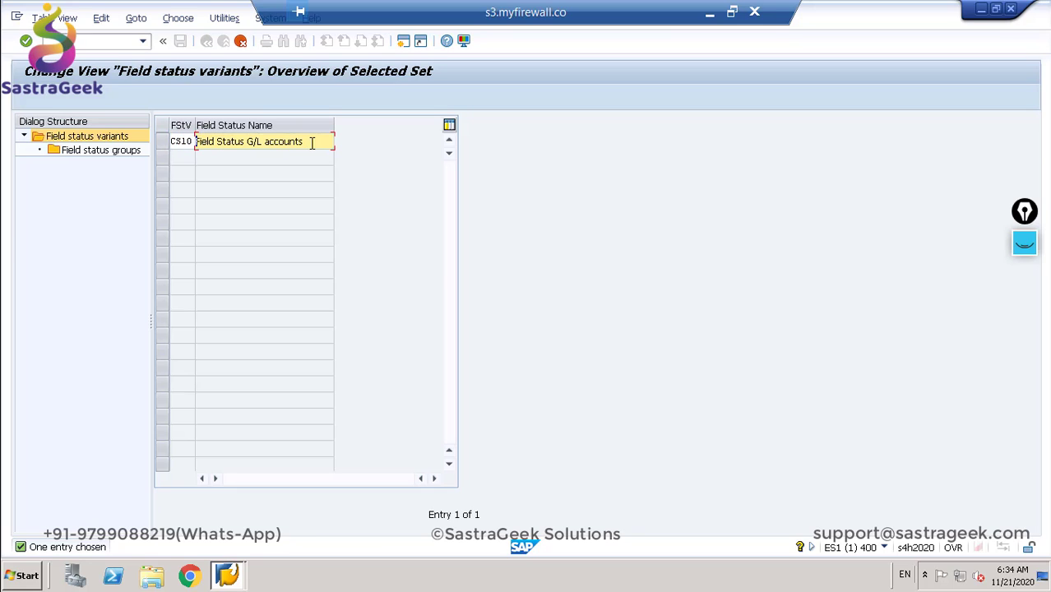
key(Return)
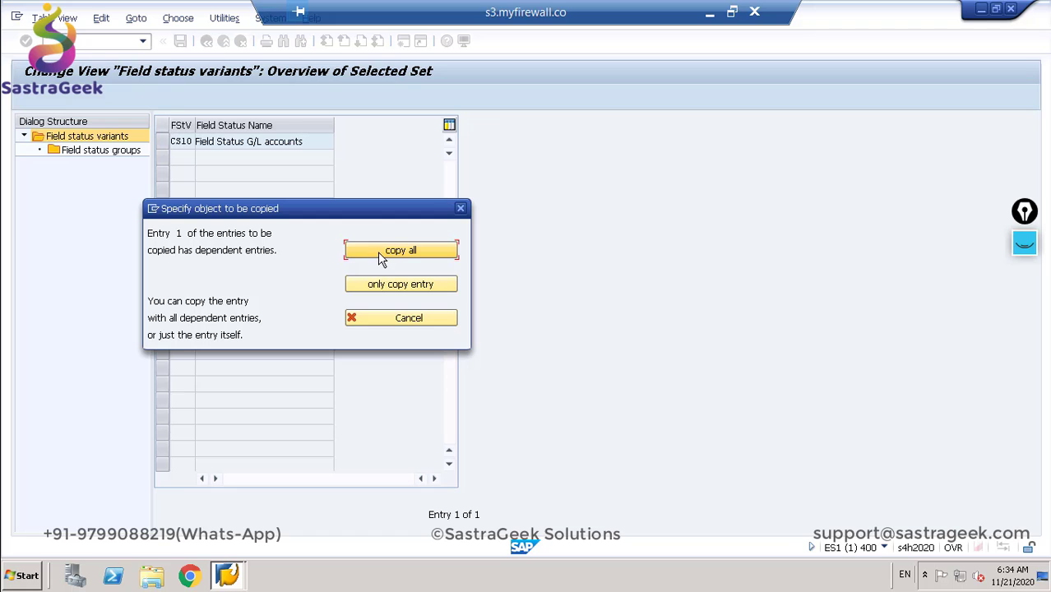
click(377, 252)
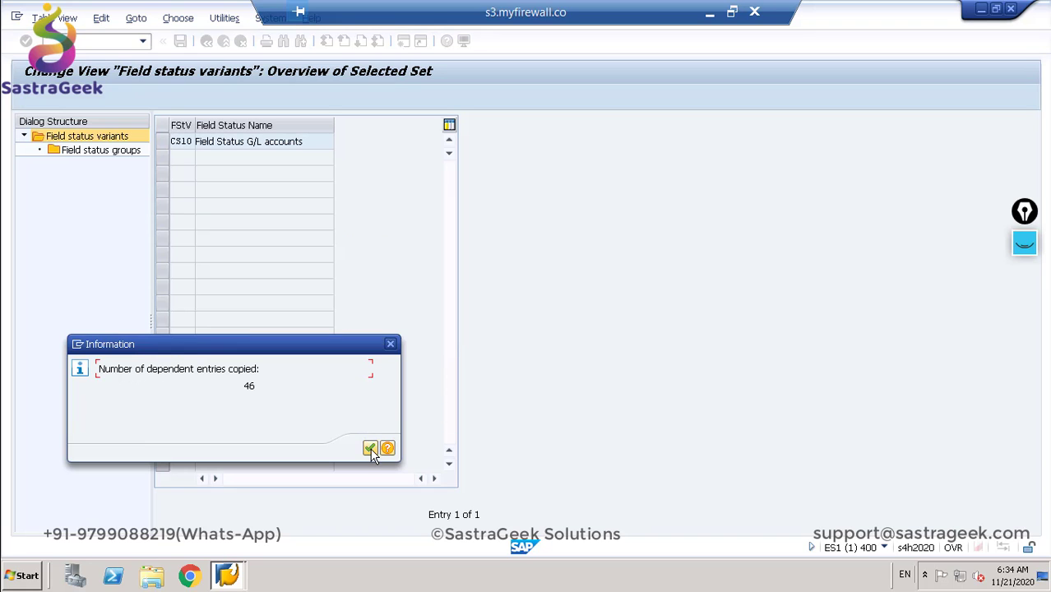
click(369, 447)
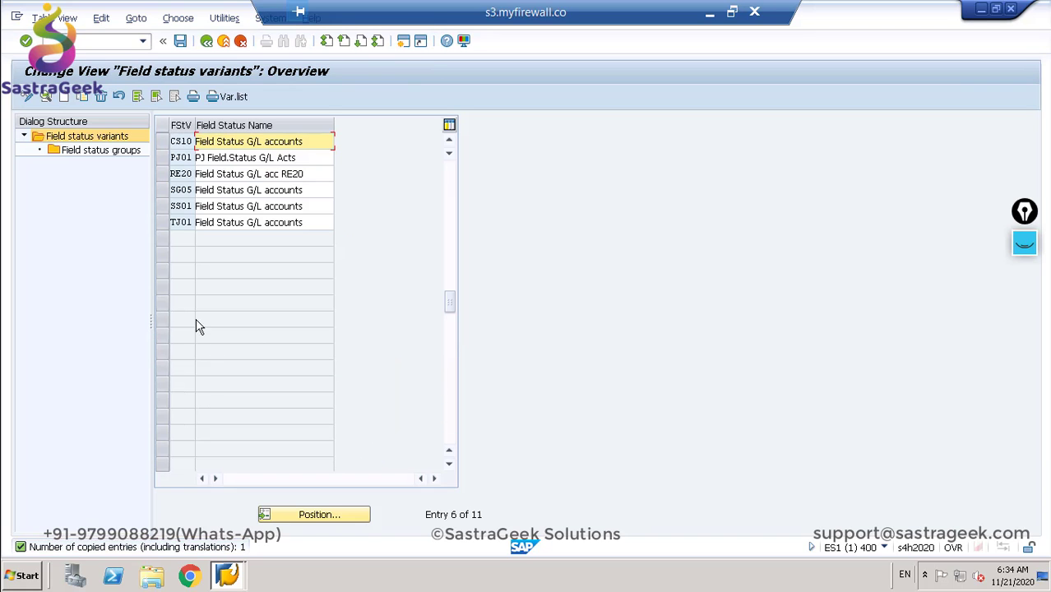
Step: Save the copied field status variant in the proposed customizing request and return to the IMG structure
click(180, 40)
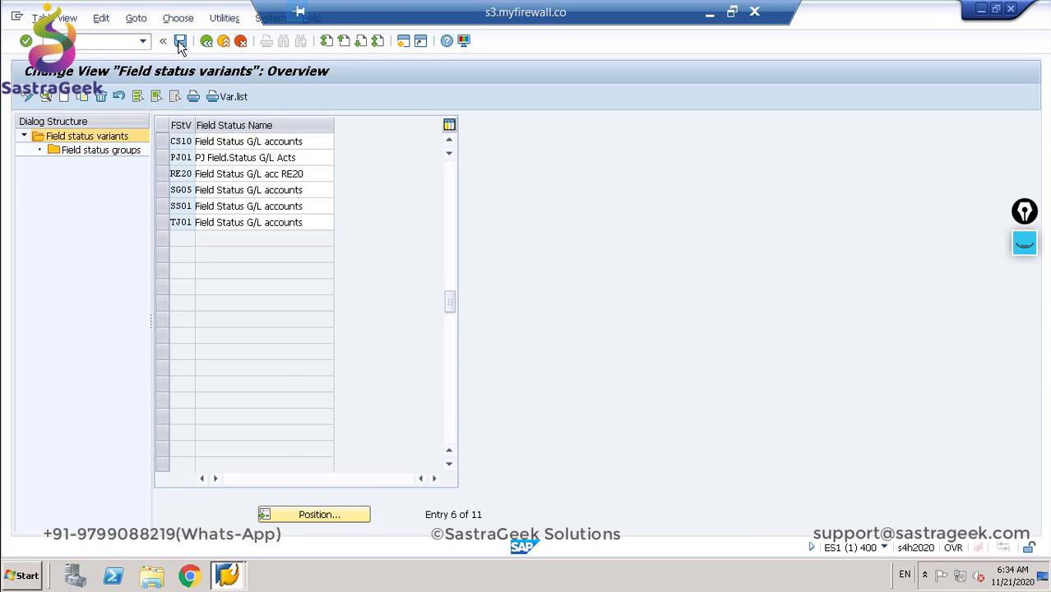
click(227, 261)
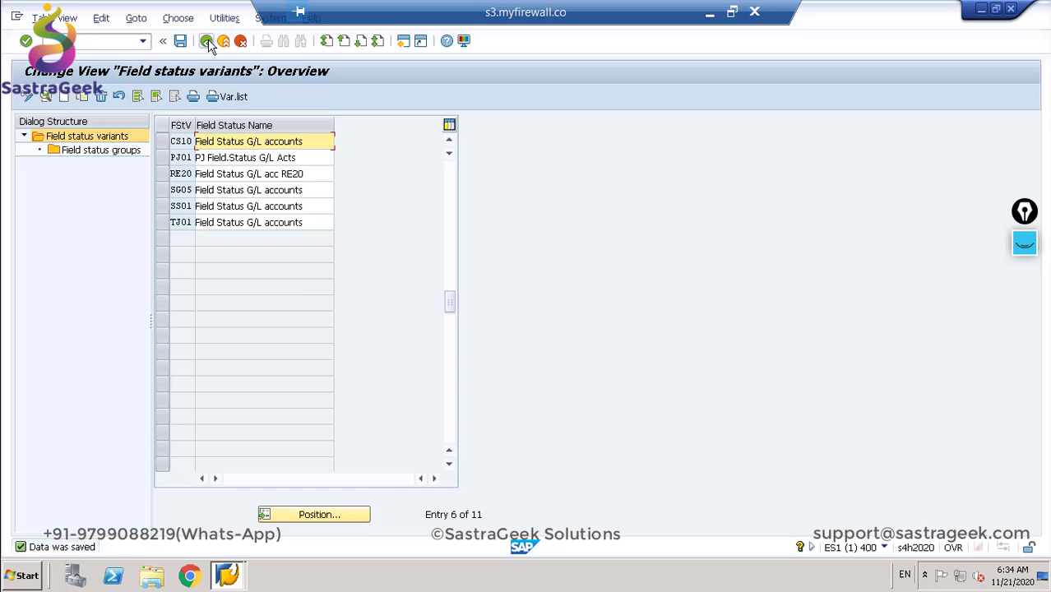
click(207, 42)
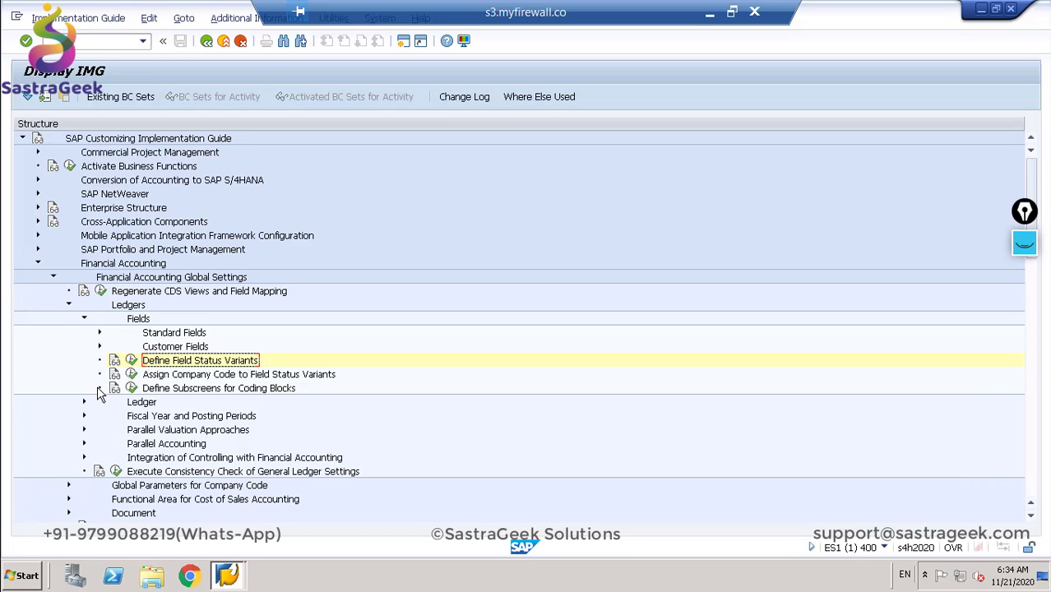
Step: Check the fiscal year variants under Fiscal Year and Posting Periods, and return to the IMG structure
click(84, 319)
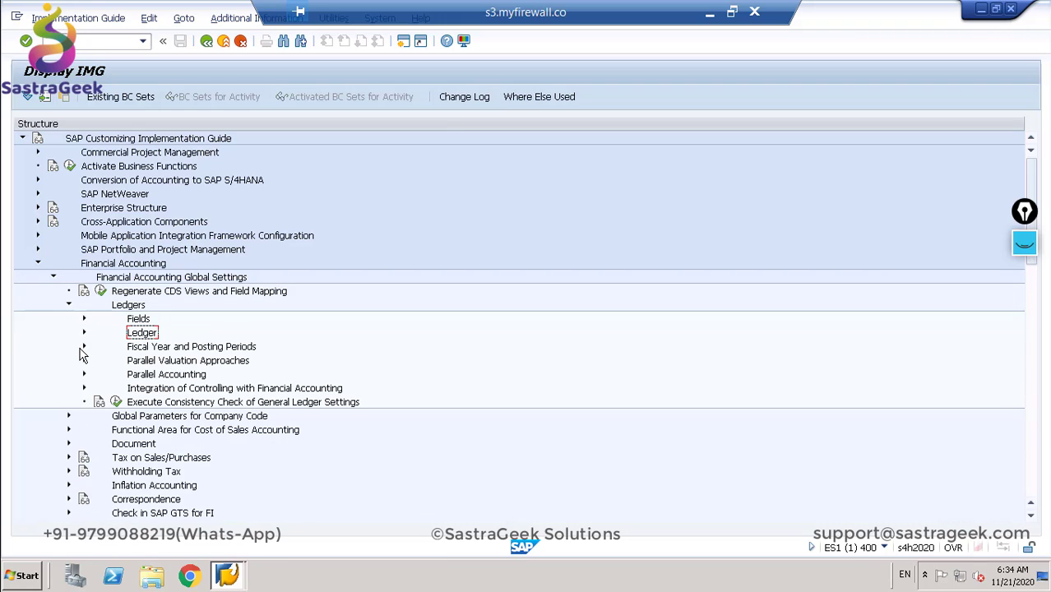
click(84, 347)
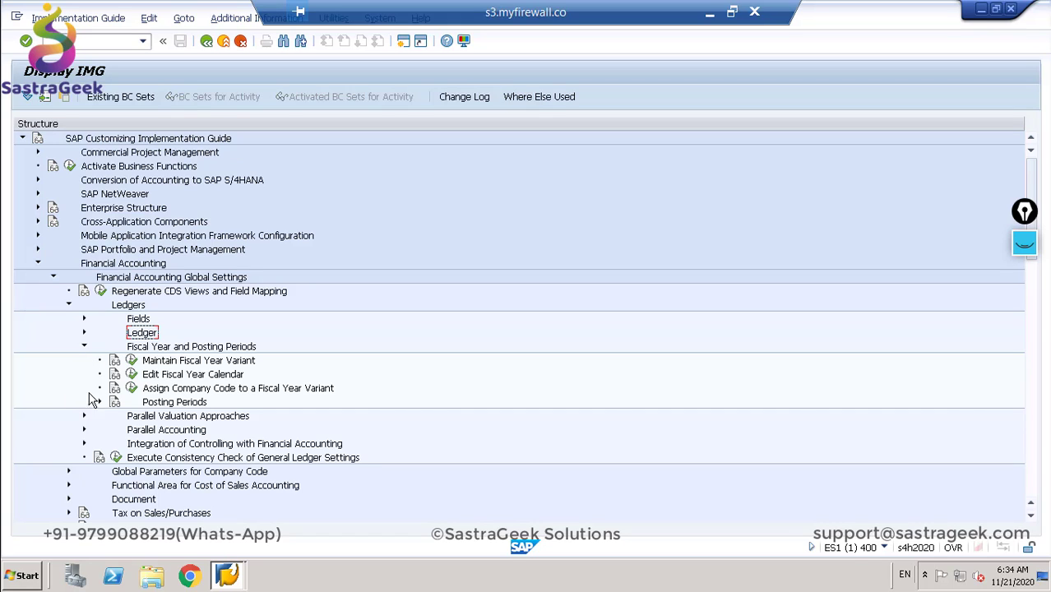
click(134, 361)
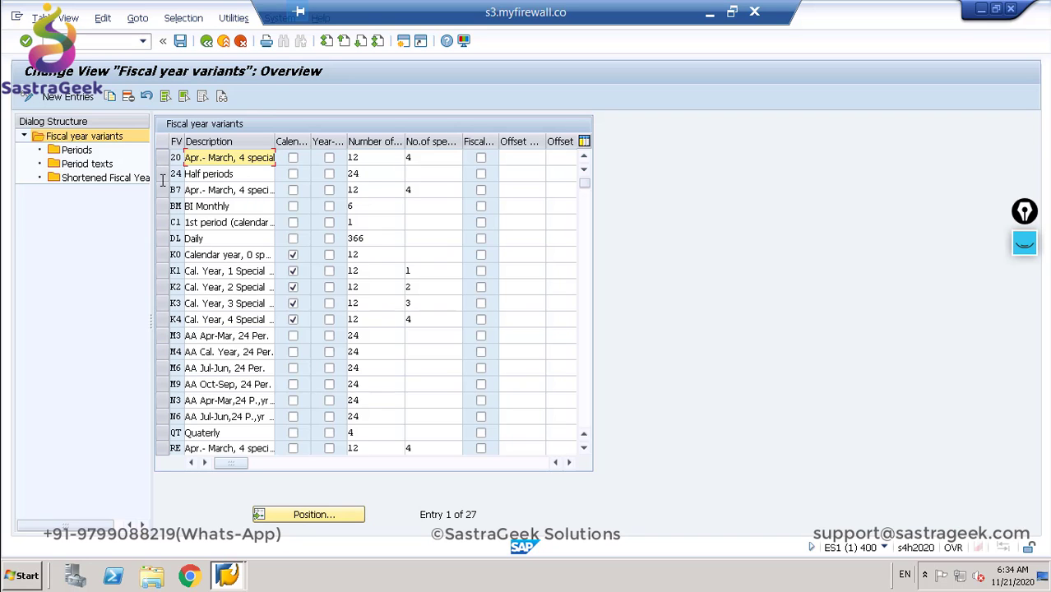
click(207, 40)
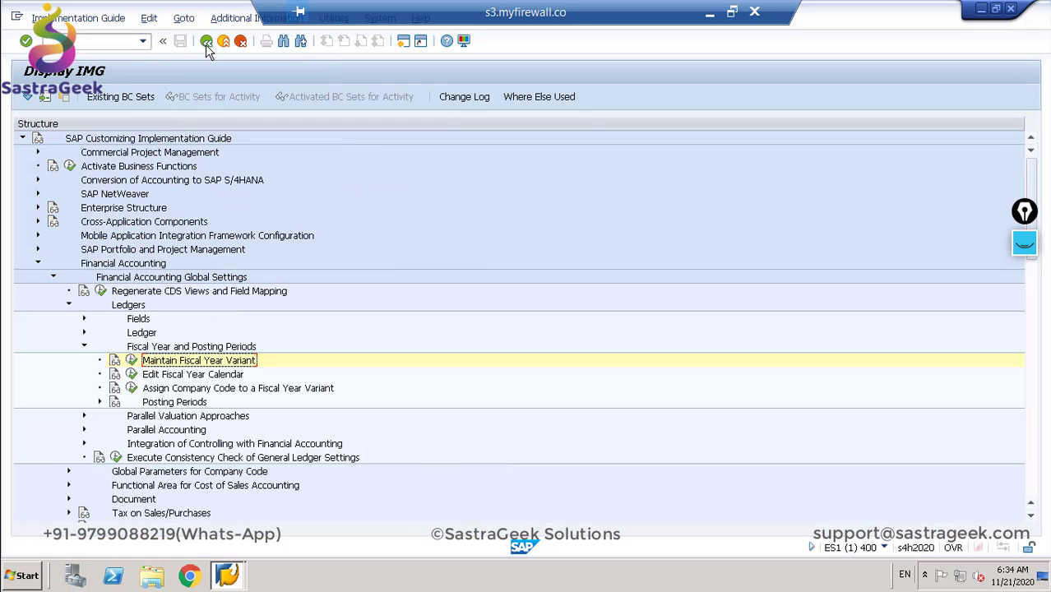
Step: In Define Variants for Open Posting Periods, copy variant SG05 as CS10 with the name Variant CS10
click(99, 401)
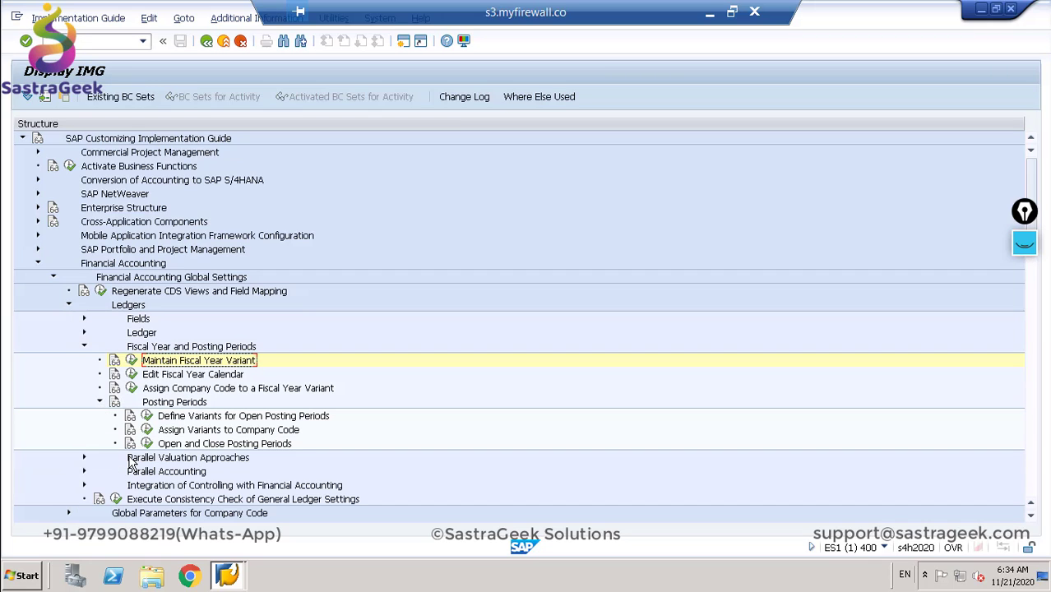
click(147, 417)
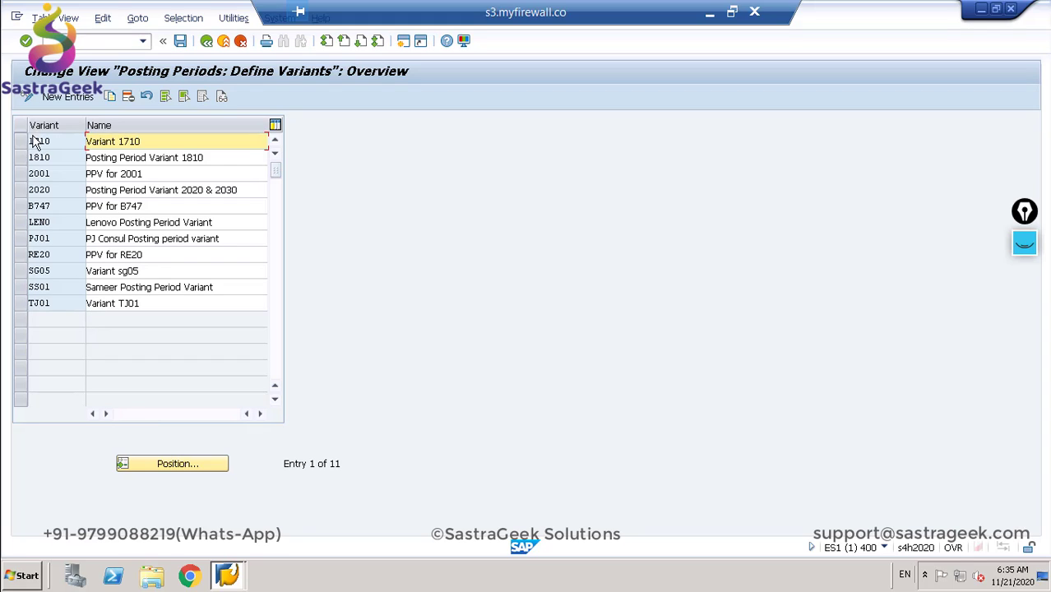
click(25, 270)
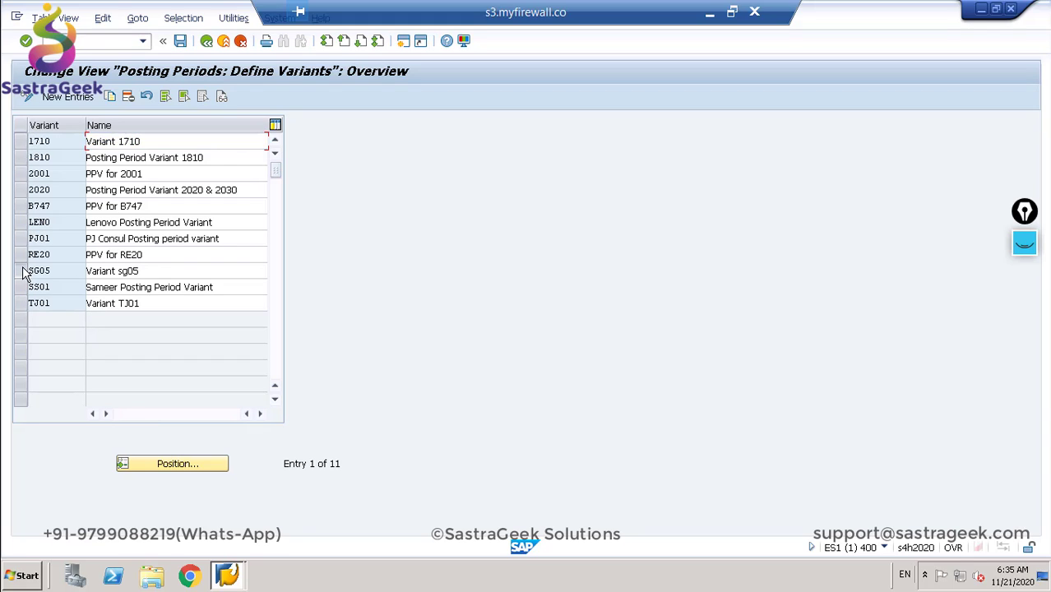
click(110, 97)
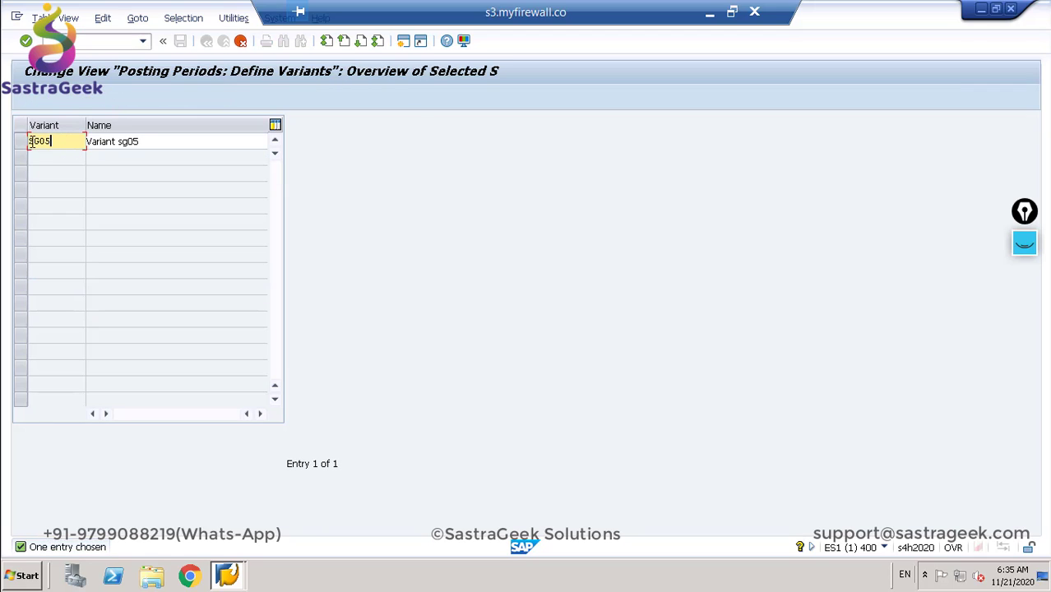
double_click(30, 142)
text(cS10)
click(162, 141)
key(BackSpace)
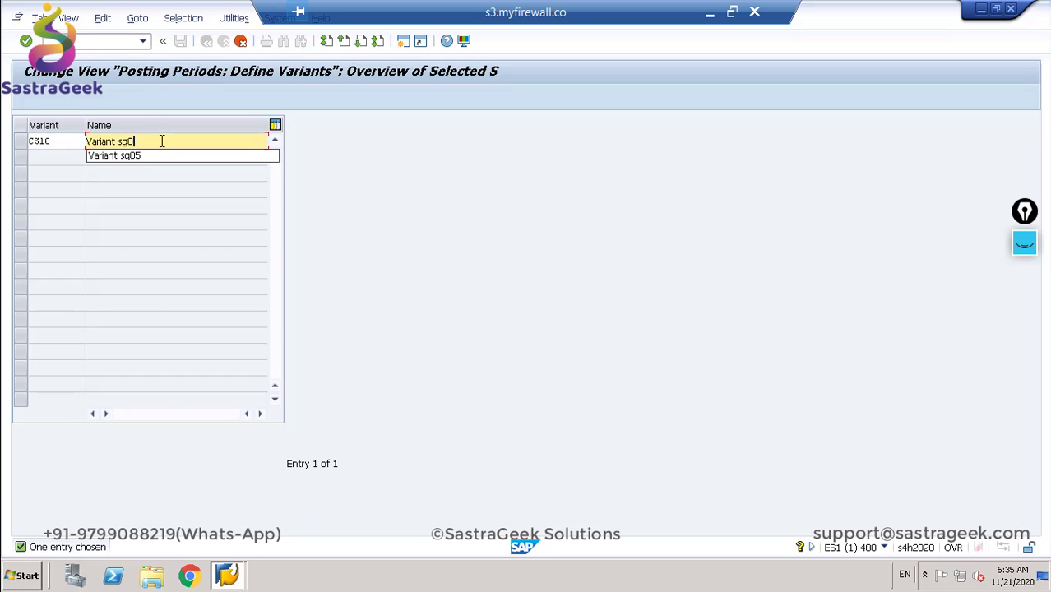
text(CS1)
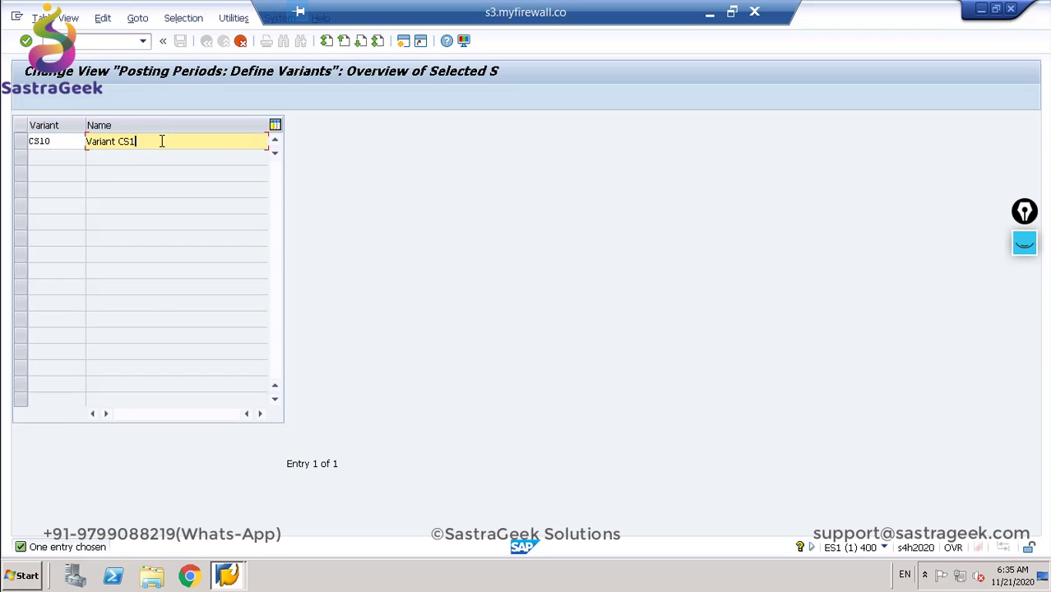
text(0)
key(Return)
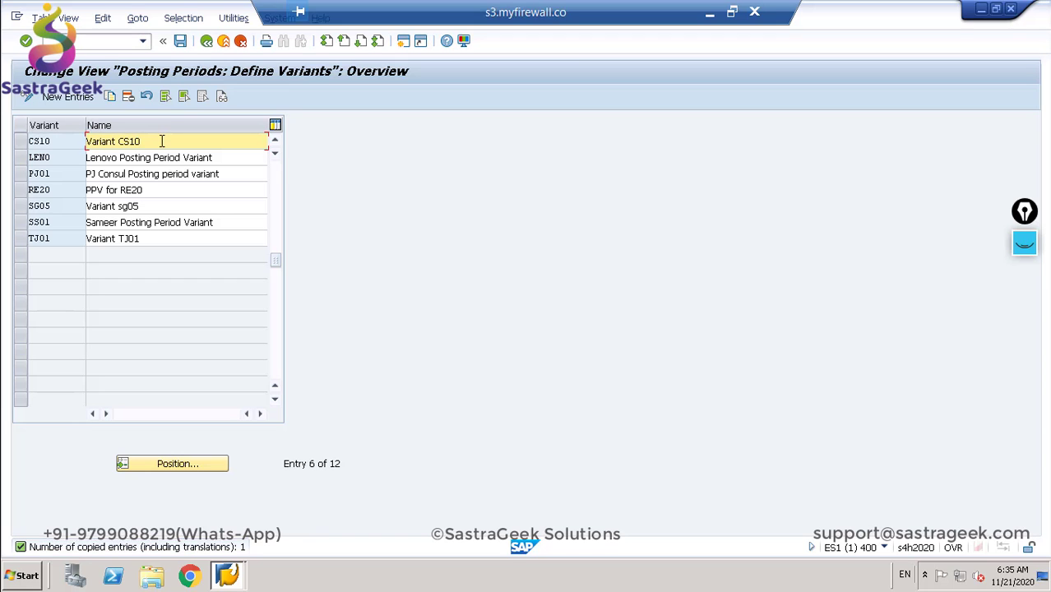
Step: Save the new posting period variant in the CS10 customizing request and return to the IMG structure
click(180, 42)
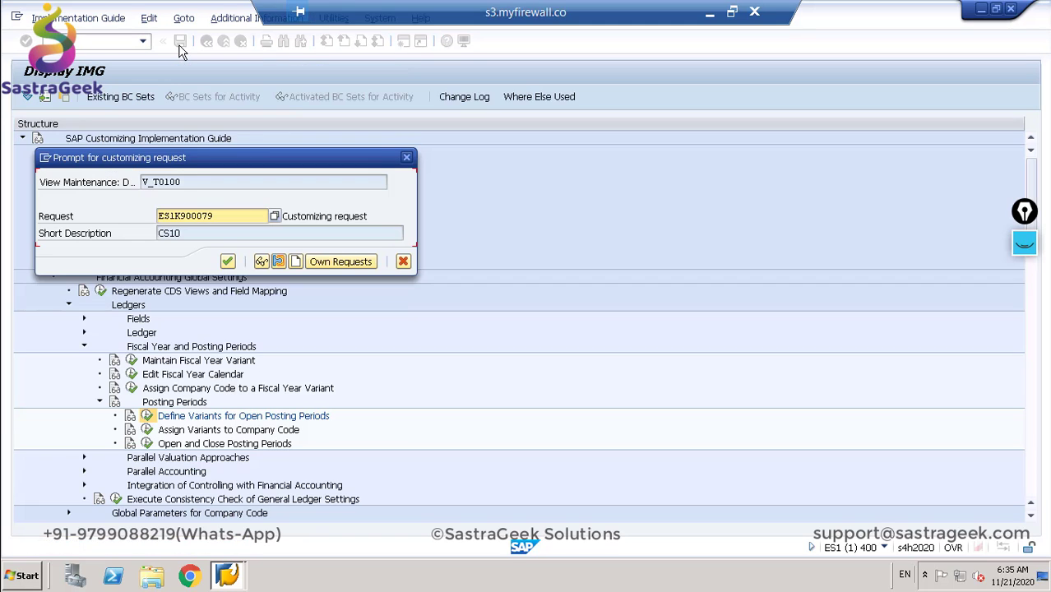
click(227, 262)
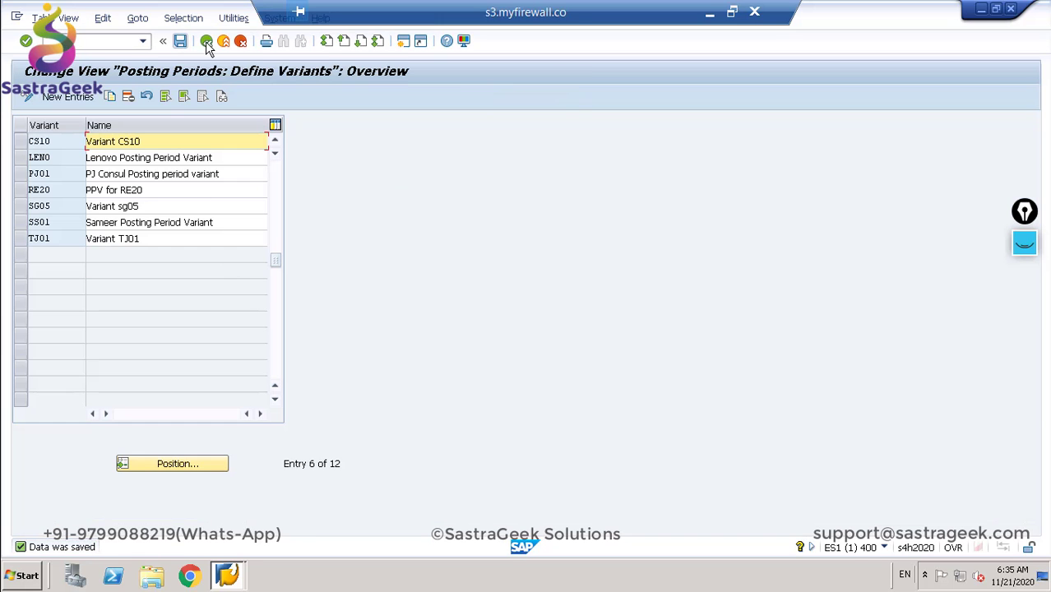
click(206, 41)
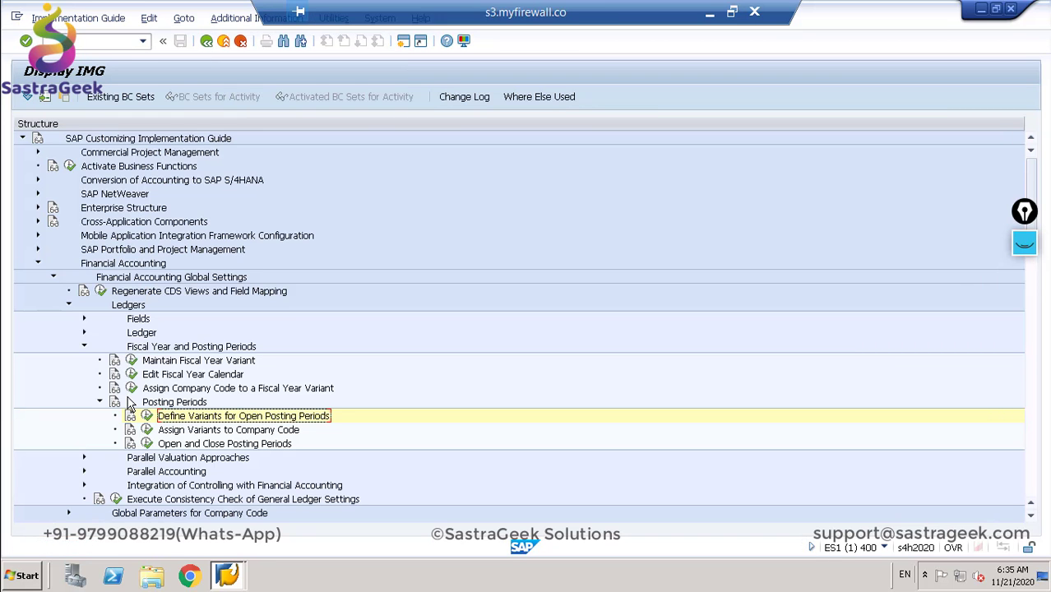
Step: Open the Open and Close Posting Periods activity for all variants and locate the SG05 entries
click(147, 445)
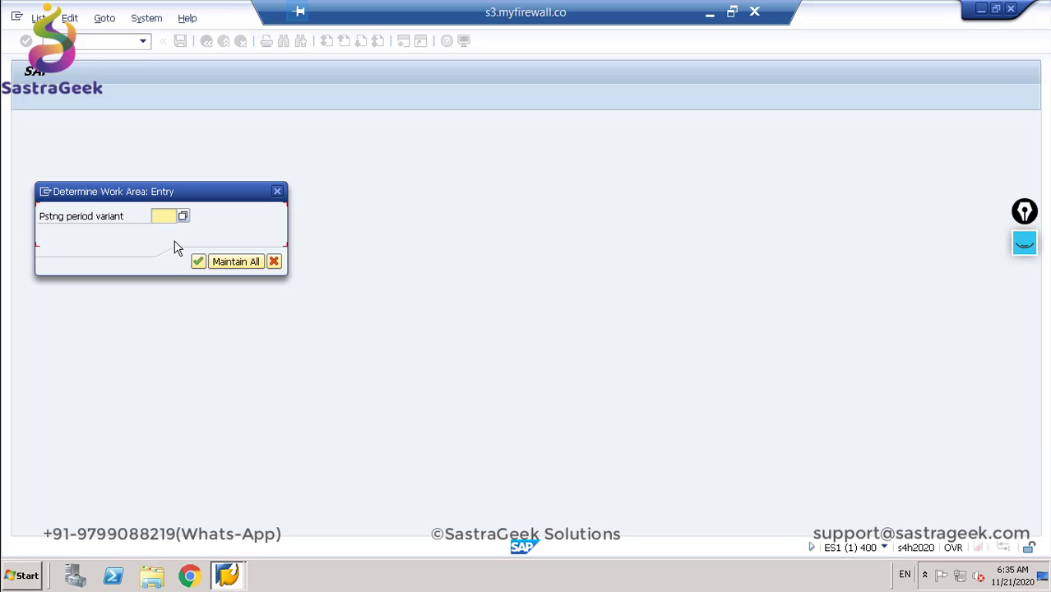
click(233, 263)
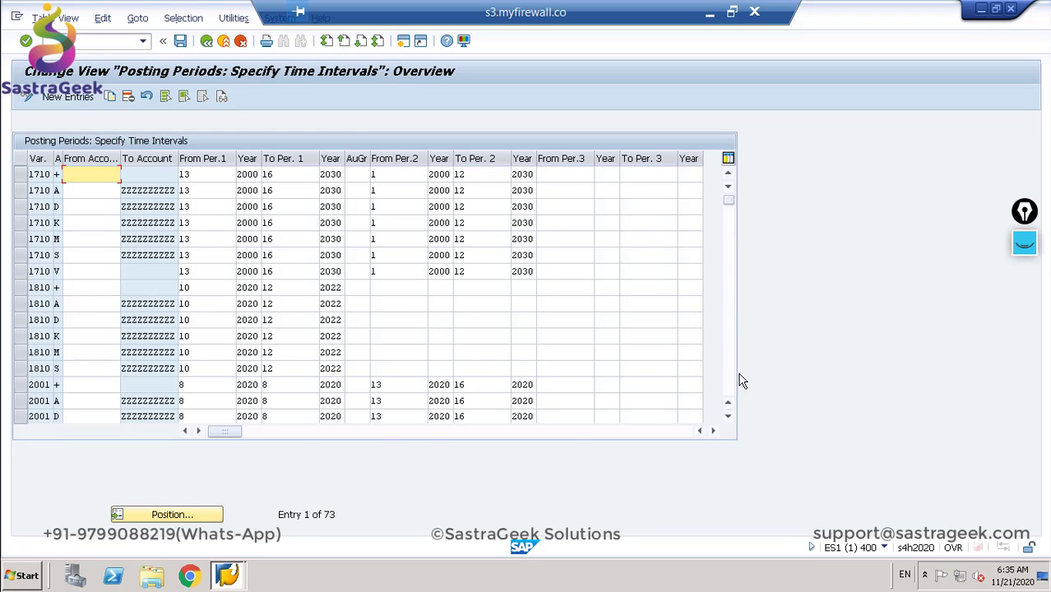
click(732, 301)
click(733, 301)
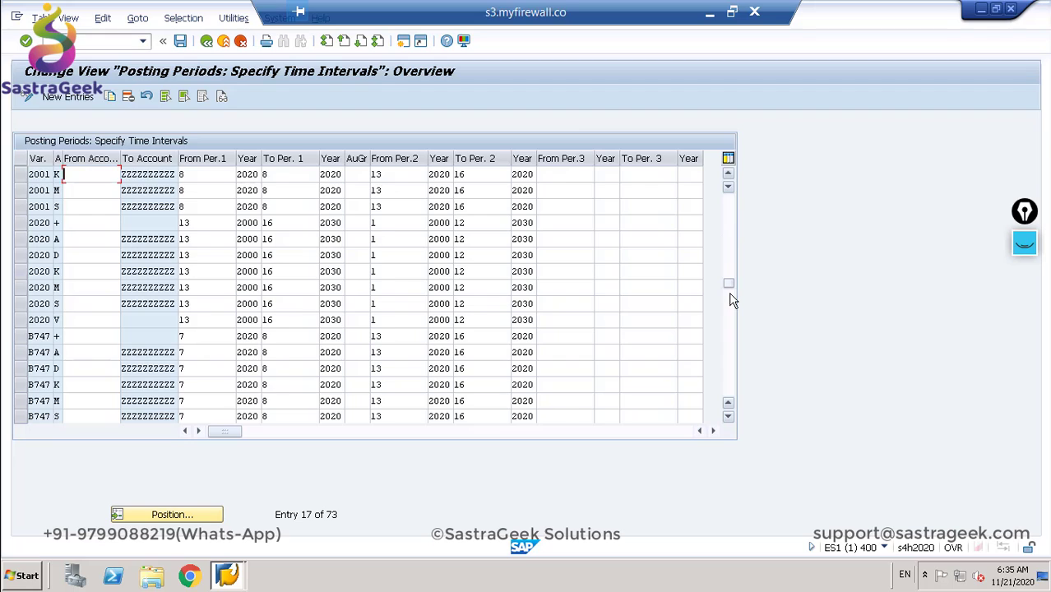
click(733, 301)
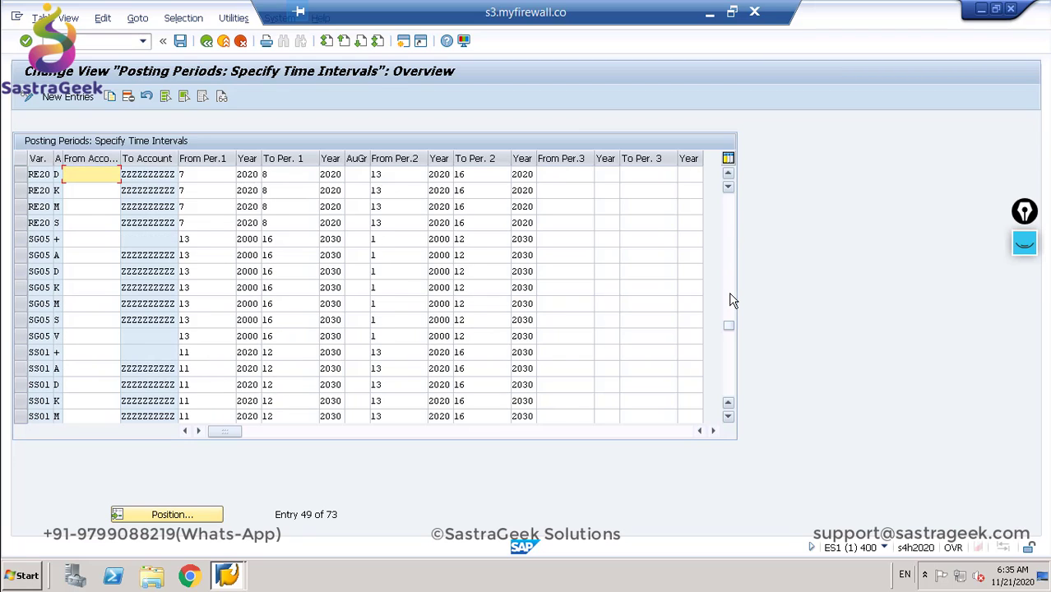
click(732, 301)
click(733, 301)
click(733, 301)
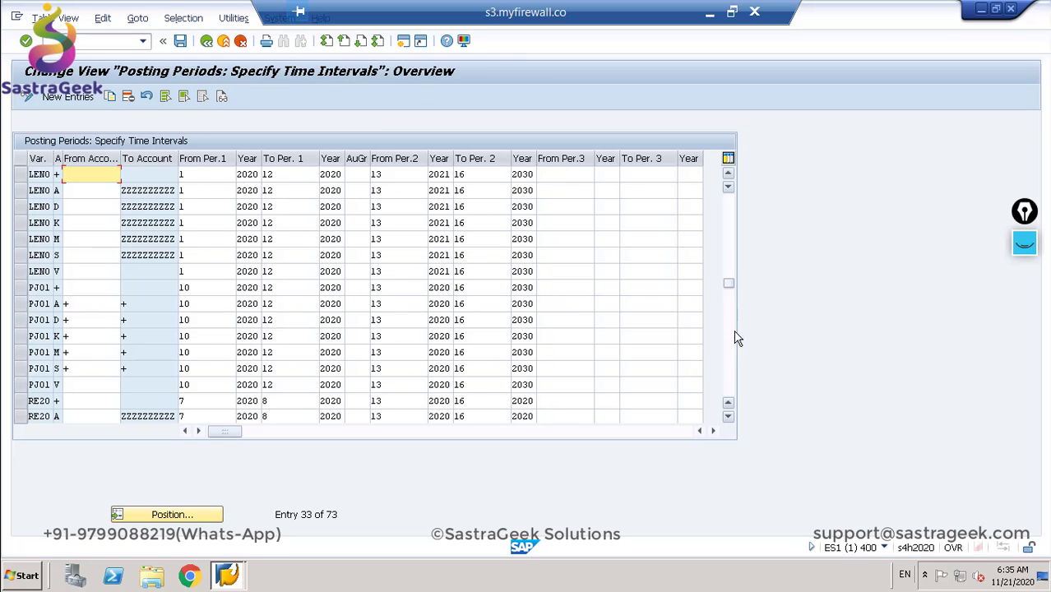
click(730, 327)
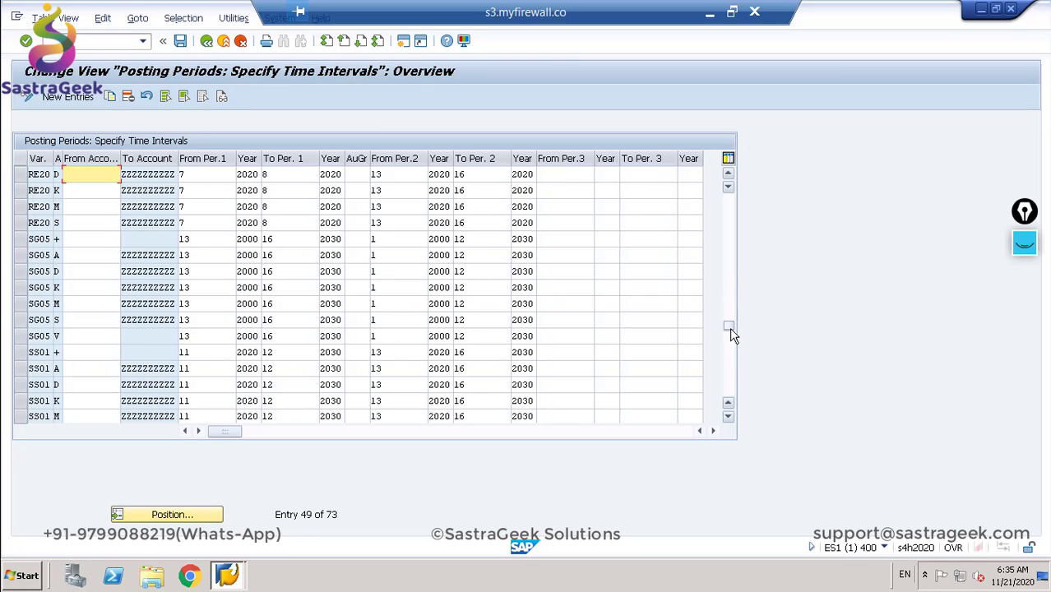
Step: Select all seven SG05 posting period rows, account types +, A, D, K, M, S and V, and start copying them
click(22, 240)
click(21, 254)
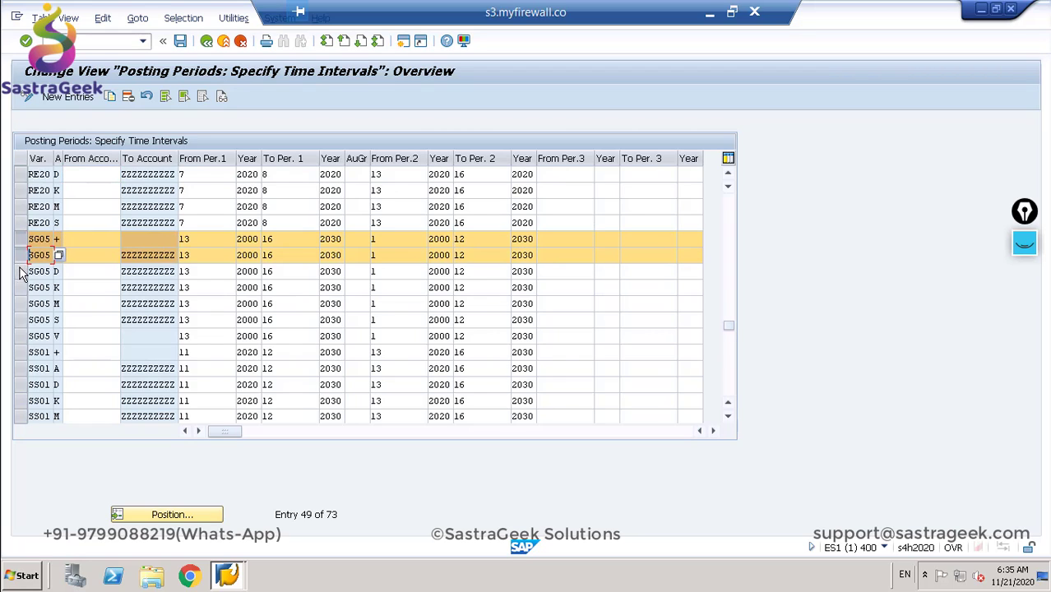
click(21, 271)
click(22, 288)
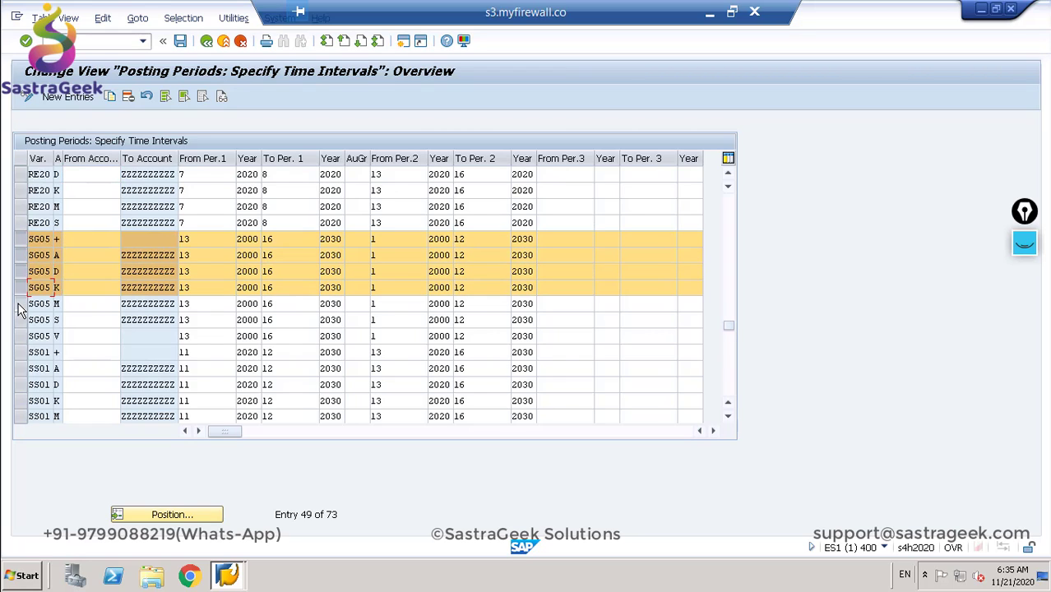
click(22, 306)
click(22, 321)
click(21, 337)
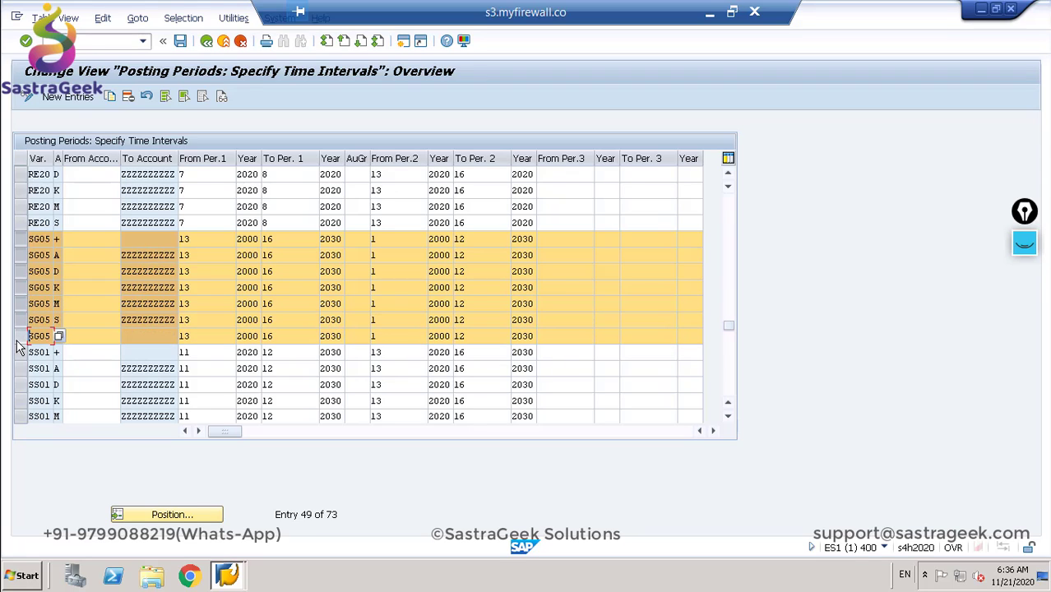
click(111, 97)
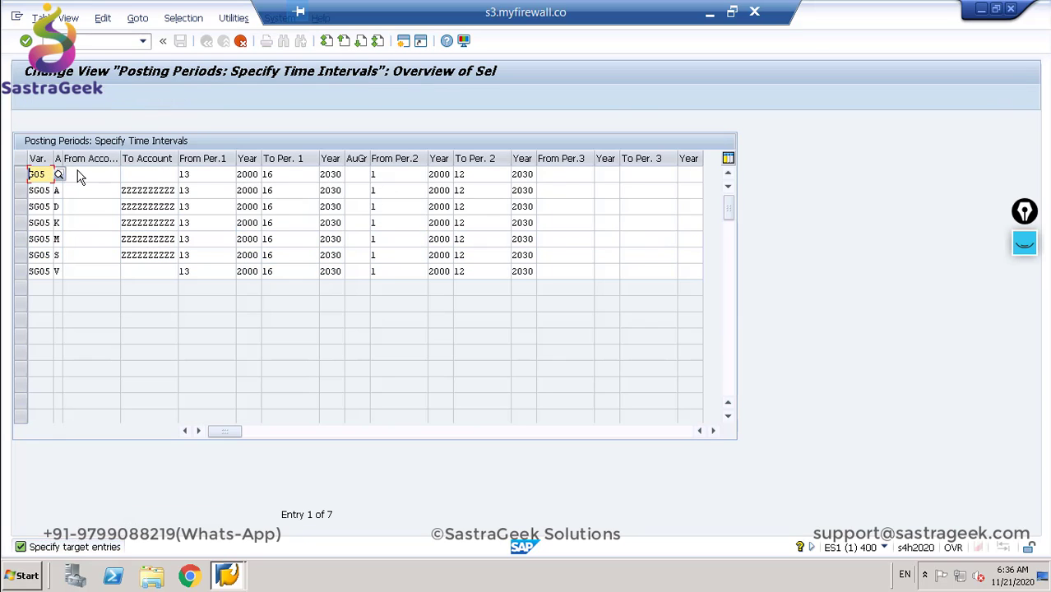
Step: Set the variant to CS10 in the copied rows for account types +, A and D
text(CS1)
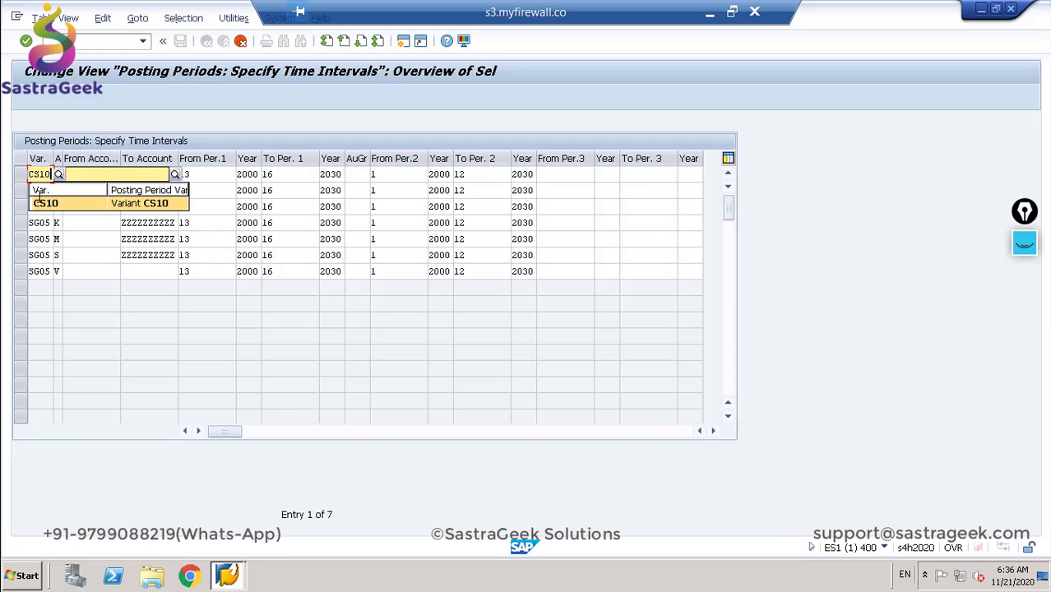
key(Return)
click(36, 190)
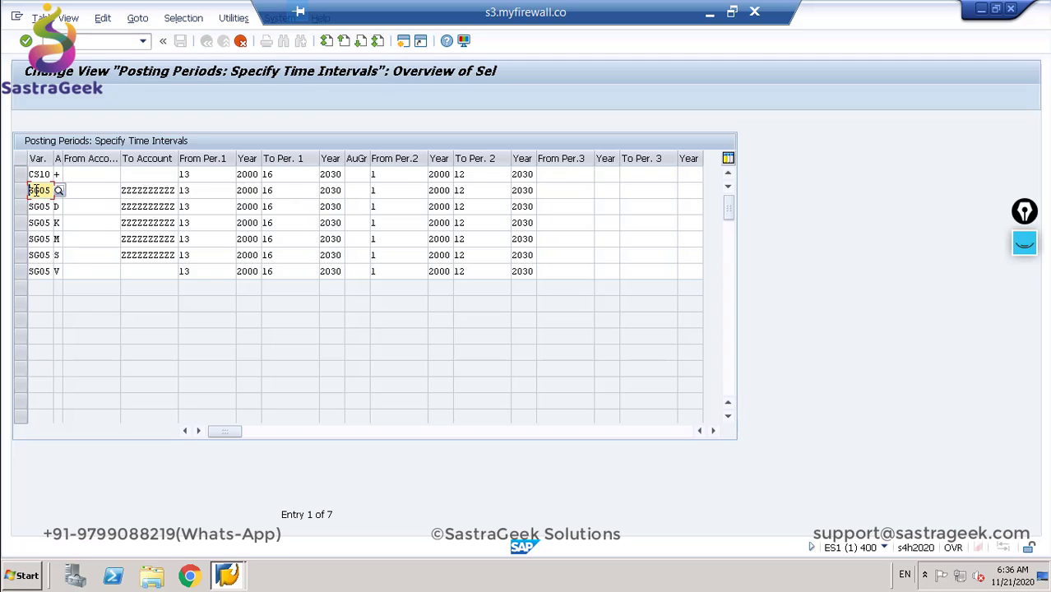
text(CS1)
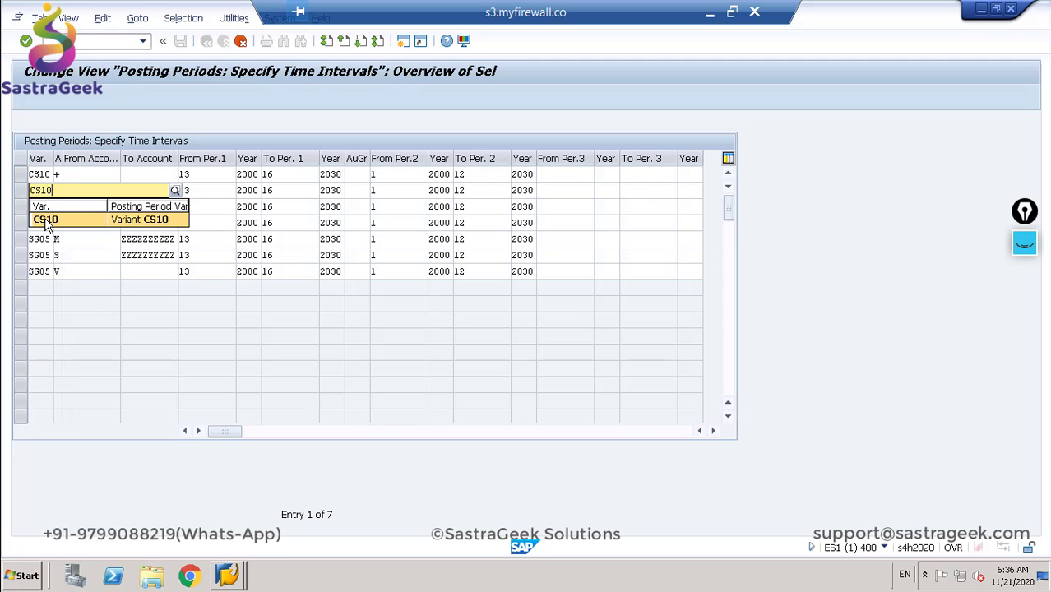
key(Return)
click(36, 207)
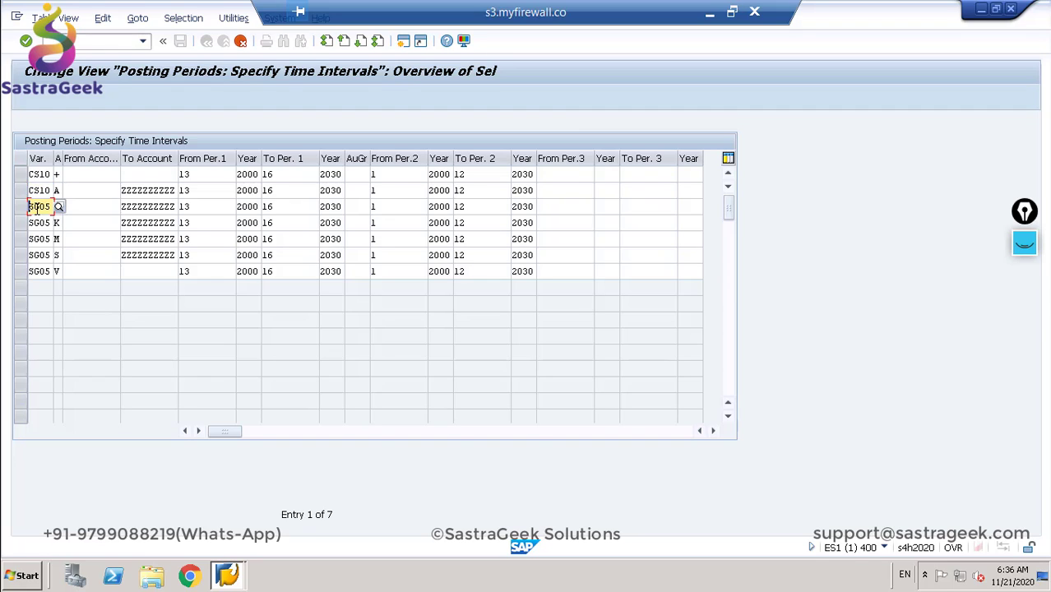
text(C)
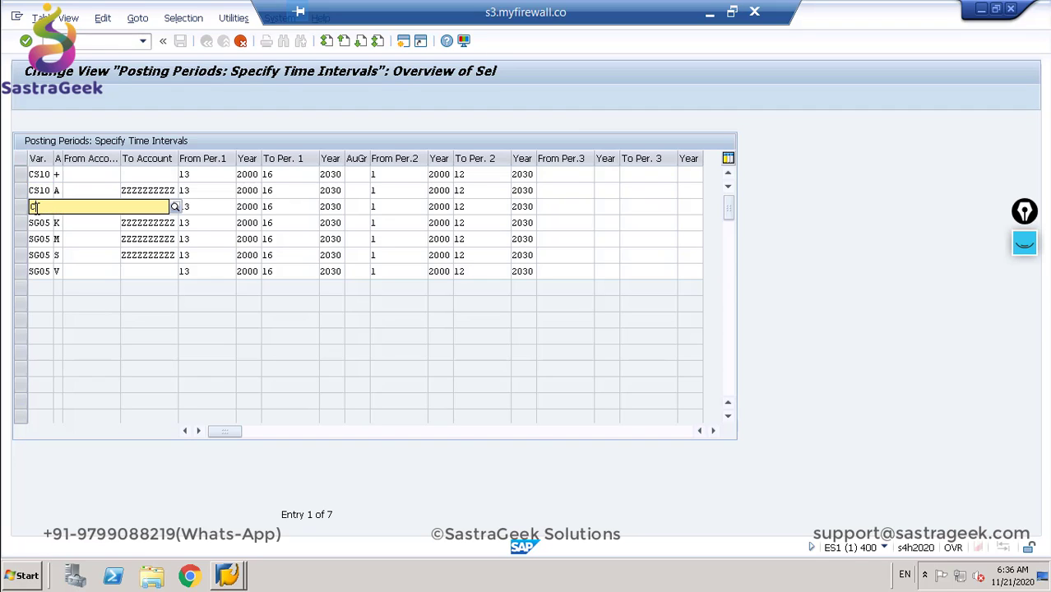
text(S10)
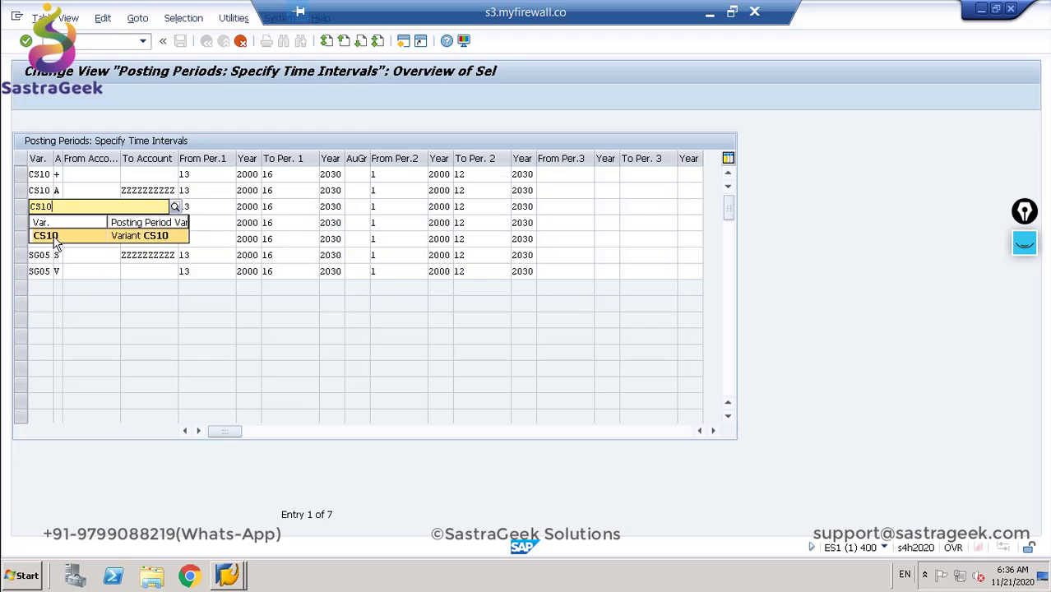
key(Return)
Step: Set the variant to CS10 in the copied rows for account types K, M, S and V, and confirm the copy
click(30, 223)
key(Delete)
key(Delete)
key(Delete)
key(Delete)
text(CS10)
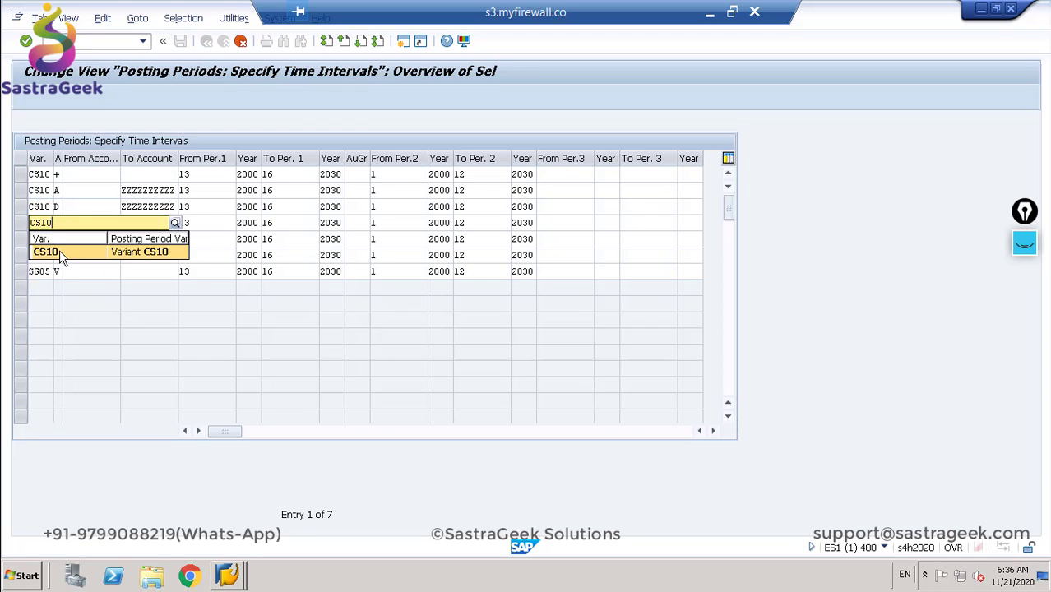
key(Return)
click(35, 239)
key(Delete)
text(CS10)
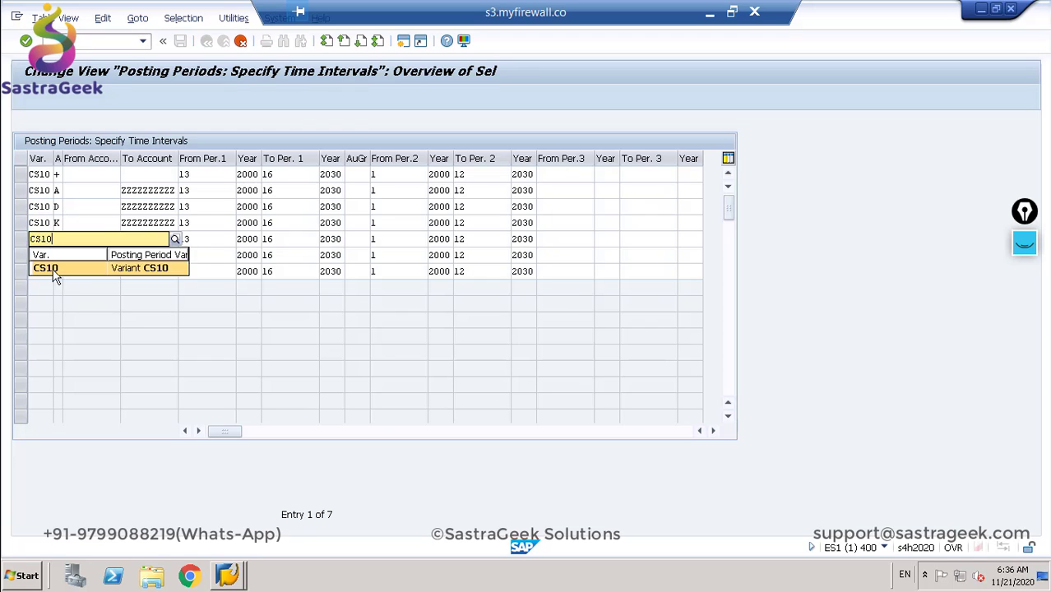
key(Return)
click(33, 256)
text(CS10)
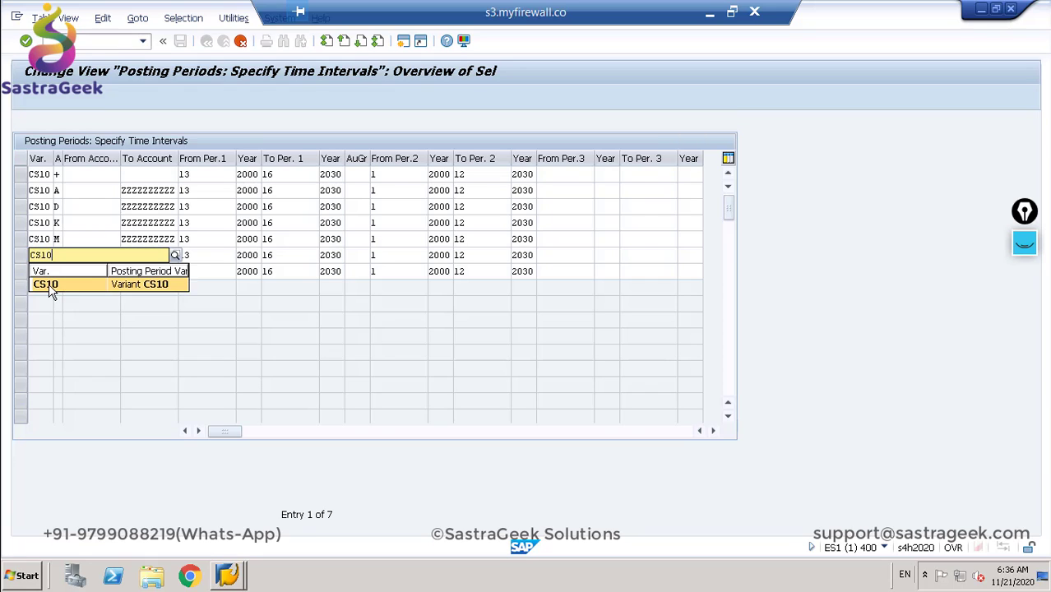
key(Return)
click(31, 272)
text(CS10)
key(Return)
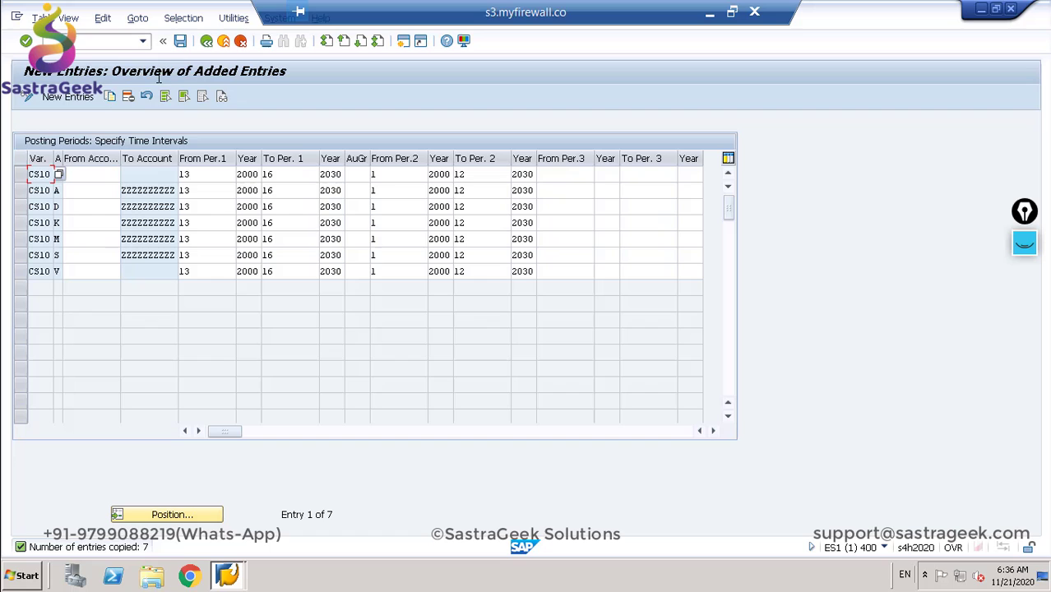
Step: Save the copied CS10 posting periods in the CS10 customizing request and return to the IMG structure
click(180, 40)
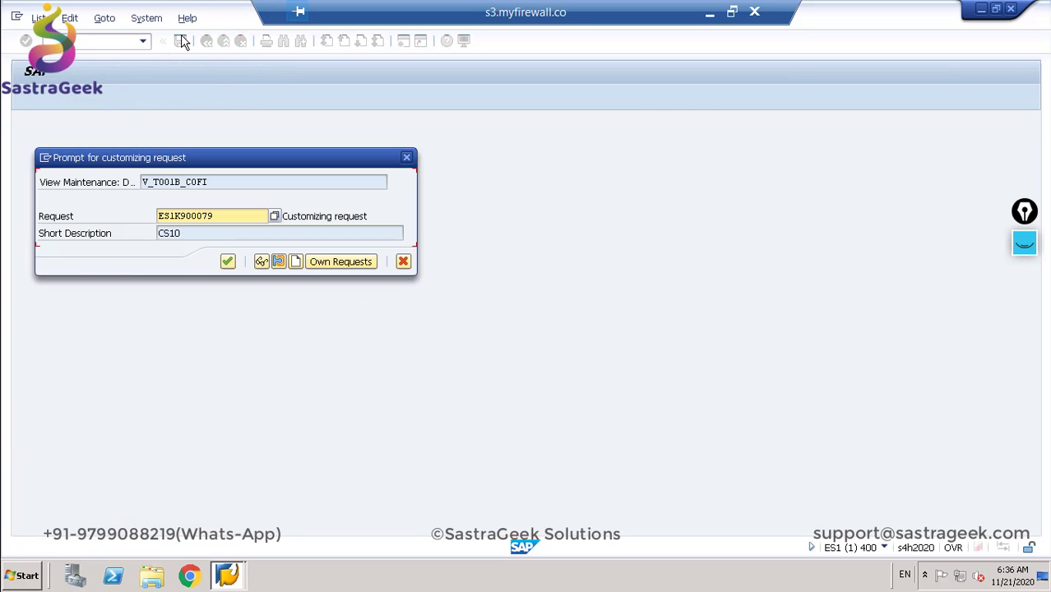
click(228, 261)
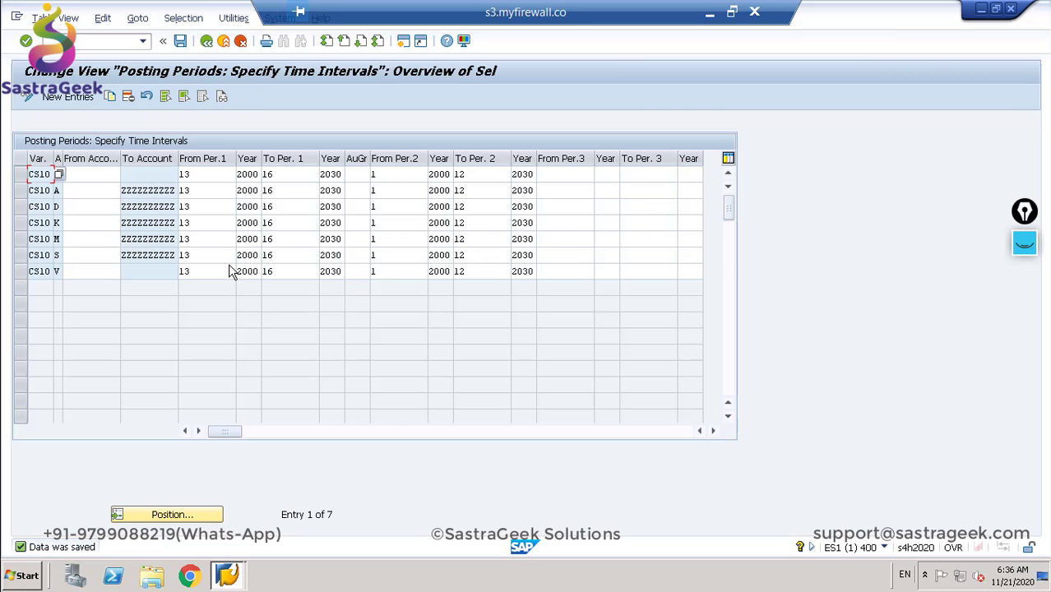
click(207, 43)
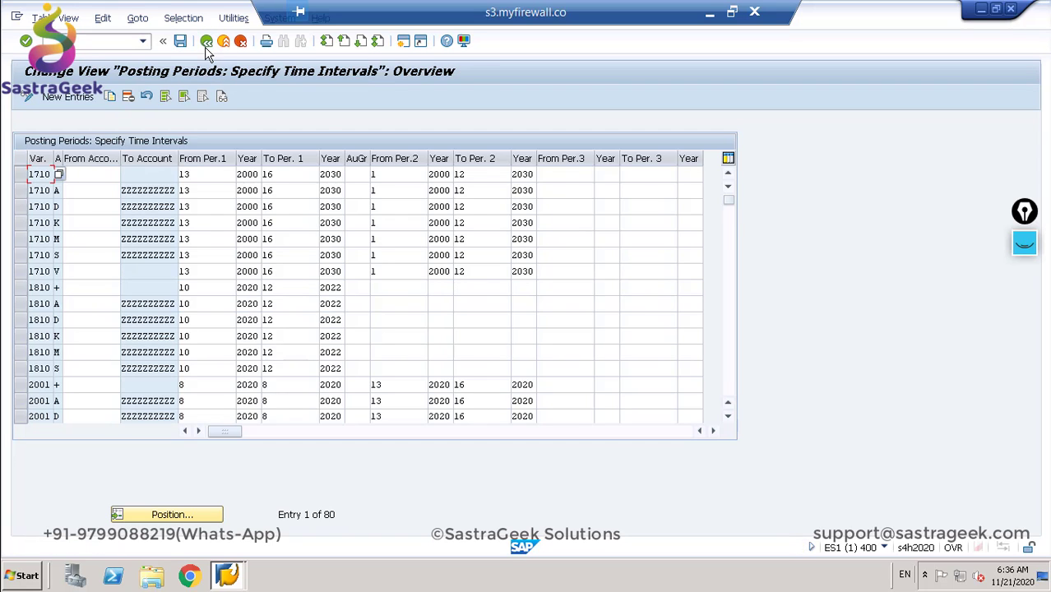
click(206, 42)
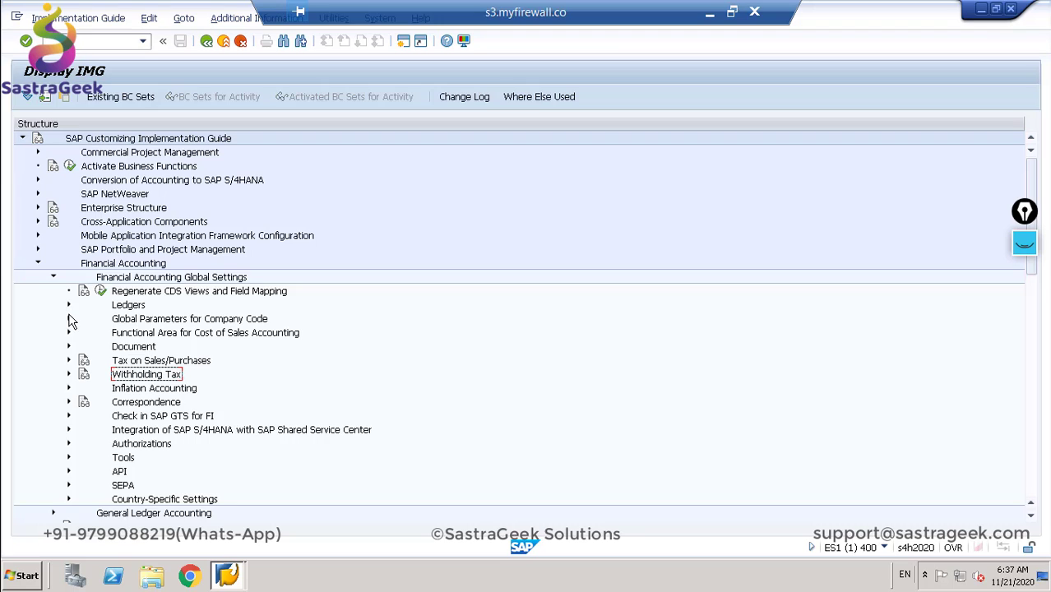
Step: In Enter Global Parameters for company code CS10, set both the field status variant and the posting period variant to CS10
click(68, 319)
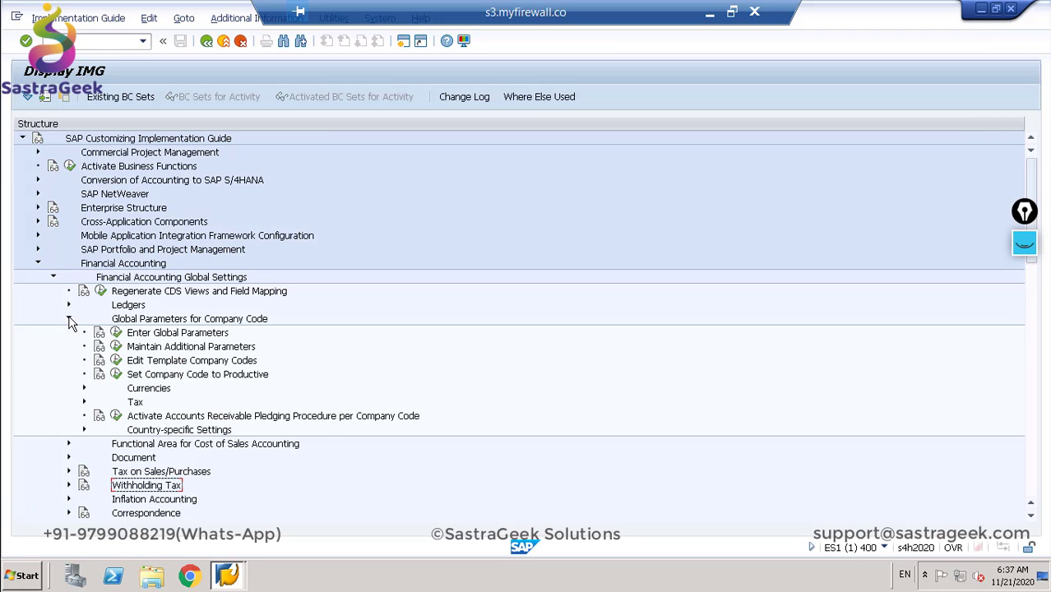
click(117, 334)
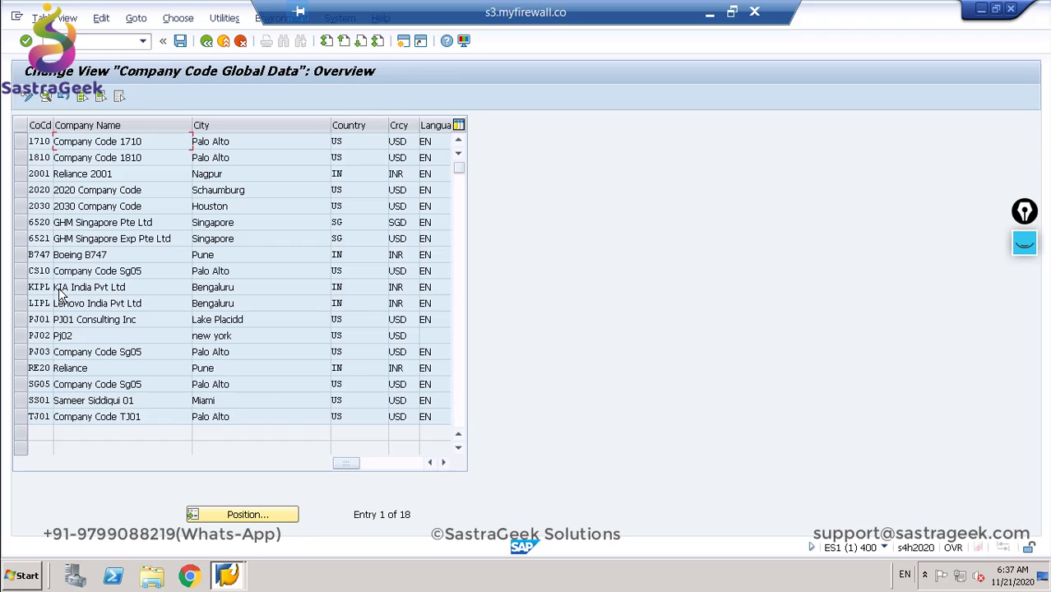
double_click(39, 270)
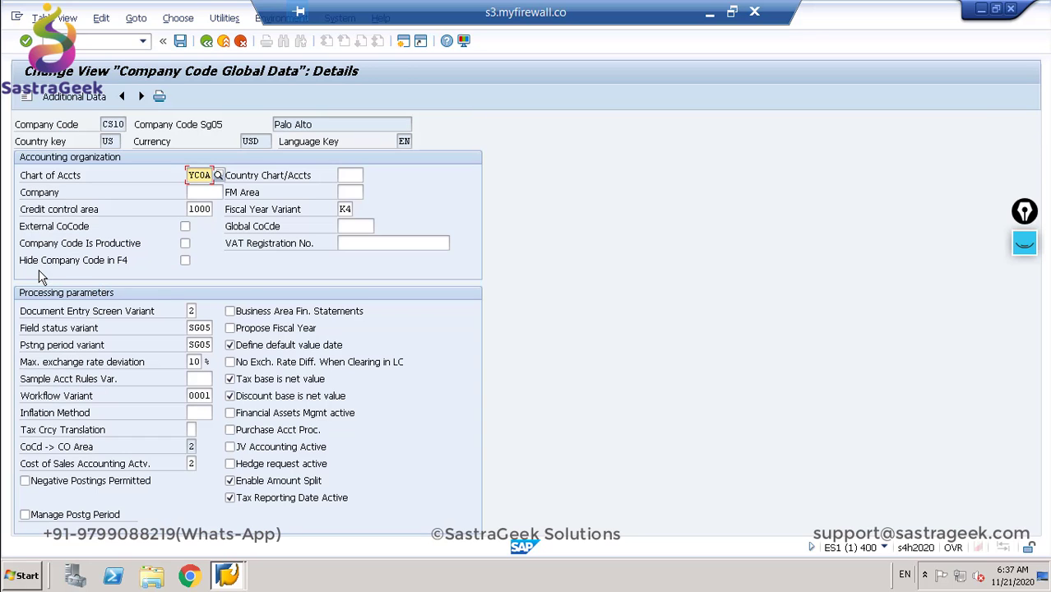
click(191, 327)
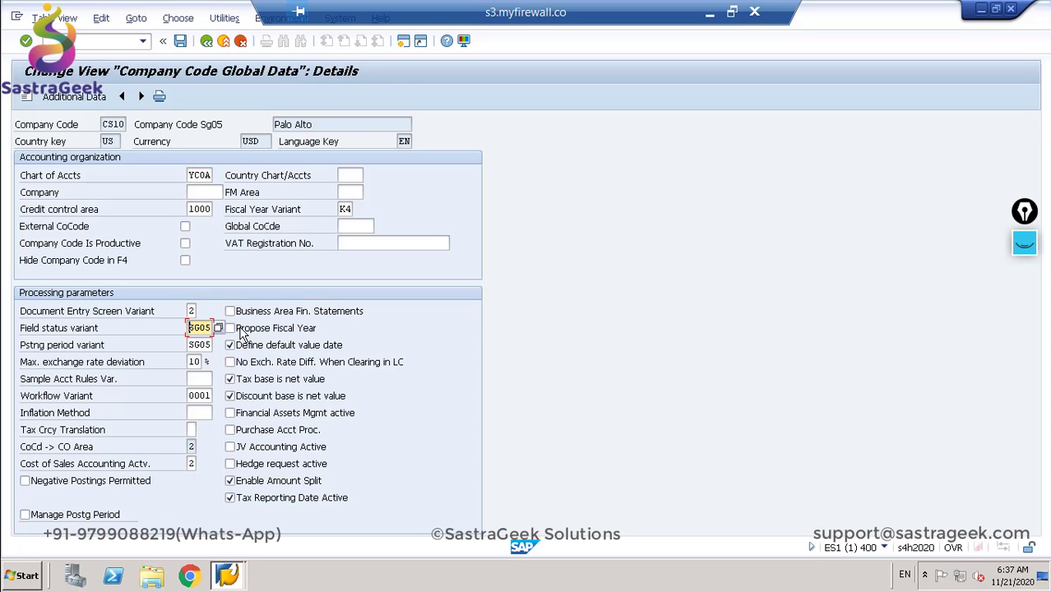
key(Delete)
key(Delete)
key(Delete)
key(Delete)
text(CS10)
click(190, 344)
text(CS10)
key(Return)
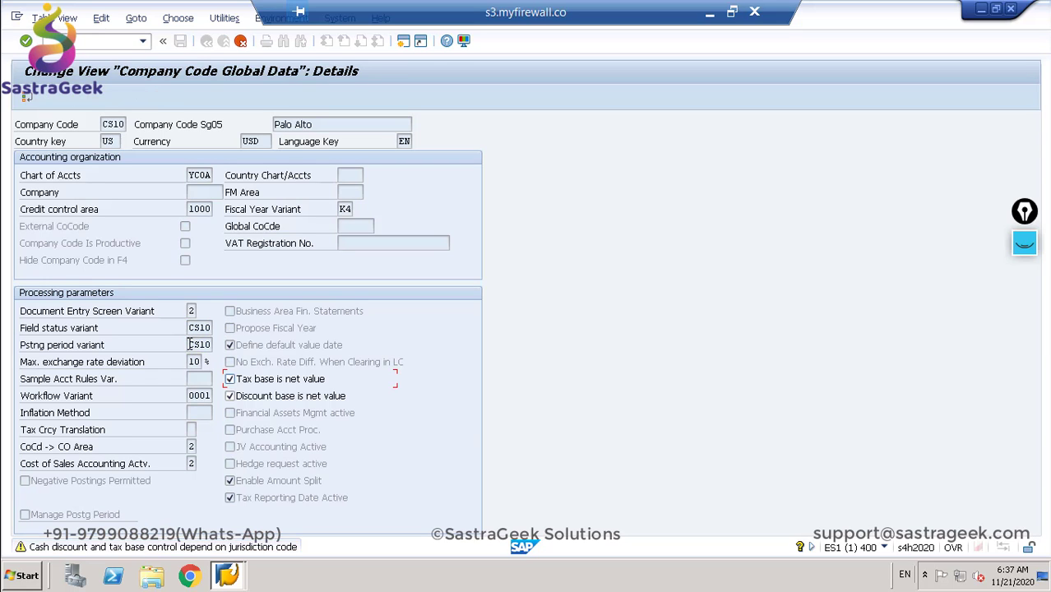
Step: Save the company code's global parameters in the CS10 customizing request and return to the IMG structure
click(180, 41)
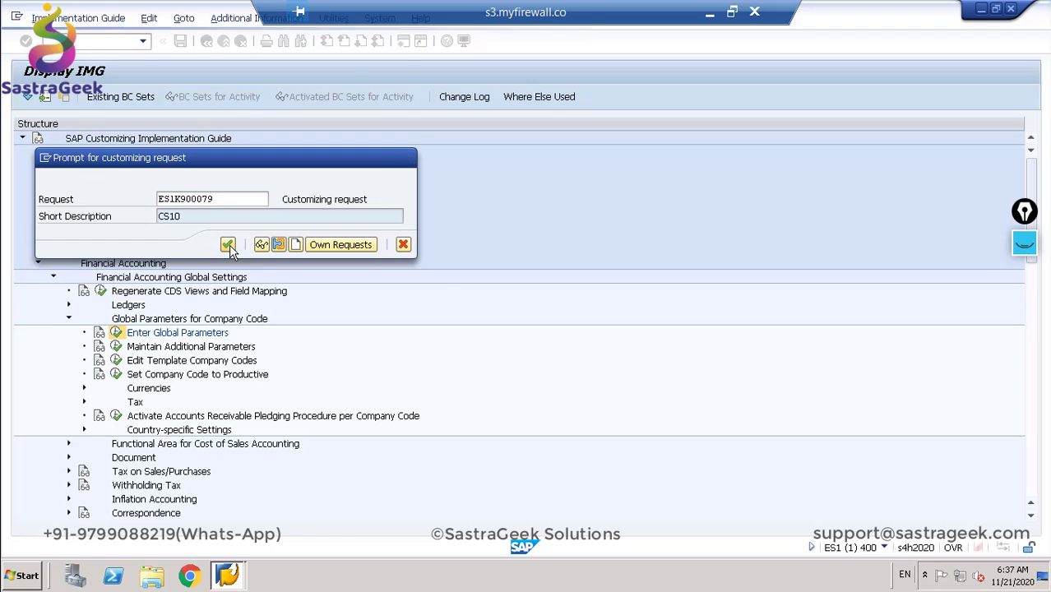
click(230, 245)
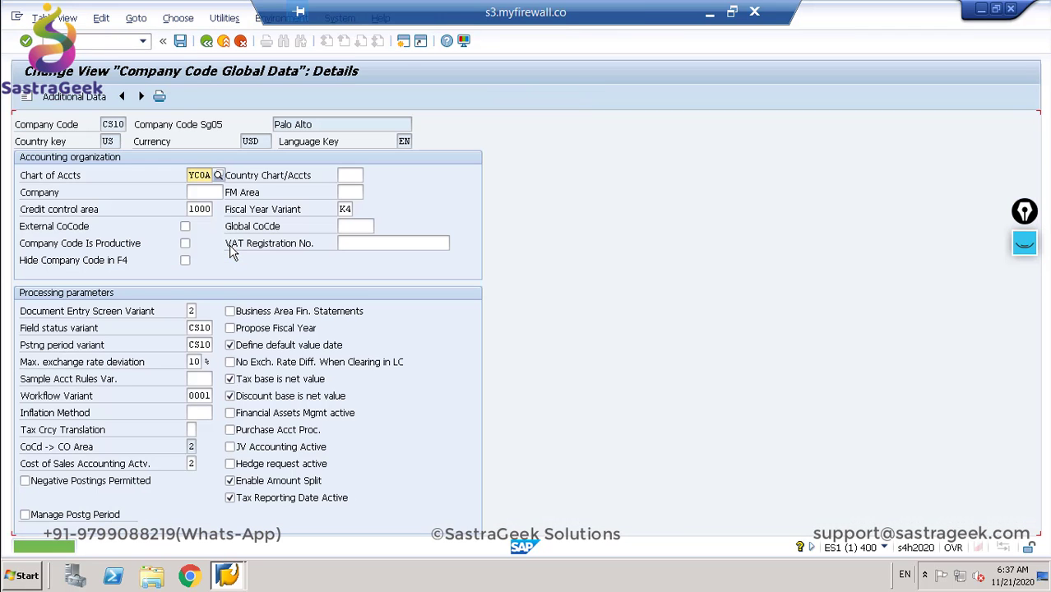
click(206, 42)
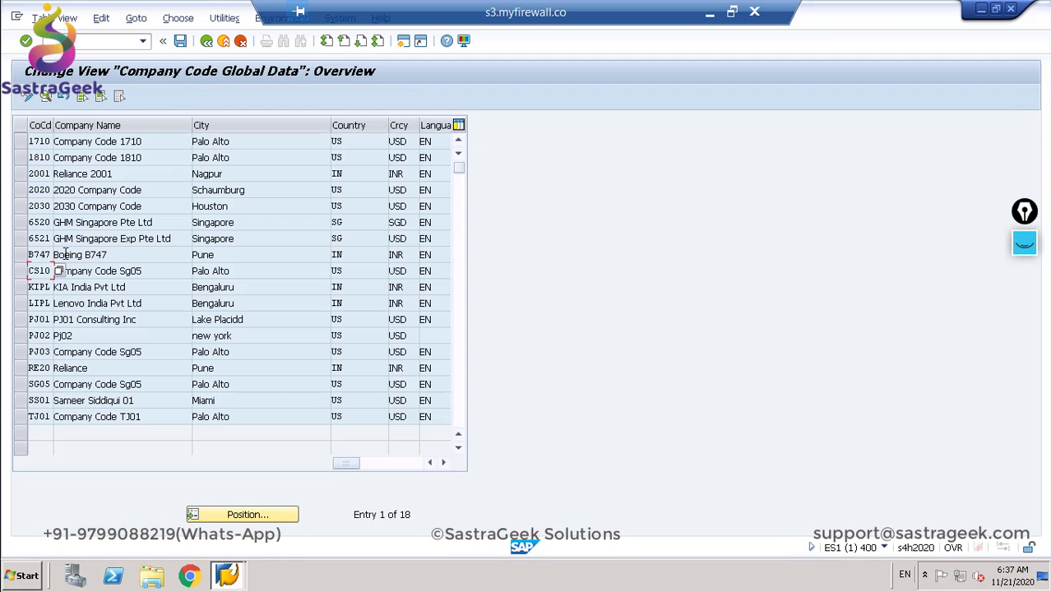
click(206, 43)
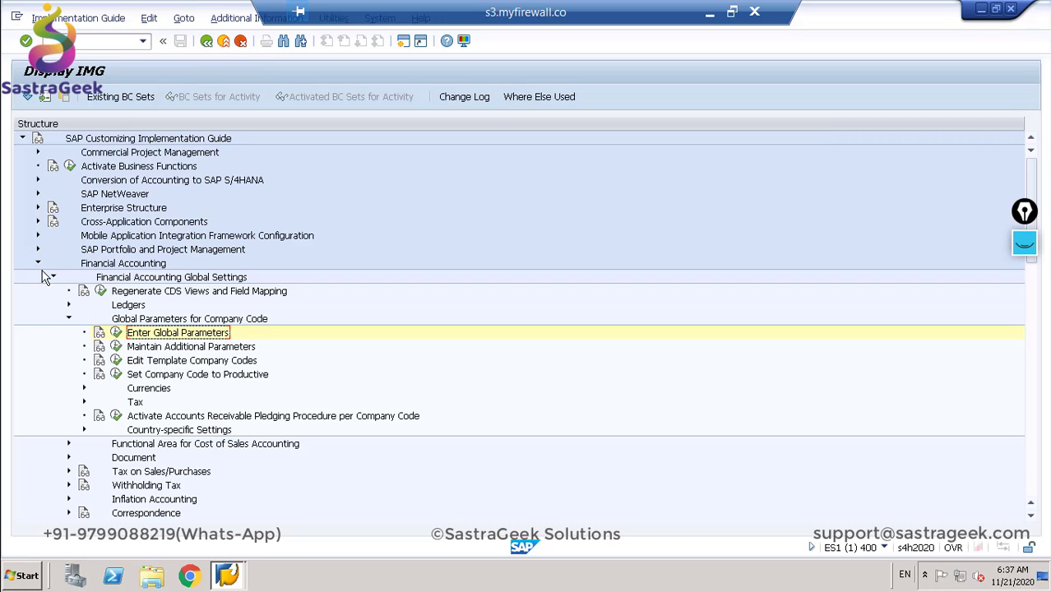
Step: Check the chart of accounts assigned to company code CS10 under General Ledger Accounting, G/L Accounts, Preparations, and return to the IMG structure
click(69, 320)
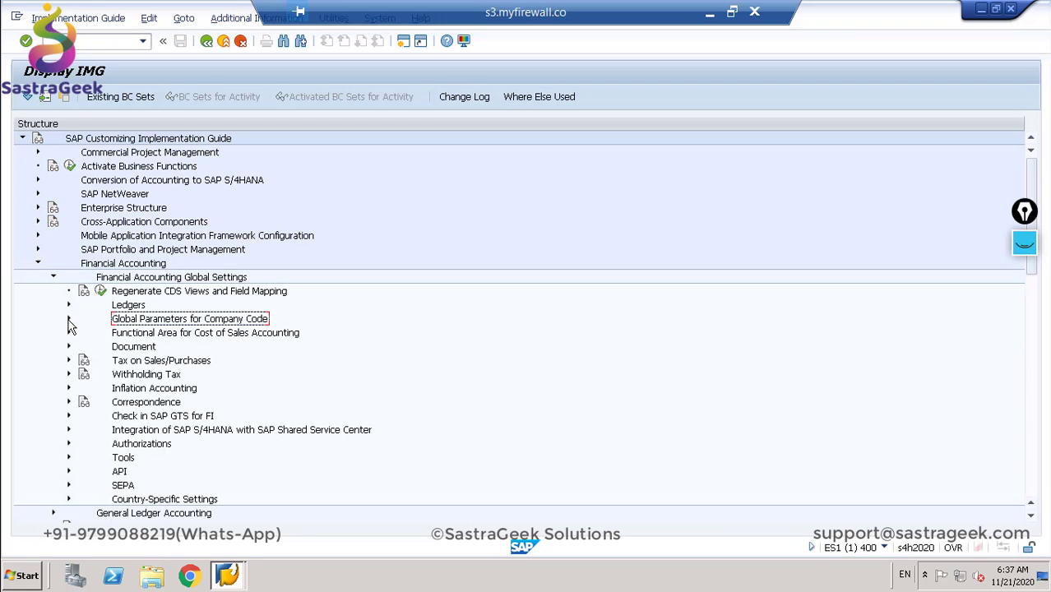
click(53, 278)
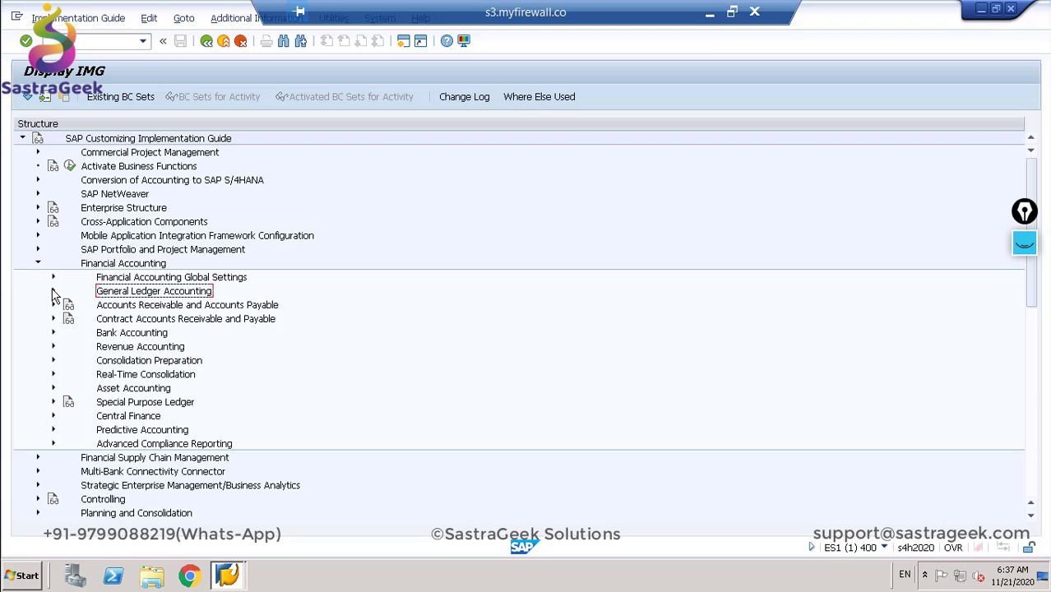
click(54, 292)
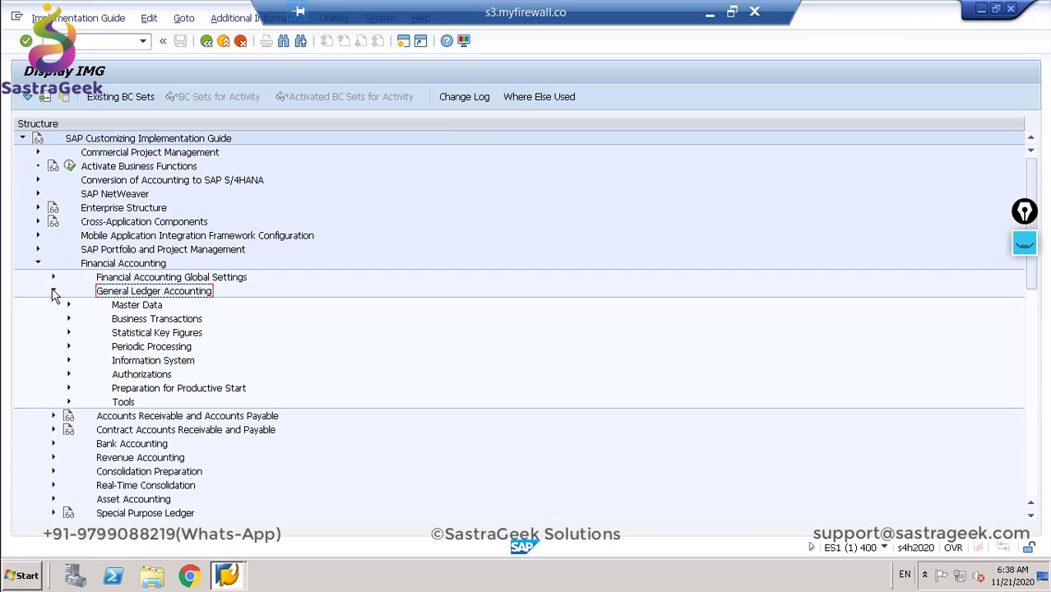
click(68, 305)
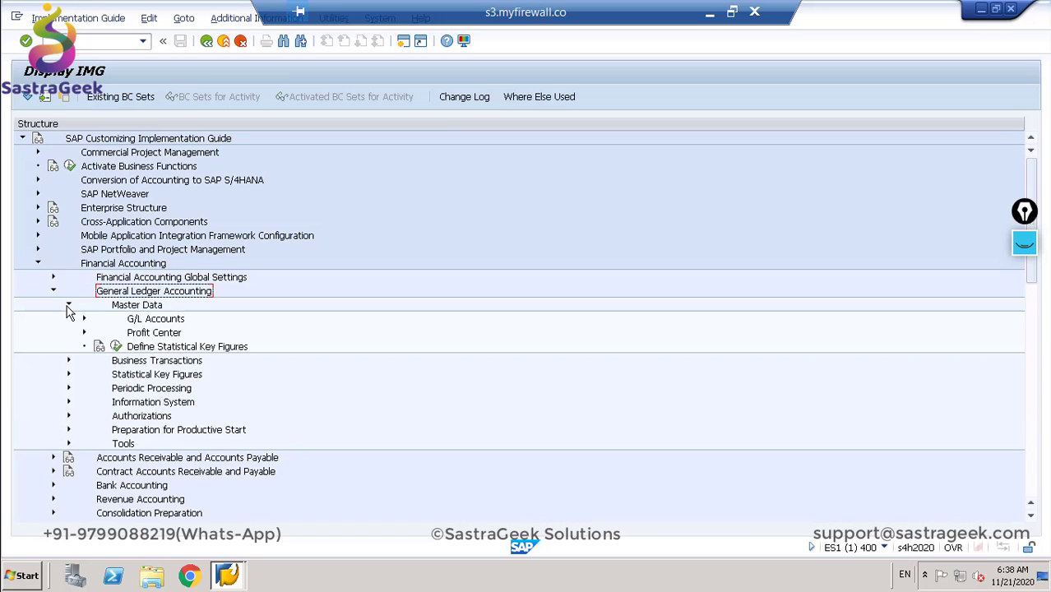
click(84, 319)
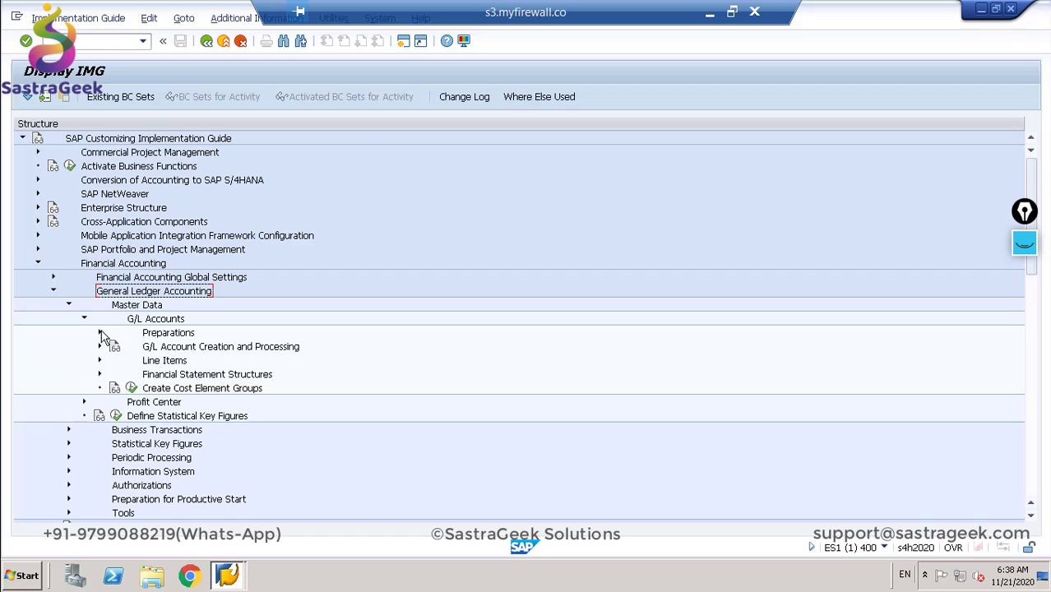
click(100, 333)
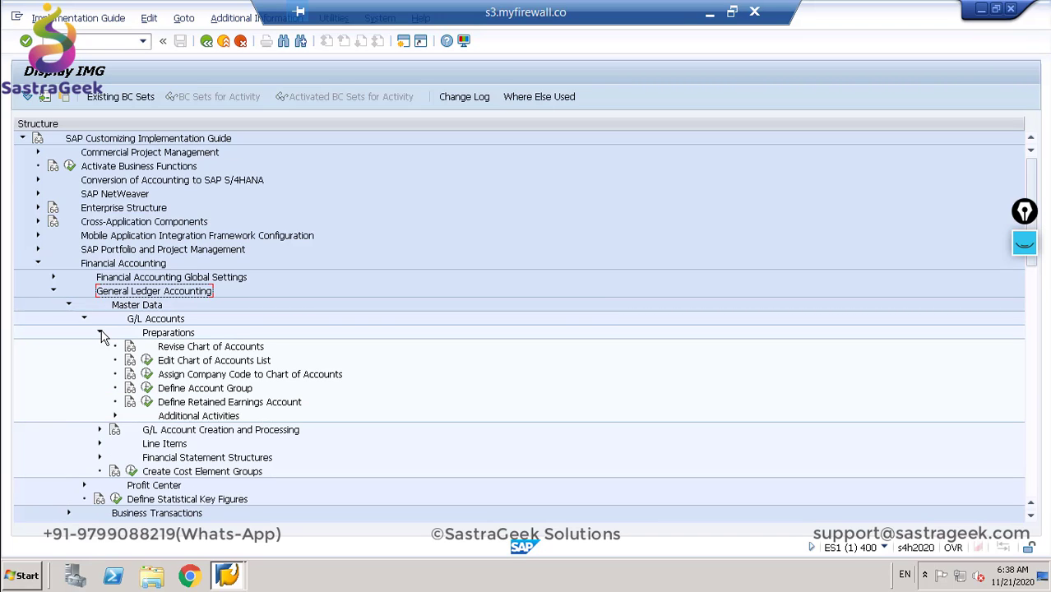
click(147, 374)
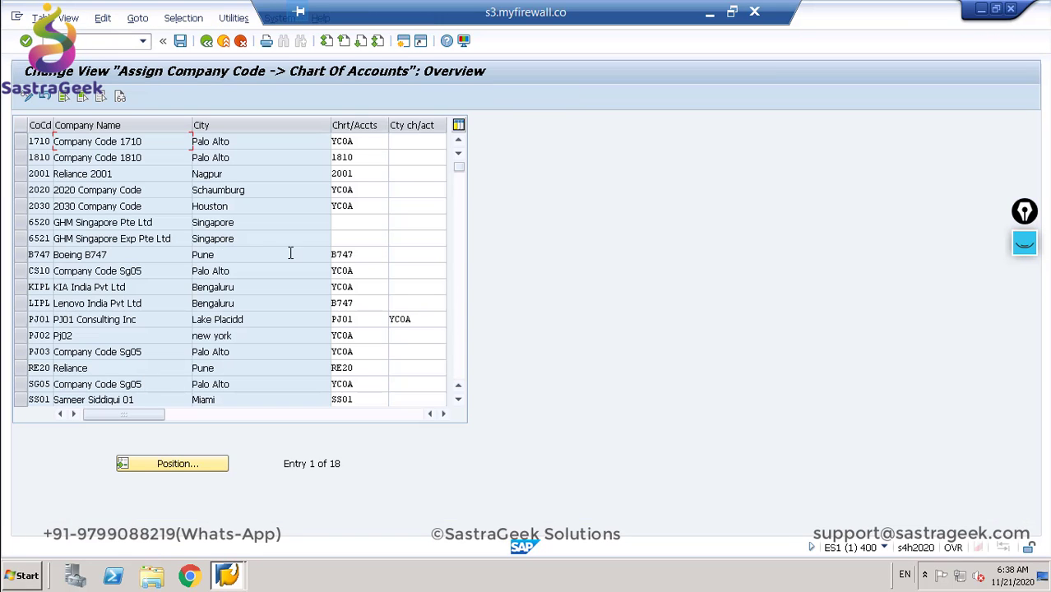
click(207, 41)
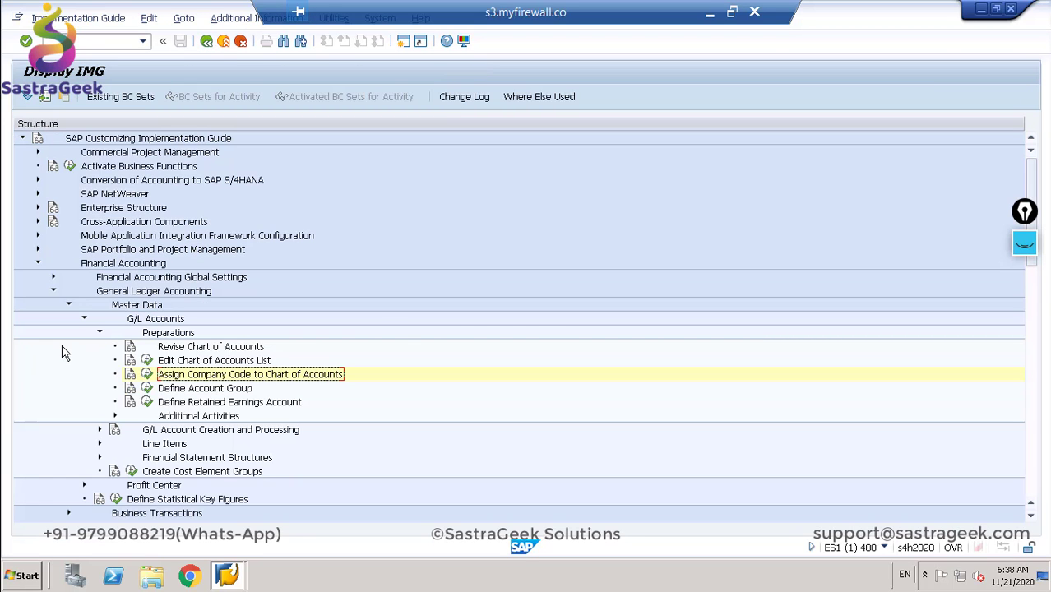
Step: Under G/L Account Creation and Processing, open Create G/L Accounts with Reference and display the accounts of company code CS10 with reference 1710
click(100, 332)
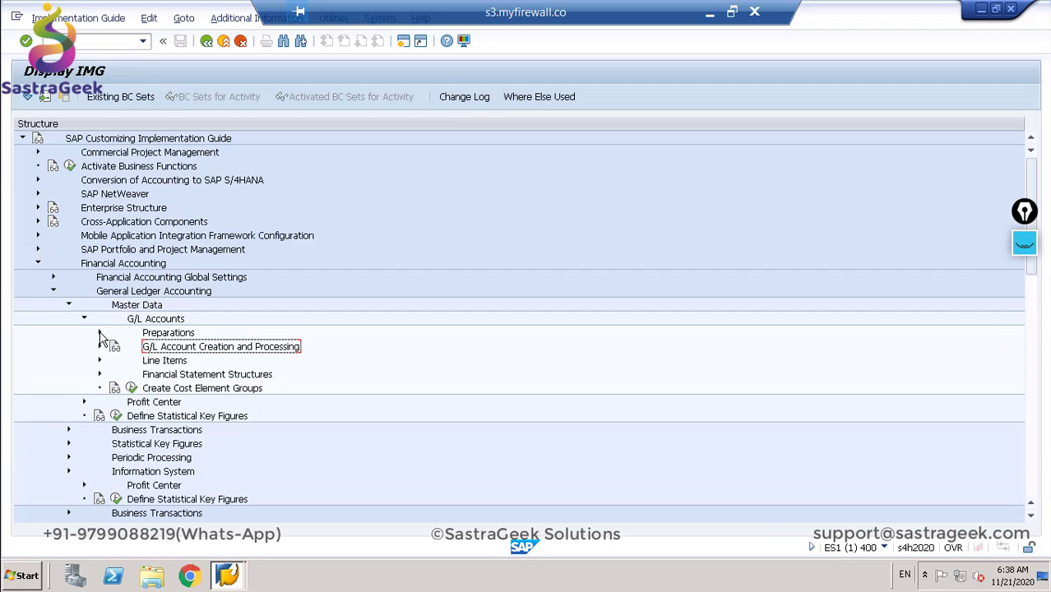
click(99, 346)
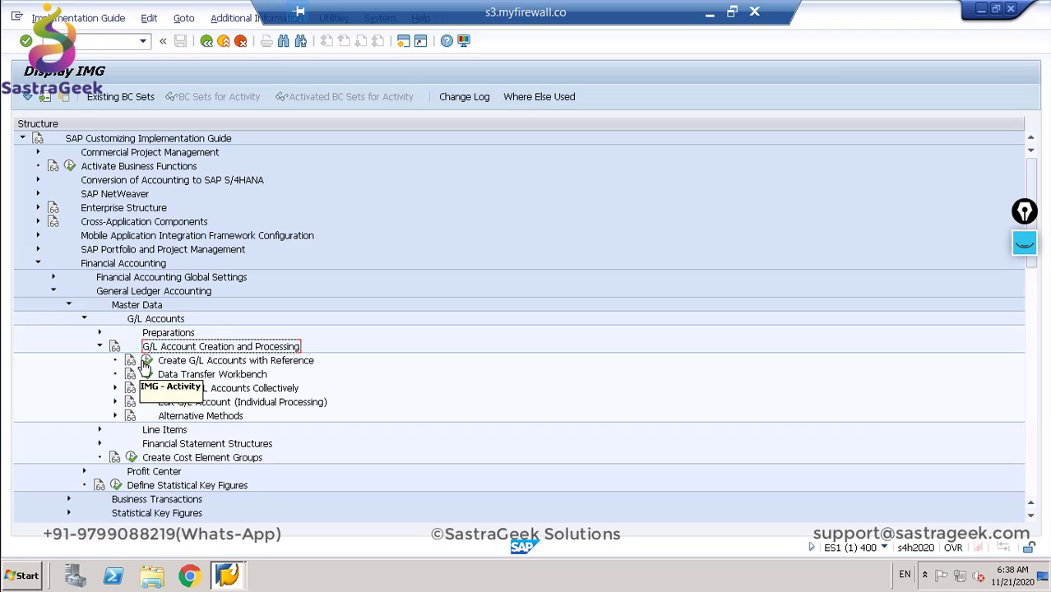
click(145, 362)
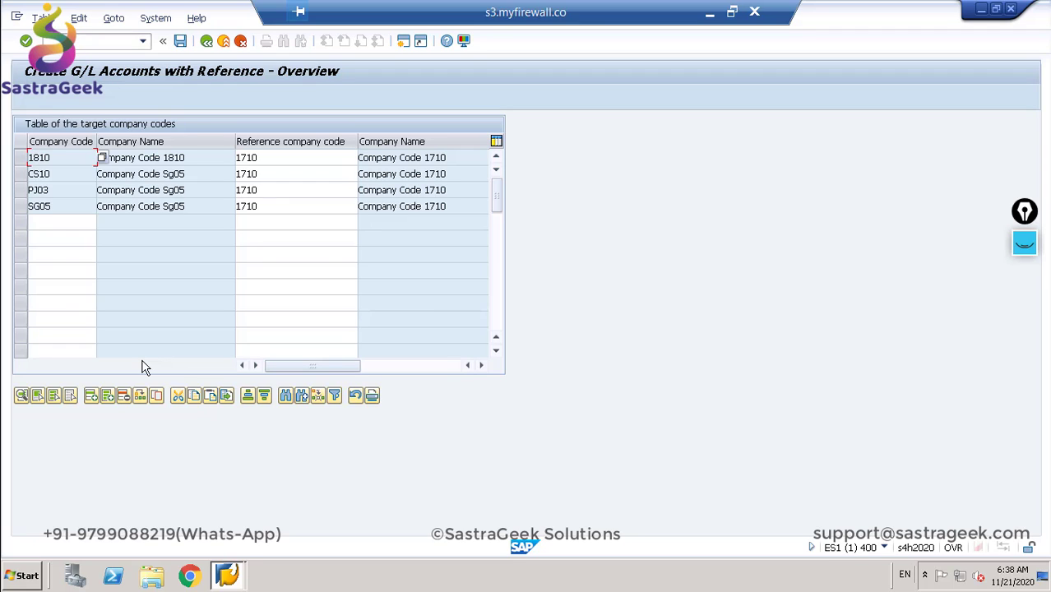
click(39, 222)
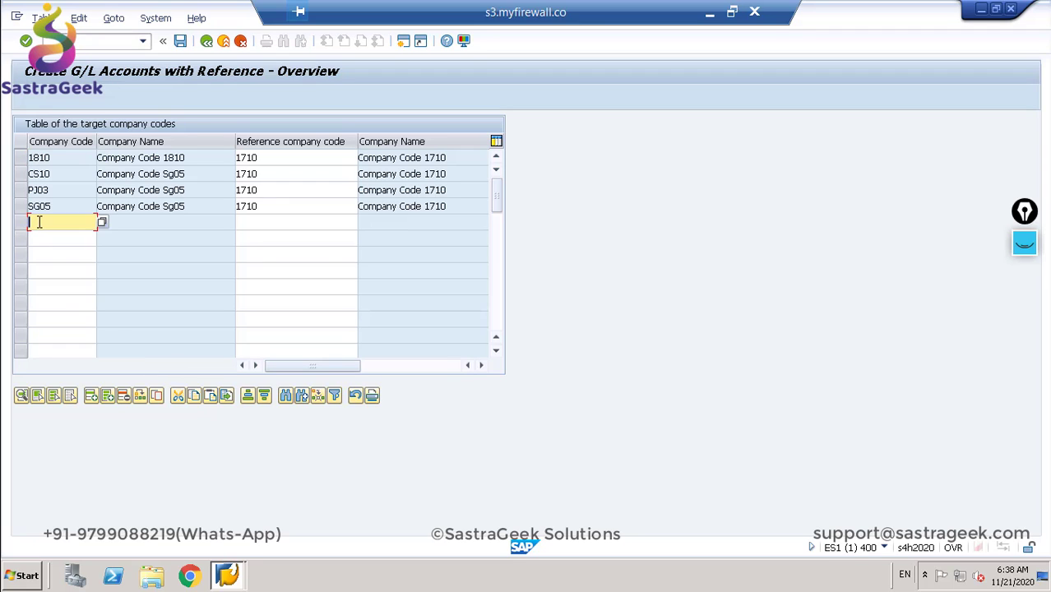
click(23, 174)
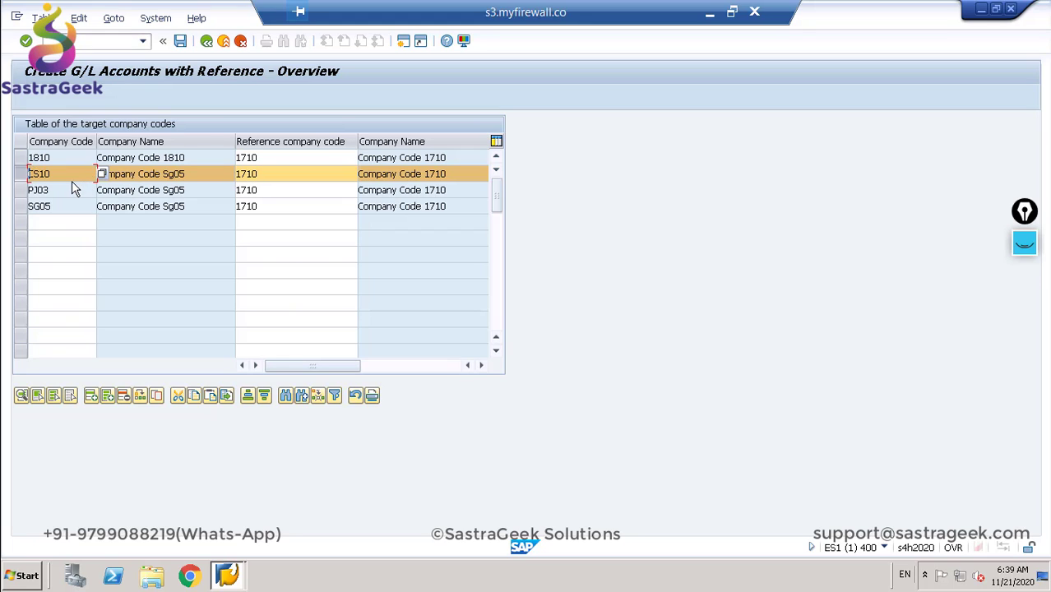
click(22, 175)
click(23, 175)
click(22, 397)
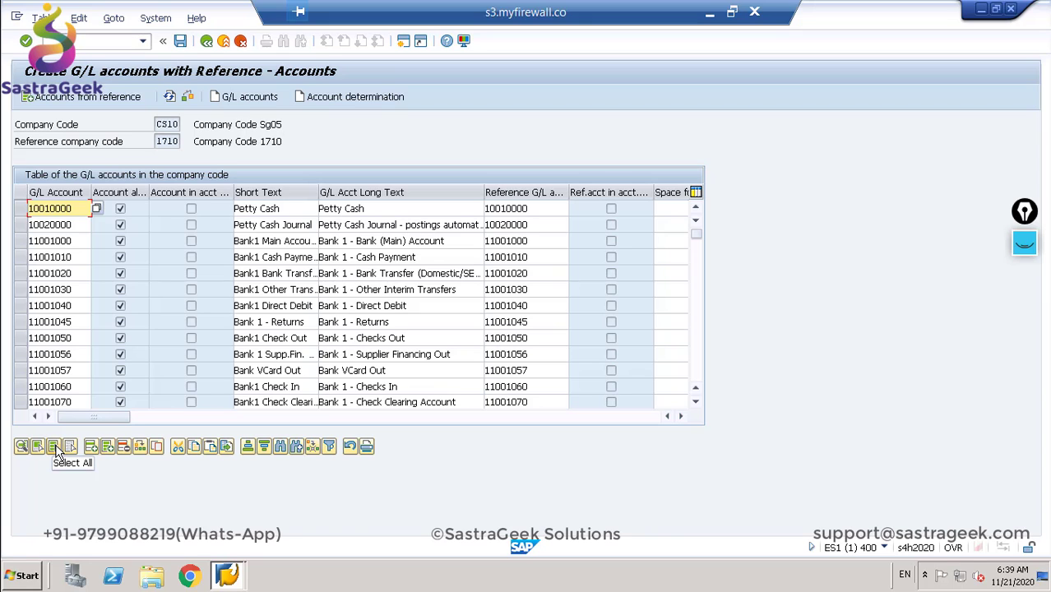
Step: Create all listed G/L accounts in company code CS10 from the reference company code and review the message log
click(55, 446)
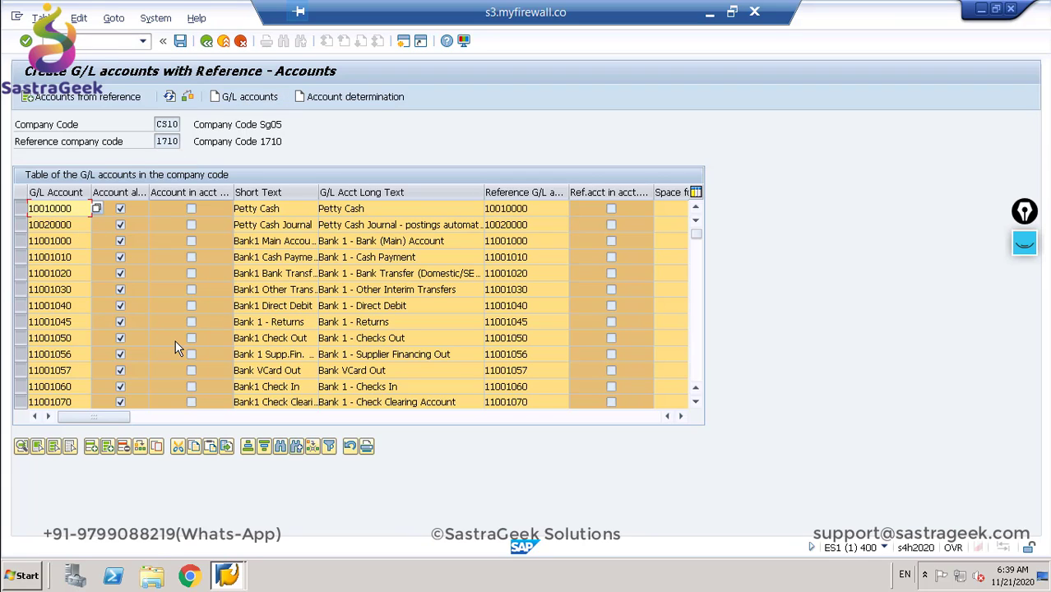
click(223, 97)
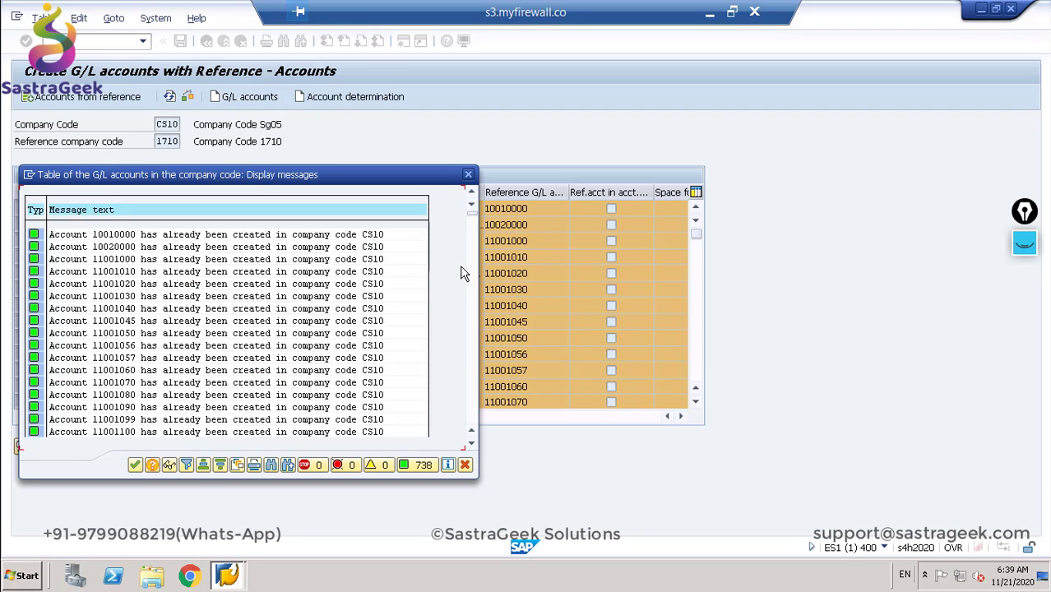
scroll(474, 273, down, 10)
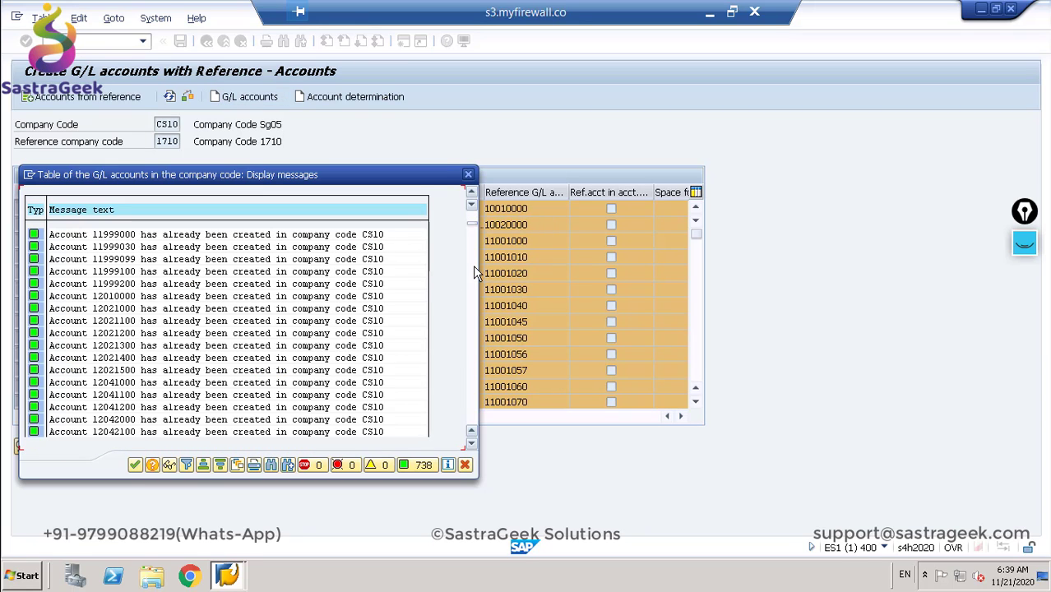
scroll(467, 301, down, 5)
scroll(469, 301, down, 15)
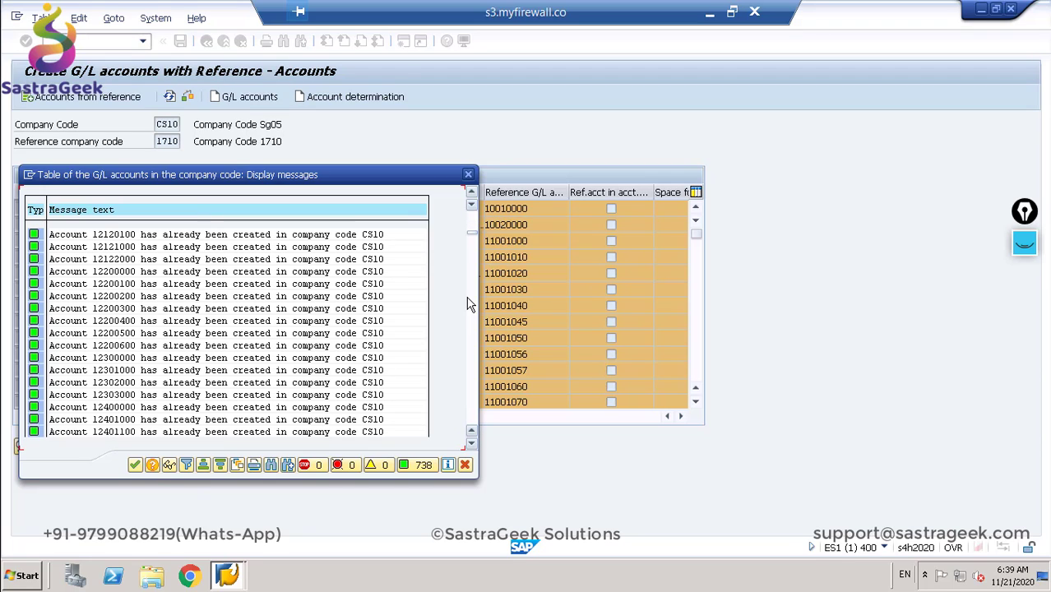
click(467, 175)
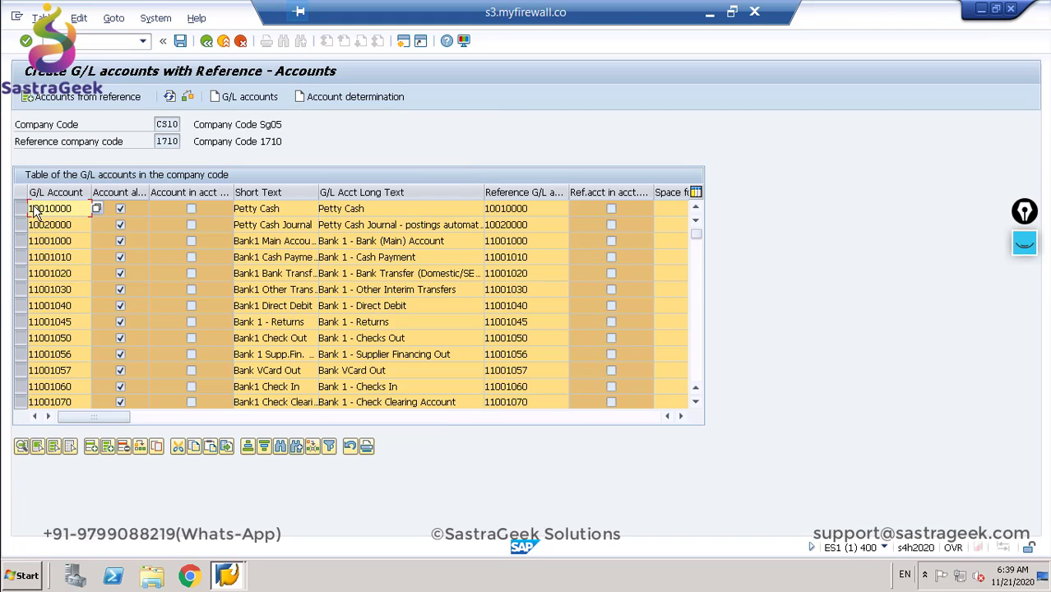
Step: With all G/L accounts selected, create the account determination for company code CS10 and confirm the information messages
click(20, 211)
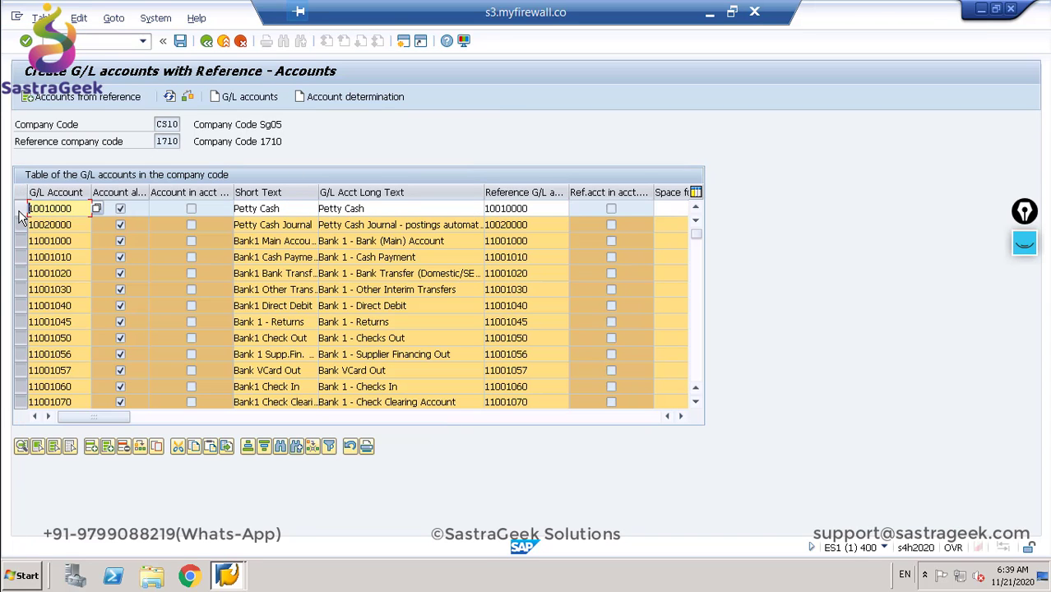
click(19, 211)
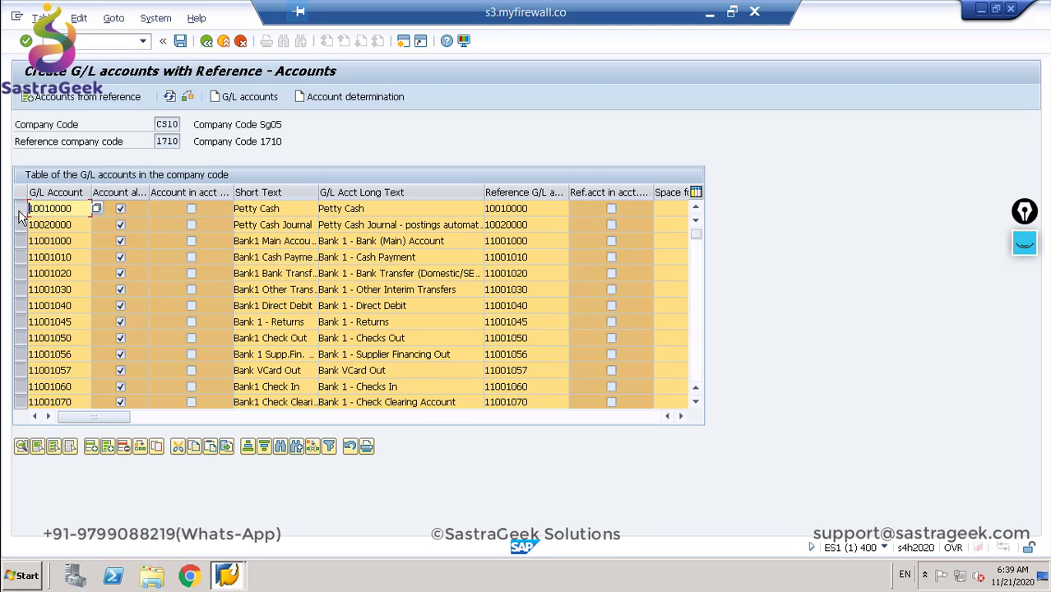
click(349, 98)
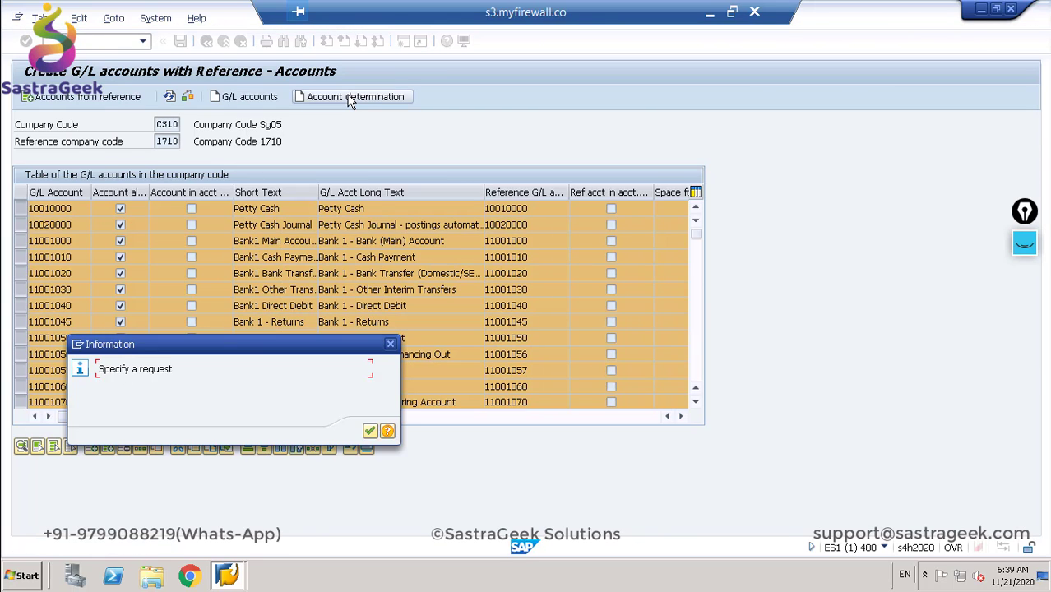
click(369, 432)
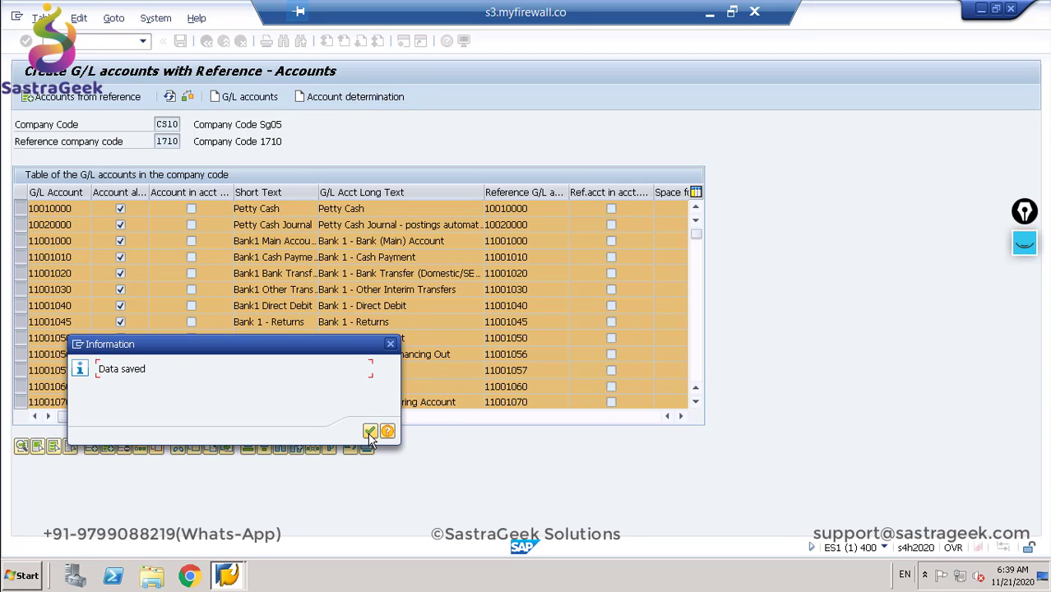
click(369, 432)
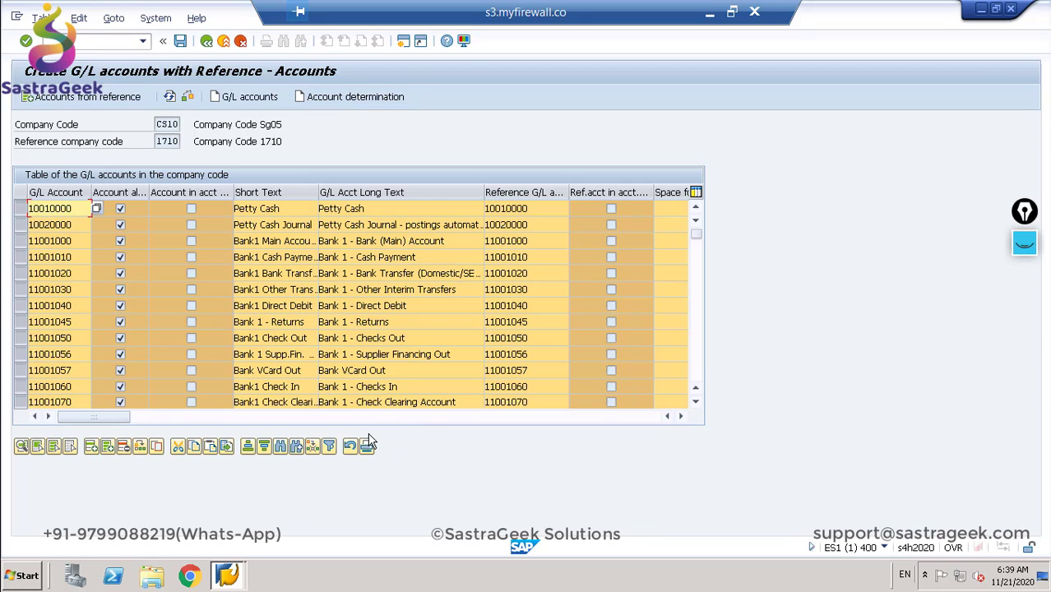
Step: Save the G/L account table for CS10 and return to the IMG structure
click(180, 41)
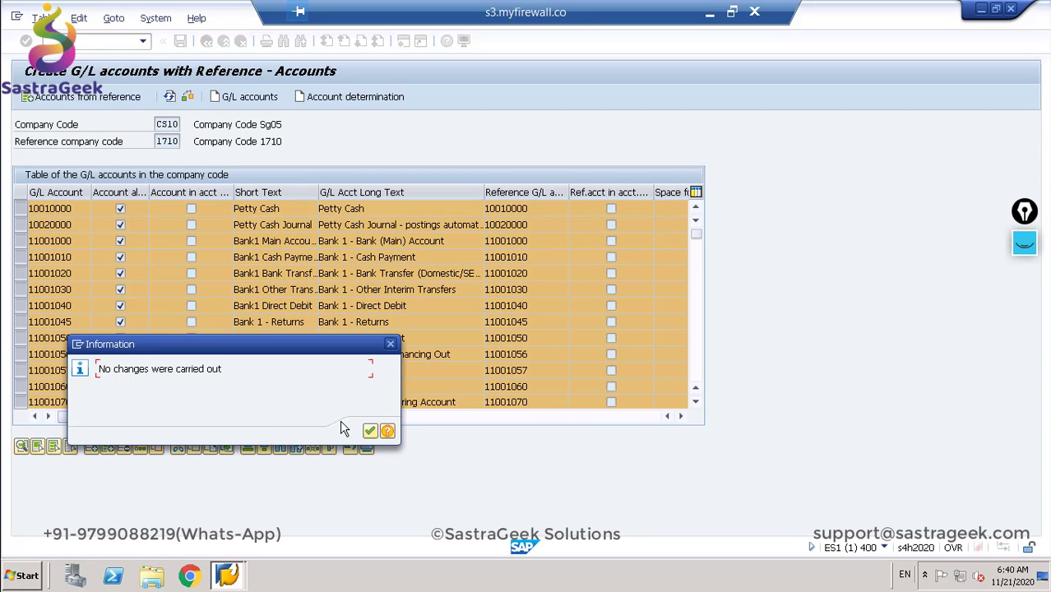
click(369, 431)
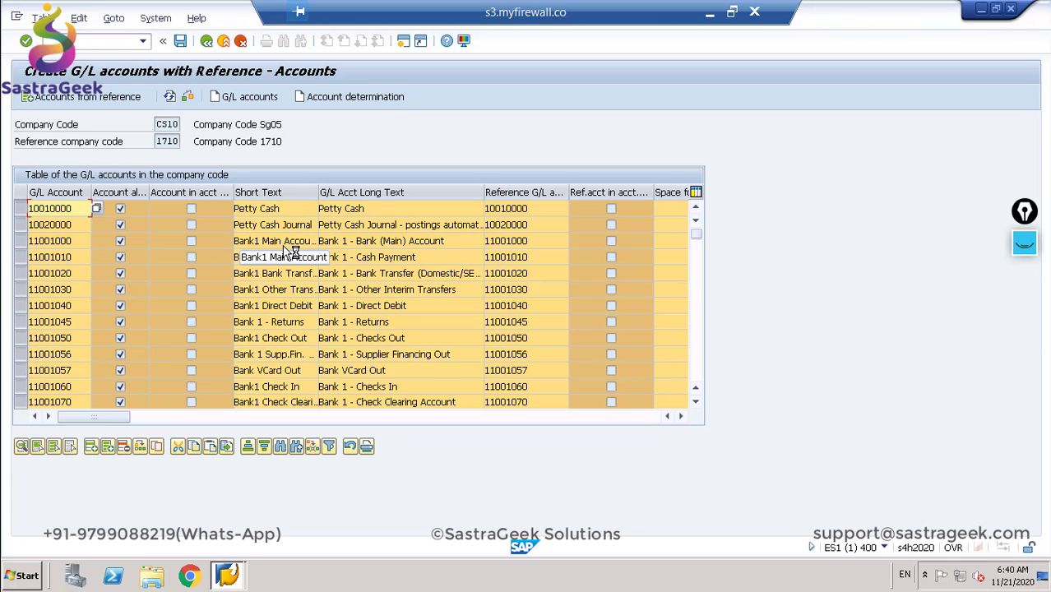
click(205, 41)
click(206, 41)
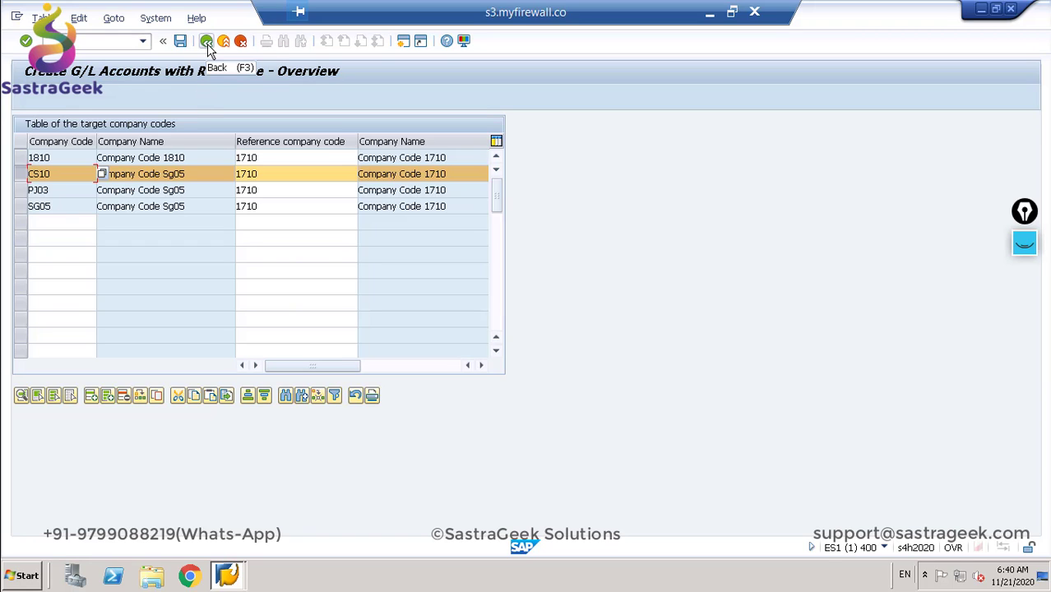
click(206, 41)
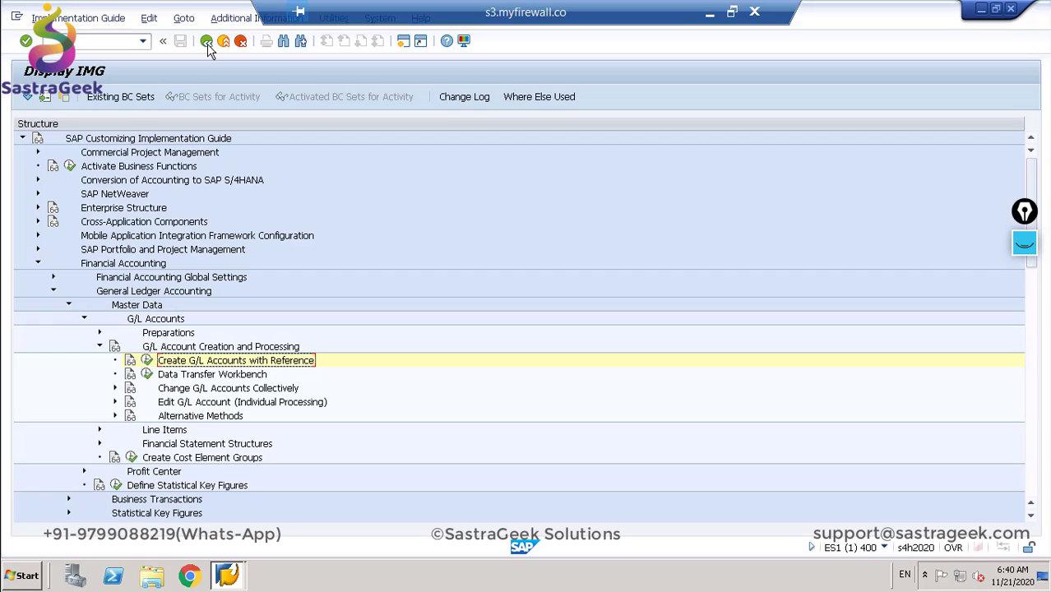
Step: Open Group Together Valuation Areas in Materials Management, under Valuation and Account Assignment, Account Determination Without Wizard
click(54, 293)
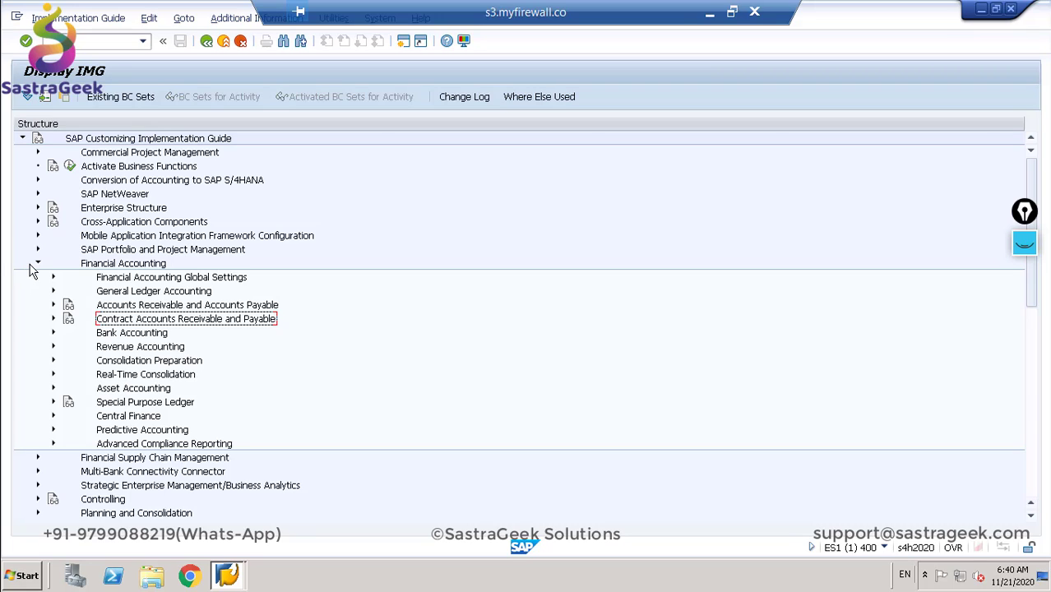
click(37, 265)
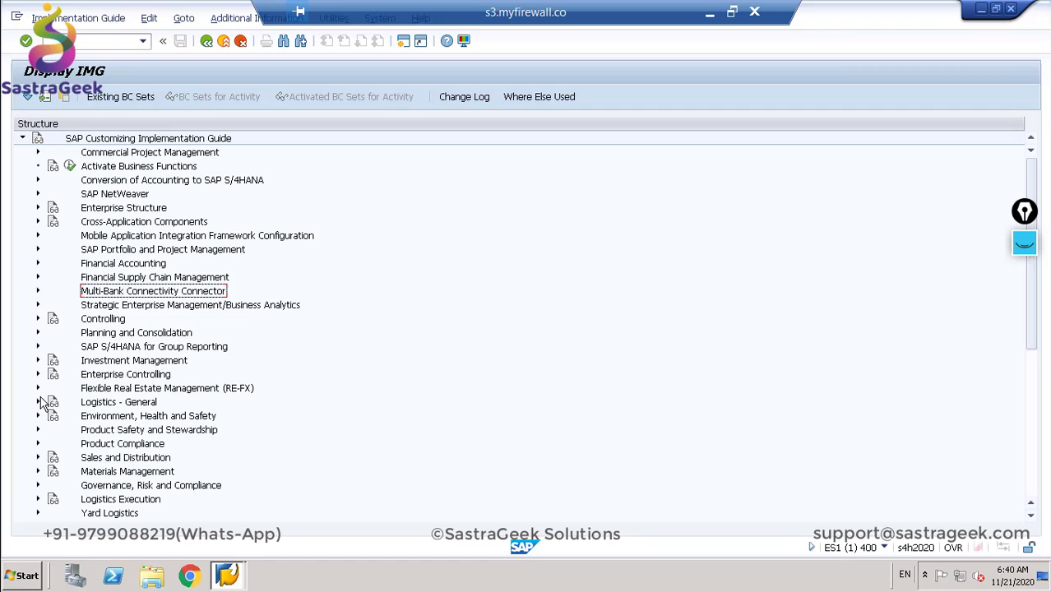
click(37, 471)
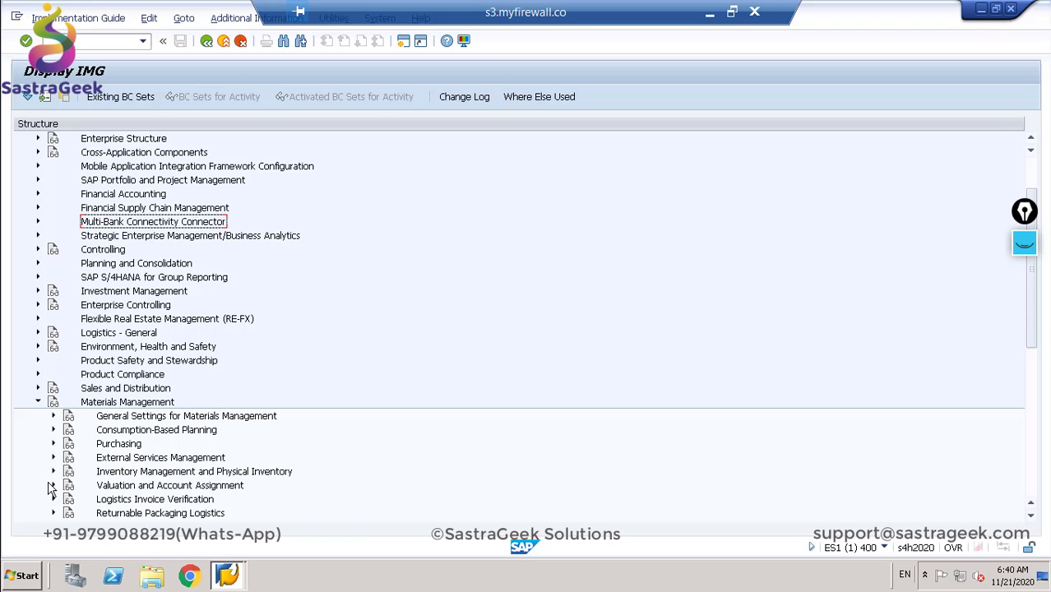
click(52, 485)
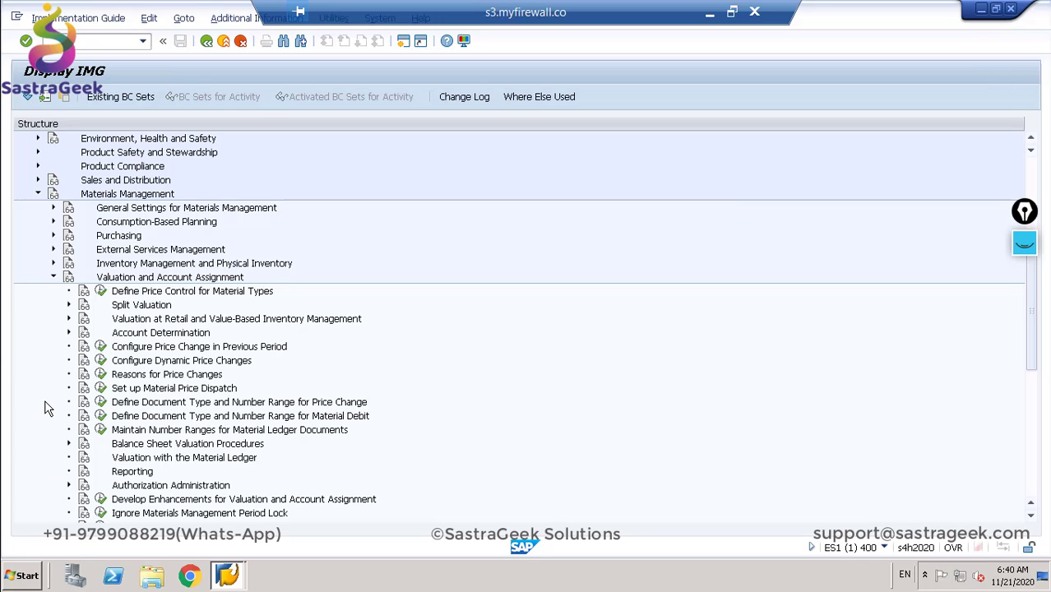
click(69, 333)
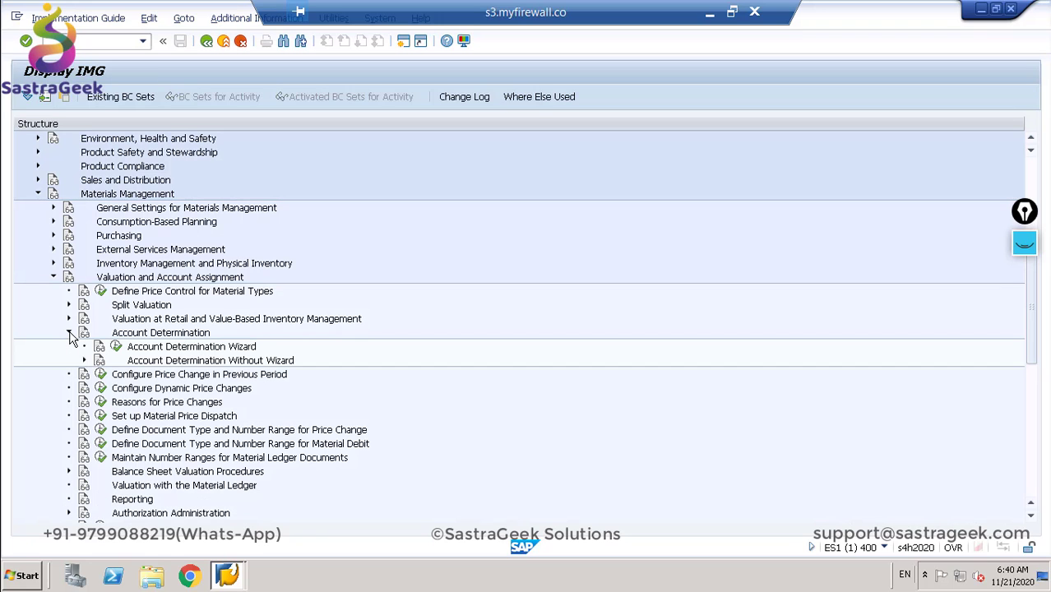
click(85, 360)
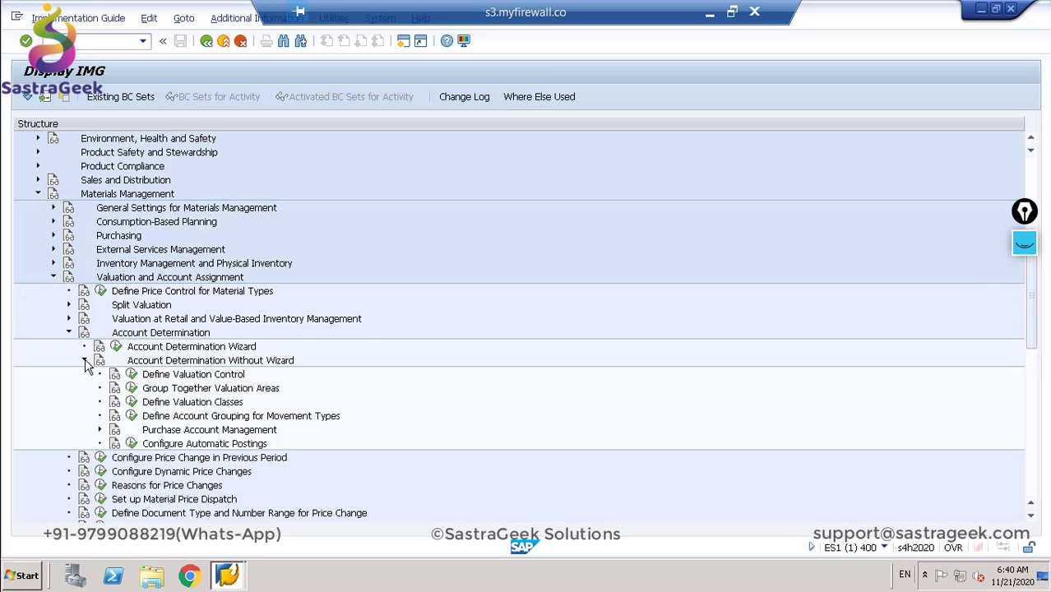
click(131, 389)
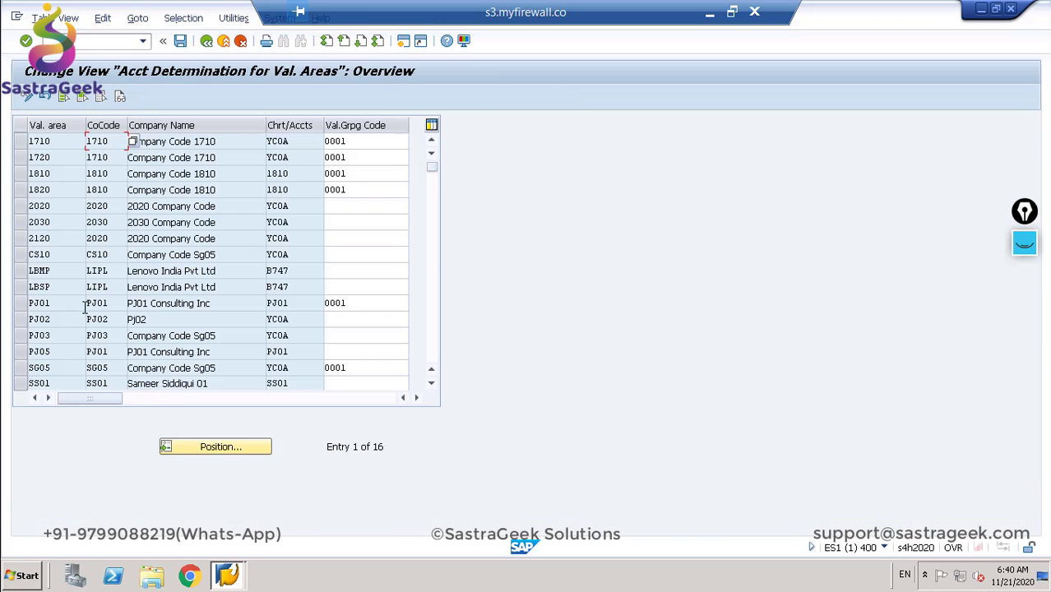
Step: Set the valuation grouping code of valuation area CS10 to 0001, copied from valuation area 1820
click(344, 255)
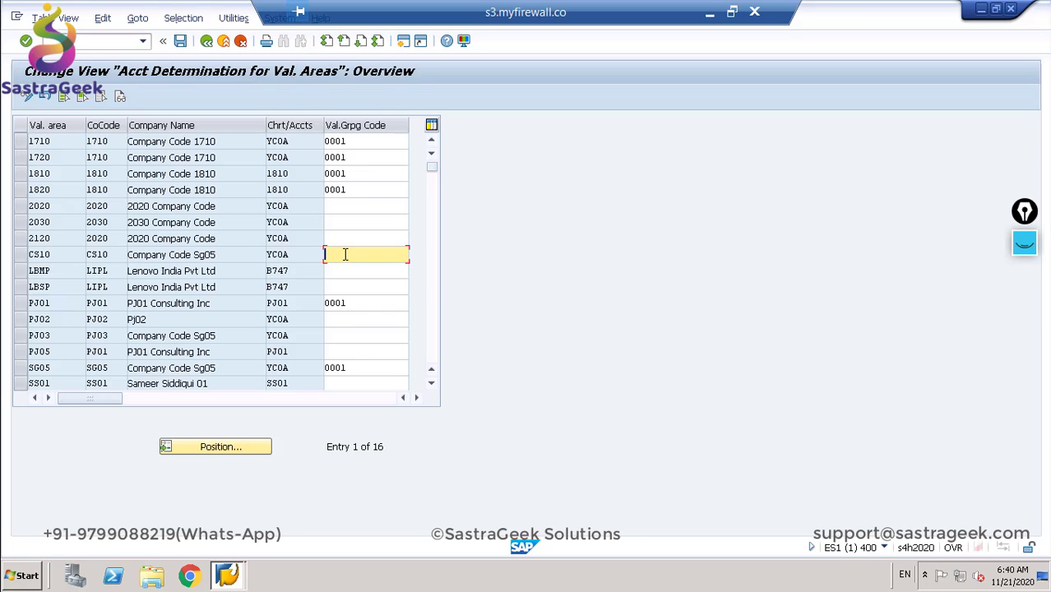
click(347, 189)
drag(347, 189, 321, 189)
key(ctrl+c)
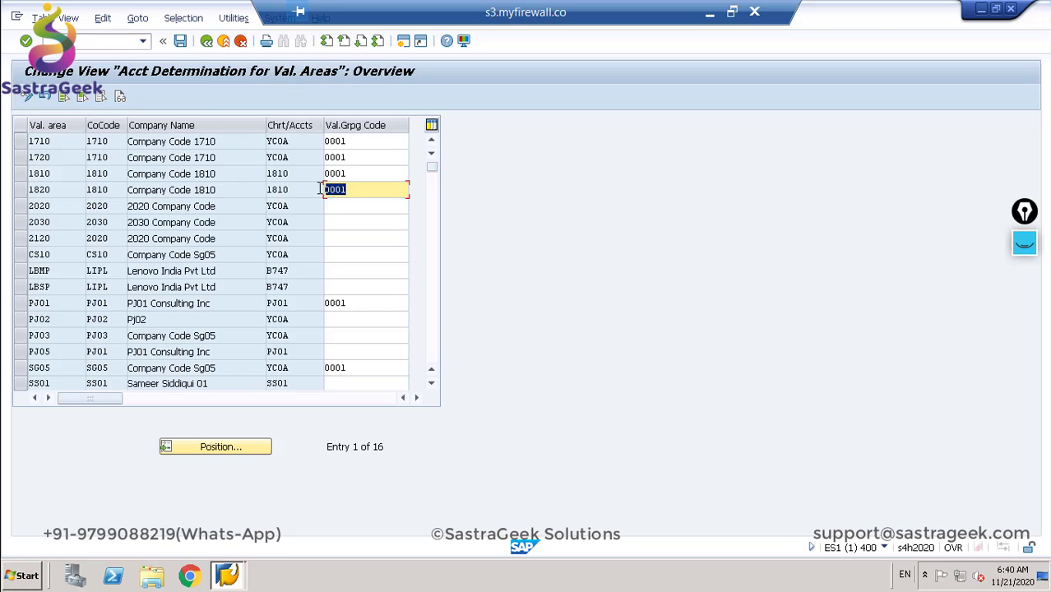
click(320, 189)
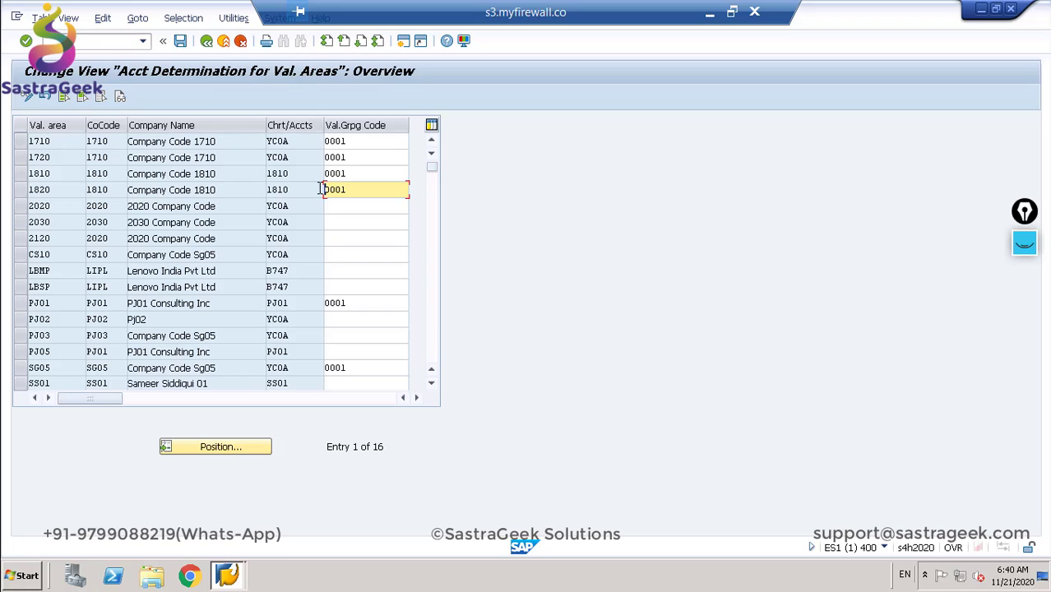
click(336, 254)
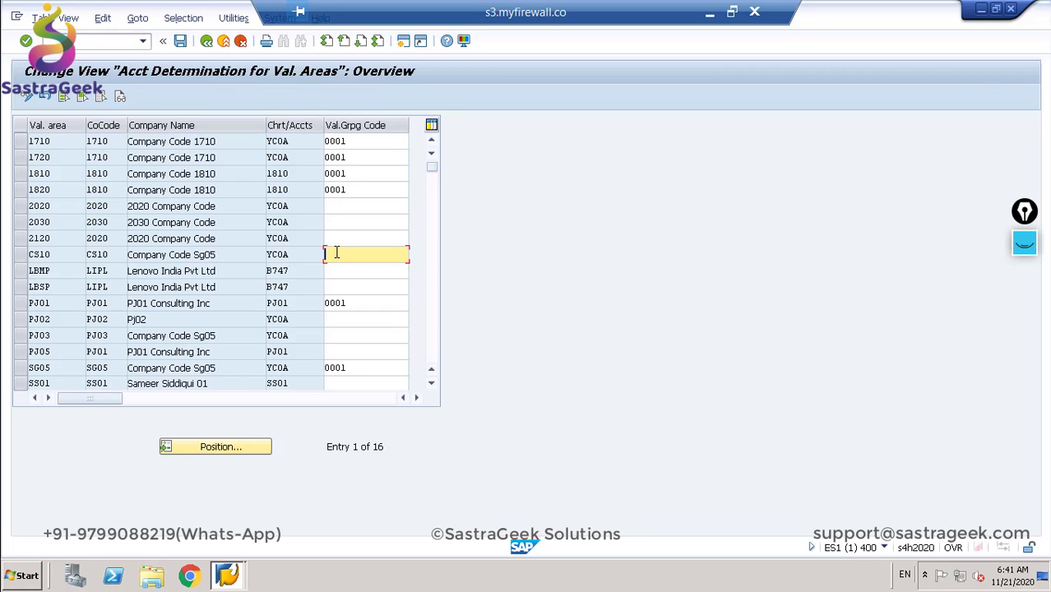
key(ctrl+v)
Step: Save the valuation grouping in the CS10 customizing request, return to the IMG structure and collapse Materials Management
click(182, 42)
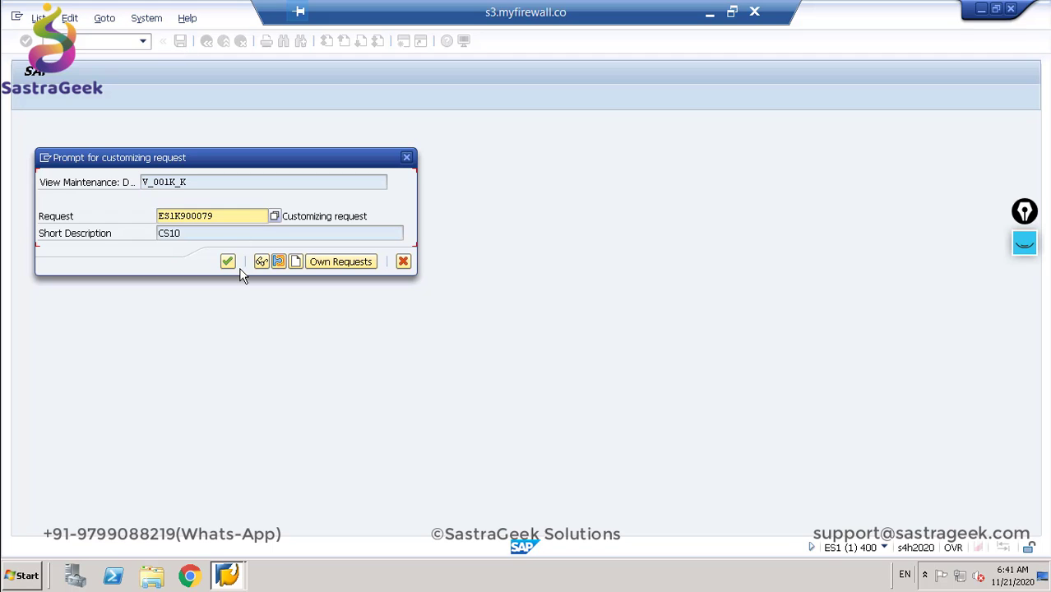
click(228, 262)
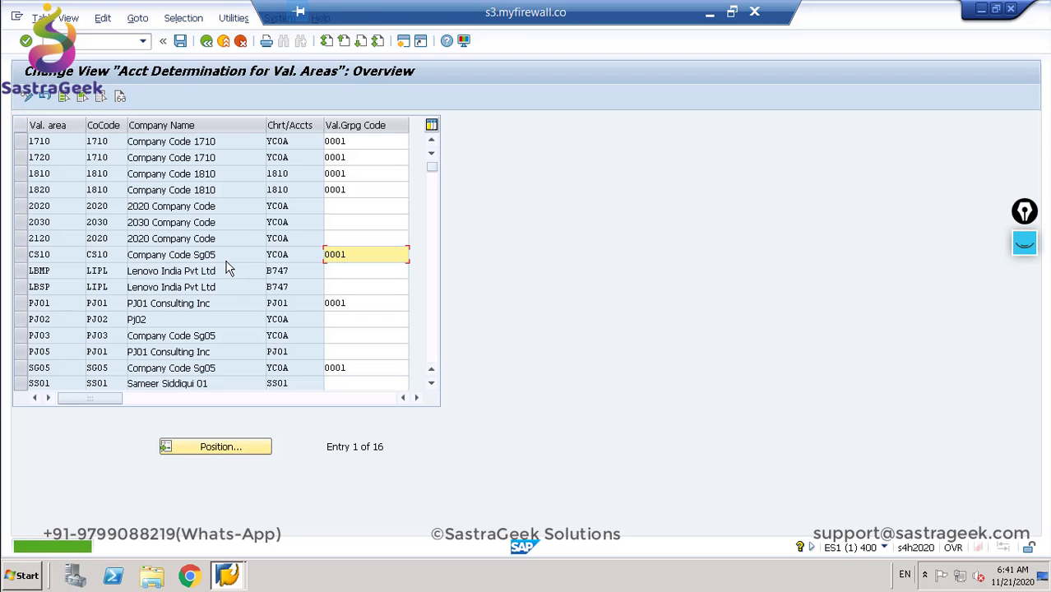
click(207, 43)
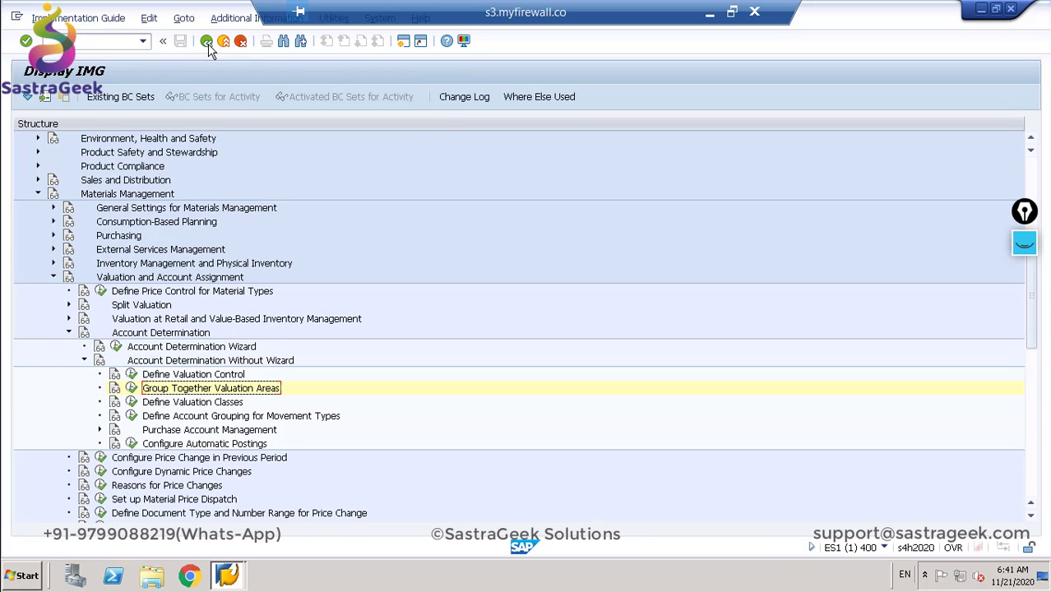
click(37, 195)
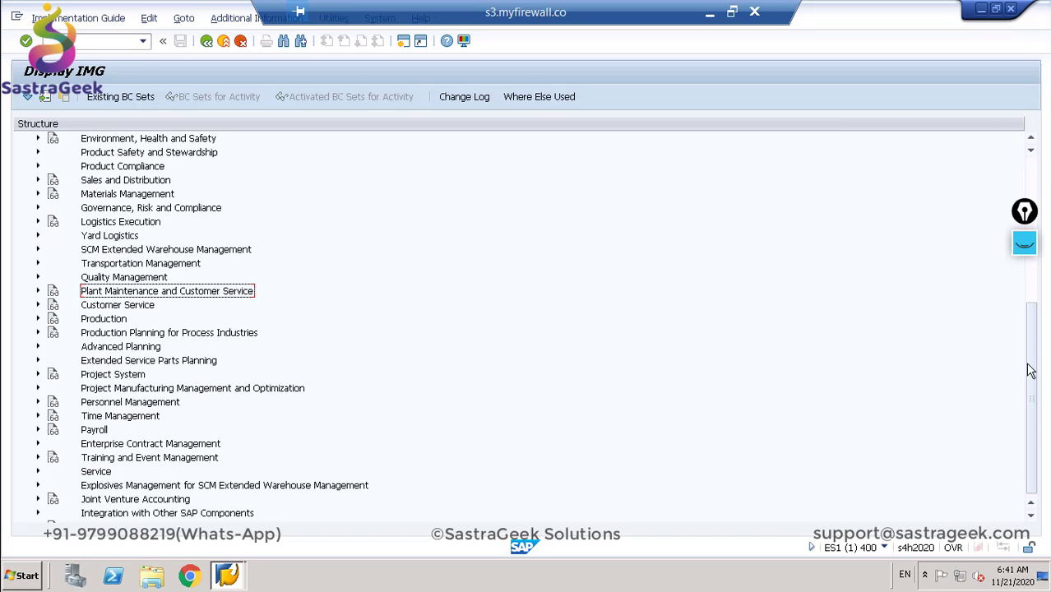
Step: Open Maintain Company Codes for Materials Management in the IMG under Logistics - General, Material Master, Basic Settings
drag(1031, 369, 1036, 205)
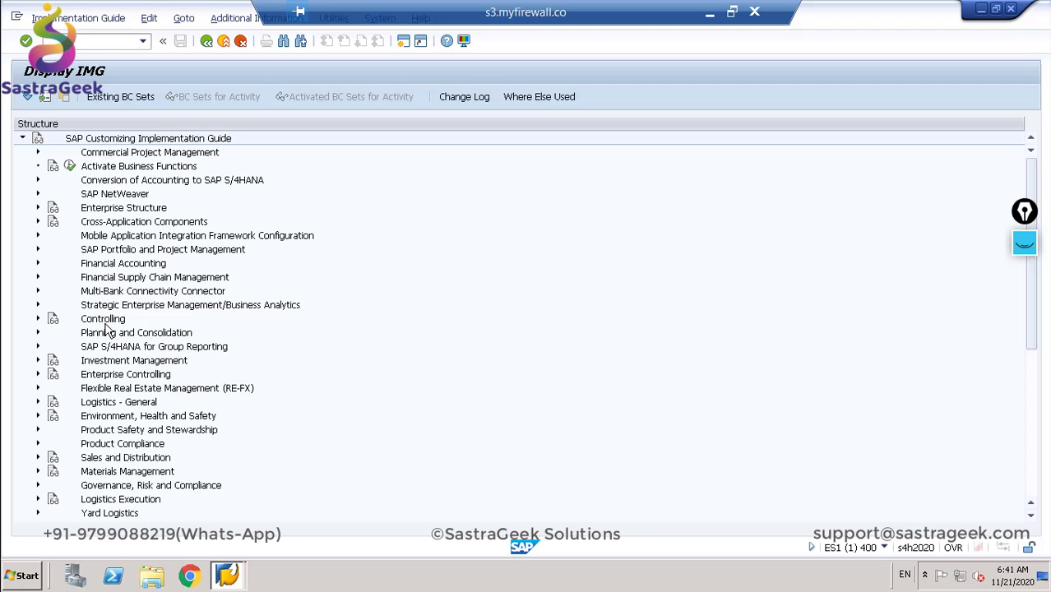
click(38, 402)
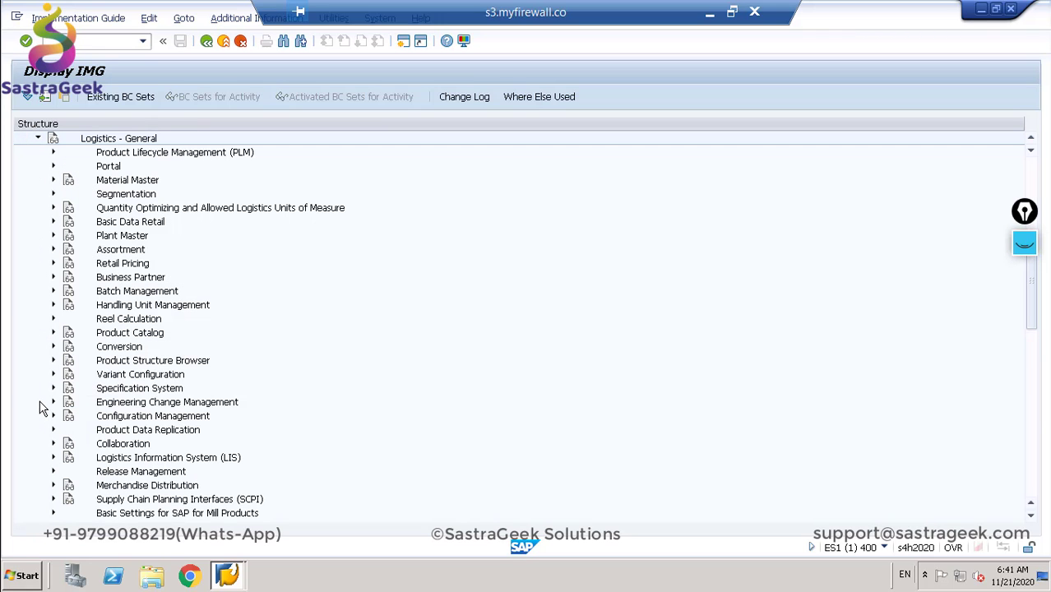
click(52, 181)
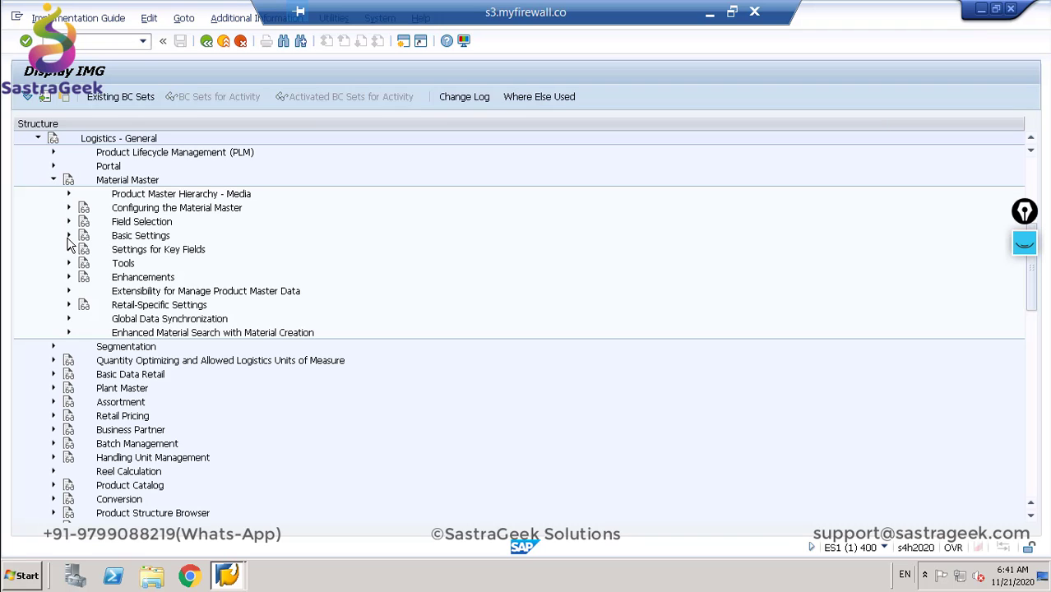
click(69, 236)
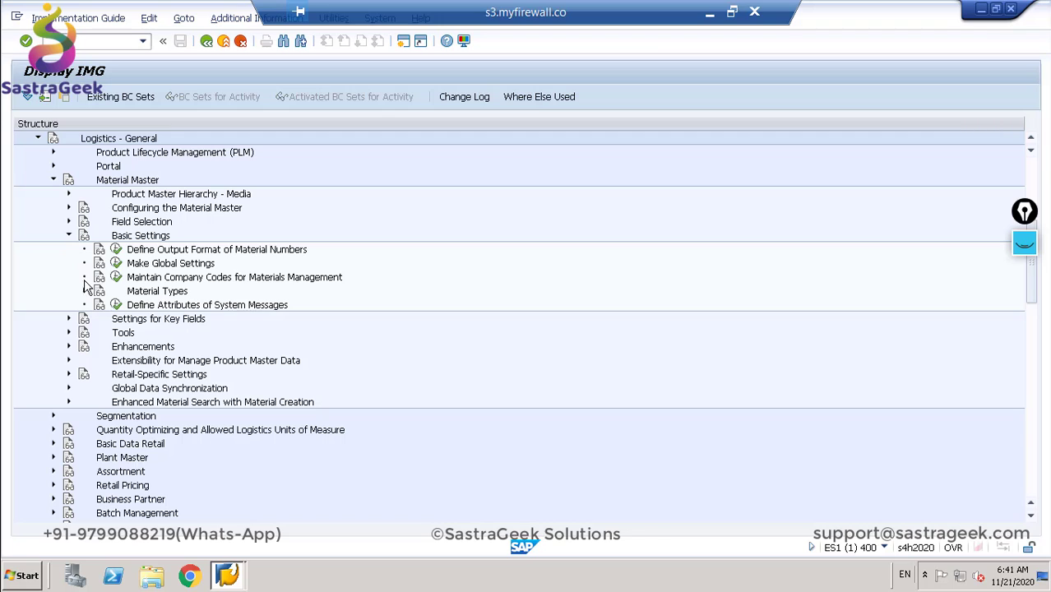
click(116, 278)
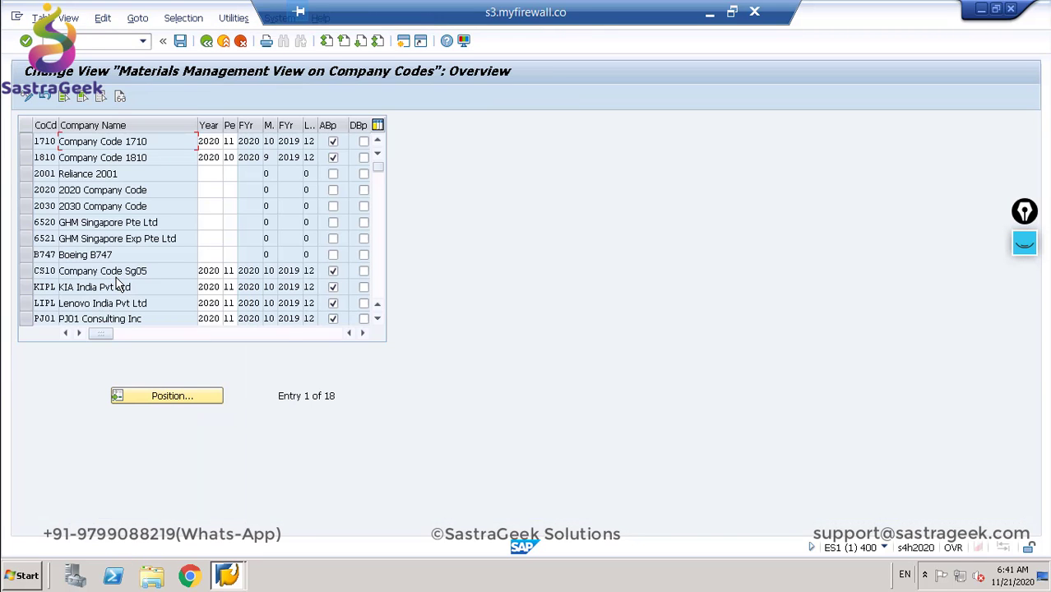
Step: Check the year and period maintained for company code CS10, return to the IMG structure and collapse Material Master
click(206, 273)
click(230, 271)
click(207, 41)
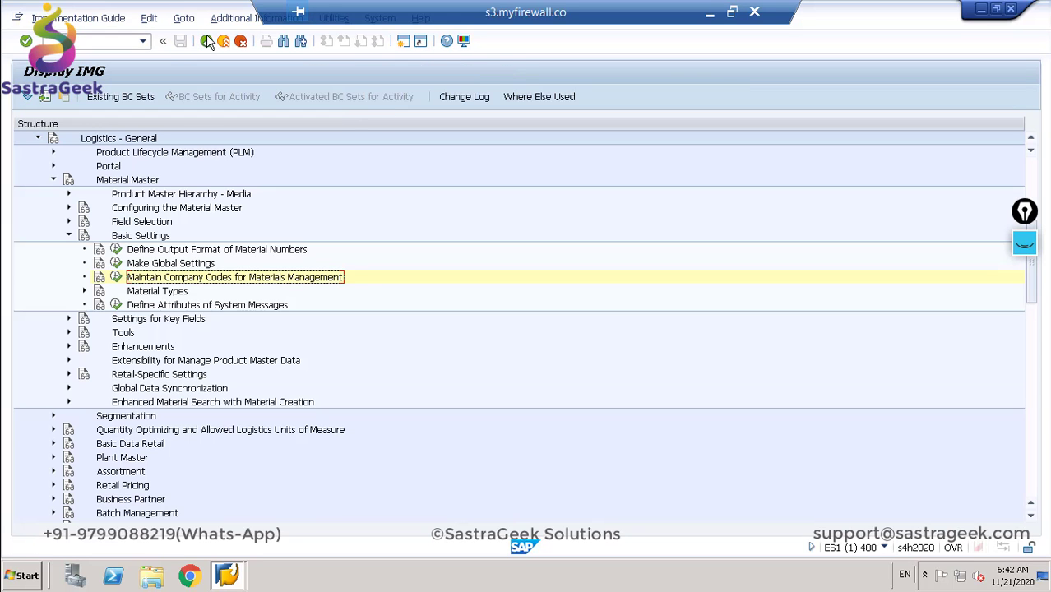
click(69, 235)
click(54, 181)
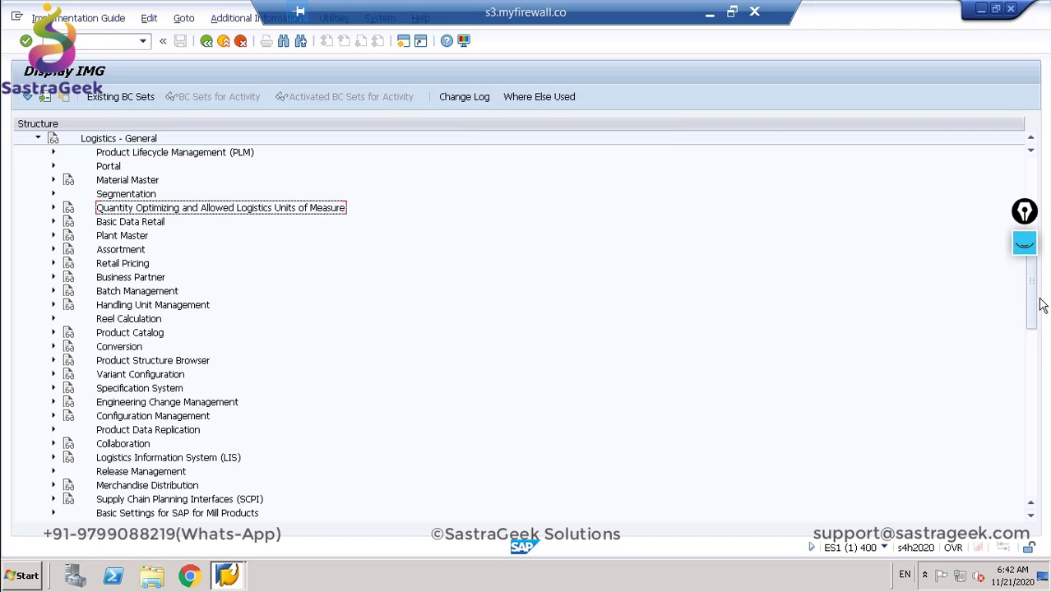
Step: Check CS10's ledger type in Assign Material Ledger Types to Valuation Area, under Controlling, Product Cost Controlling, Actual Costing/Material Ledger
drag(1032, 304, 1038, 220)
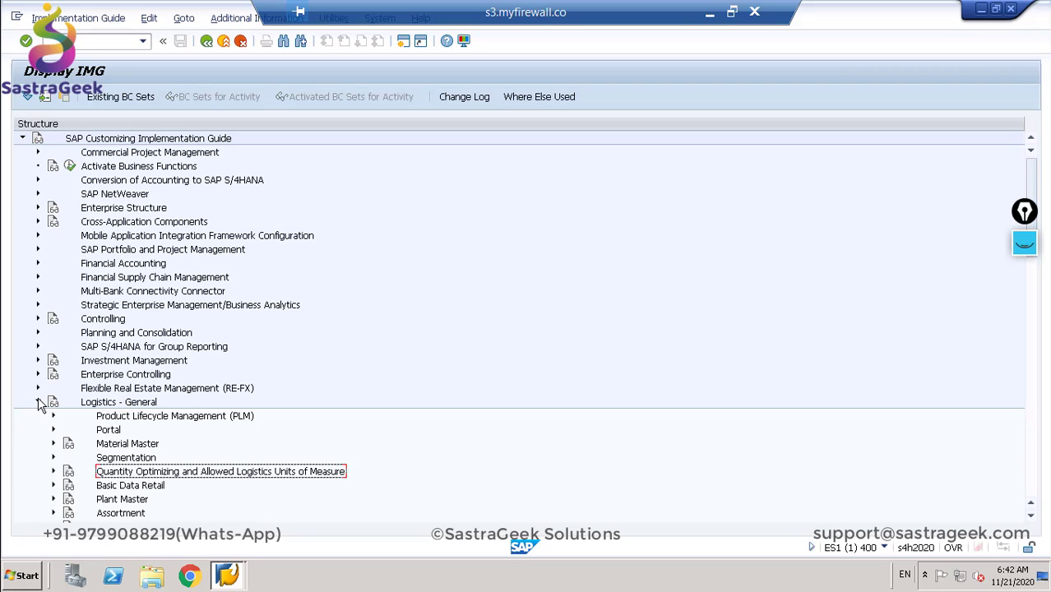
click(37, 320)
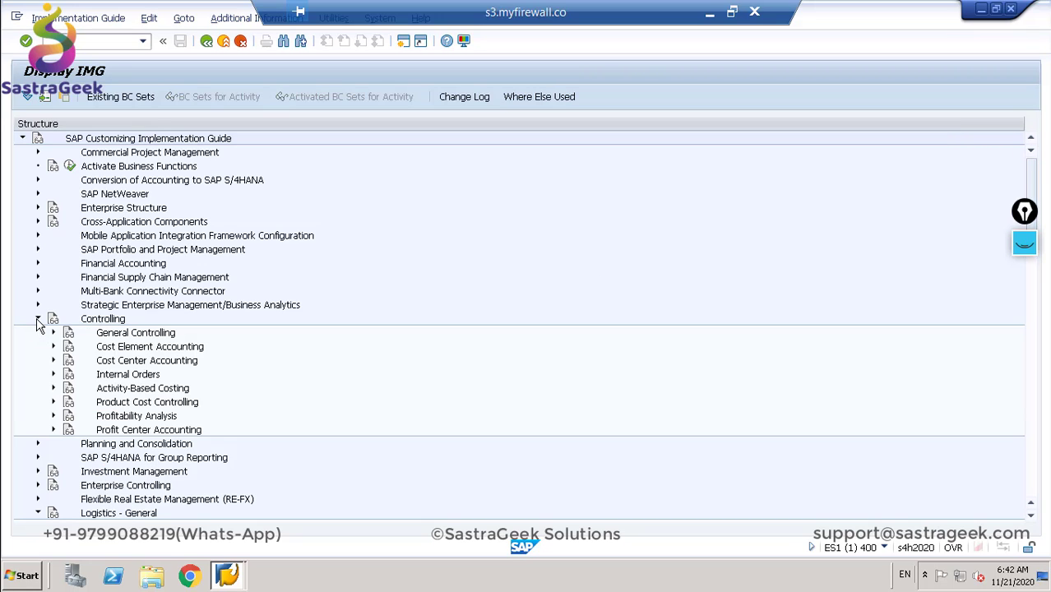
click(53, 403)
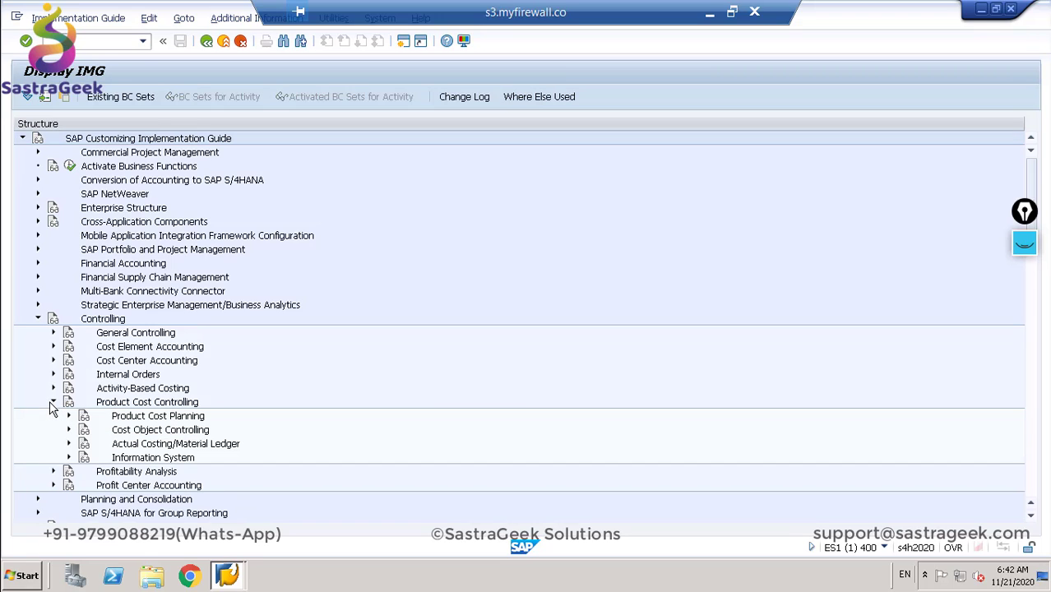
click(70, 444)
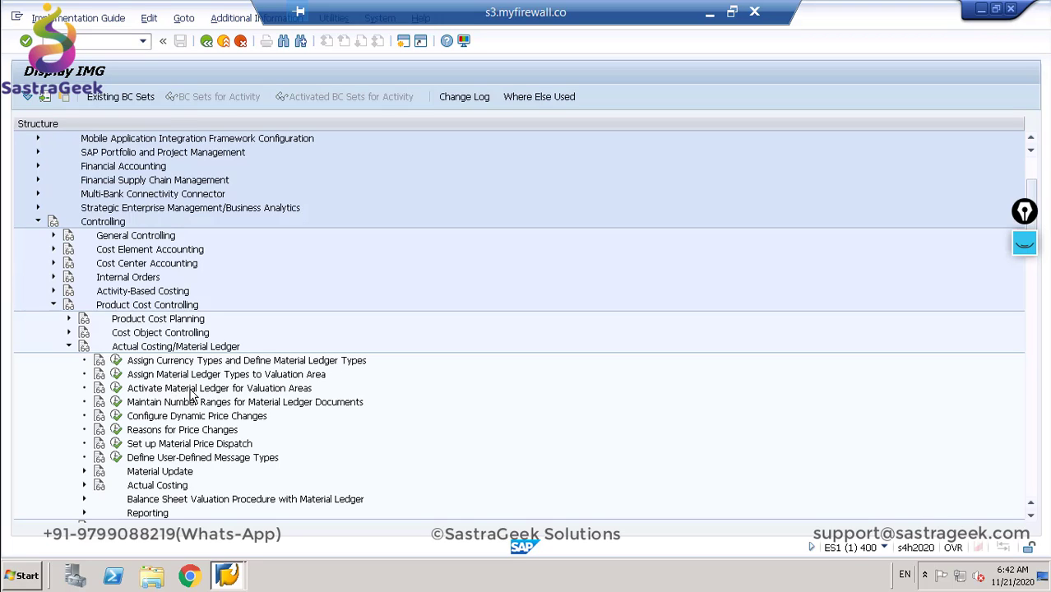
click(116, 374)
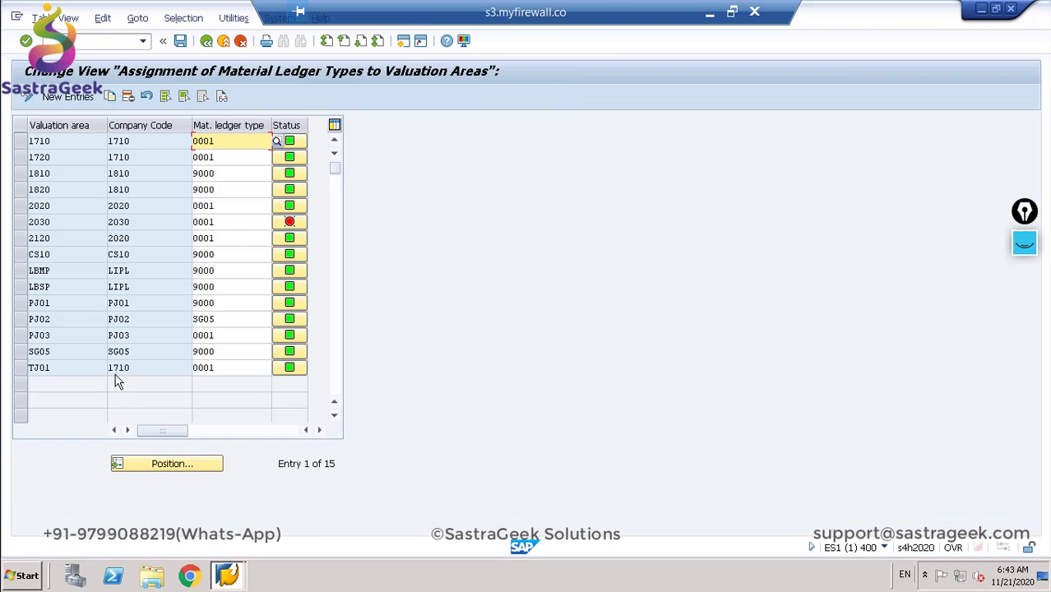
click(221, 257)
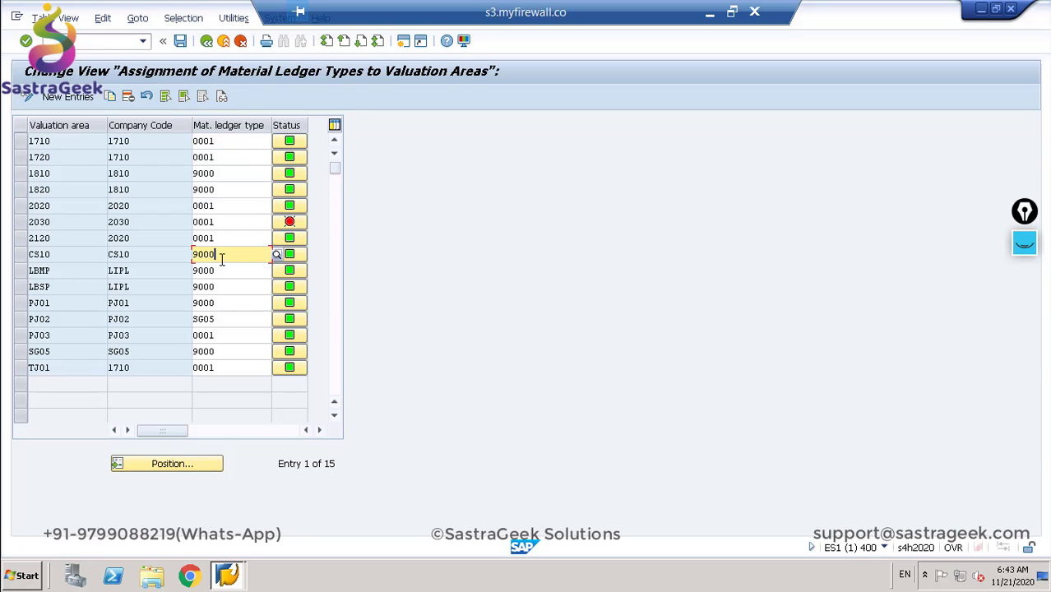
click(206, 41)
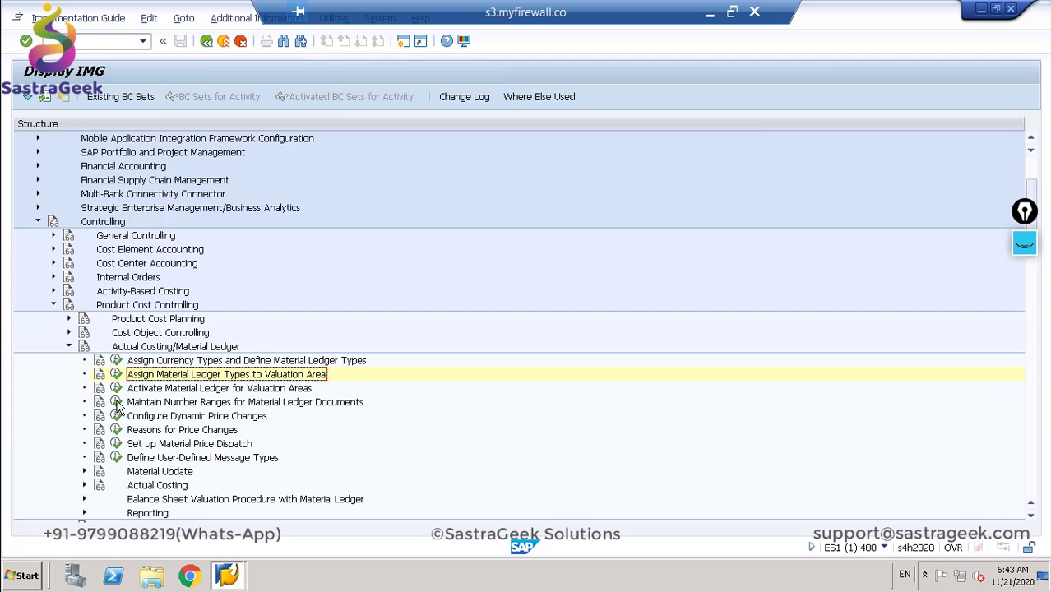
Step: View the Check Material Ledger Settings selection within Activate Material Ledger for Valuation Areas and return to the activity list
click(116, 391)
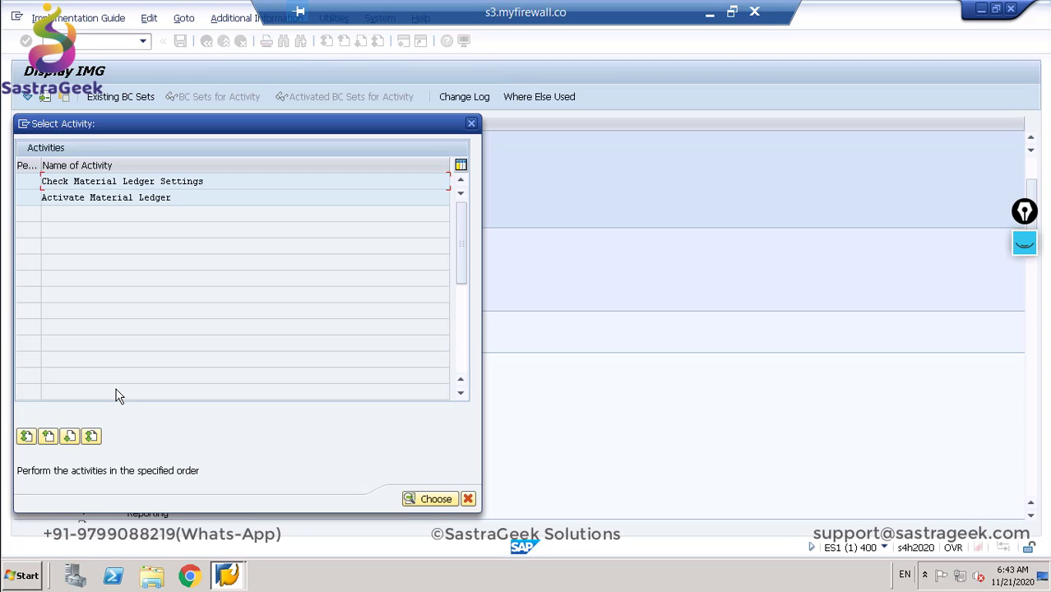
double_click(98, 182)
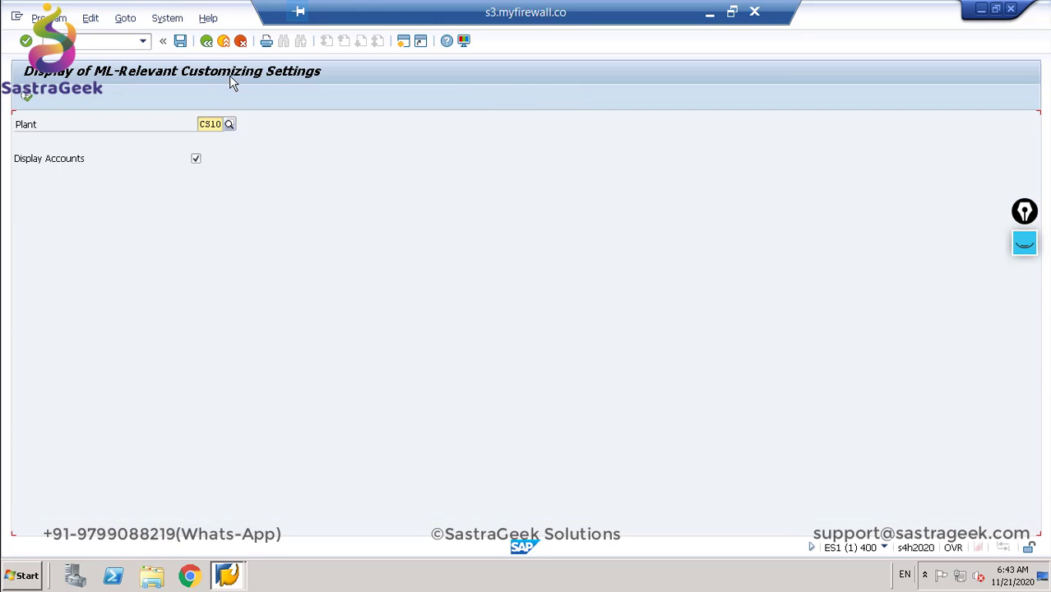
click(205, 41)
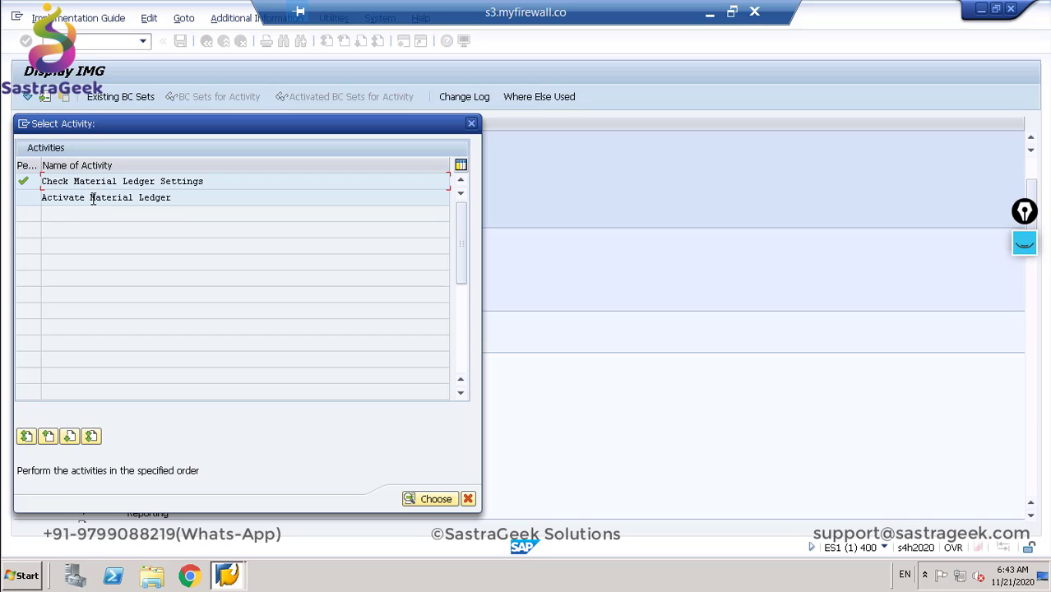
Step: Open the Activate Material Ledger activity and activate the material ledger for valuation area CS10 with price determination 2
double_click(93, 201)
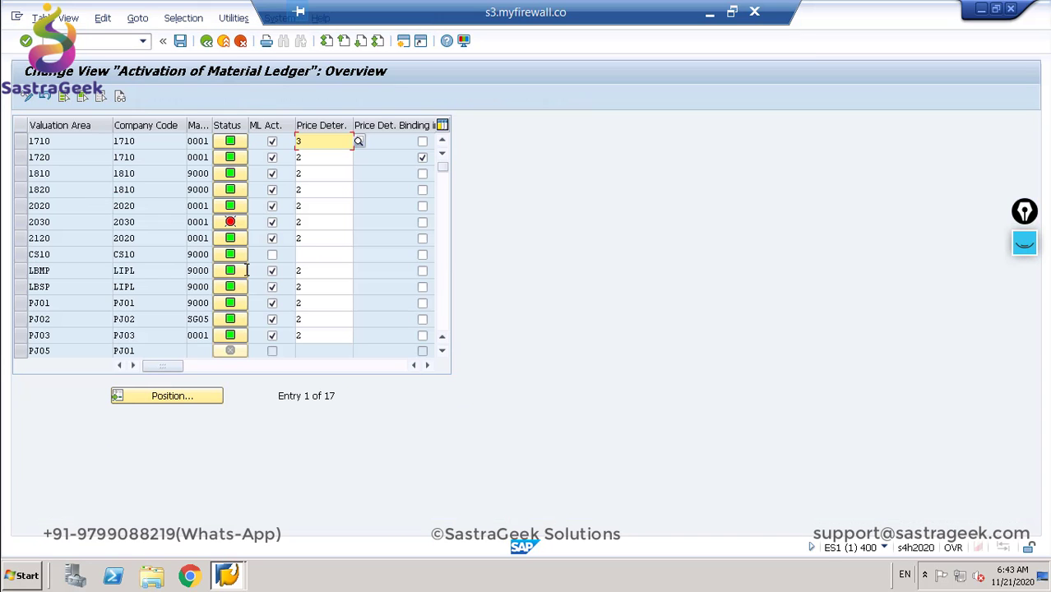
click(271, 255)
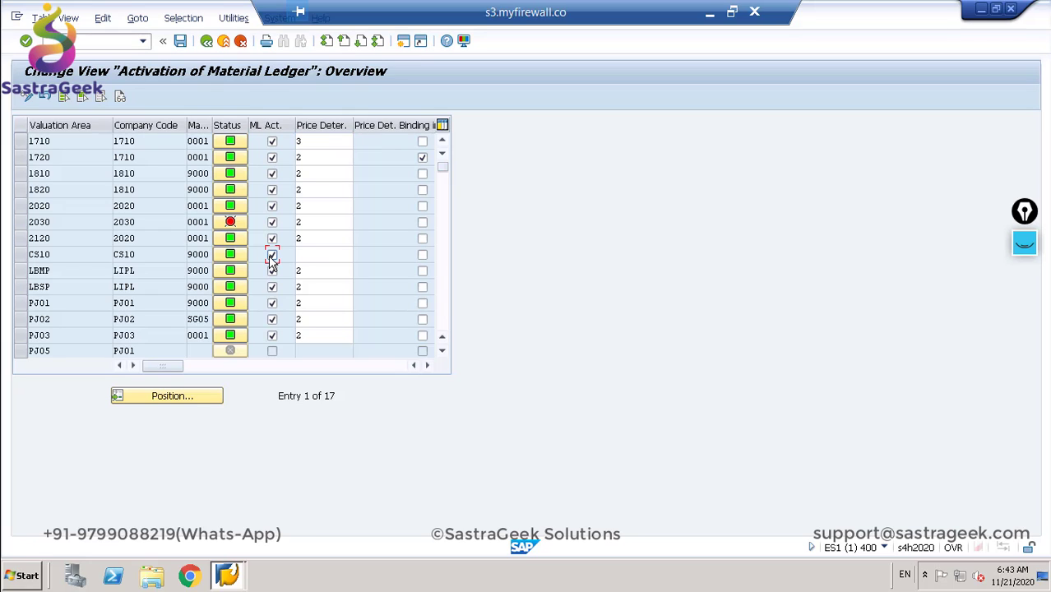
click(310, 253)
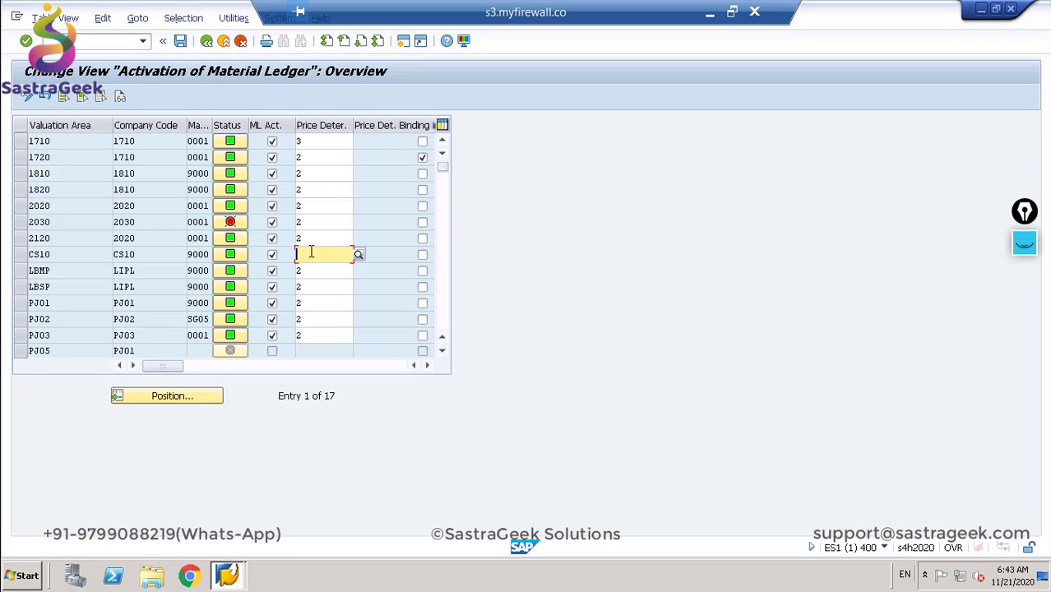
text(2)
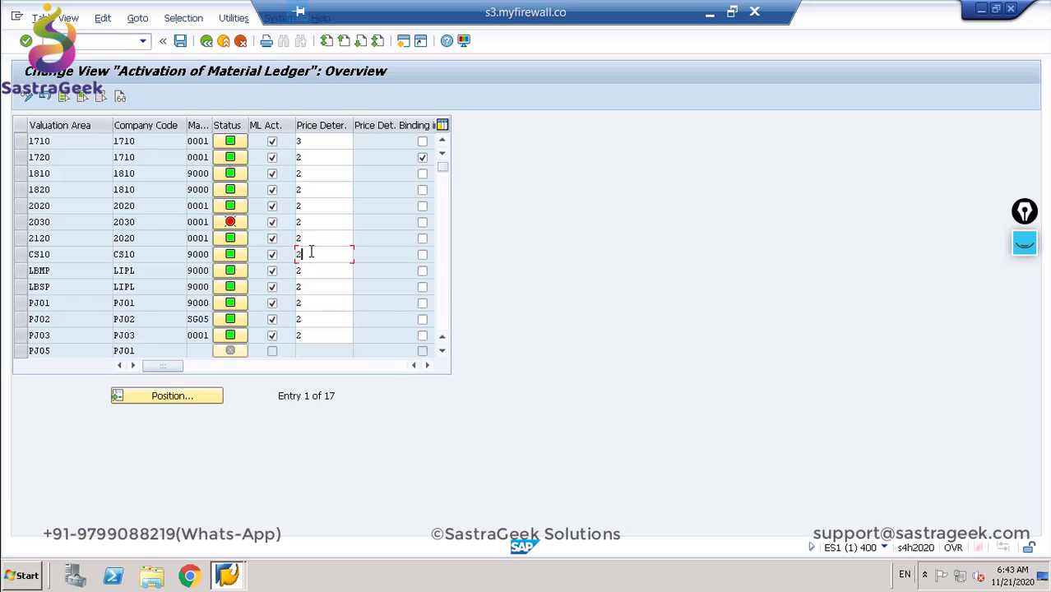
Step: Save the material ledger activation in the CS10 customizing request and close the activity list
click(181, 43)
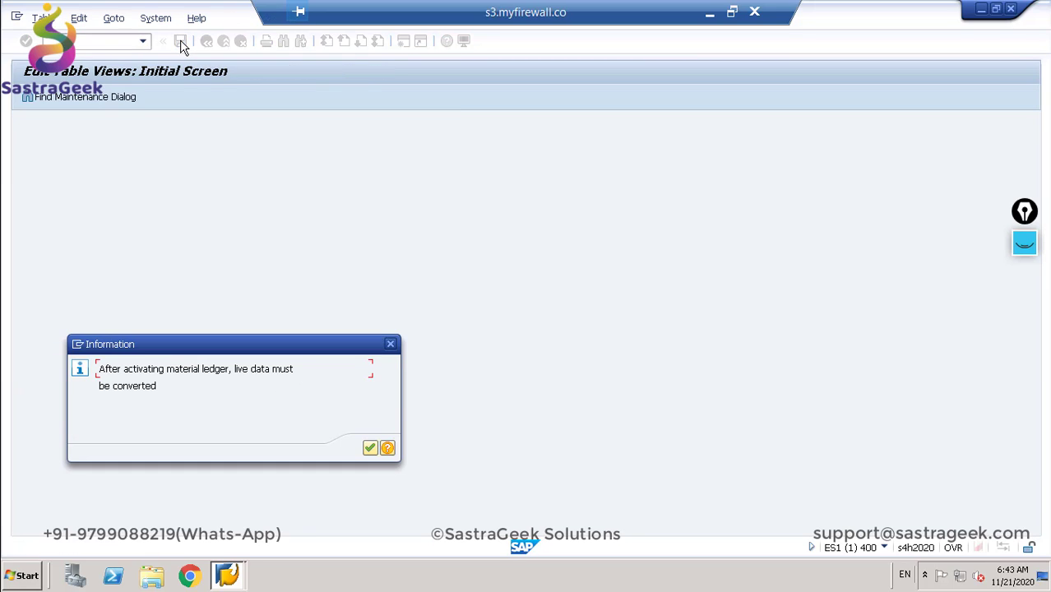
click(371, 449)
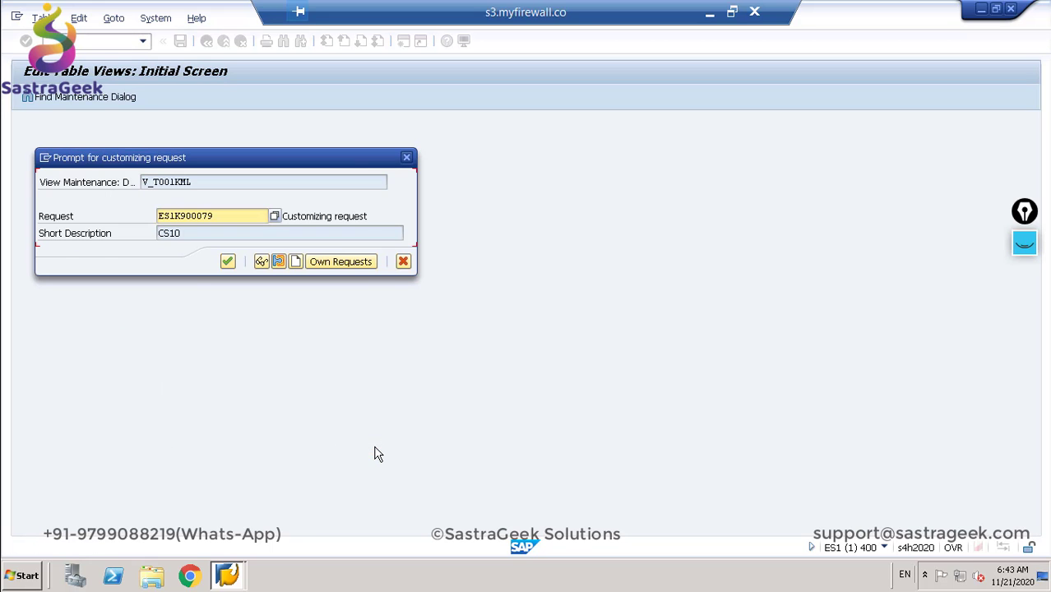
click(233, 263)
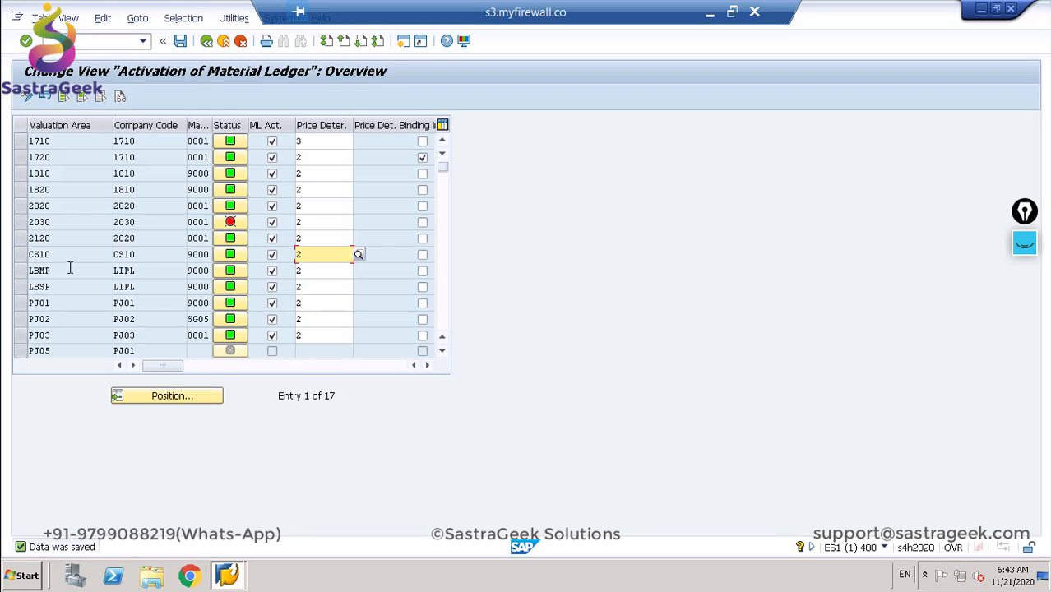
click(206, 41)
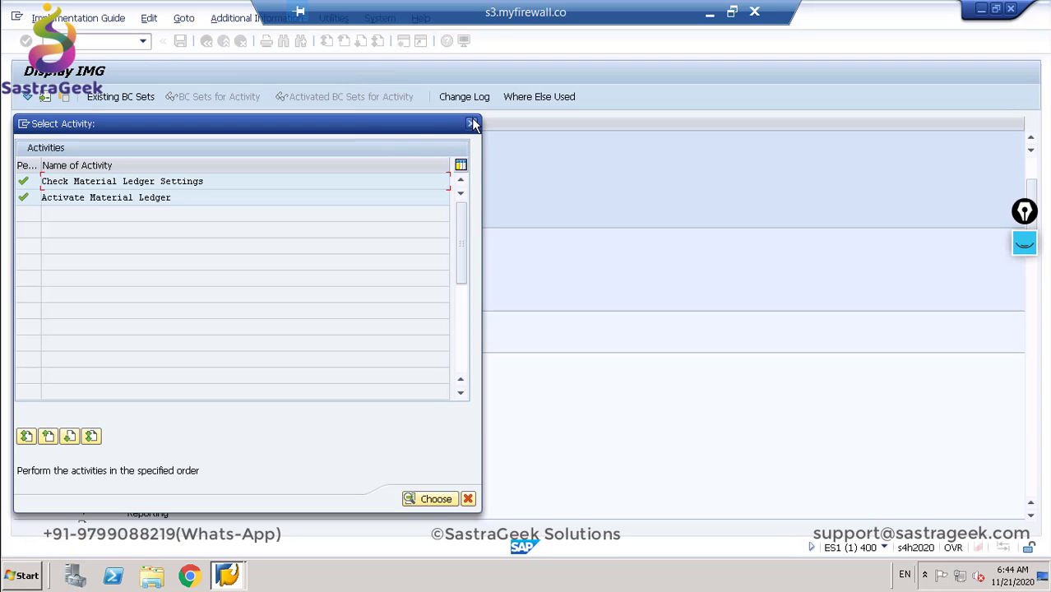
click(472, 123)
Step: Leave the IMG and the Customizing project screen to return to SAP Easy Access
click(206, 41)
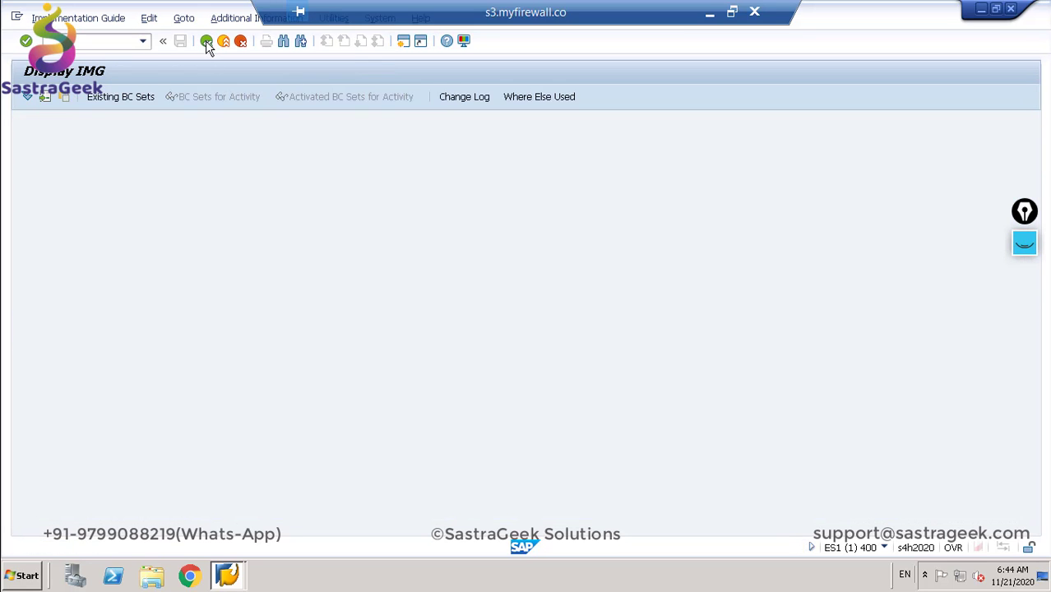
key(alt+Tab)
key(alt+Tab)
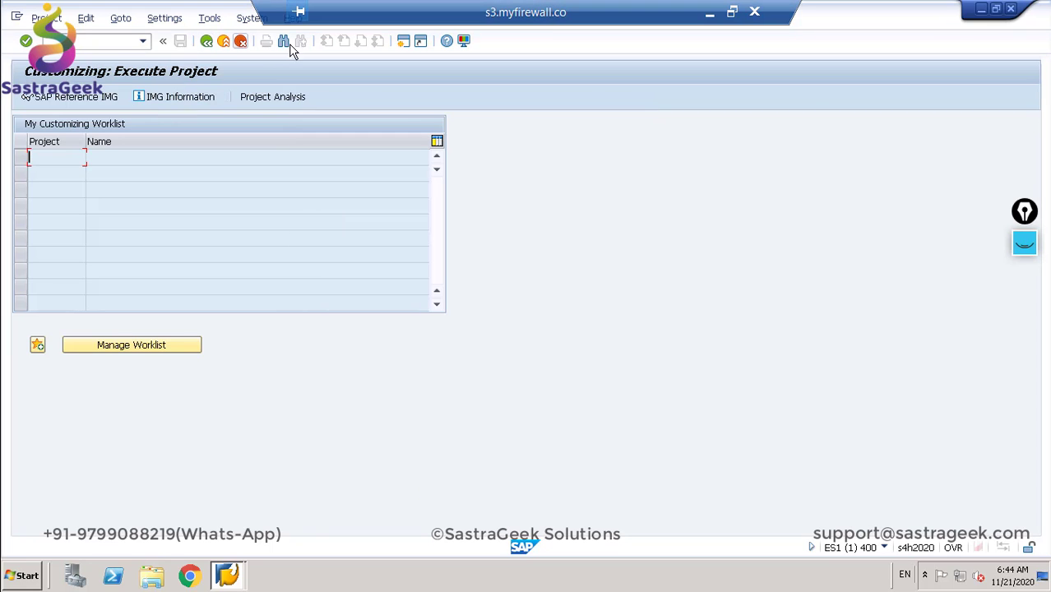
click(207, 41)
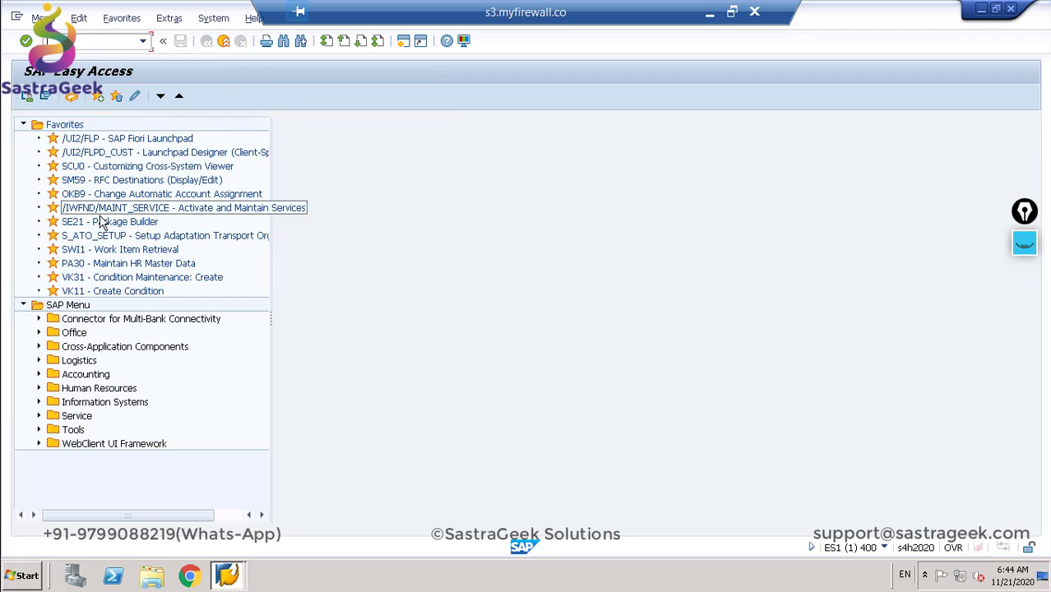
Step: Expand Actual Costing/Material Ledger in the SAP Menu under Accounting, Controlling, Product Cost Controlling
click(39, 374)
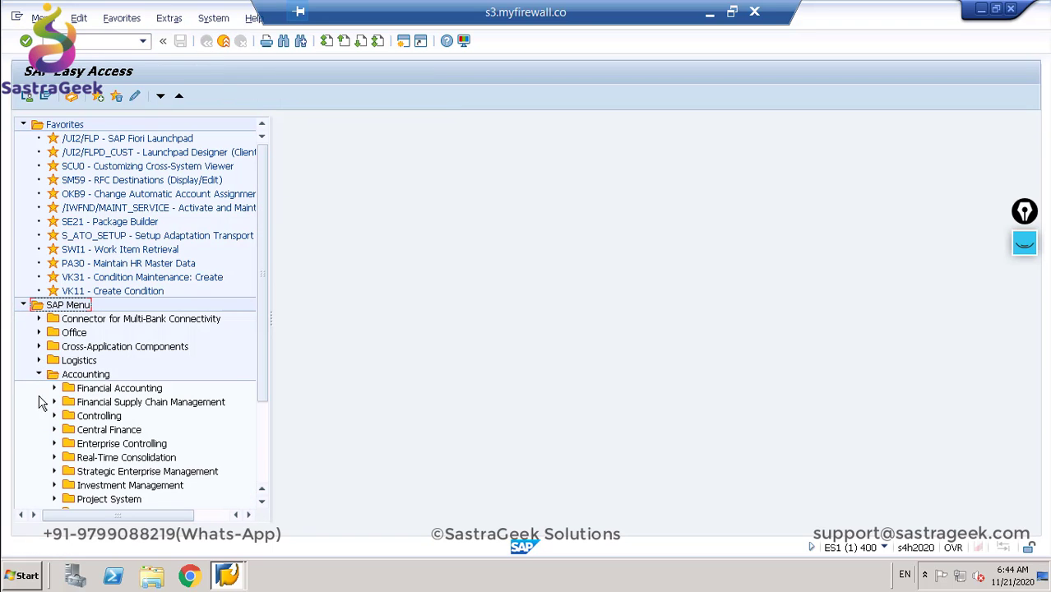
click(53, 416)
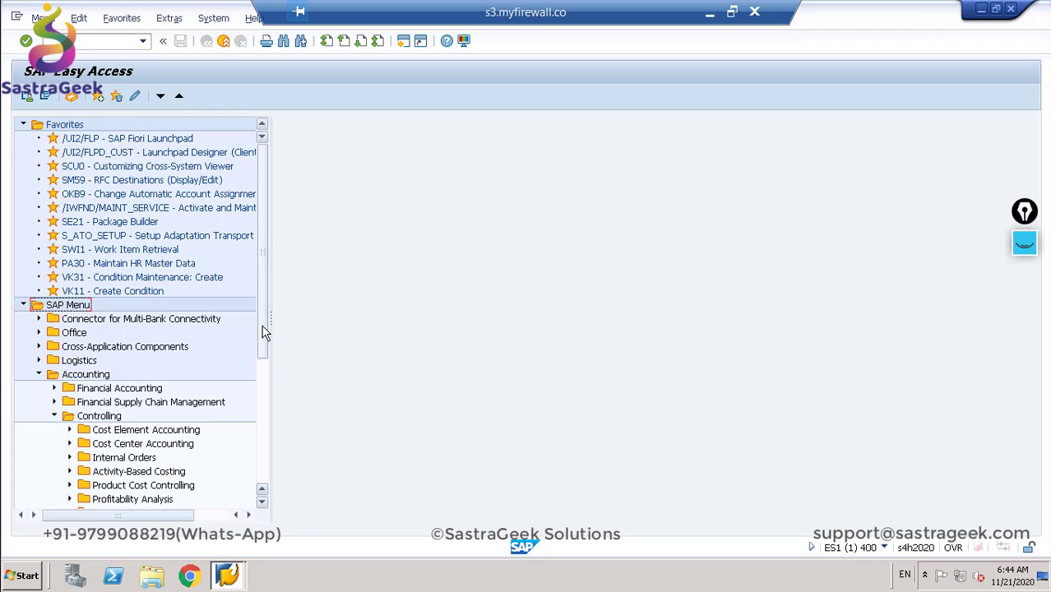
drag(265, 330, 265, 399)
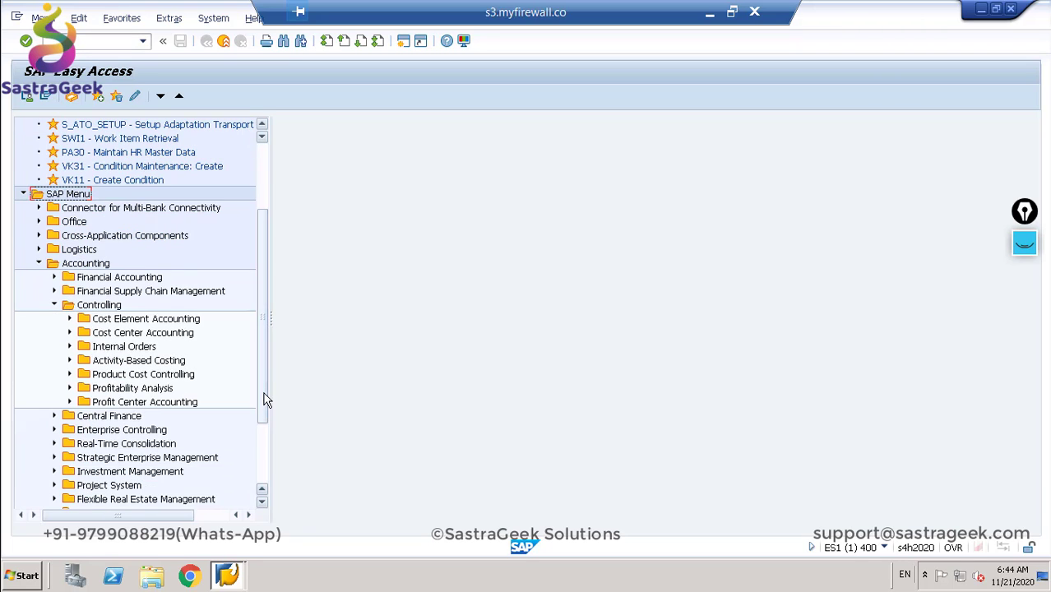
click(69, 374)
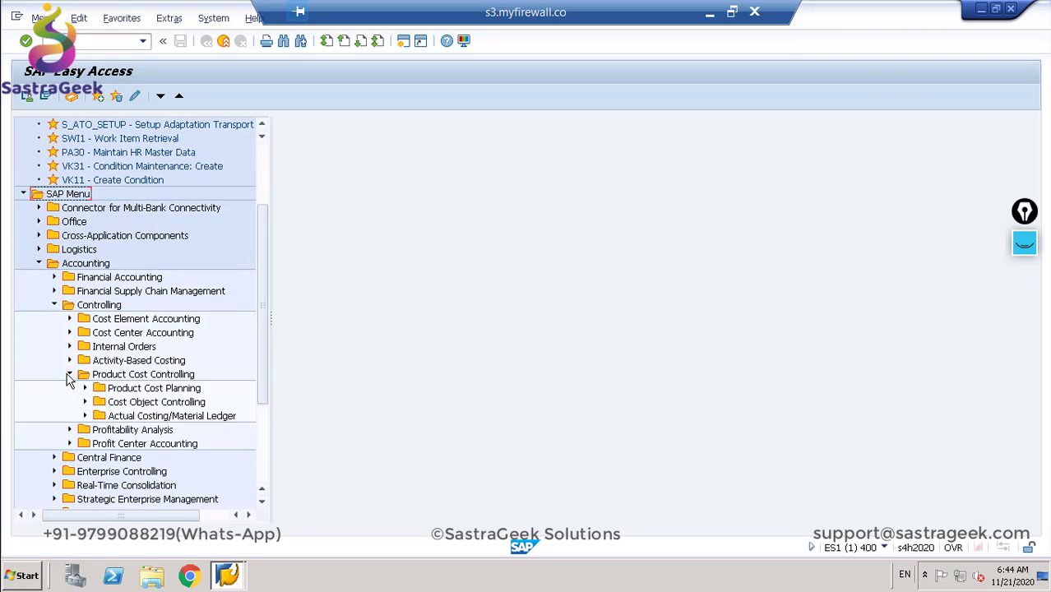
click(84, 416)
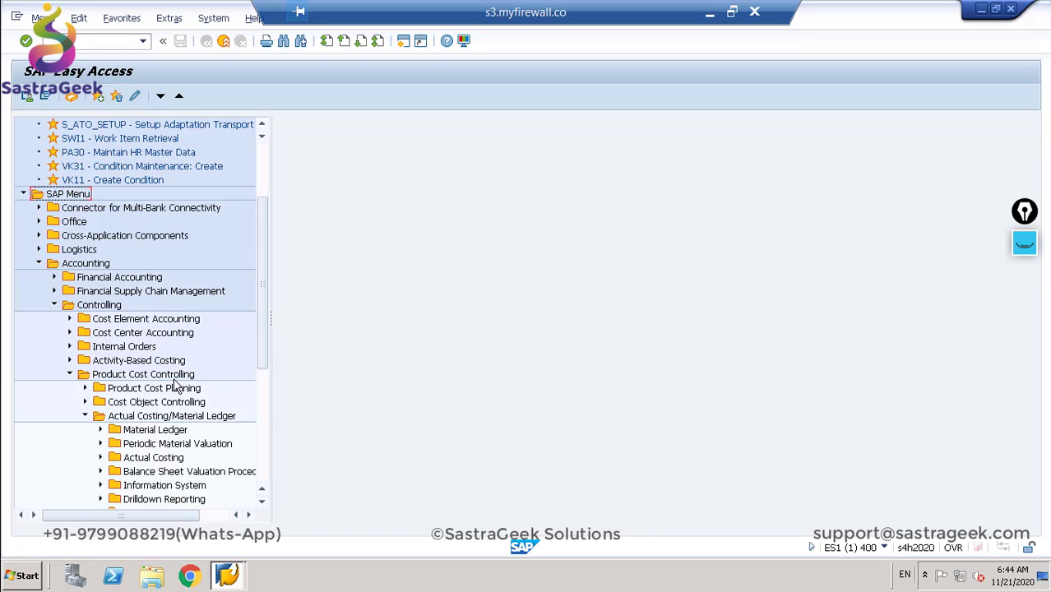
scroll(260, 383, down, 2)
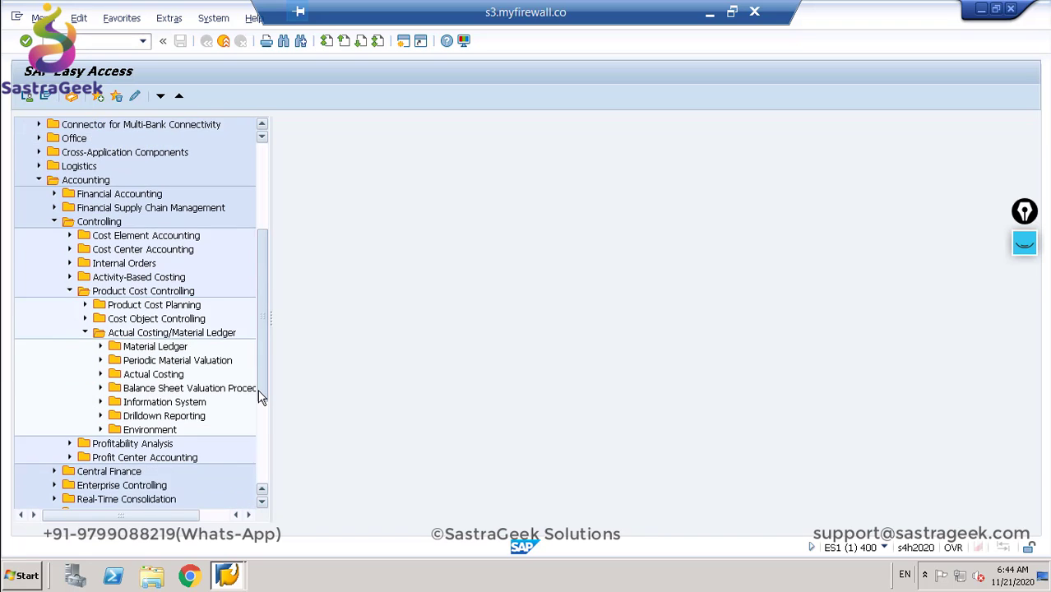
Step: Open the CKMSTART production startup transaction from the Environment area of Actual Costing/Material Ledger
click(100, 347)
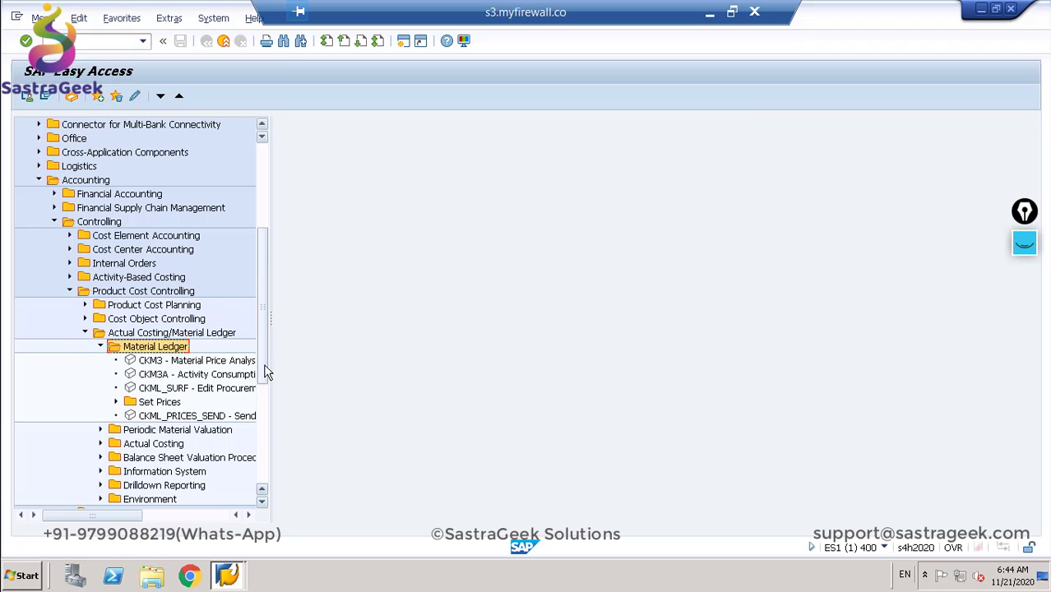
drag(264, 371, 268, 428)
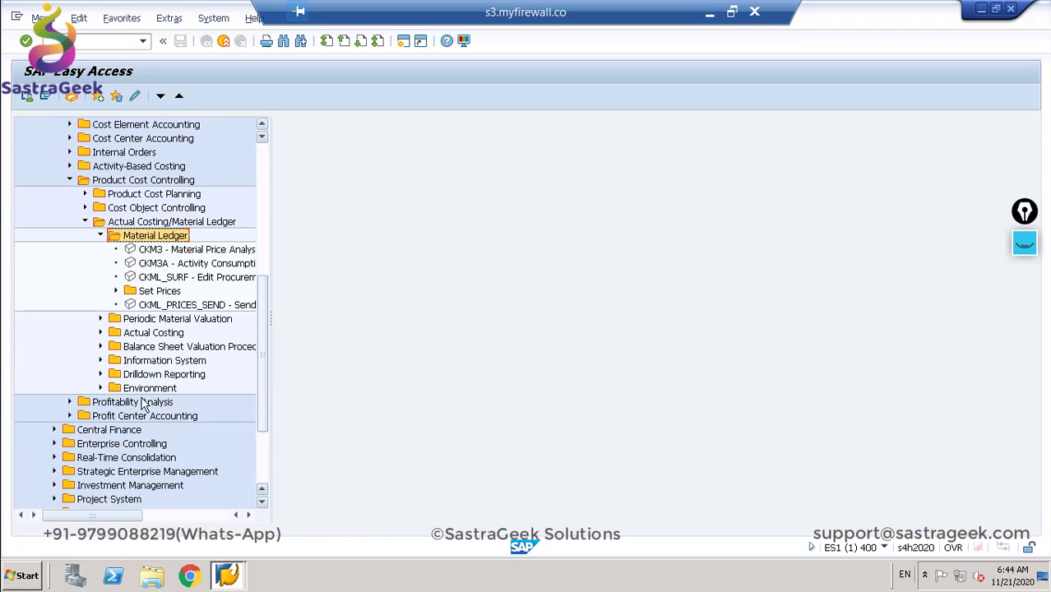
click(101, 388)
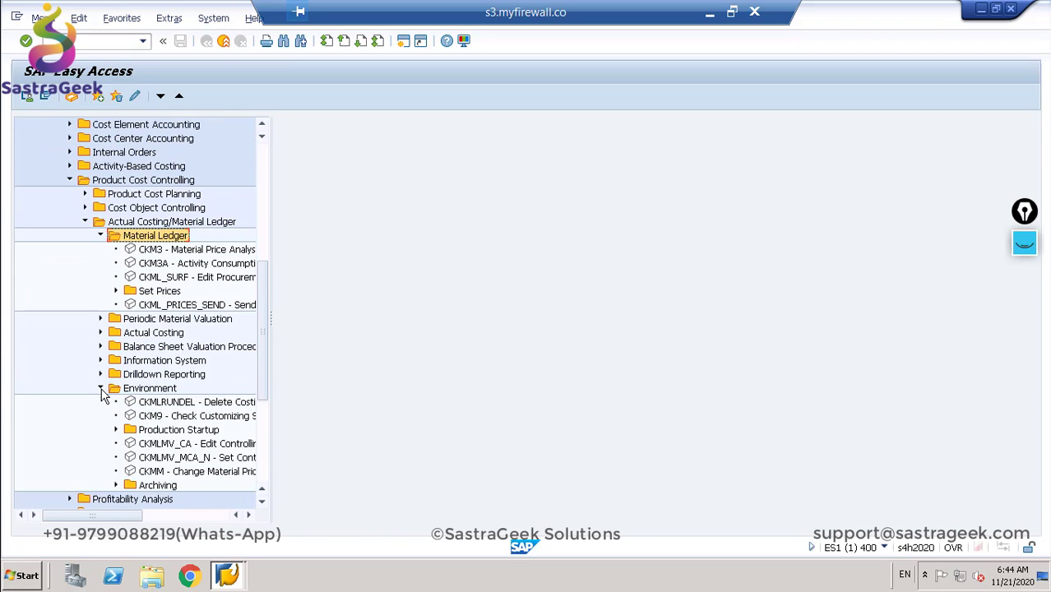
click(116, 429)
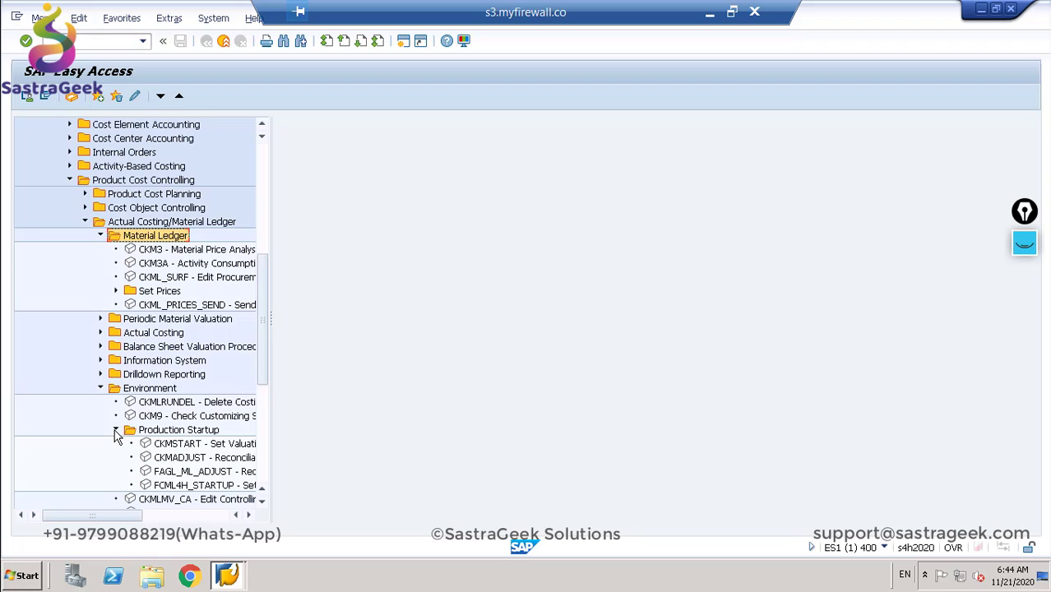
double_click(168, 446)
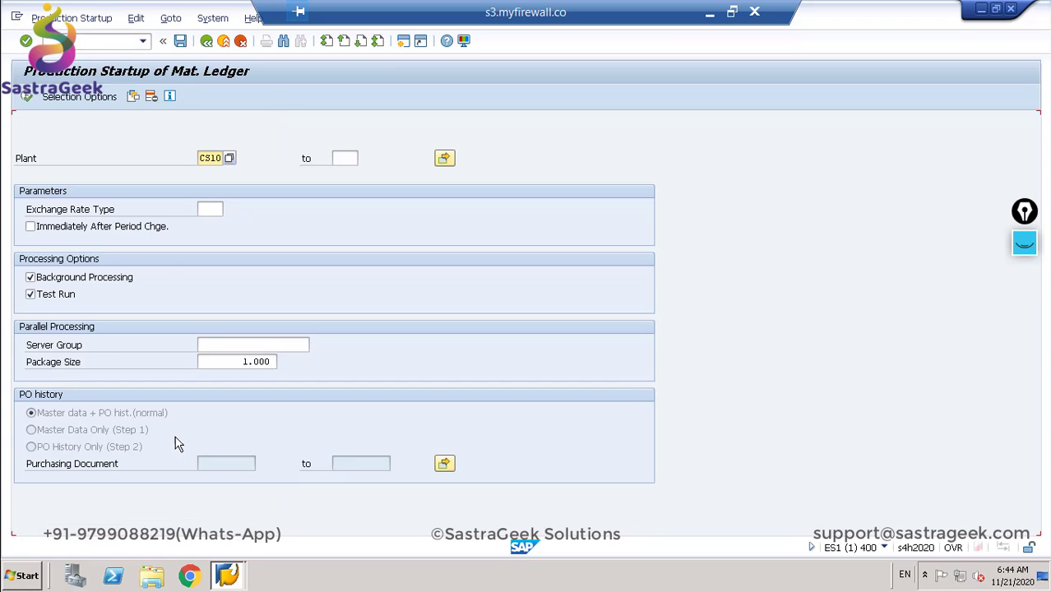
Step: Run the material ledger production startup for plant CS10 with Background Processing and Test Run disabled, and return to the selection screen
click(30, 277)
click(31, 294)
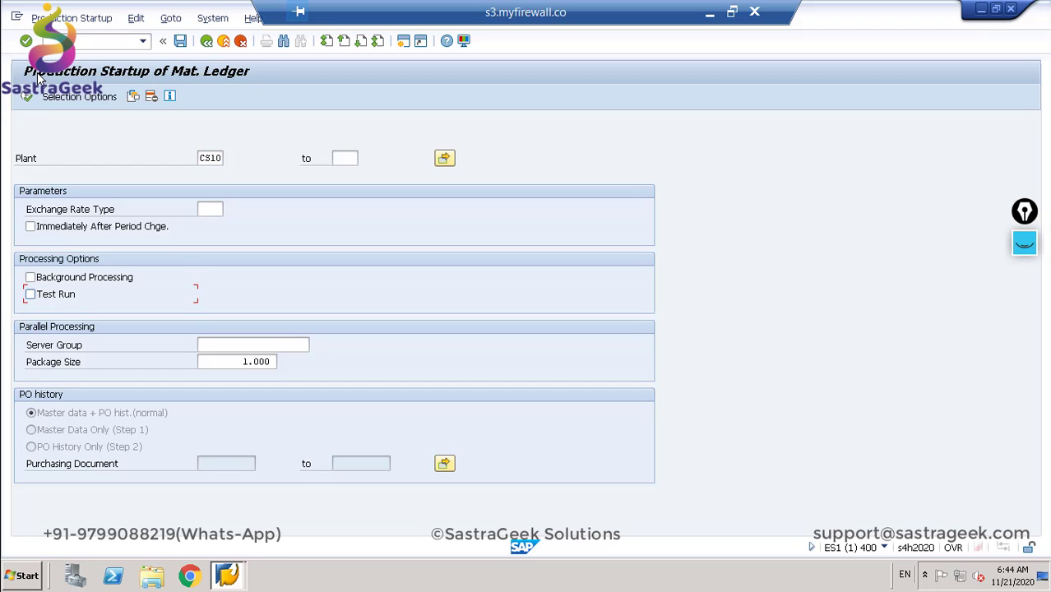
click(25, 98)
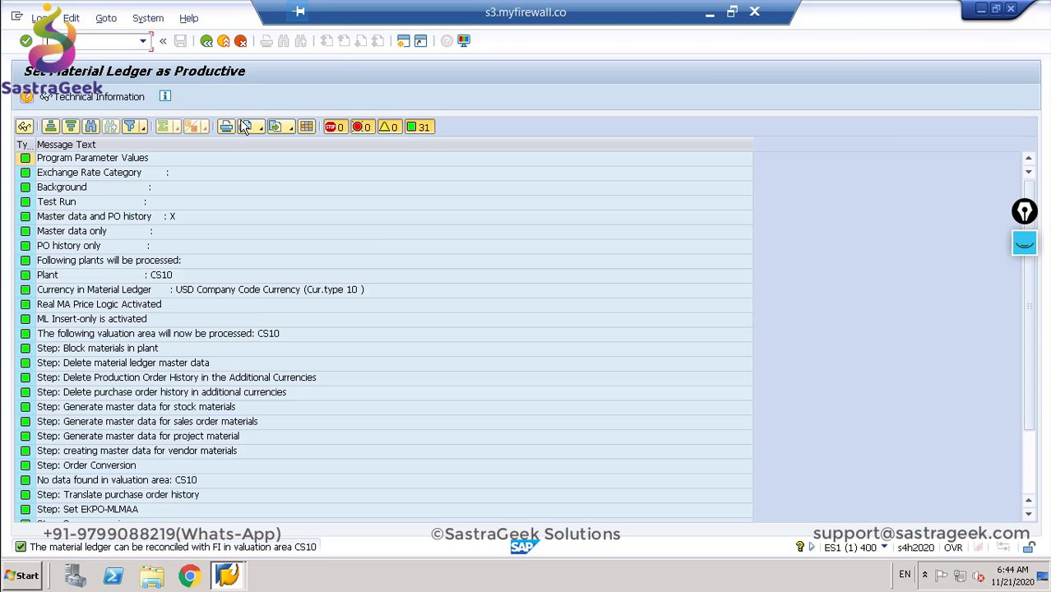
click(207, 42)
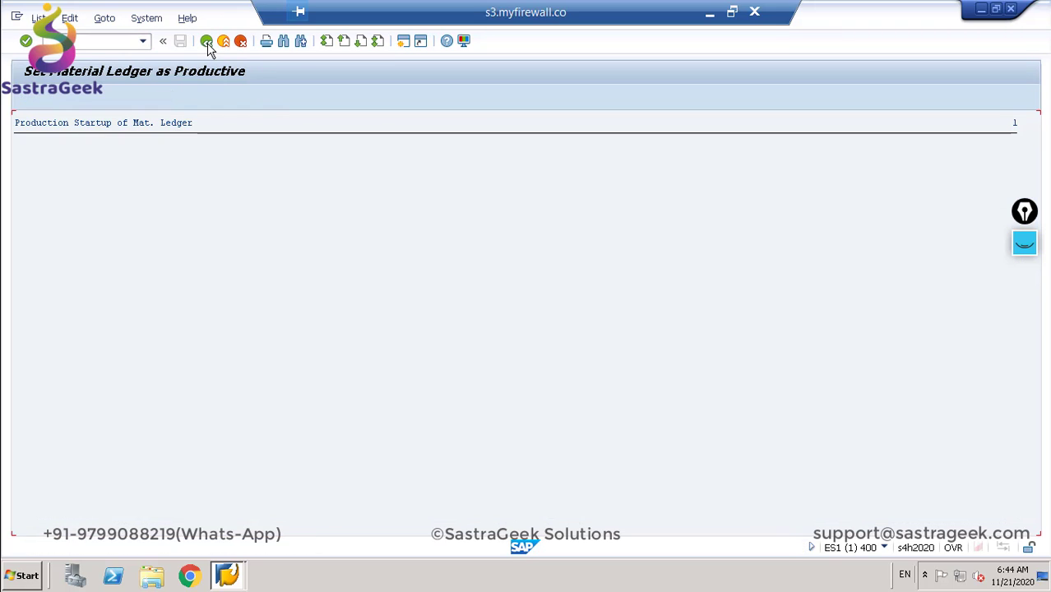
click(206, 41)
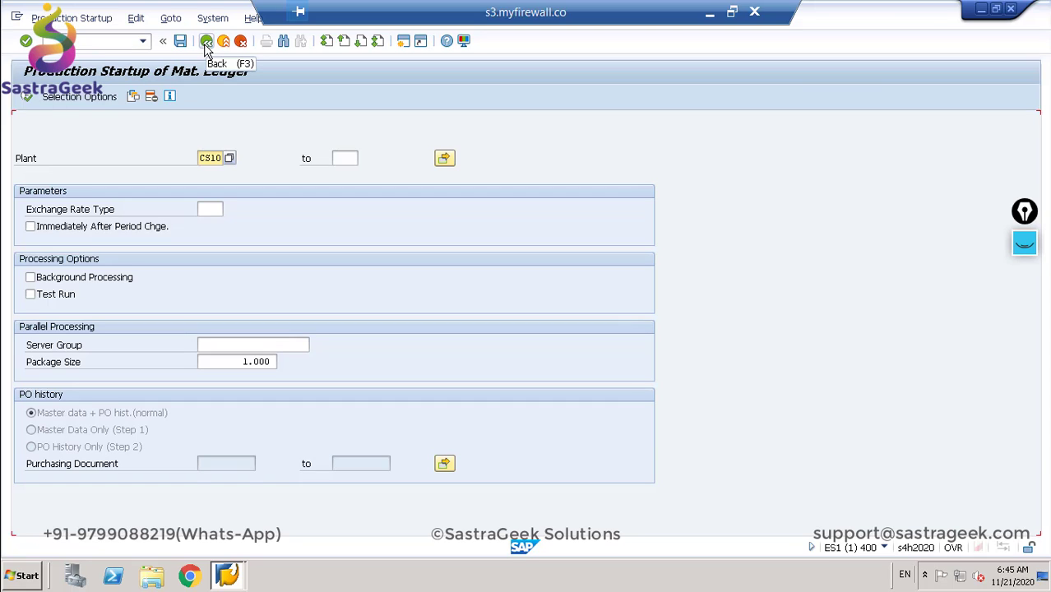
Step: Open the Create Material transaction with the command /nmm01
click(93, 44)
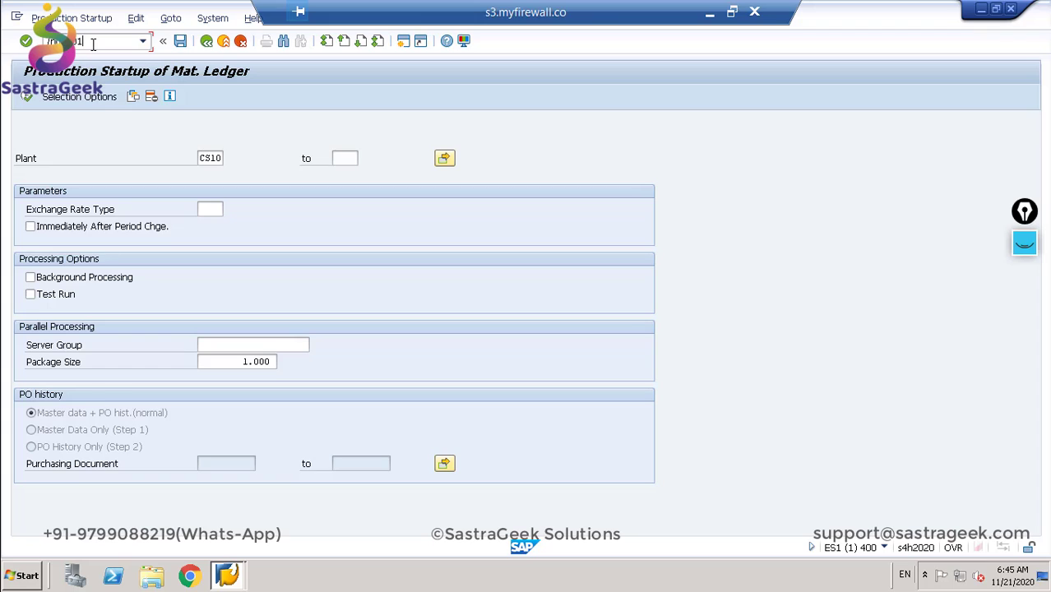
text(/nmm01)
key(Return)
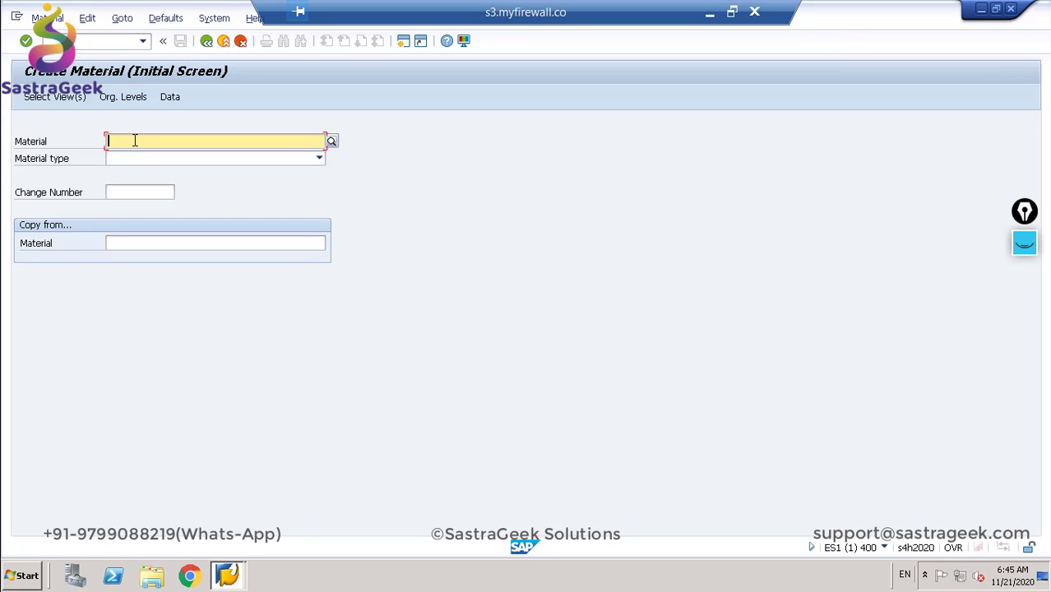
Step: Start a new material CS10_Finish01 with material type FERT Finished Product and proceed to its view selection
text(C)
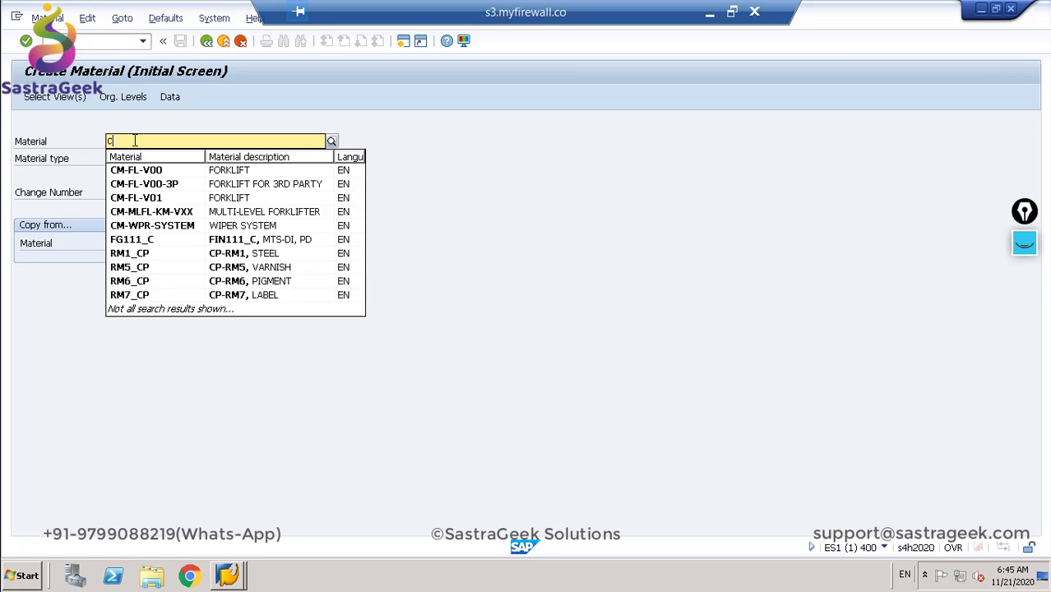
text(A10_)
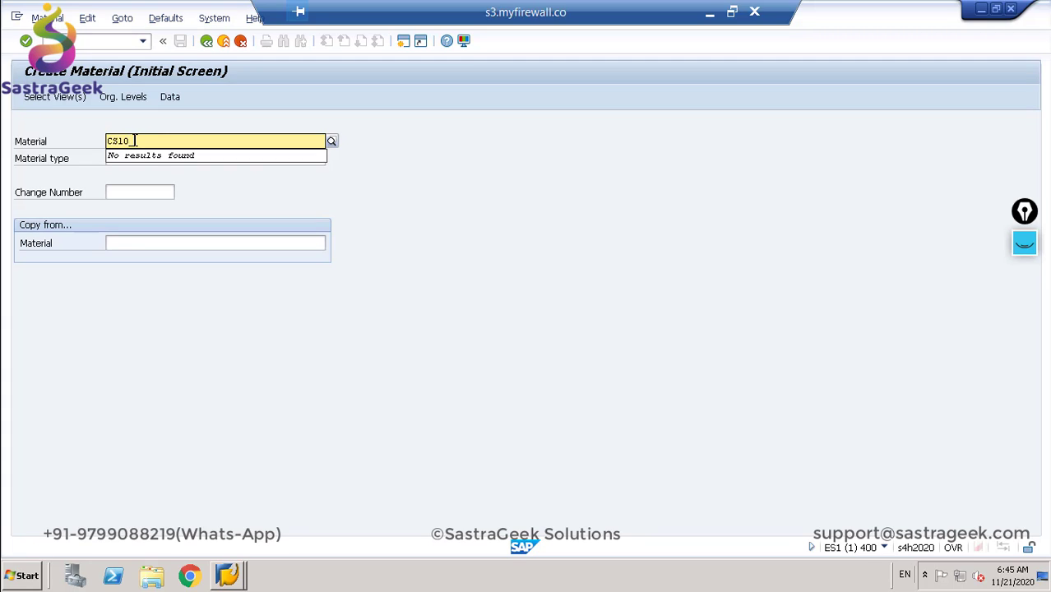
text(nish01)
click(211, 162)
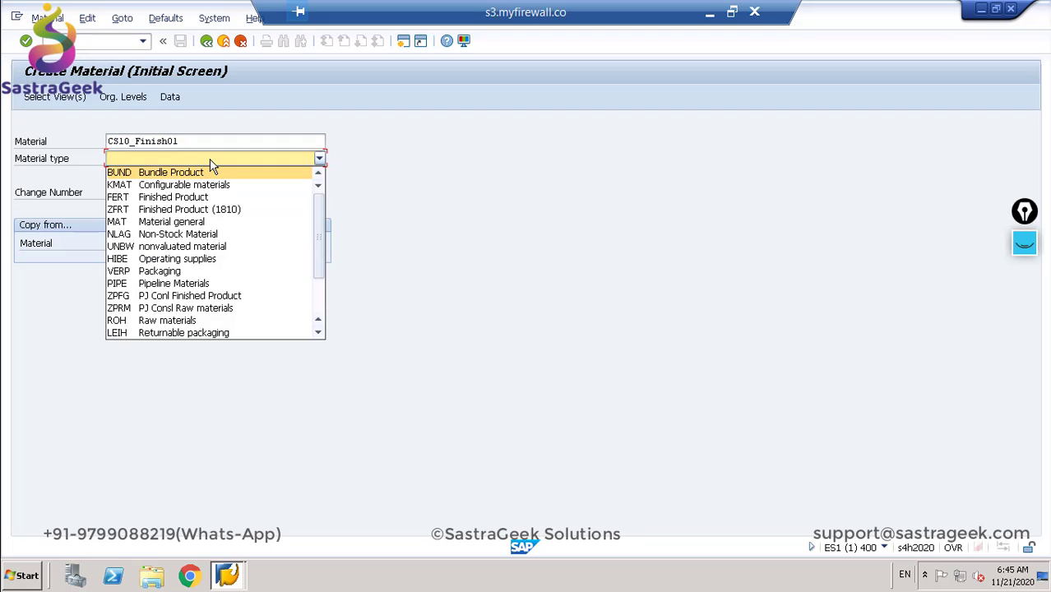
key(Down)
key(Down)
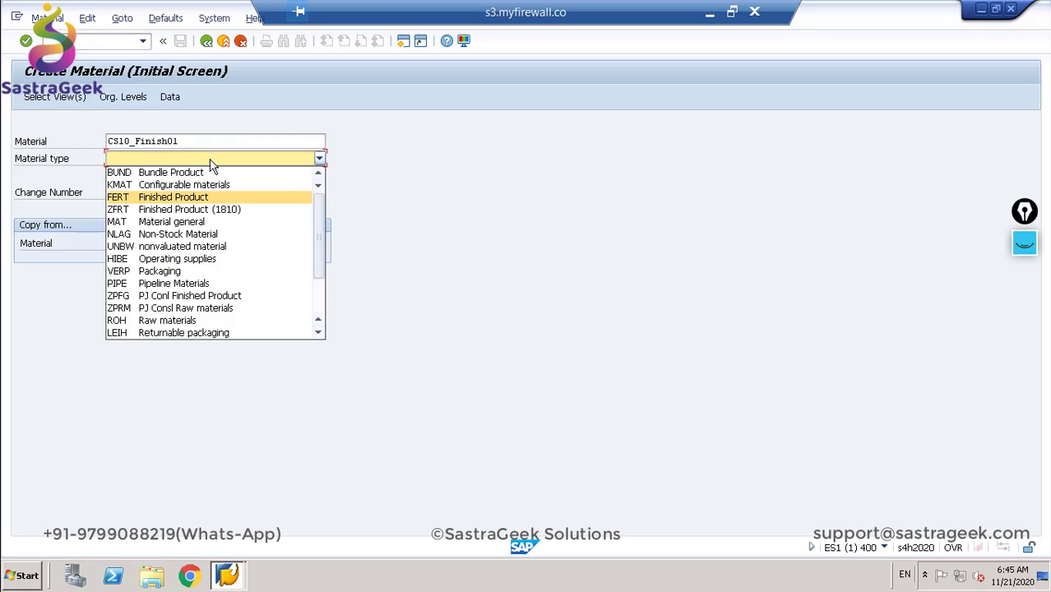
click(190, 198)
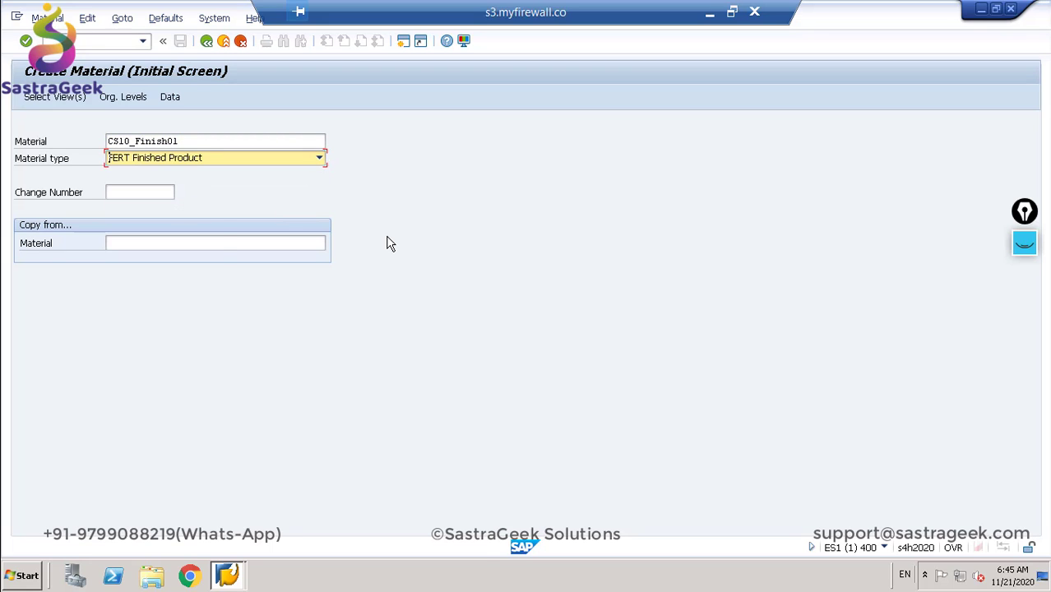
key(Return)
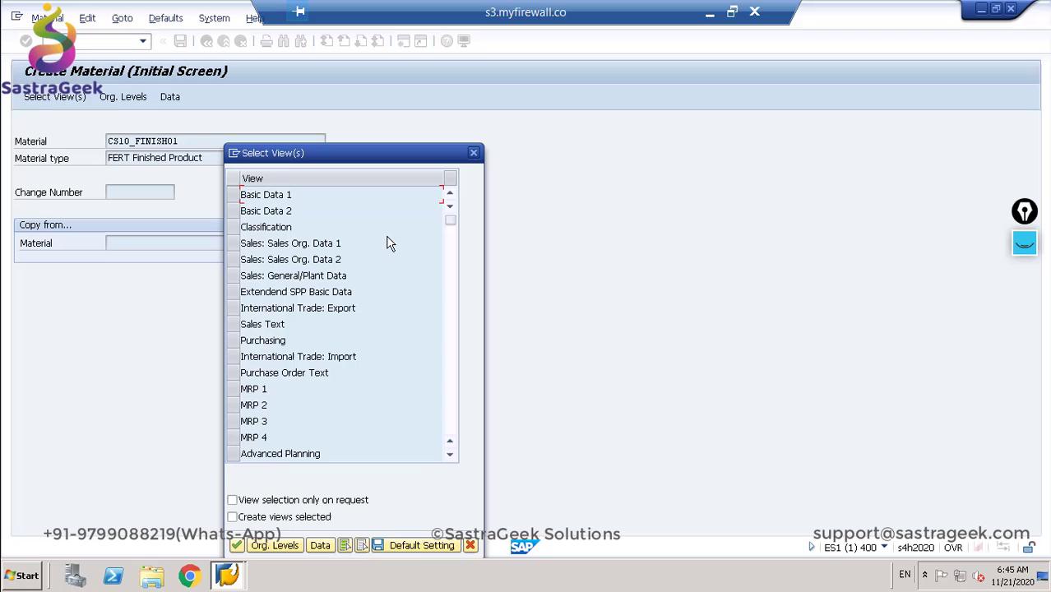
Step: Select the views Basic Data 1, Sales Org. Data 1 and 2, Sales General/Plant Data, Purchasing, and MRP 1 to 4
click(234, 194)
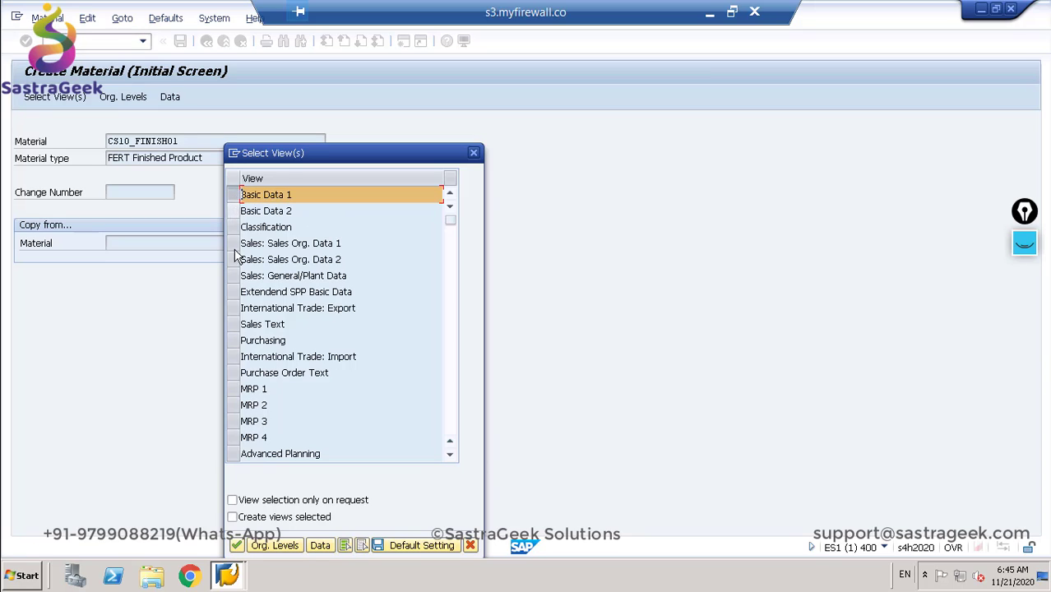
click(234, 246)
click(234, 259)
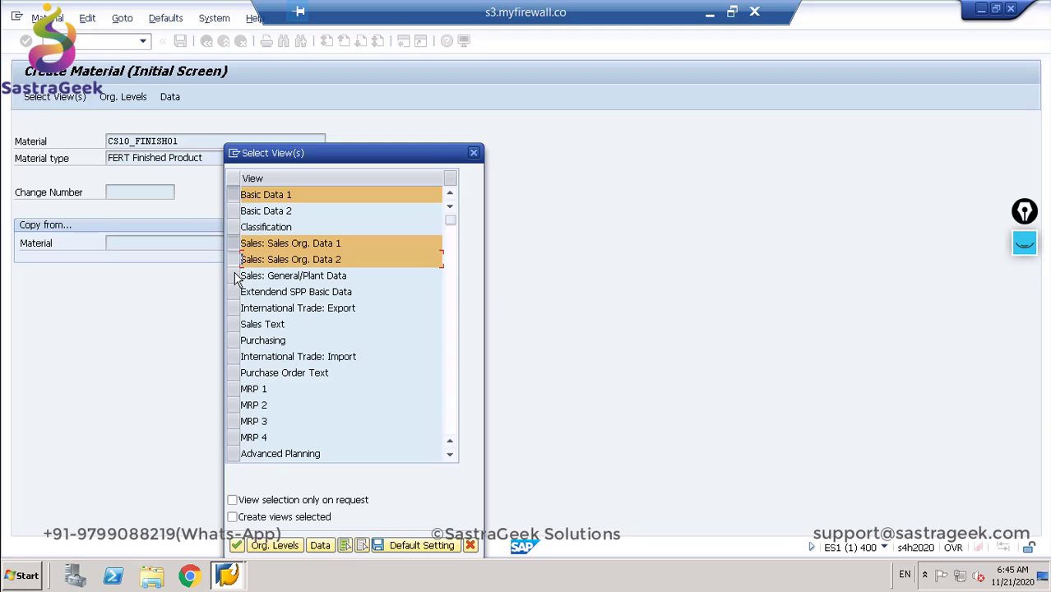
click(235, 276)
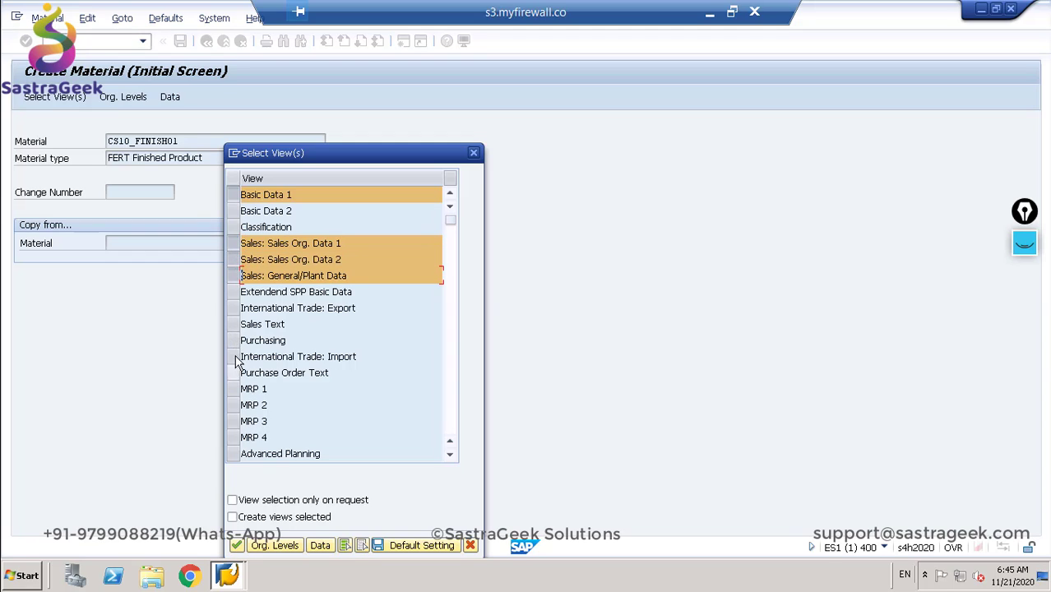
click(235, 340)
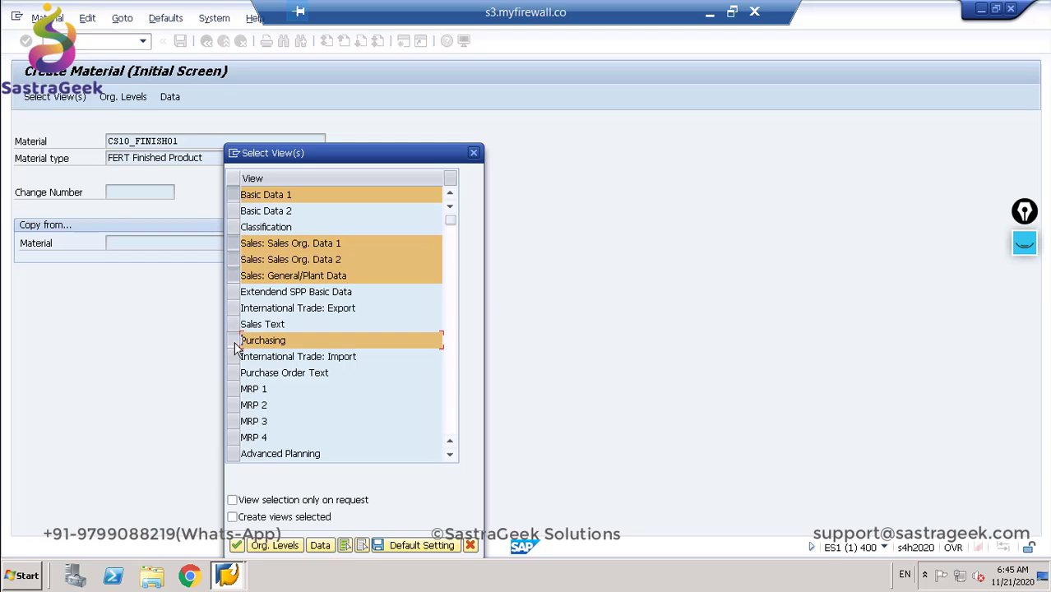
click(234, 389)
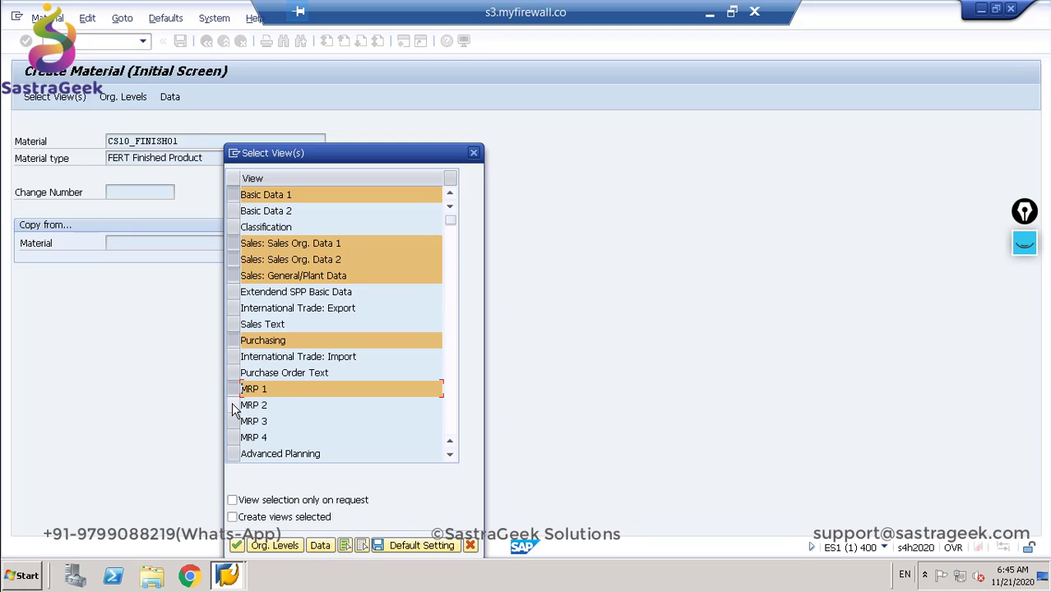
click(234, 404)
click(235, 421)
click(233, 439)
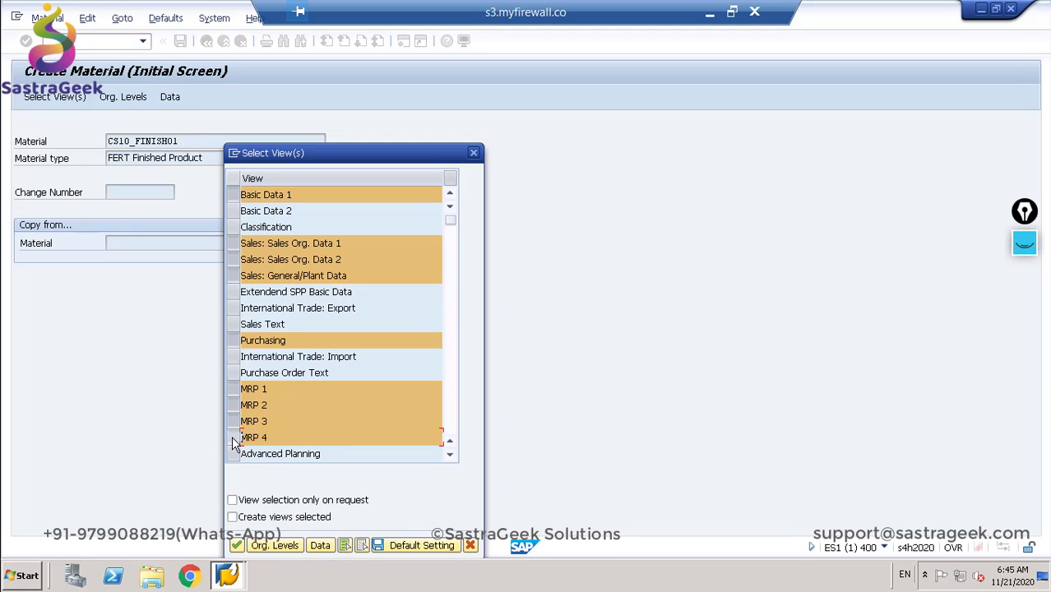
Step: Add the views General Plant Data / Storage 1, Accounting 1 and 2, and Costing 1 and 2, and confirm the view selection
click(450, 456)
drag(450, 455, 450, 457)
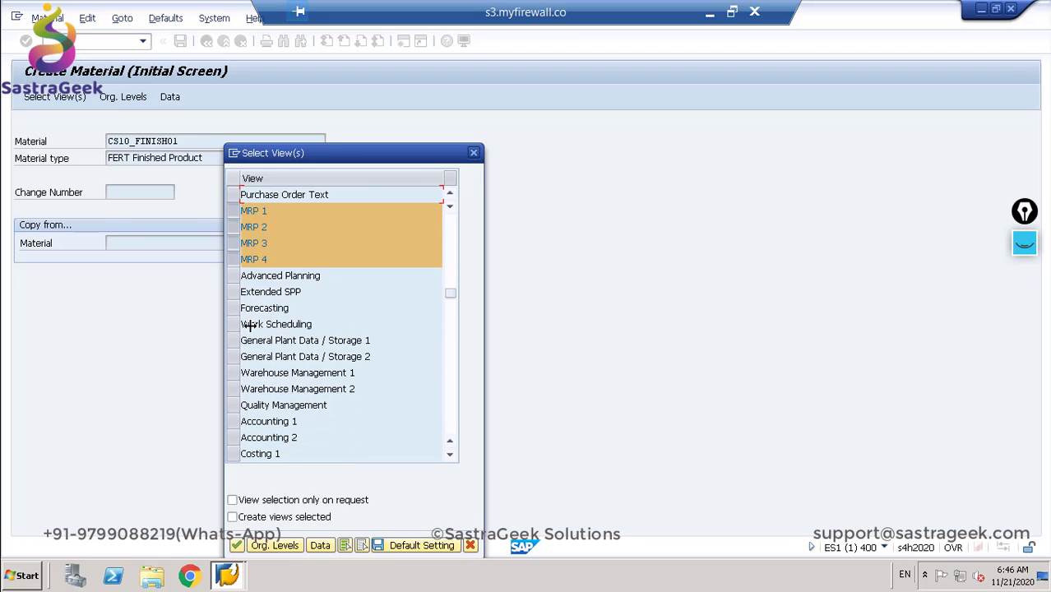
click(235, 342)
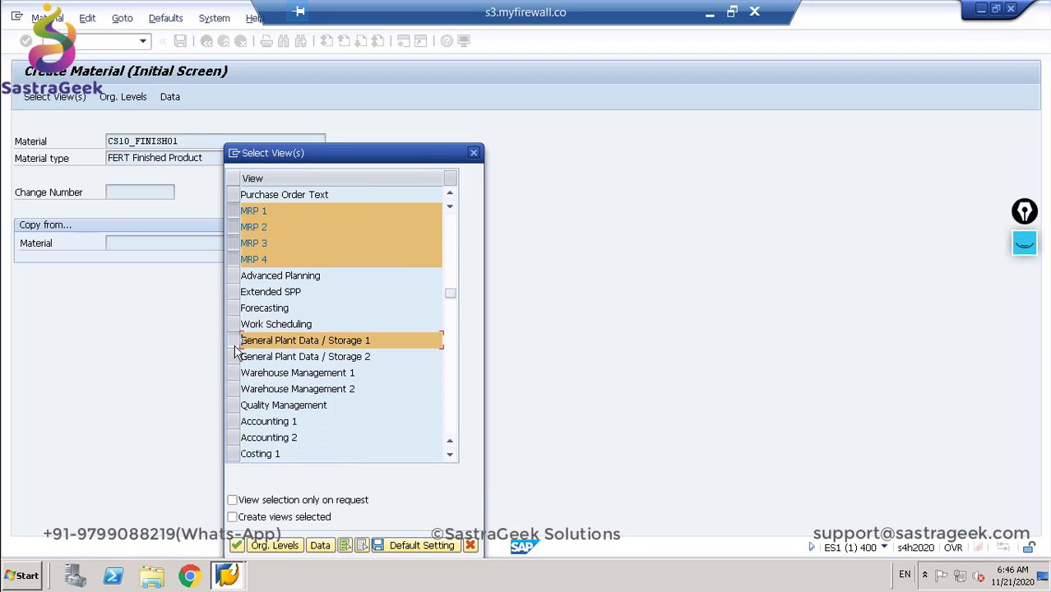
click(233, 421)
click(235, 437)
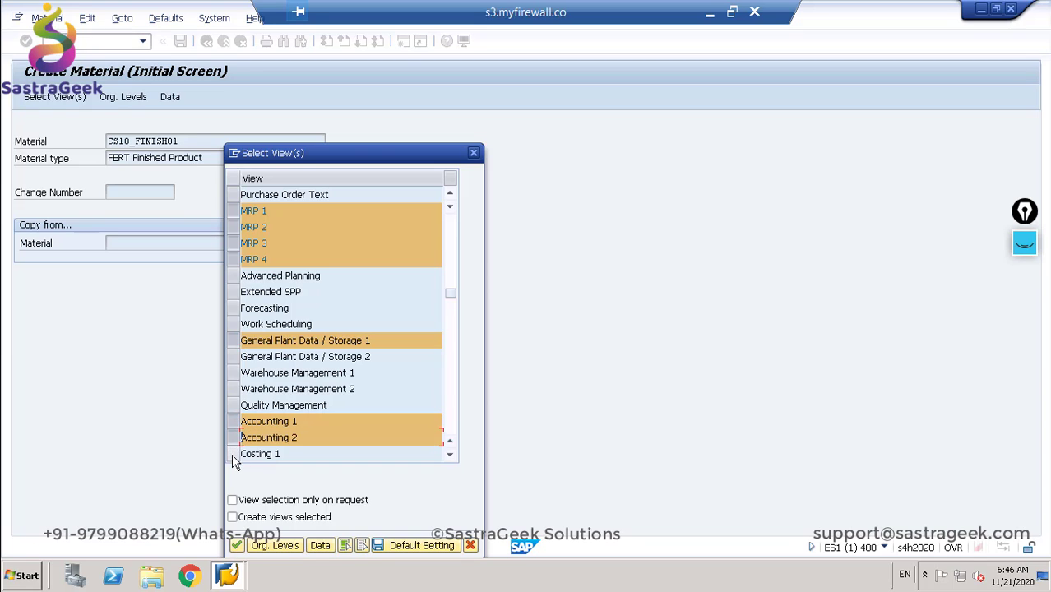
click(234, 453)
click(449, 457)
click(450, 457)
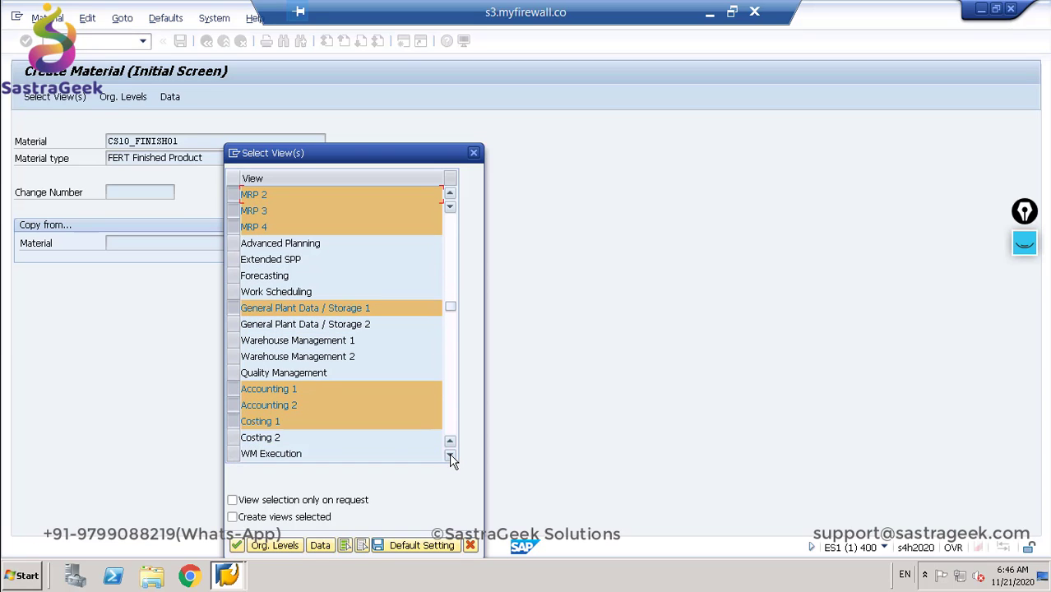
click(233, 438)
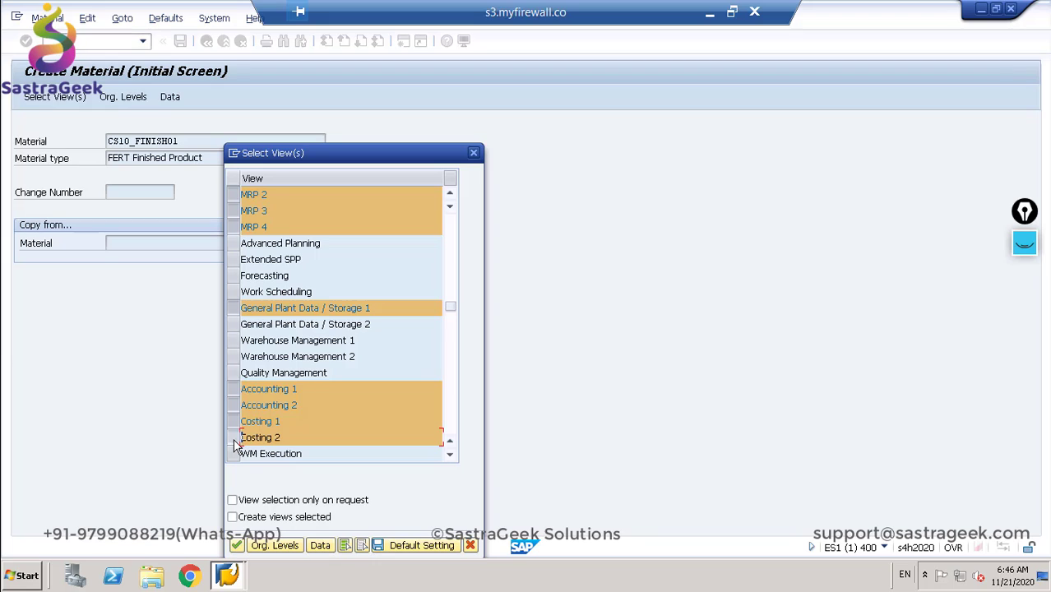
key(Return)
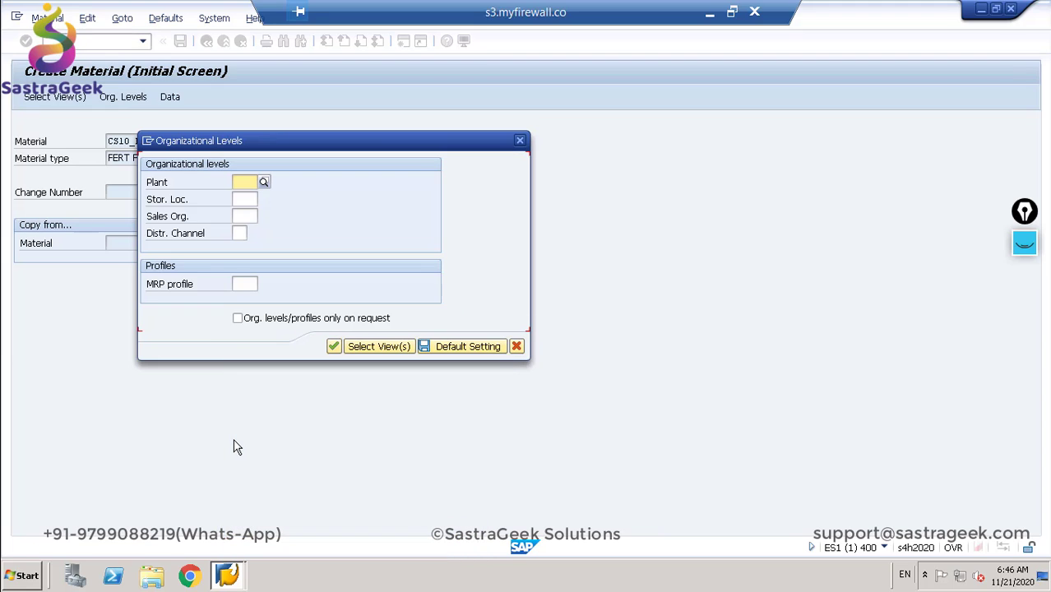
Step: Enter plant CS10, storage location 0BWH, sales organization CS10 and distribution channel ZS as organizational levels, and submit them
click(250, 185)
text(cs1)
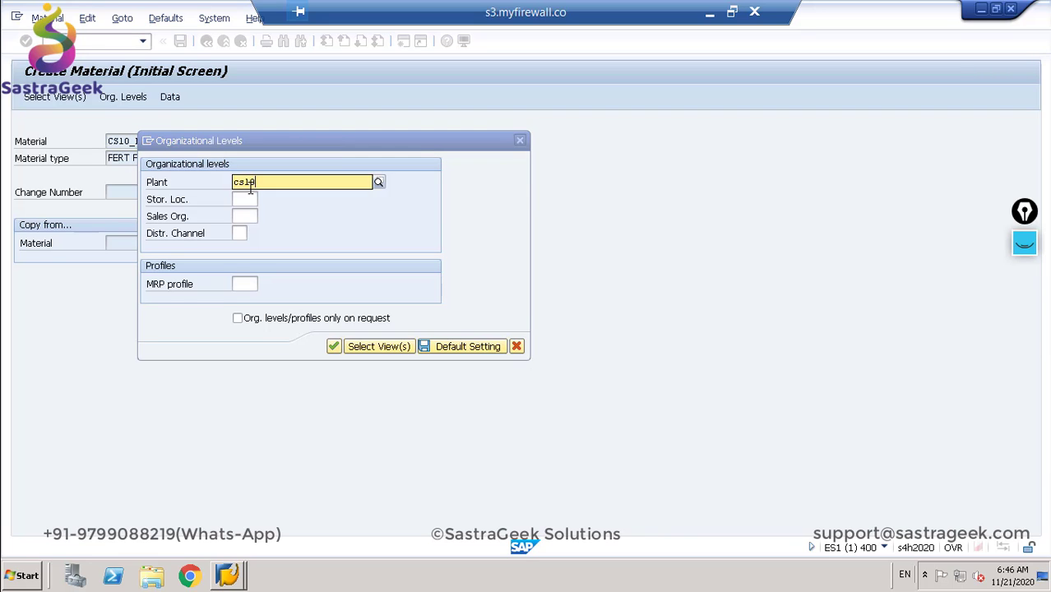
text(0)
key(Tab)
text(0B)
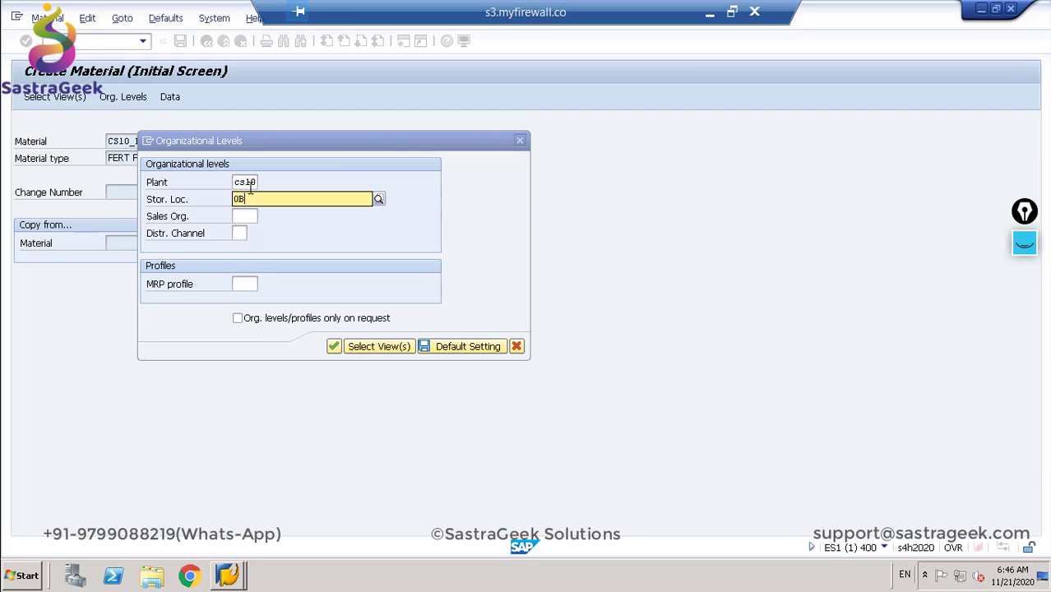
key(Tab)
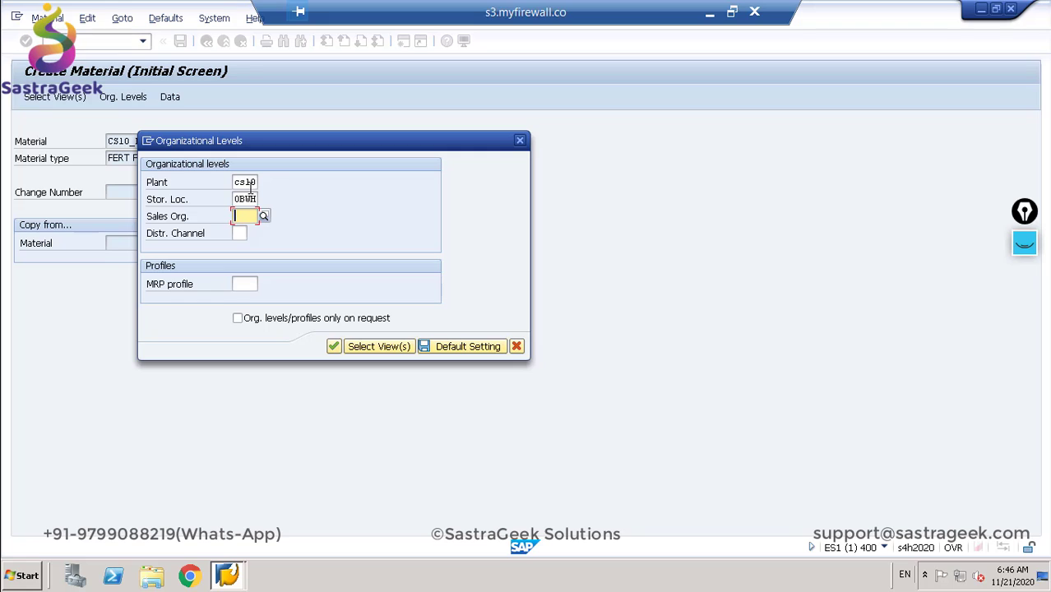
text(CS10)
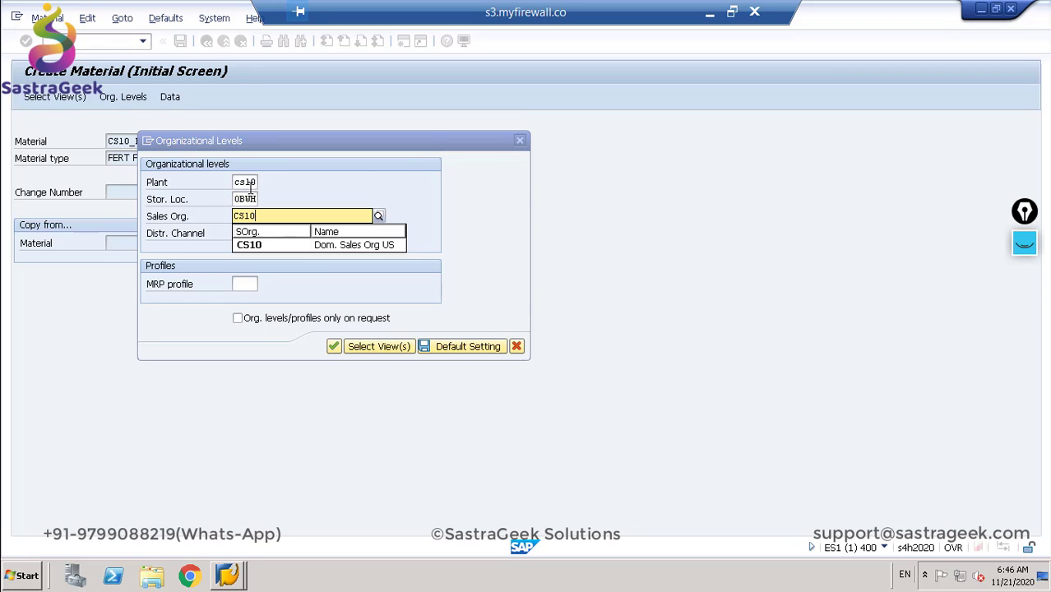
key(Tab)
text(Z)
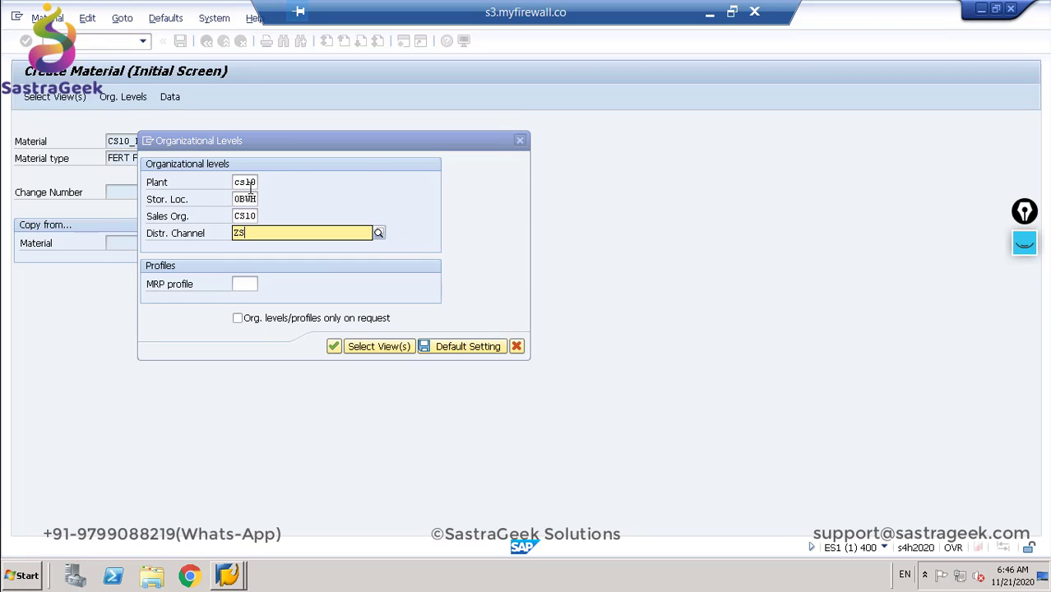
text(S)
key(Return)
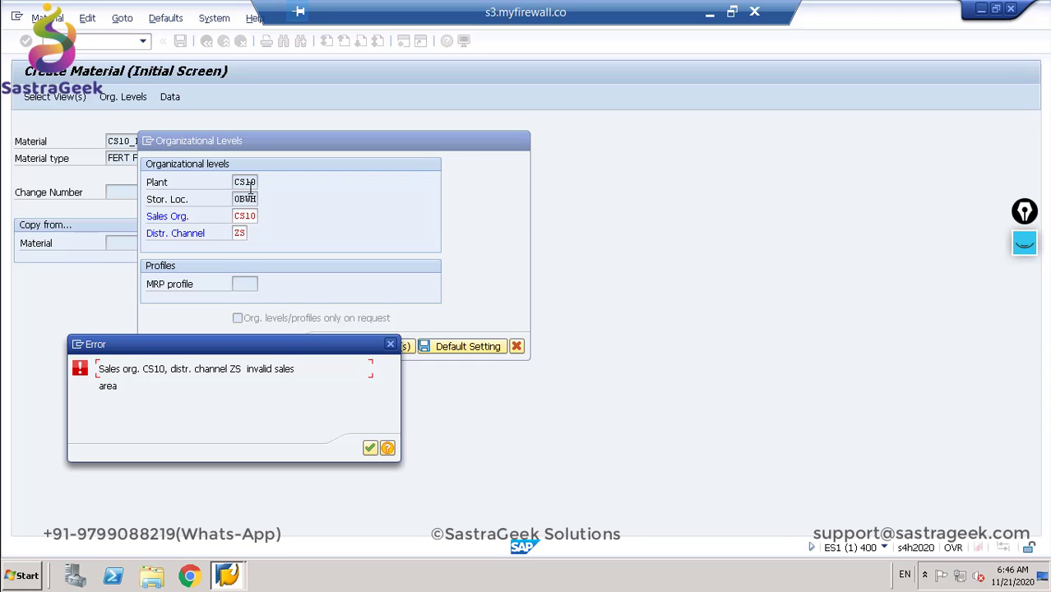
Step: Check the possible sales organization and distribution channel combinations for CS10, and cancel the organizational levels entry
key(Return)
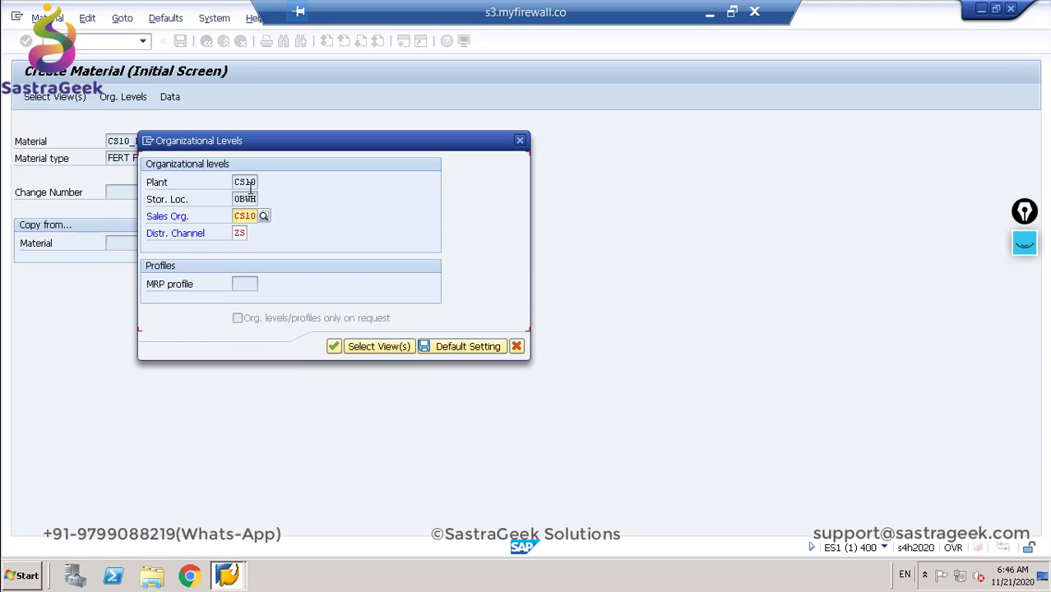
click(242, 233)
click(254, 234)
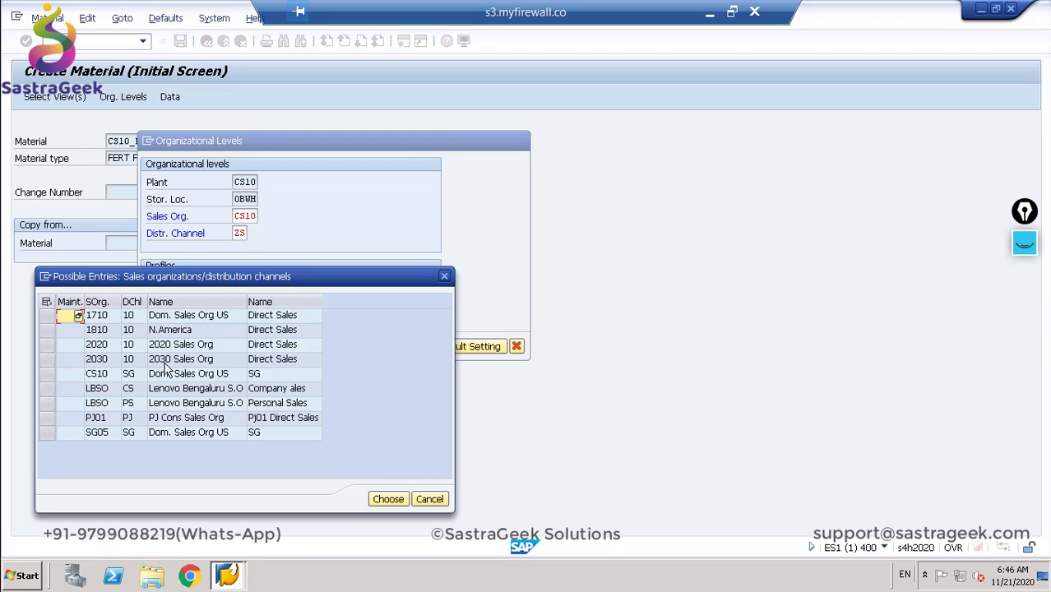
click(115, 375)
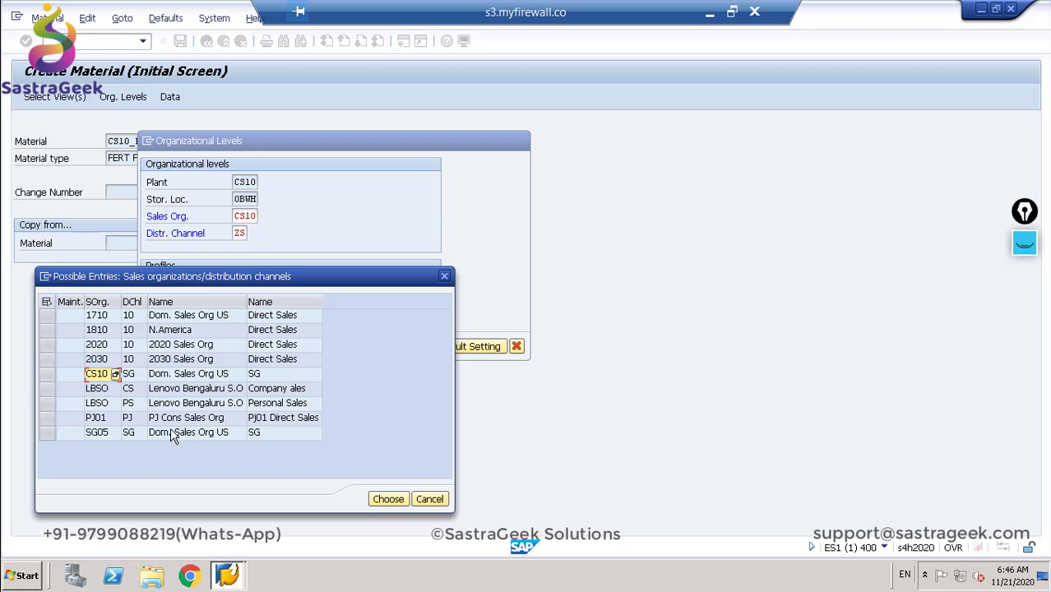
click(134, 376)
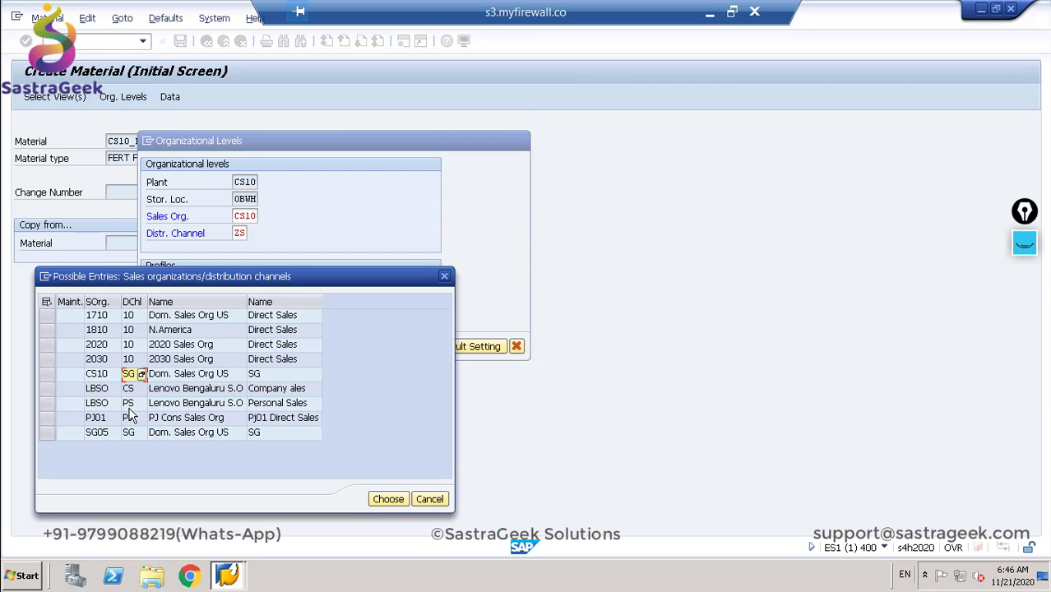
click(127, 411)
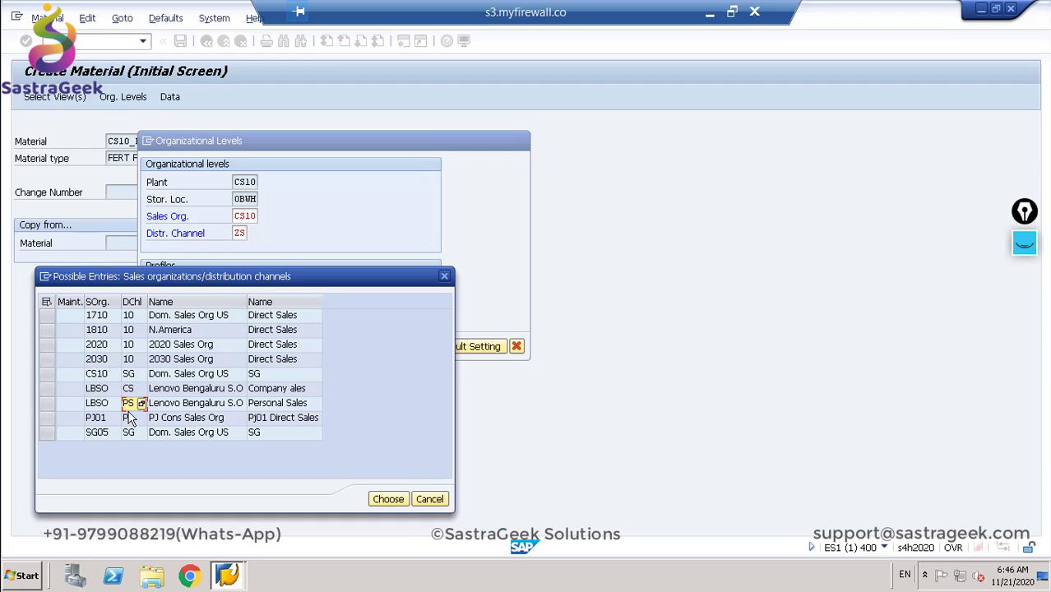
click(128, 420)
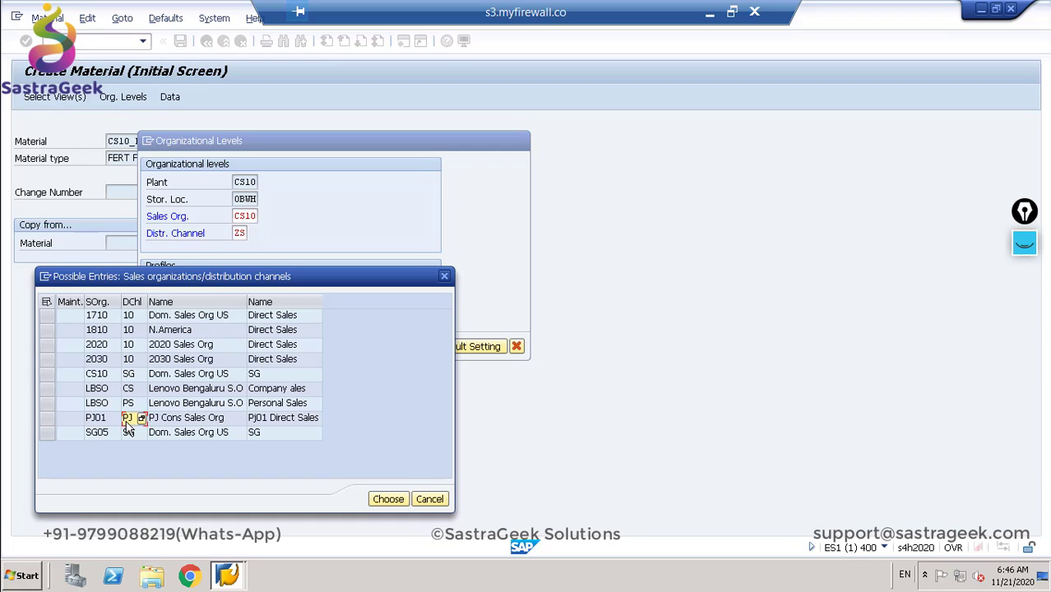
key(alt+Tab)
click(445, 275)
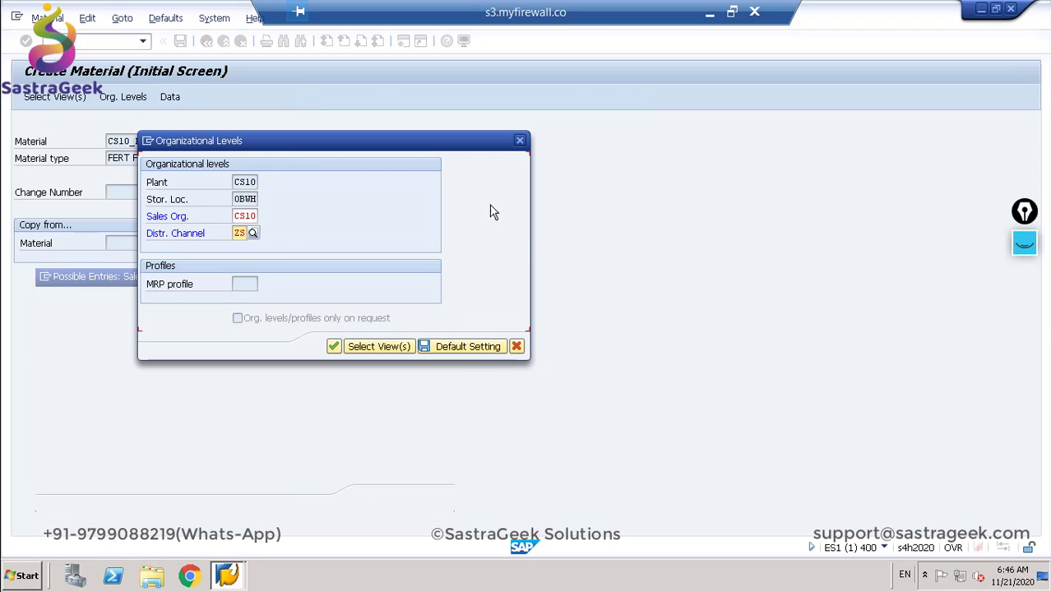
click(519, 142)
Step: Open the SAP Reference IMG via SPRO in a new session and start the Enterprise Structure activity assigning distribution channels to sales organizations
click(76, 42)
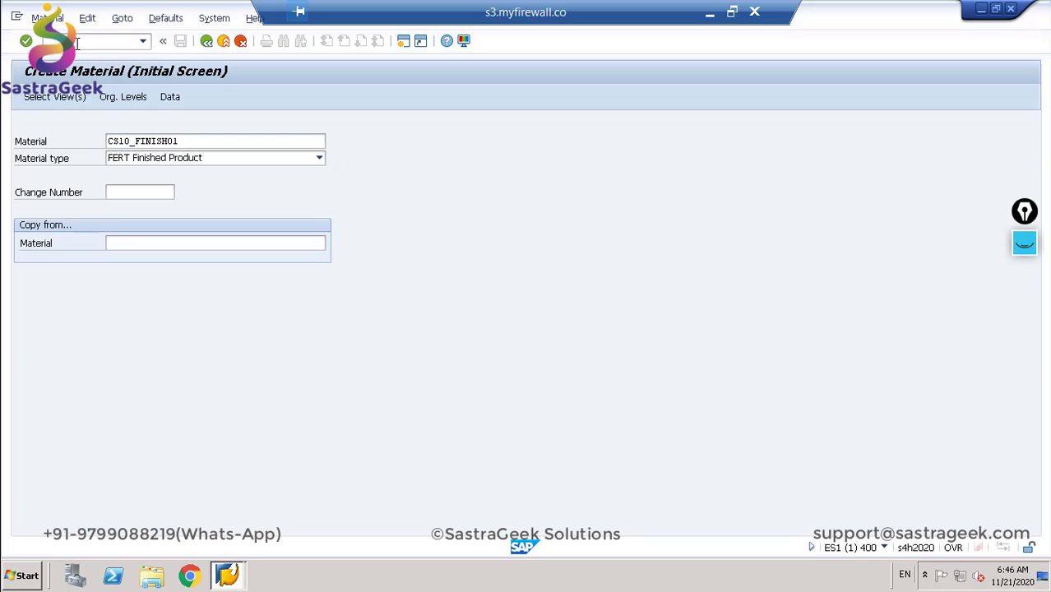
text(/ospro)
key(Return)
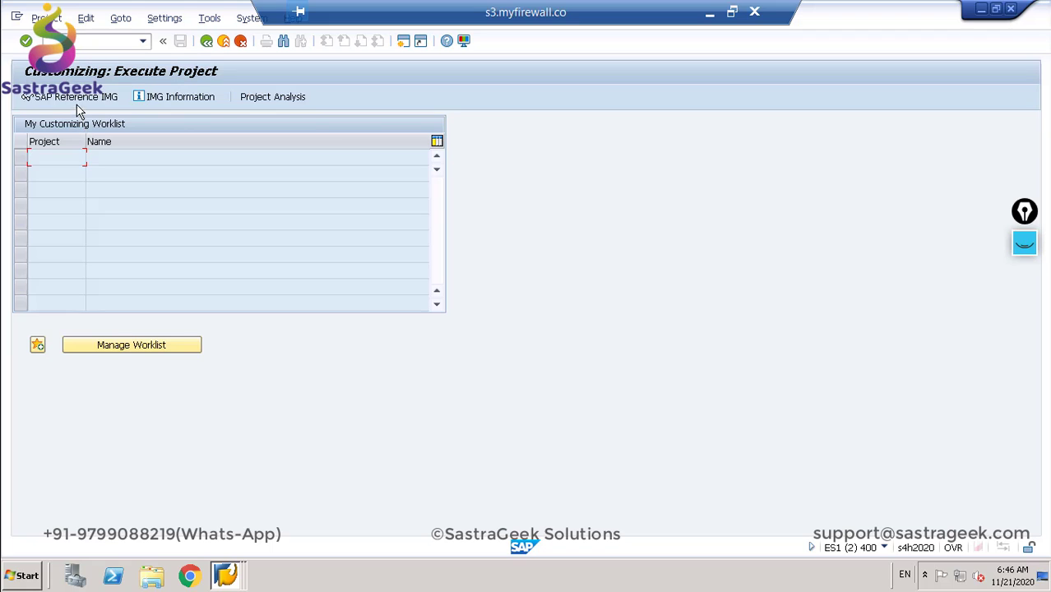
click(76, 99)
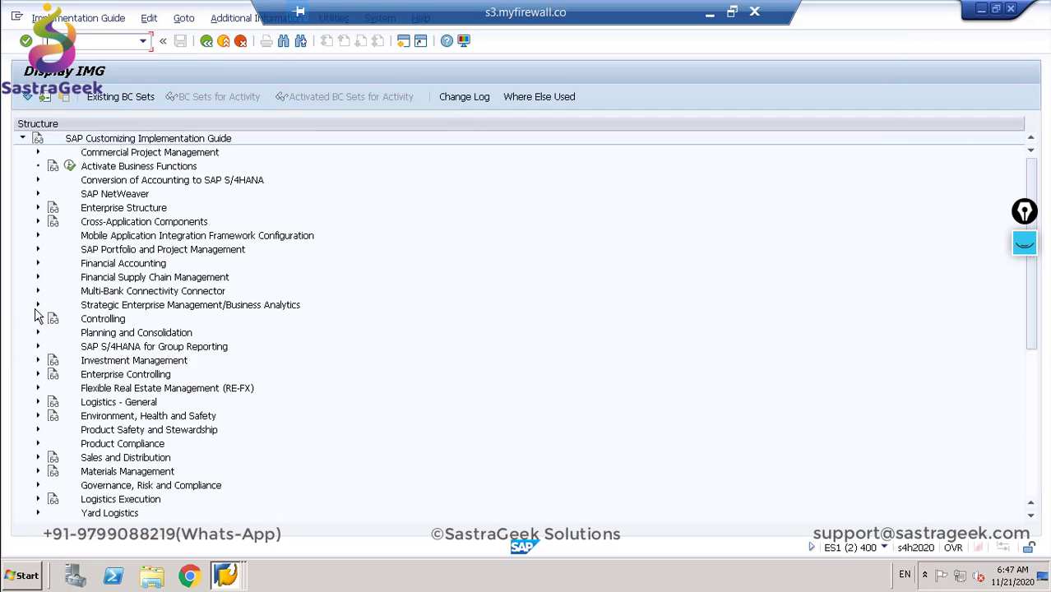
click(37, 208)
click(53, 249)
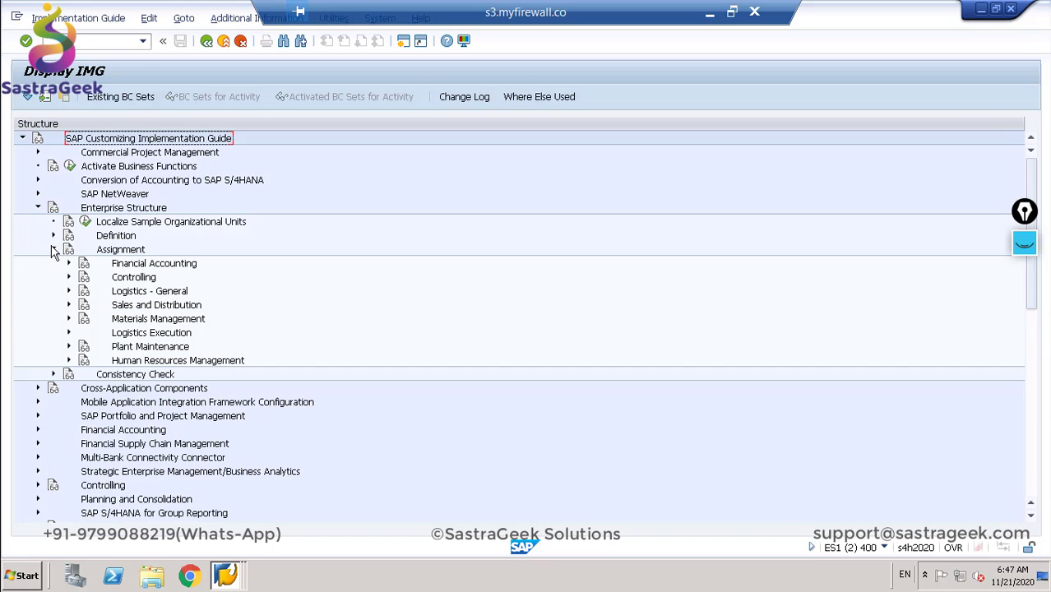
click(69, 305)
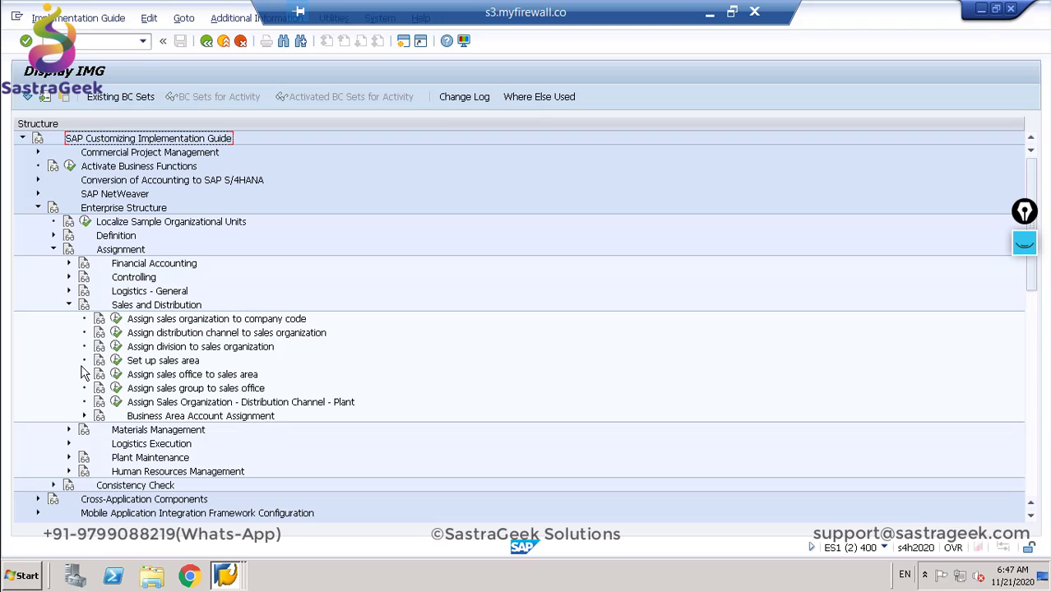
click(116, 334)
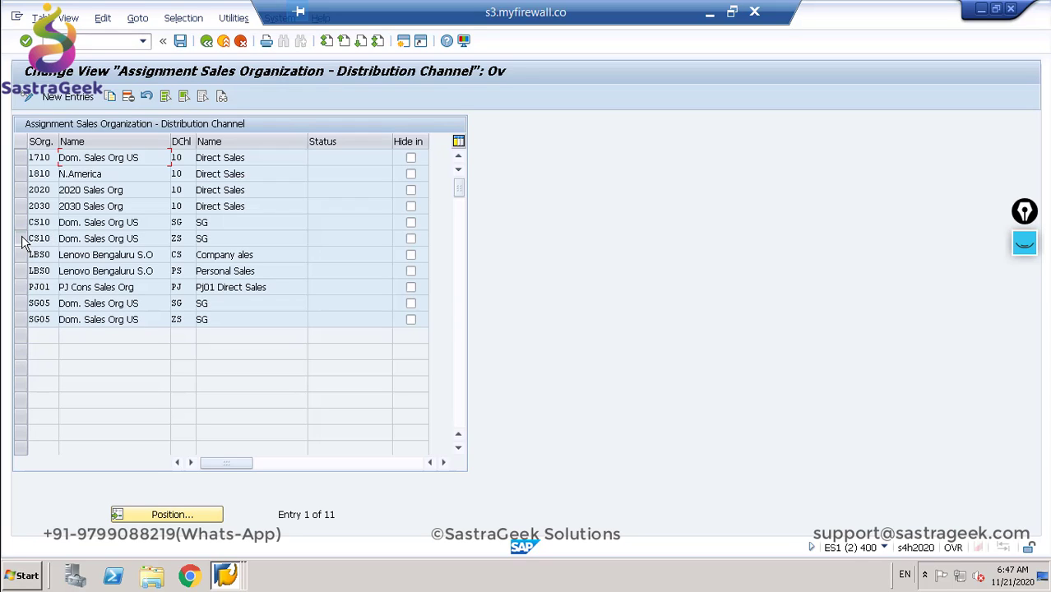
Step: Delete the assignment of distribution channel ZS to sales organization CS10, save it in the customizing request, and return to the IMG
click(21, 239)
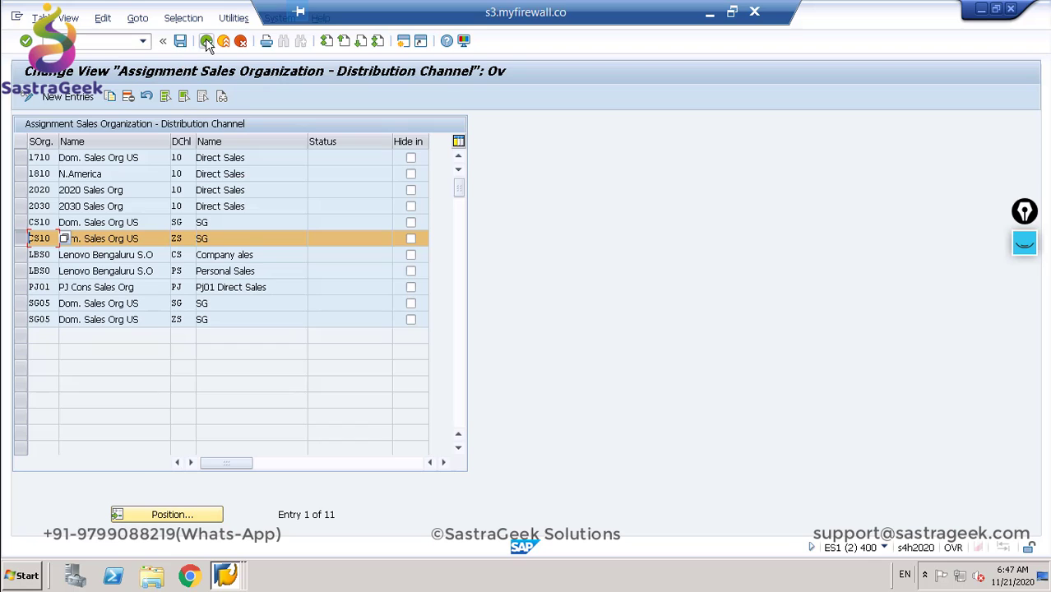
click(129, 97)
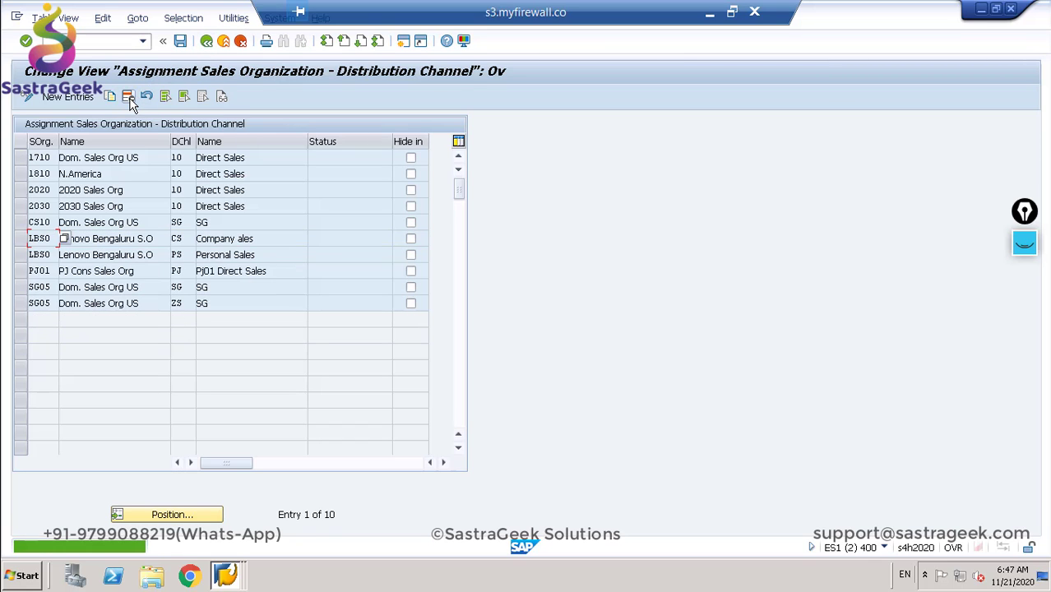
click(182, 41)
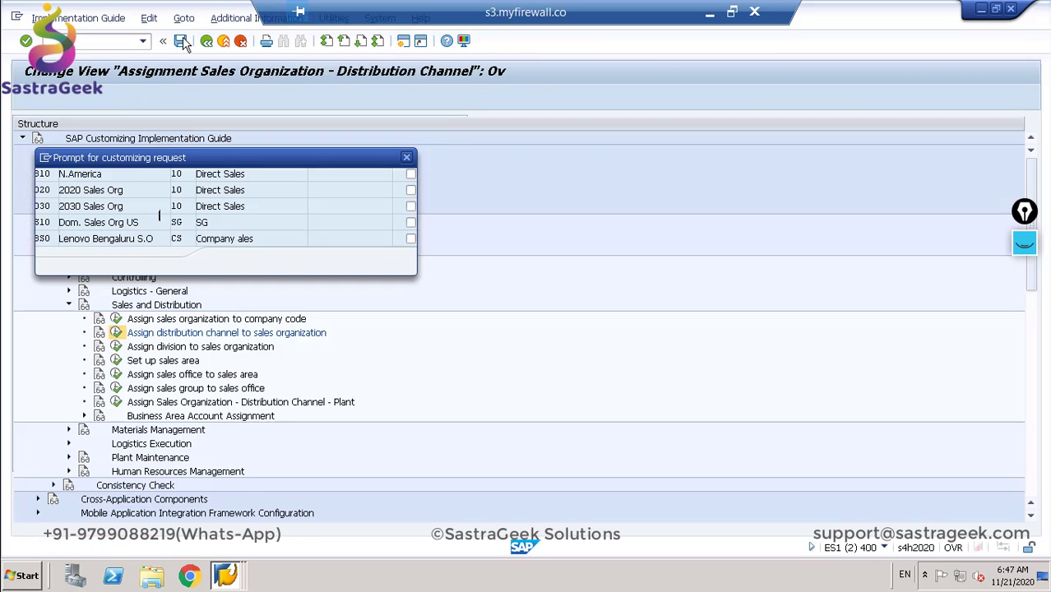
click(227, 262)
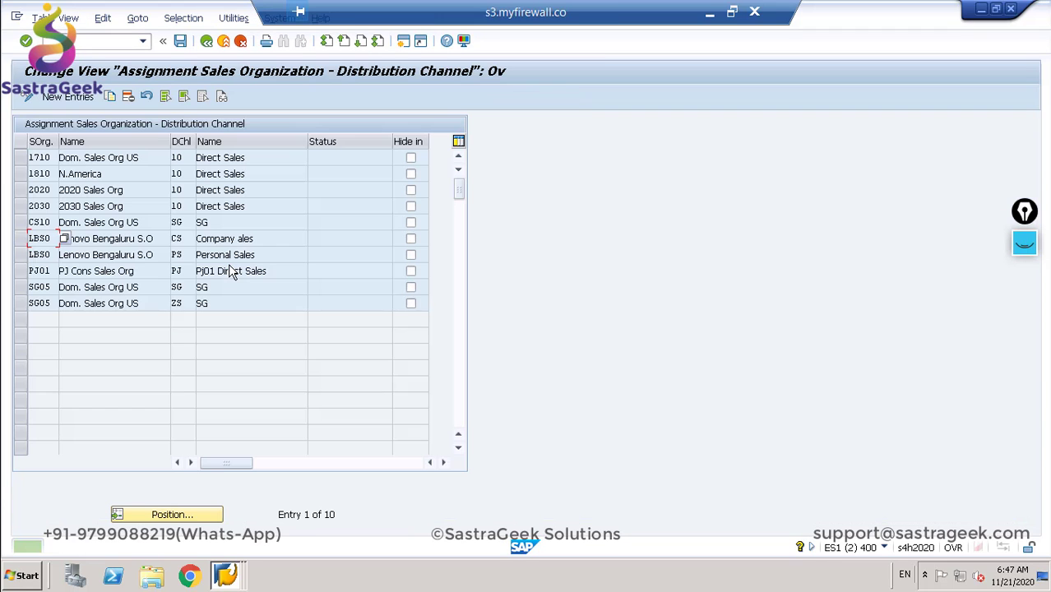
click(207, 41)
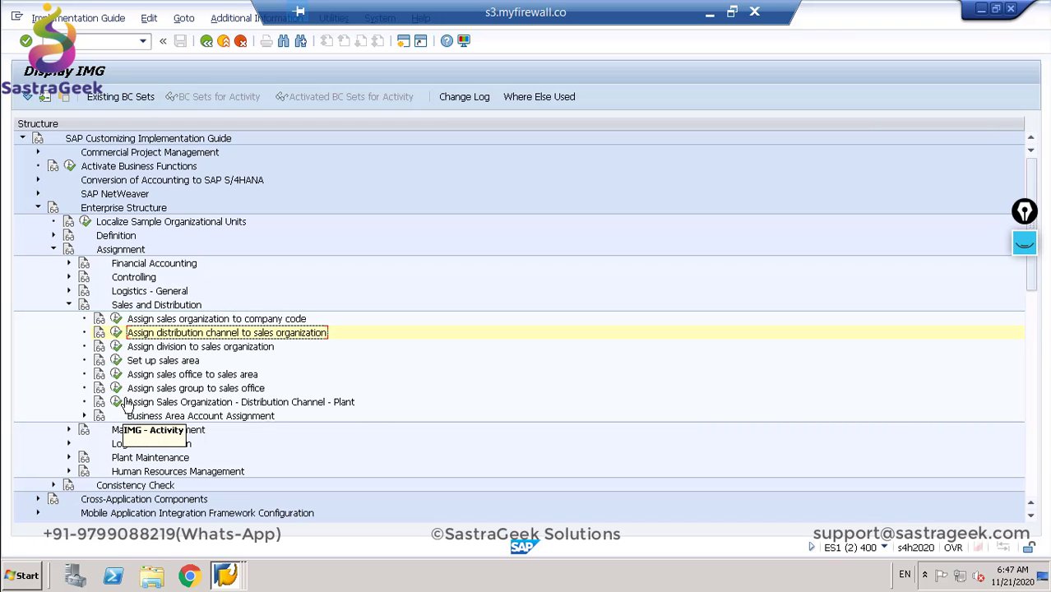
Step: Delete the sales office 170 assignment for sales area CS10, ZS, 00, save it, and return to the IMG
click(116, 375)
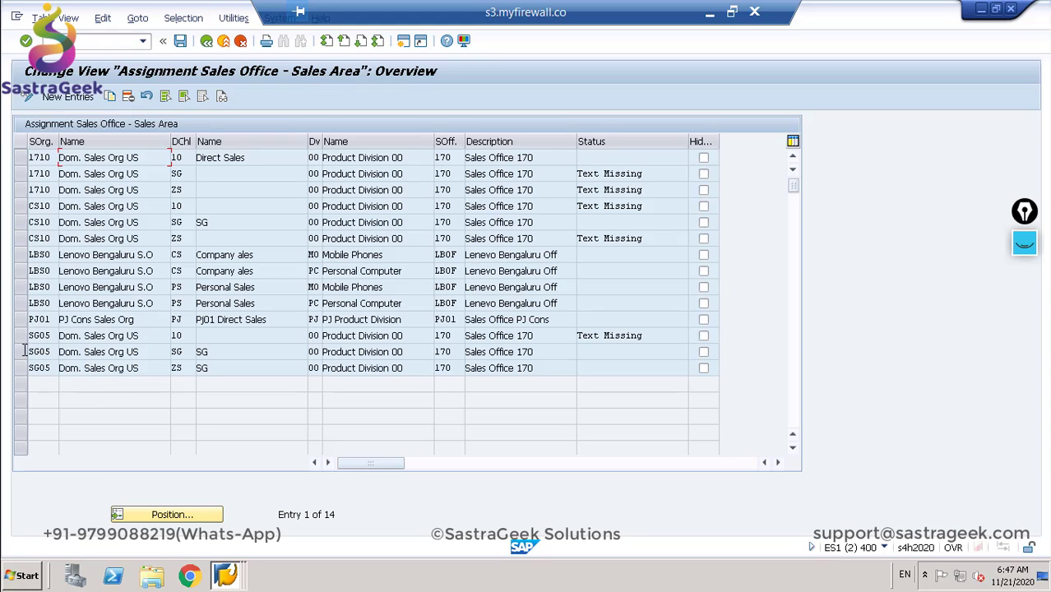
click(21, 238)
click(127, 96)
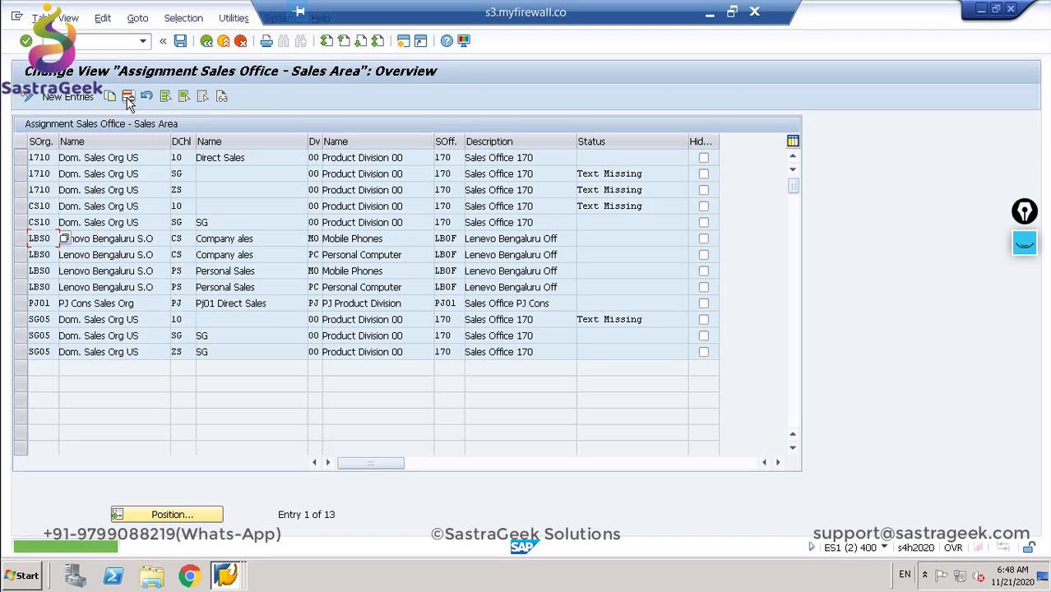
click(180, 41)
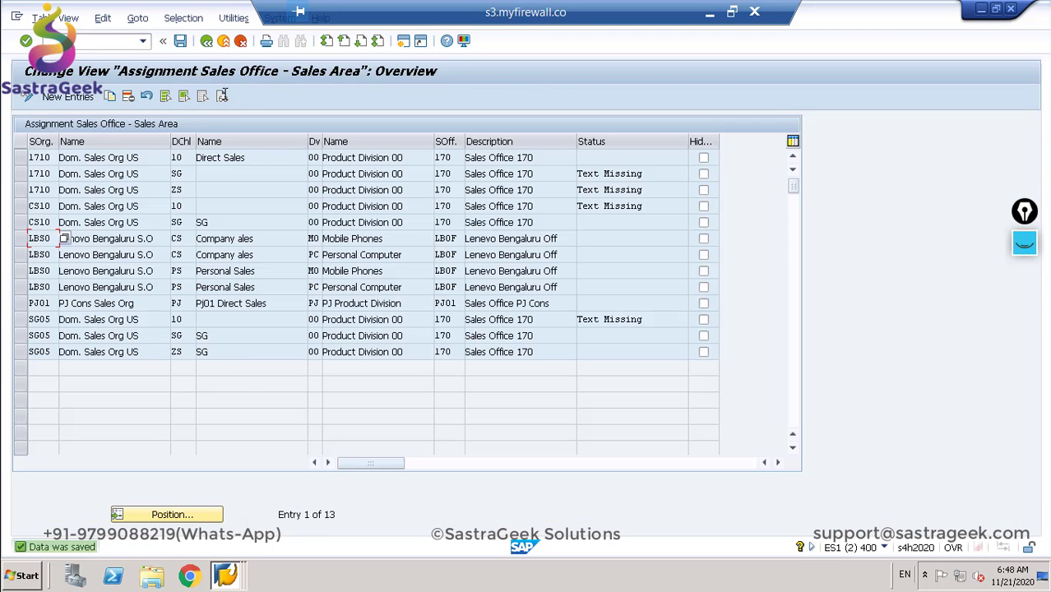
click(206, 41)
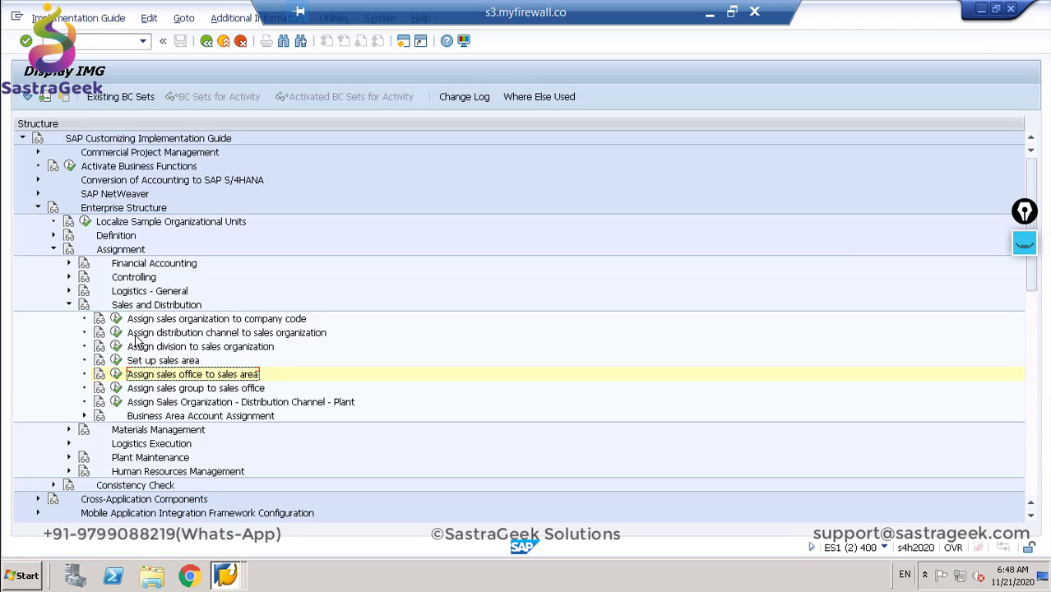
Step: In the Sales and Distribution definition of distribution channels, delete channel ZS and save the change in the customizing request
click(69, 304)
click(54, 236)
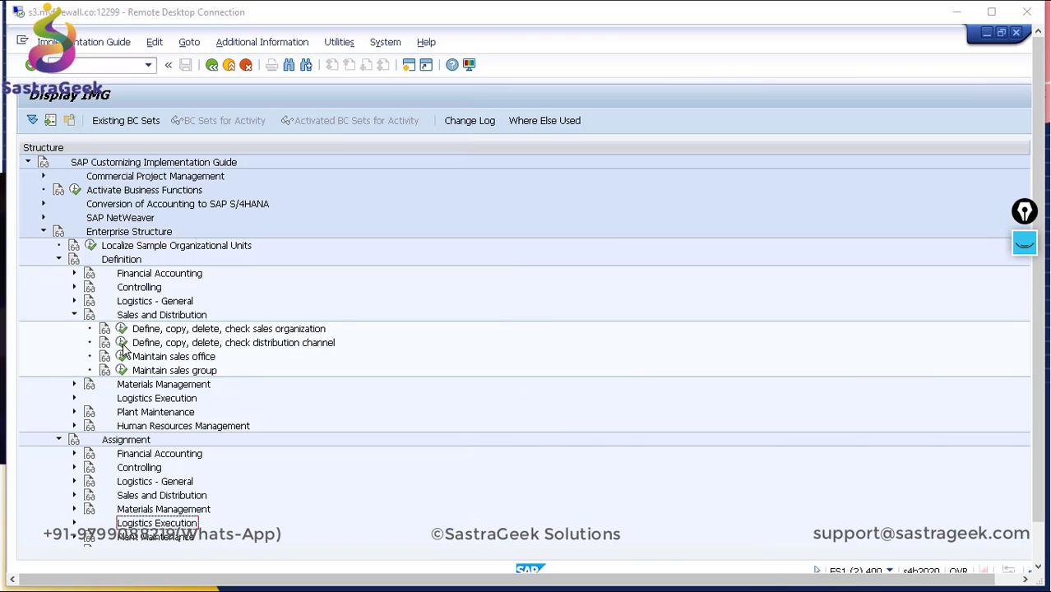
click(122, 343)
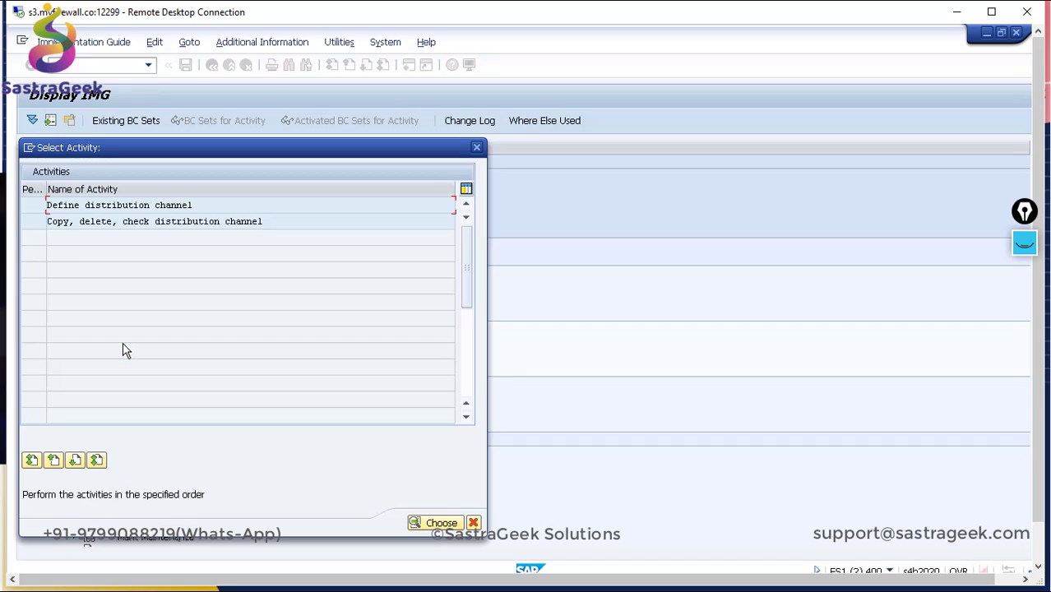
double_click(81, 205)
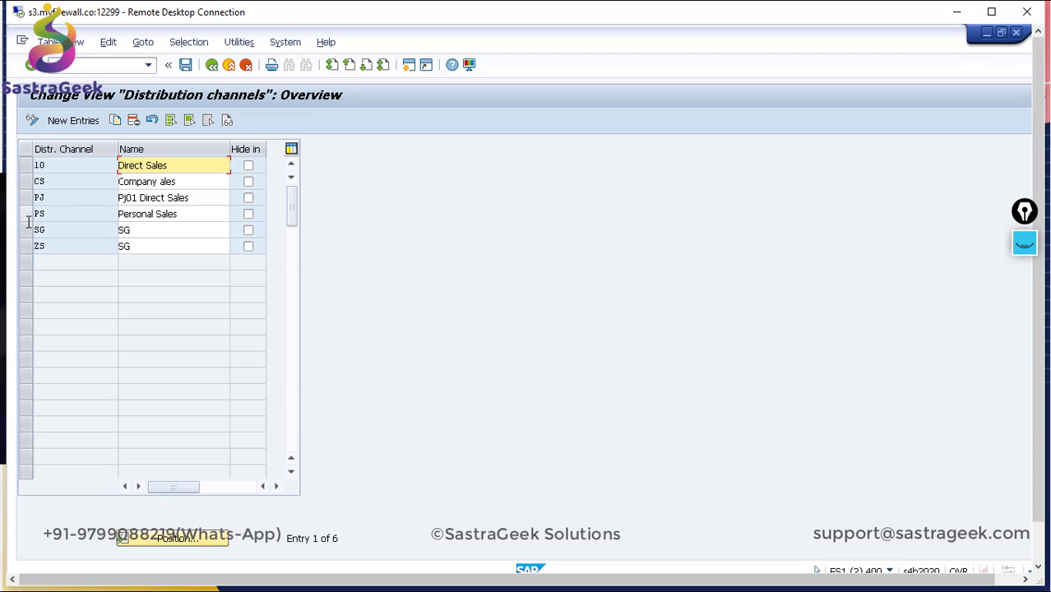
click(27, 247)
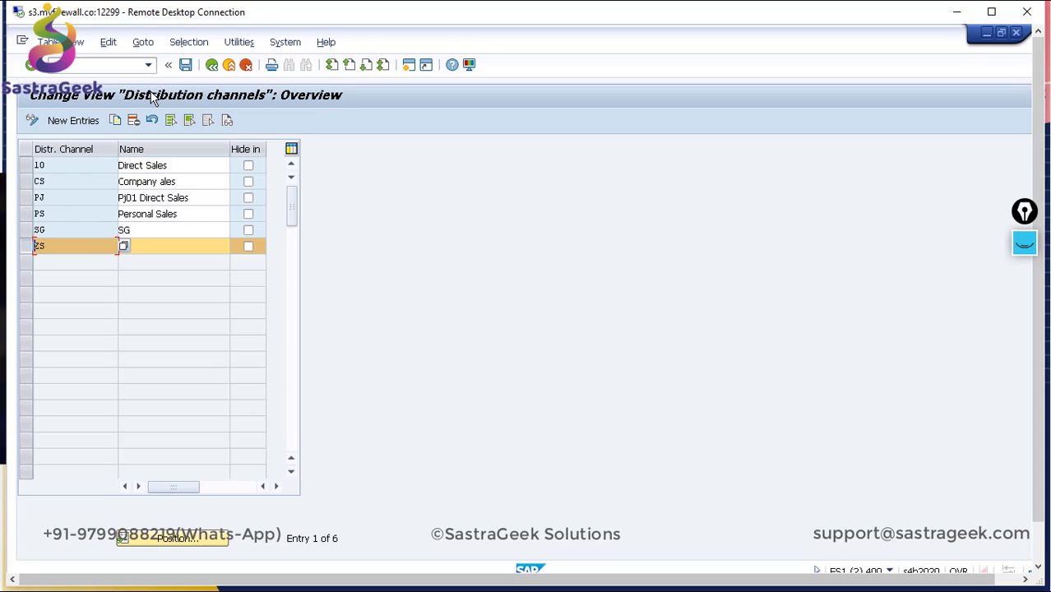
click(133, 120)
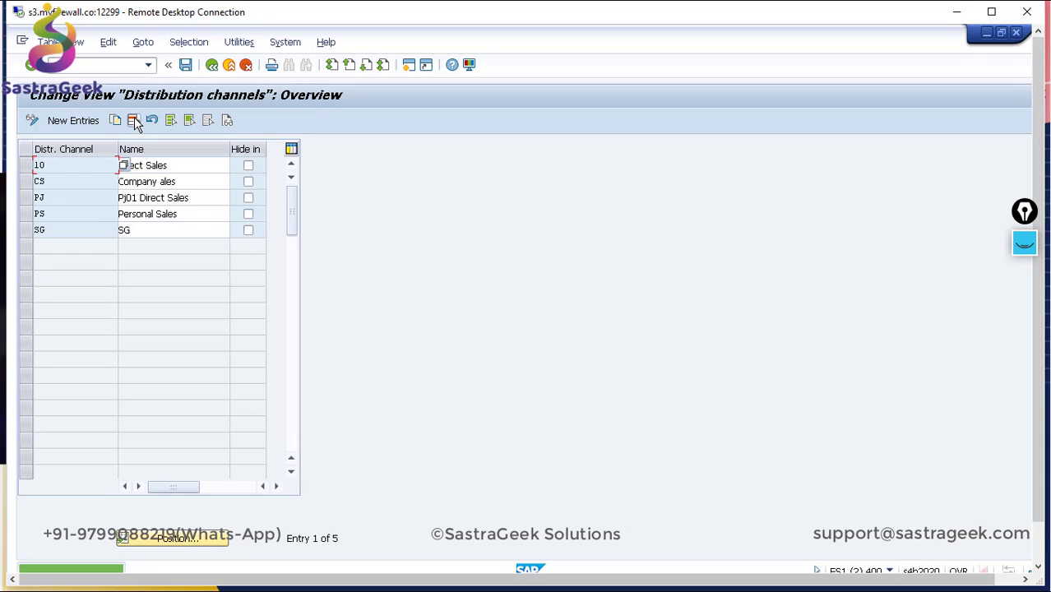
click(185, 66)
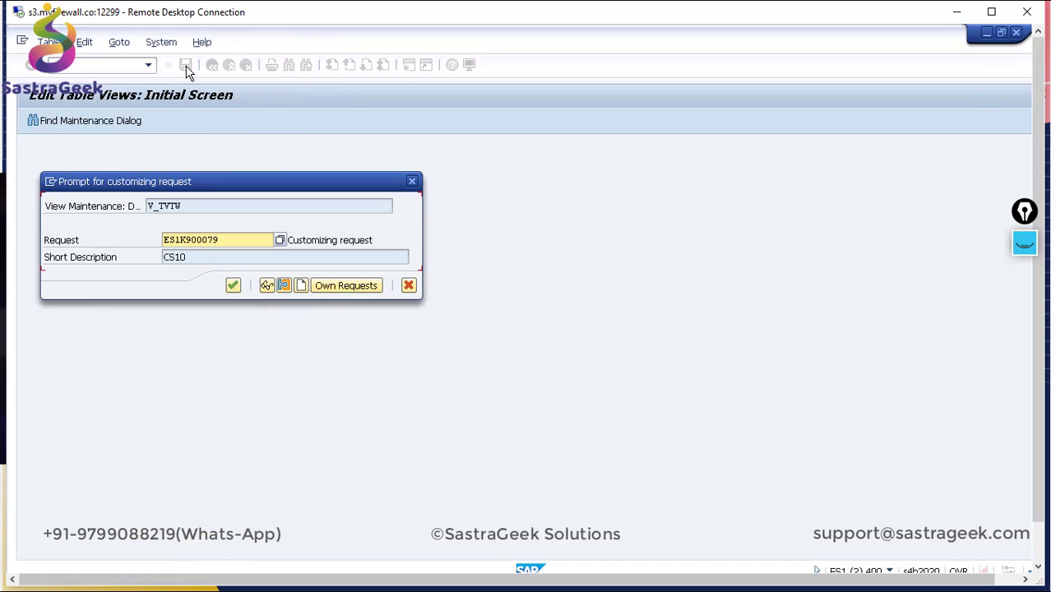
click(233, 285)
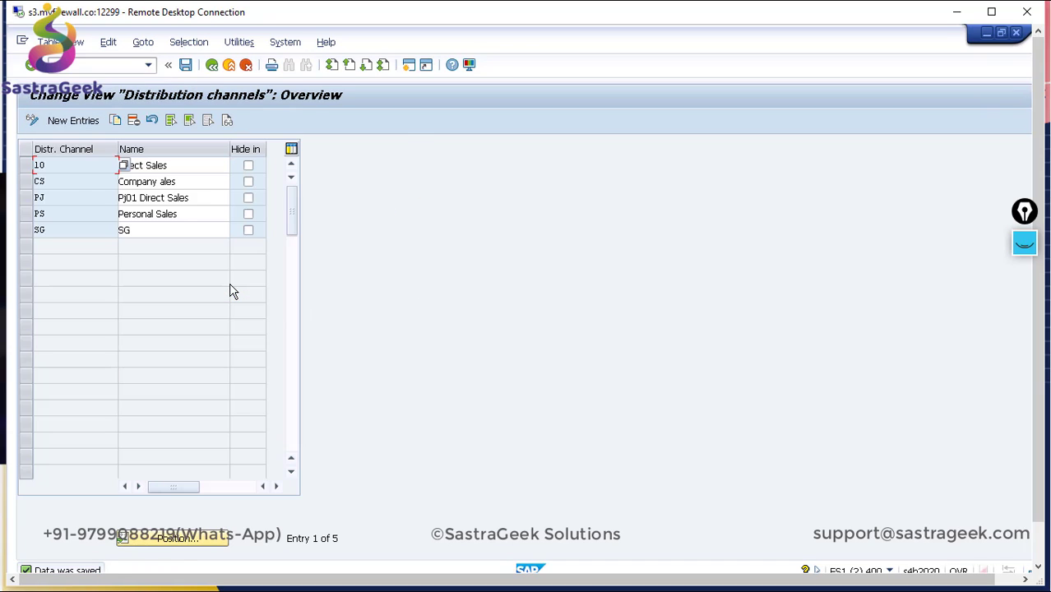
Step: Create distribution channel ZS named Customer Service ZS, save it, and return to the IMG structure
click(78, 122)
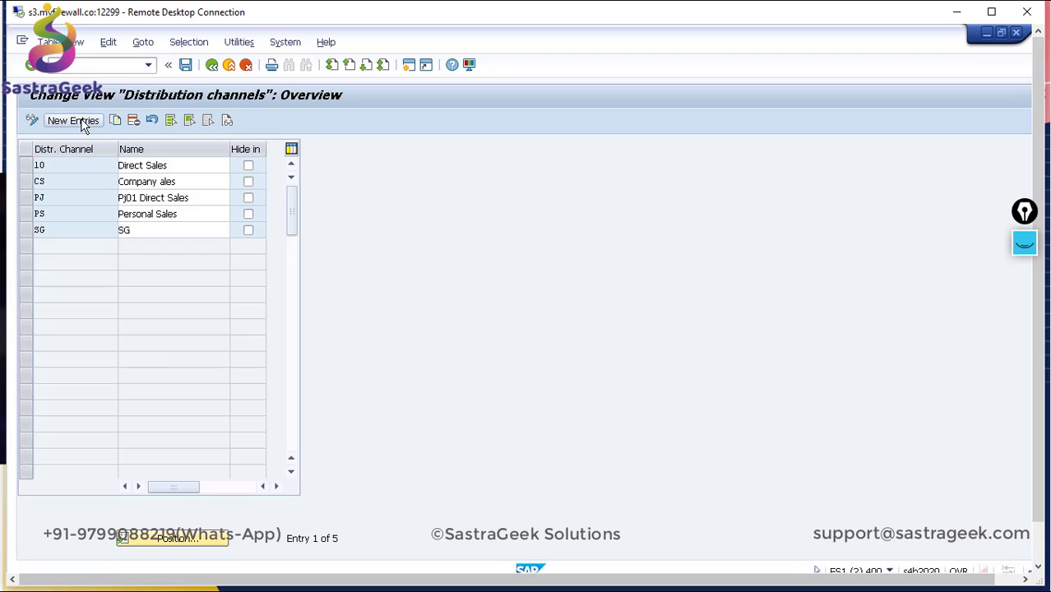
text(zs)
key(Tab)
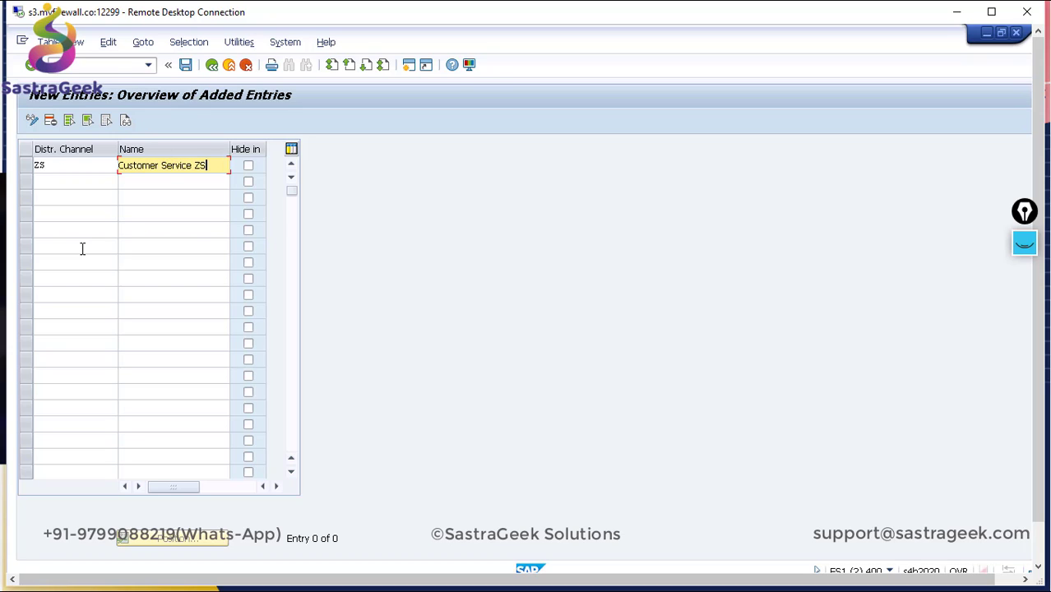
text(Customer Service ZS)
click(185, 65)
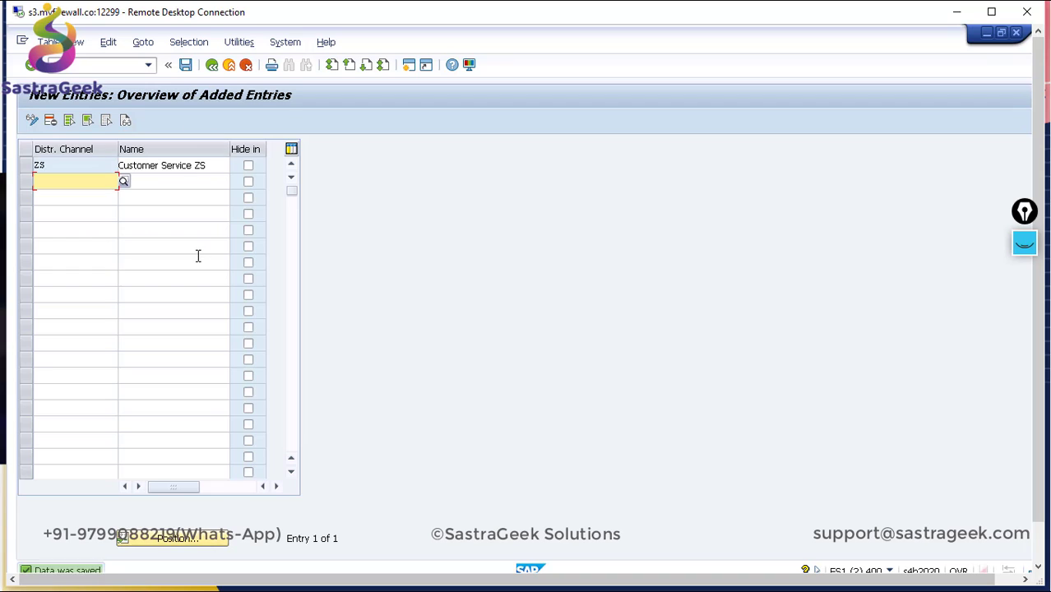
click(185, 65)
click(211, 65)
click(211, 65)
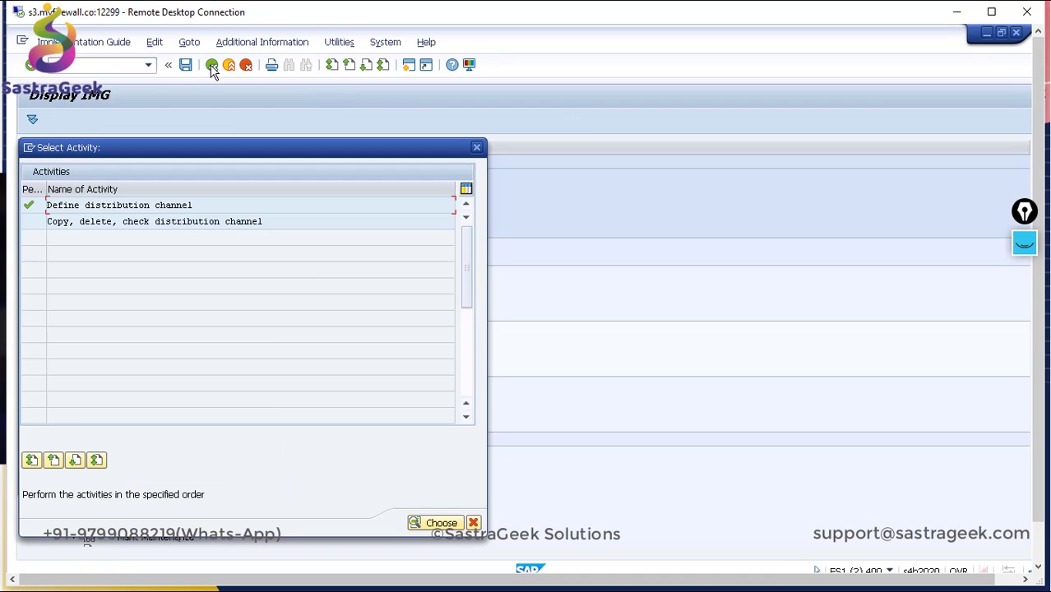
click(476, 147)
Step: Assign distribution channel ZS to sales organization CS10, save it in the customizing request, and return to the IMG structure
click(75, 315)
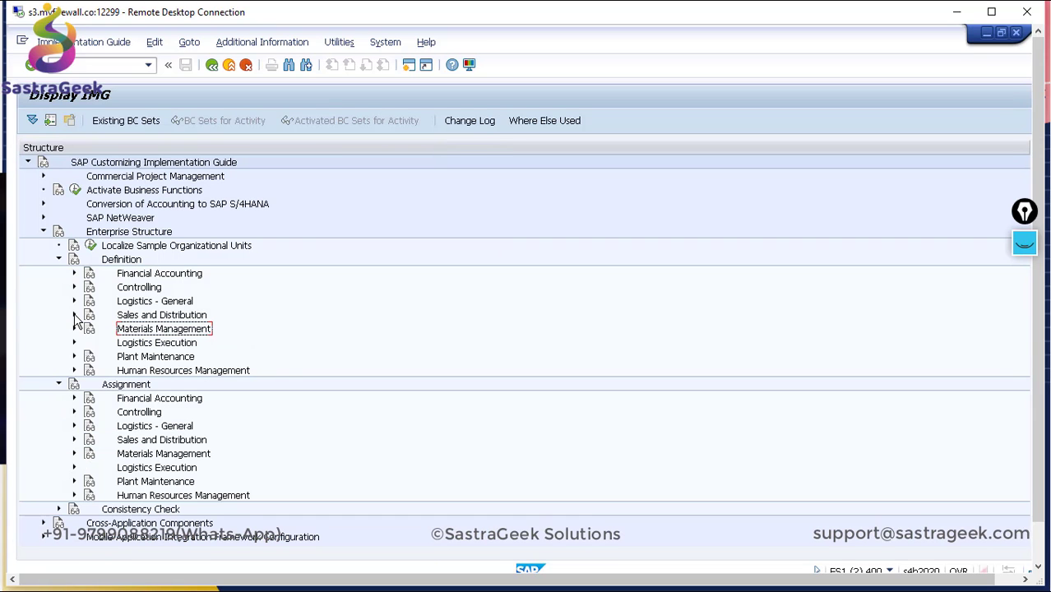
click(74, 442)
click(121, 442)
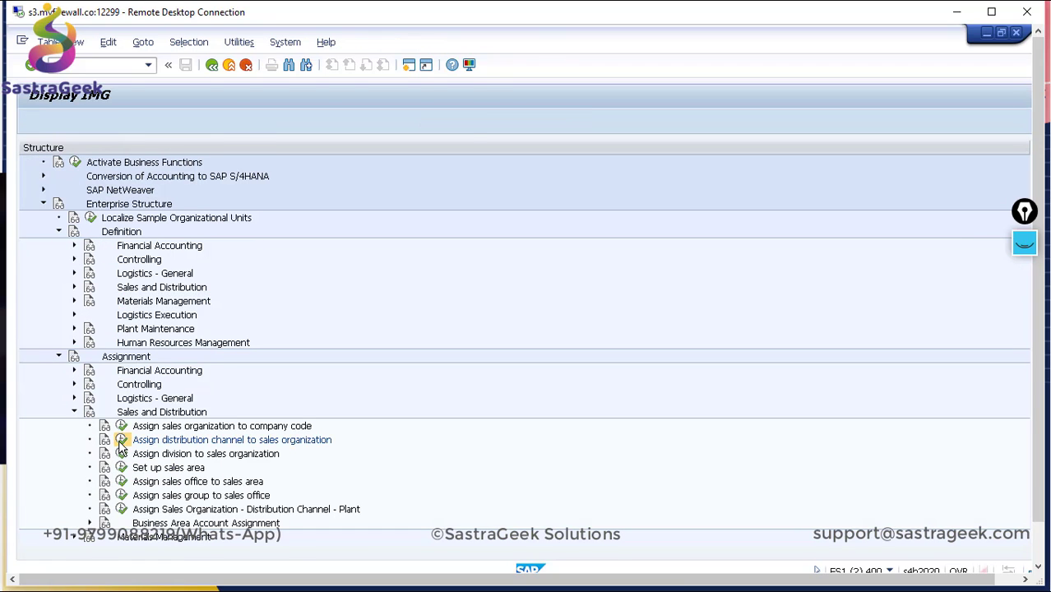
click(56, 120)
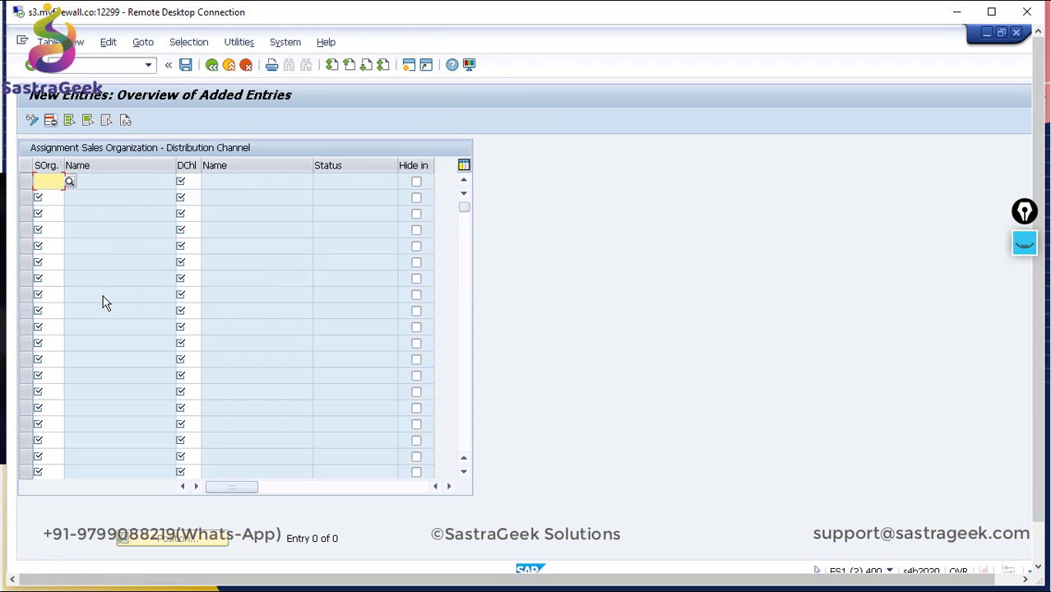
text(Ca10)
key(Tab)
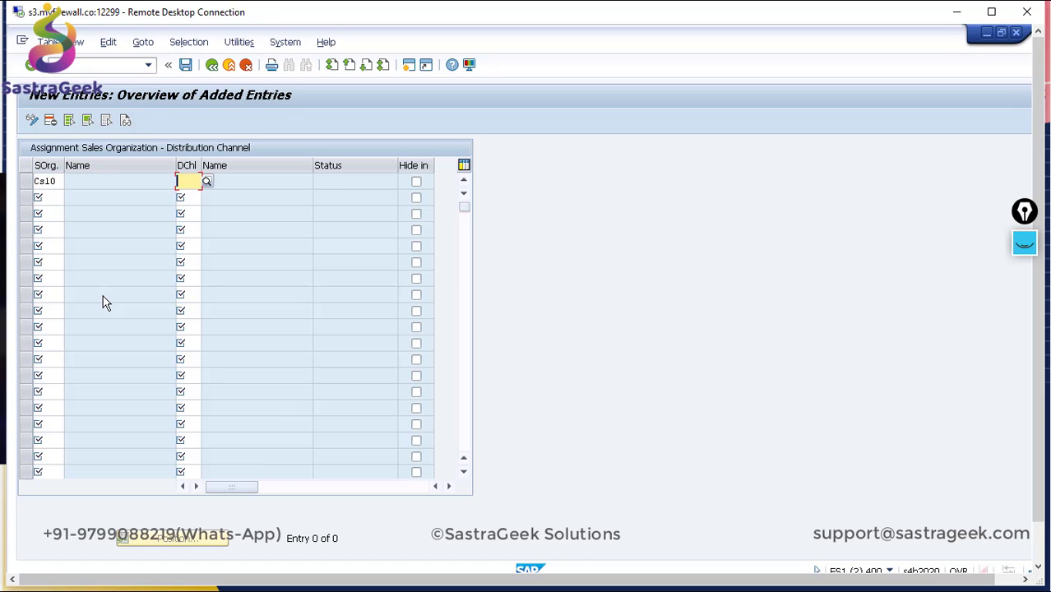
text(zs)
key(Return)
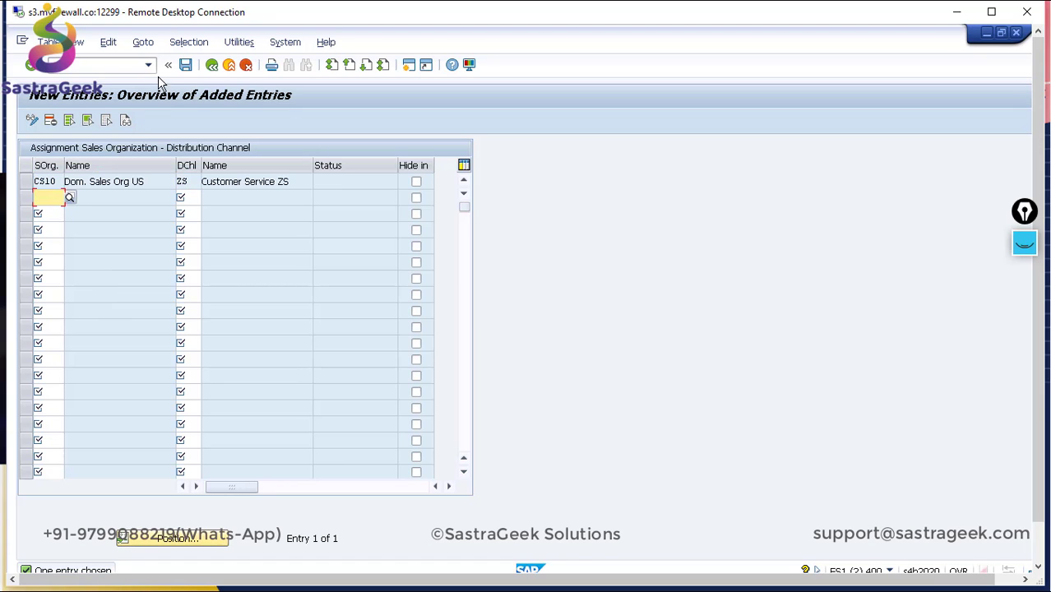
click(186, 65)
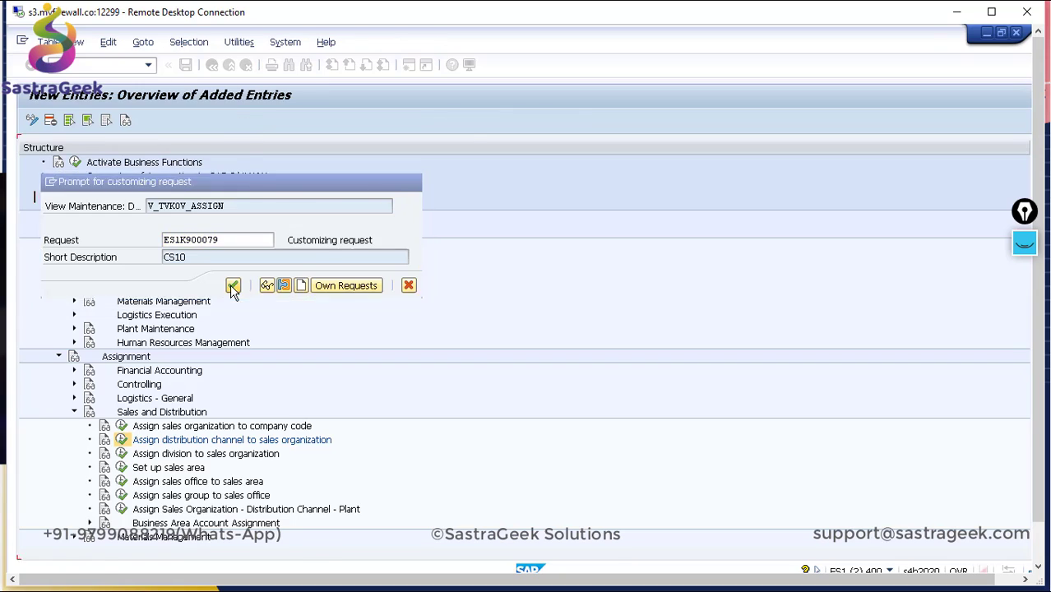
click(233, 285)
click(212, 66)
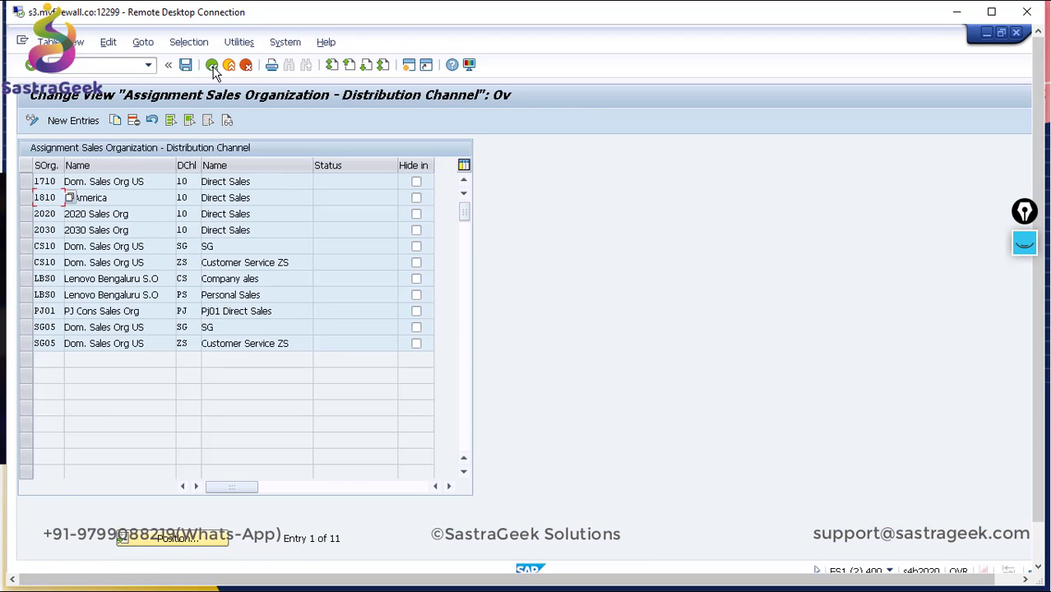
click(212, 66)
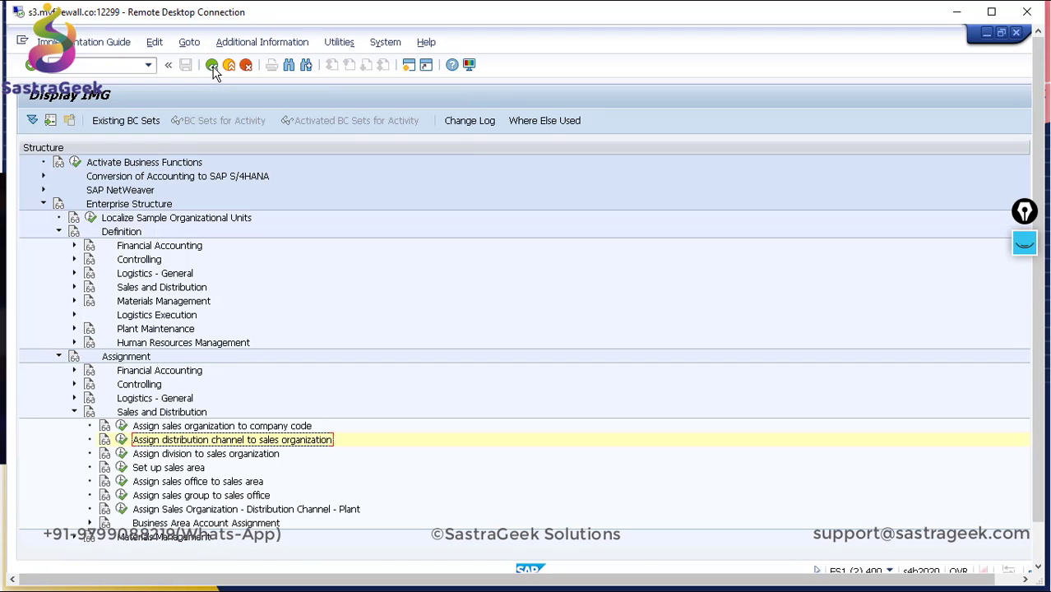
Step: In the sales area setup, try to add the combination CS10, ZS, 00 and discard the new entry
click(121, 467)
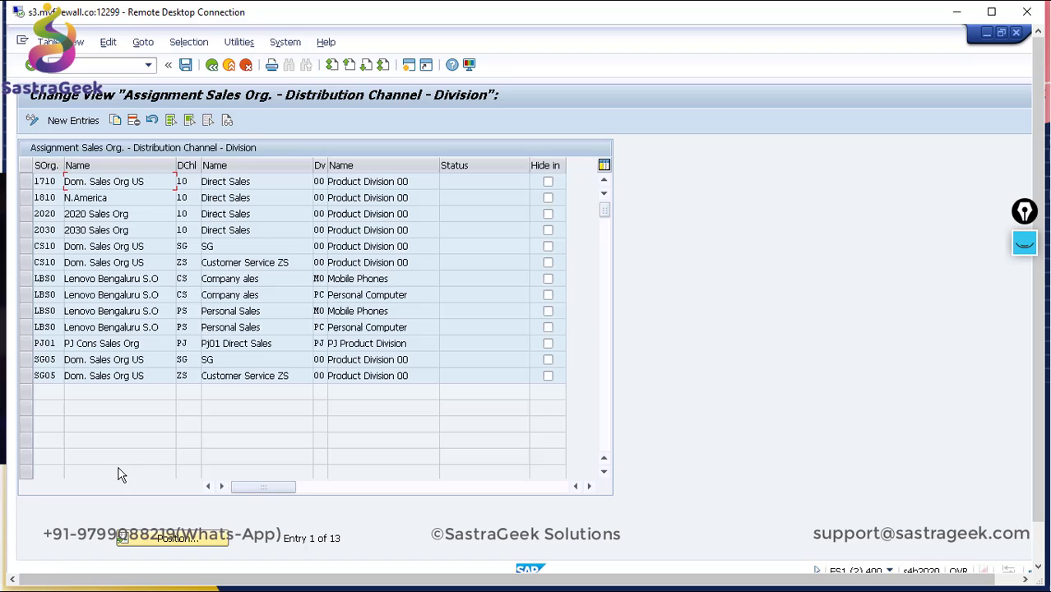
click(74, 127)
text(cs10)
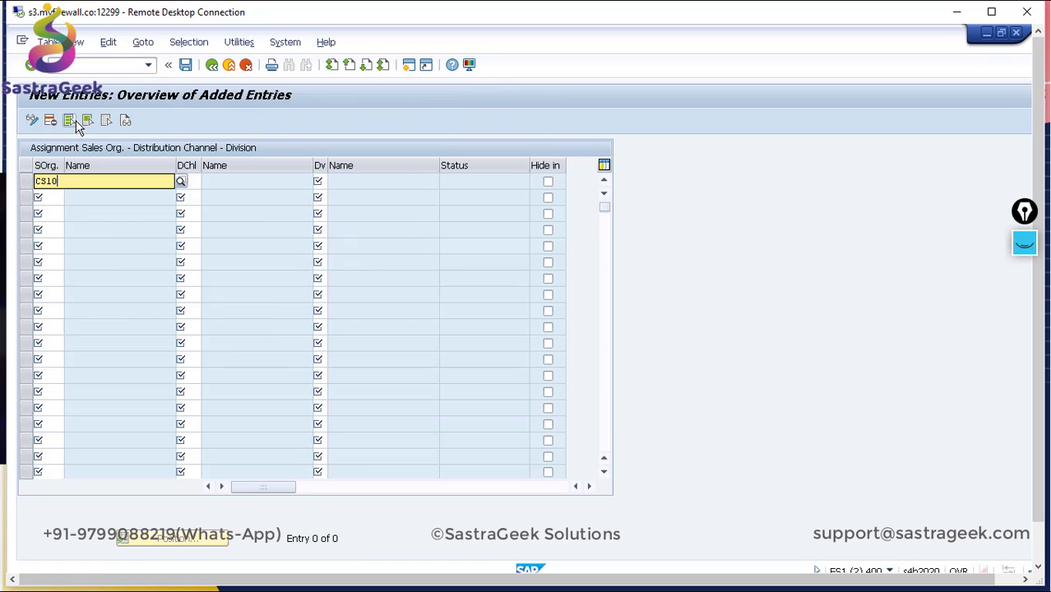
key(Tab)
text(zs)
key(Tab)
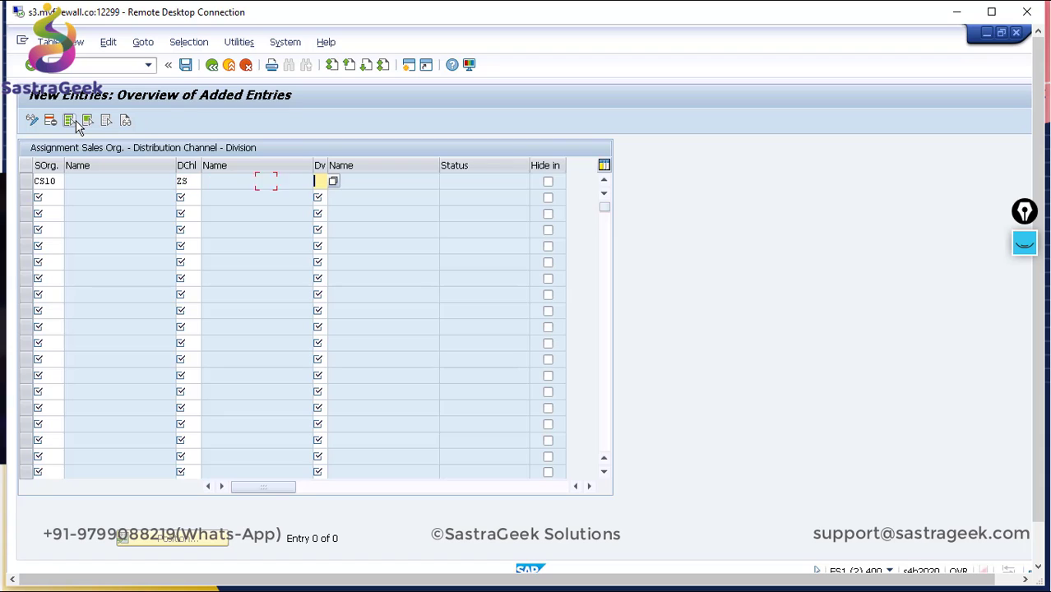
text(00)
key(Return)
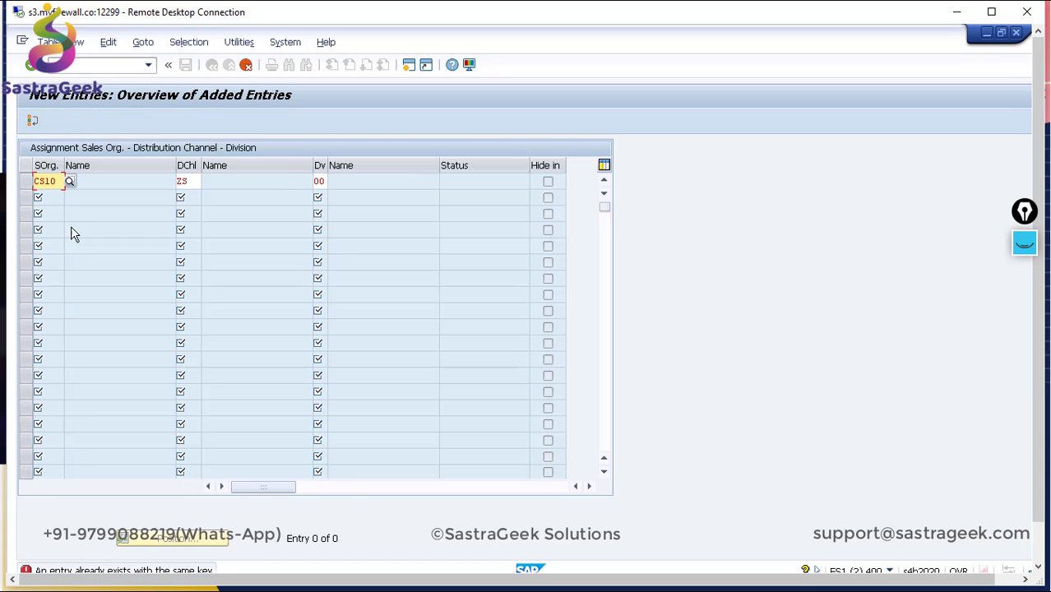
click(990, 12)
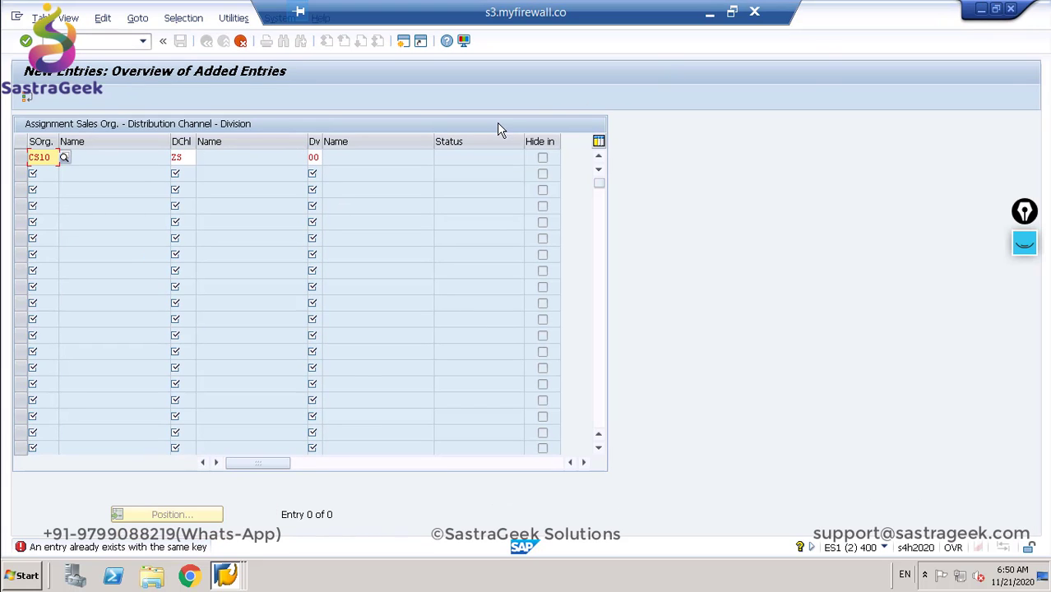
click(241, 41)
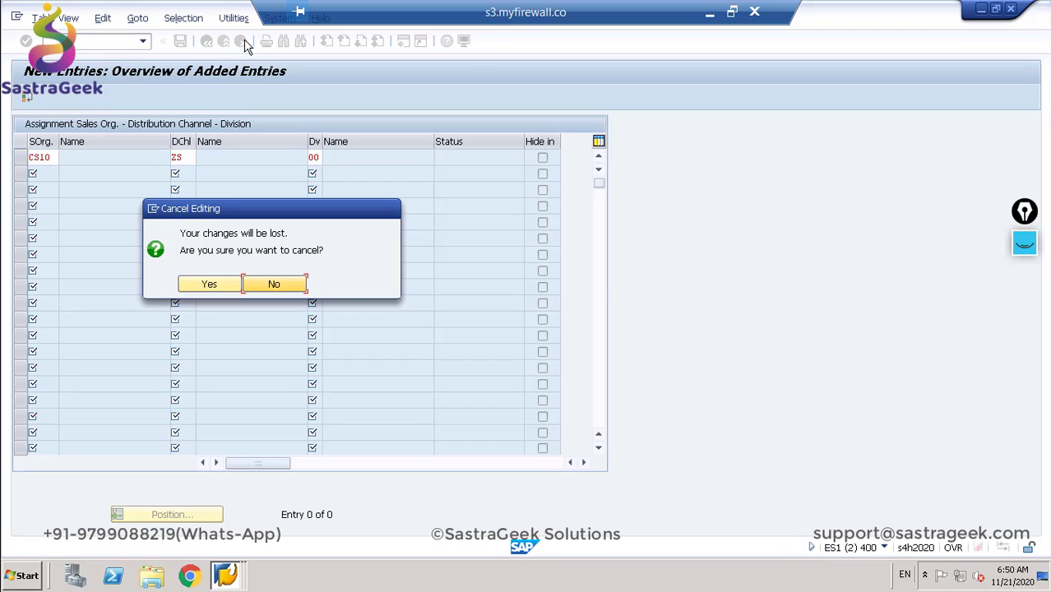
click(211, 284)
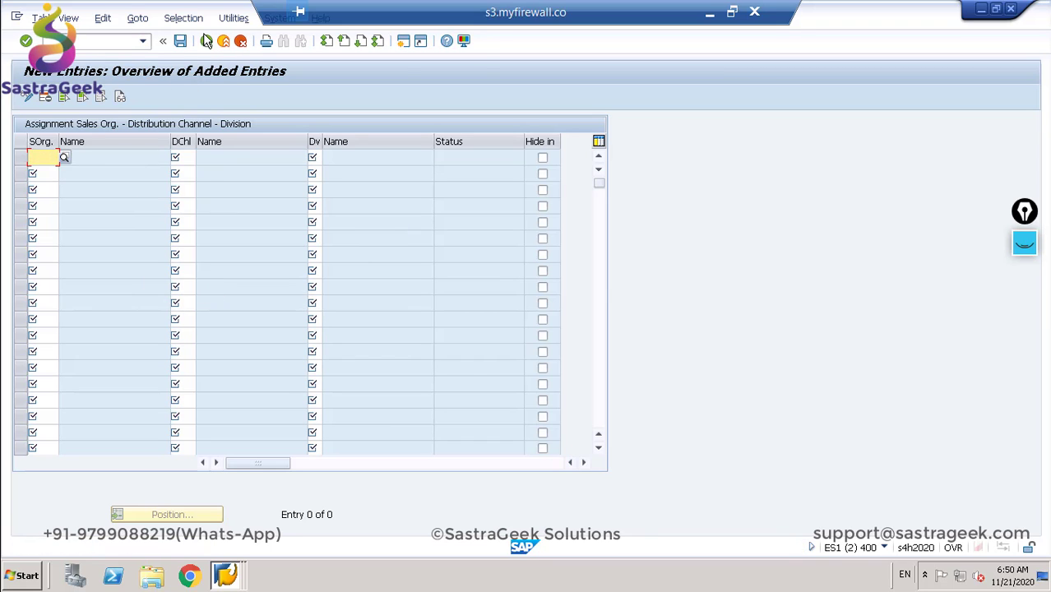
click(206, 41)
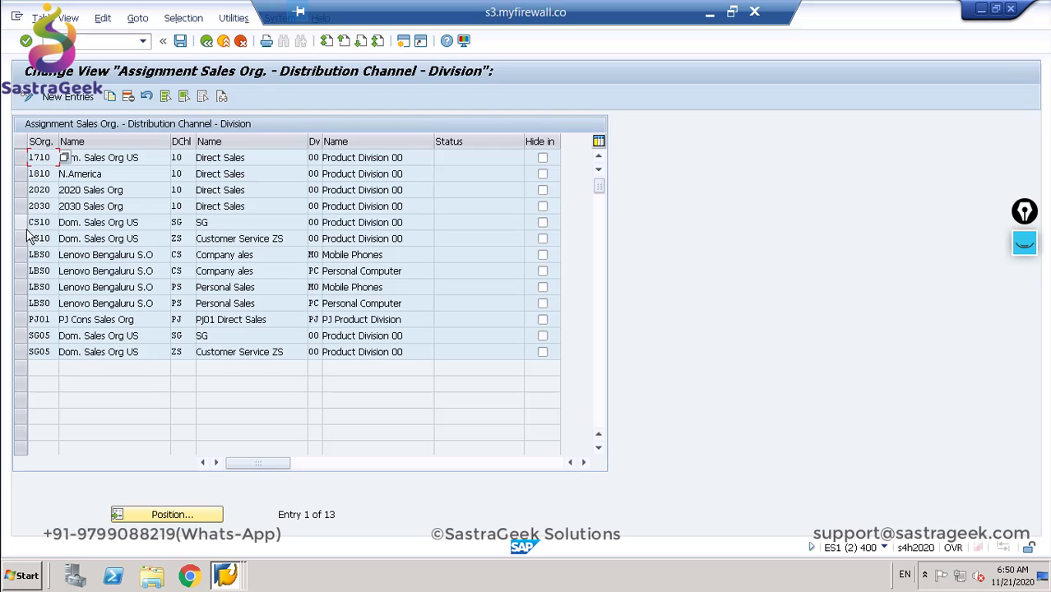
Step: In the sales area setup, delete the entry for CS10, ZS, 00 and save the deletion in the customizing request
click(21, 238)
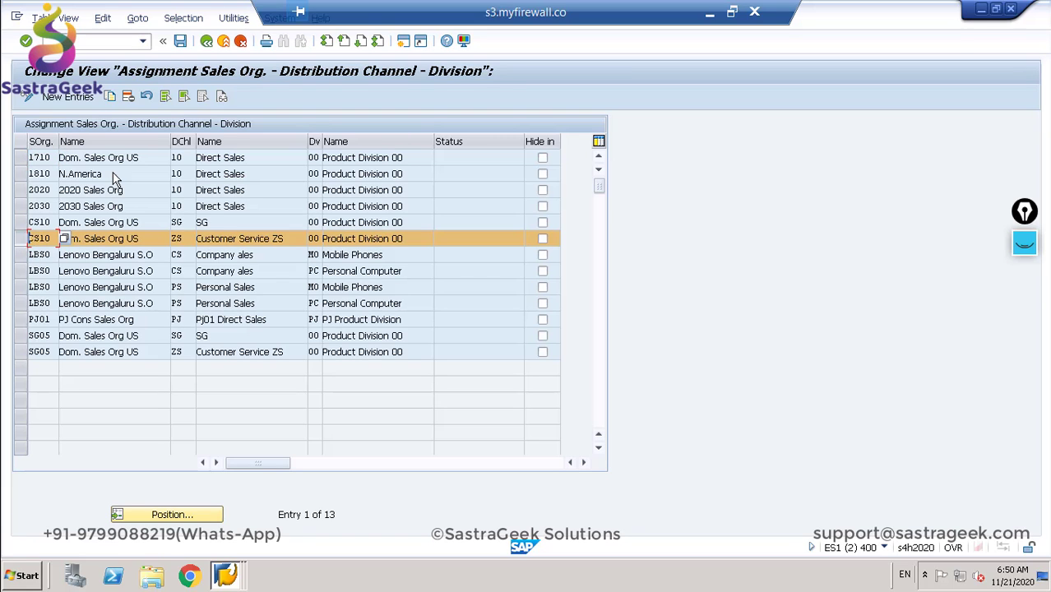
click(128, 97)
click(180, 40)
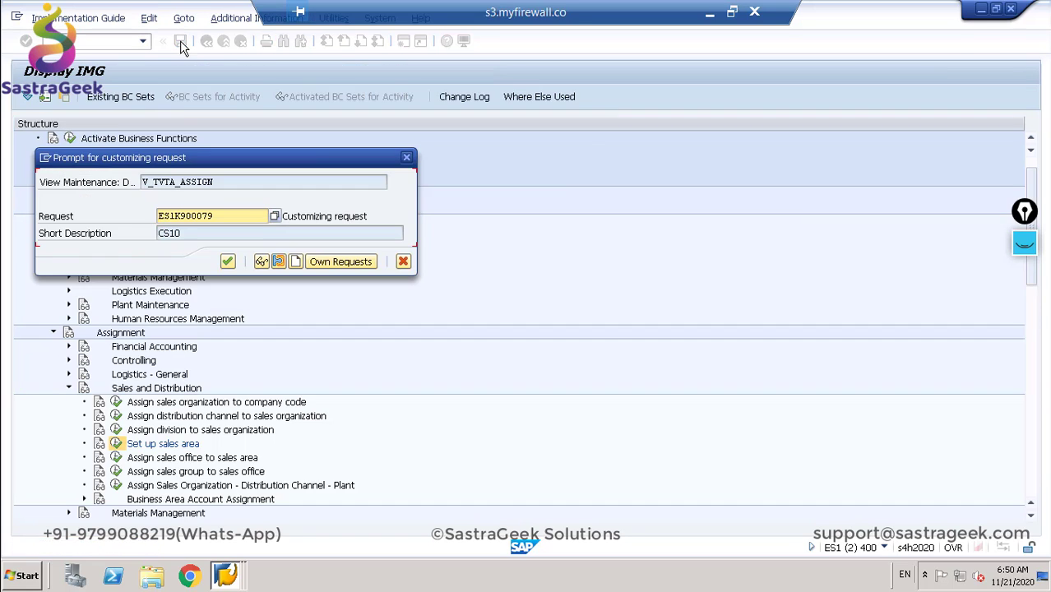
click(227, 261)
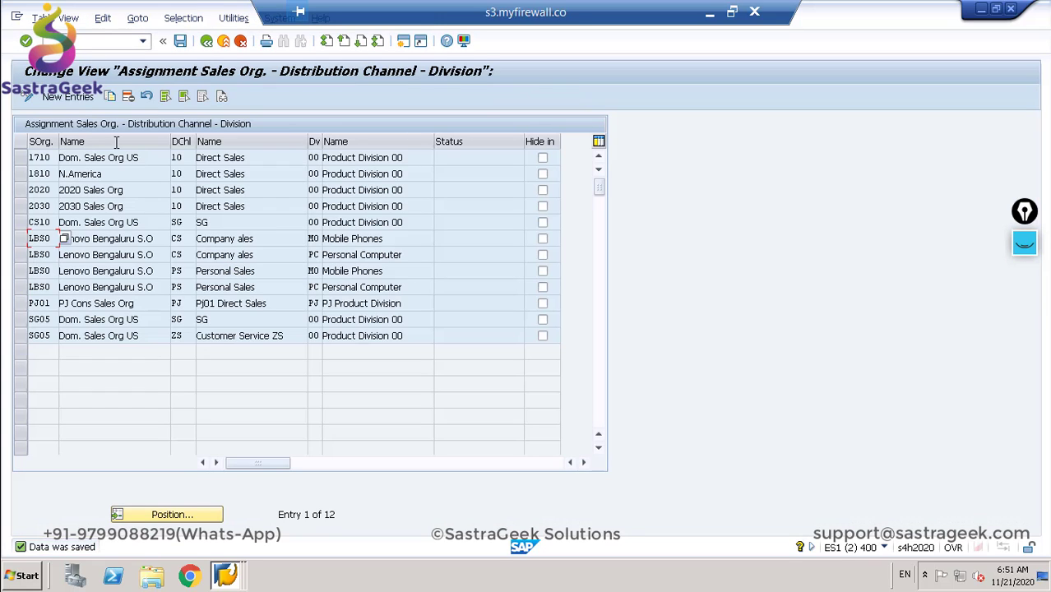
Step: Create a new sales area from sales organization CS10, distribution channel ZS and division 00, and save it
click(79, 97)
text(CS10)
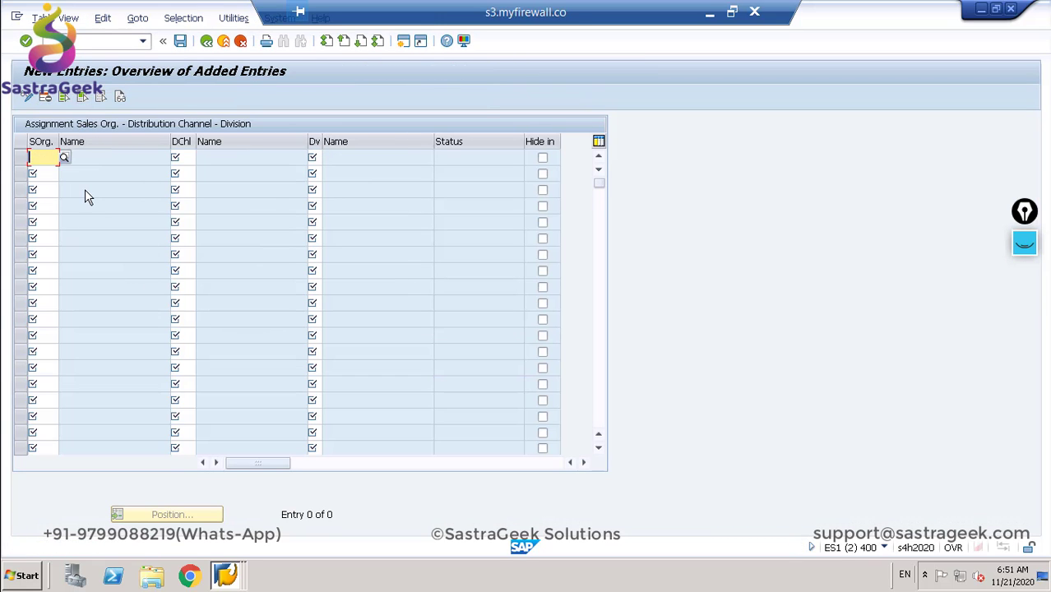
key(Tab)
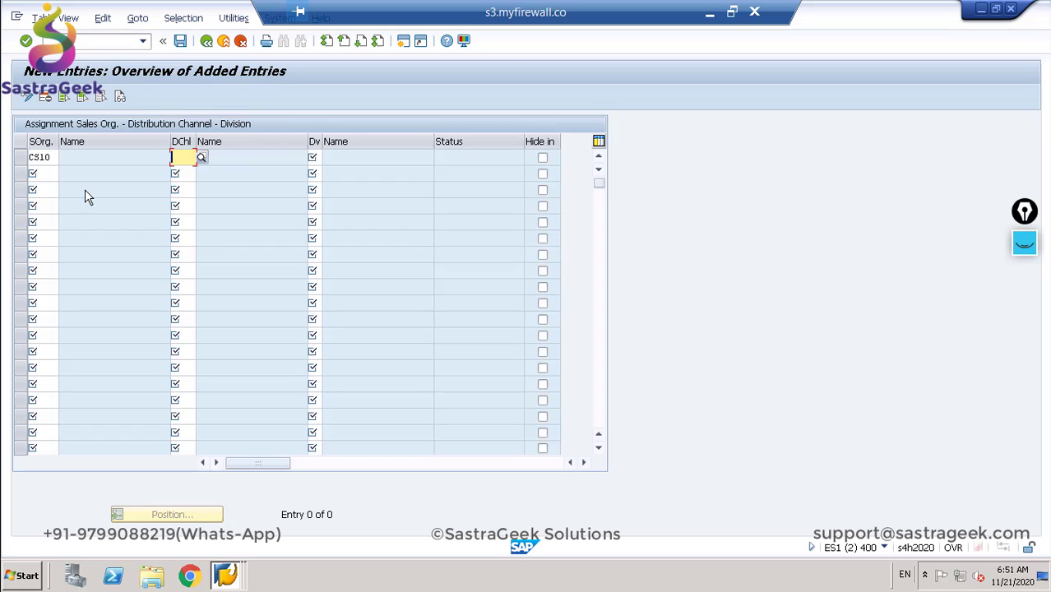
text(ZS)
key(Tab)
text(00)
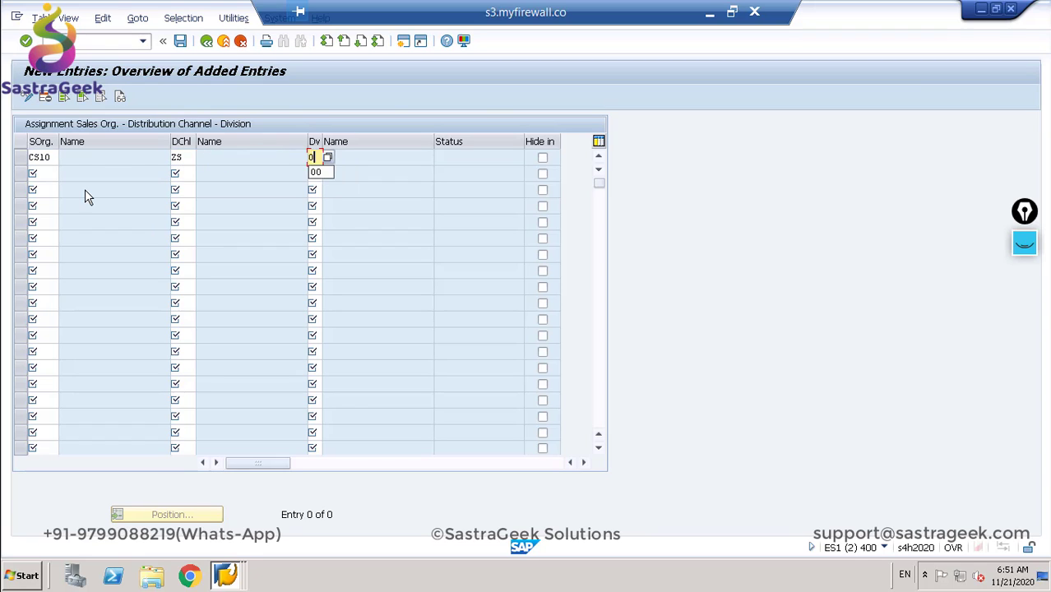
key(Return)
click(182, 44)
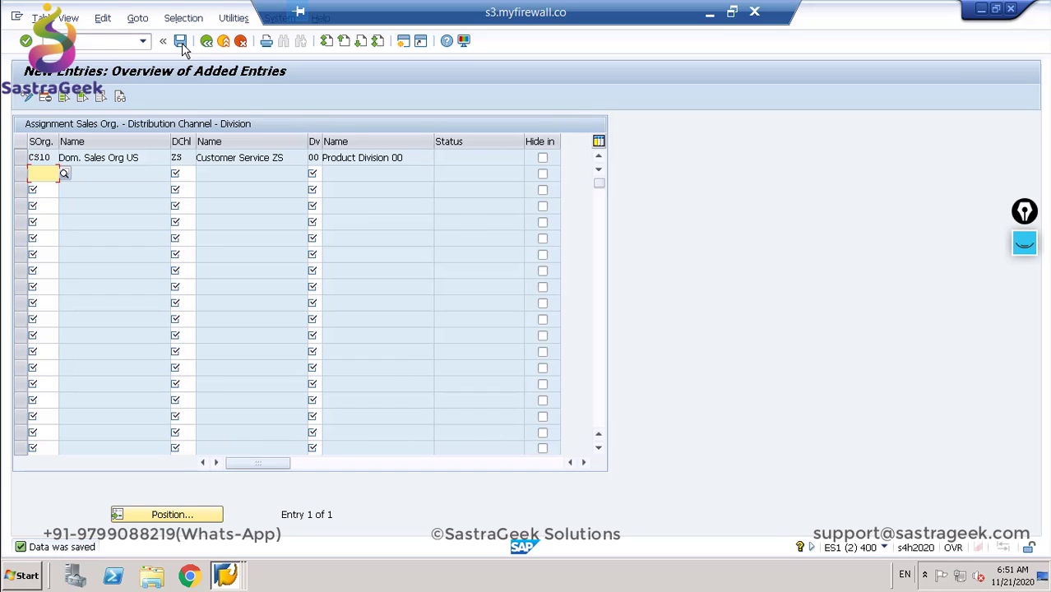
Step: Switch to the Create Material session and select the Sales: Sales Org. Data 1 view for finished product CS10_FINISH01
key(alt+Tab)
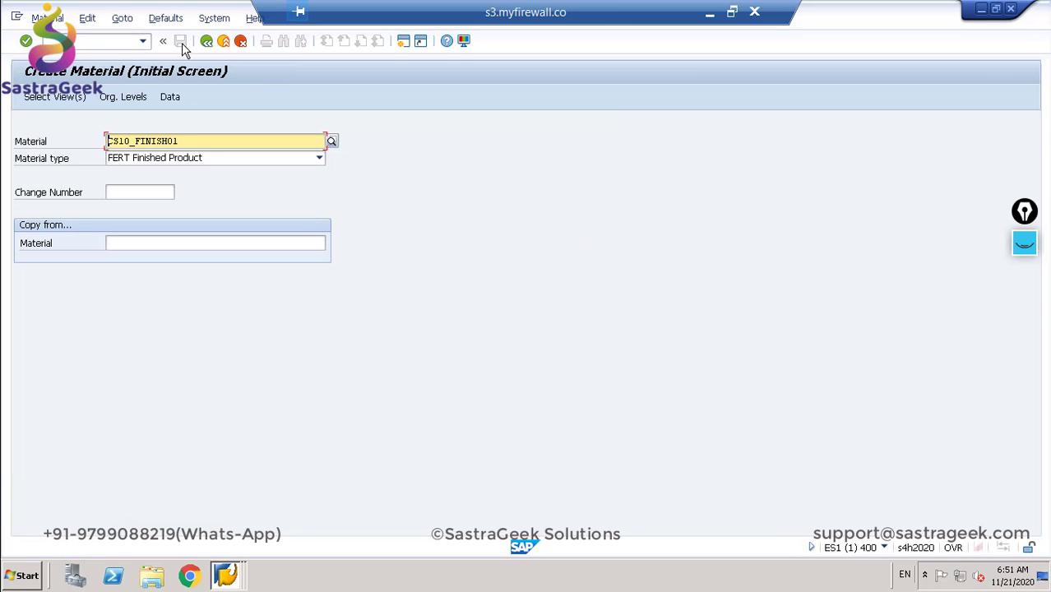
key(Return)
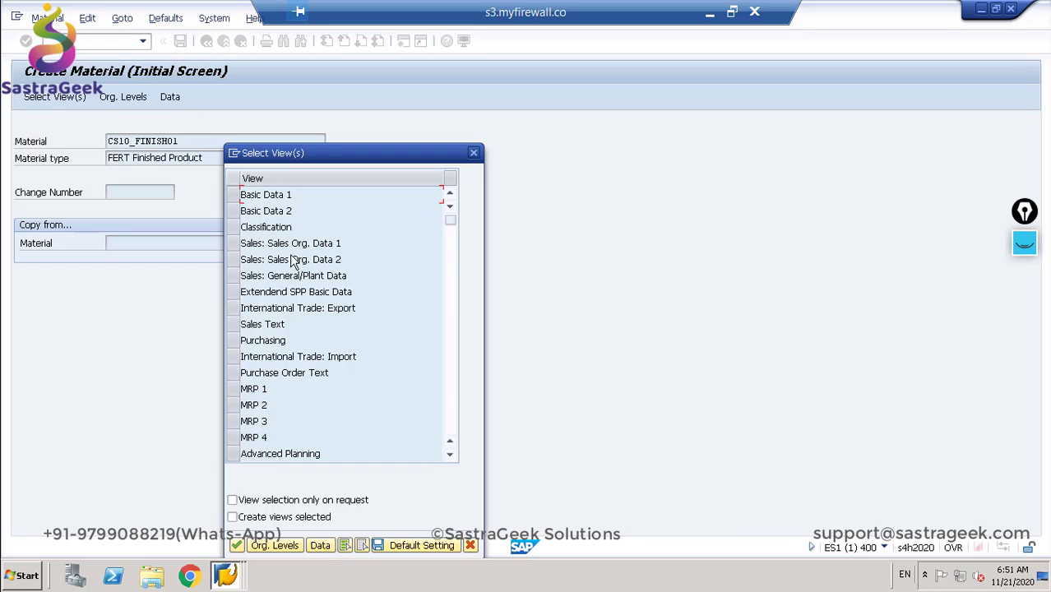
click(235, 244)
key(Return)
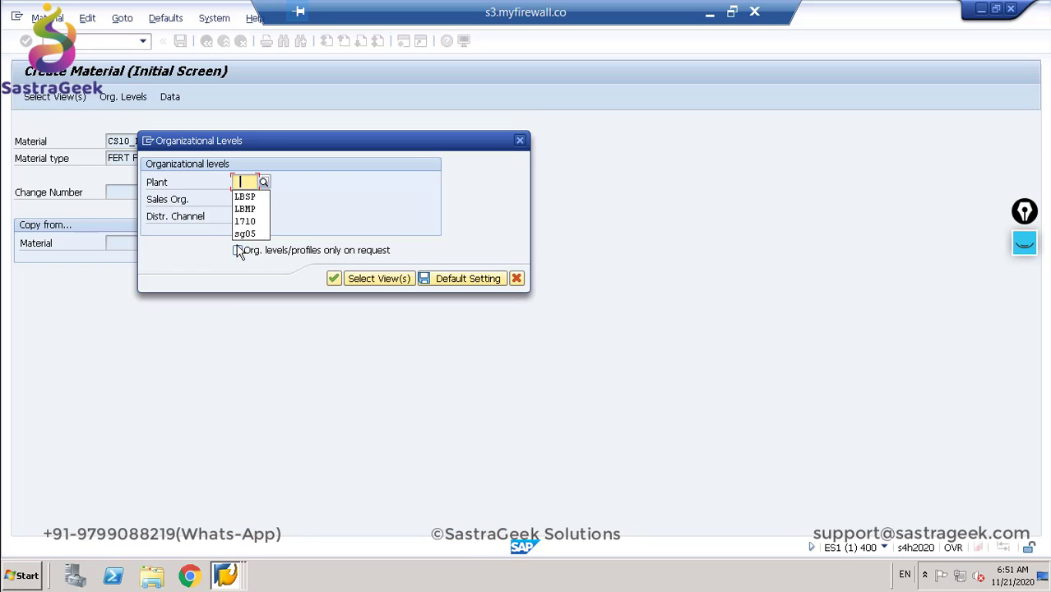
Step: Set the organizational levels to plant CS10, sales organization CS10 and distribution channel ZS, and open the sales view
key(Down)
key(Down)
text(cs1)
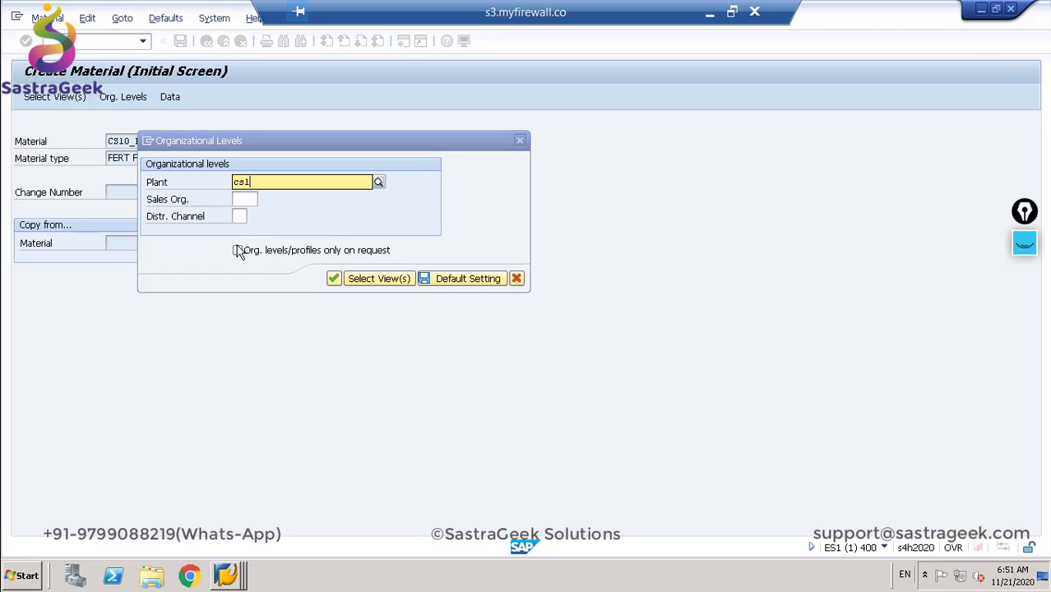
click(246, 206)
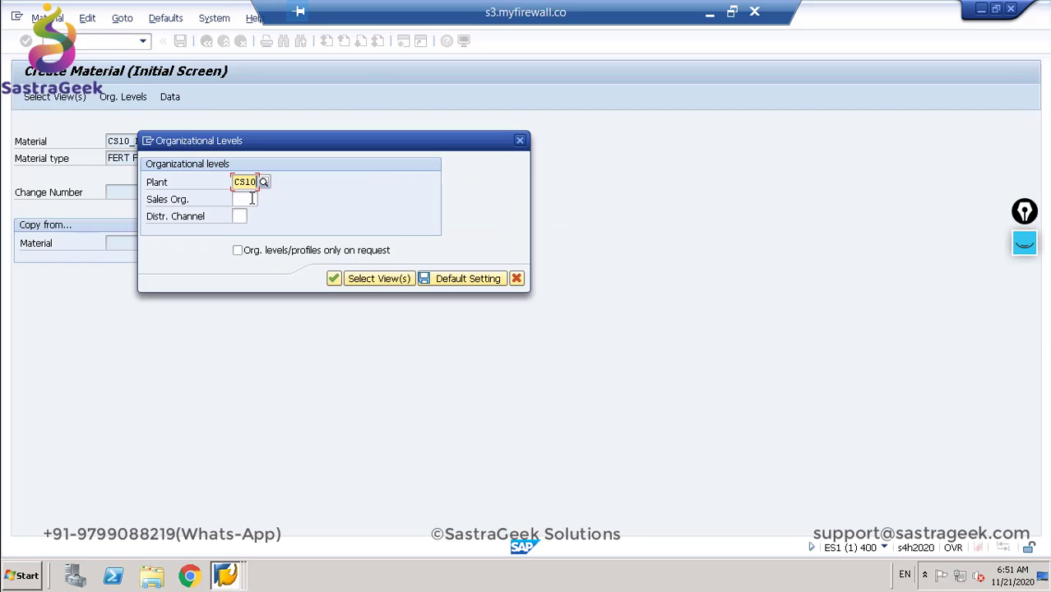
click(251, 199)
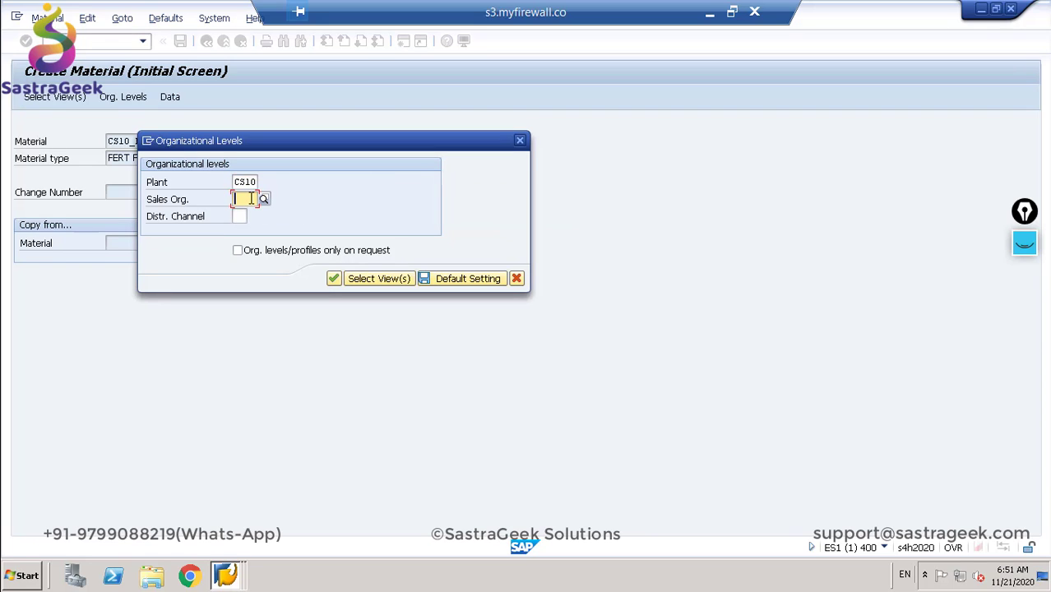
text(cs)
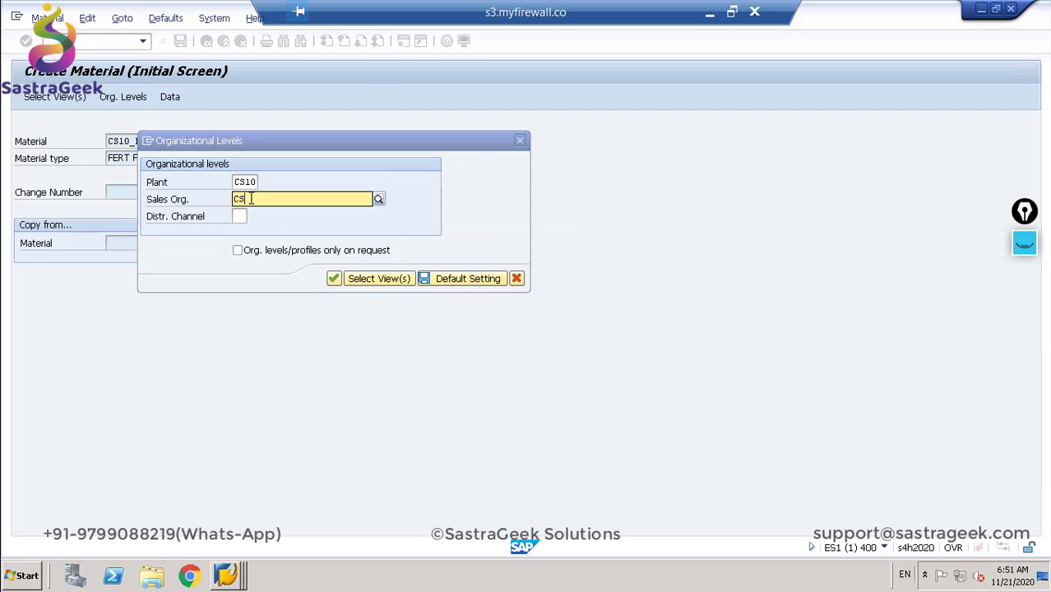
text(10)
key(Tab)
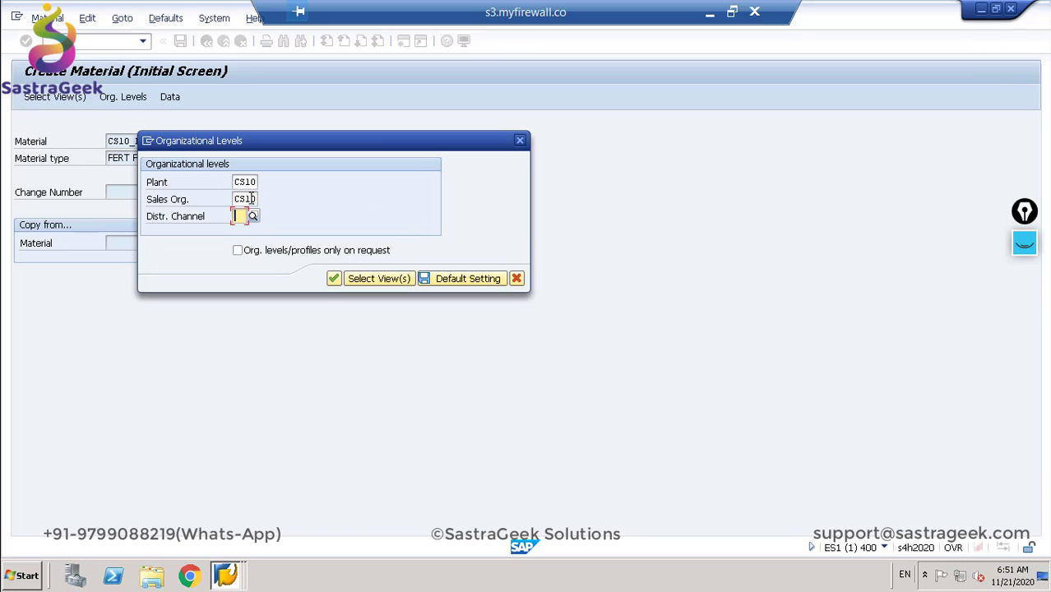
text(zs)
key(Return)
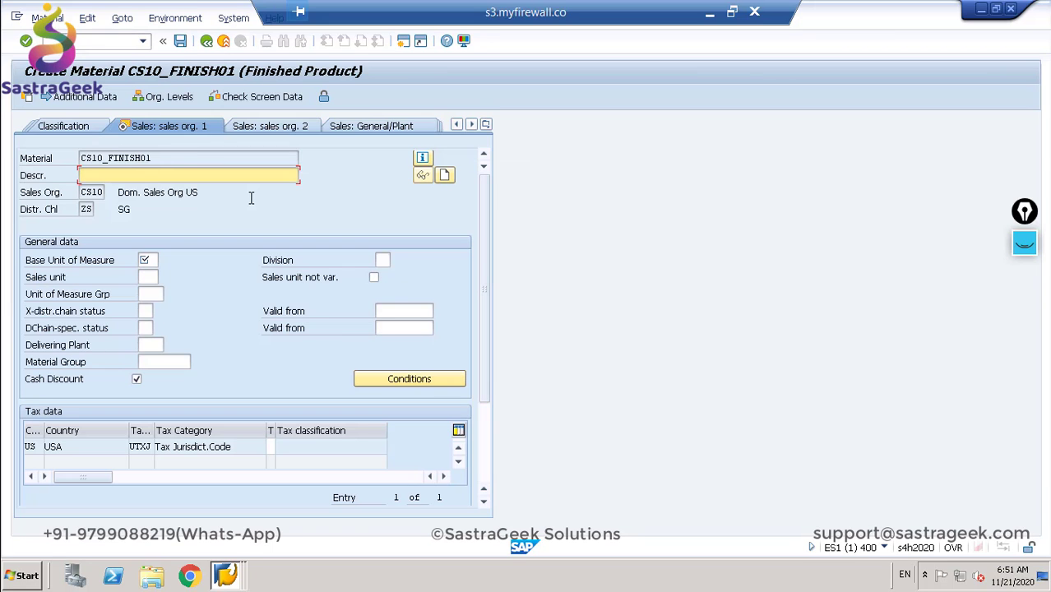
Step: Restart material creation with transaction MM01, enter finished product CS10_Finish01 and open its view selection
click(110, 43)
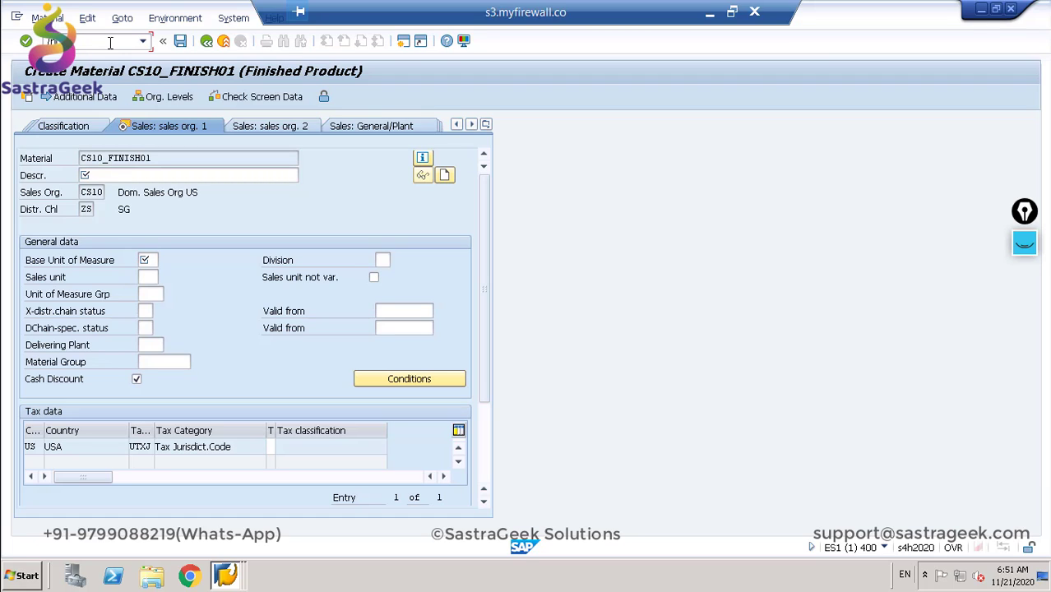
text(/nmm01)
key(Return)
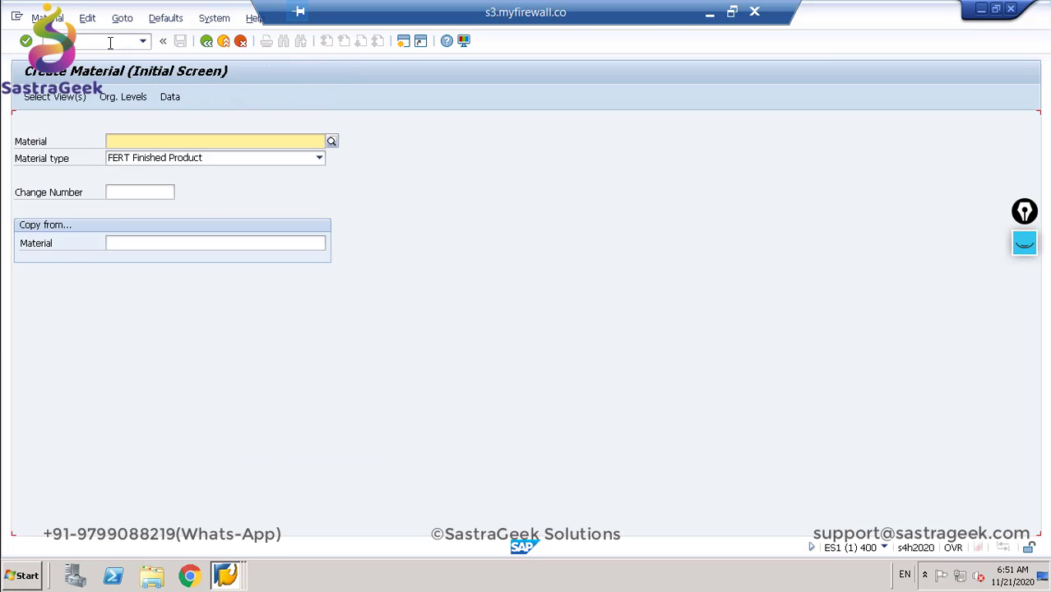
click(123, 141)
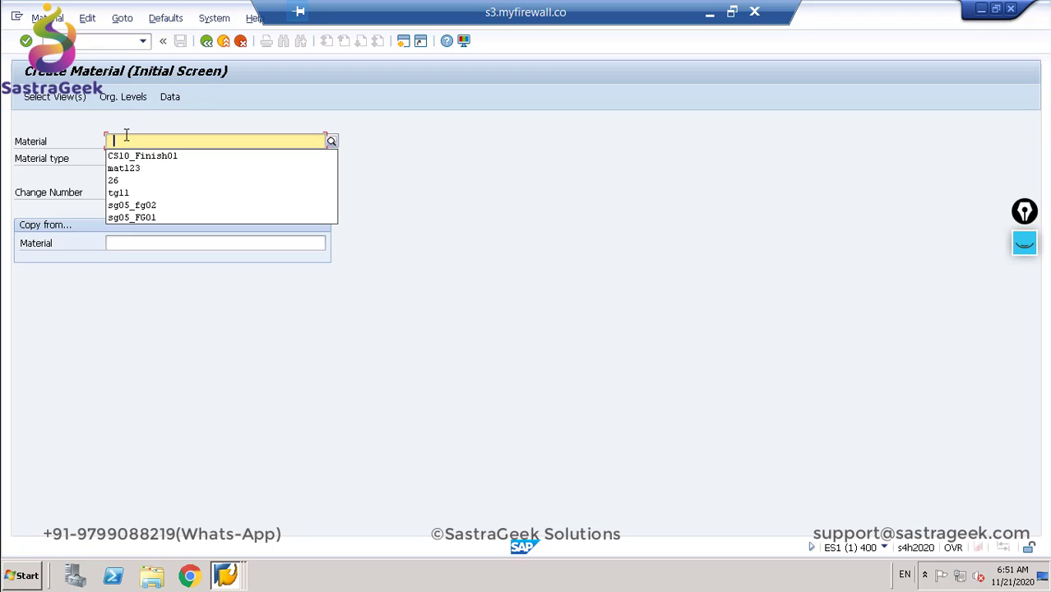
key(Return)
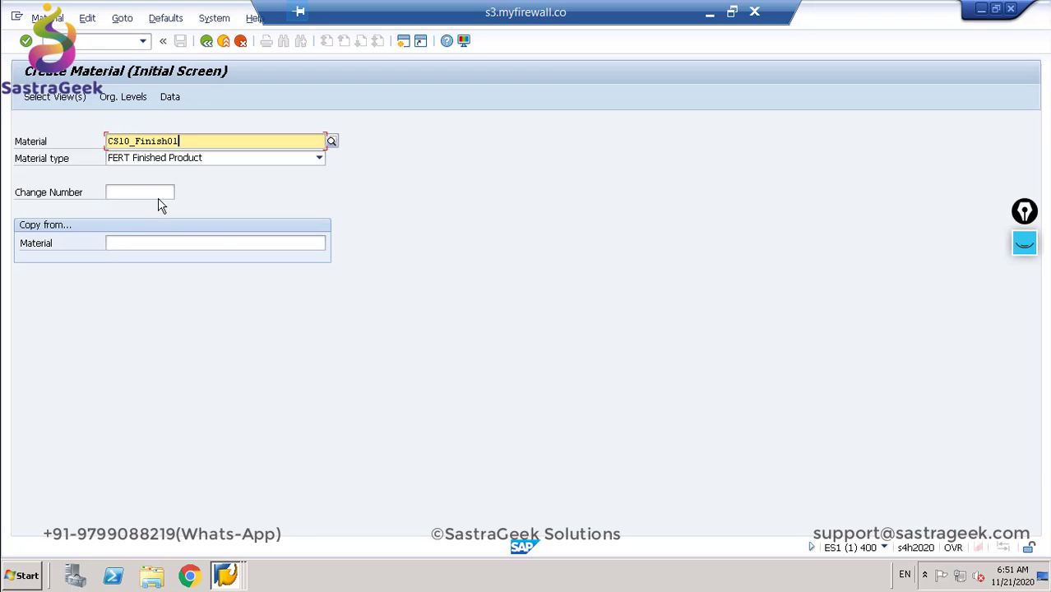
key(Return)
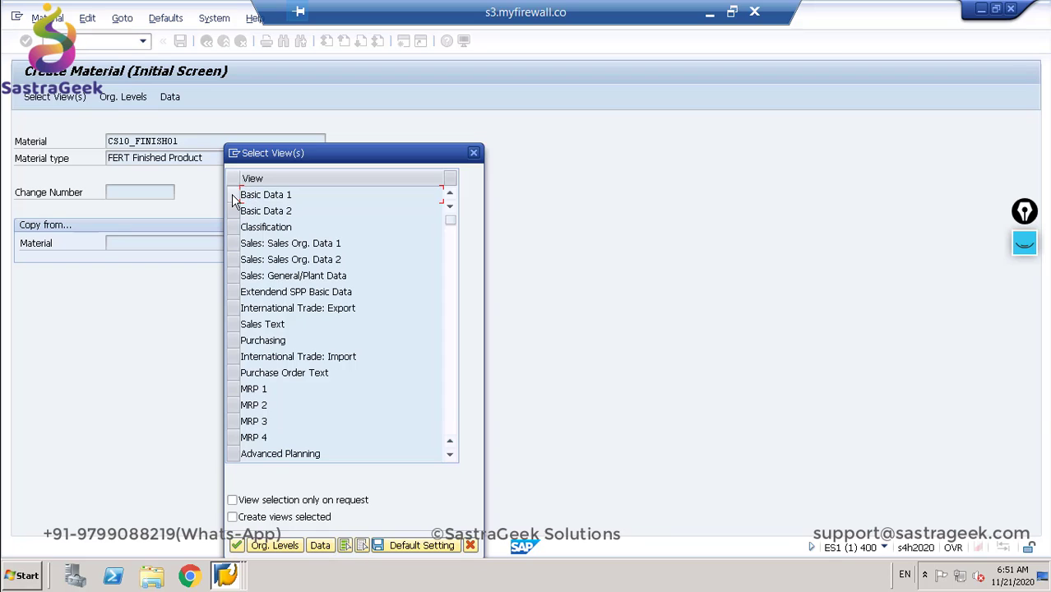
Step: Select the views Basic Data 1 and 2, Sales Org. Data 1 and 2, Sales: General/Plant Data, Purchasing and MRP 1 to 4
click(234, 196)
click(235, 211)
click(233, 243)
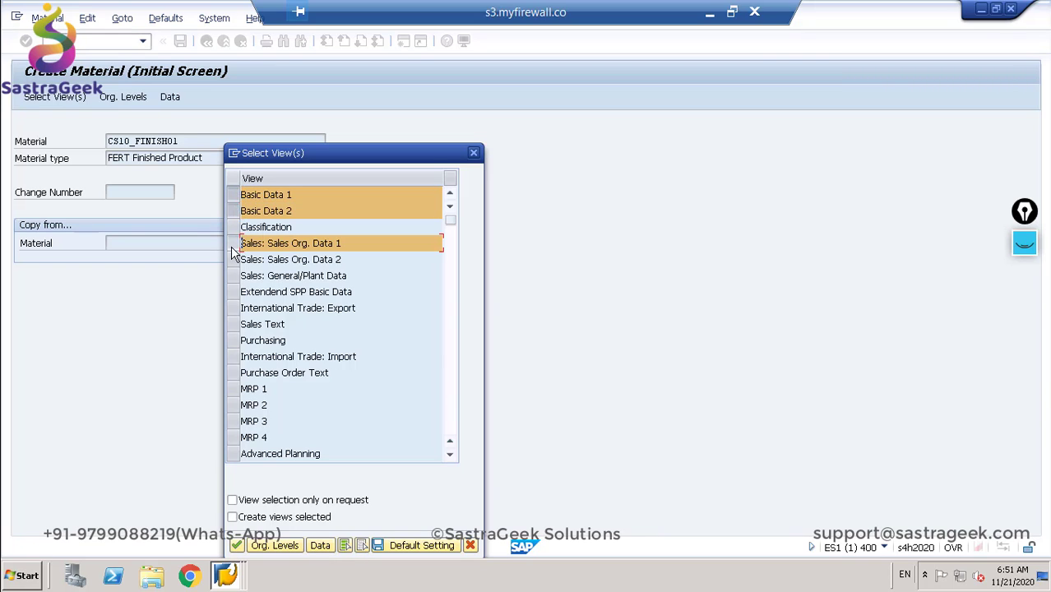
click(233, 260)
click(233, 276)
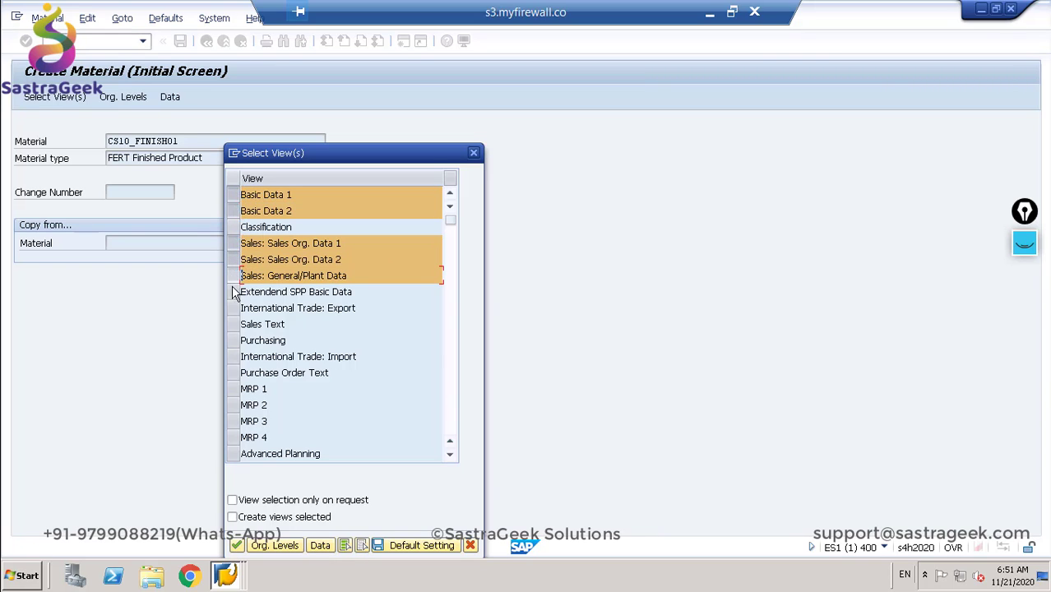
click(234, 341)
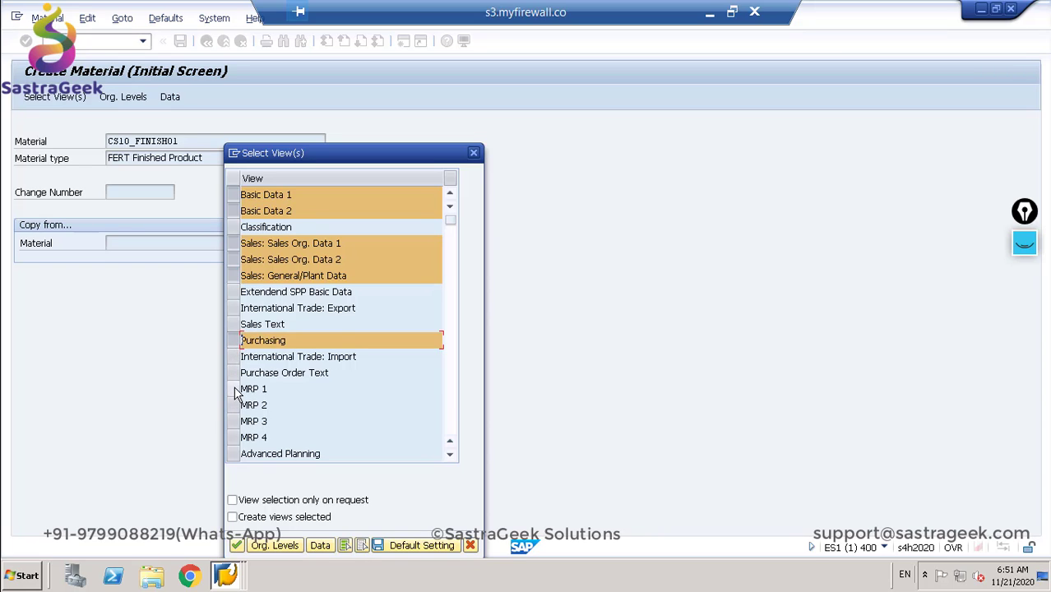
click(233, 389)
click(234, 405)
click(233, 421)
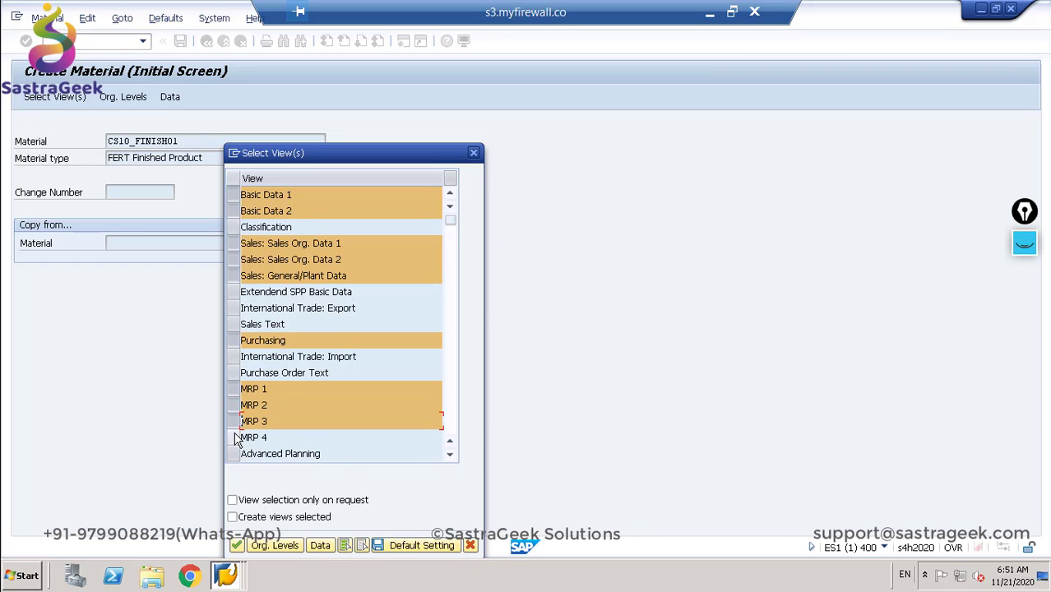
click(233, 437)
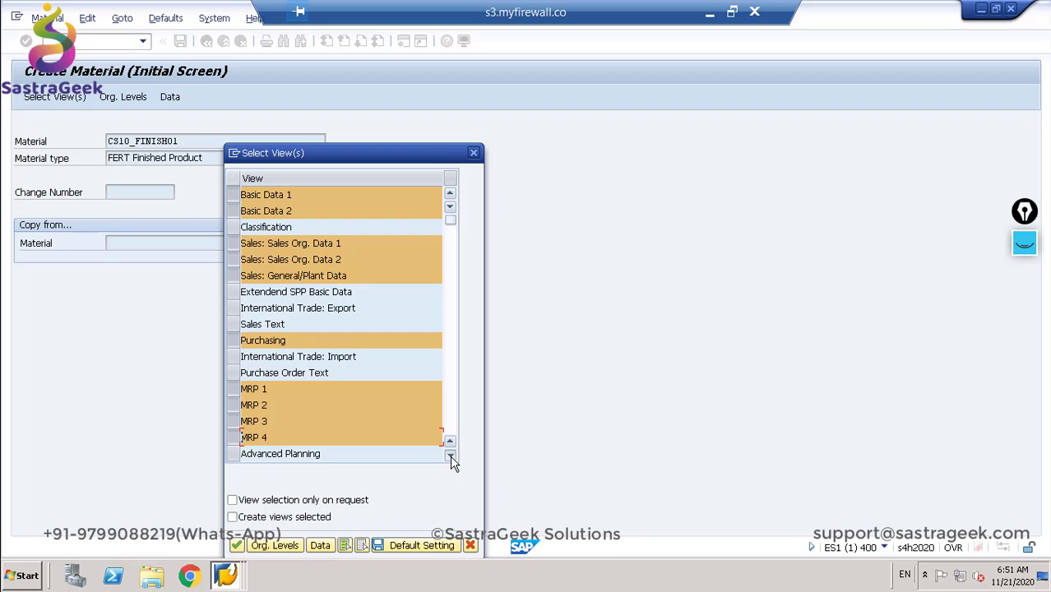
Step: Add the views General Plant Data / Storage 1, Accounting 1 and 2, and Costing 1 and 2, and confirm the view selection
click(451, 455)
click(451, 455)
click(450, 456)
click(451, 455)
click(451, 456)
click(450, 456)
click(450, 456)
click(450, 455)
click(450, 455)
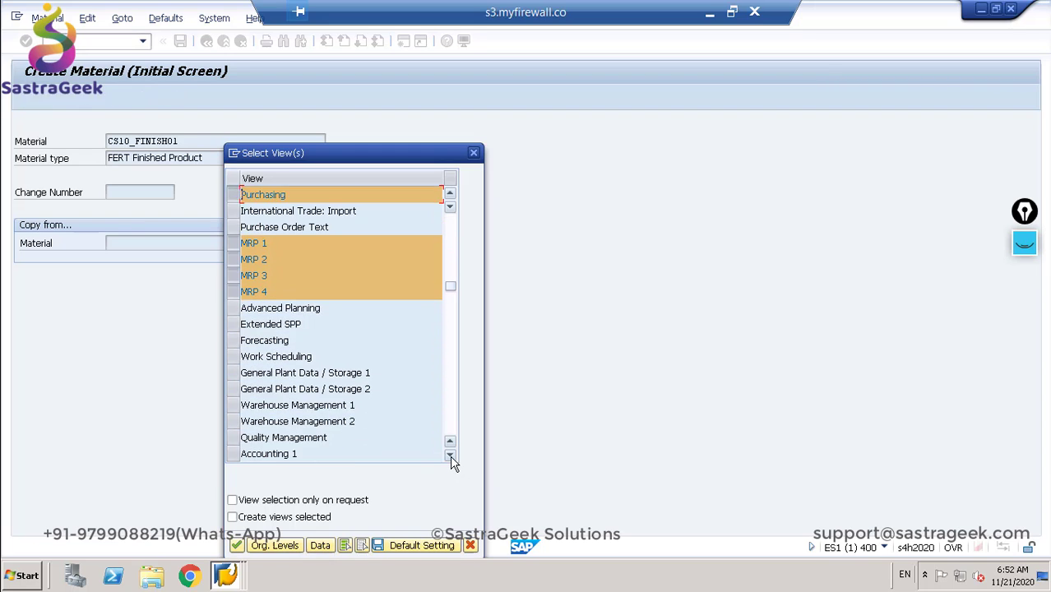
click(450, 455)
click(451, 455)
click(233, 340)
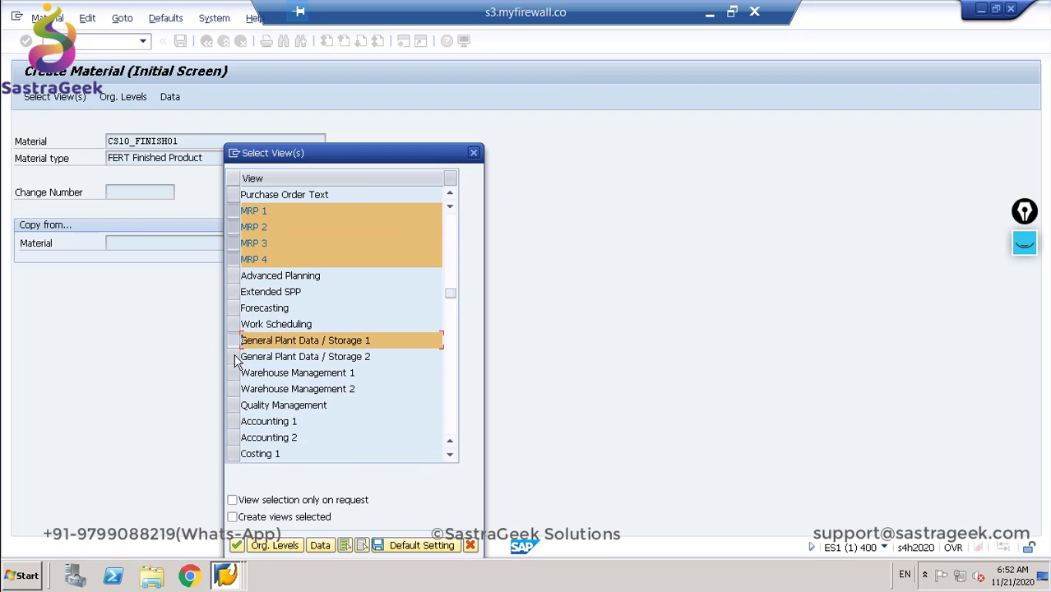
click(234, 420)
click(234, 437)
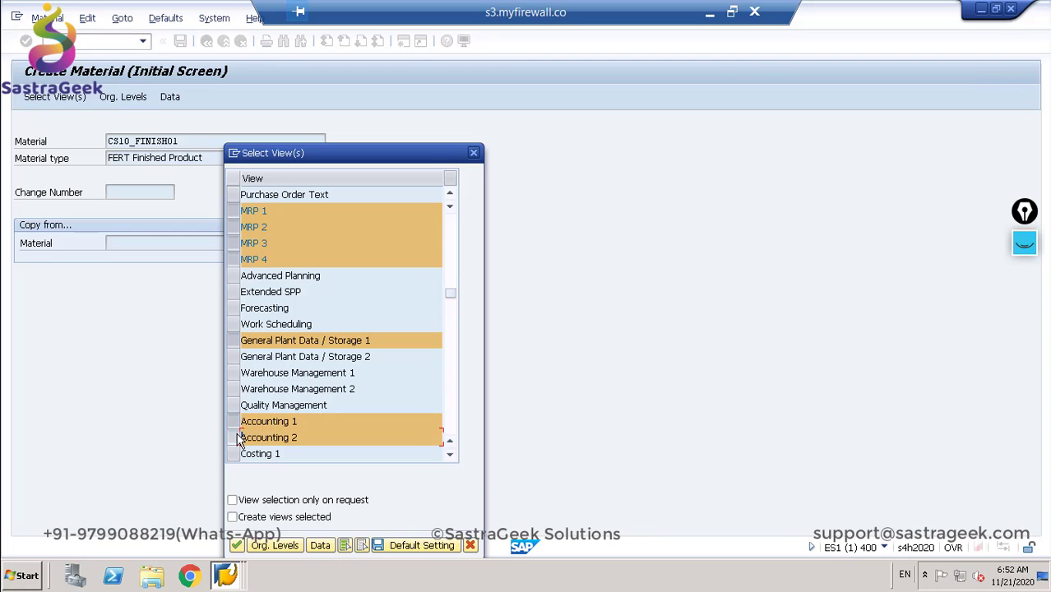
click(235, 454)
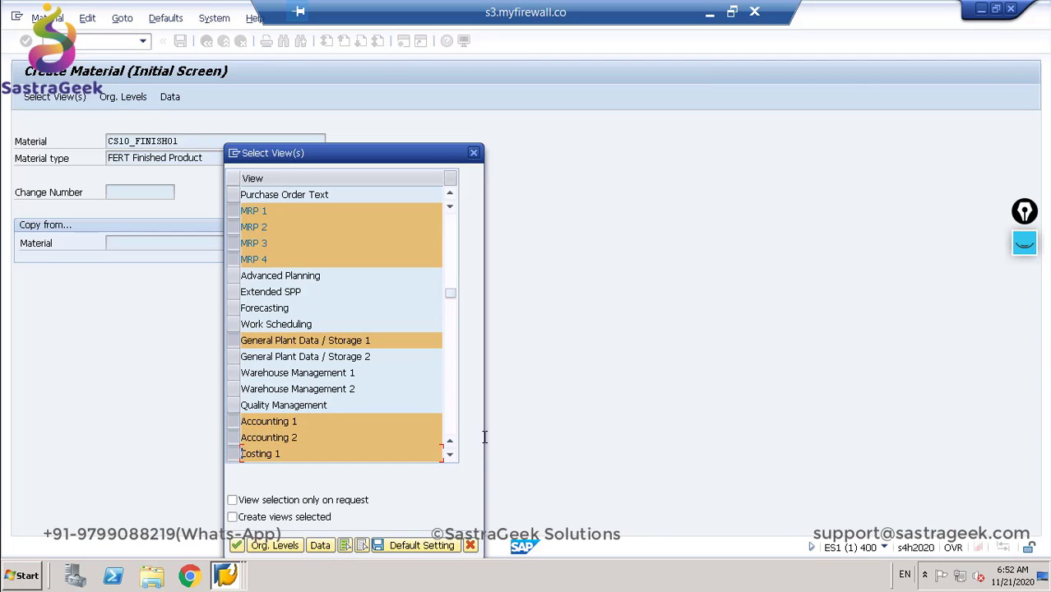
click(450, 456)
click(449, 456)
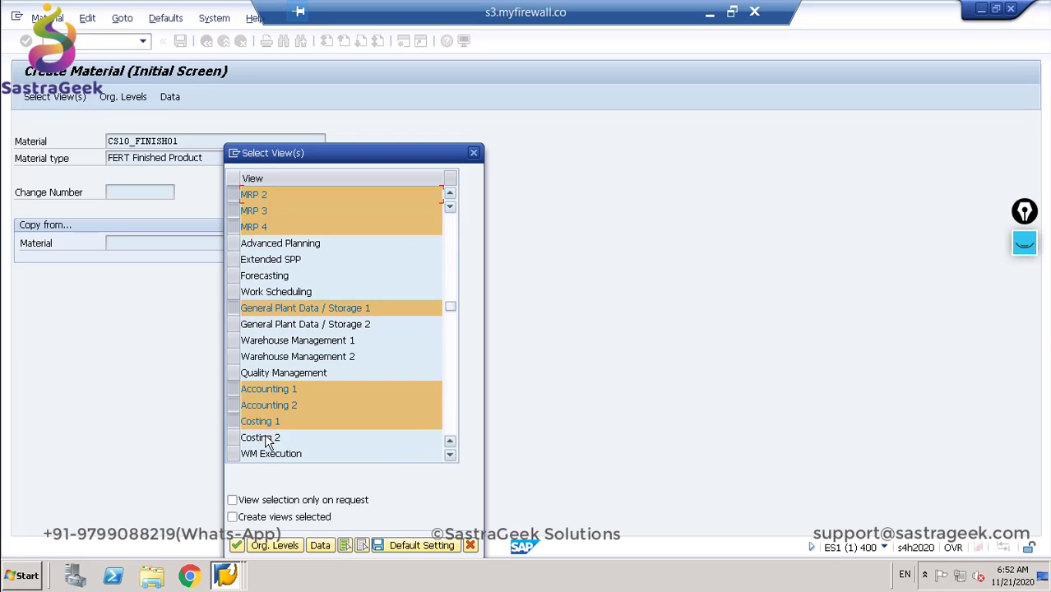
click(234, 441)
key(Return)
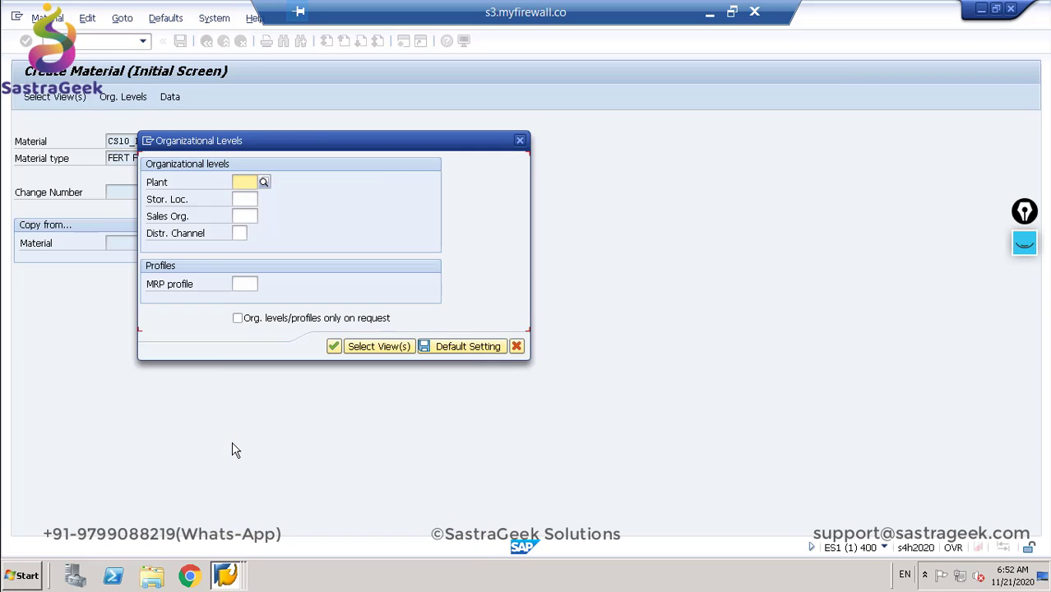
Step: Set the organizational levels to plant CS10, storage location OBWH, sales organization CS10 and distribution channel ZS, and confirm them
text(cs10)
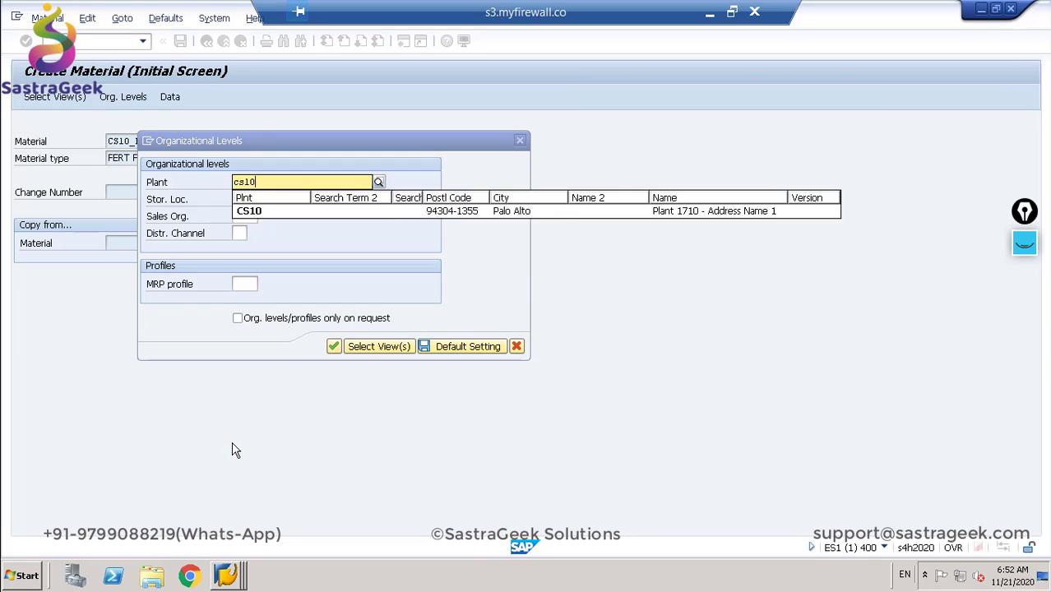
key(Tab)
text(ob)
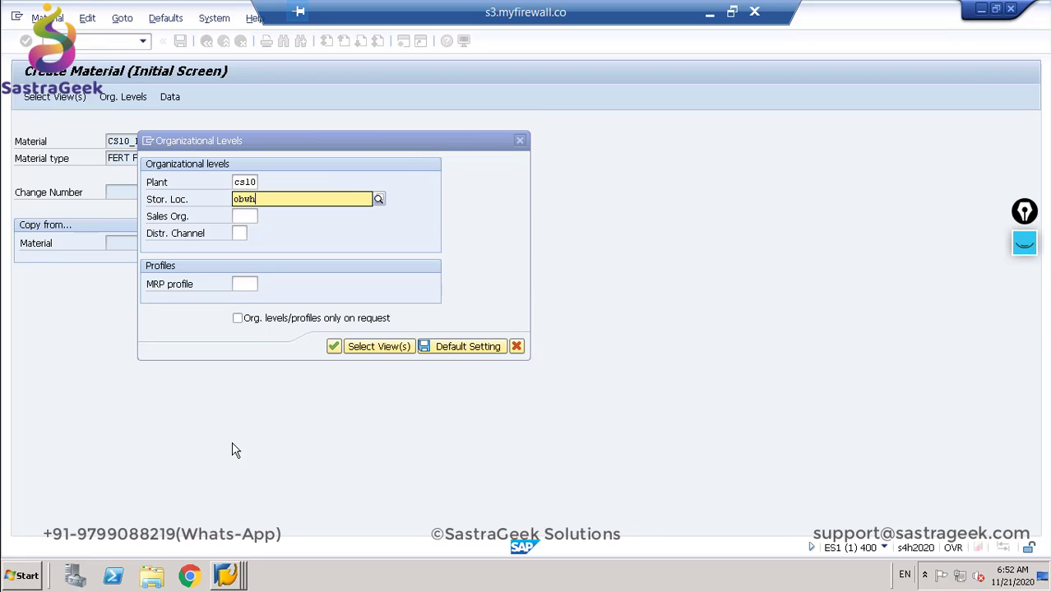
key(Tab)
text(c)
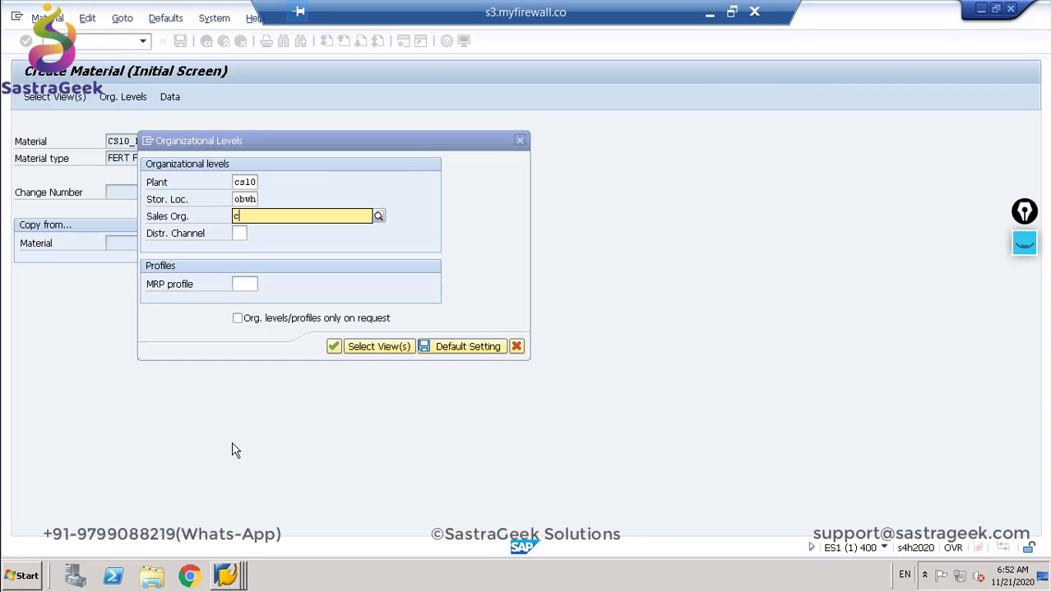
text(s10)
key(Tab)
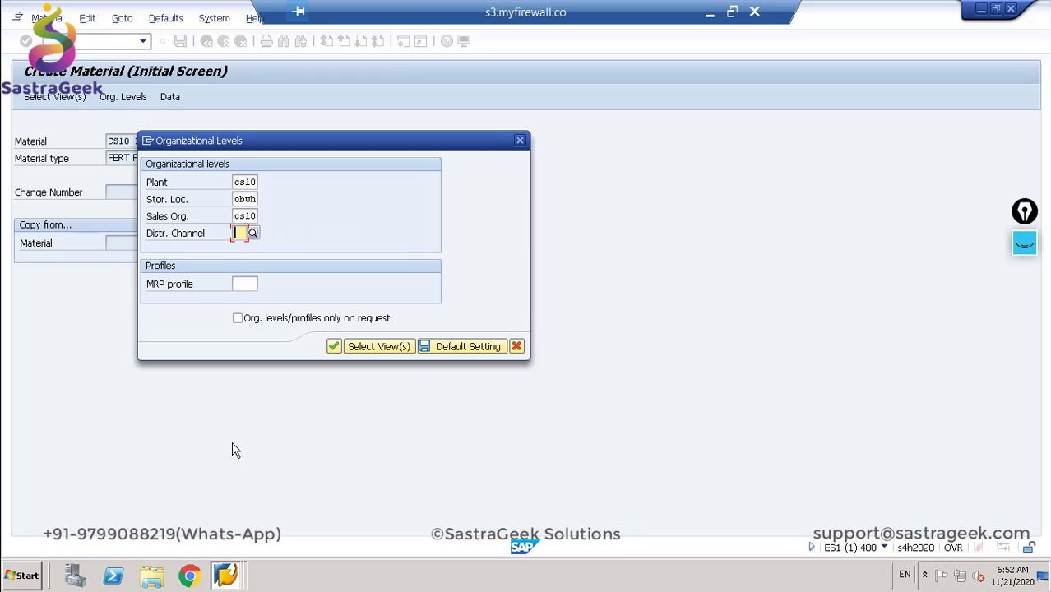
text(10)
key(Return)
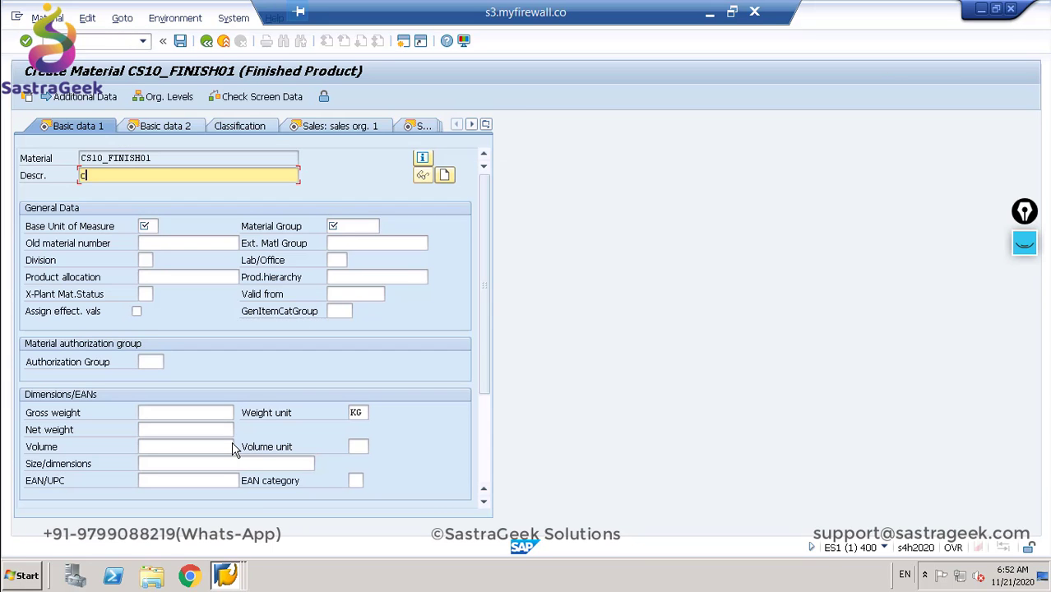
Step: Describe the material as "cs10 finished material", with base unit of measure EA and material group L004 (Finished Goods)
text(cs10 finished material)
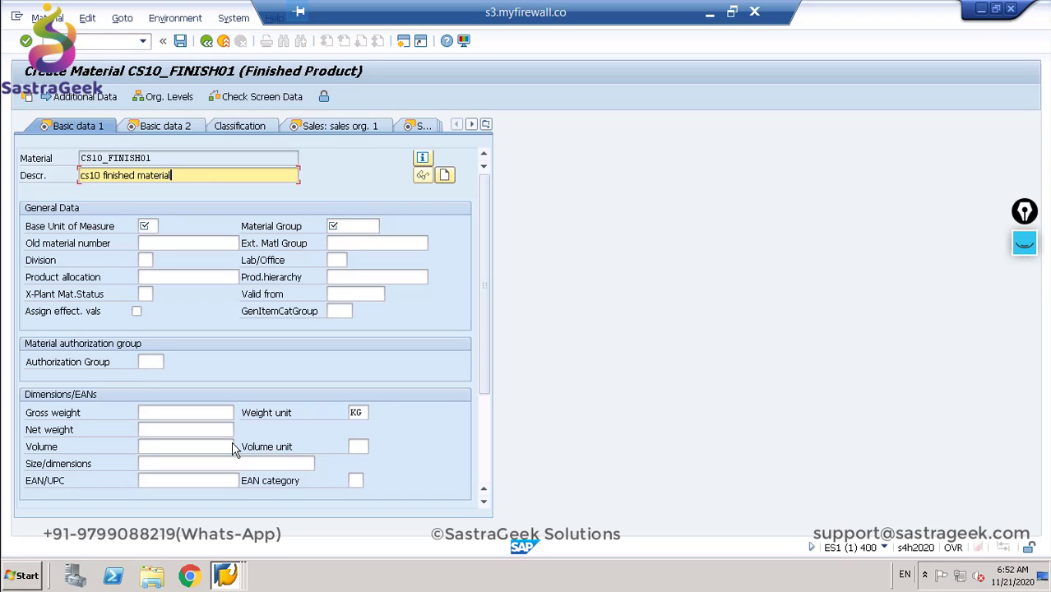
key(Tab)
key(Tab)
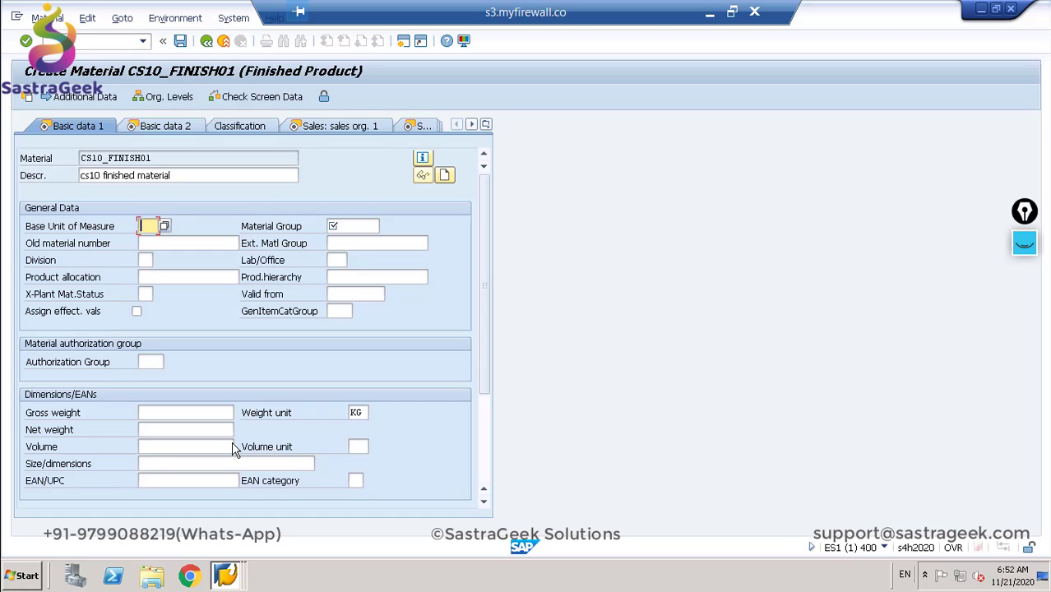
text(ea)
key(Tab)
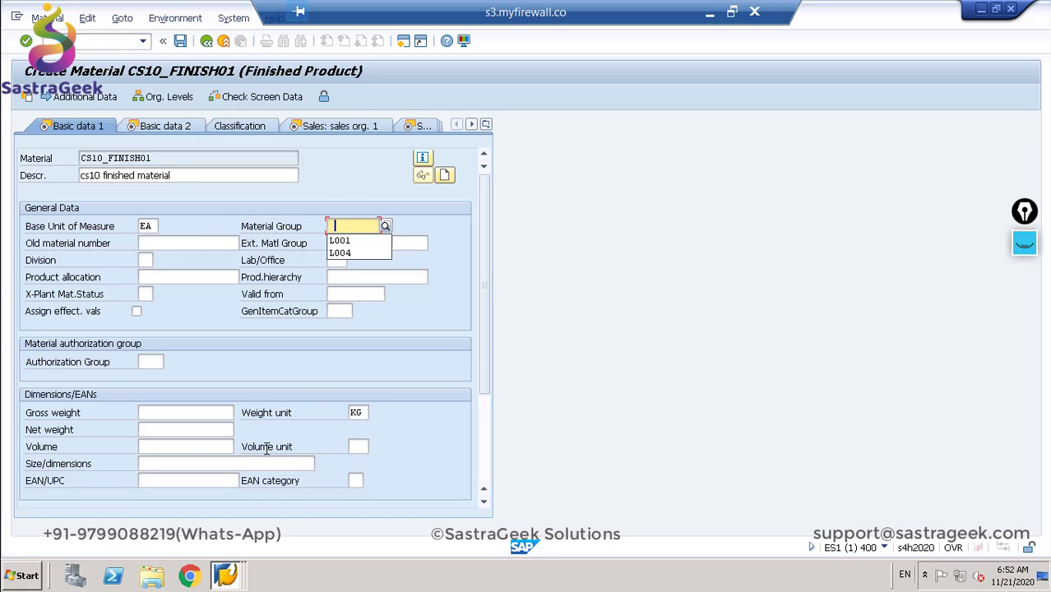
click(385, 225)
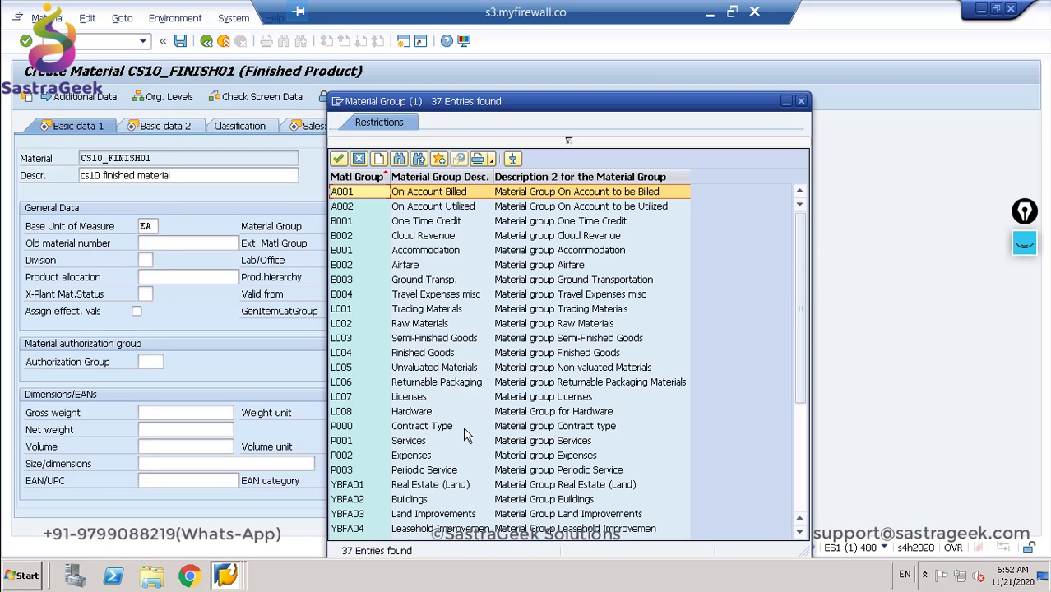
click(344, 310)
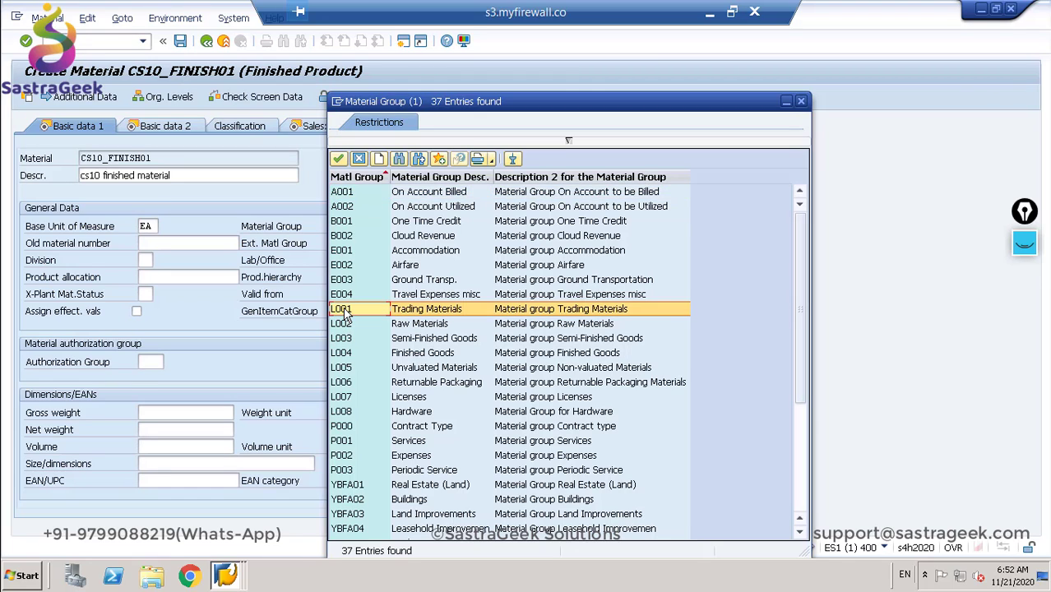
double_click(343, 353)
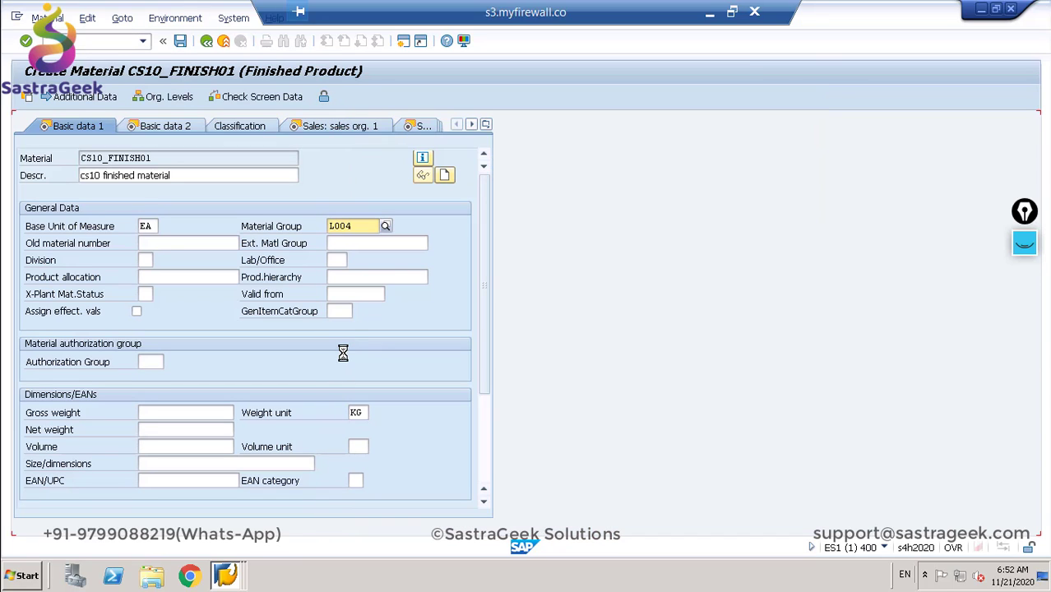
Step: Set gross and net weight to 1 KG and the division to 00, and continue to the Sales: sales org. 1 view
click(208, 412)
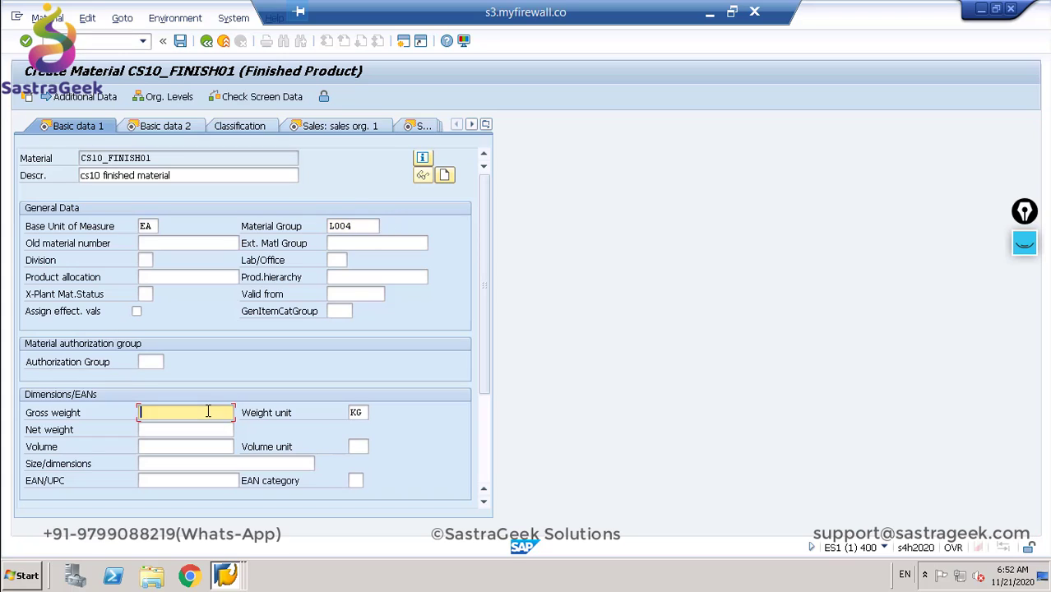
click(167, 430)
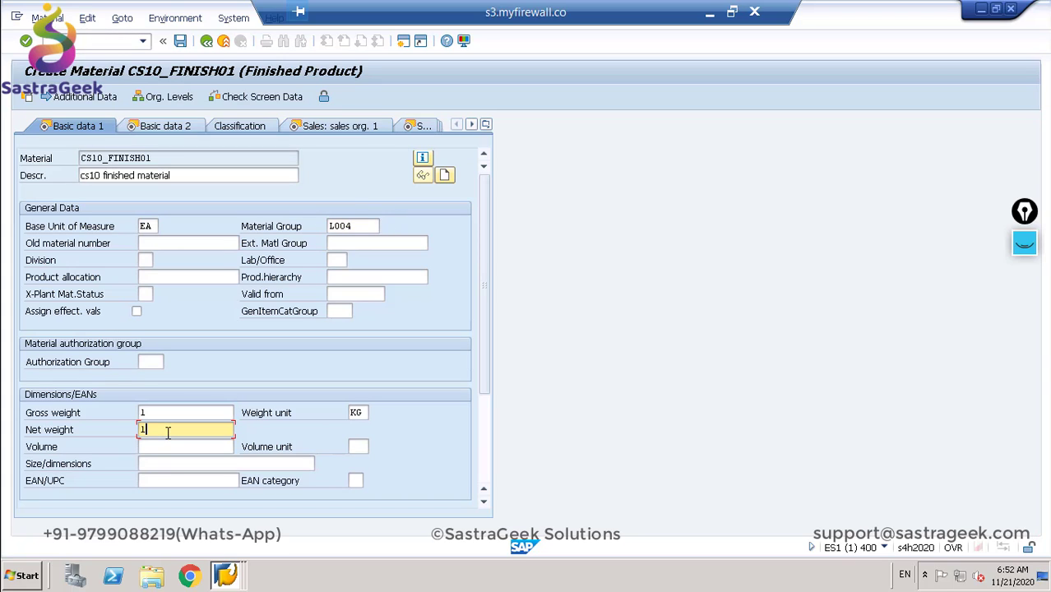
click(148, 260)
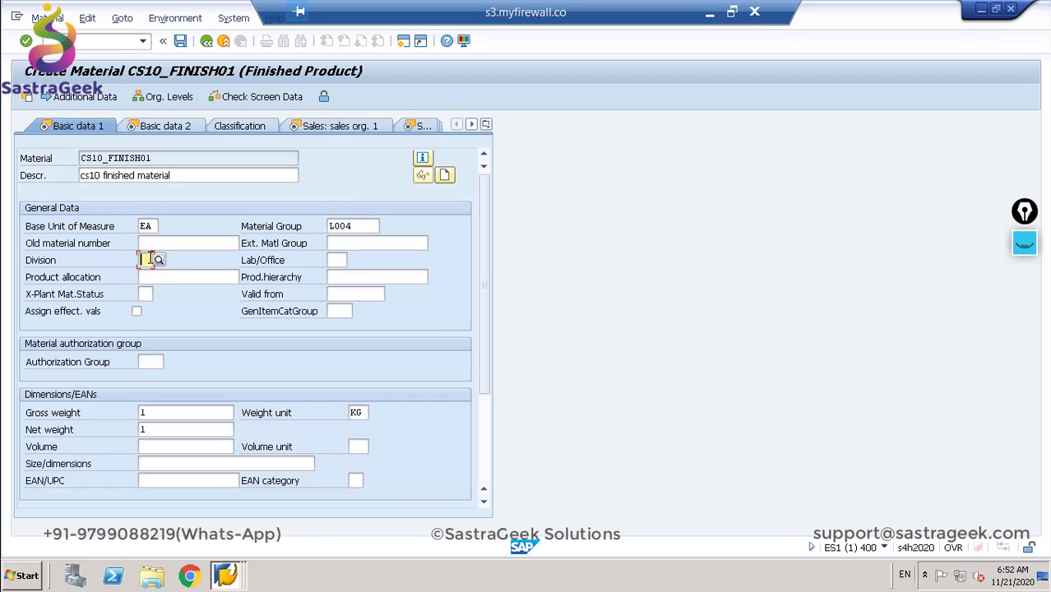
text(00)
key(Return)
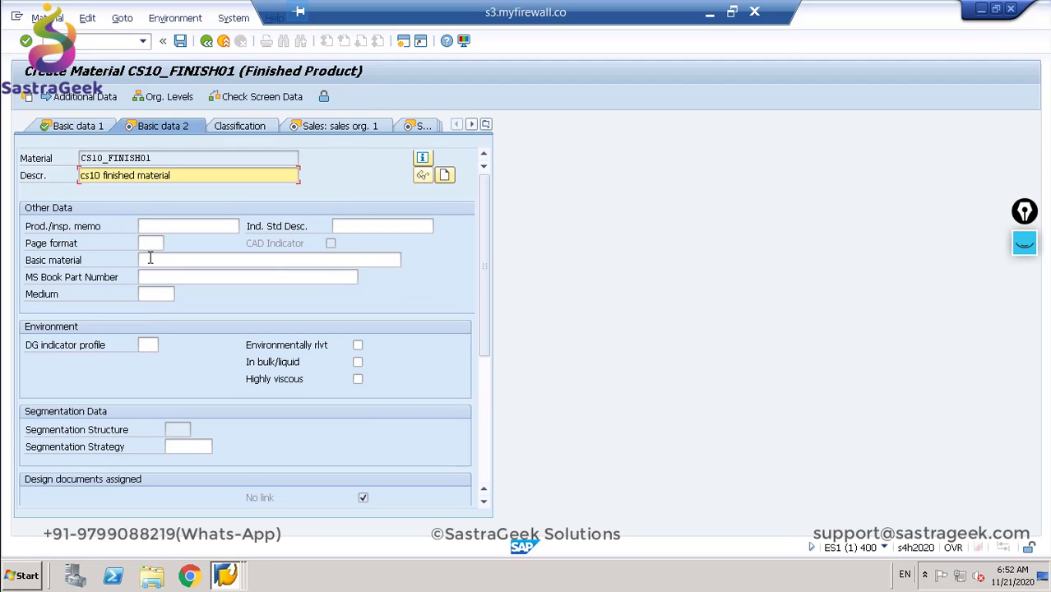
key(Return)
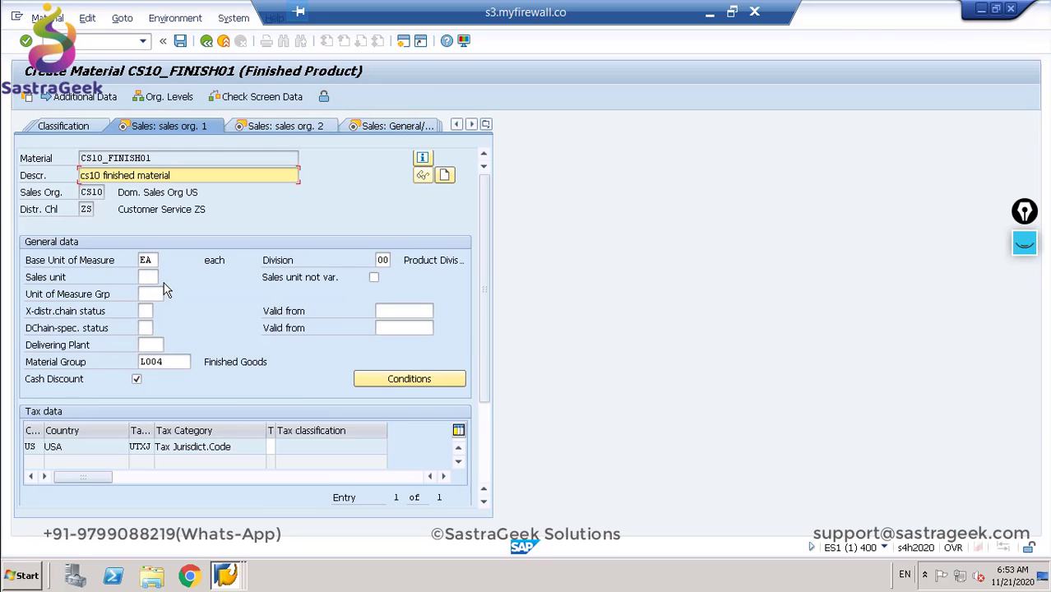
Step: Set the delivering plant to CS10 and the US tax classification to 0 (No tax), and continue to the Sales: sales org. 2 view
click(151, 343)
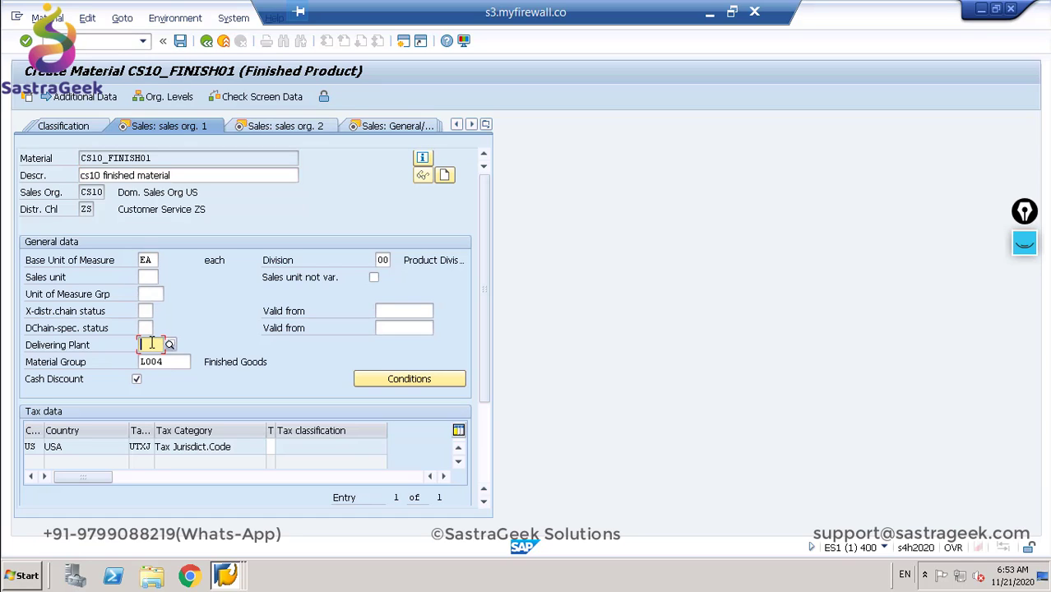
text(cs10)
key(Tab)
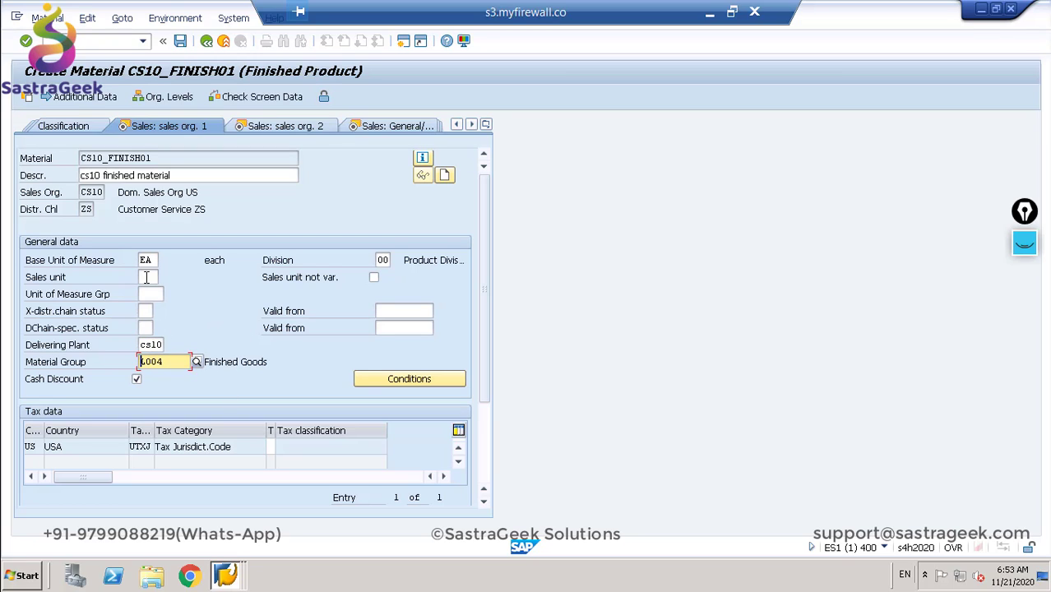
click(274, 448)
click(280, 447)
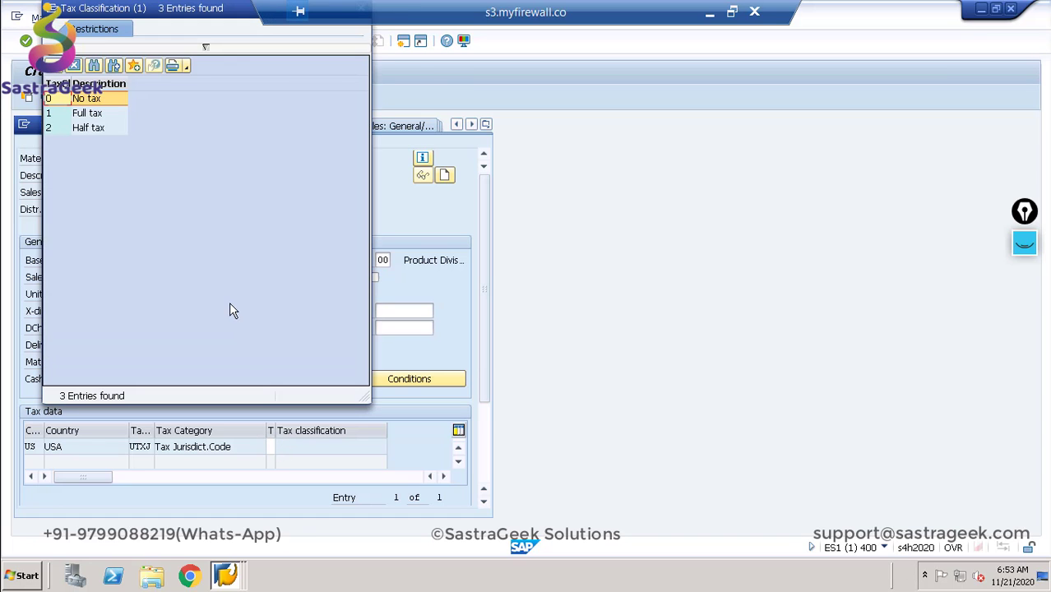
double_click(86, 100)
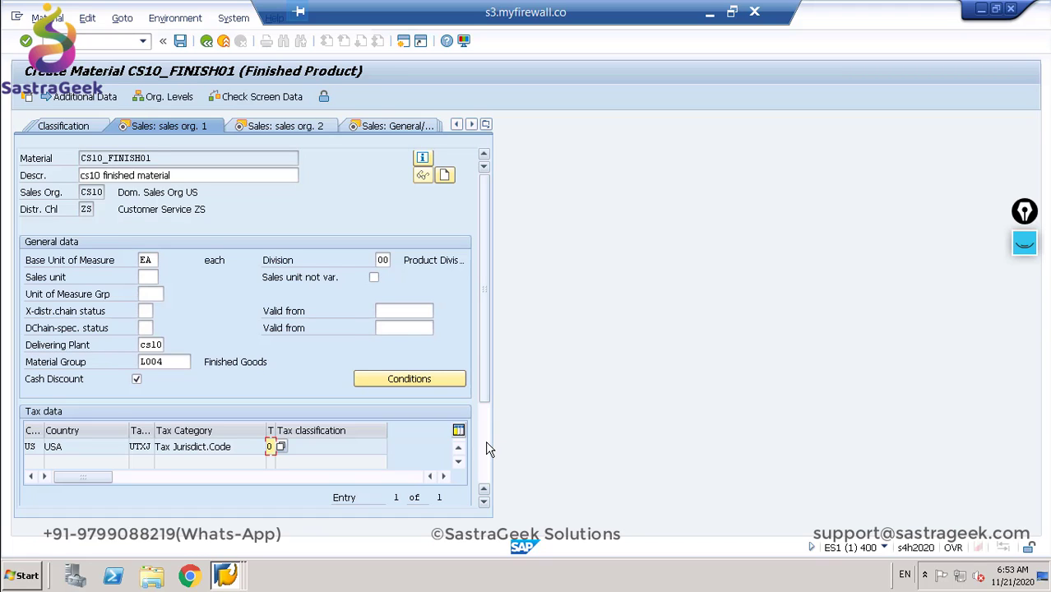
scroll(486, 449, down, 3)
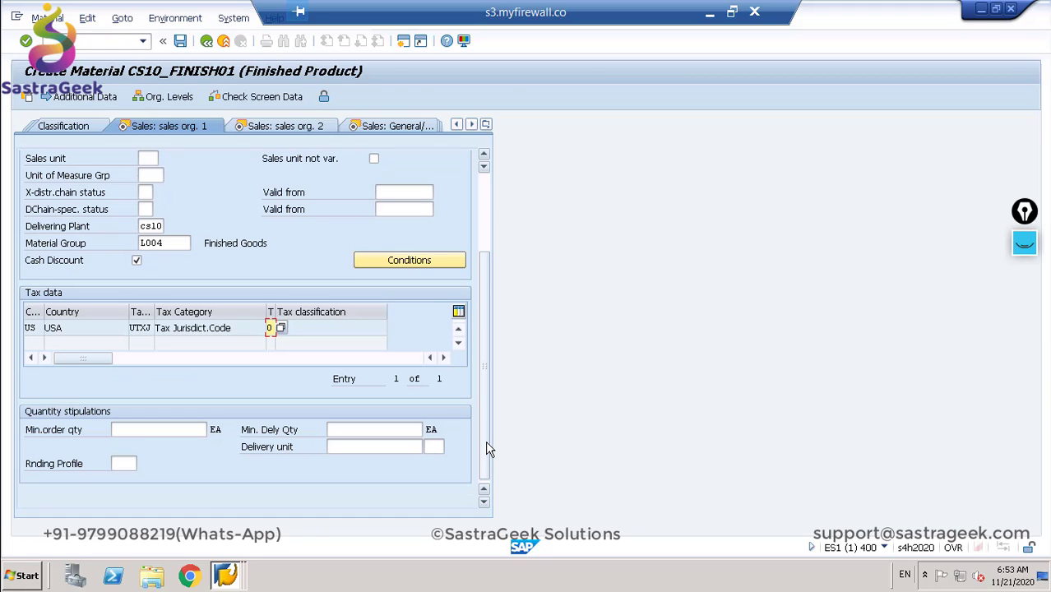
key(Return)
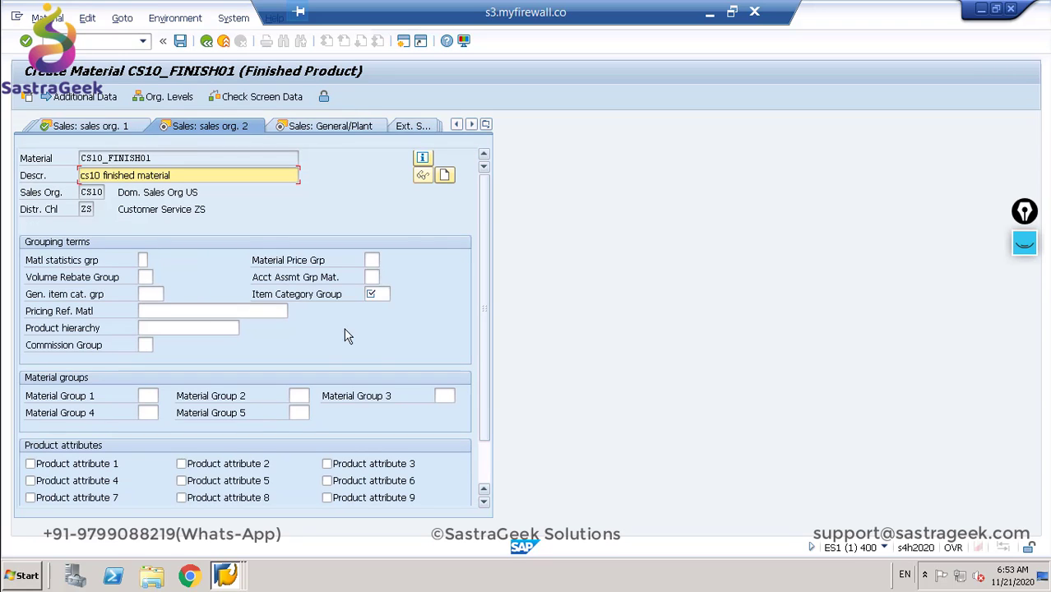
Step: Set both the general item category group and the item category group to NORM, and continue to the Sales: General/Plant view
click(148, 293)
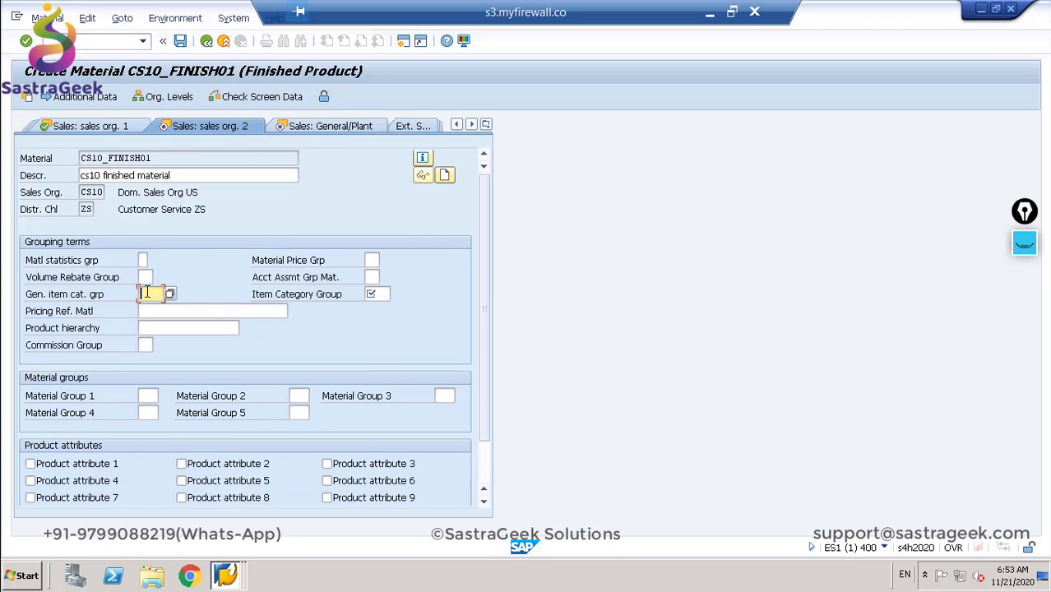
text(NORM)
key(Tab)
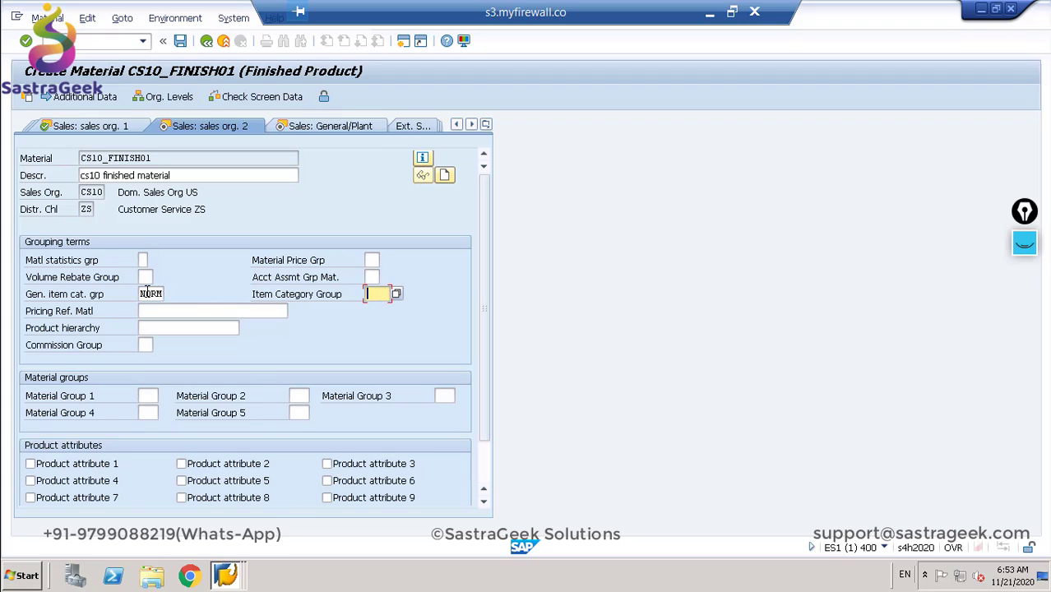
text(NORM)
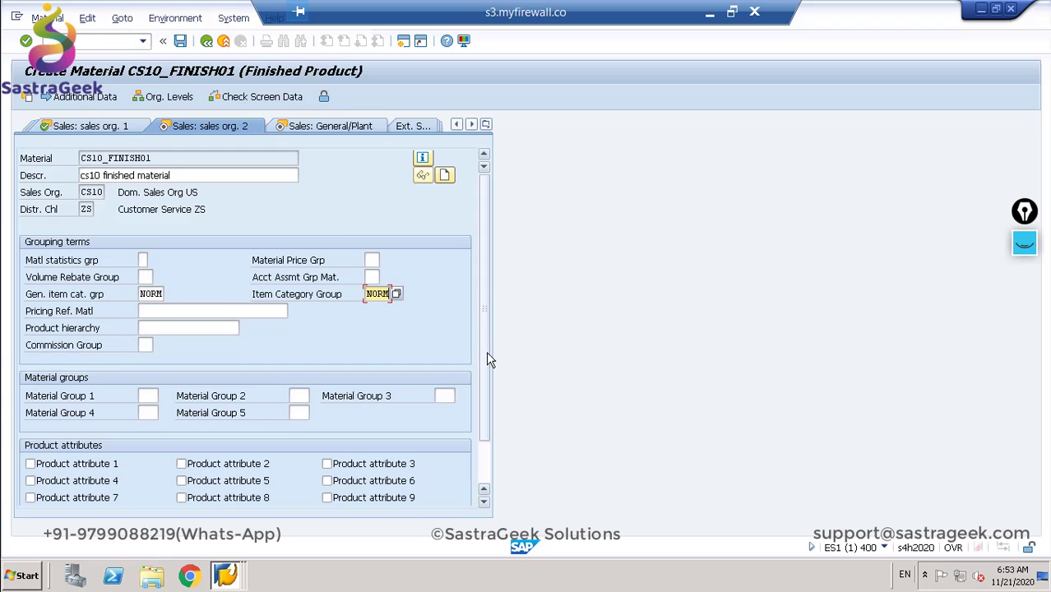
drag(486, 351, 483, 389)
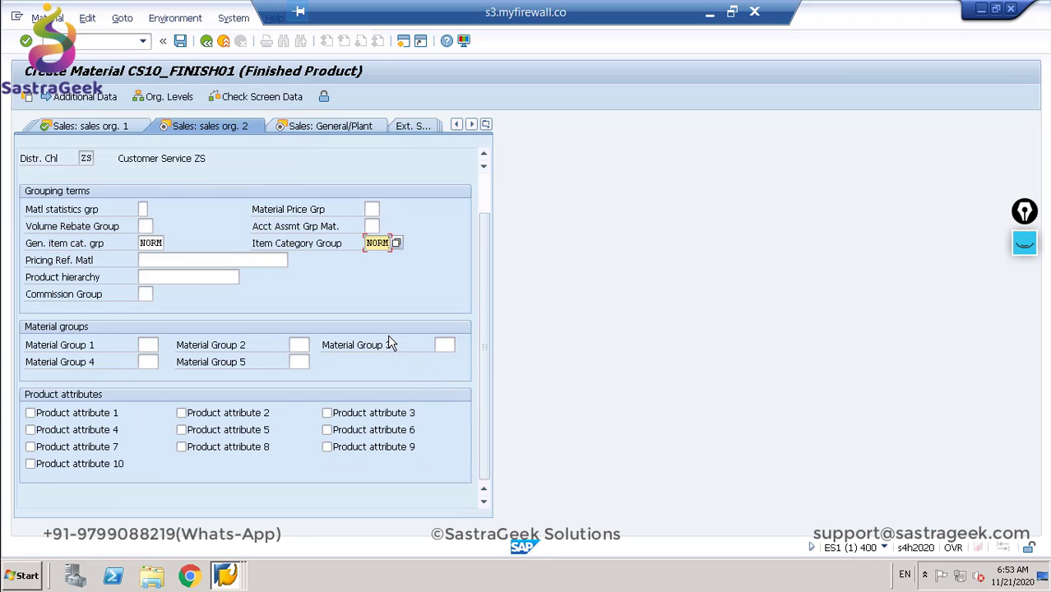
key(Return)
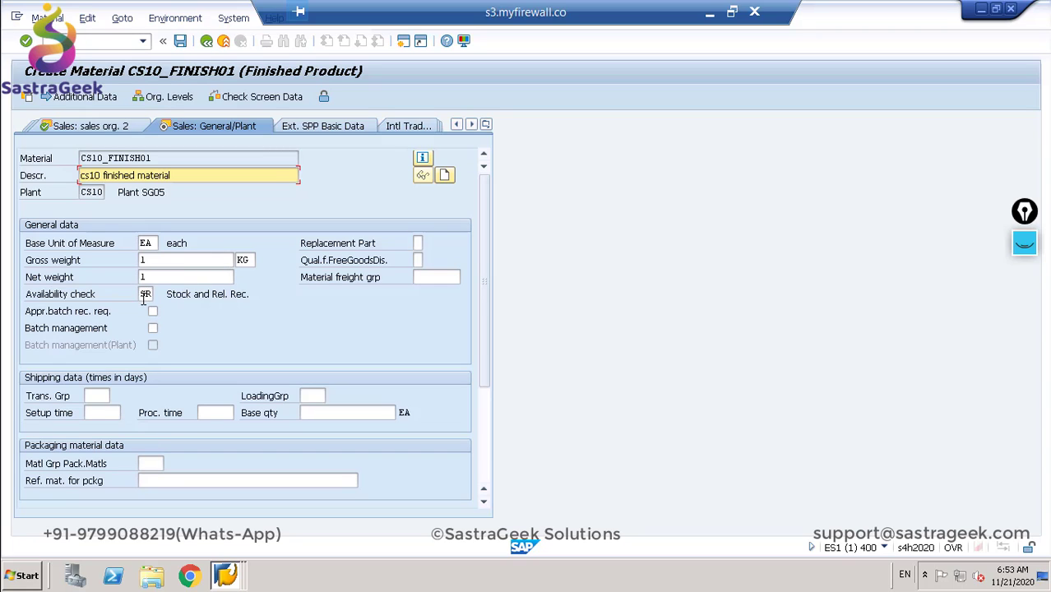
Step: Set the transportation group to 0001 (On pallets) and the loading group to 0001 in the shipping data
click(97, 396)
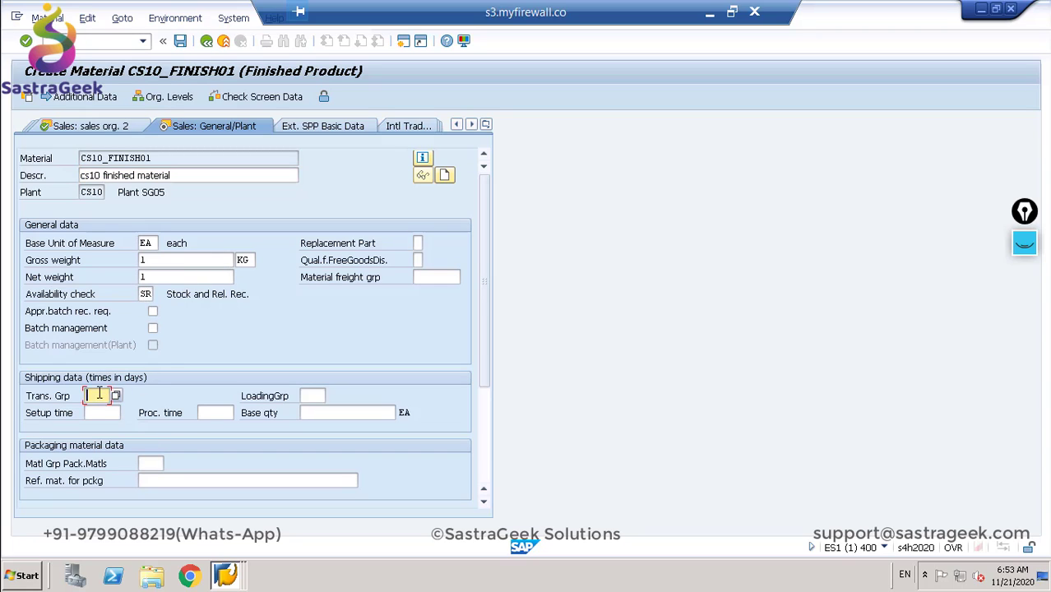
click(116, 396)
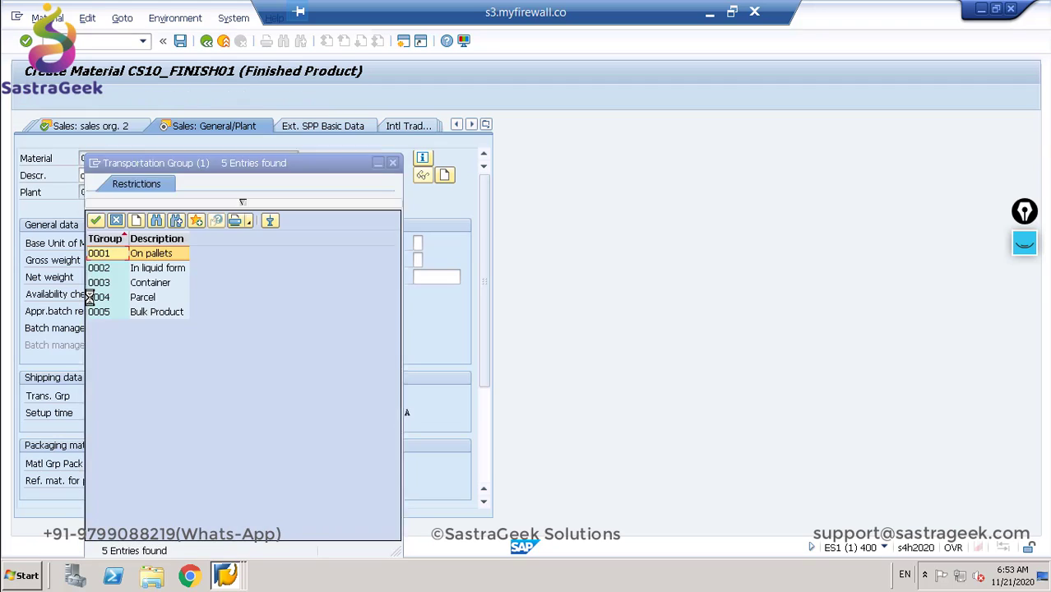
click(114, 254)
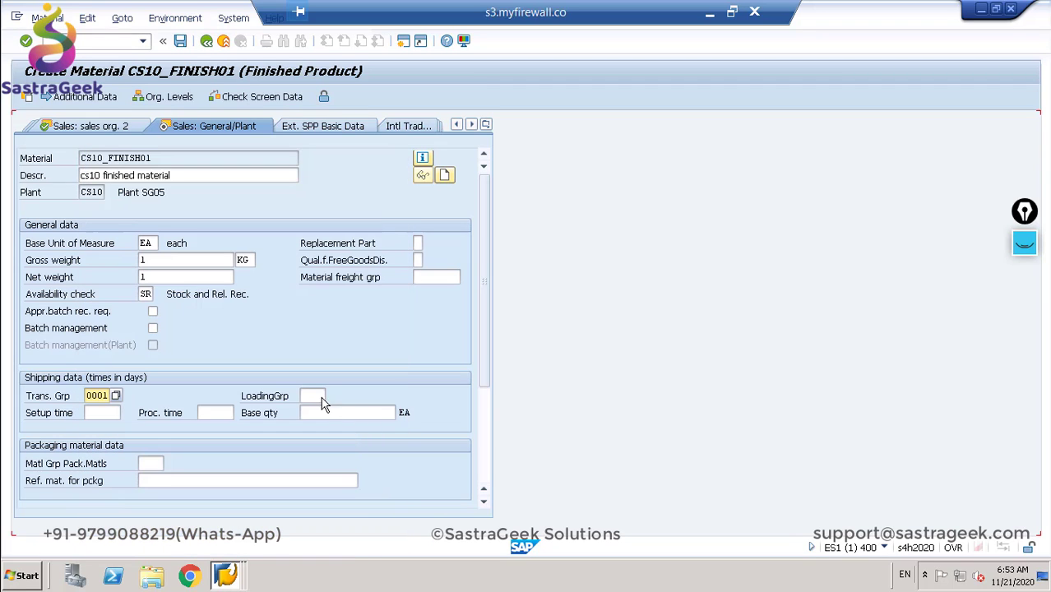
click(319, 395)
click(330, 397)
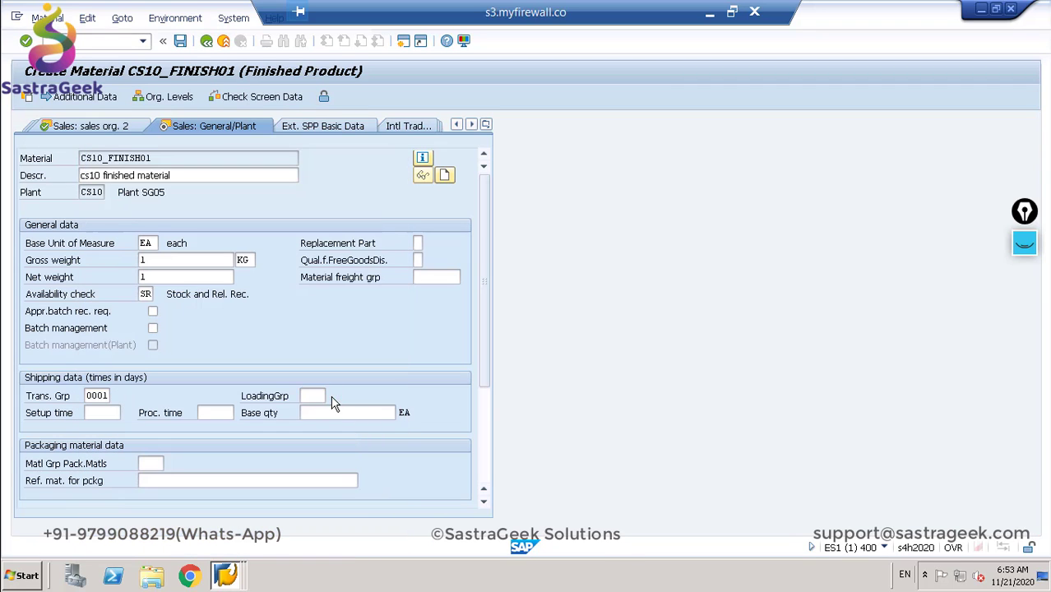
double_click(317, 254)
drag(486, 377, 476, 287)
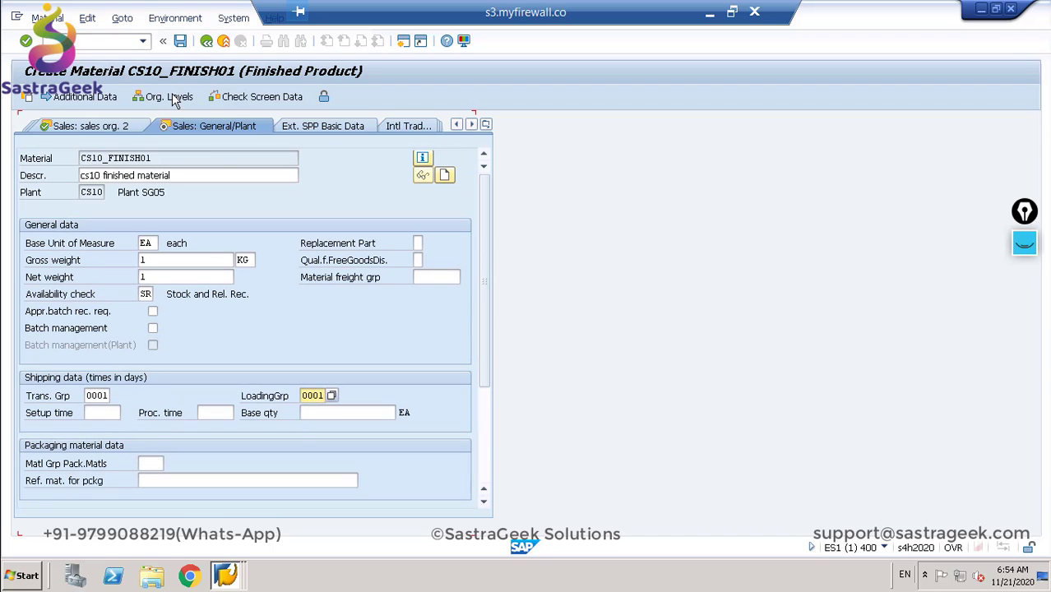
Step: Save the material, assigning profit center YB700 (Trading Goods) from the standard hierarchy of controlling area A000
click(180, 42)
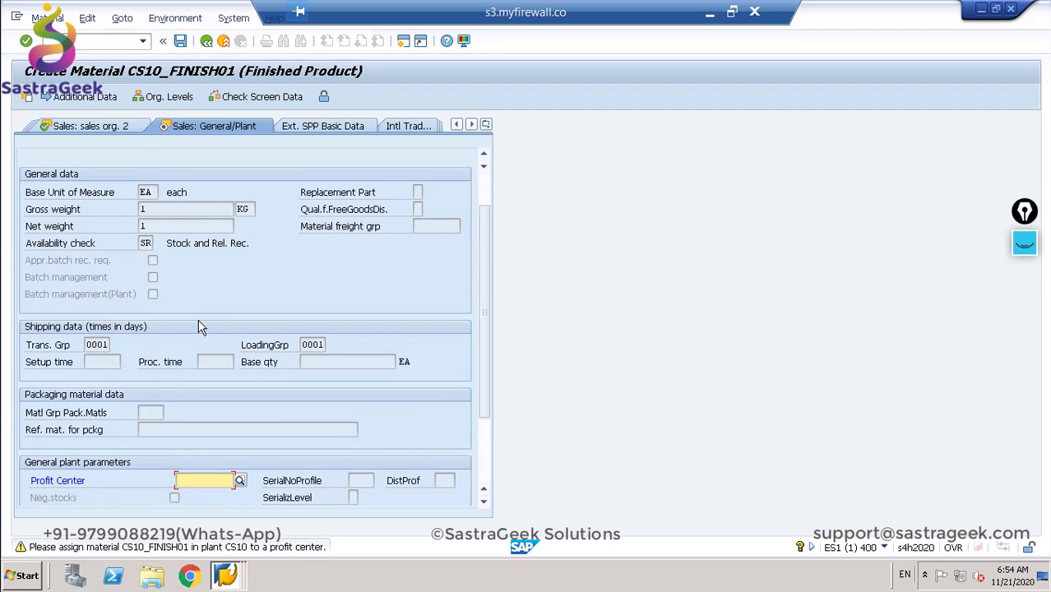
click(240, 482)
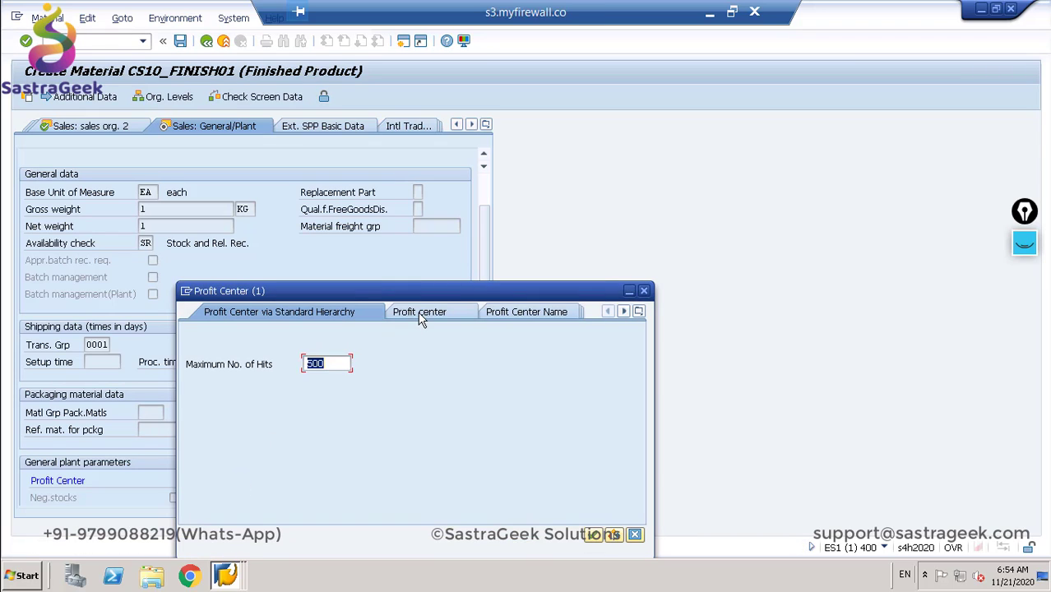
drag(448, 289, 507, 144)
click(651, 388)
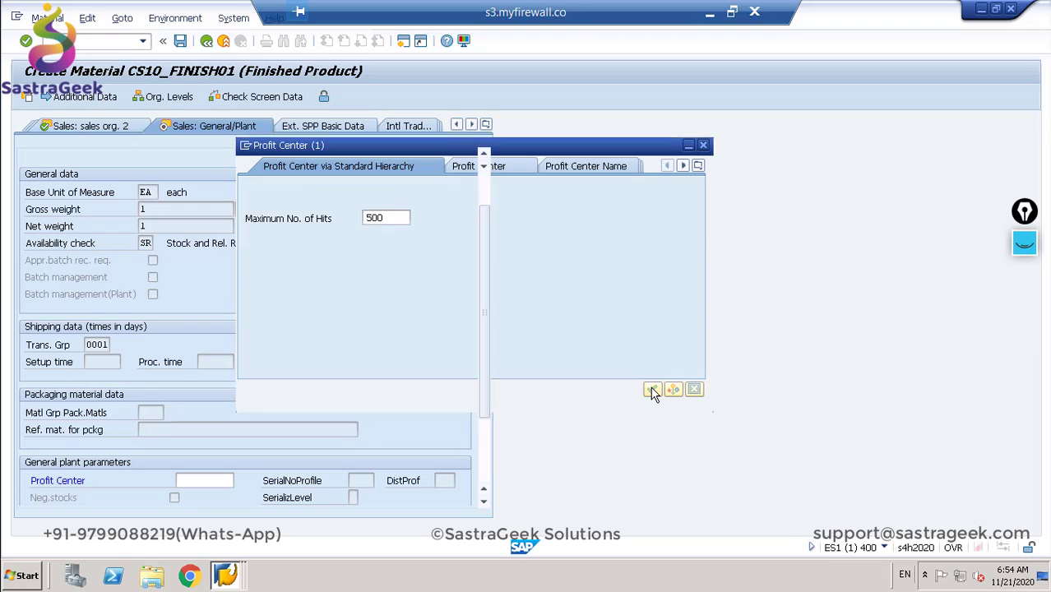
text(A000)
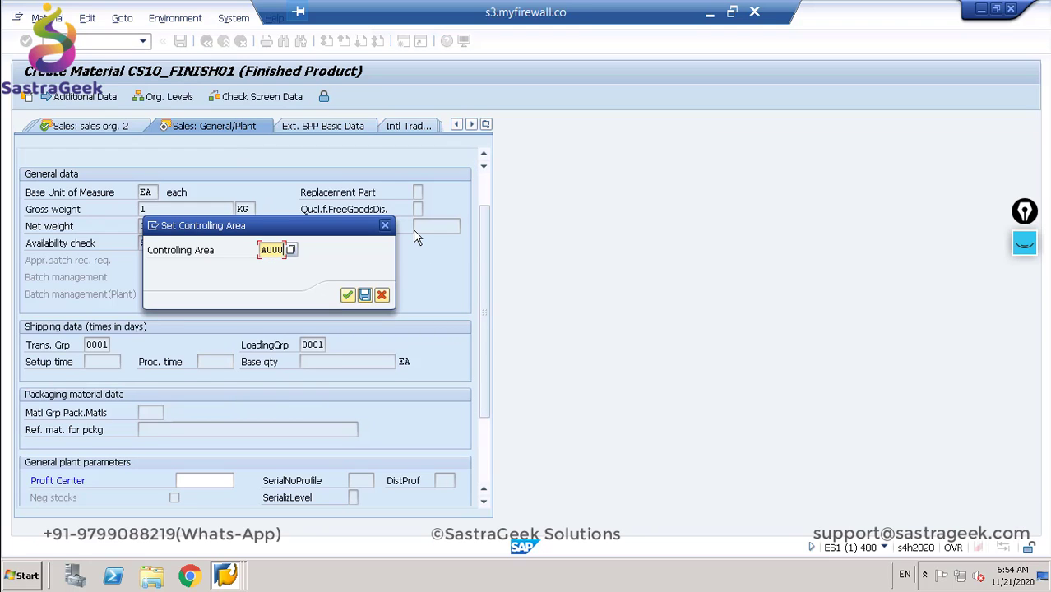
key(Return)
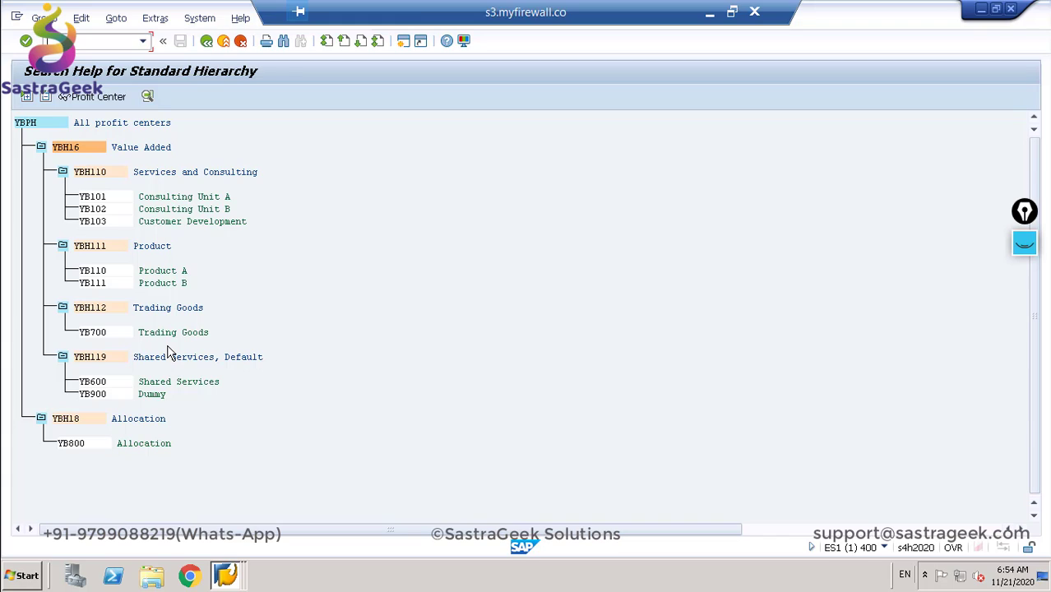
double_click(91, 311)
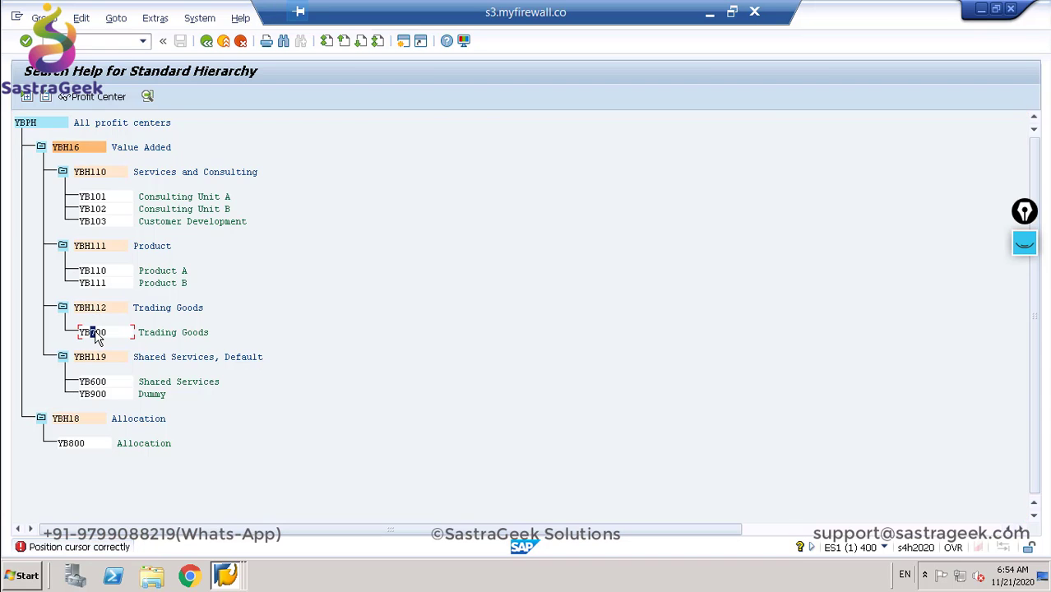
double_click(93, 333)
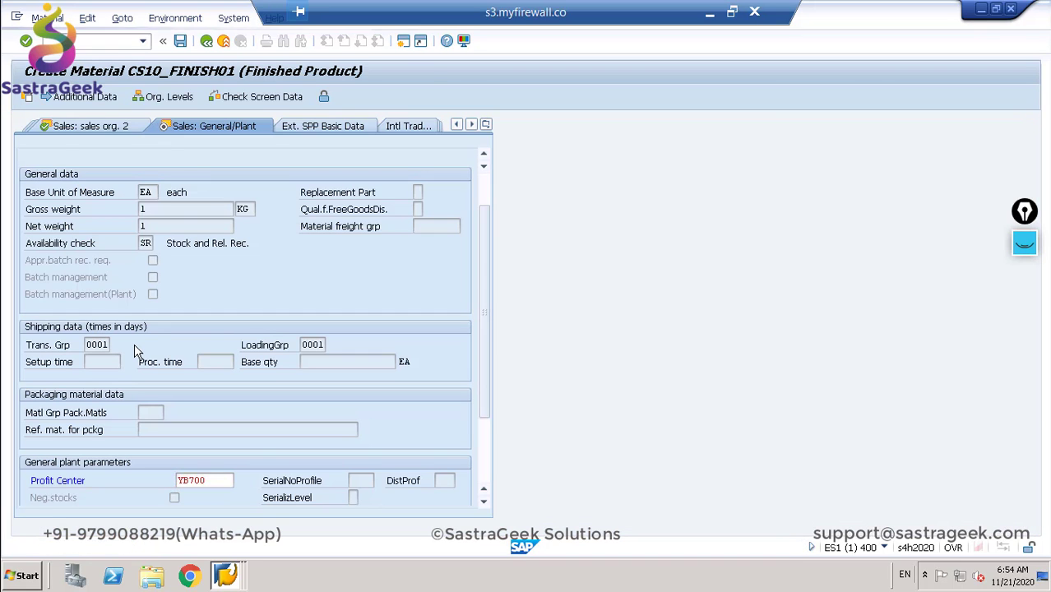
key(ctrl+s)
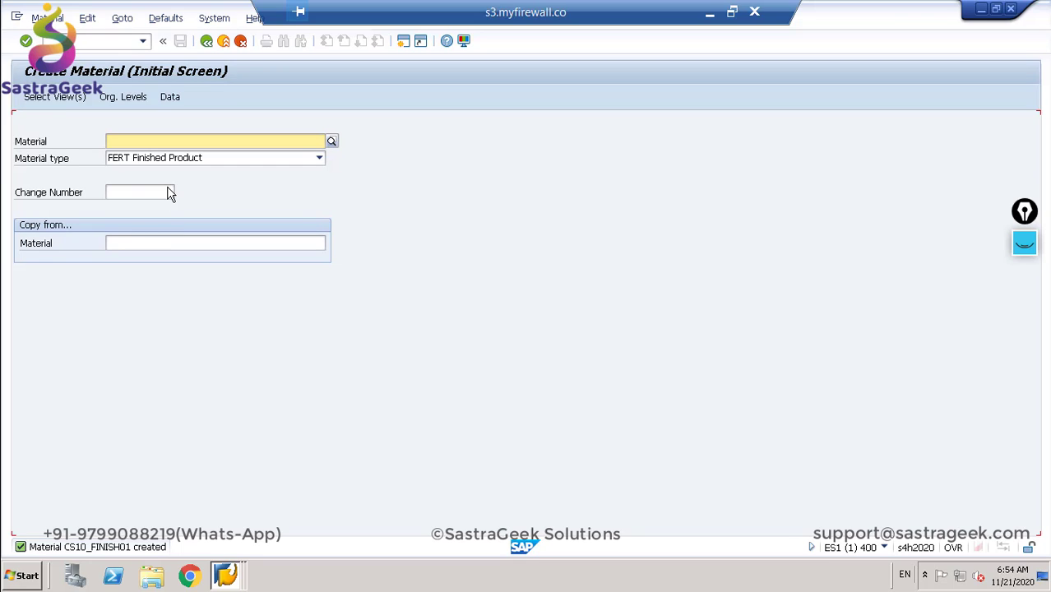
Step: Open CS10_FINISH01 in the Change Material transaction, review its list of available views, and close the list
click(89, 40)
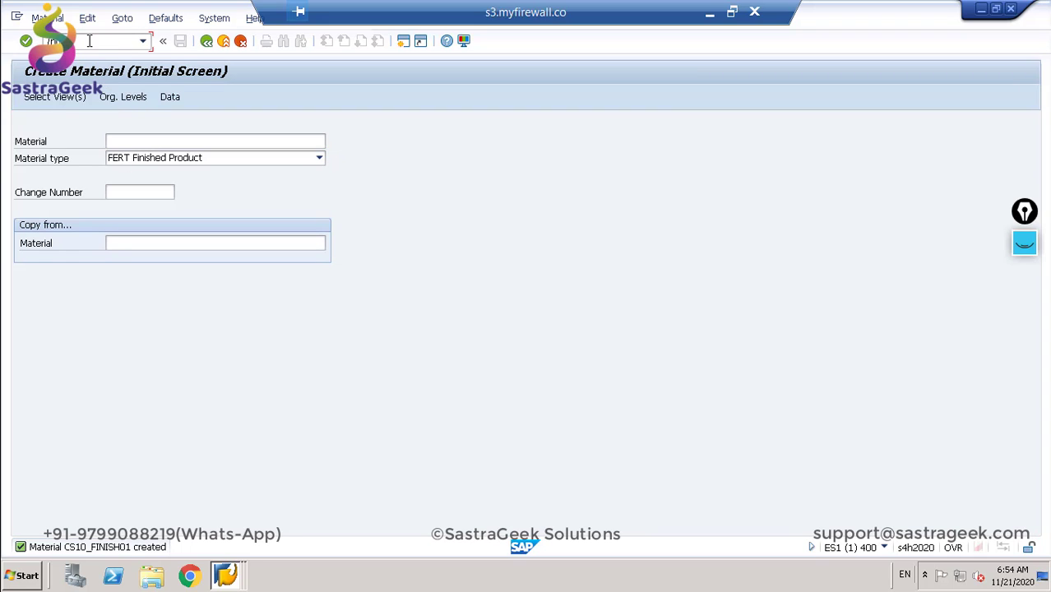
key(Return)
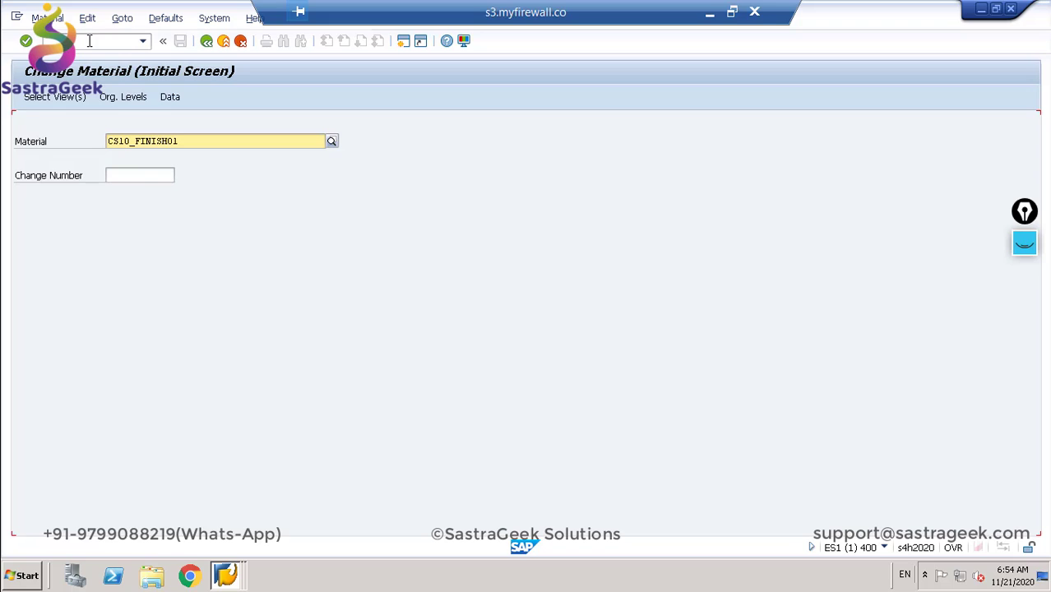
key(Return)
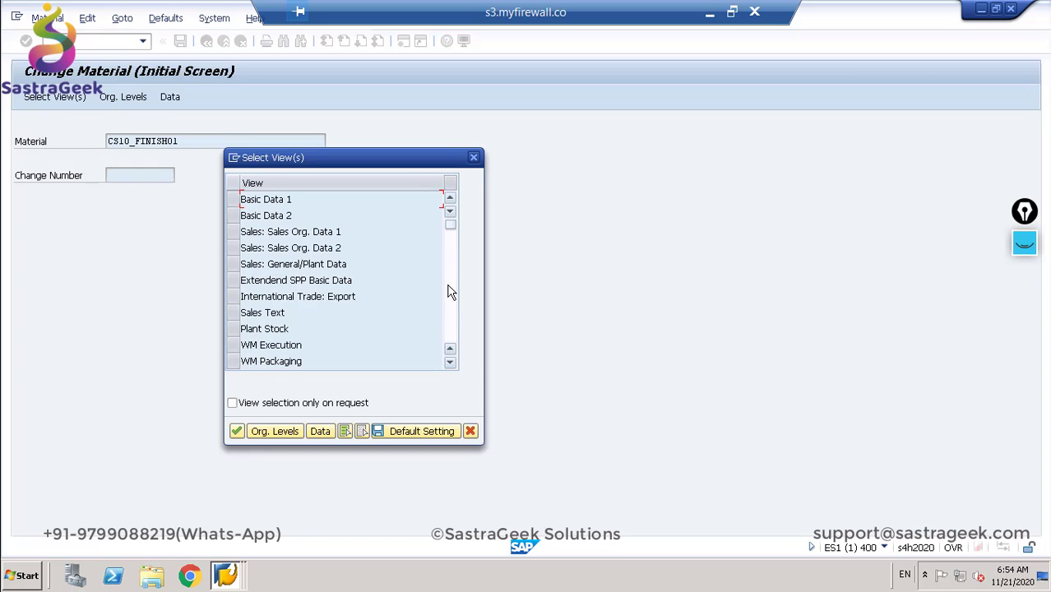
scroll(450, 292, down, 3)
scroll(451, 247, up, 3)
click(473, 157)
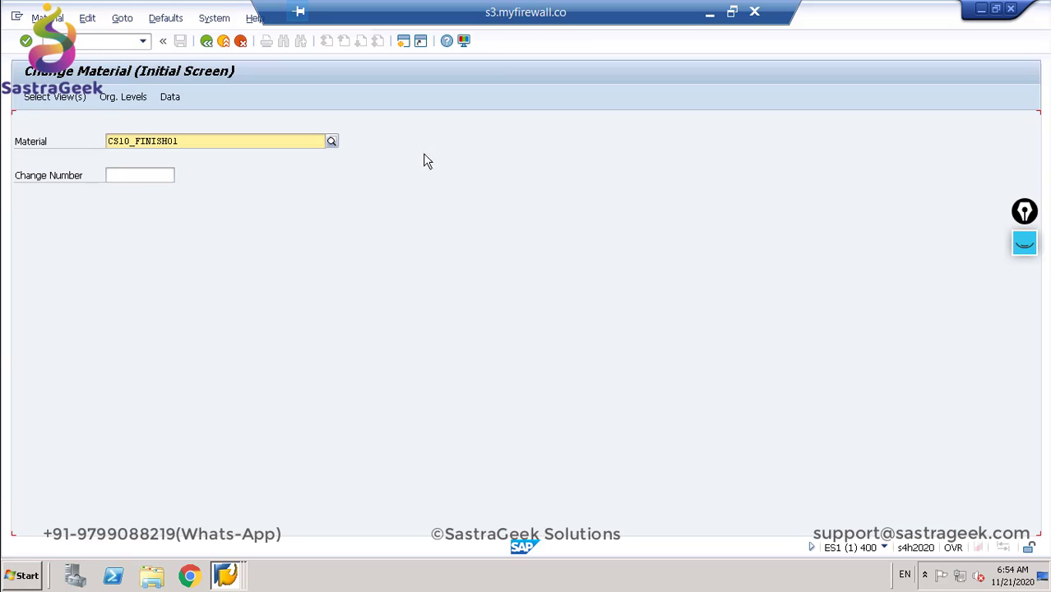
Step: Return to the Create Material transaction and open the view selection for finished product CS10_Finish01
click(83, 41)
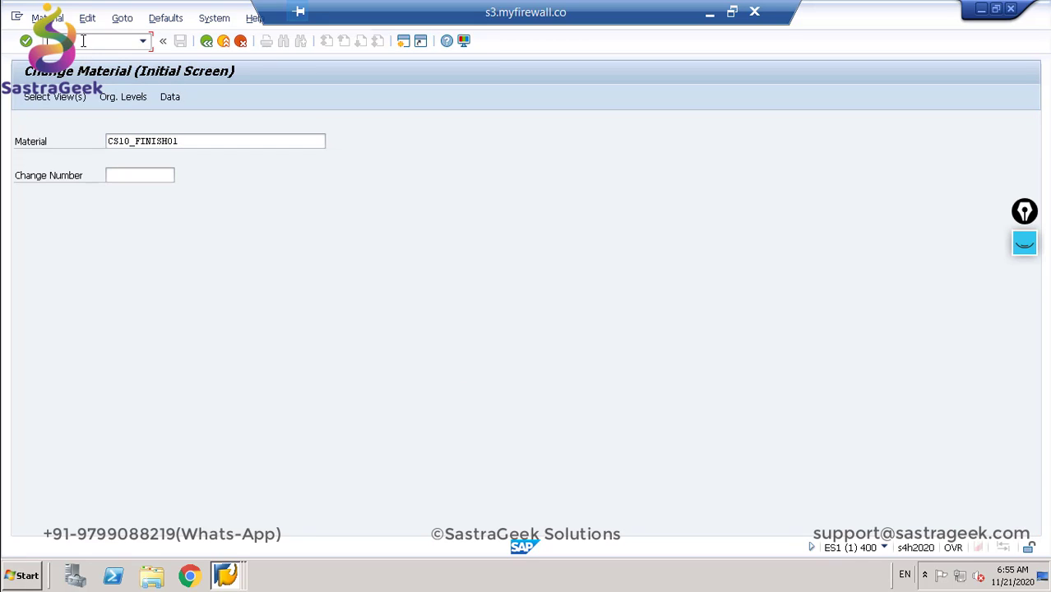
key(Return)
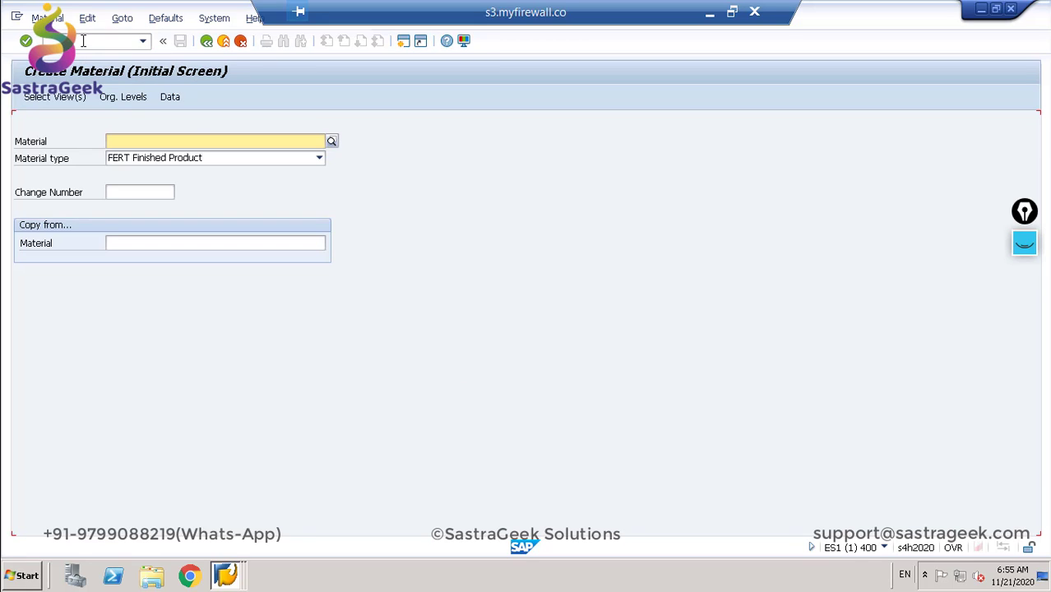
click(130, 138)
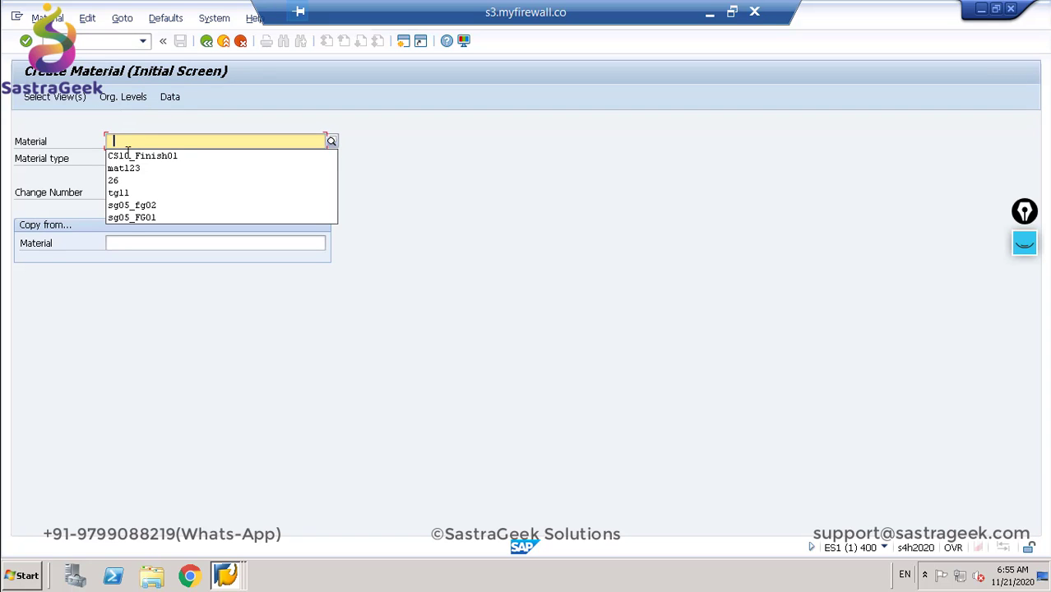
click(127, 154)
key(Return)
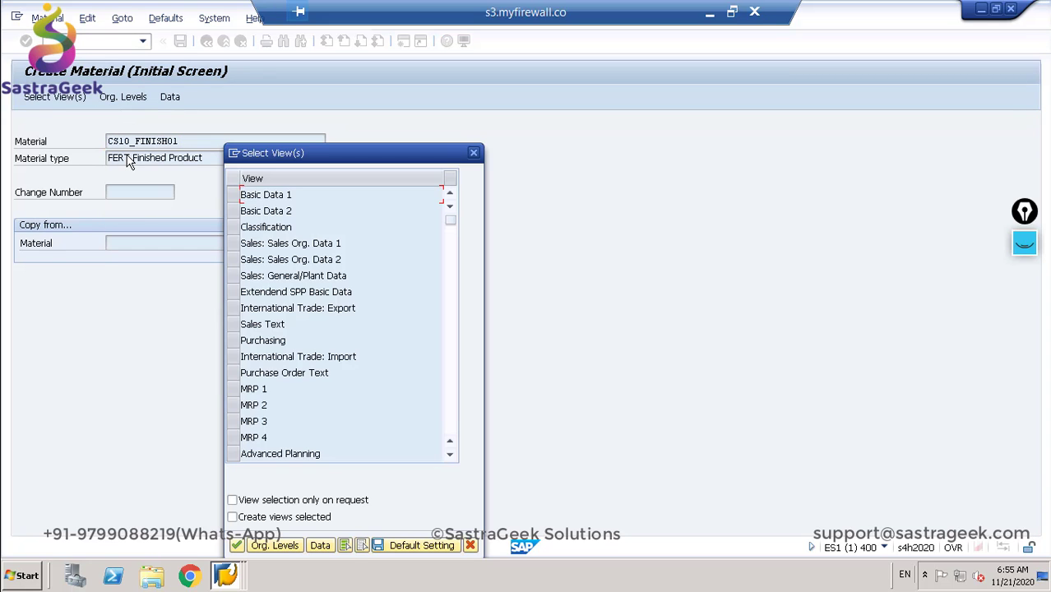
Step: Select the Purchasing view and the four views MRP 1 to MRP 4 for the material
click(234, 341)
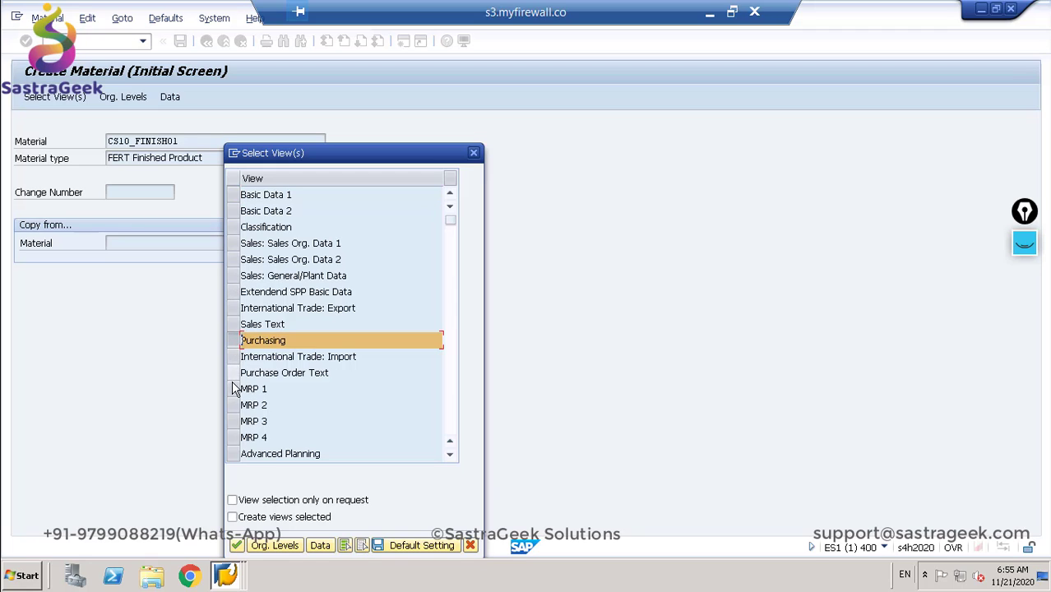
click(233, 389)
click(234, 405)
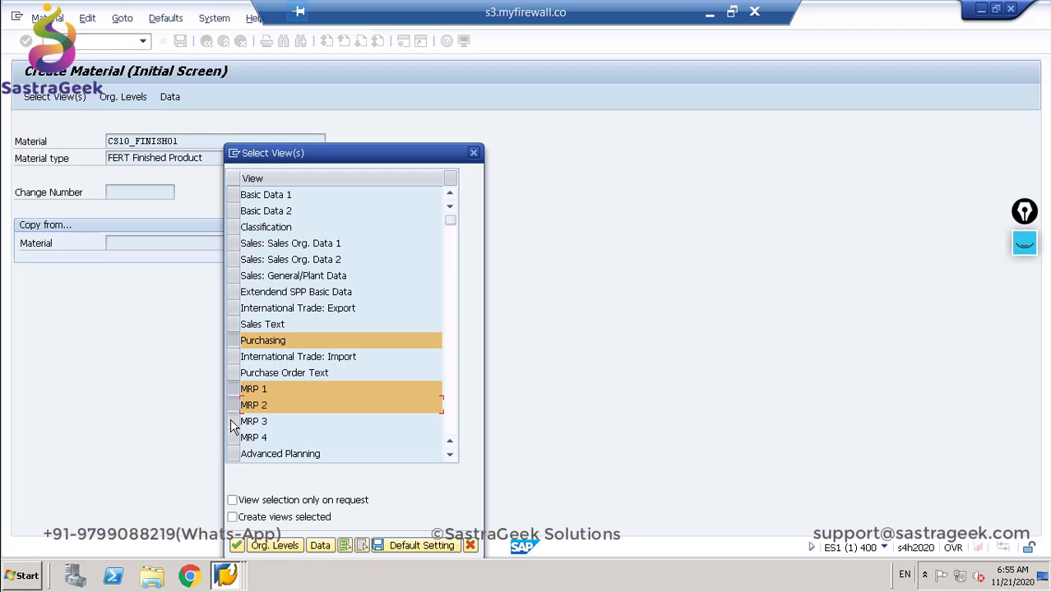
click(233, 421)
click(234, 437)
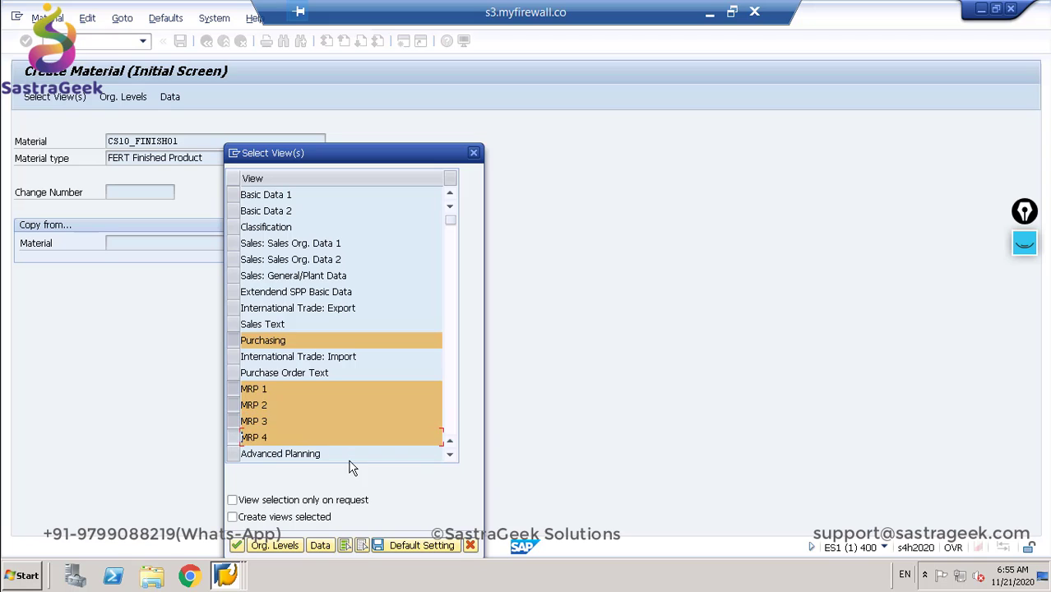
Step: Add General Plant Data / Storage 1, Accounting 1, Accounting 2, Costing 1 and Costing 2 to the view selection and confirm it
click(449, 456)
click(450, 456)
click(450, 456)
click(450, 457)
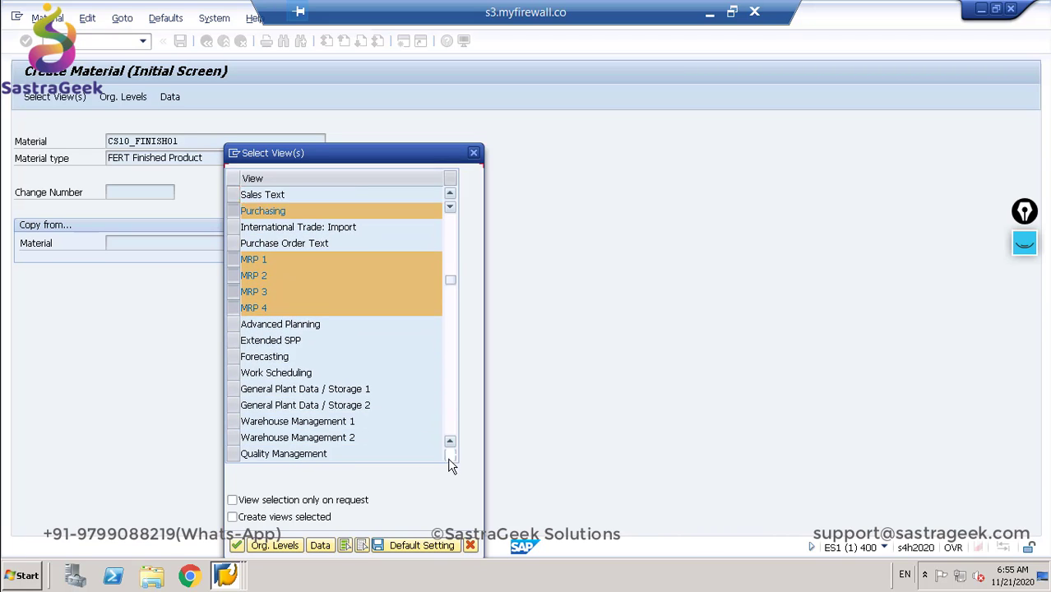
click(450, 456)
click(449, 457)
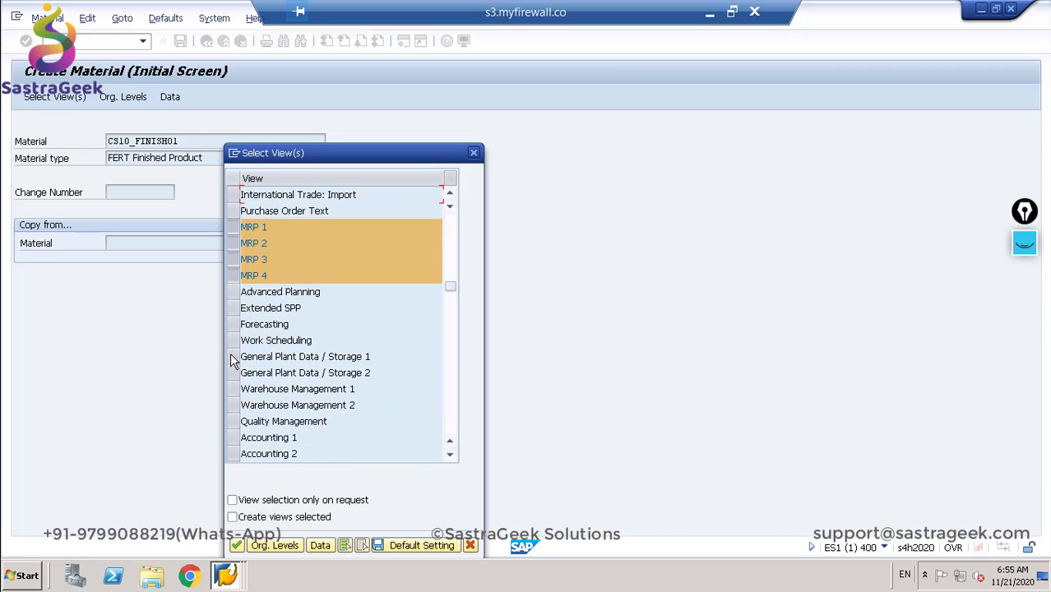
click(235, 438)
click(236, 456)
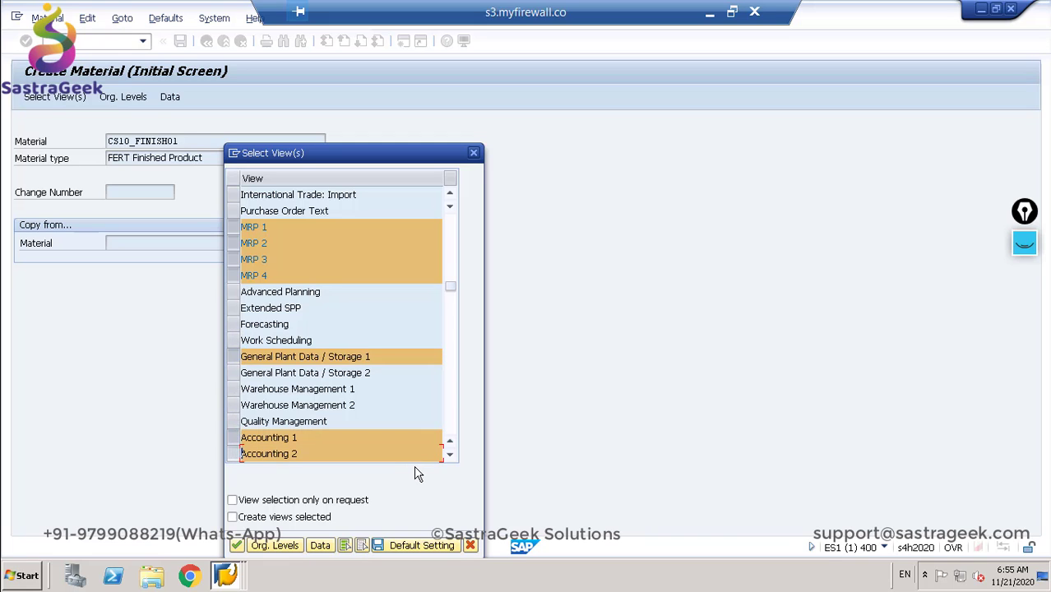
click(449, 453)
click(449, 453)
click(449, 453)
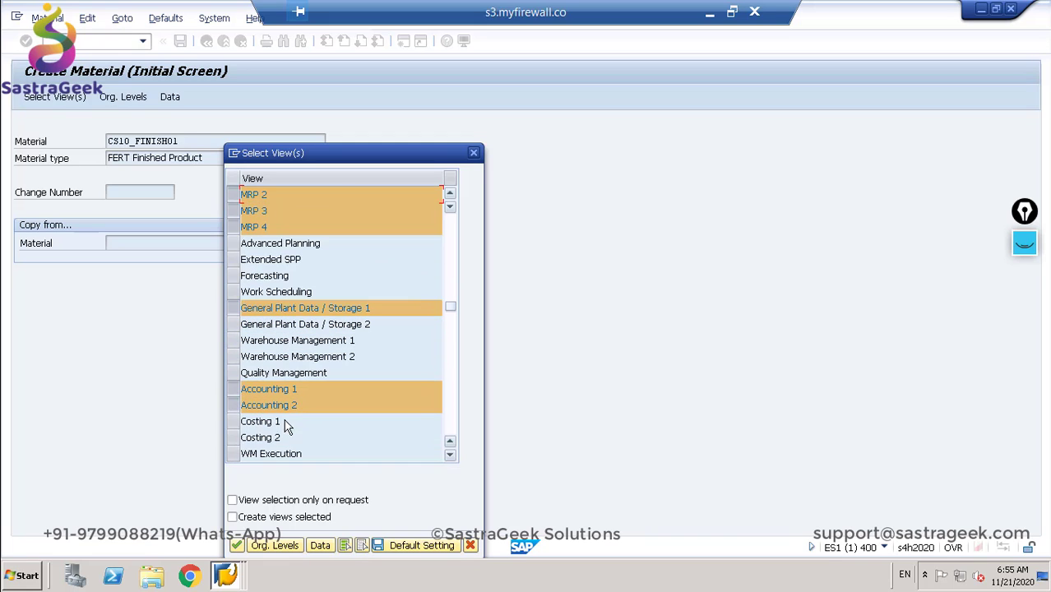
click(234, 422)
click(234, 440)
key(Return)
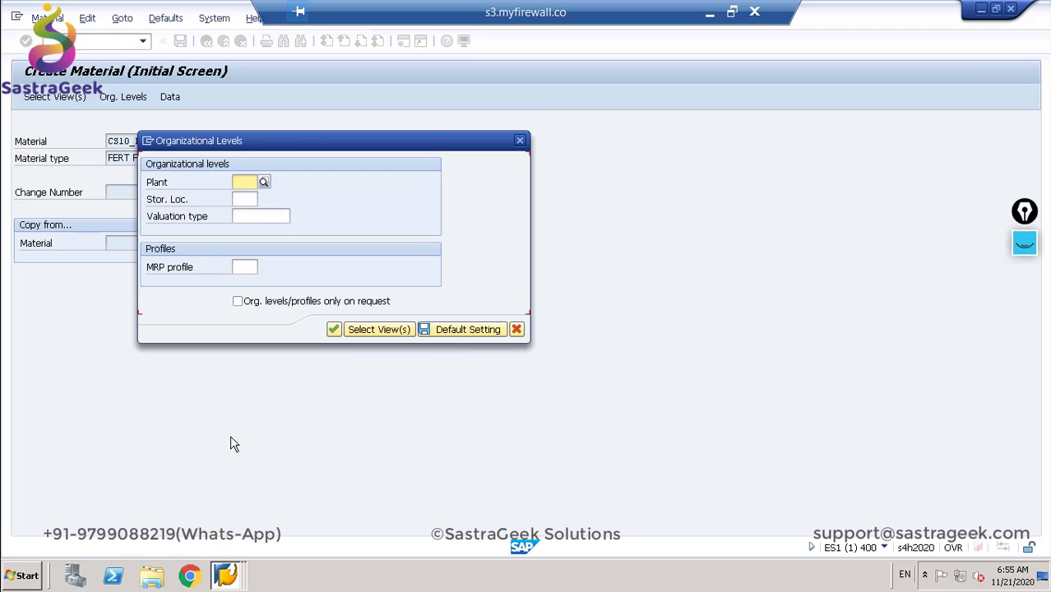
Step: Enter plant CS10 and storage location OBWH as the organizational levels and proceed to the Purchasing view
key(Down)
key(Down)
key(Down)
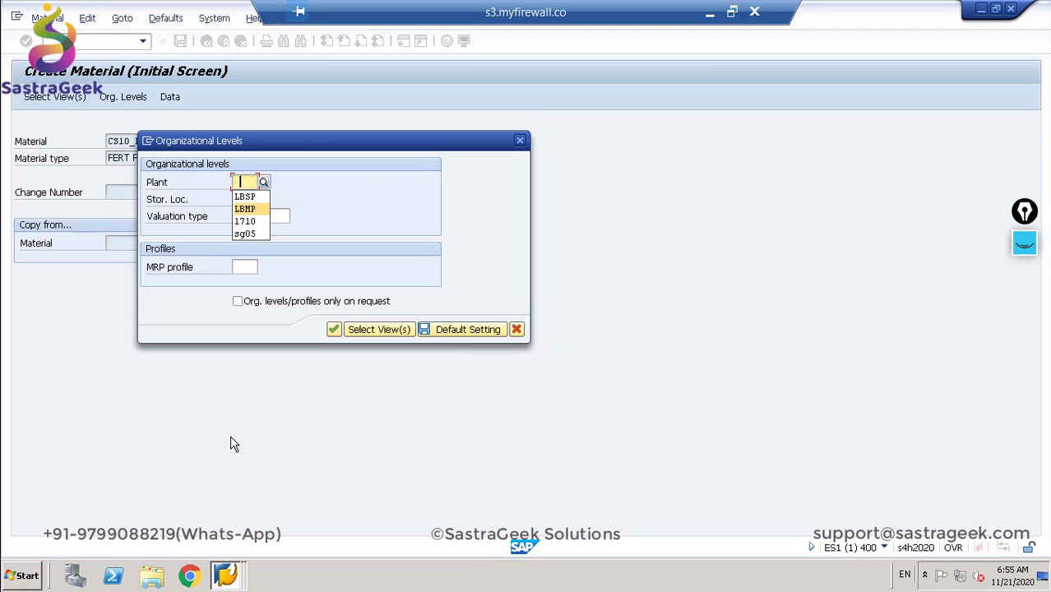
text(cs10)
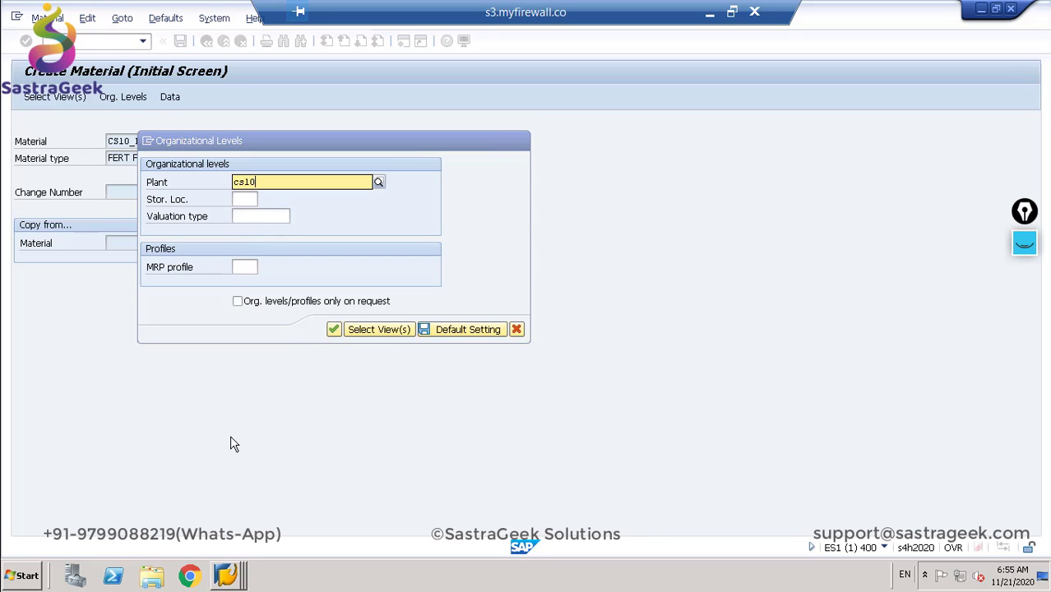
key(Tab)
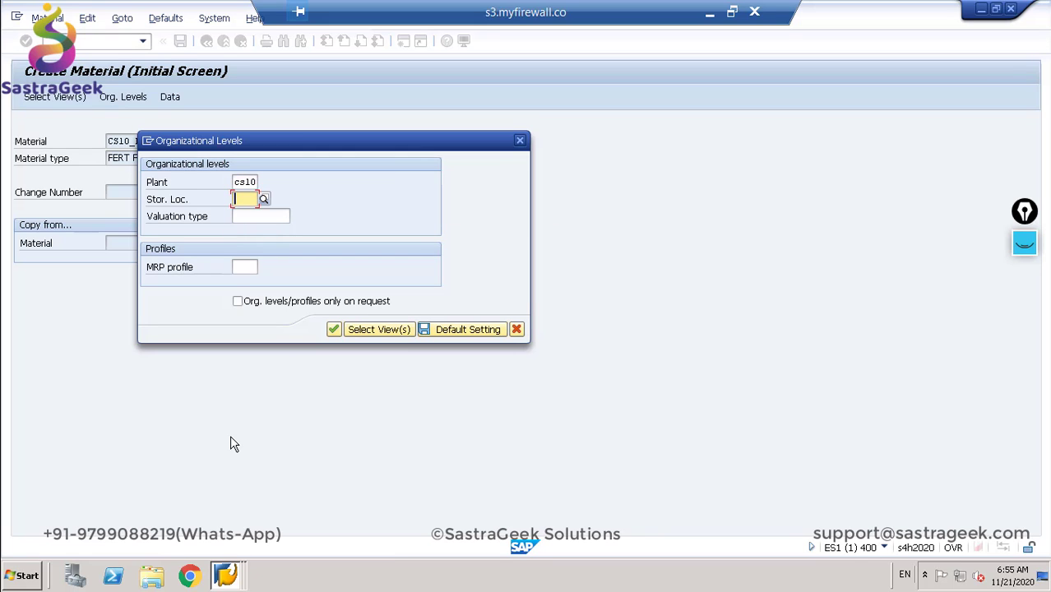
text(obwh)
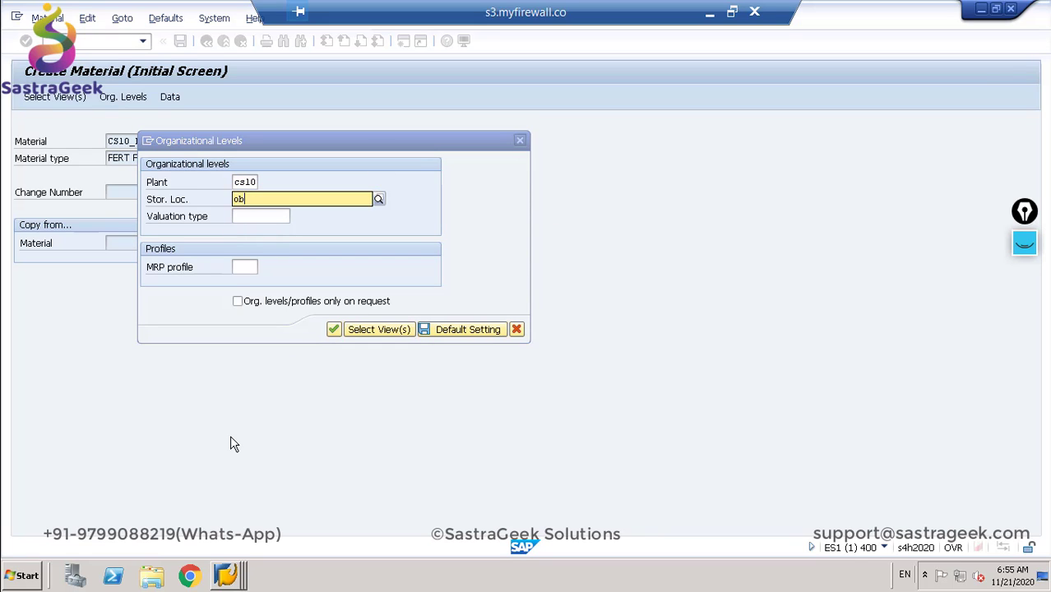
key(Tab)
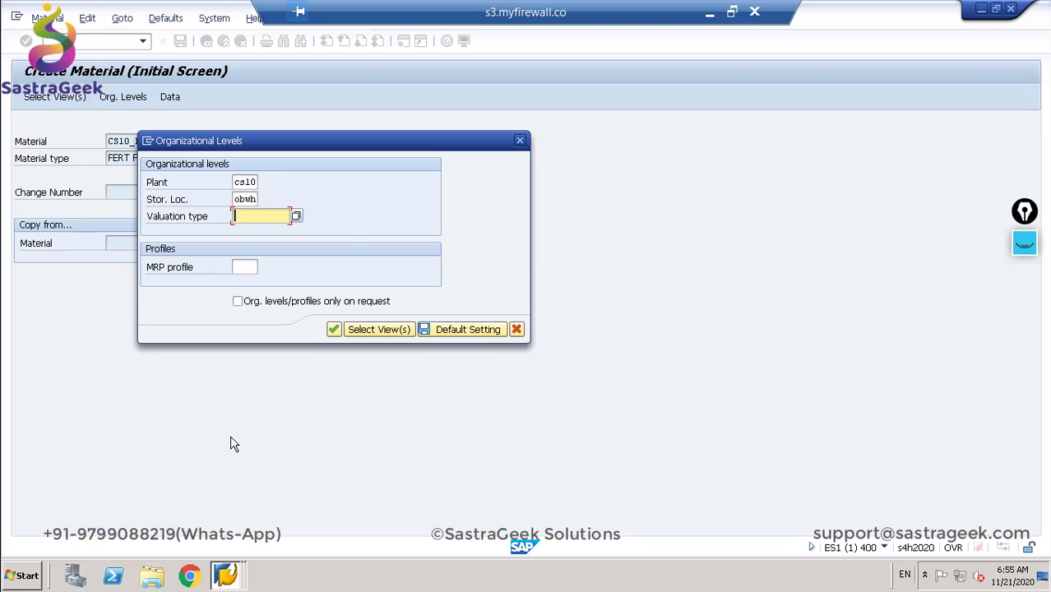
key(Return)
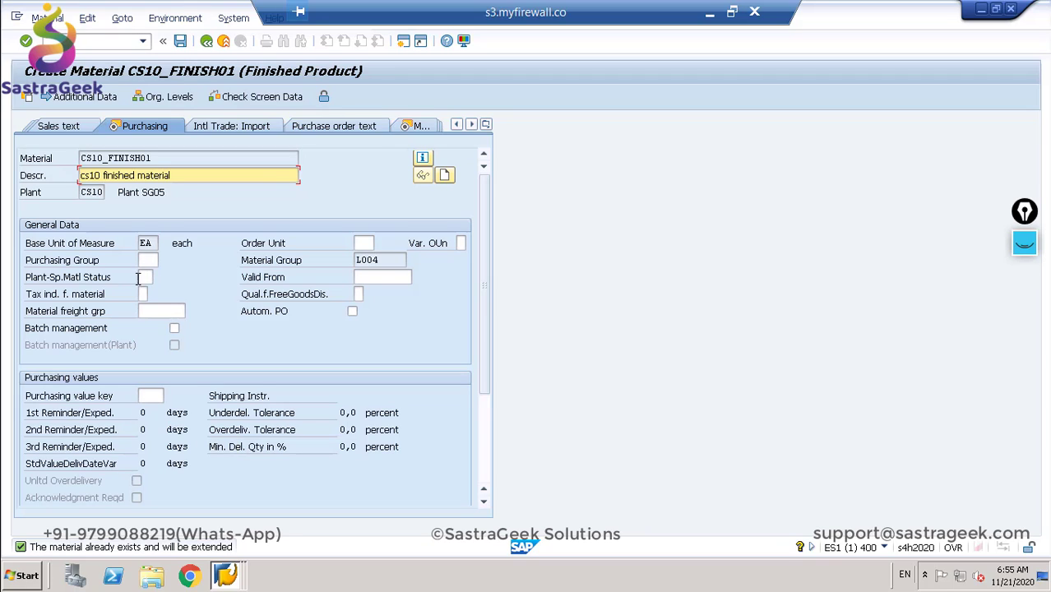
Step: Assign purchasing group 001 (Group 001) in the Purchasing view and continue to MRP 1
click(151, 260)
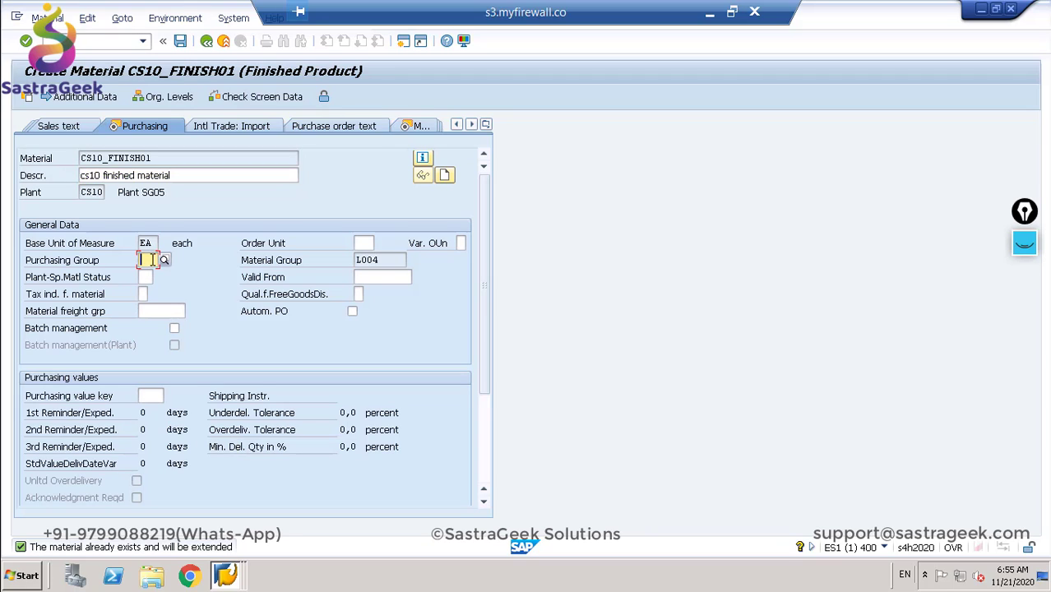
key(F4)
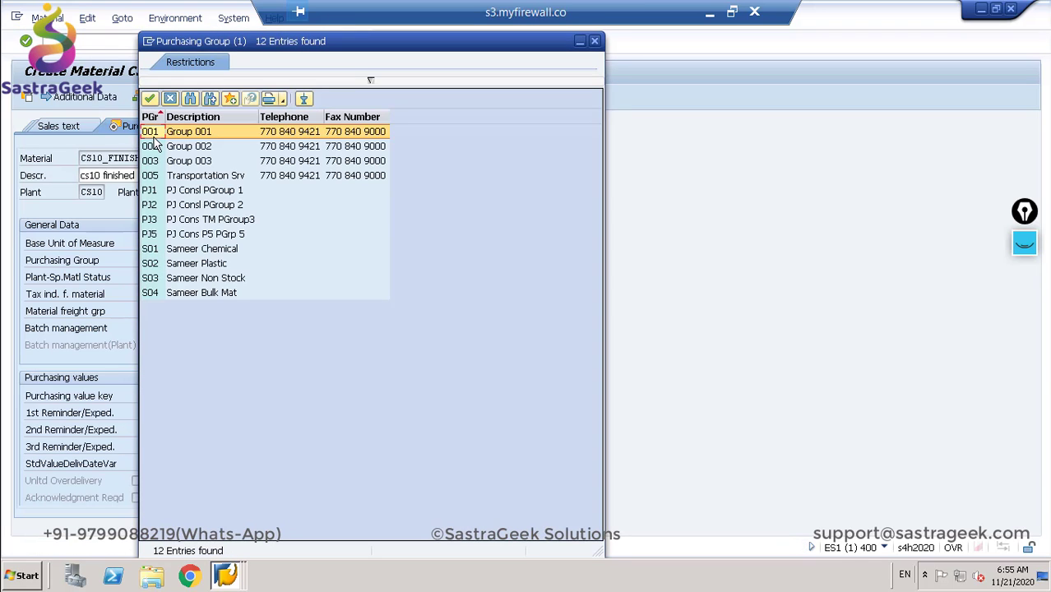
double_click(153, 133)
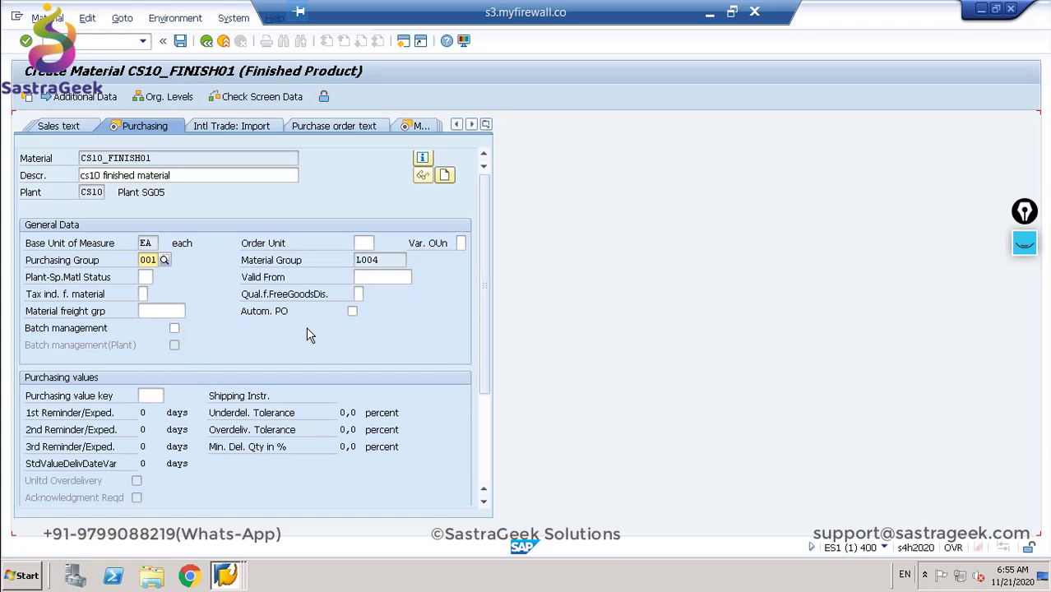
key(Return)
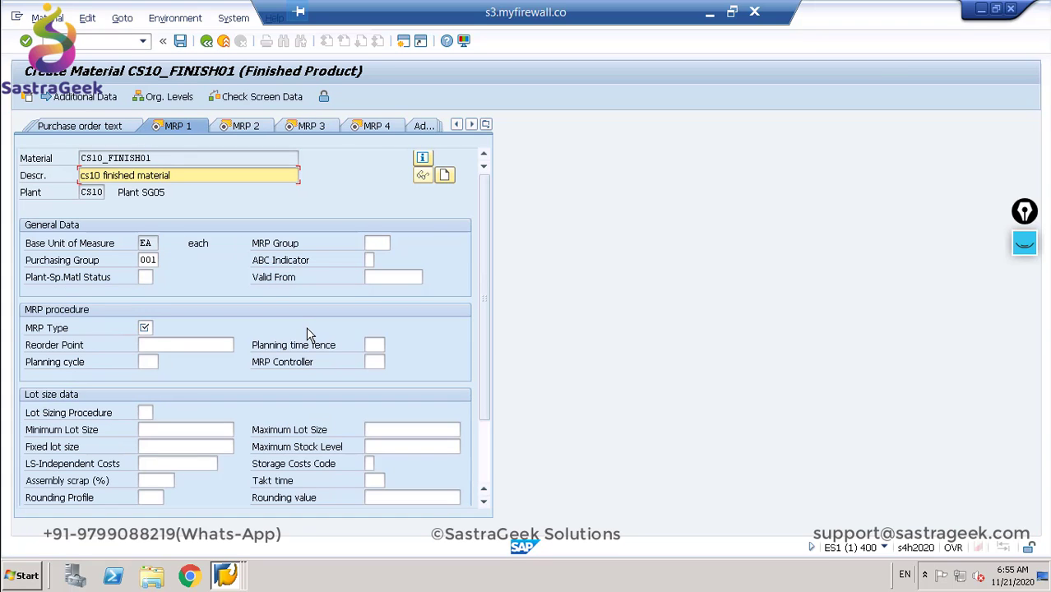
Step: In MRP 1, set the MRP type to PD, MRP controller to 001 and lot sizing procedure to EX, and continue to MRP 2
click(144, 327)
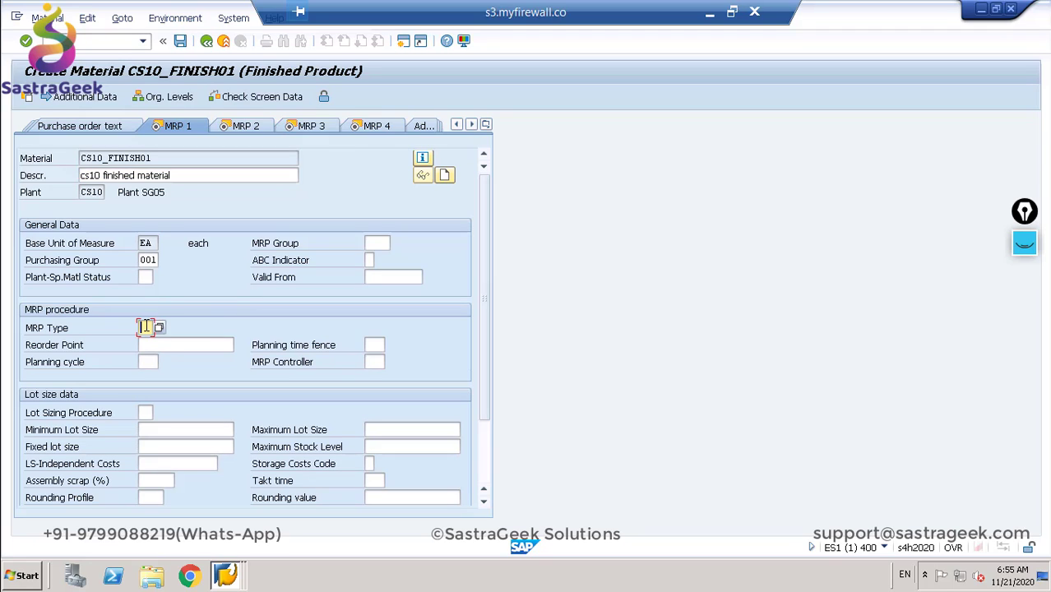
text(pd)
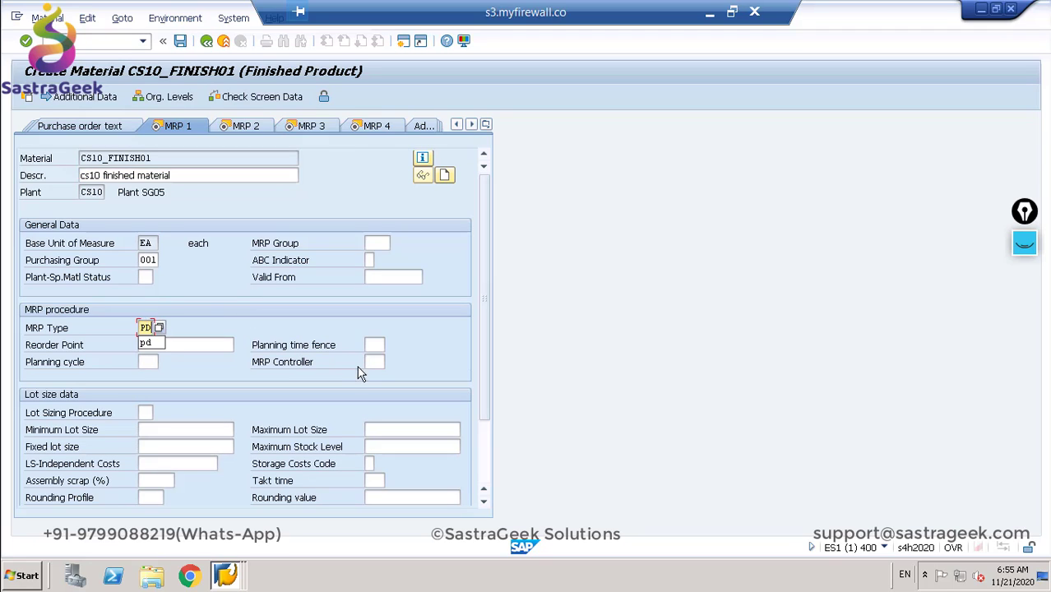
click(373, 365)
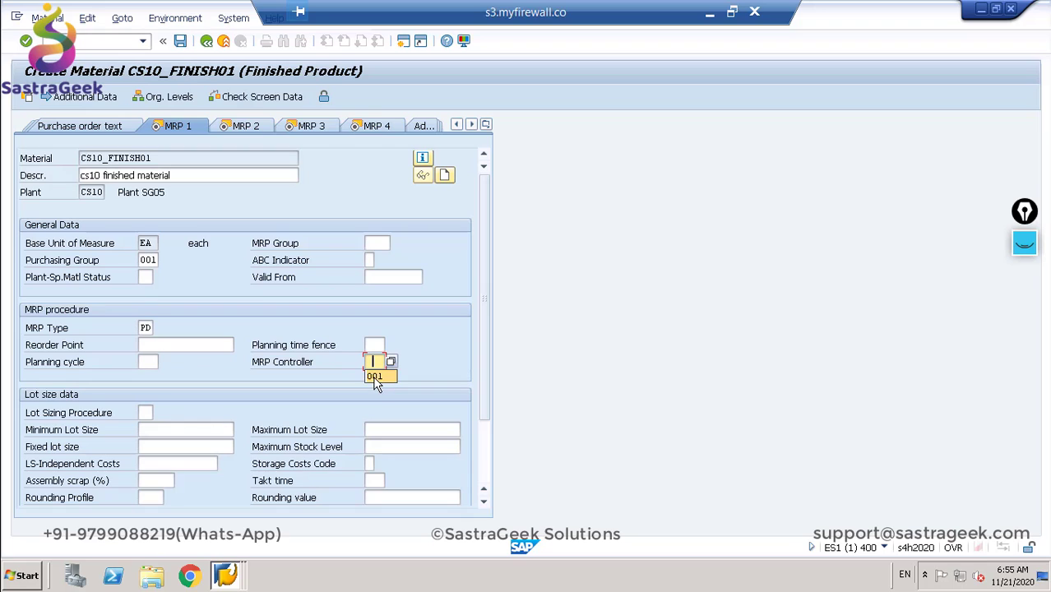
click(374, 378)
click(145, 414)
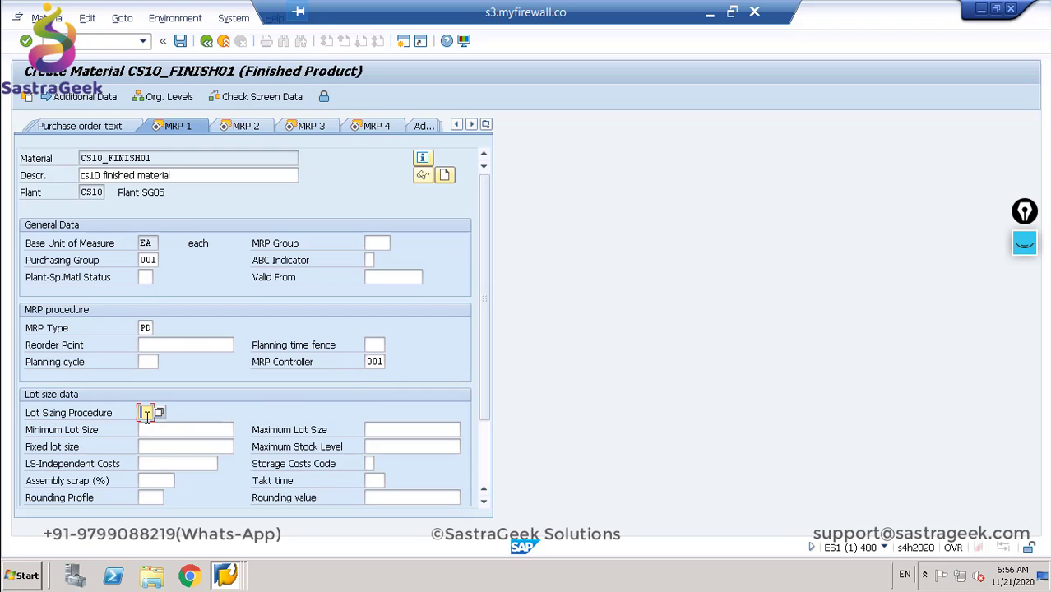
text(ex)
key(Return)
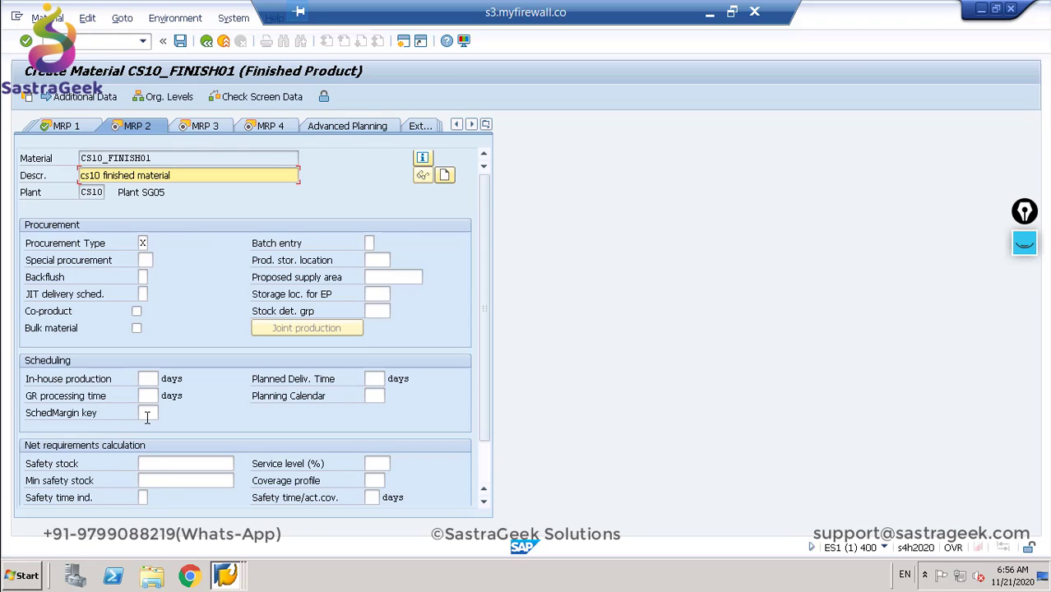
Step: Set the in-house production time to 2 days and the planned delivery time to 3 days in MRP 2
click(147, 378)
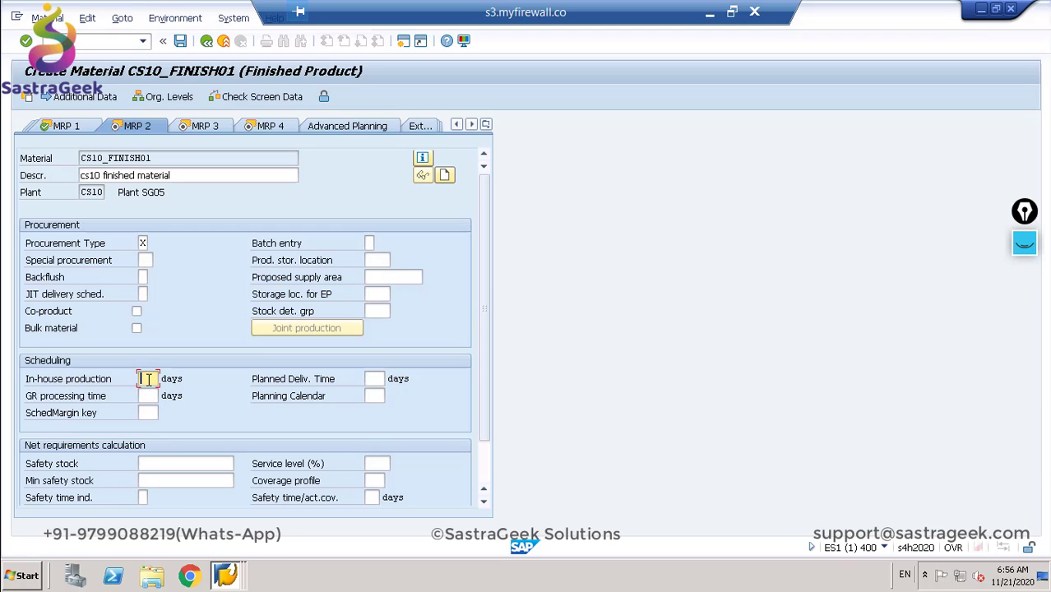
text(2)
key(Tab)
text(3)
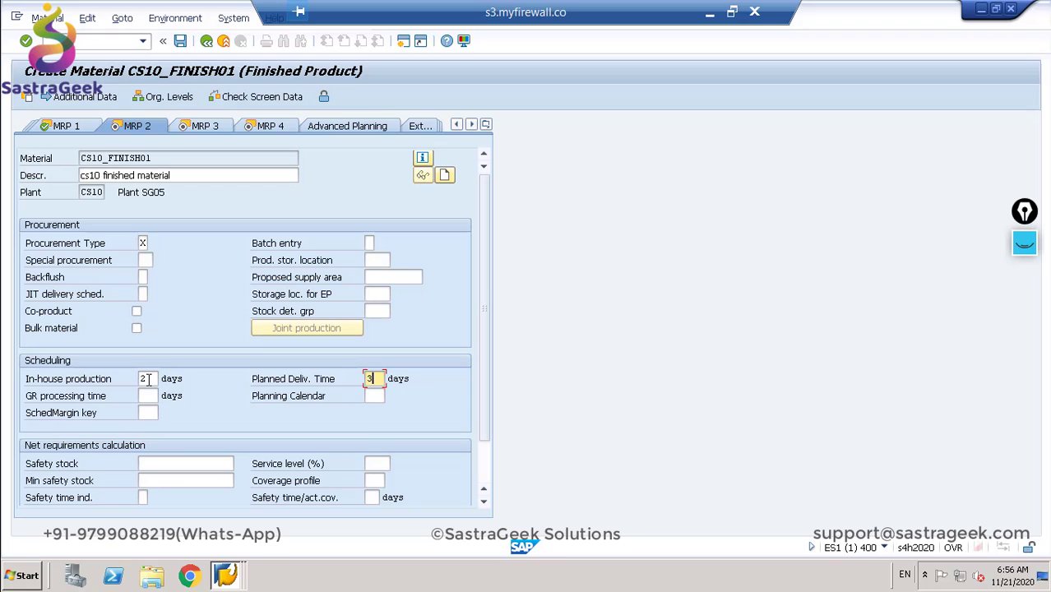
Step: Set the procurement type to F (External procurement) and the GR processing time to 1 day, and continue to MRP 3
click(142, 244)
text(F)
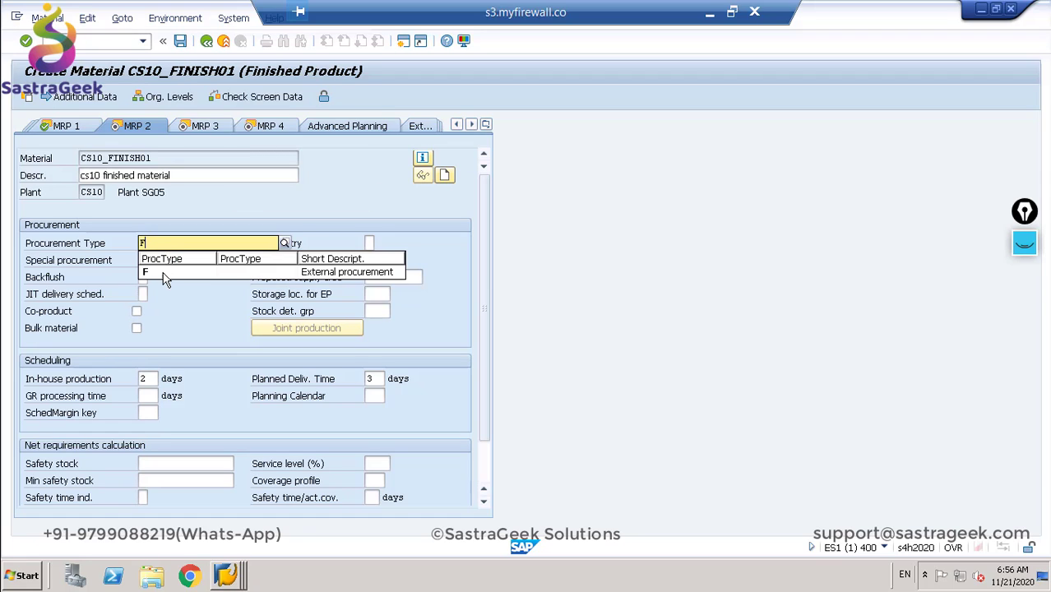
click(163, 278)
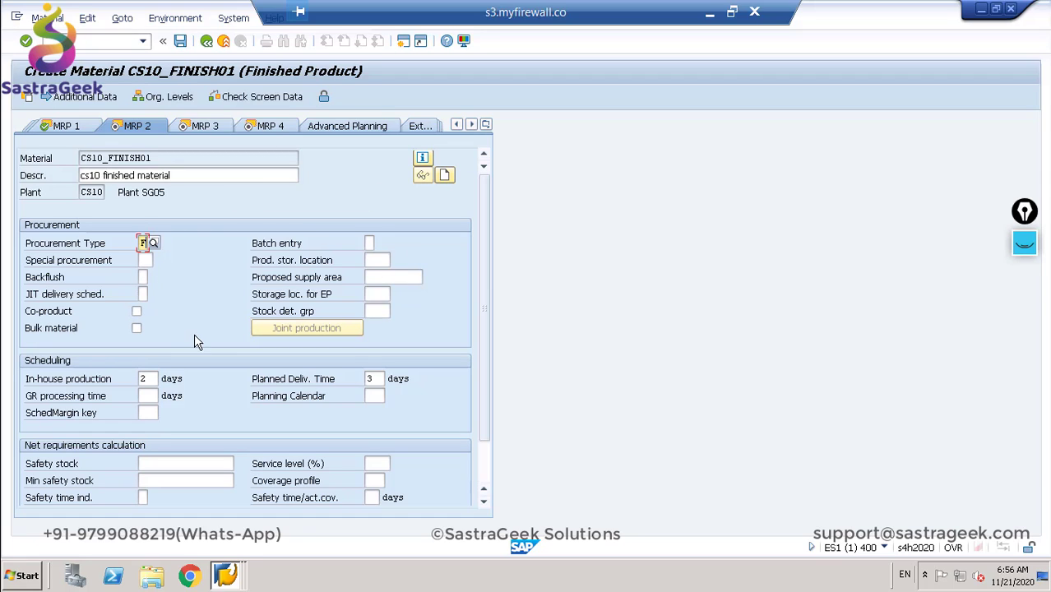
click(149, 399)
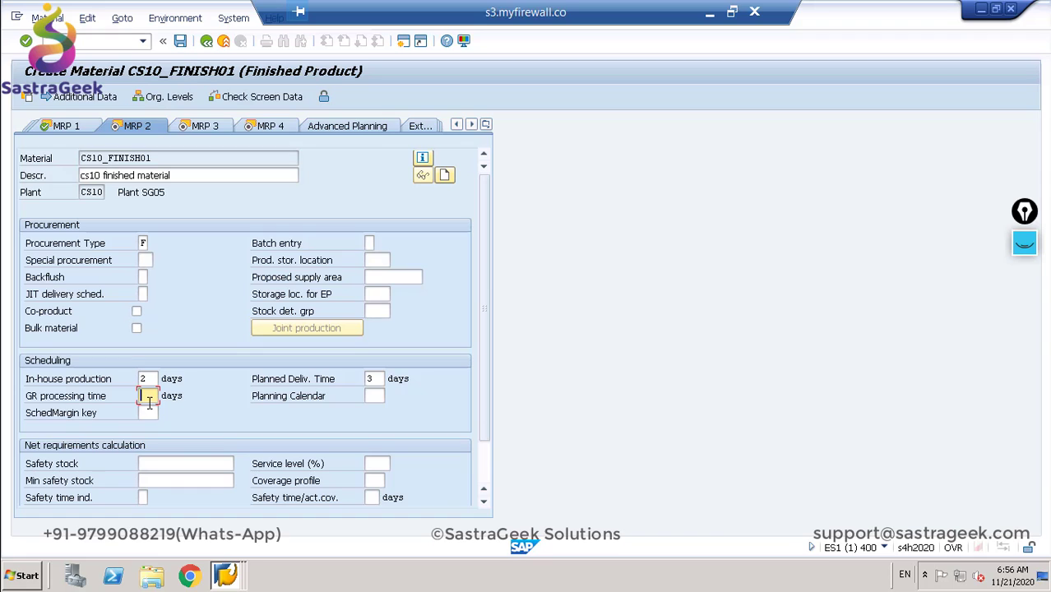
text(1)
key(Return)
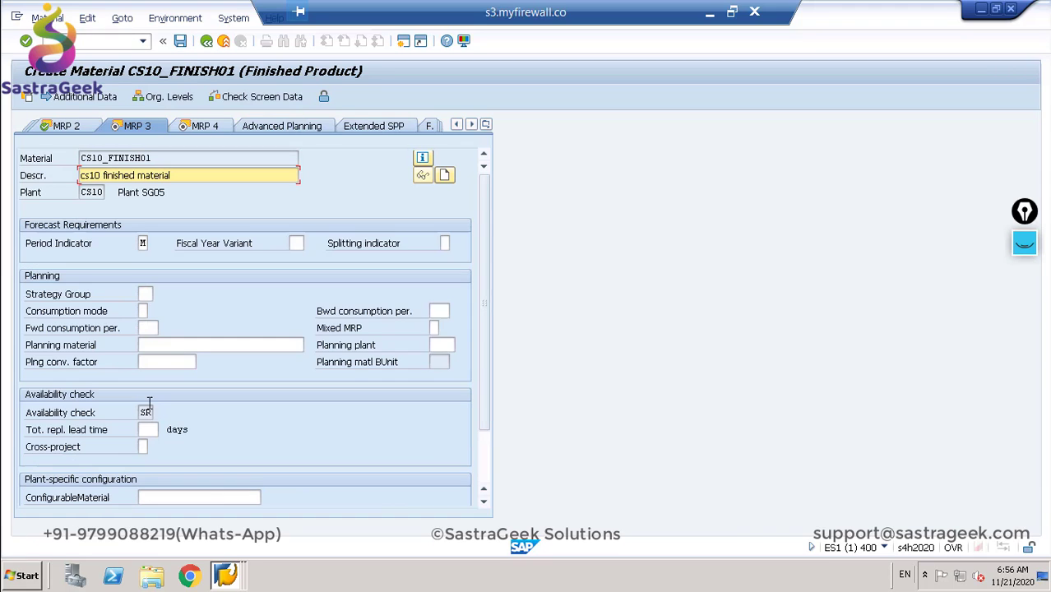
Step: Continue through the MRP 3, MRP 4 and Plant data / stor. 1 views to Accounting 1 without entering any values
click(144, 293)
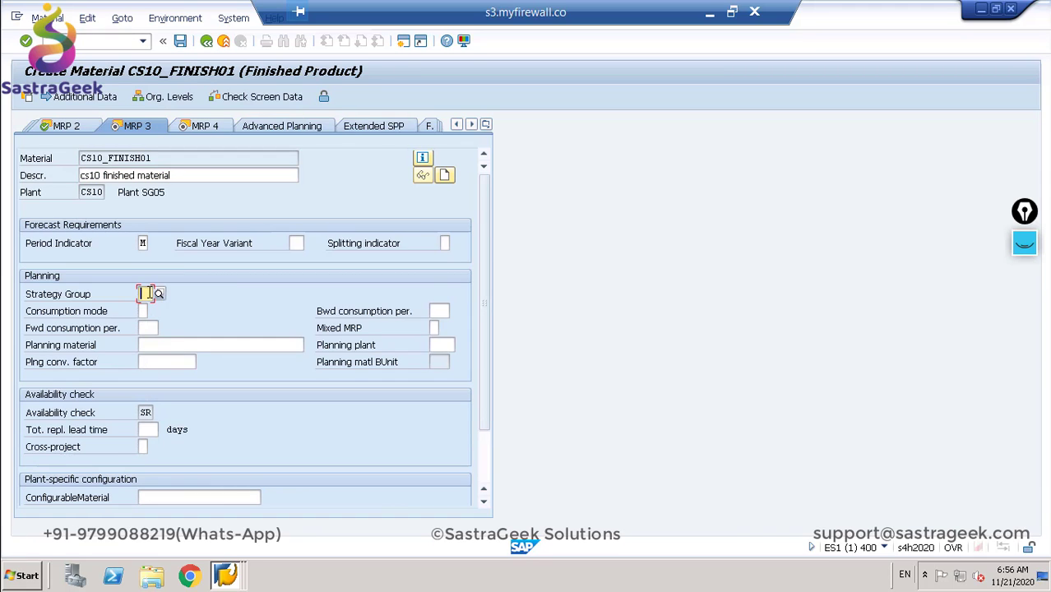
key(Return)
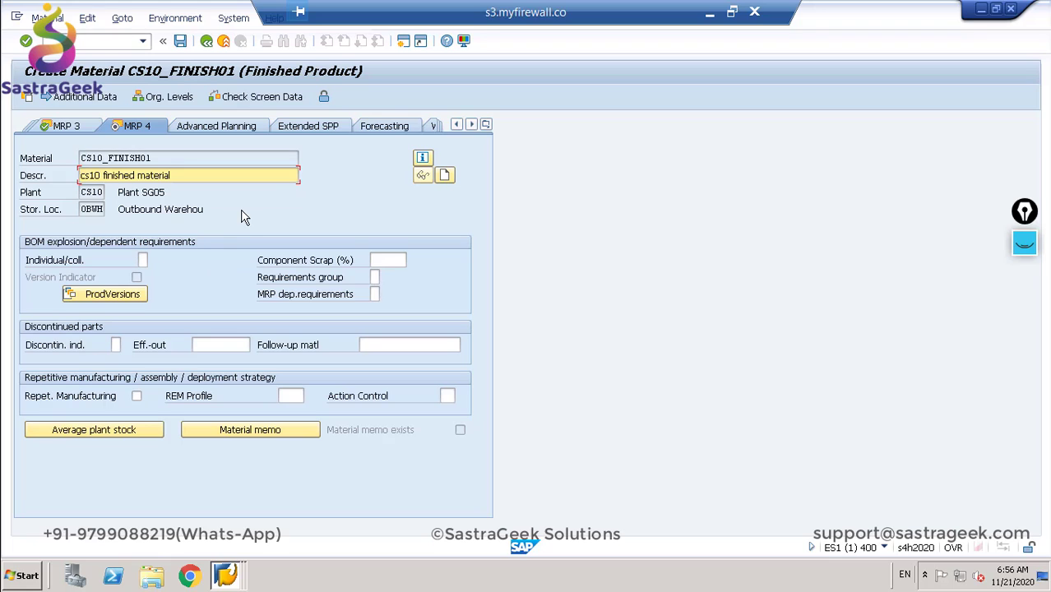
key(Return)
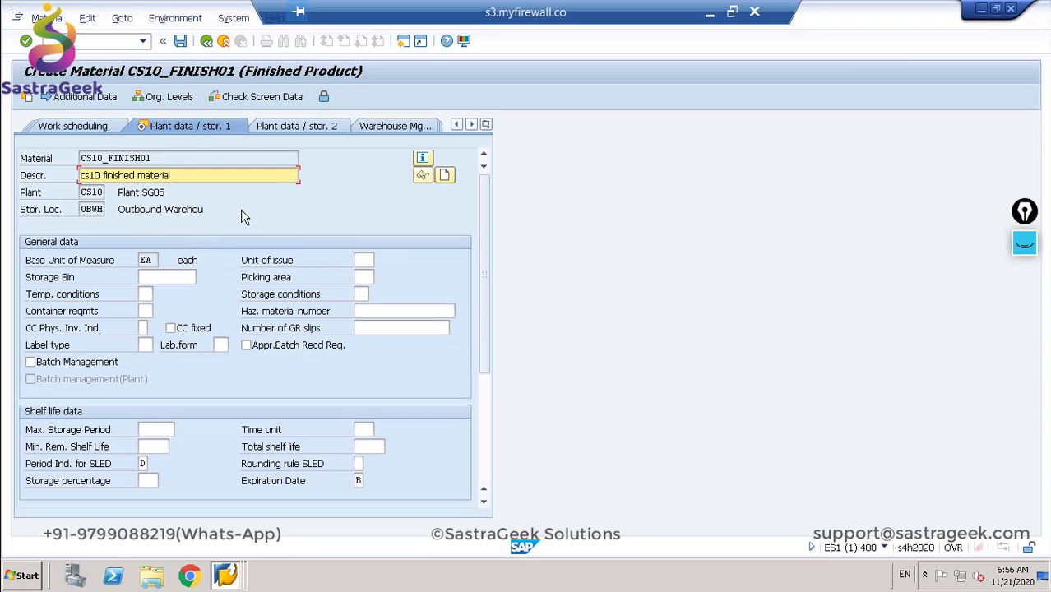
key(Return)
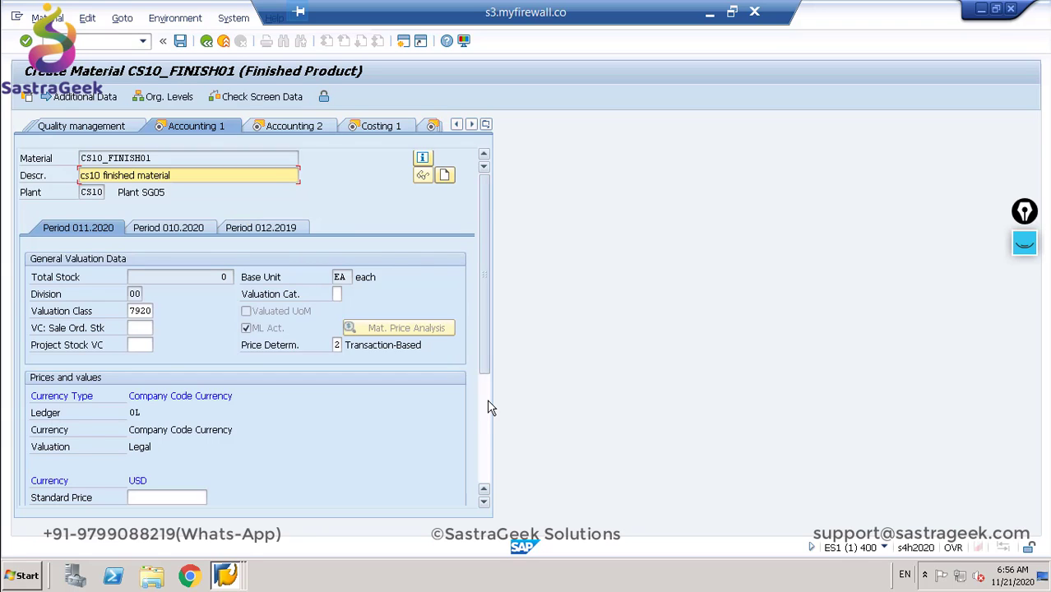
Step: Set the standard price to 40 in Accounting 1 and continue to Accounting 2
scroll(487, 402, down, 3)
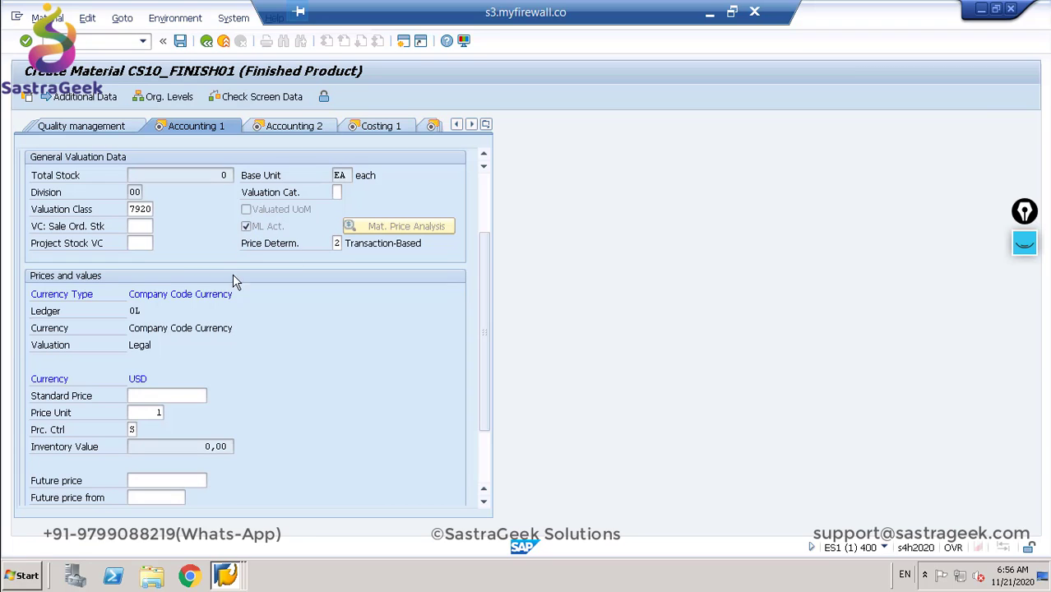
click(166, 396)
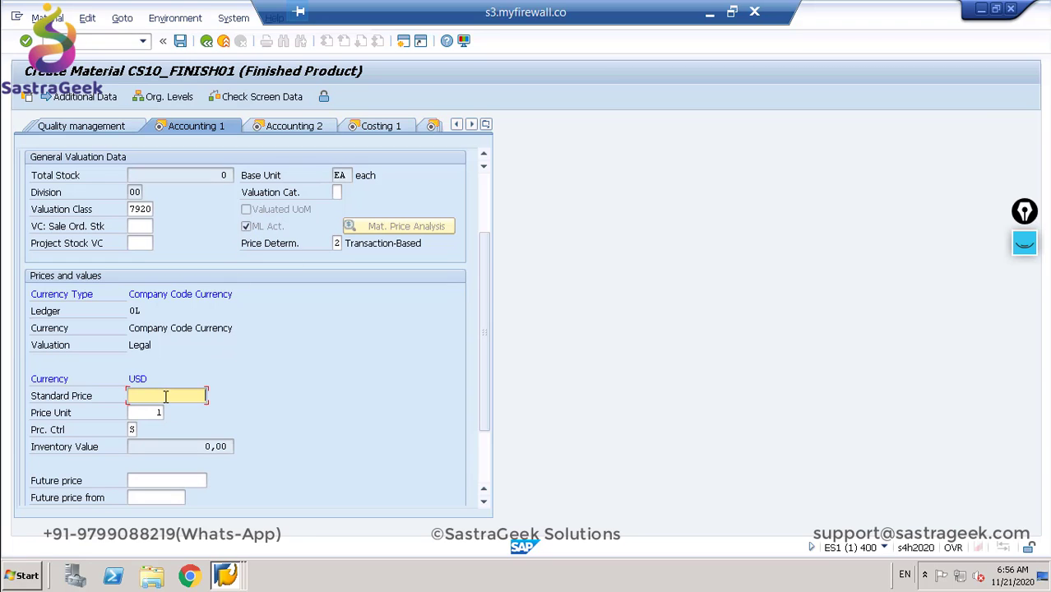
text(40)
key(Return)
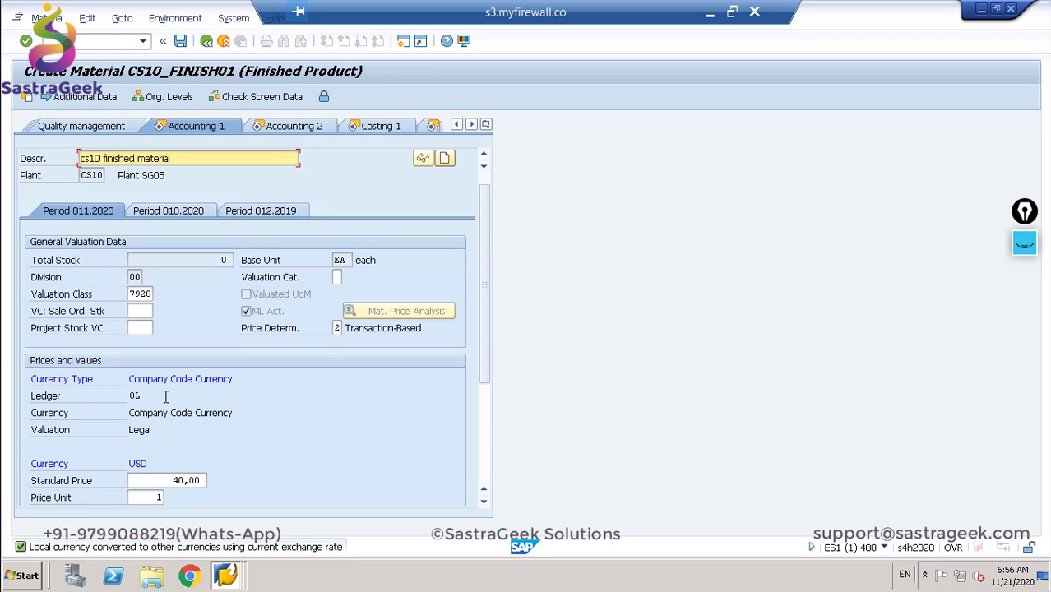
key(Return)
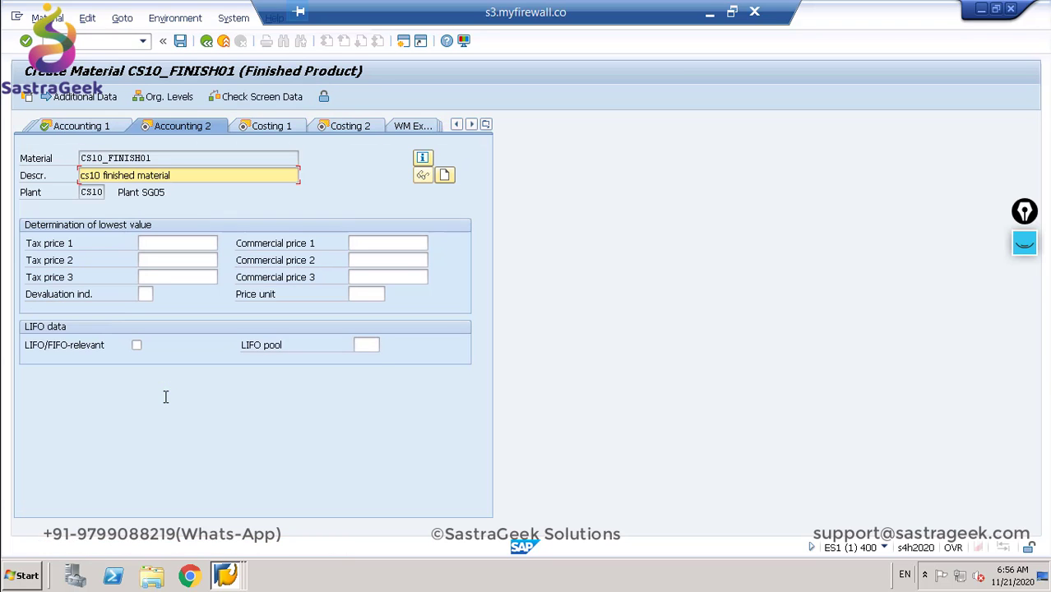
Step: Continue through Accounting 2, Costing 1 and Costing 2 without entering any values, and save the material
key(Return)
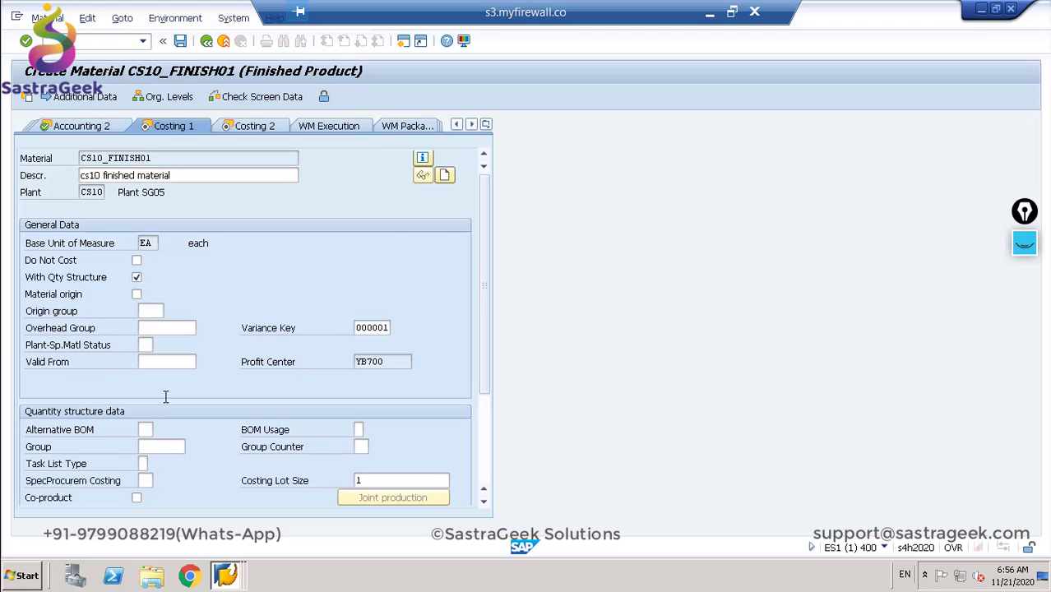
key(Return)
key(Return)
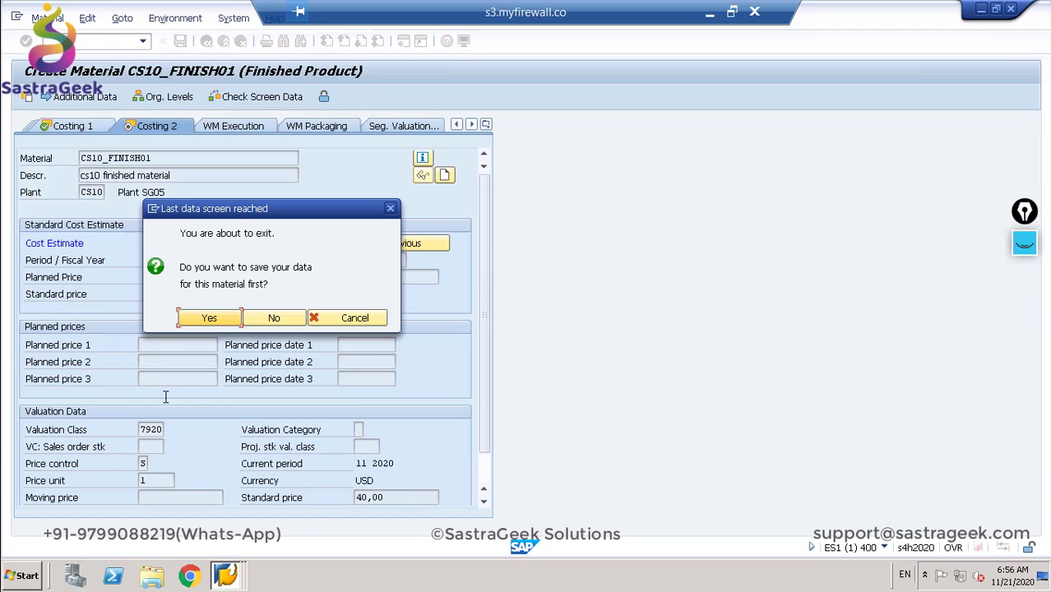
click(196, 318)
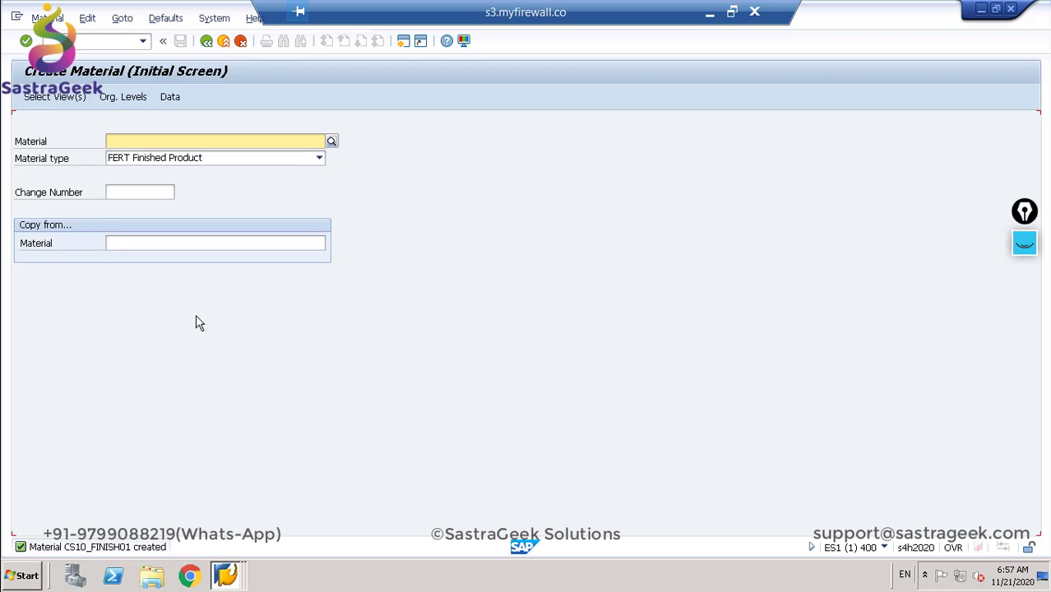
Step: Open the goods movement transaction MIGO in place of the Create Material transaction
click(90, 40)
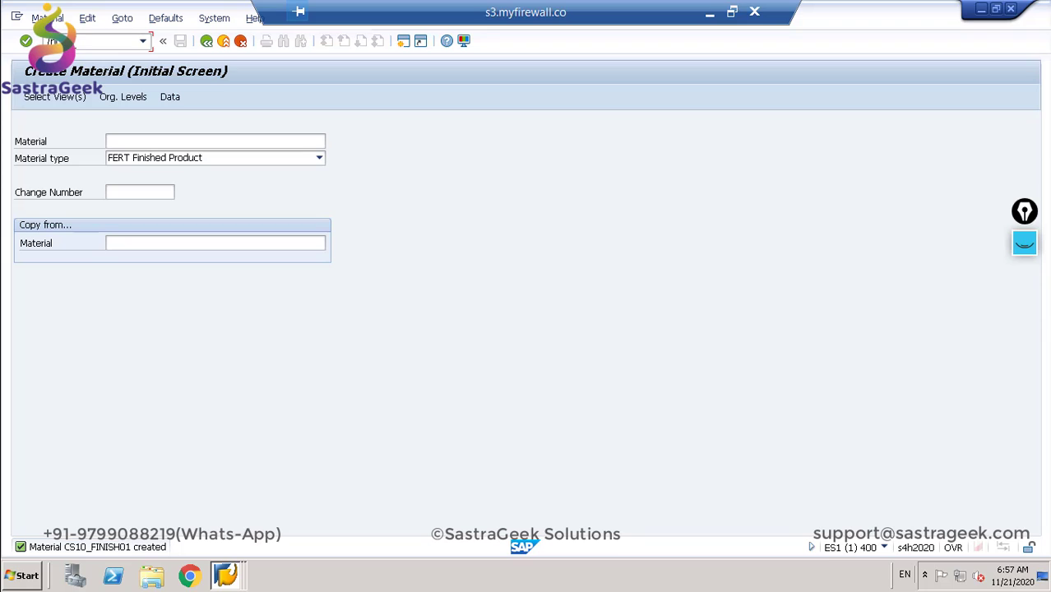
text(/nmigo)
key(Return)
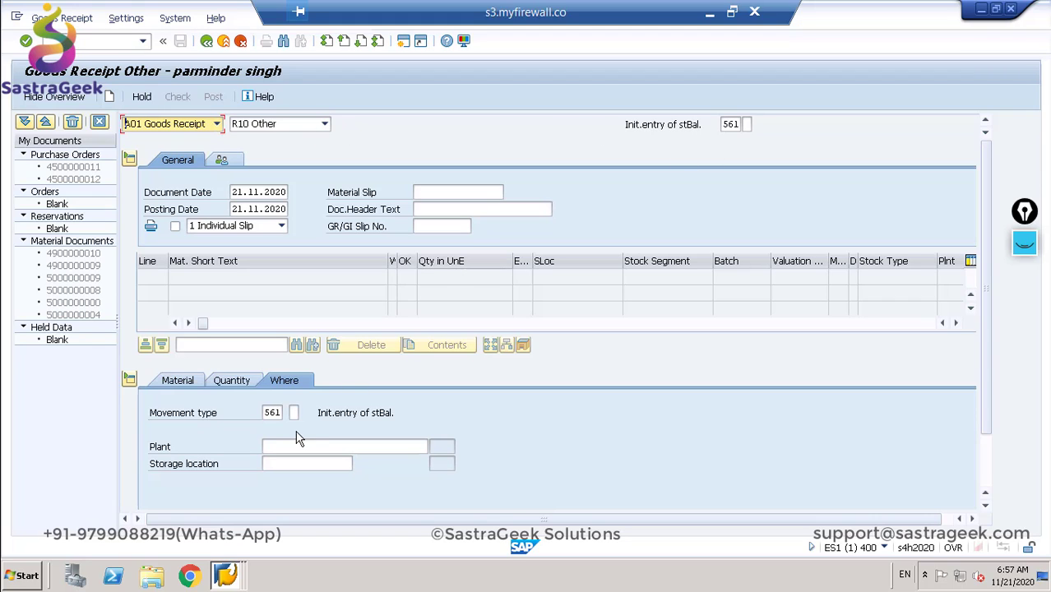
Step: Enter material CS10_FINISH01 with a quantity of 10 for the goods receipt with movement type 561
click(190, 385)
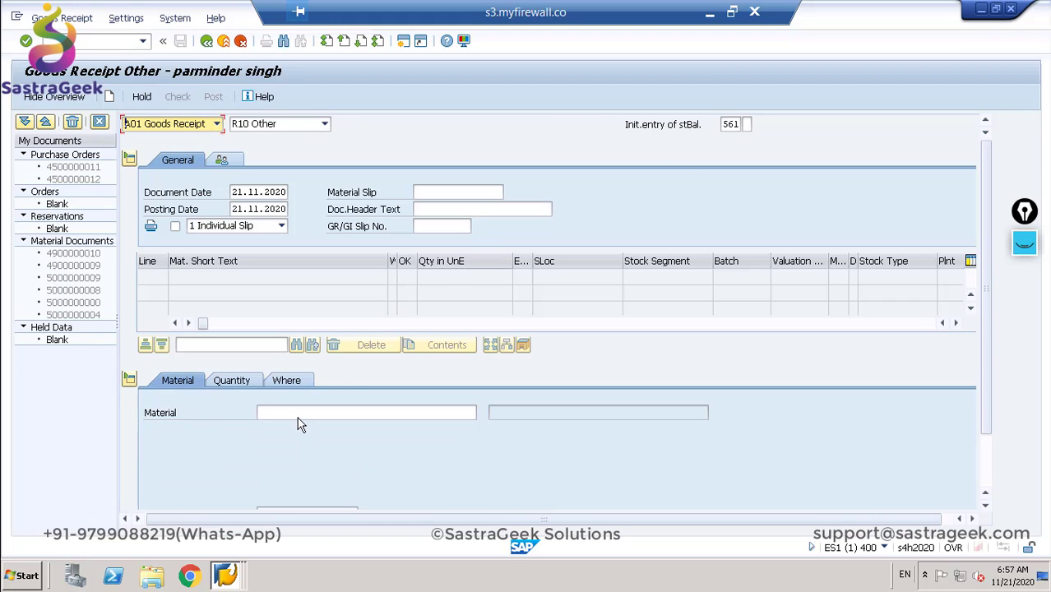
click(299, 415)
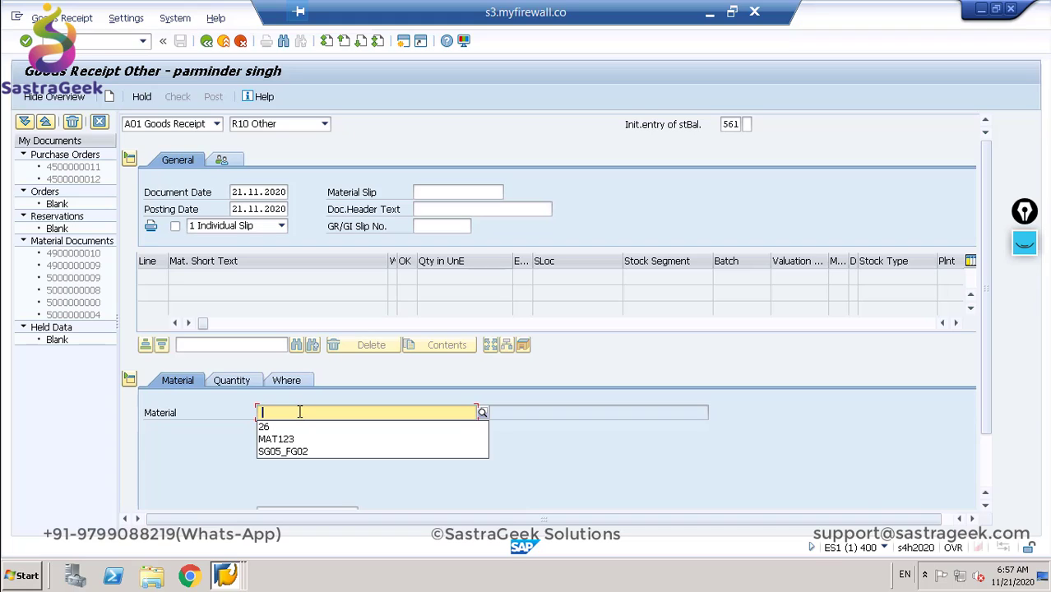
text(csl)
text(0)
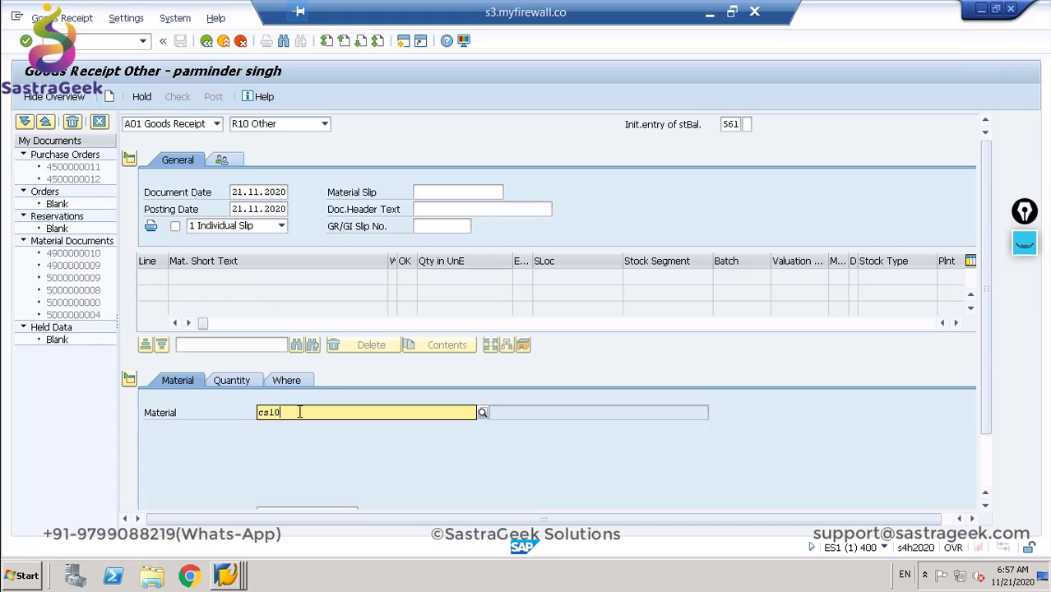
text(_)
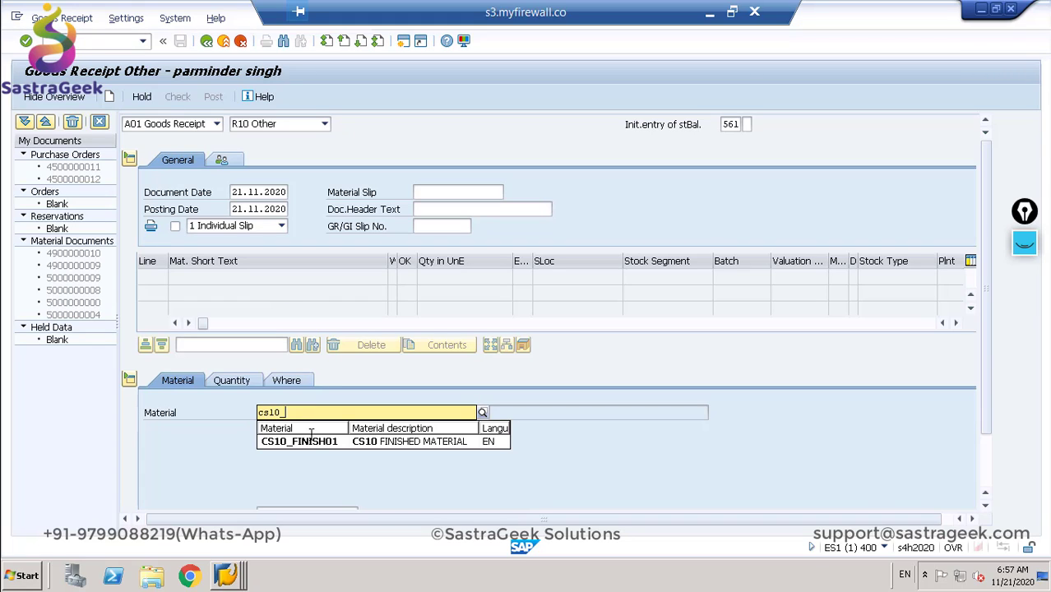
click(311, 443)
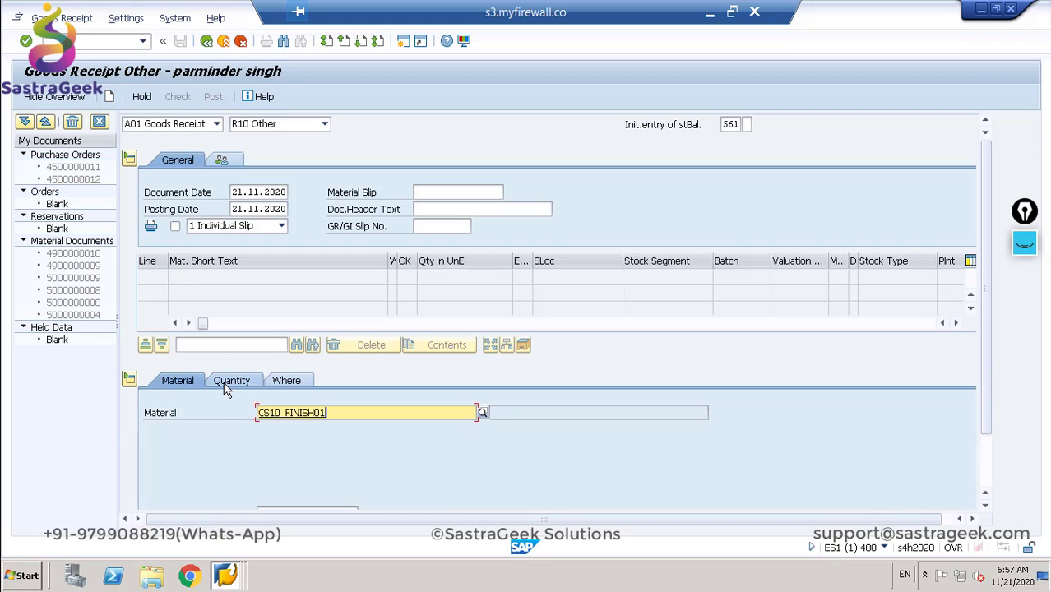
click(229, 383)
text(10)
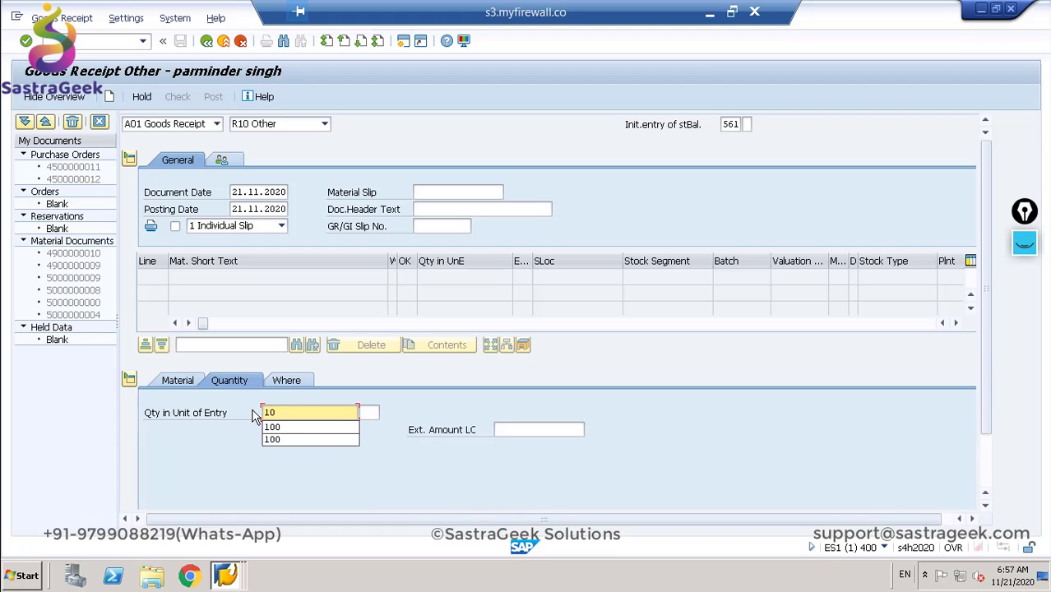
Step: Assign the receipt to plant CS10 and storage location OBWH, and check and post the document
click(292, 381)
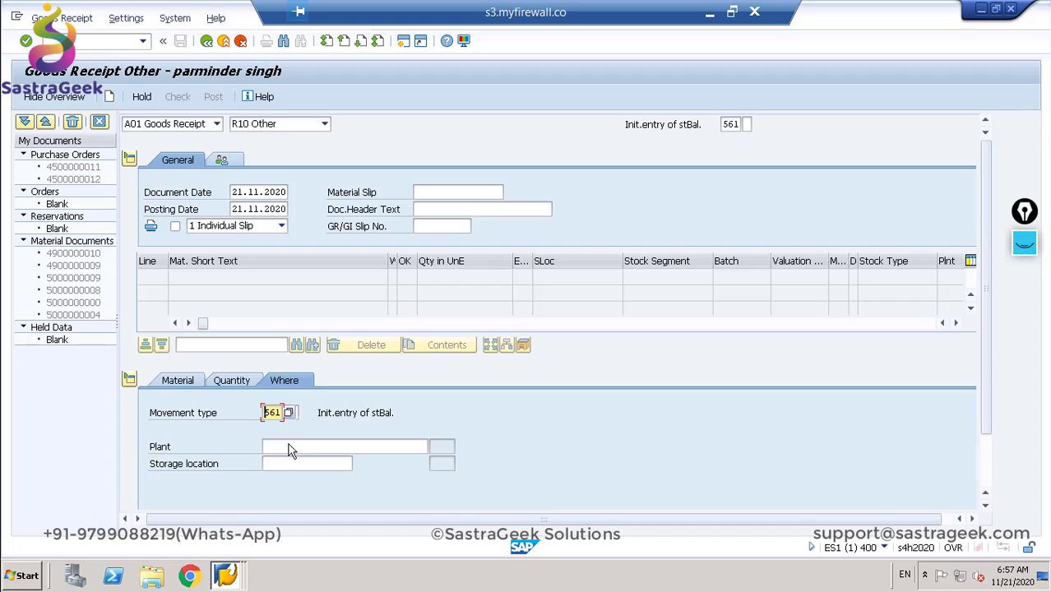
click(296, 444)
text(cs10)
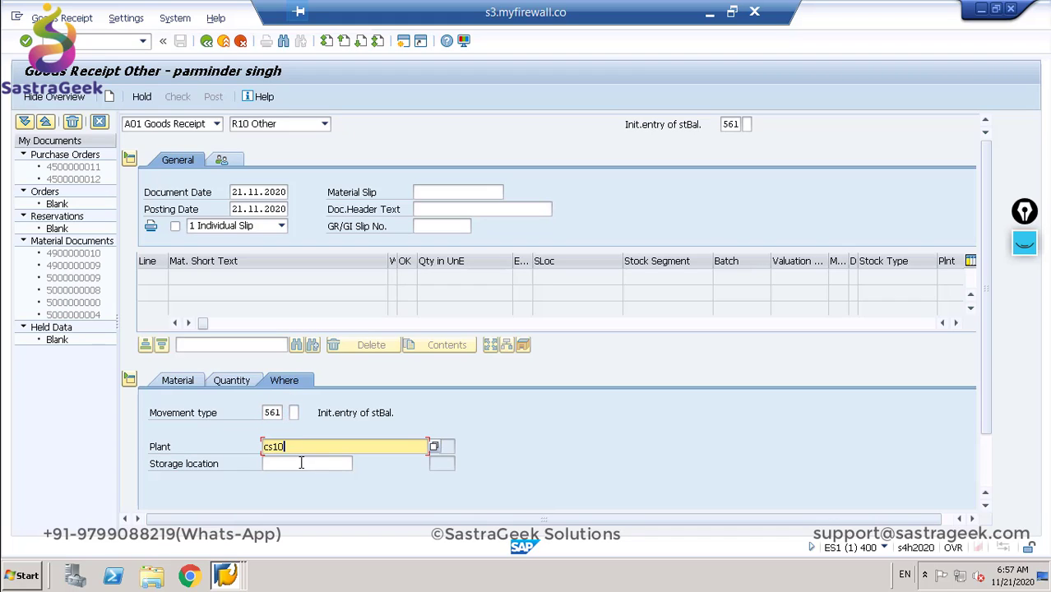
click(299, 463)
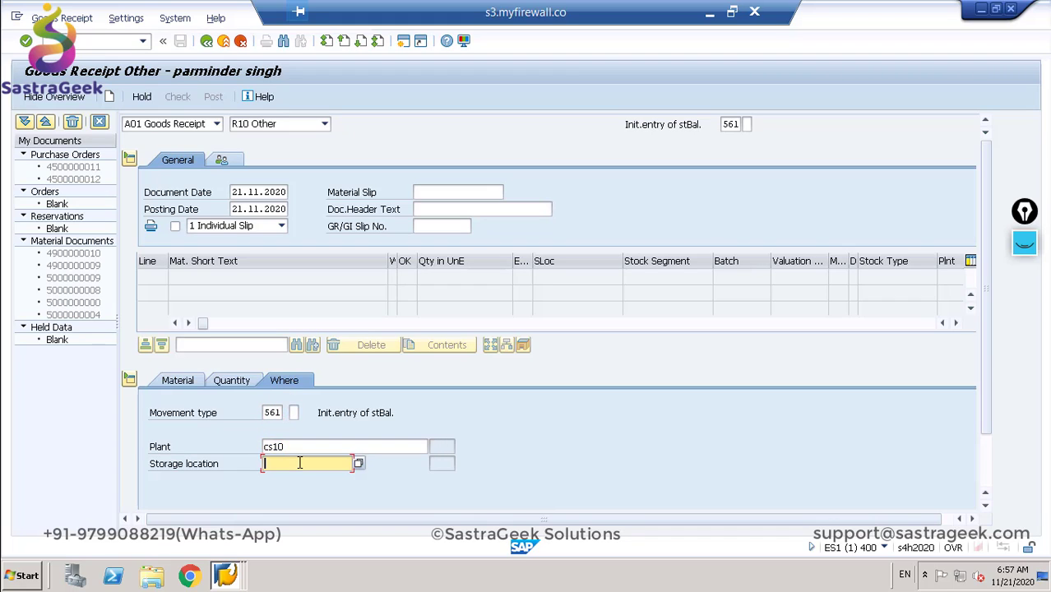
text(obwh)
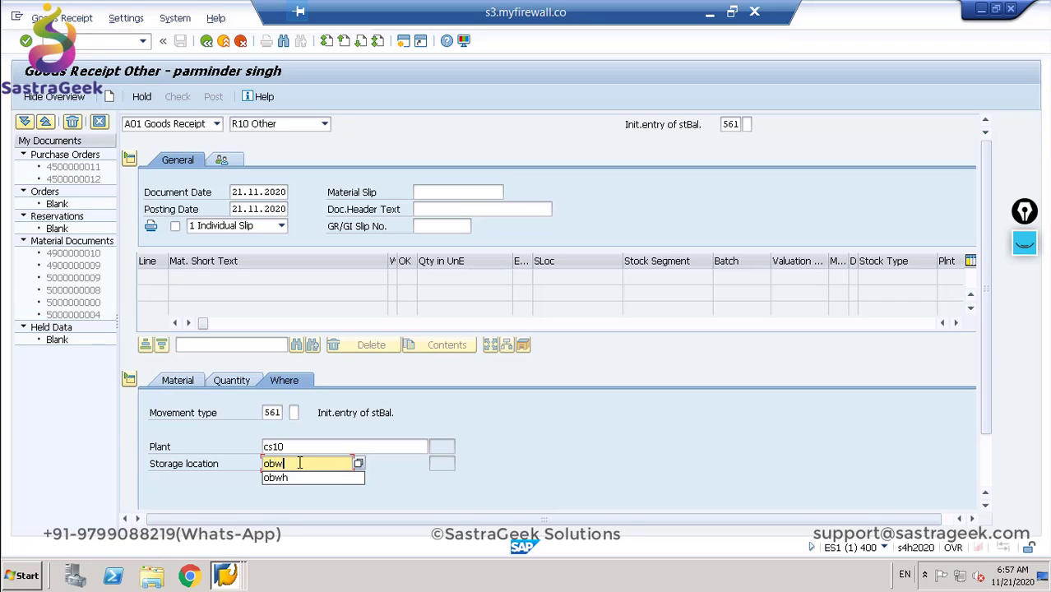
key(Return)
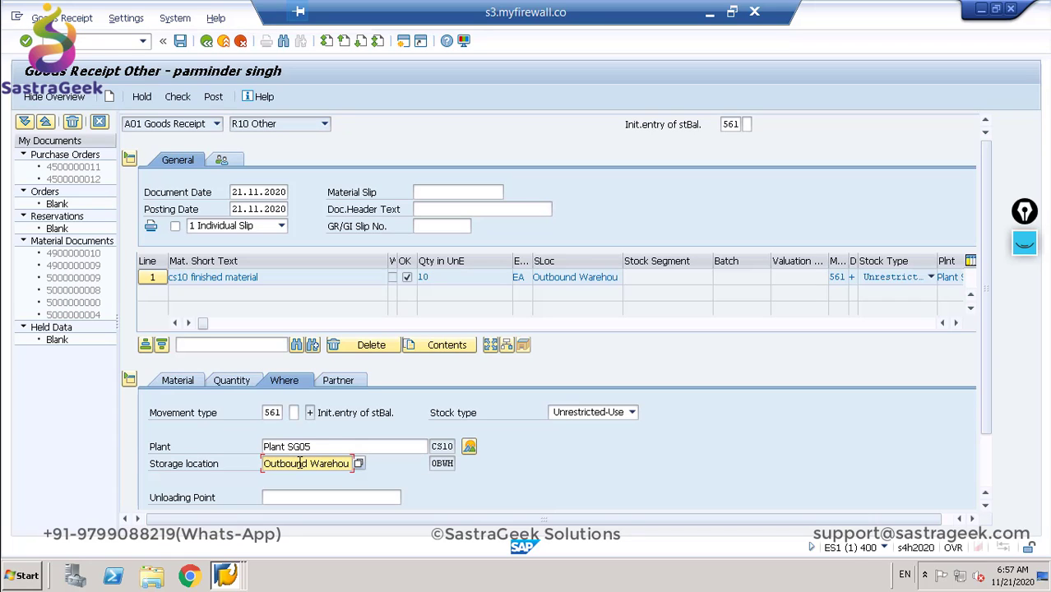
click(180, 98)
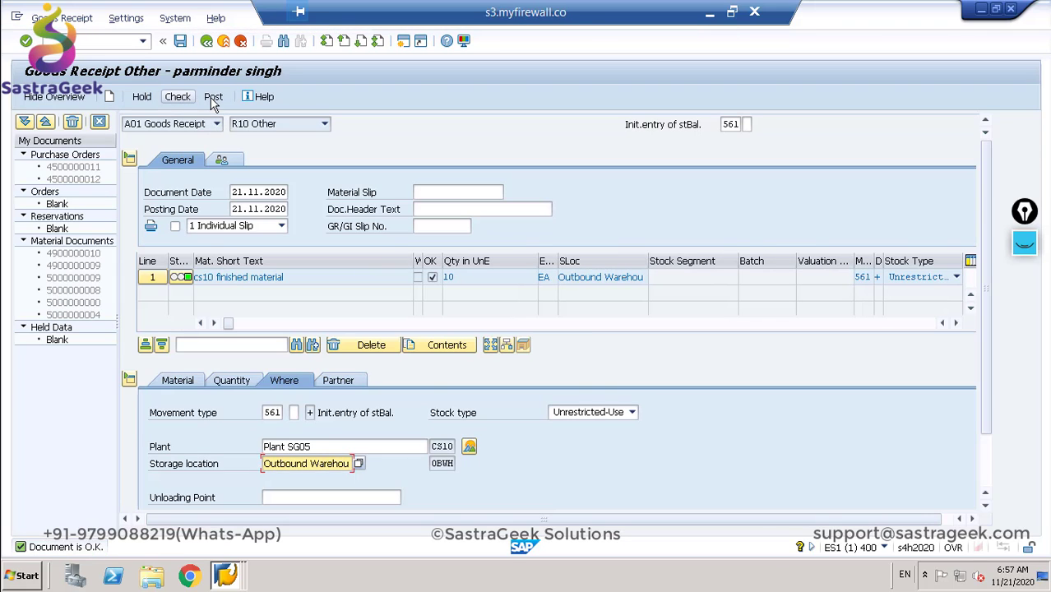
click(213, 99)
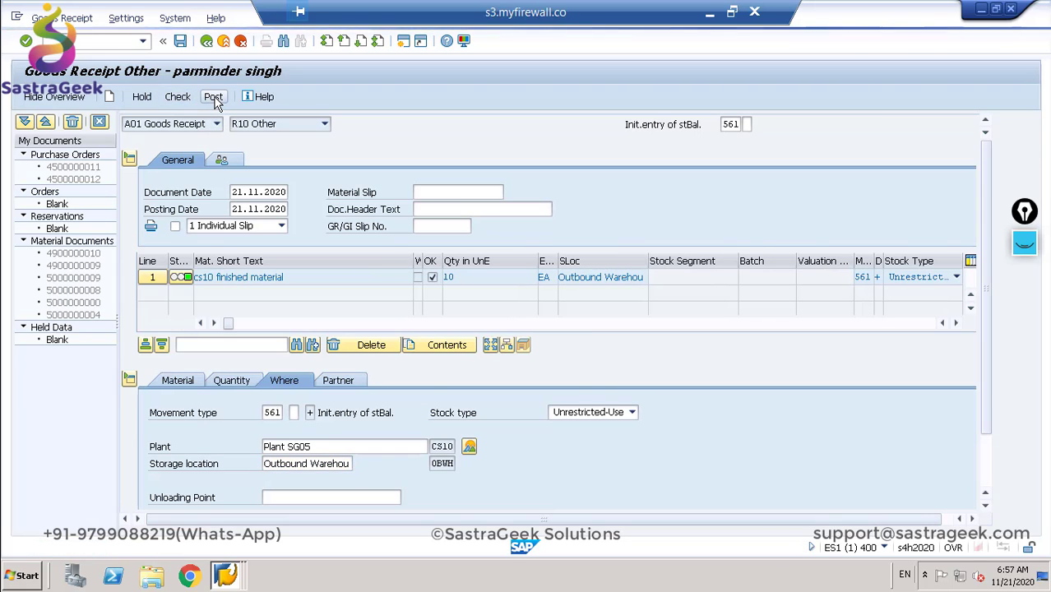
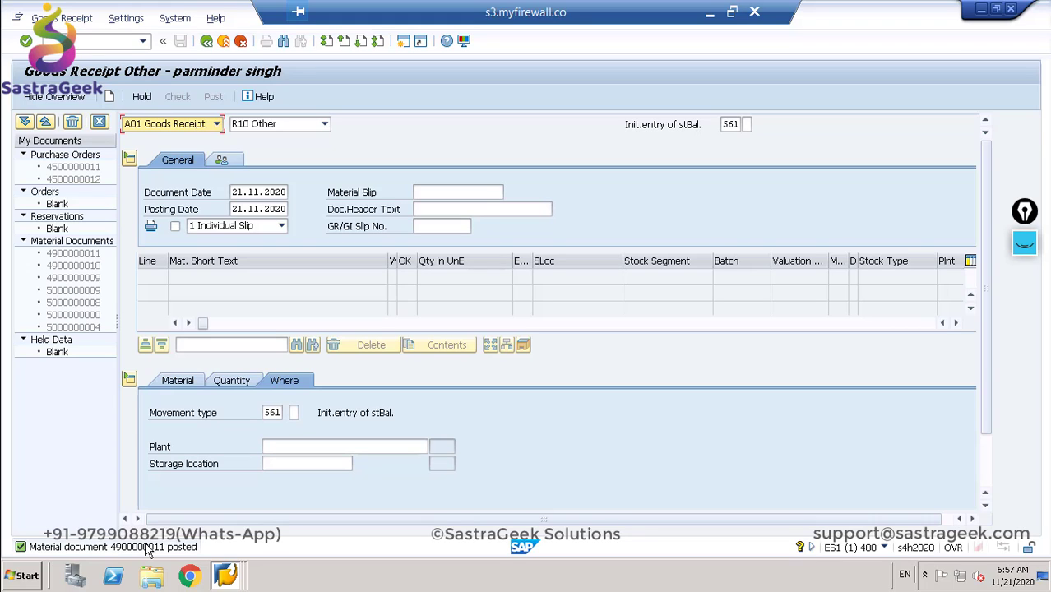
Step: Open the Maintain Business Partner transaction and start creating a new organization
click(83, 44)
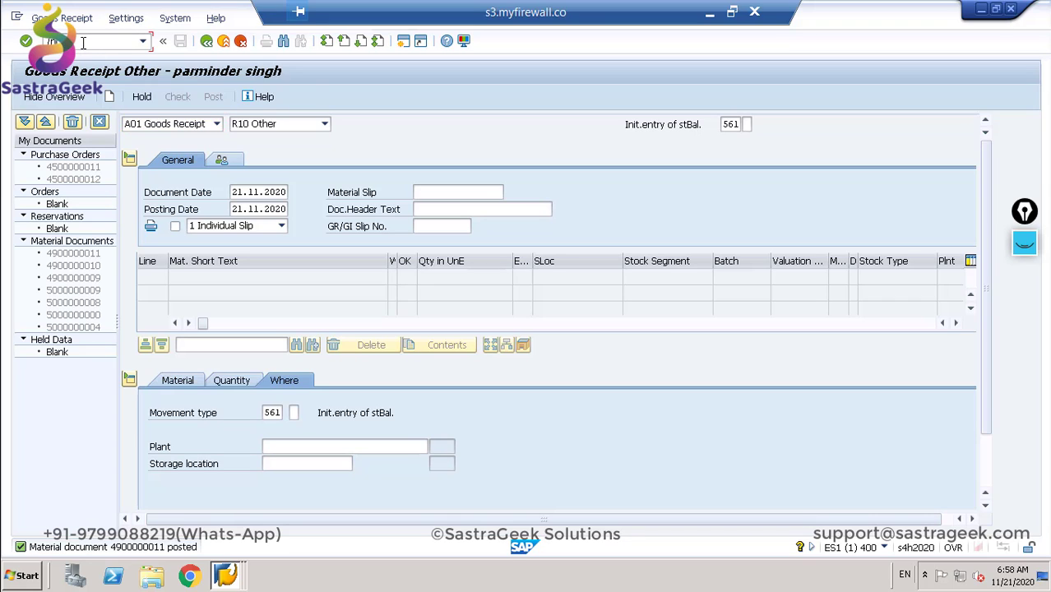
key(Return)
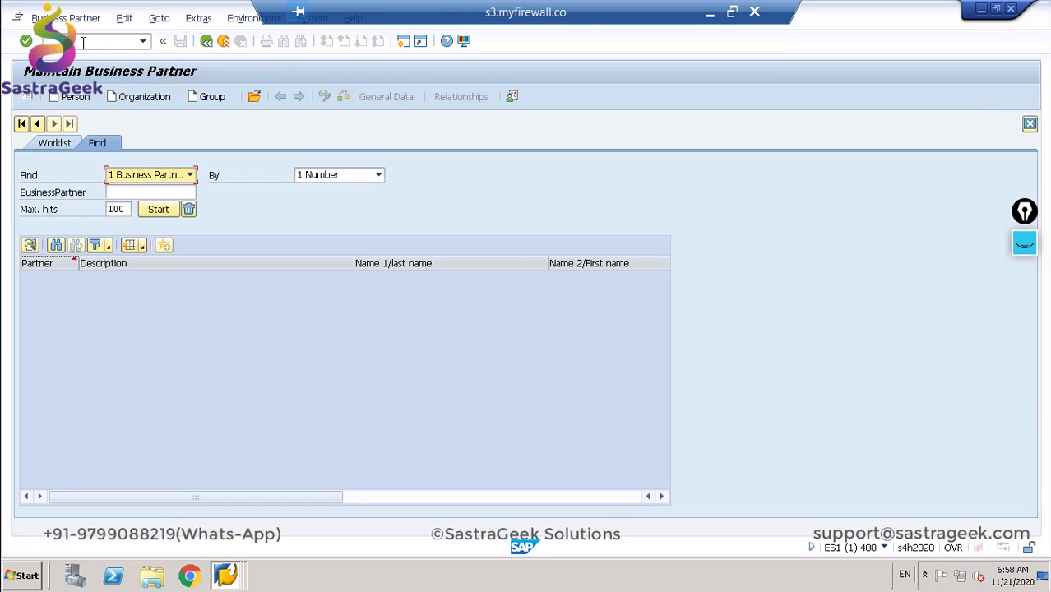
click(155, 99)
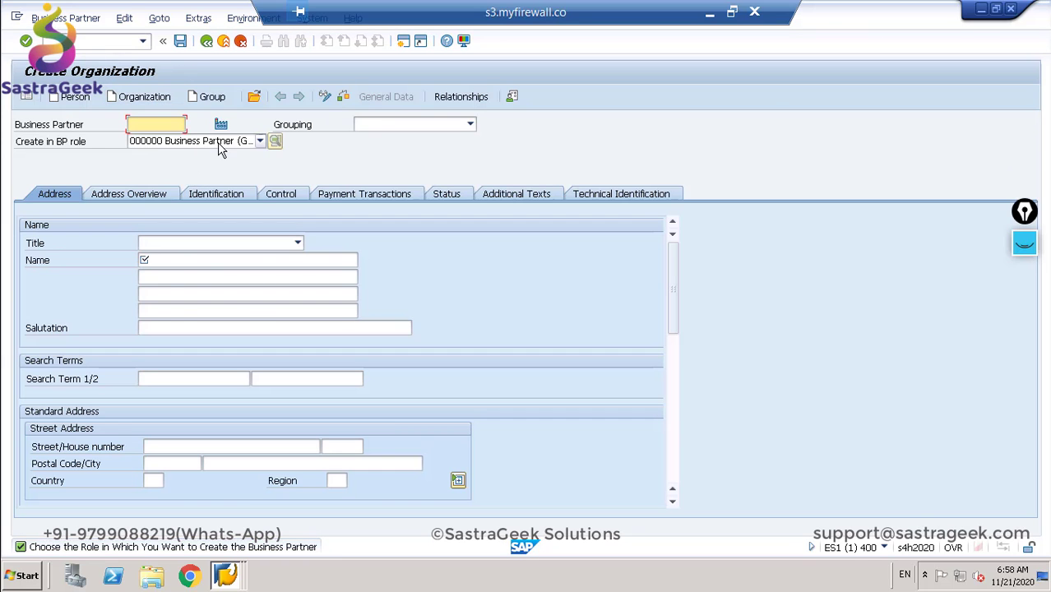
Step: Set the new organization's BP role to FLVN00 Supplier (Fin.Accounting) and confirm creating it in that role
click(221, 142)
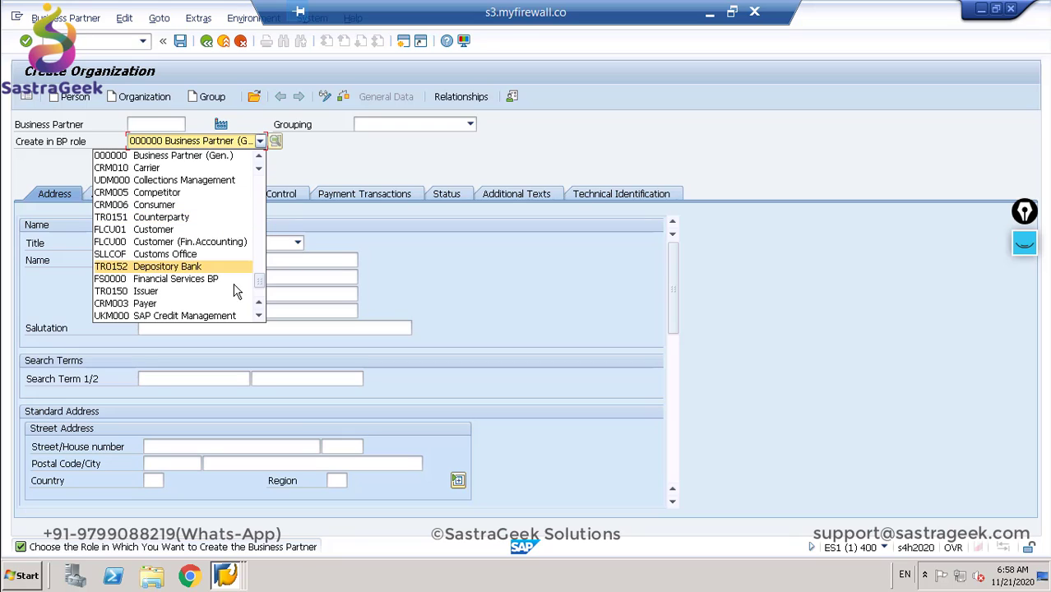
scroll(260, 288, up, 5)
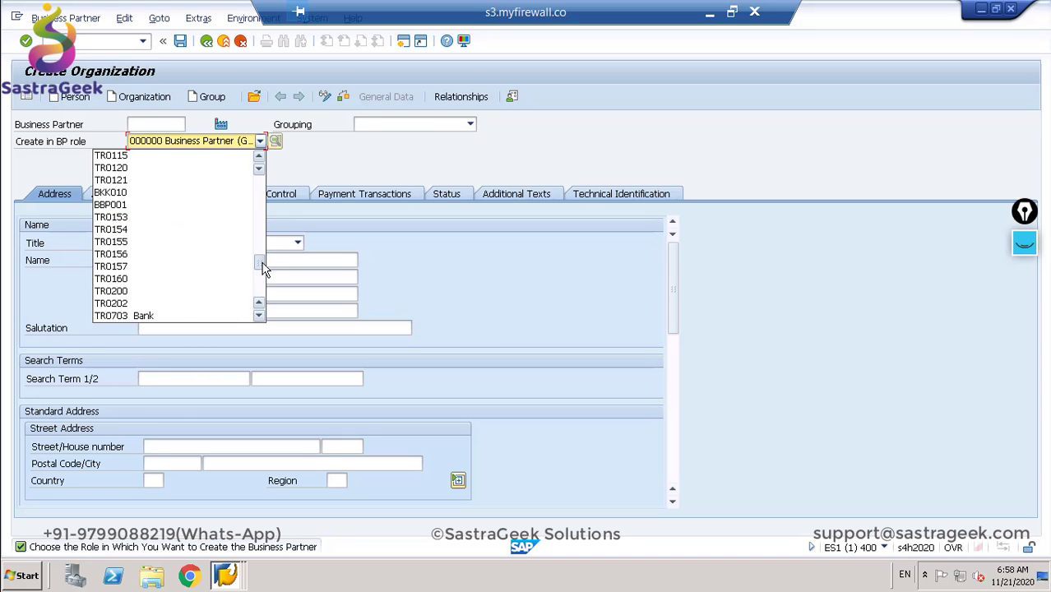
scroll(261, 297, down, 5)
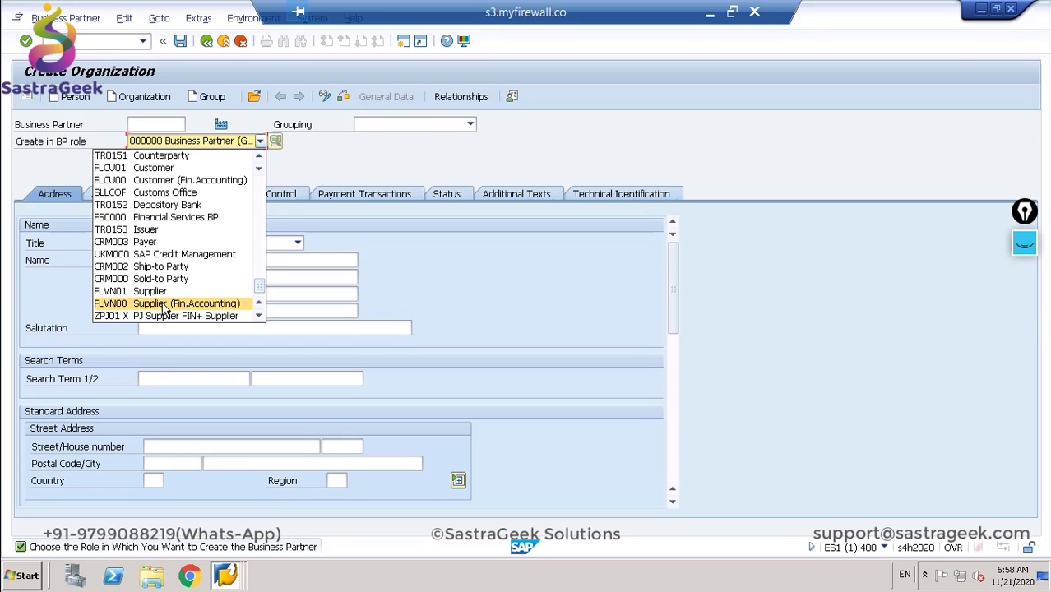
click(247, 303)
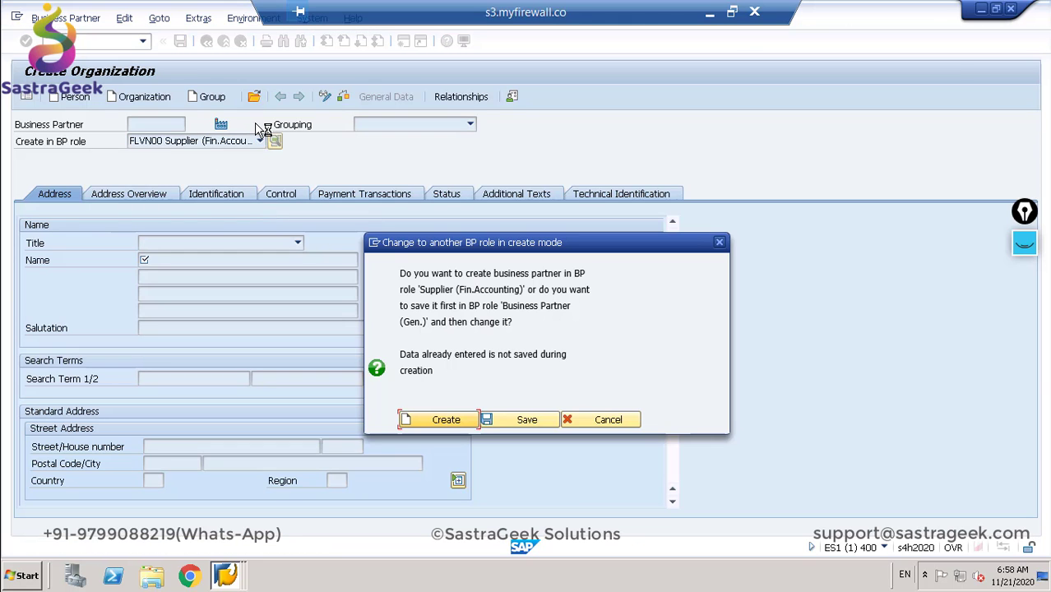
click(450, 422)
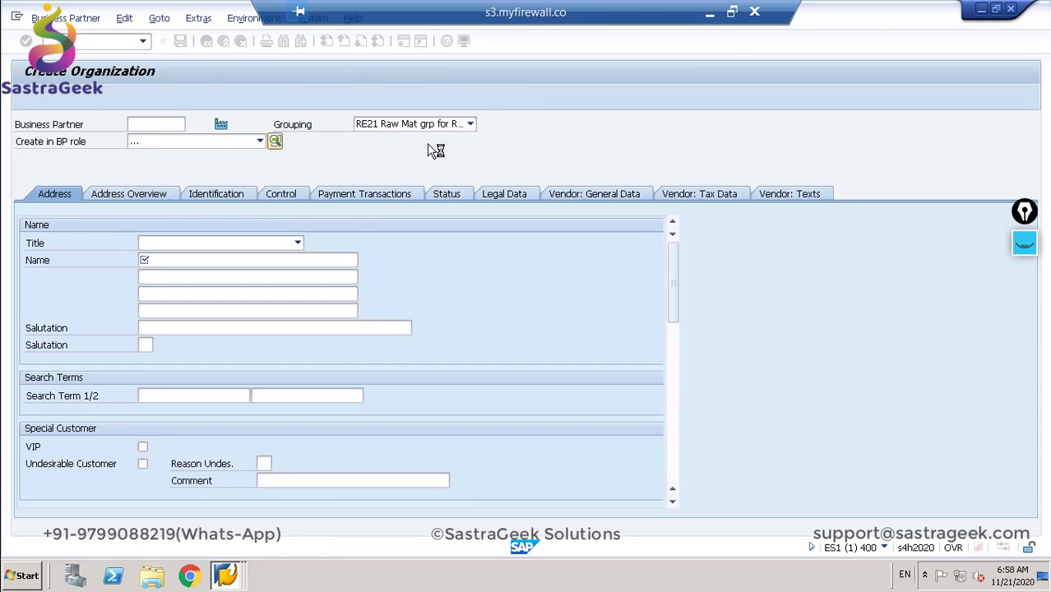
Step: Set the grouping to BPAB External alpha-numeric numbering and enter CS10_VN01 as the business partner
click(440, 125)
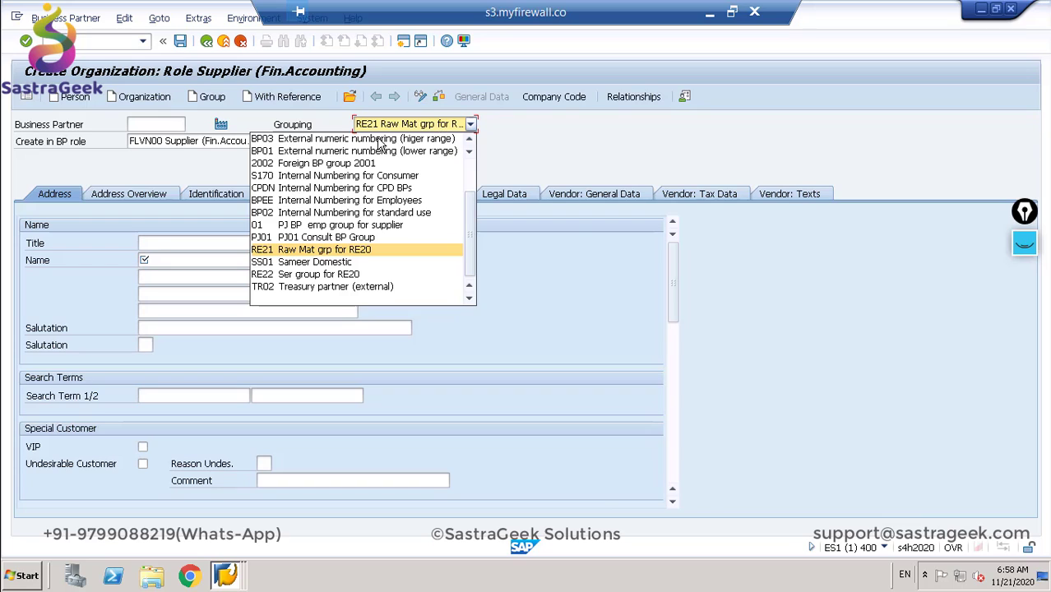
scroll(471, 190, up, 2)
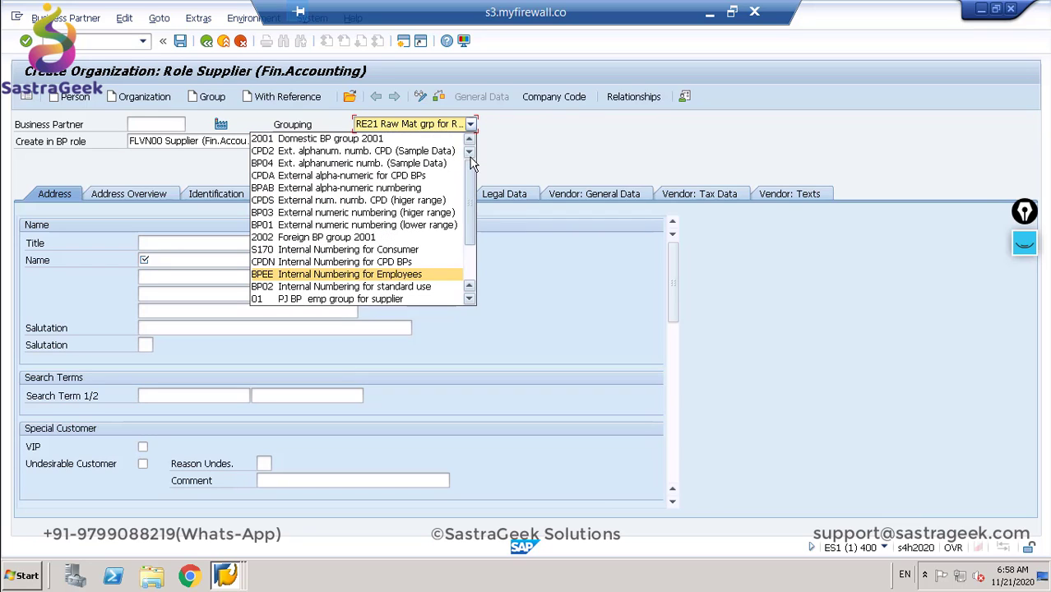
click(331, 189)
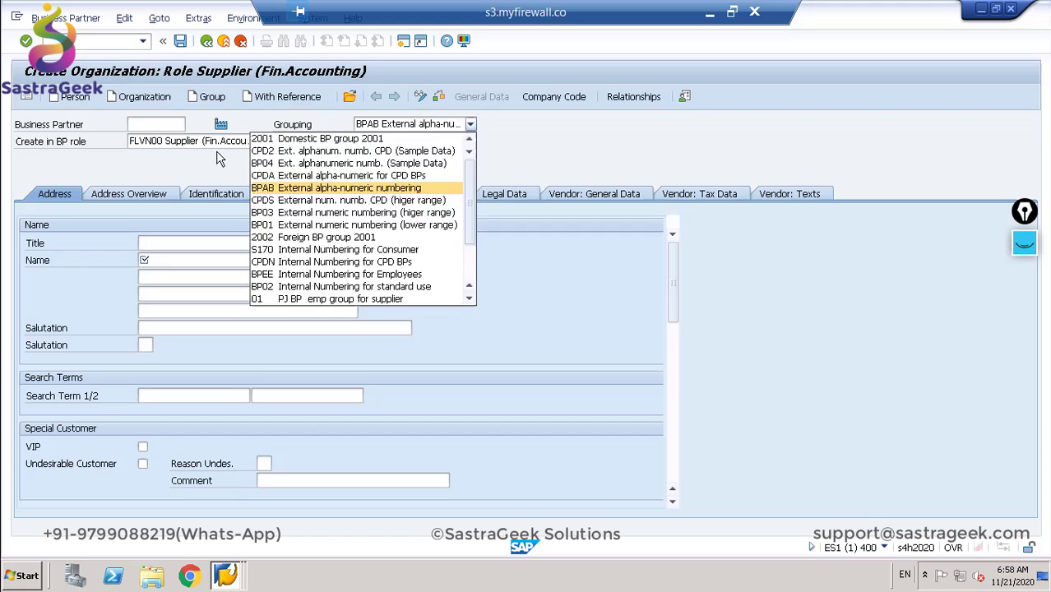
click(148, 123)
text(cs)
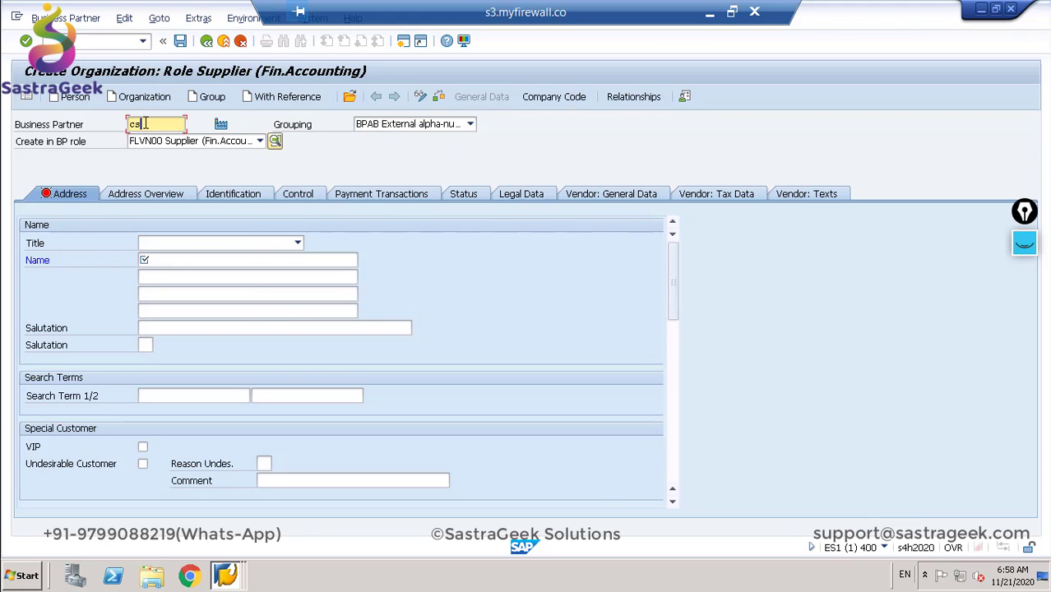
text(10_vn01)
Step: Set the organization's title to 0003 Company and its name to cs10 vendor 01
click(186, 243)
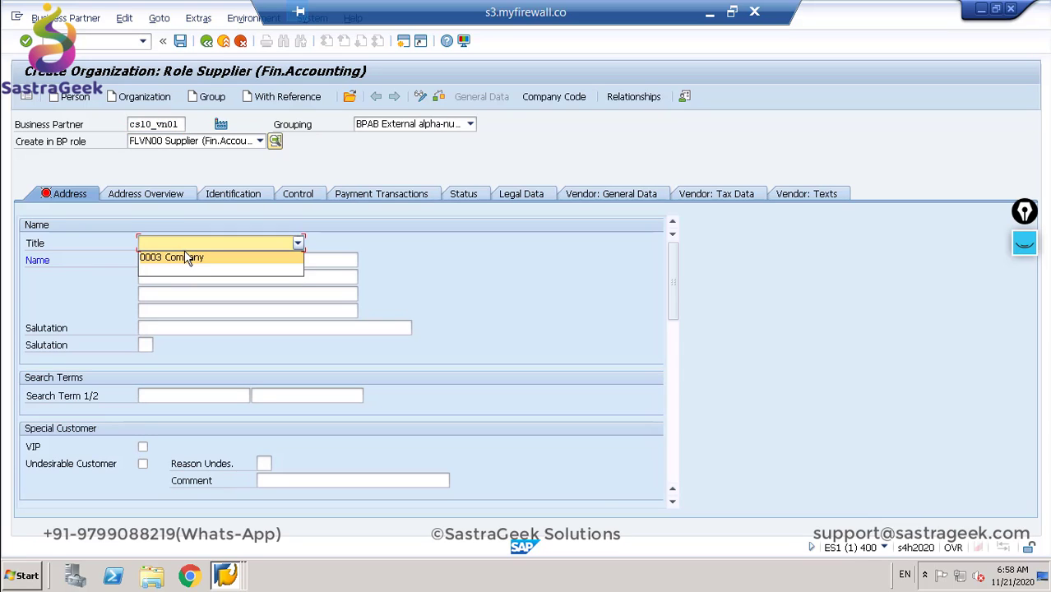
click(186, 257)
click(186, 261)
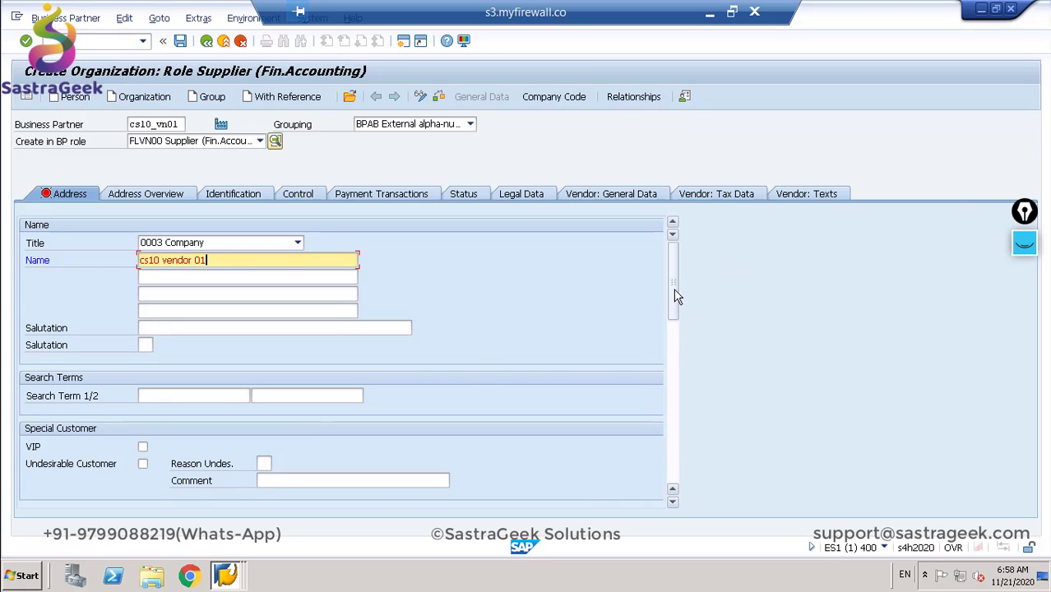
Step: Enter the street, house number, postal code and city in the organization's standard address
scroll(673, 319, down, 3)
drag(673, 326, 674, 380)
click(216, 272)
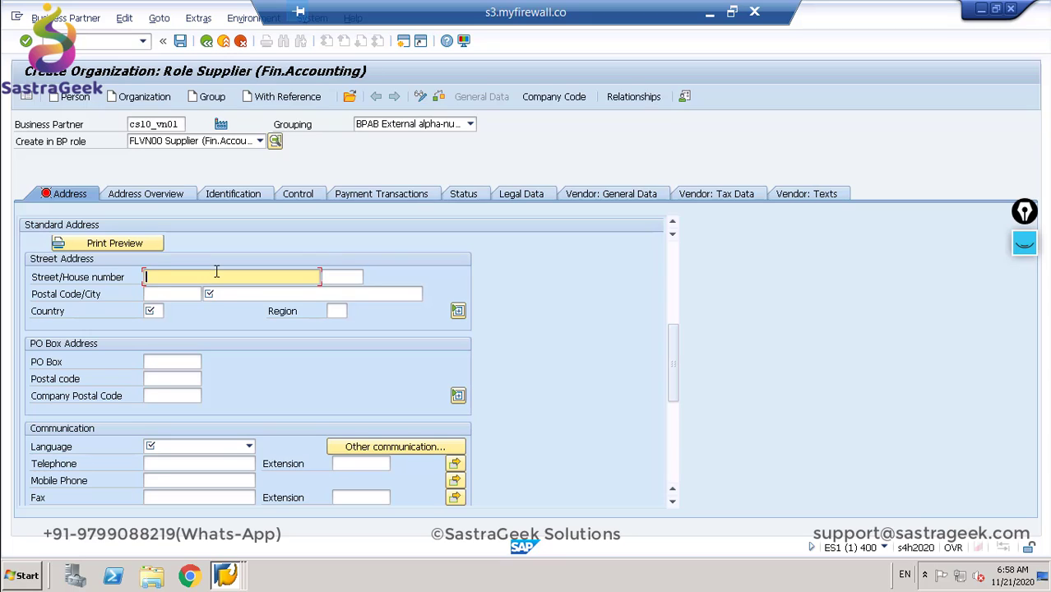
text(123)
key(Tab)
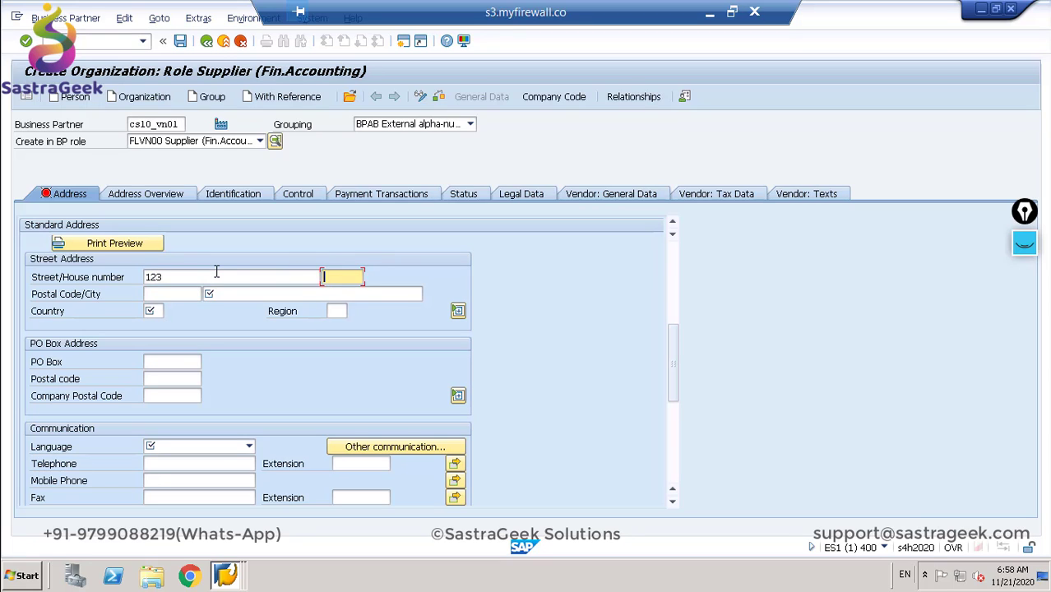
text(34)
key(Tab)
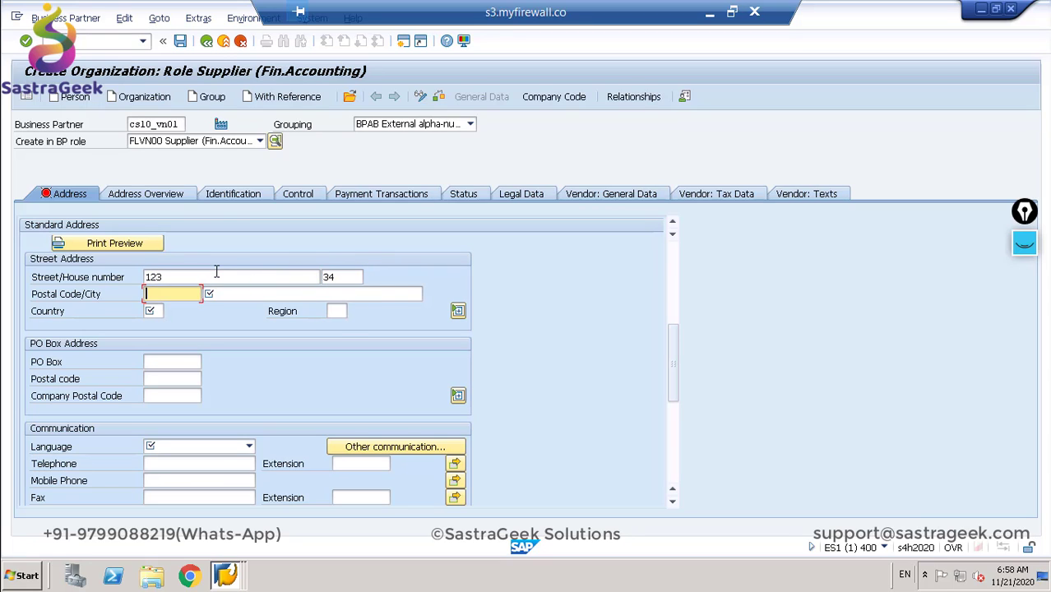
text(56007)
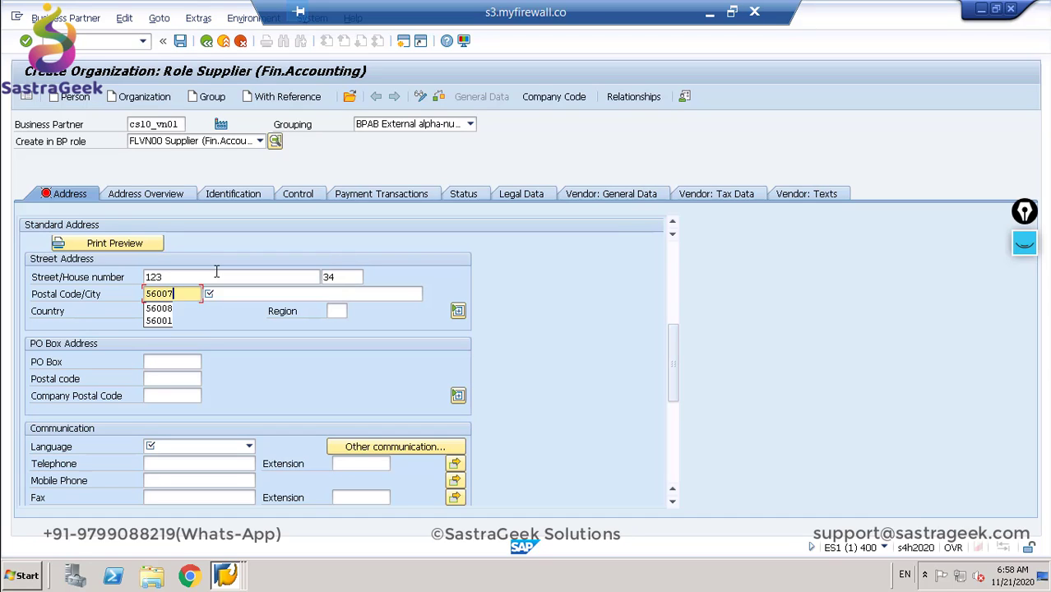
key(Tab)
key(BackSpace)
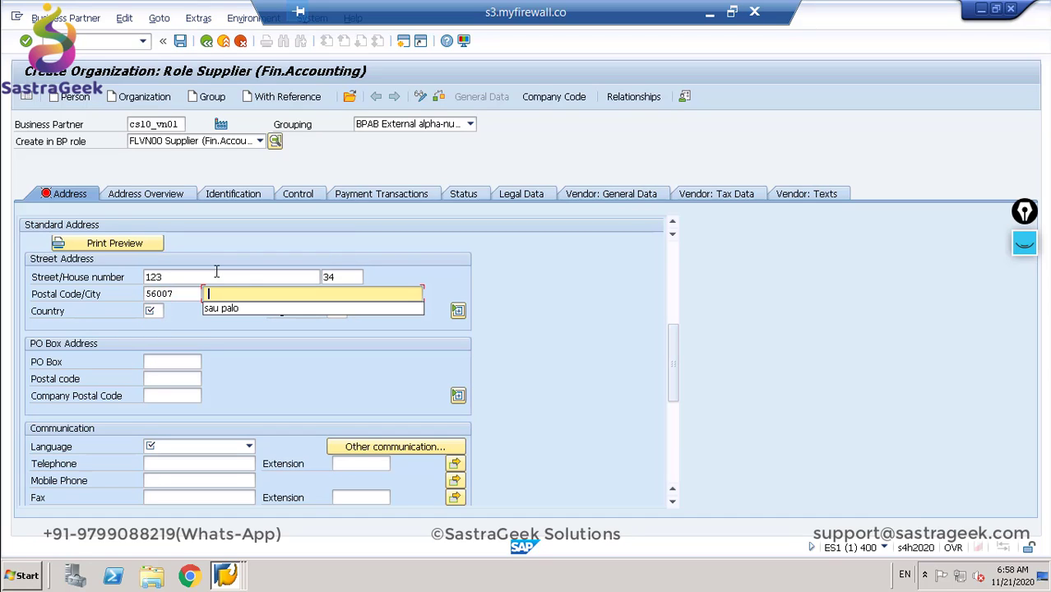
key(Down)
key(Return)
key(Tab)
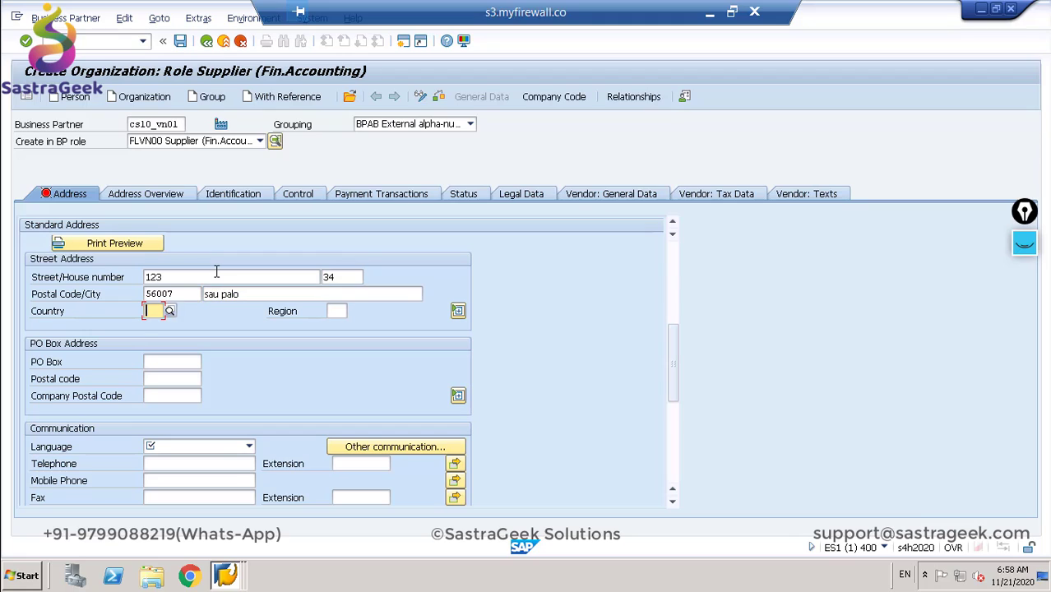
Step: Set the address country to US and the region to CA, and confirm the entries
key(BackSpace)
key(Down)
key(Return)
key(Tab)
key(BackSpace)
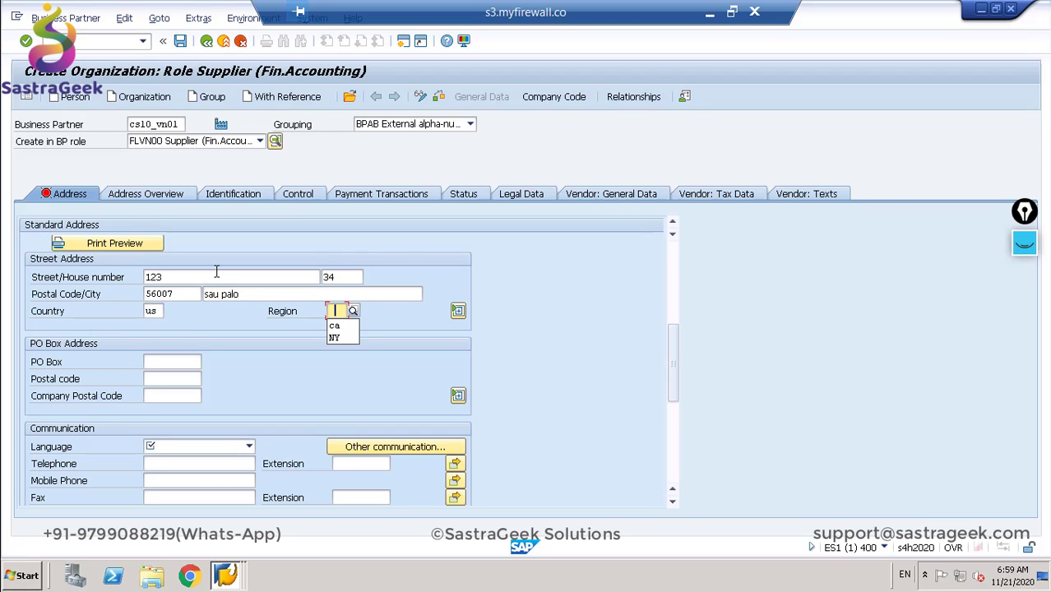
key(Down)
key(Return)
key(Return)
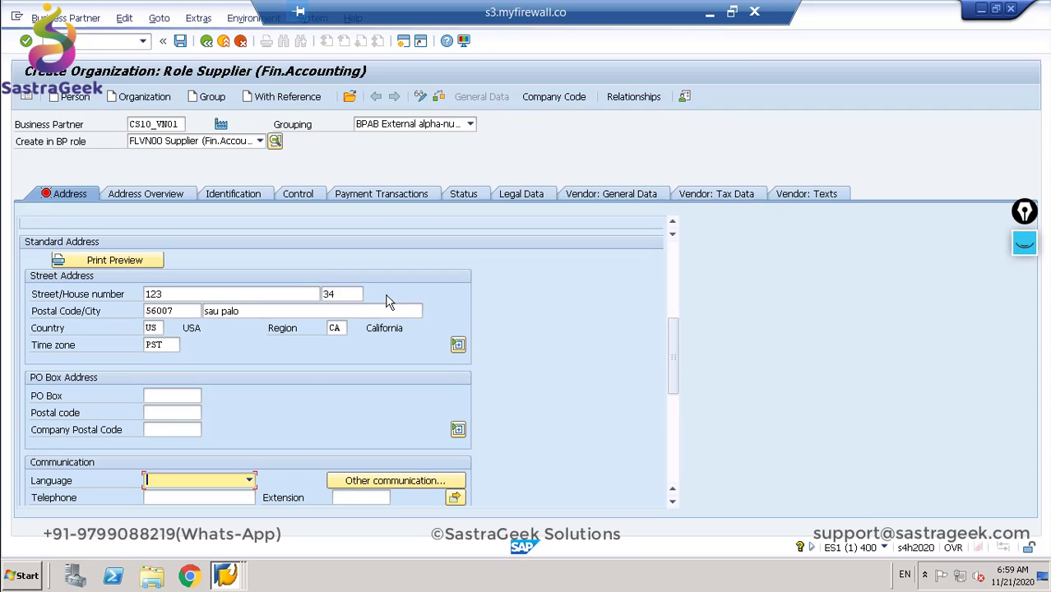
Step: Expand the street address to set the tax jurisdiction to CA00000000, and set the communication language to EN English
click(457, 345)
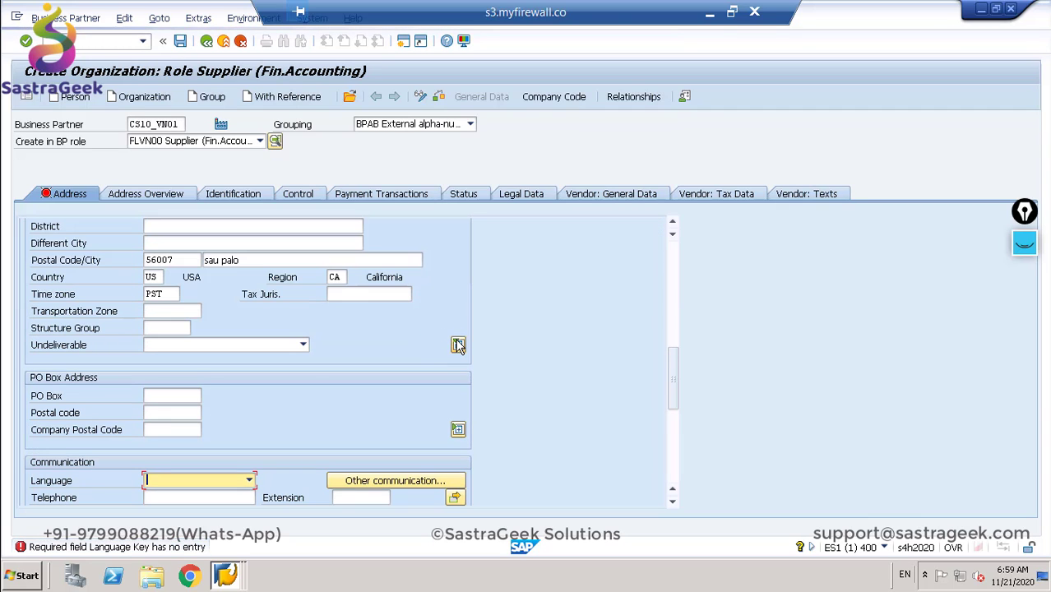
click(357, 295)
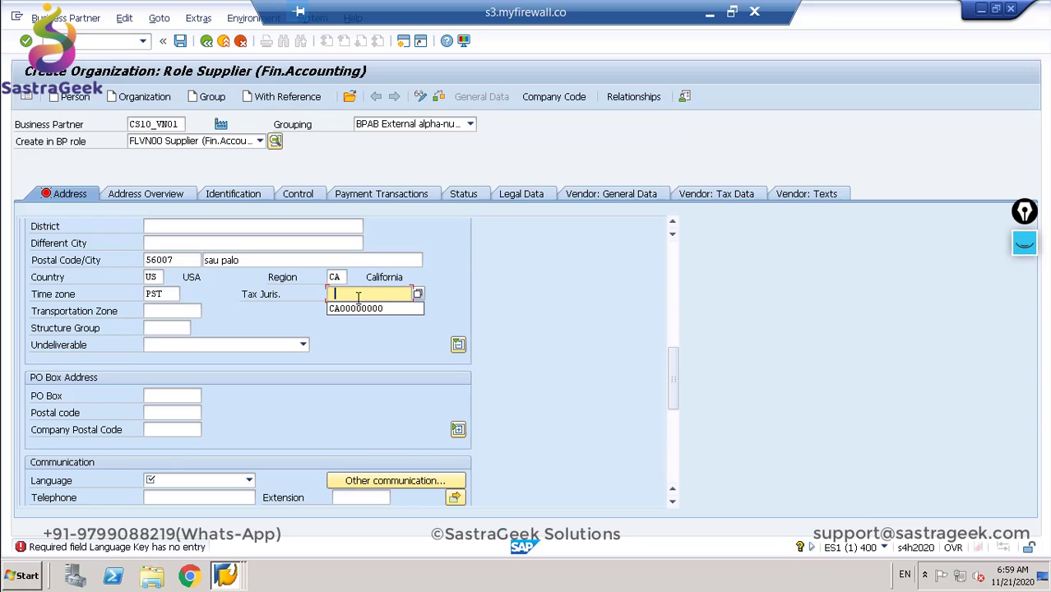
click(353, 310)
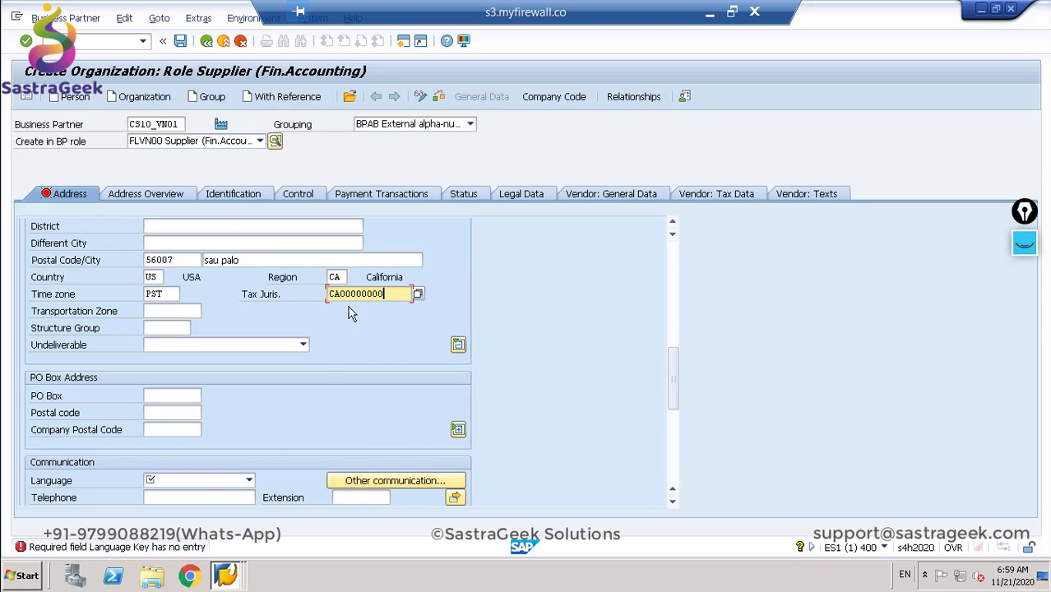
click(197, 491)
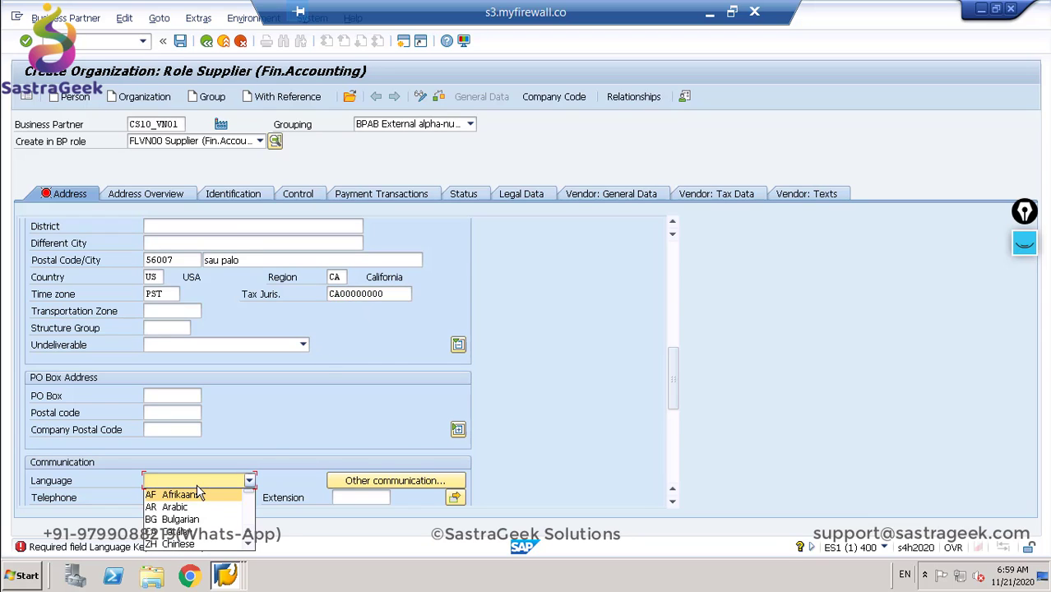
scroll(185, 530, down, 2)
click(186, 529)
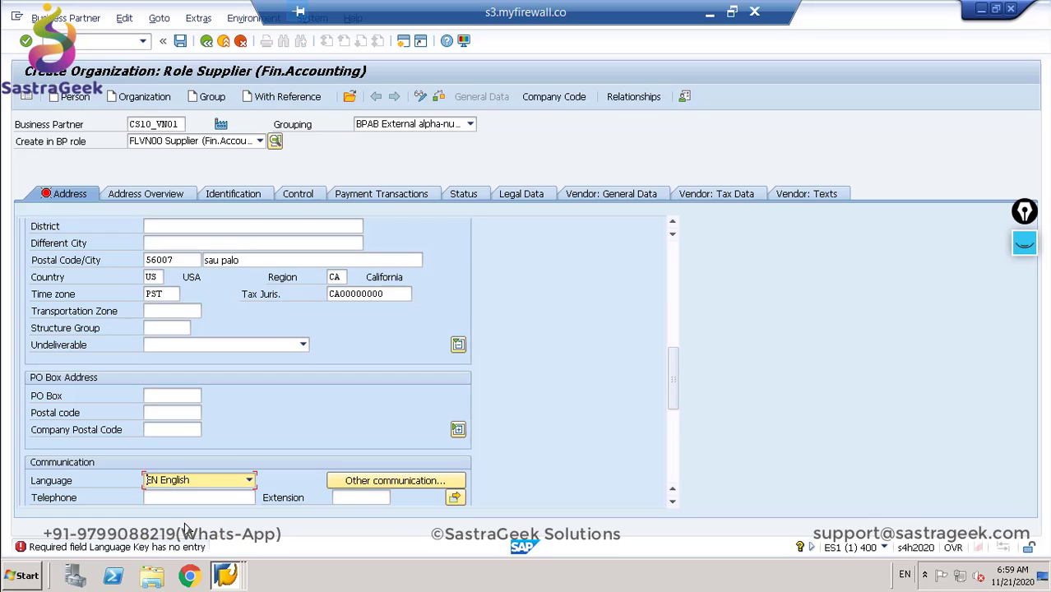
key(Return)
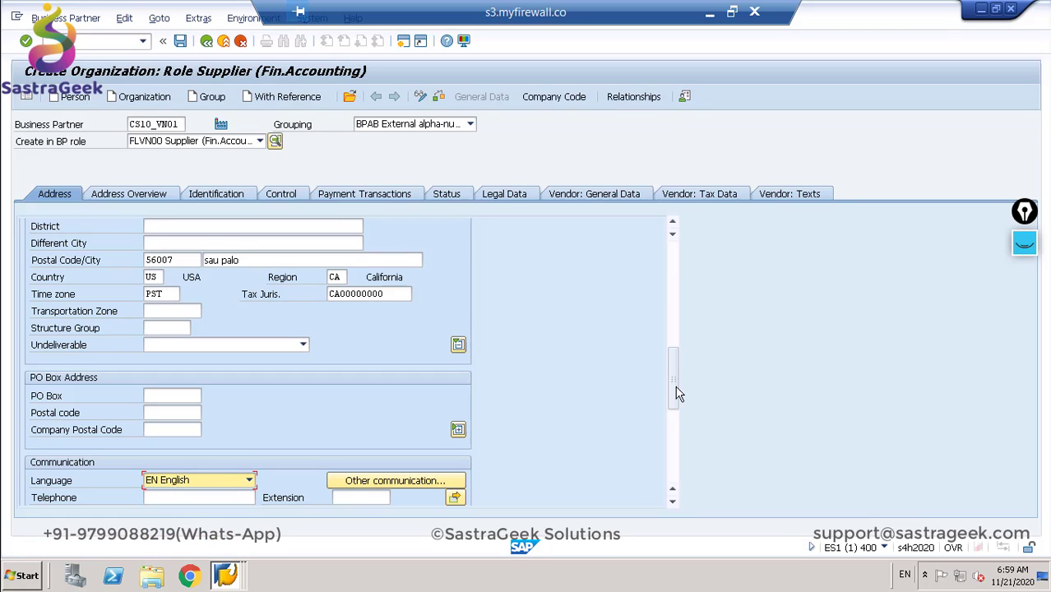
Step: Open the supplier's company code data and assign company code CS10
scroll(672, 386, down, 5)
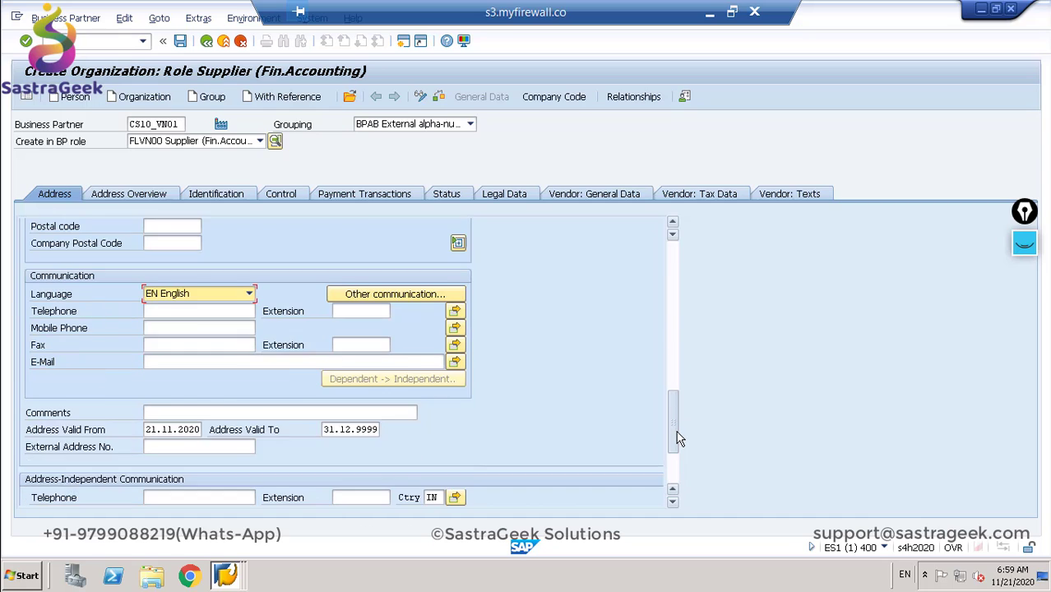
drag(676, 374, 677, 327)
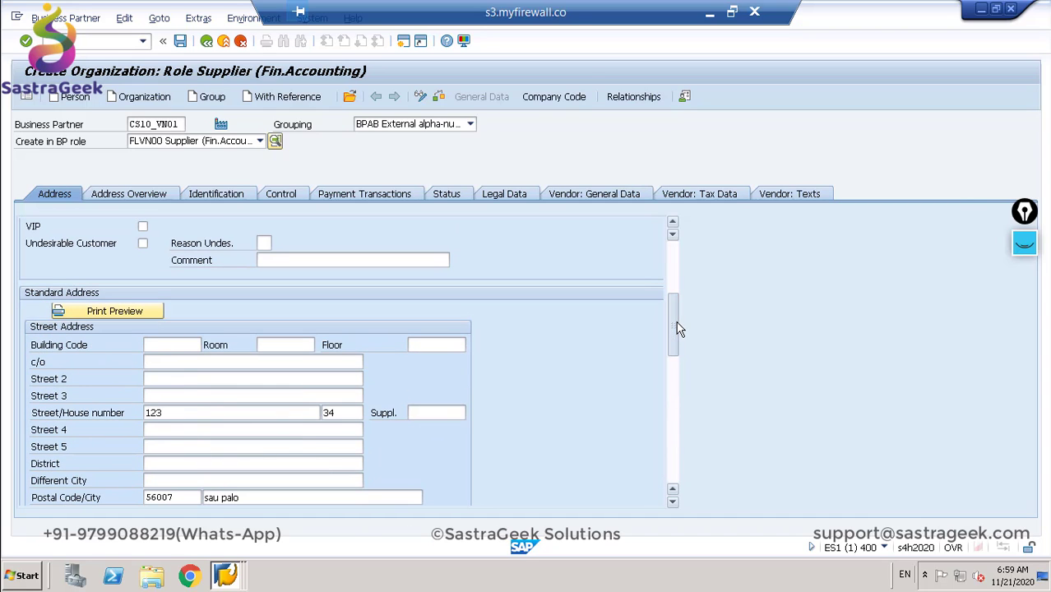
click(567, 97)
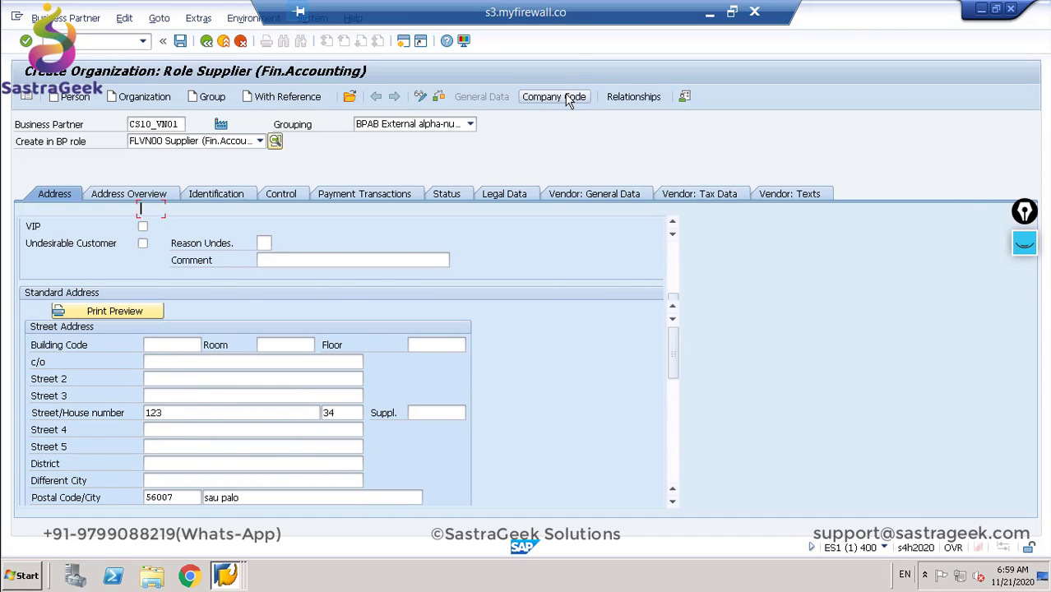
text(cs)
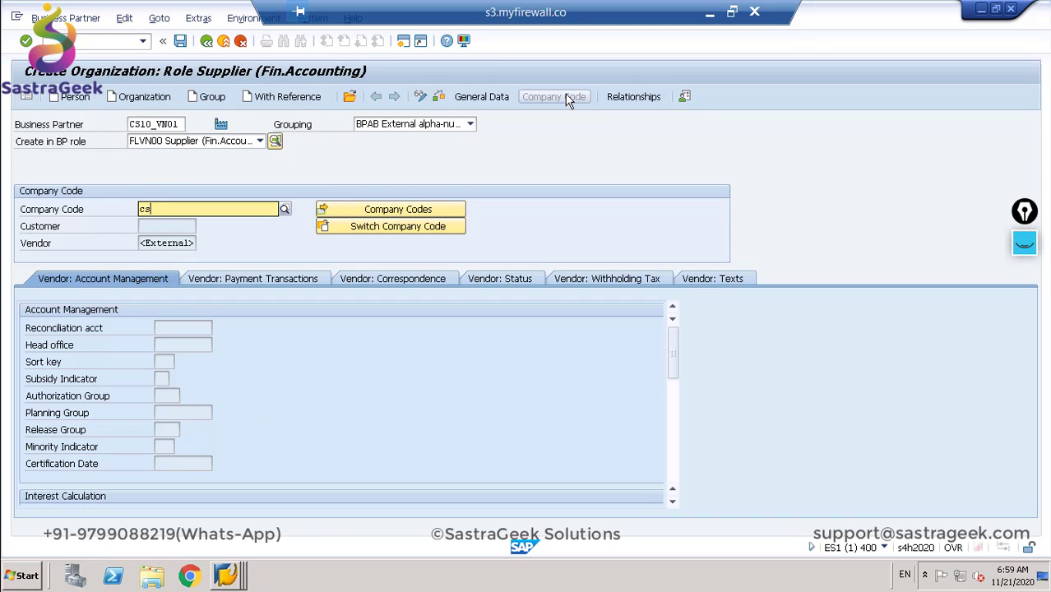
text(10)
key(Return)
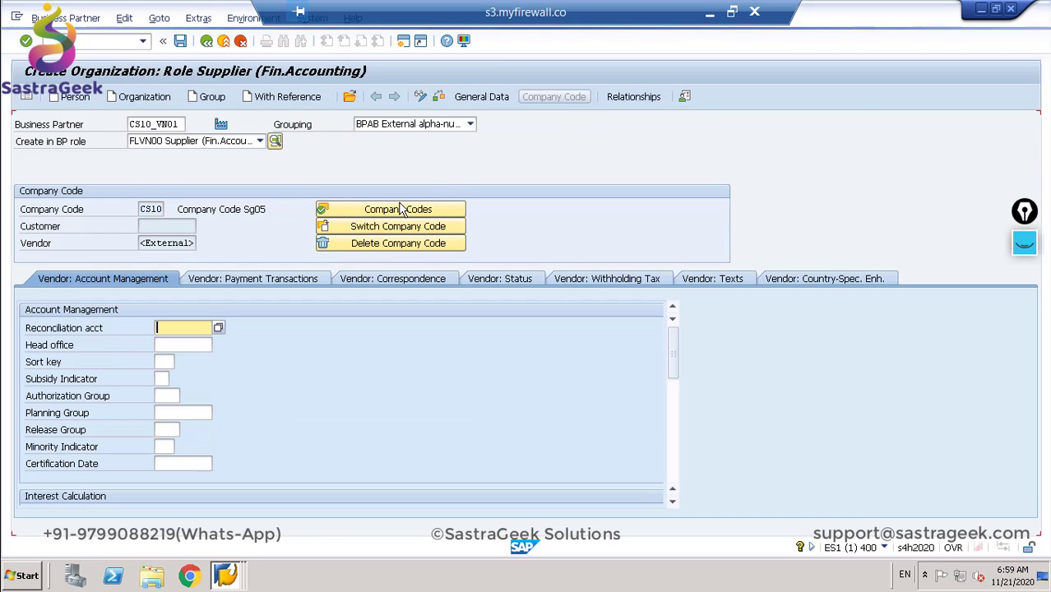
Step: Set the vendor's reconciliation account to 12110000 Other Down Payments Made Current Assets
click(218, 327)
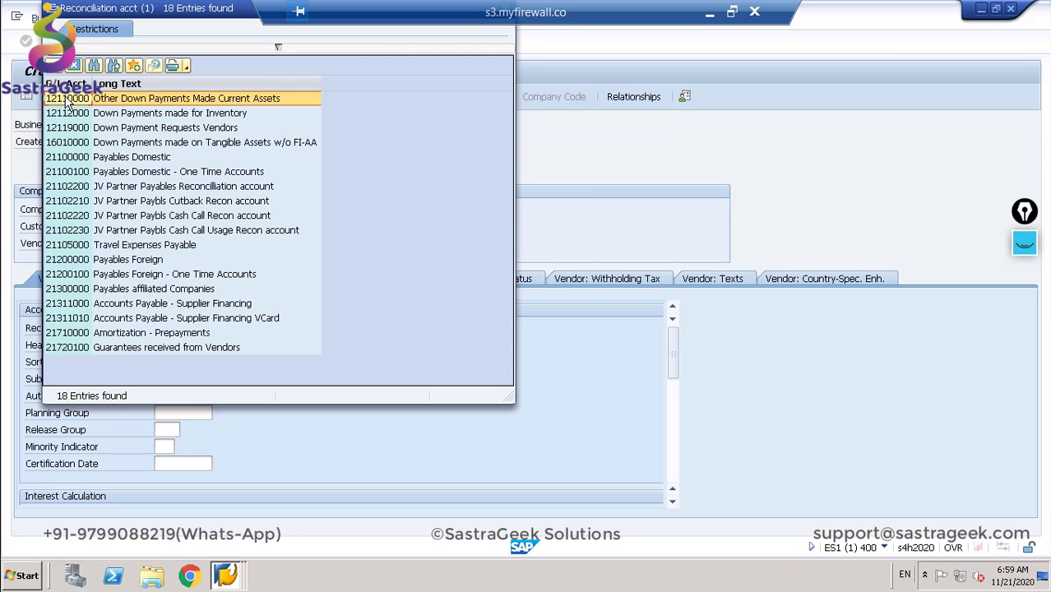
double_click(68, 99)
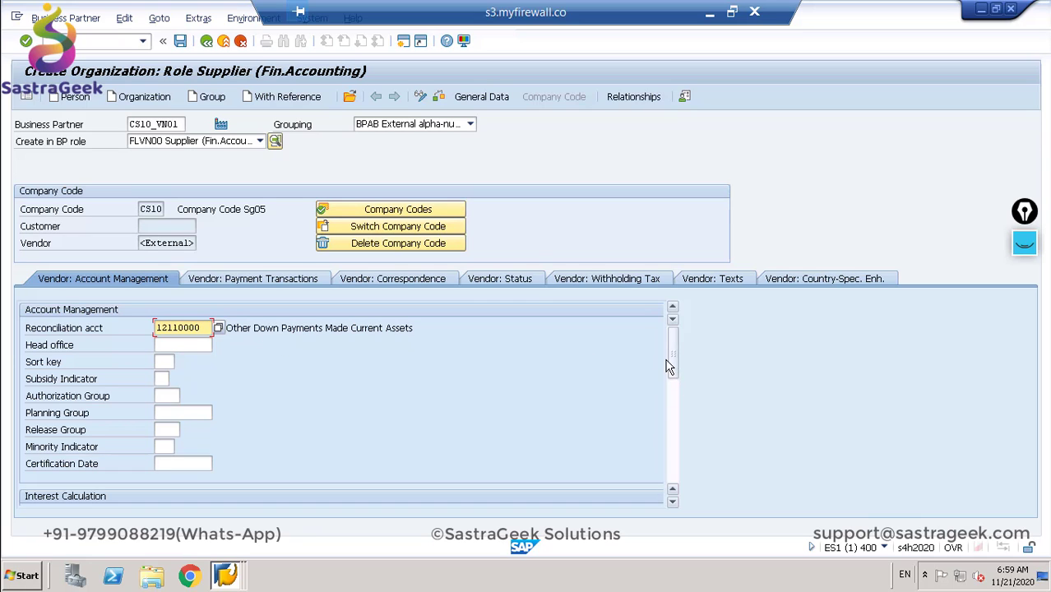
drag(673, 370, 658, 481)
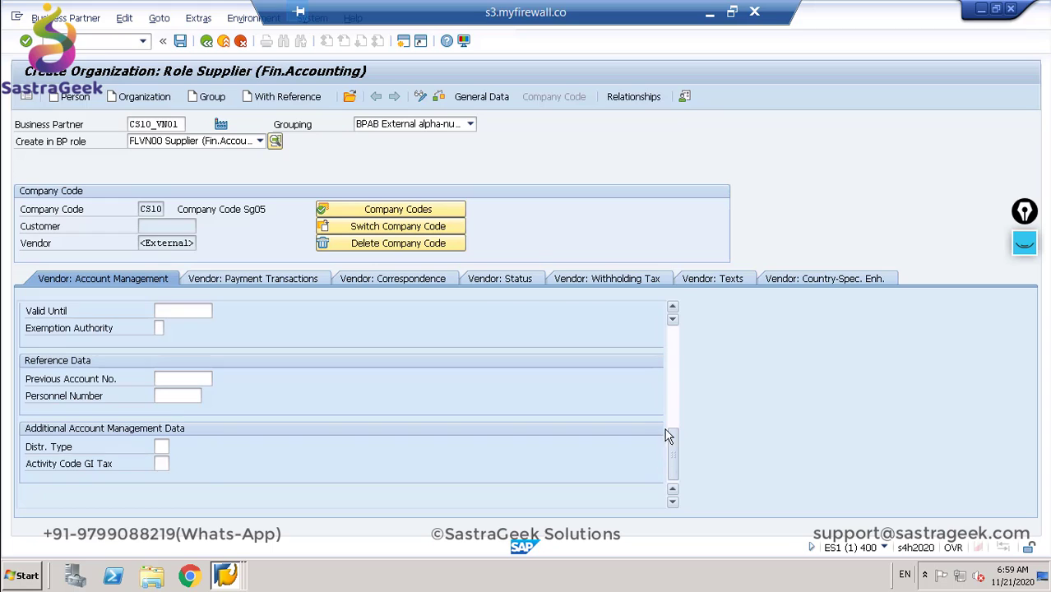
drag(668, 435, 679, 352)
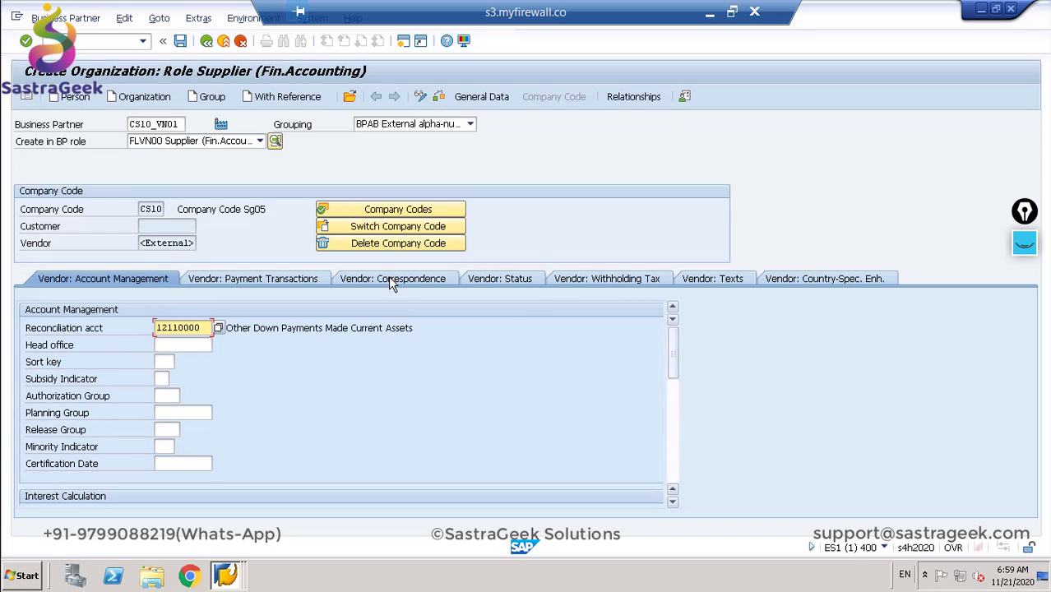
Step: Set the vendor's payment terms to 0001, payable immediately due net
click(275, 282)
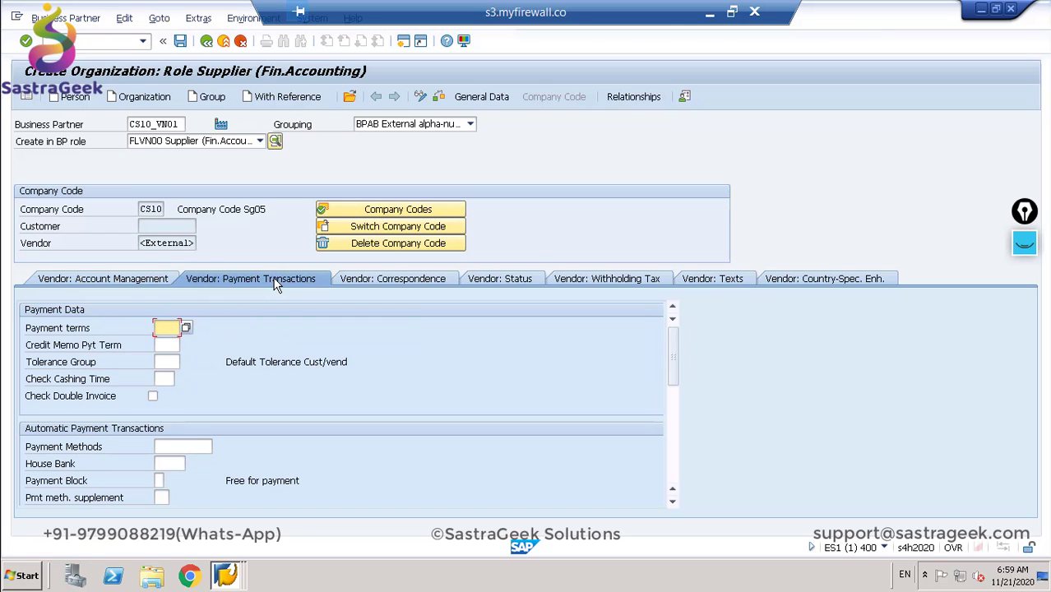
click(188, 329)
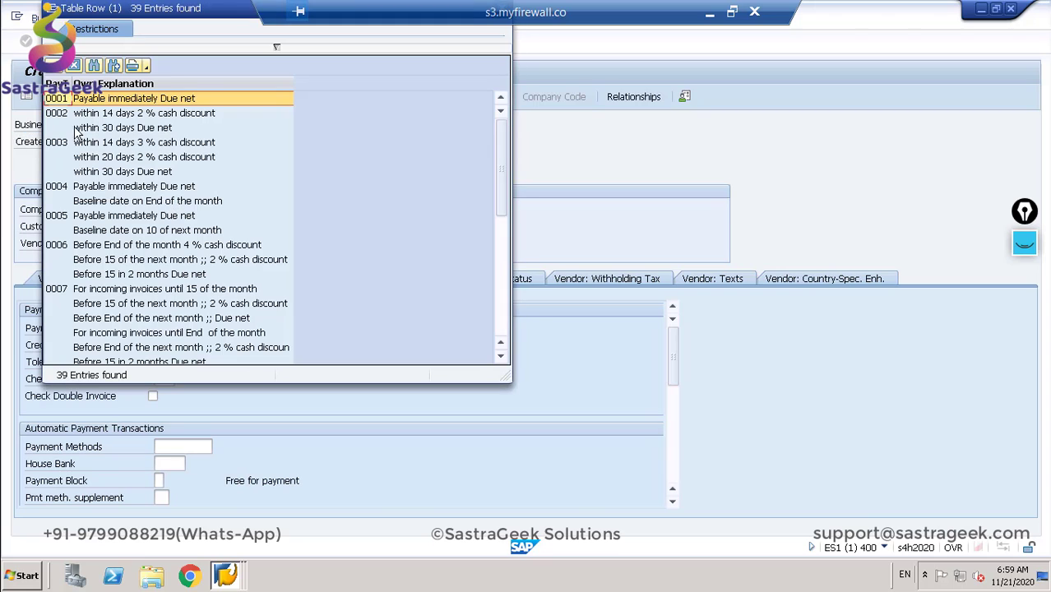
double_click(59, 101)
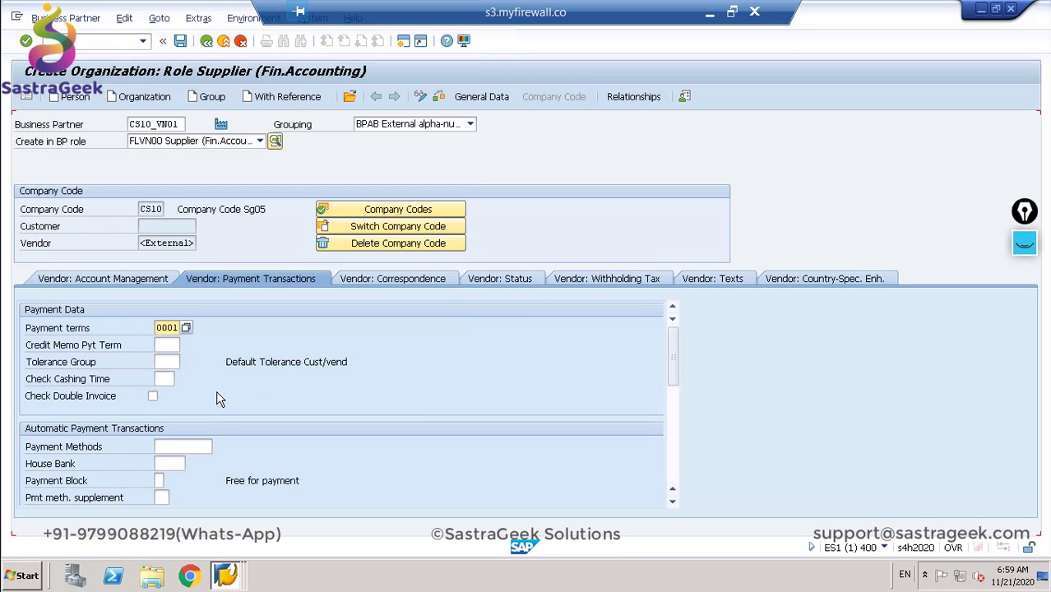
Step: Set the vendor's payment methods to incoming E Direct Debit and outgoing C Check
drag(678, 368, 670, 413)
click(203, 309)
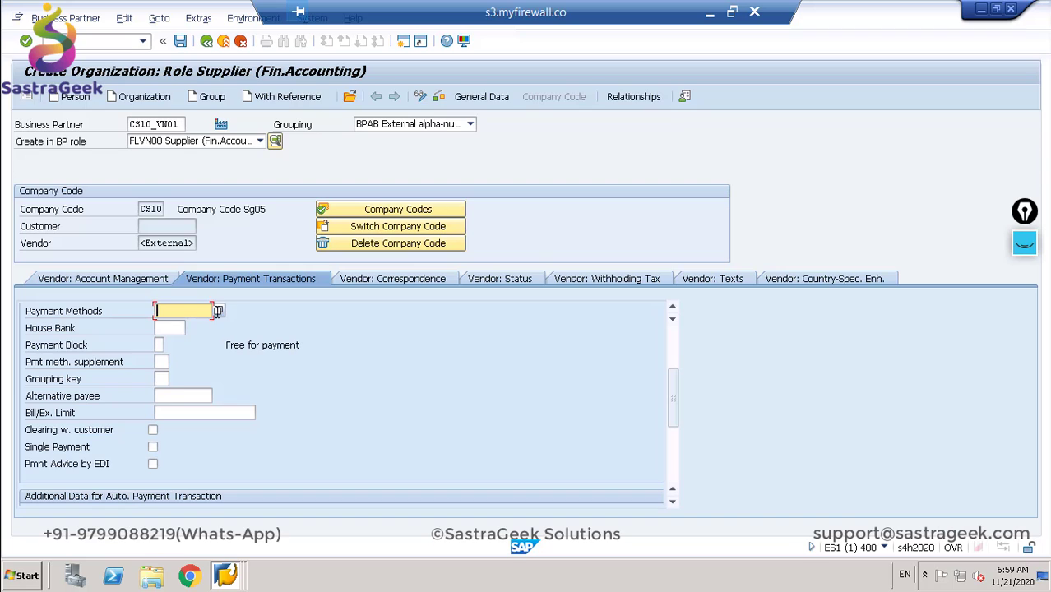
click(219, 313)
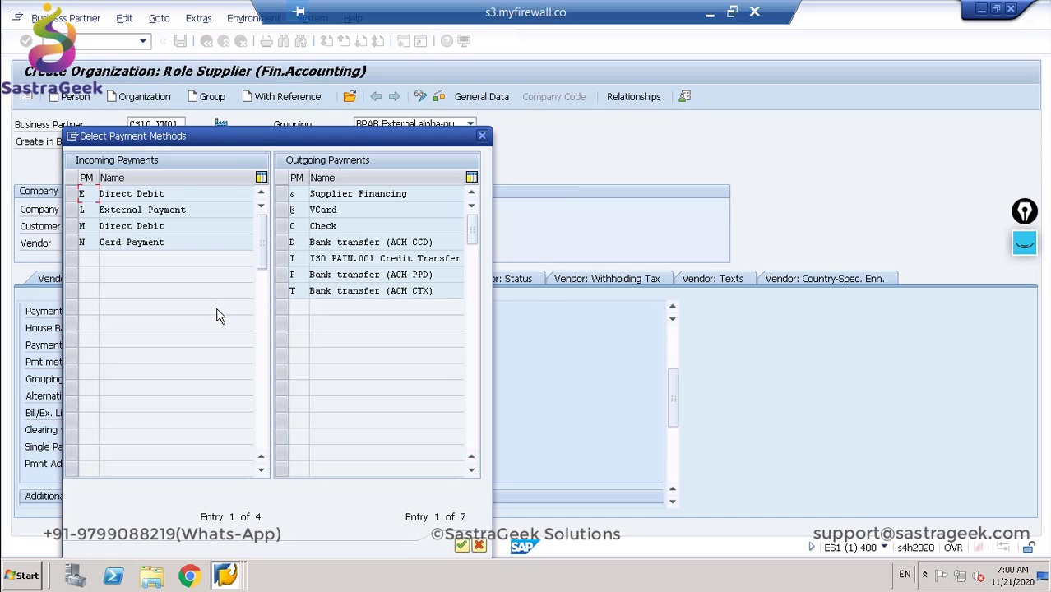
click(72, 195)
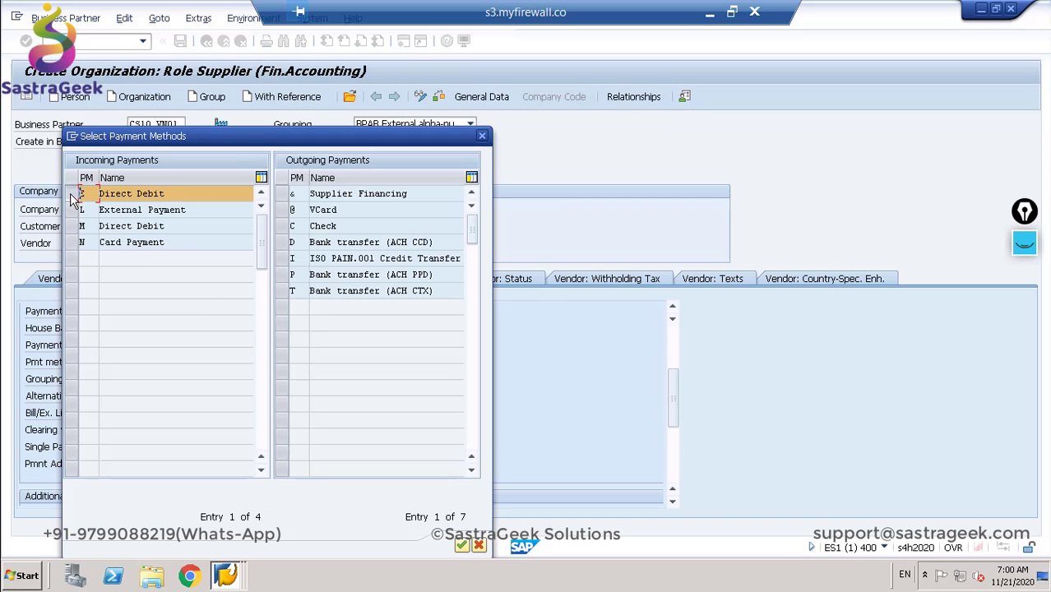
click(284, 227)
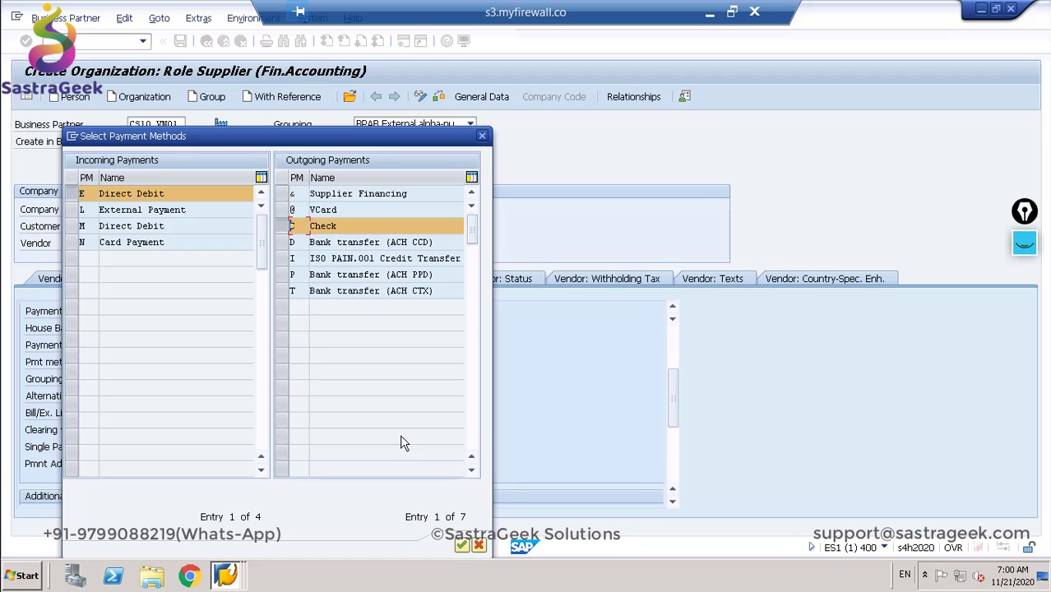
click(461, 545)
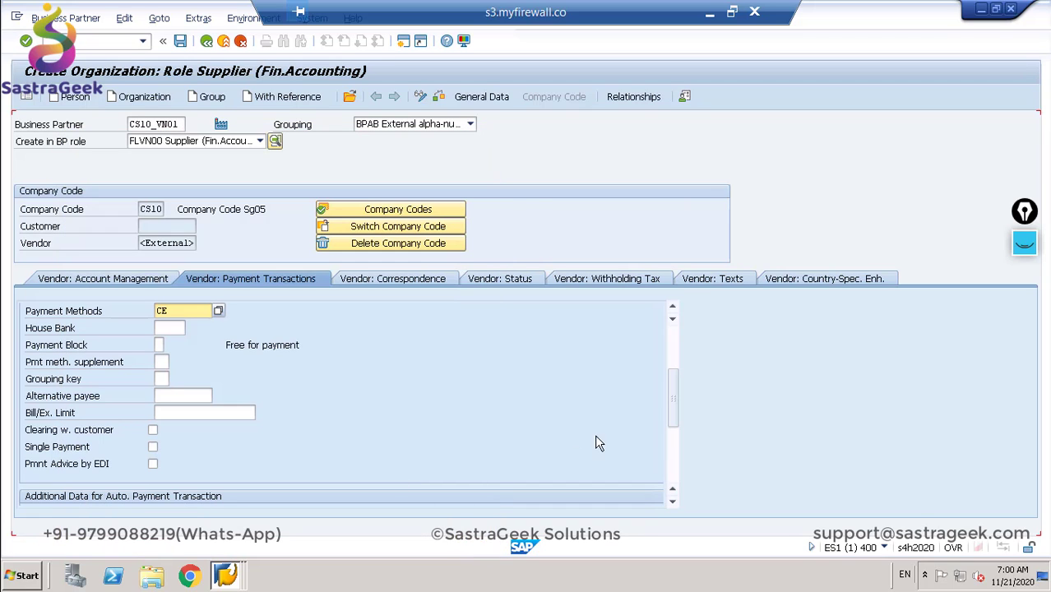
Step: Check the remaining payment transaction fields and save the new supplier business partner CS10_VN01
click(672, 502)
scroll(671, 509, down, 4)
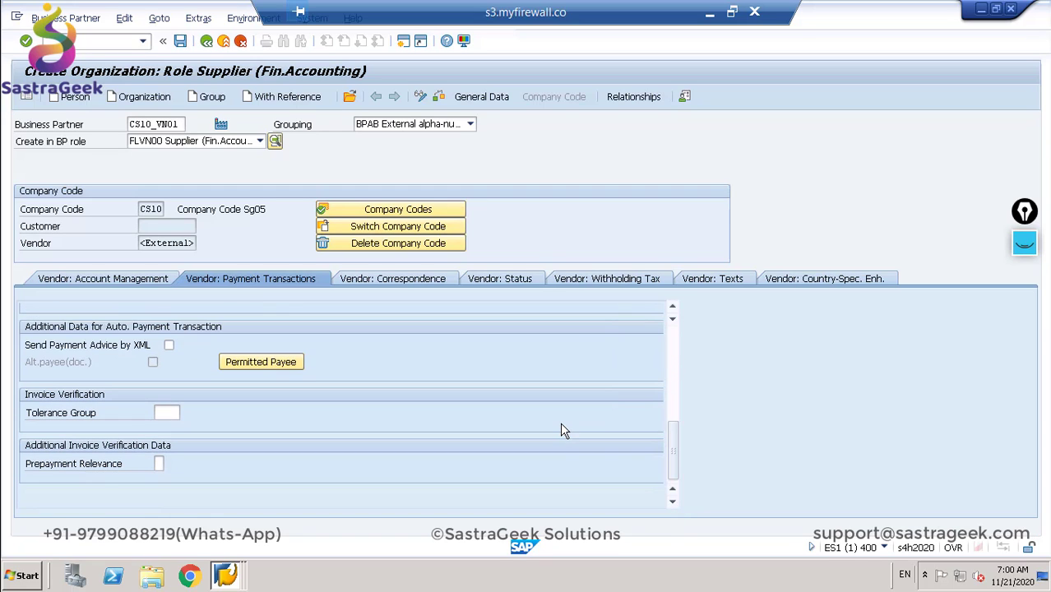
scroll(562, 427, up, 5)
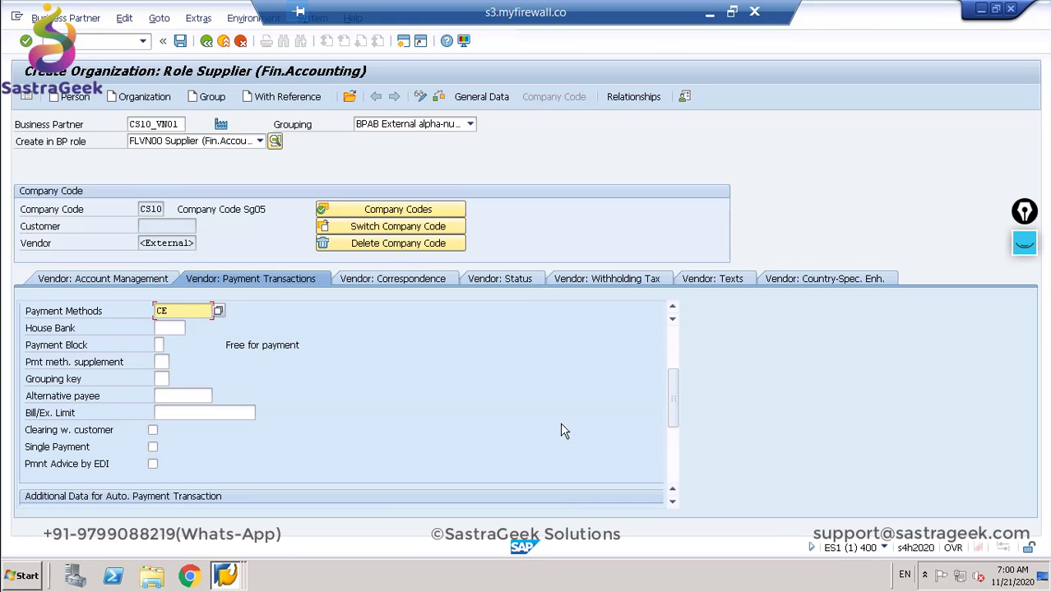
click(181, 46)
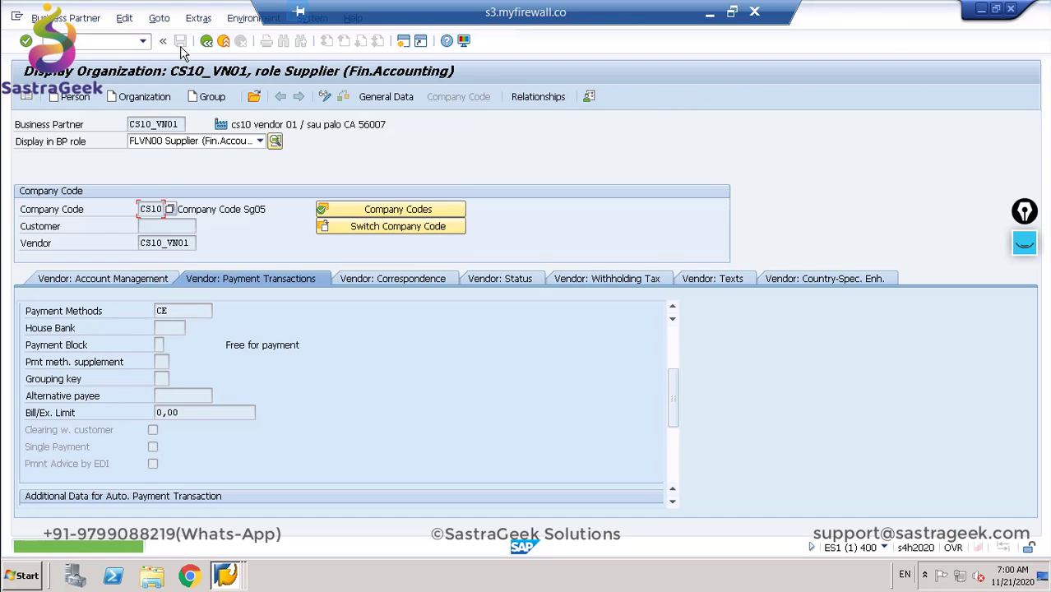
Step: Switch business partner CS10_VN01 to change mode and add the role FLVN01 Supplier
click(242, 145)
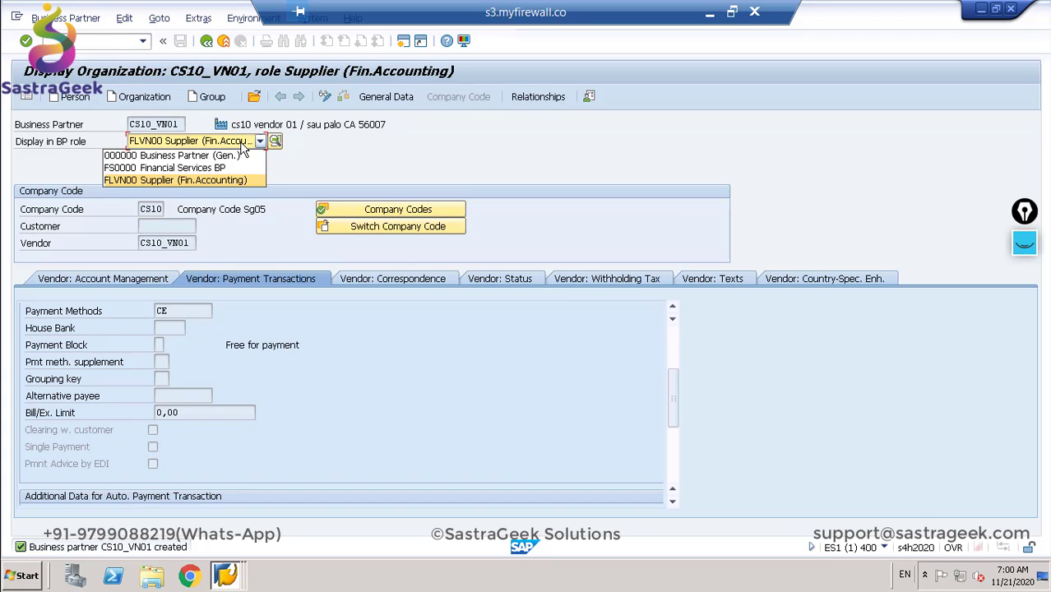
click(325, 98)
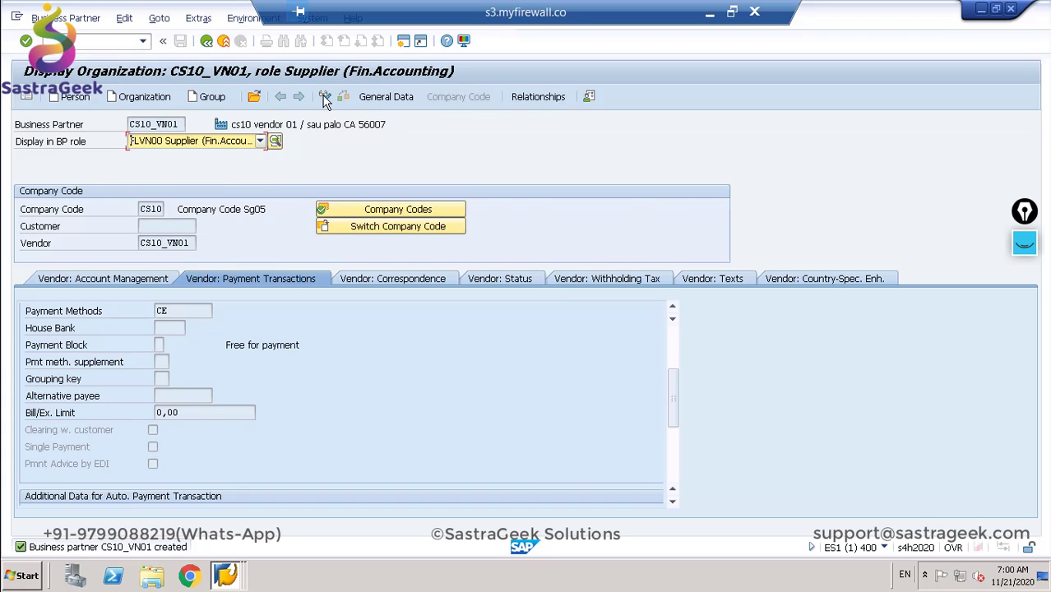
click(326, 97)
click(226, 148)
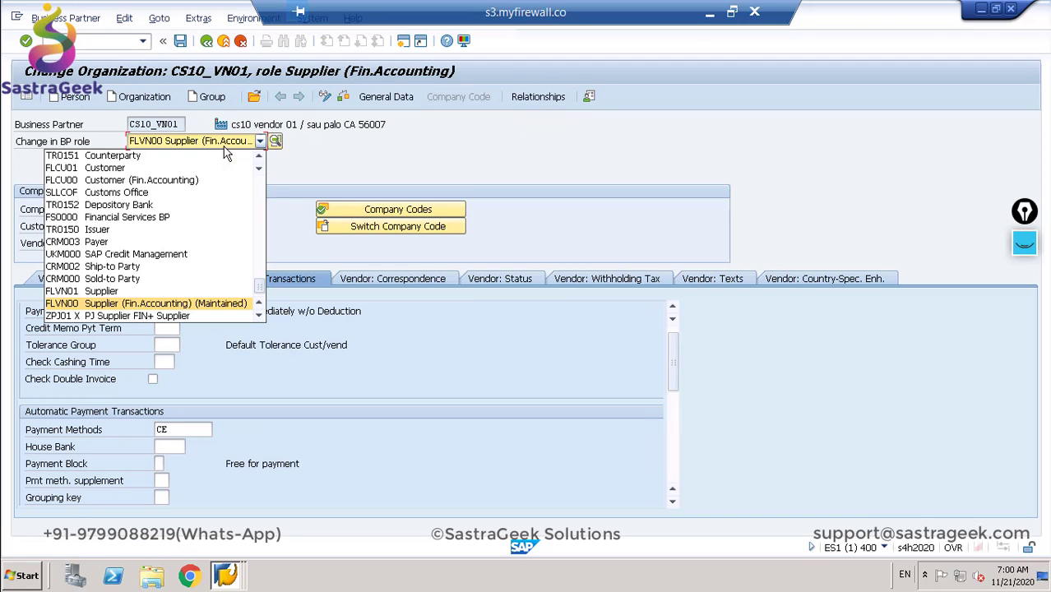
click(129, 293)
click(129, 293)
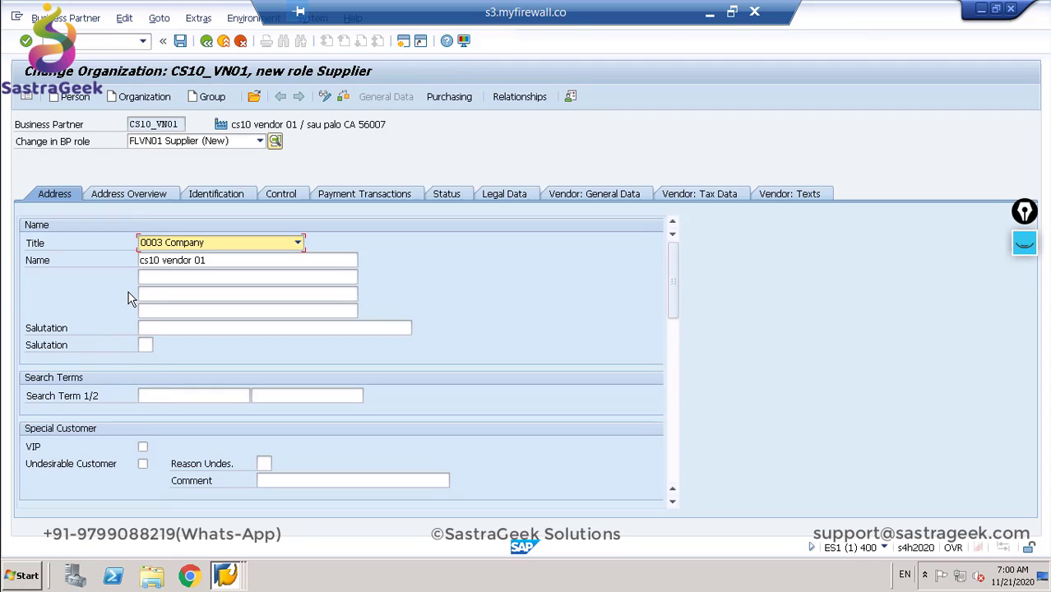
Step: Open the supplier's purchasing data and assign purchasing organization CS10
click(454, 97)
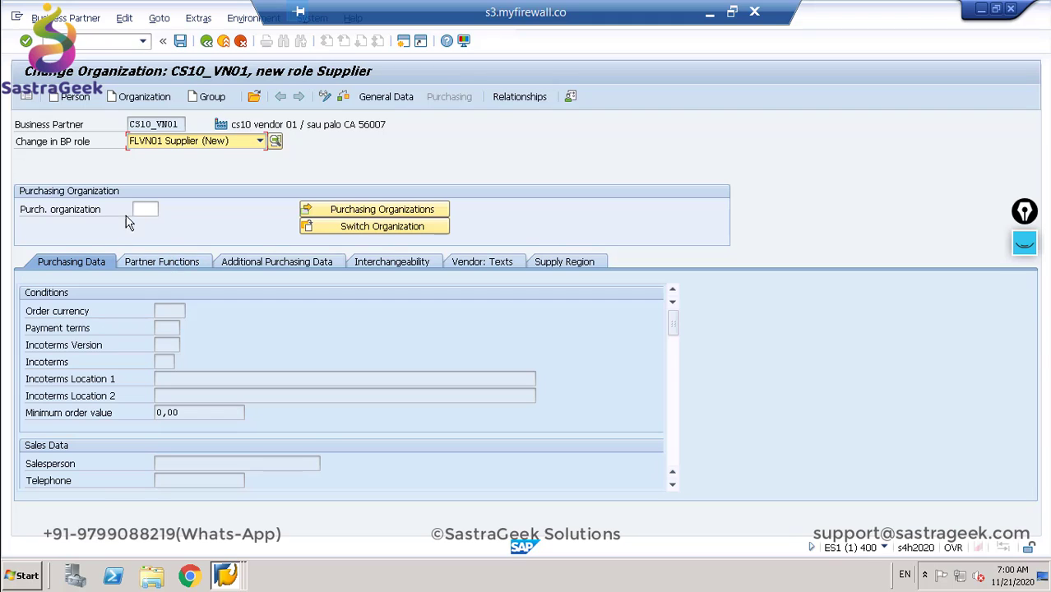
click(140, 211)
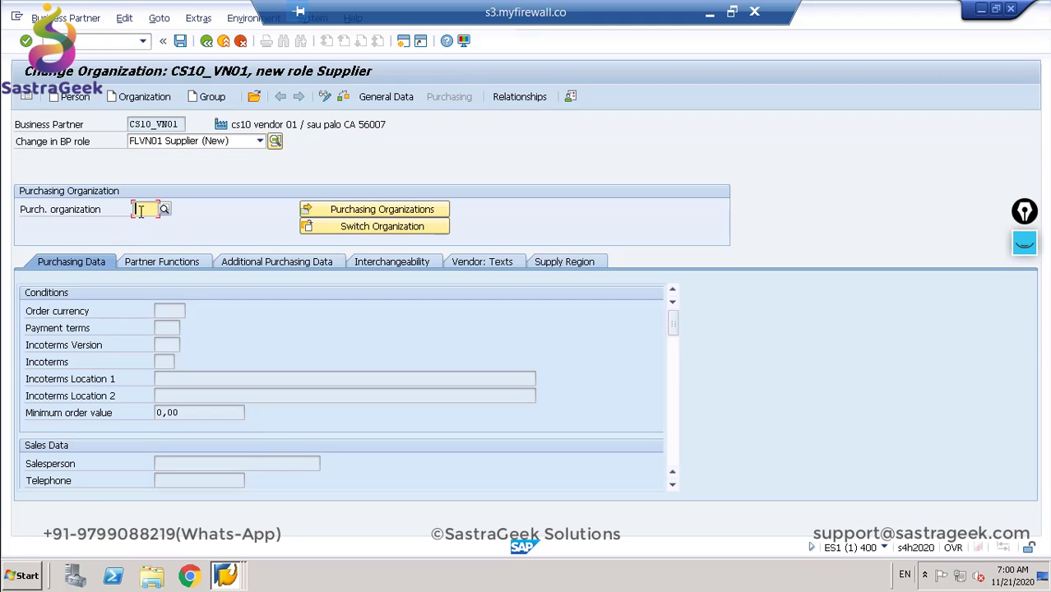
text(cs10)
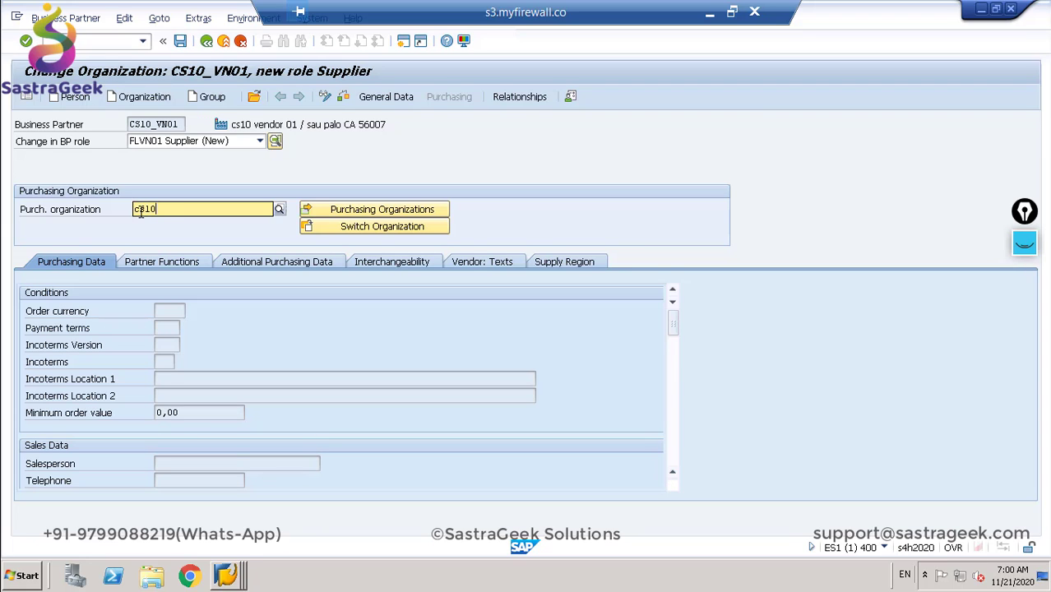
key(Return)
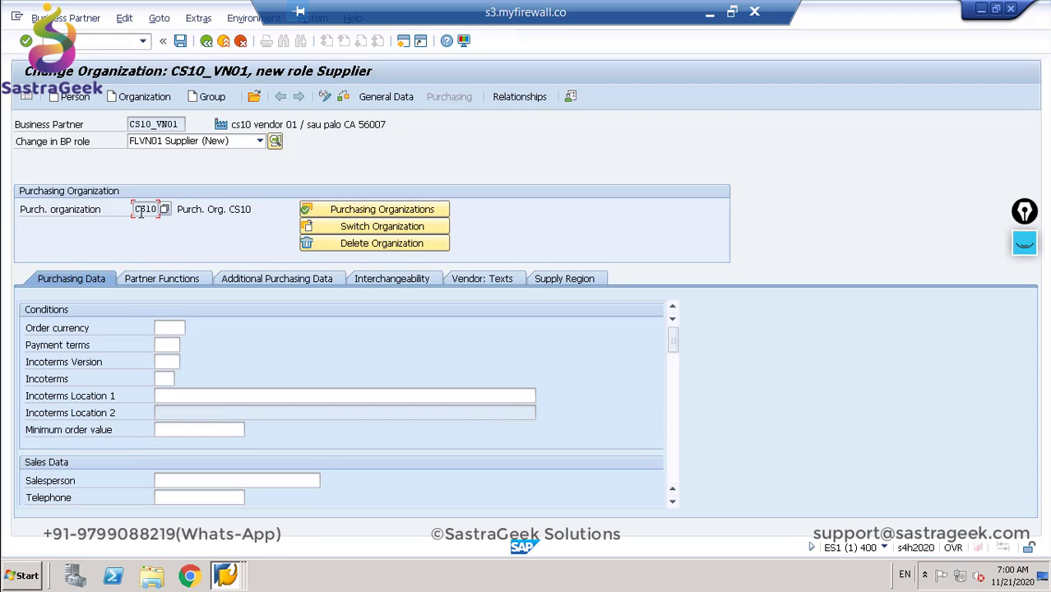
Step: Set the supplier's order currency to USD and the purchasing payment terms to 0001, payable immediately due net
click(171, 328)
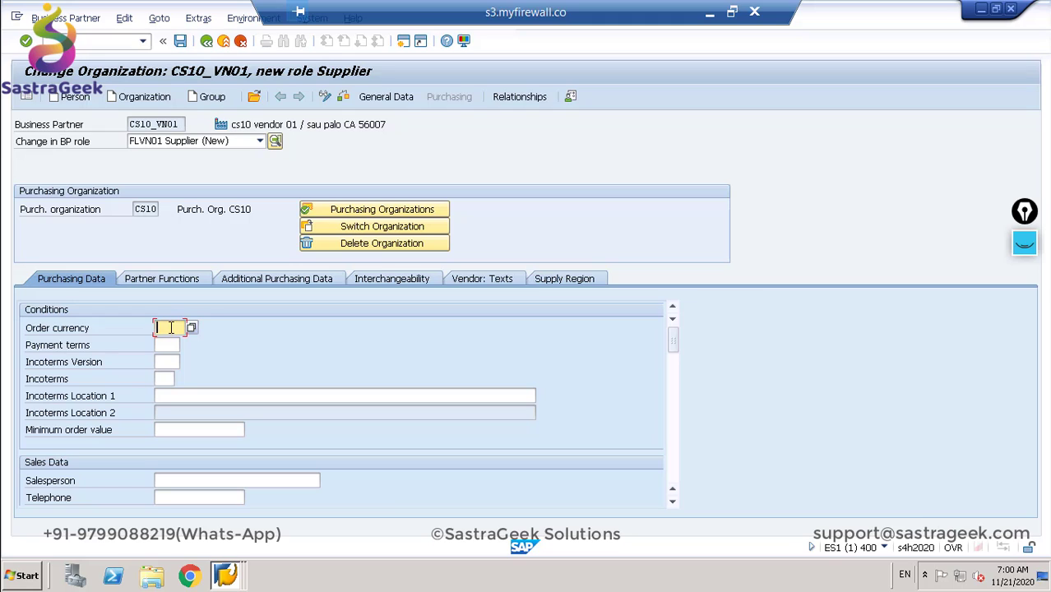
text(USD)
click(165, 345)
click(185, 346)
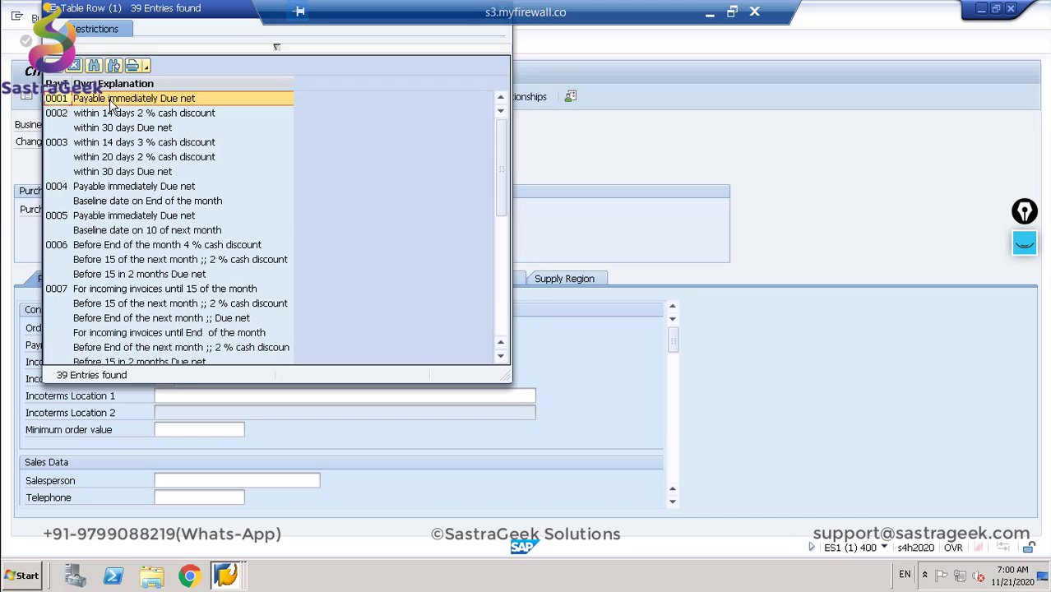
double_click(111, 100)
Step: Set the supplier's Incoterms version to 2000
click(184, 362)
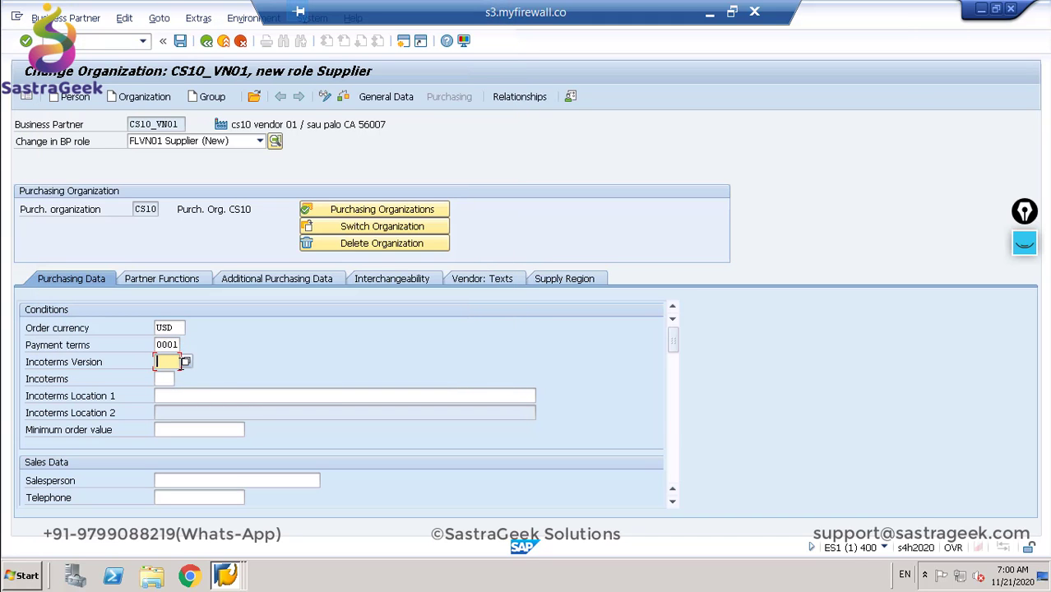
click(187, 363)
click(183, 274)
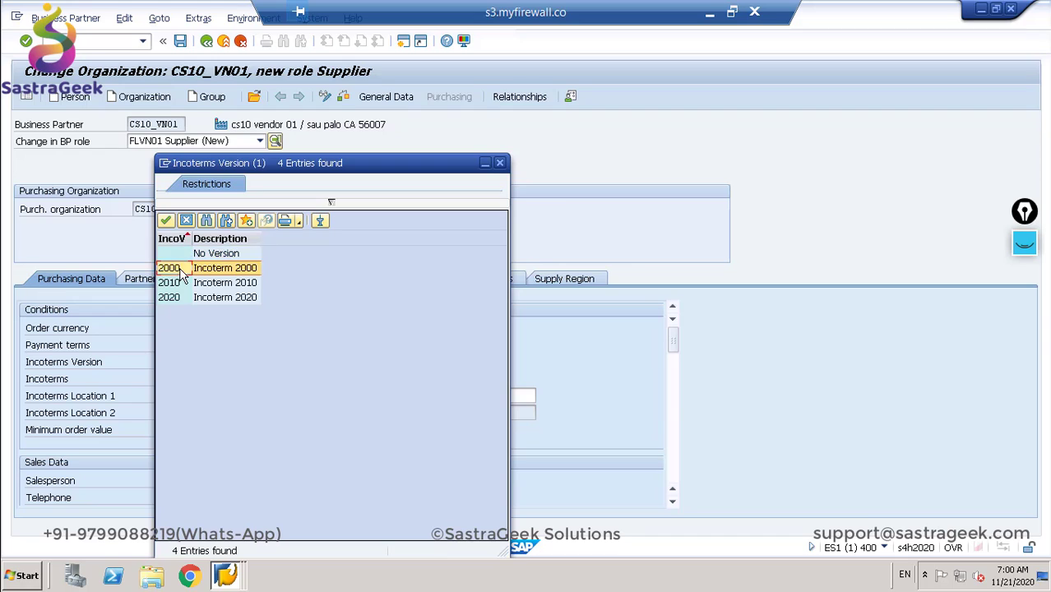
double_click(181, 273)
Step: Set the Incoterms to CFR Costs and Freight with 123 as Incoterms Location 1
click(169, 379)
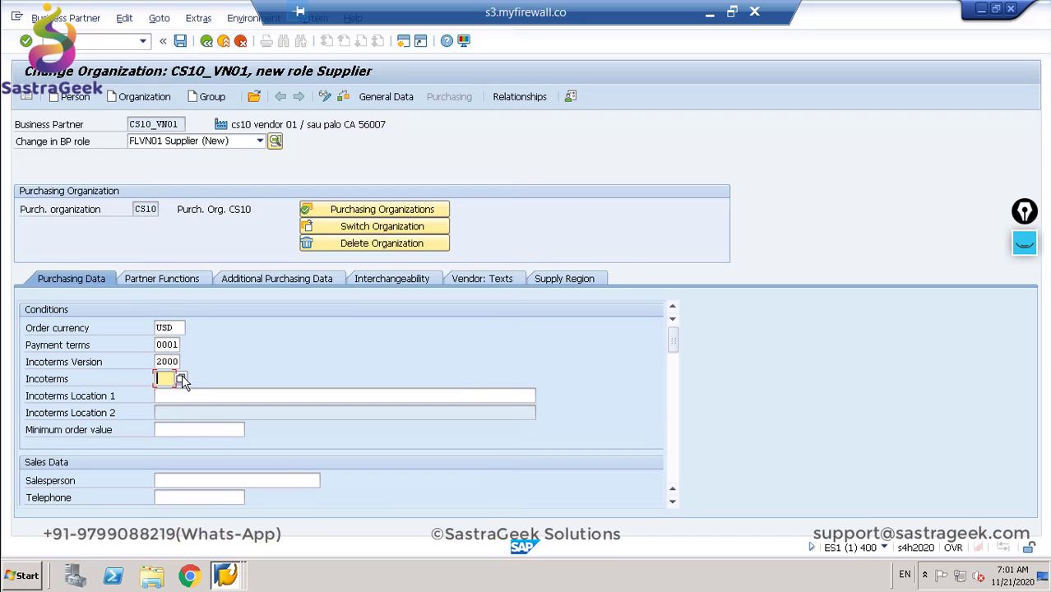
click(181, 379)
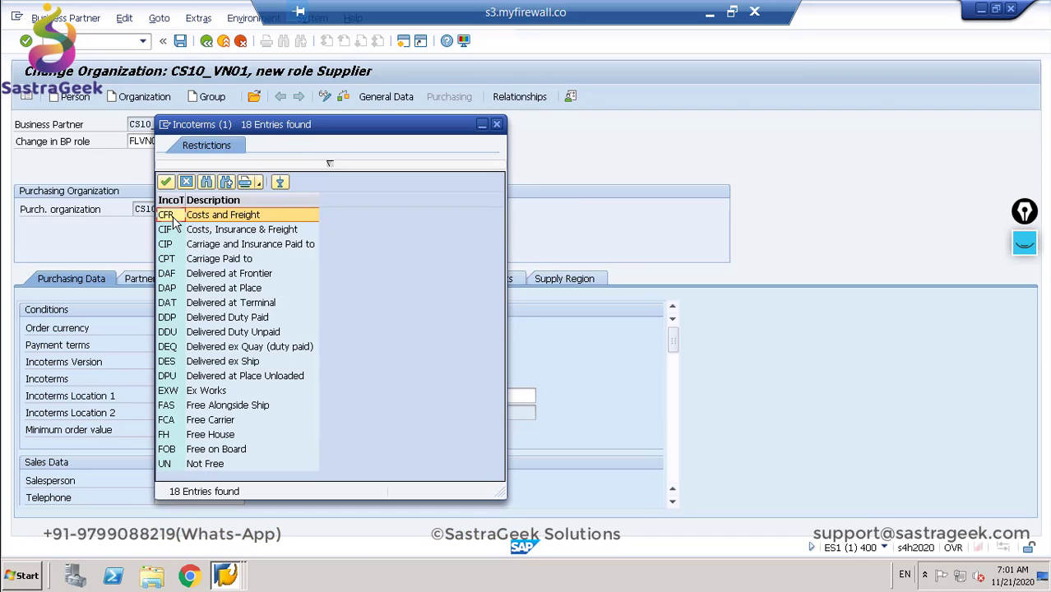
key(Return)
click(179, 394)
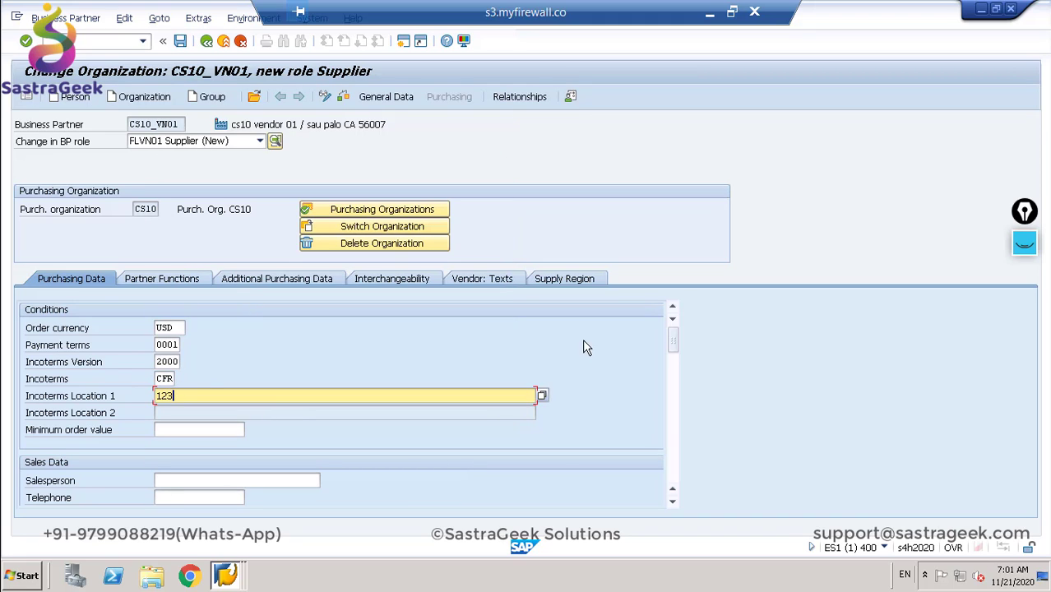
Step: Enable GR-based invoice verification in the control data and set the shipping conditions to 01 Standard
drag(673, 340, 676, 379)
scroll(676, 379, up, 1)
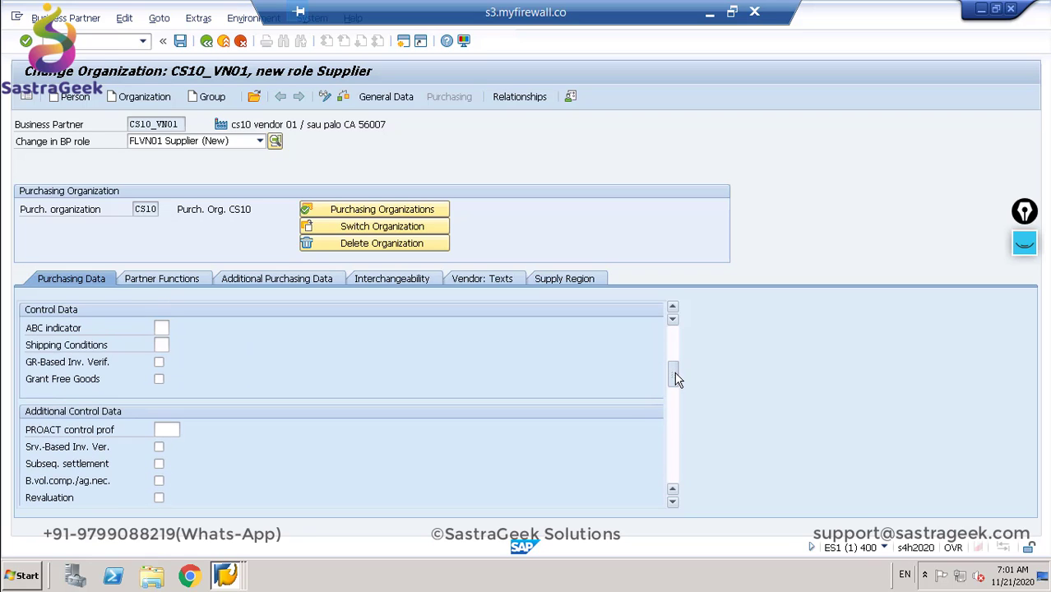
click(159, 365)
click(162, 345)
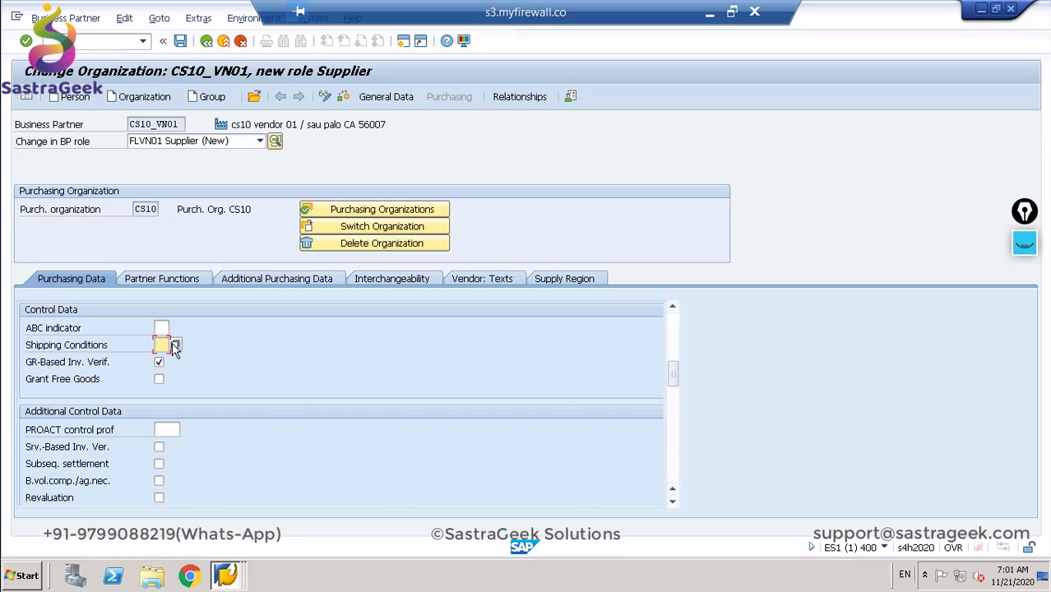
click(175, 345)
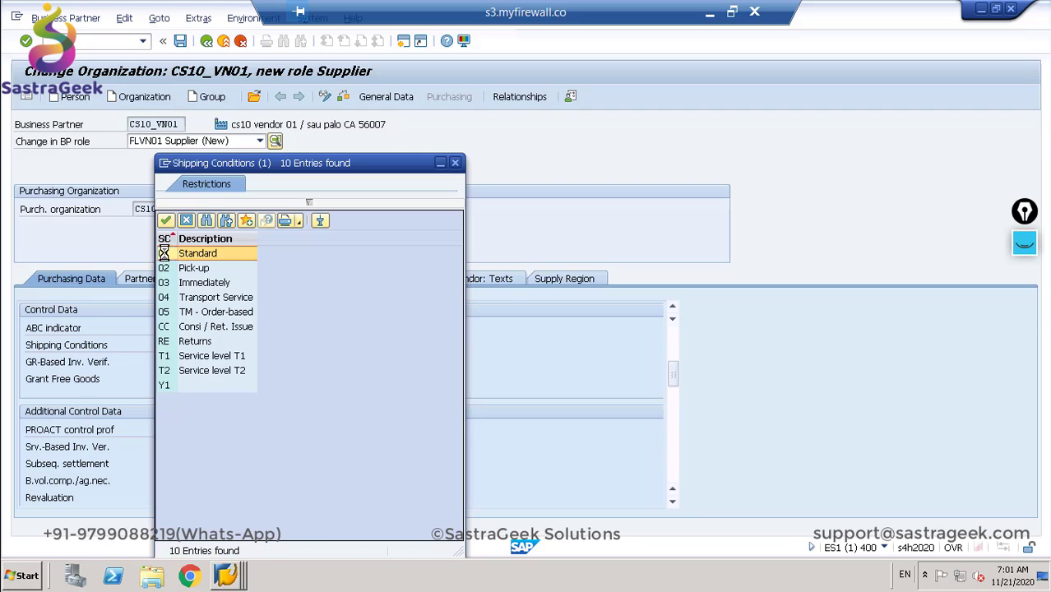
double_click(163, 254)
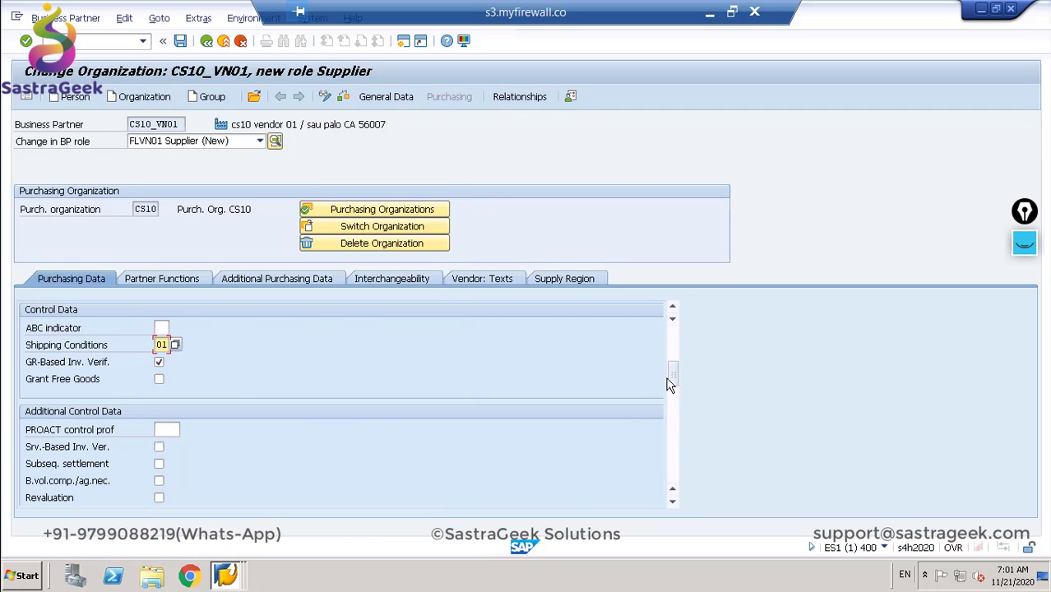
Step: Set the default purchasing group for material to 001 Group 001
drag(671, 379, 671, 431)
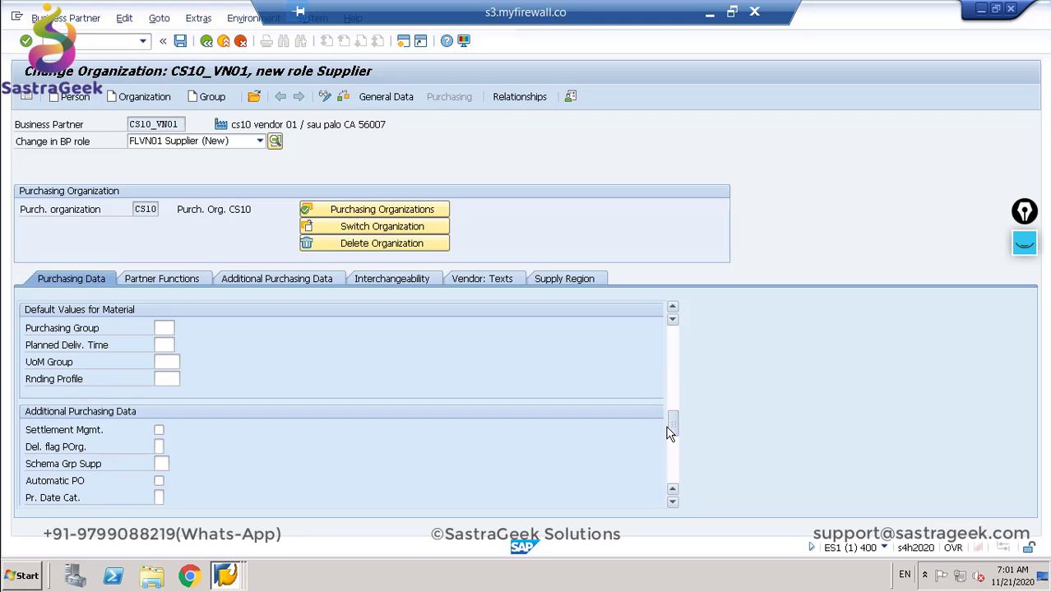
click(166, 328)
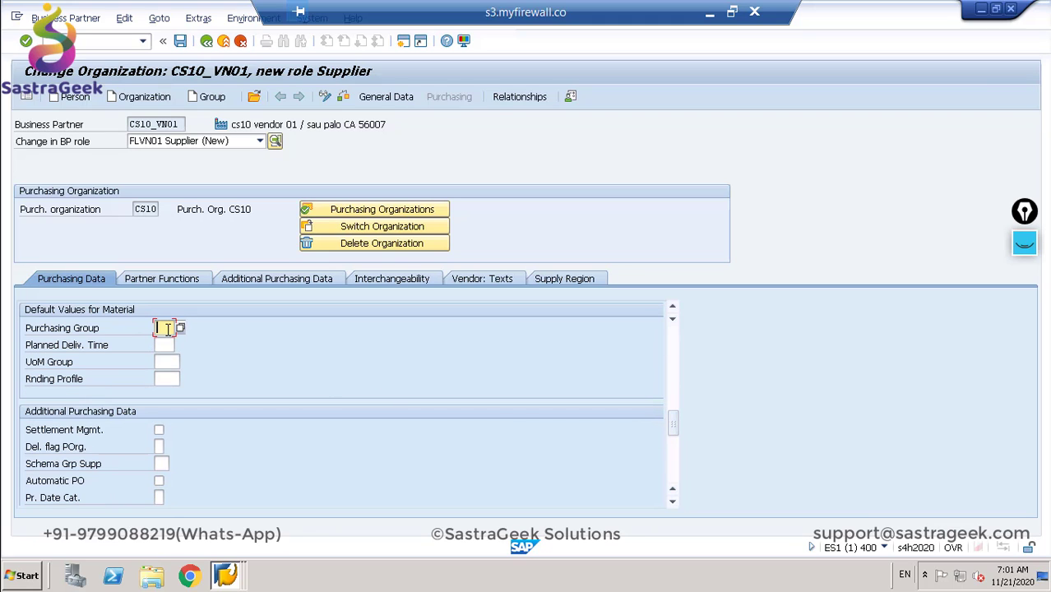
click(180, 328)
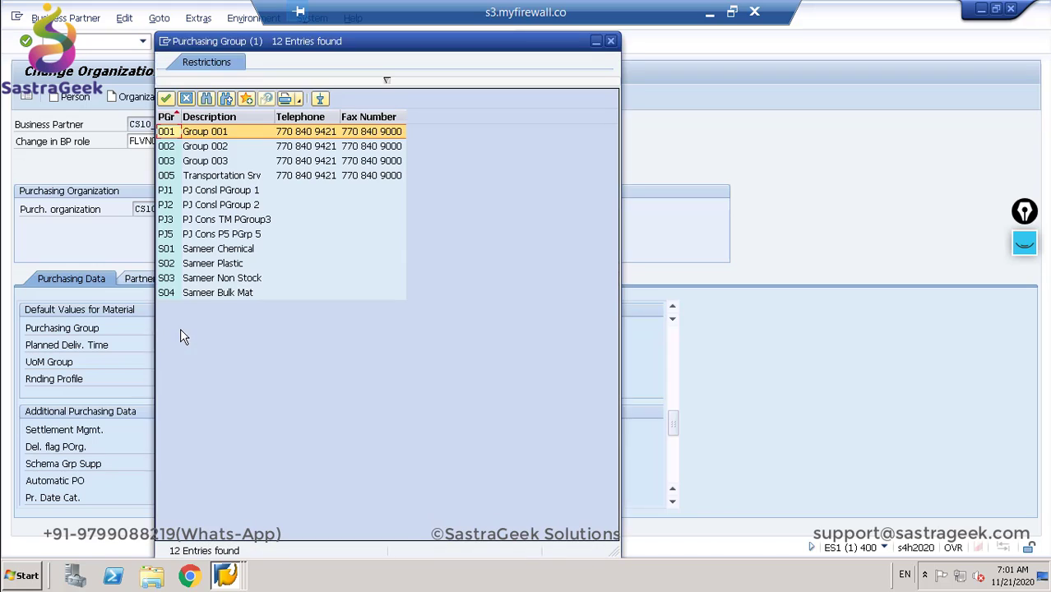
double_click(166, 136)
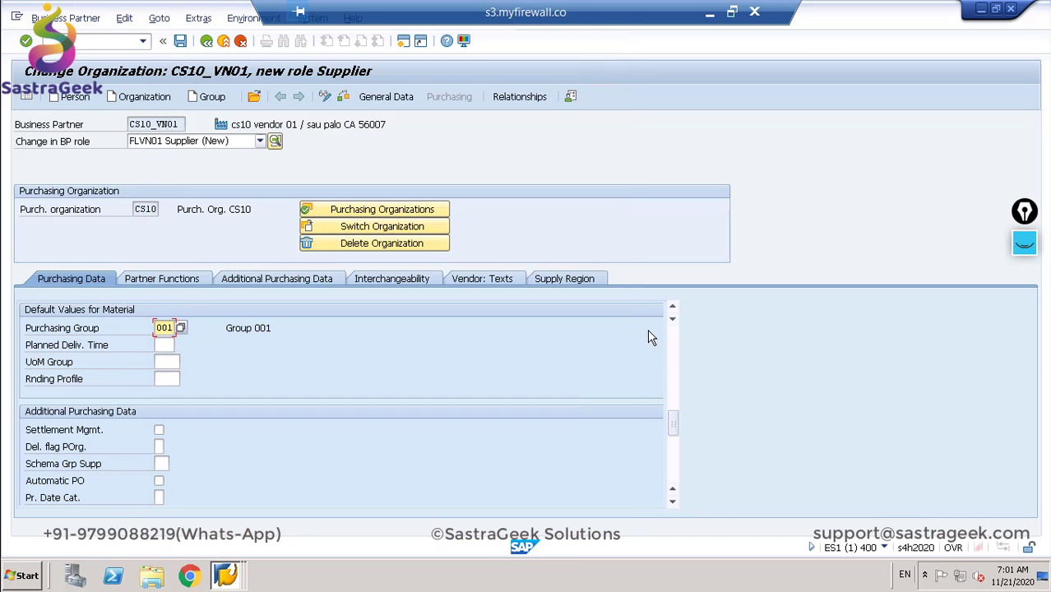
Step: Review the supplier's remaining purchasing data, partner functions and additional purchasing data
drag(672, 428, 666, 477)
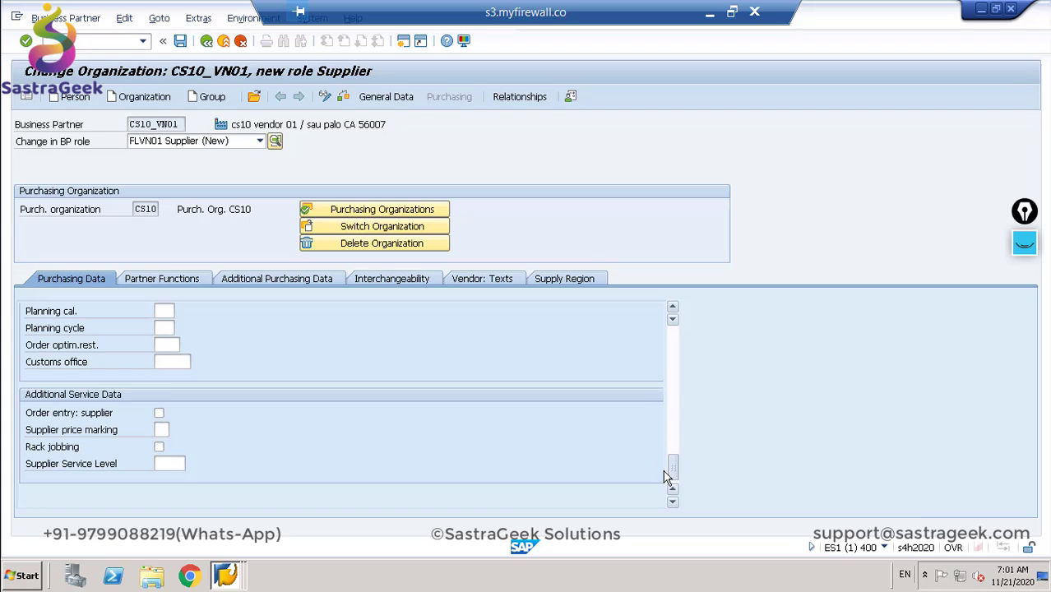
click(183, 281)
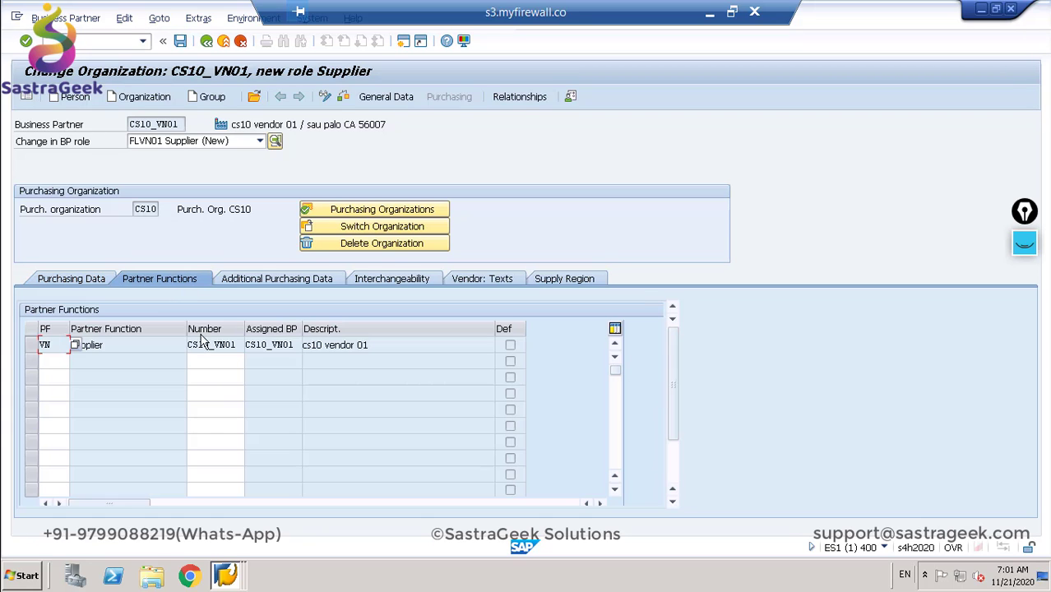
click(304, 280)
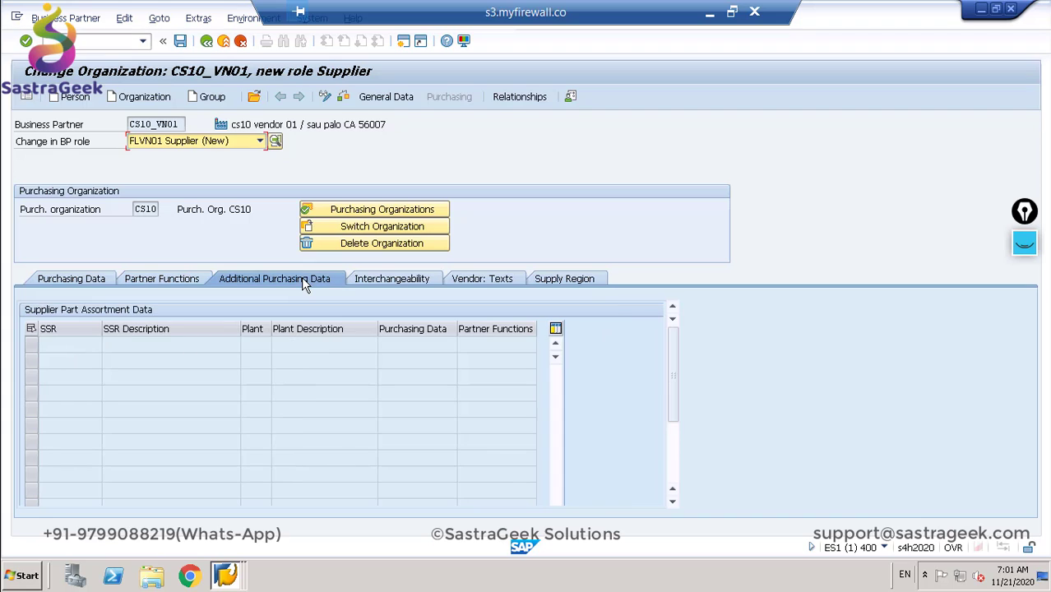
click(72, 278)
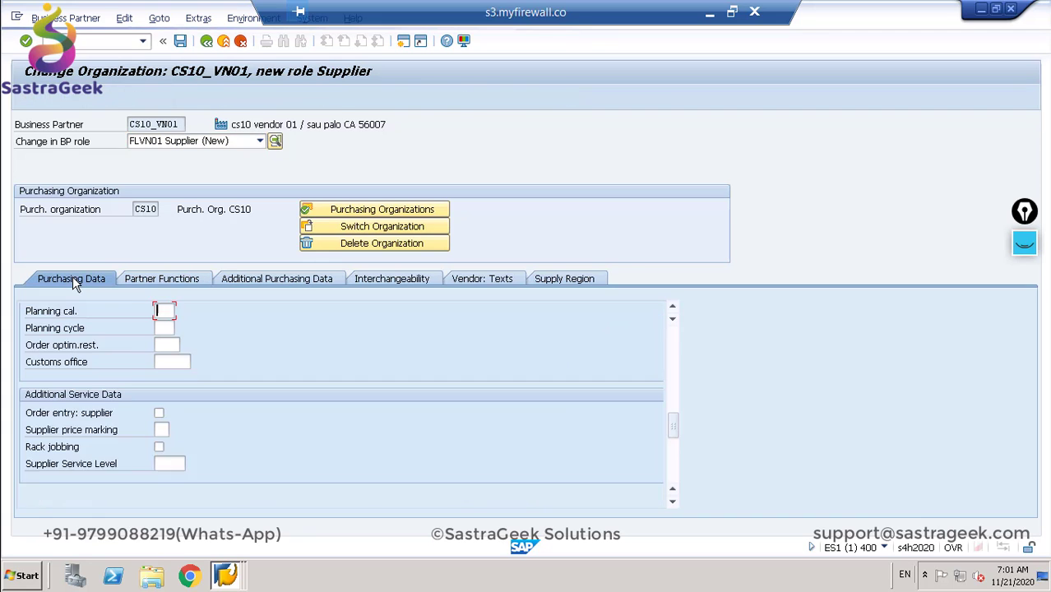
Step: Save the supplier business partner and open transaction ME21N for a new purchase order
click(180, 41)
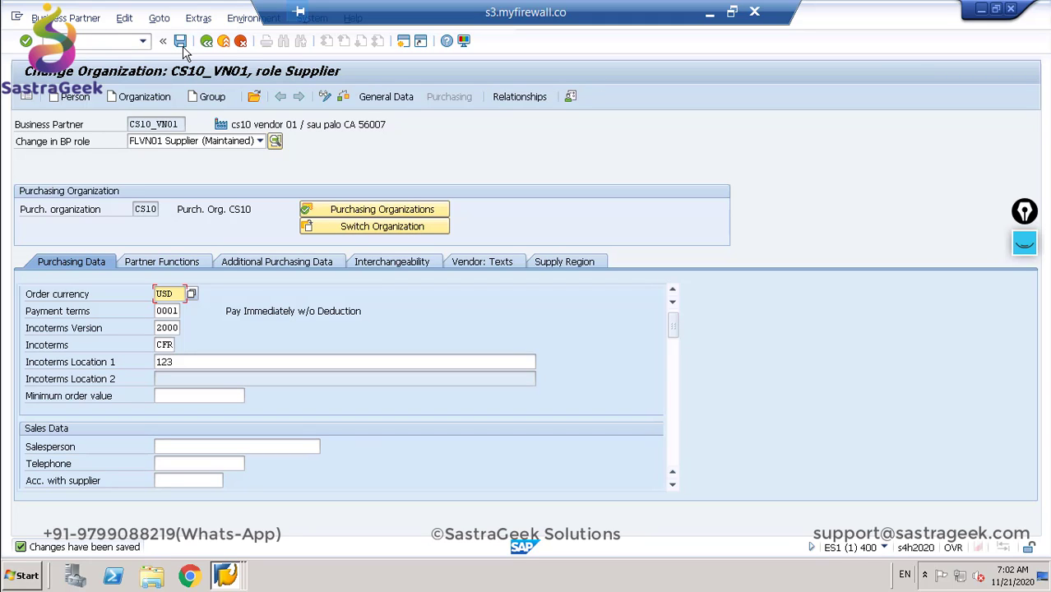
click(75, 42)
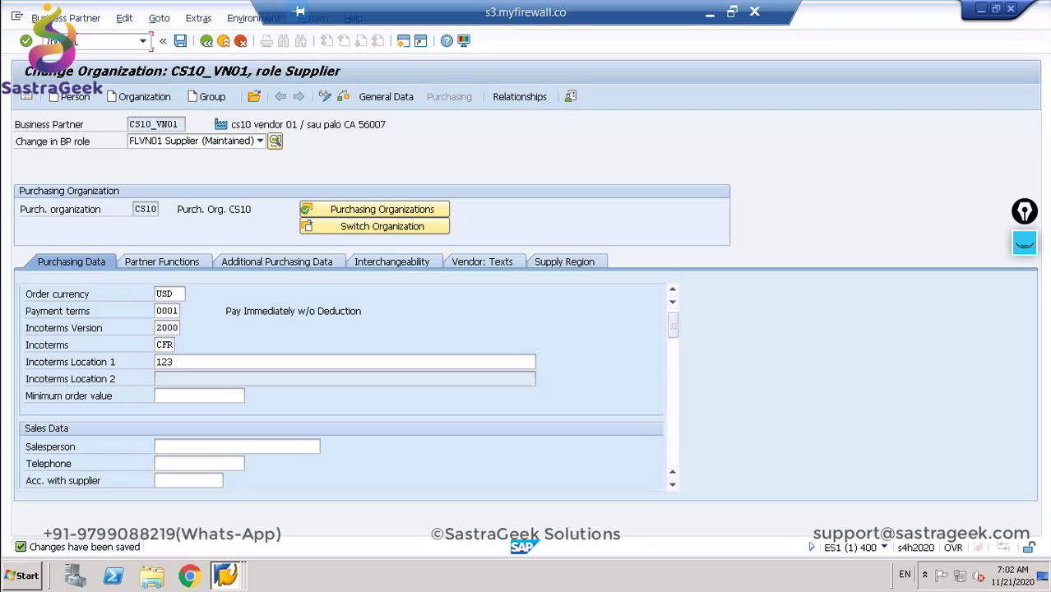
text(/nme21n)
key(Return)
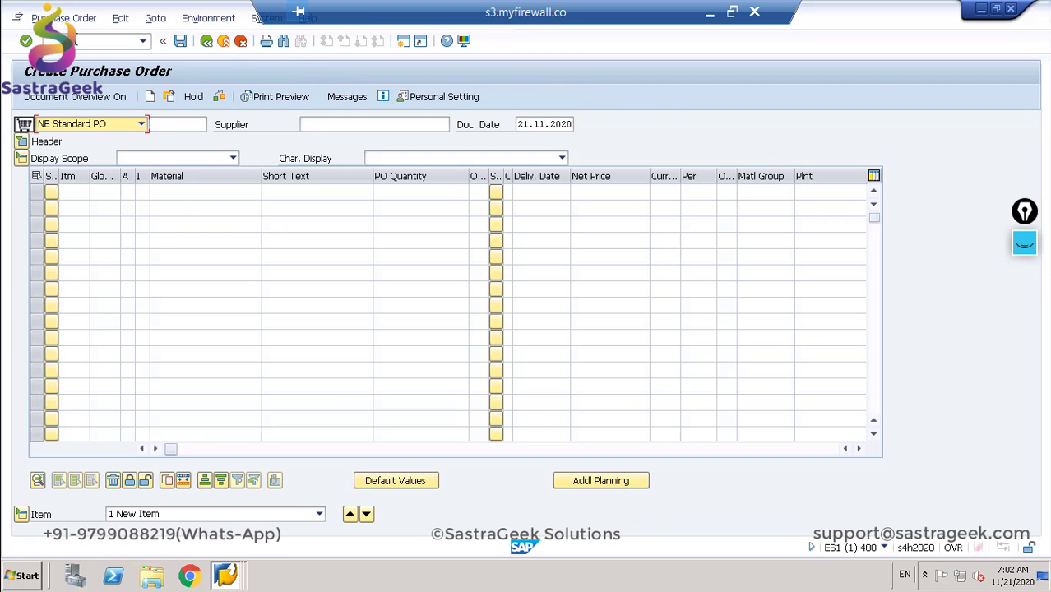
Step: Enter supplier CS10_VN01 in the purchase order with purchasing organization CS10, purchasing group 001 and company code CS10
click(305, 123)
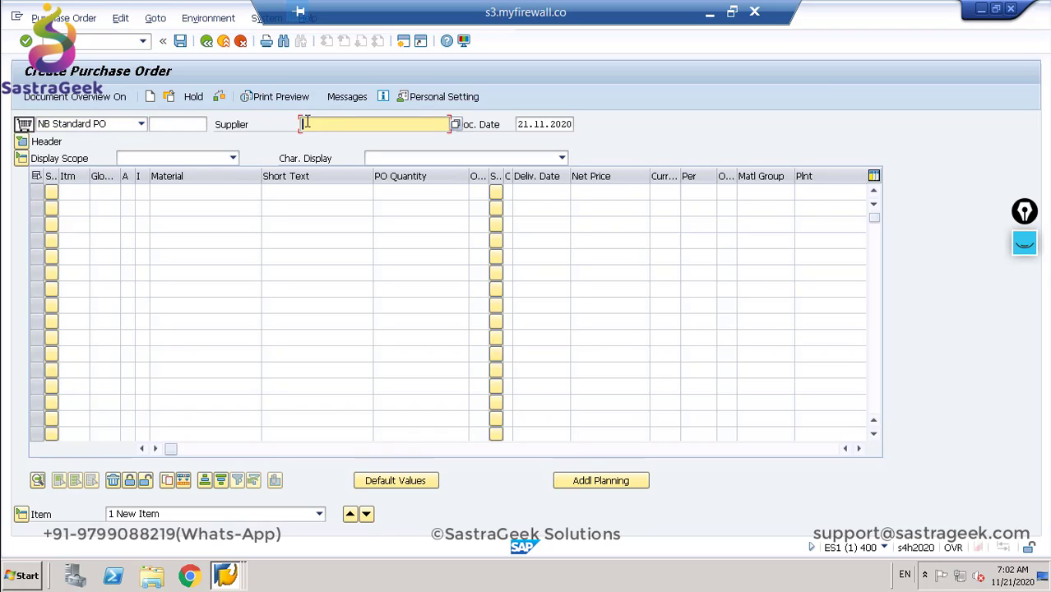
text(cs10_vn01)
key(Return)
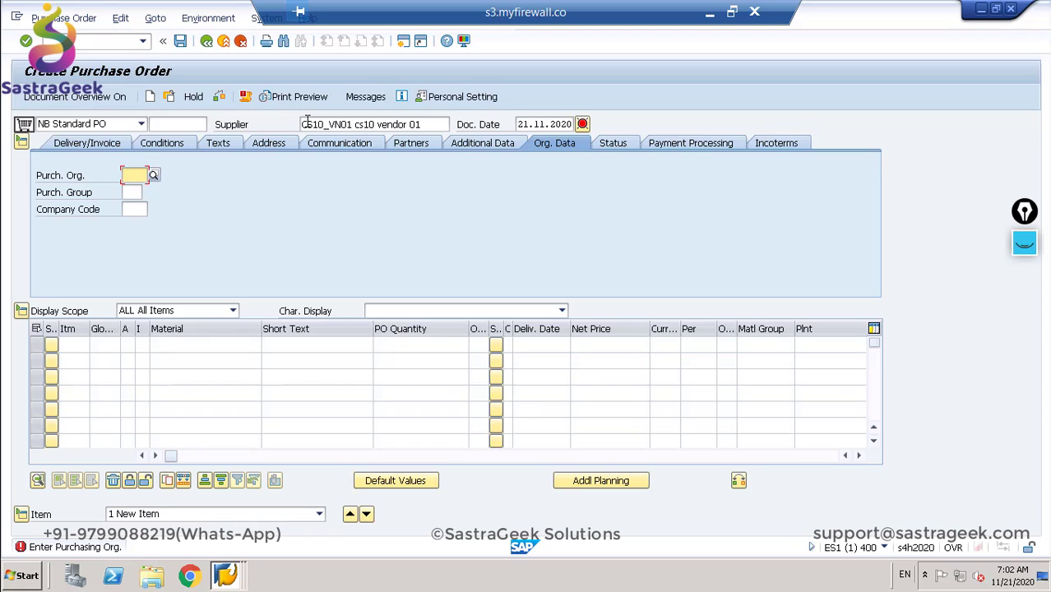
text(cs10)
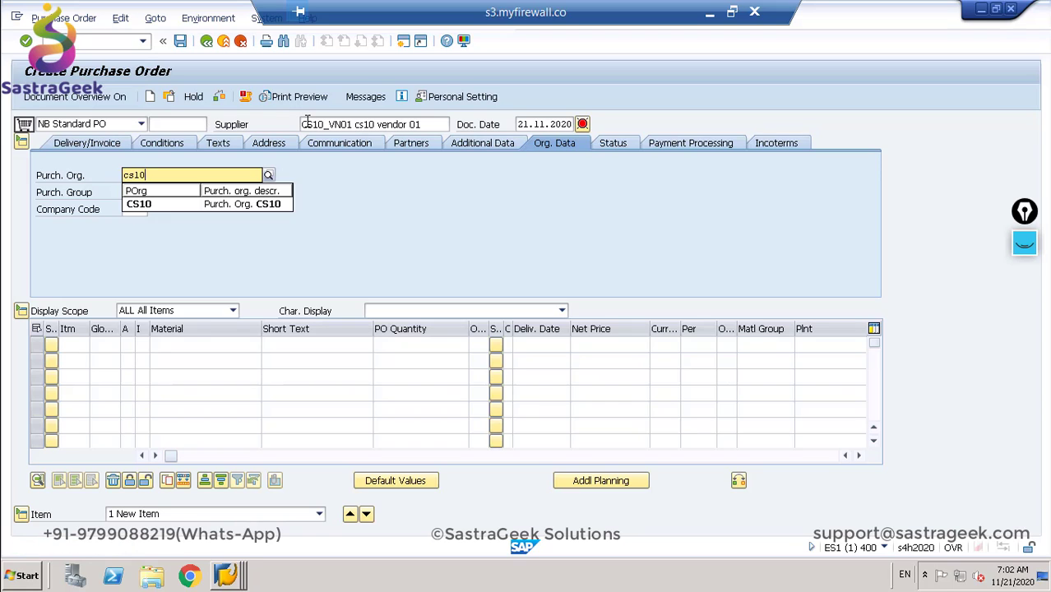
key(Tab)
text(001)
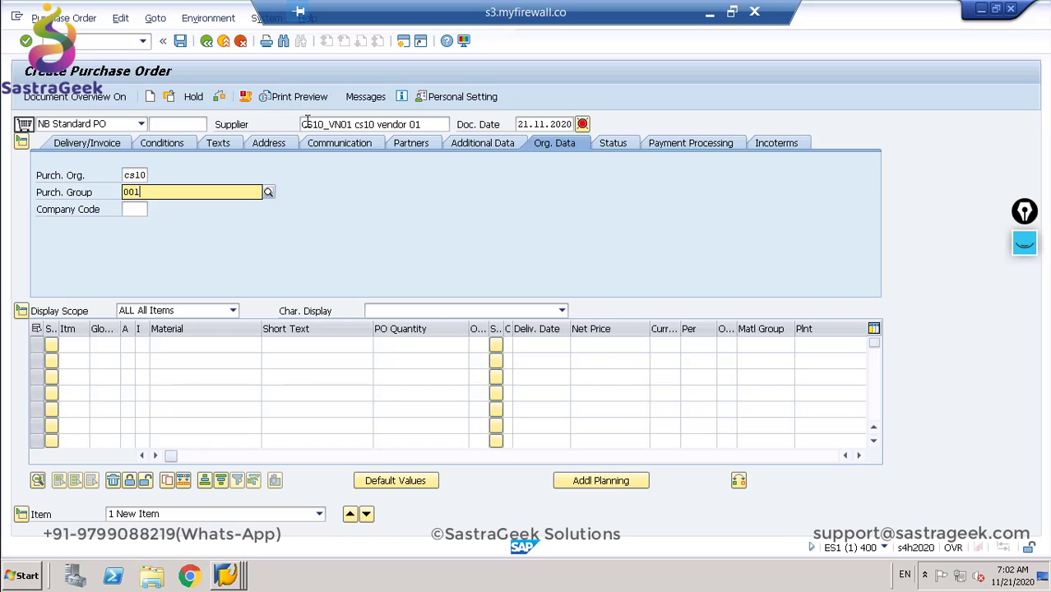
key(Tab)
text(cs10)
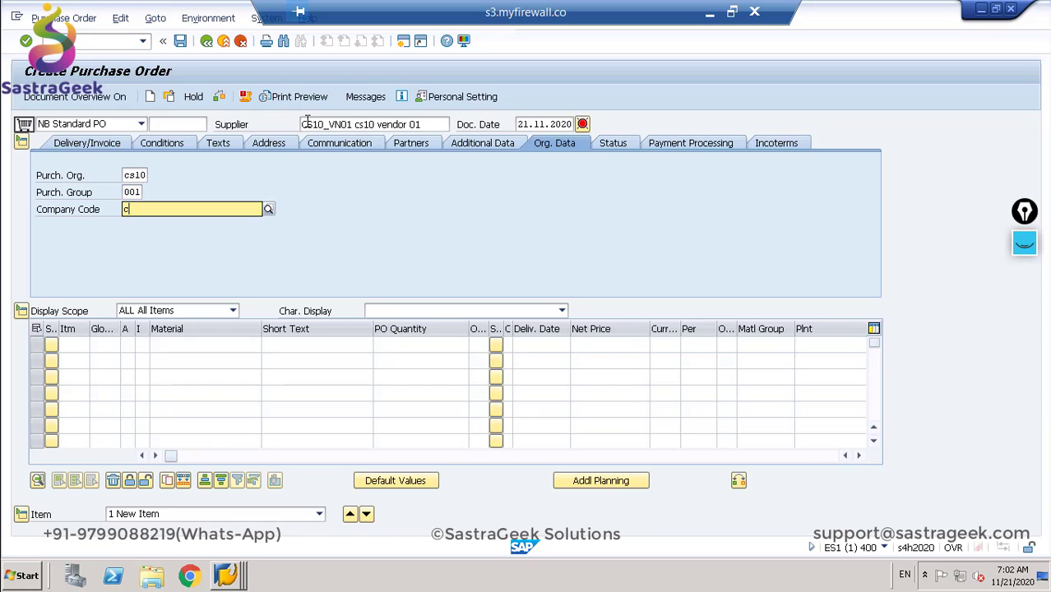
key(Return)
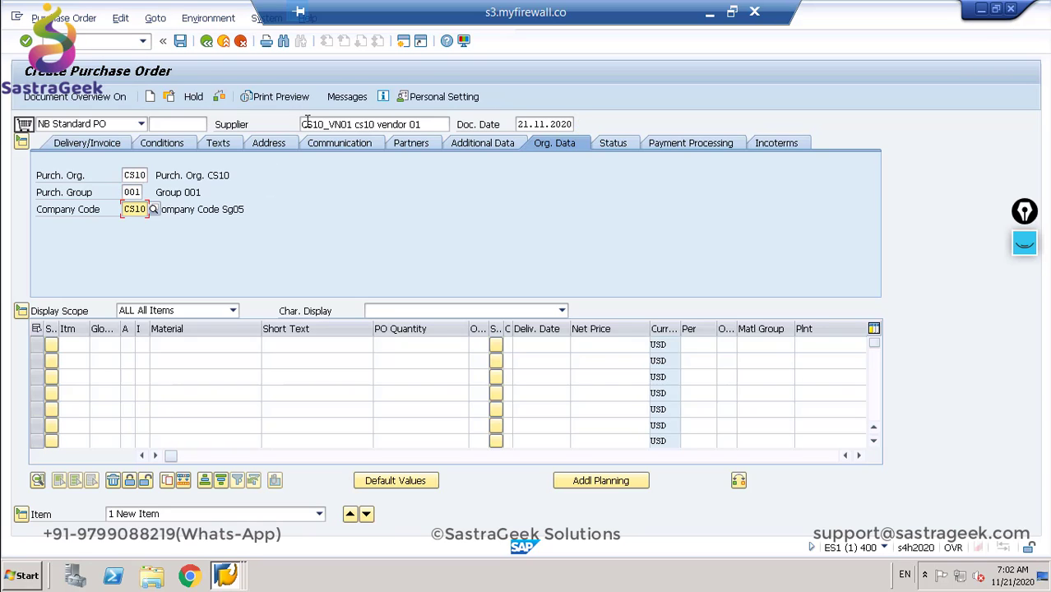
Step: Add material CS10_FINISH01 as the first purchase order item with a quantity of 10
click(173, 346)
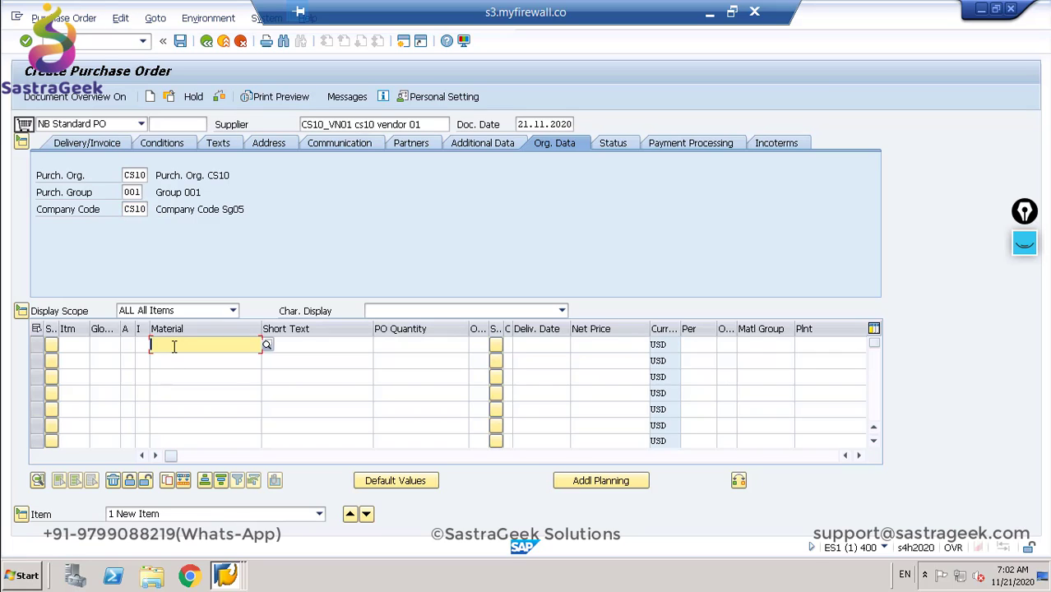
text(cs10)
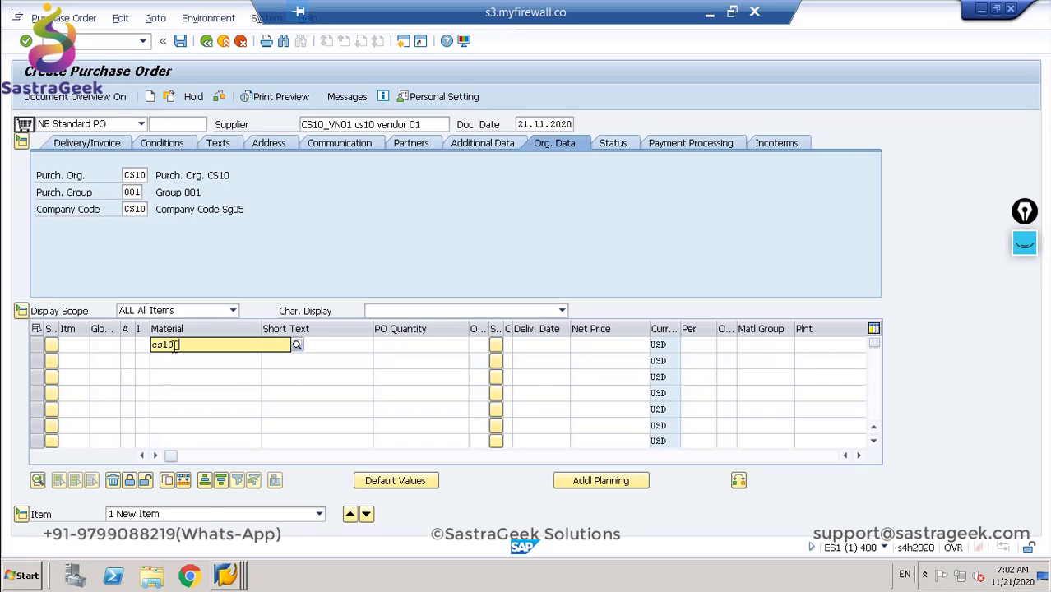
text(_finish)
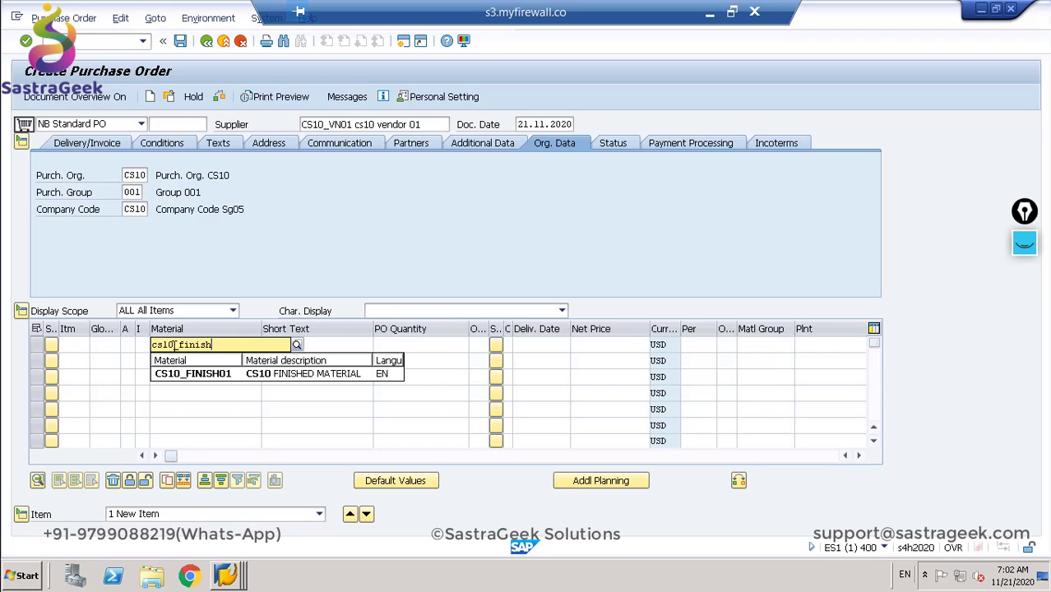
click(195, 373)
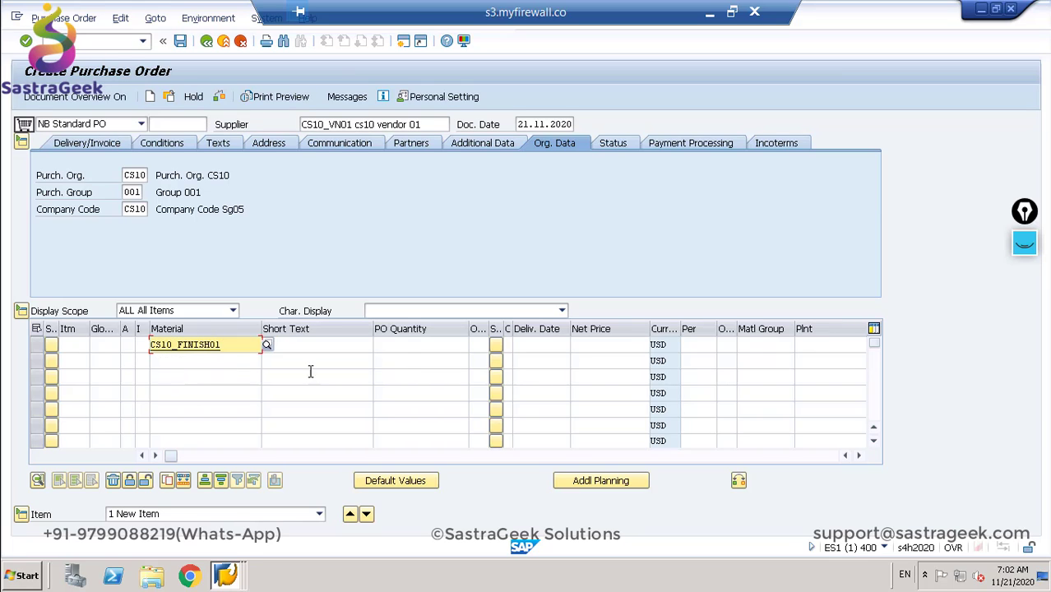
click(402, 348)
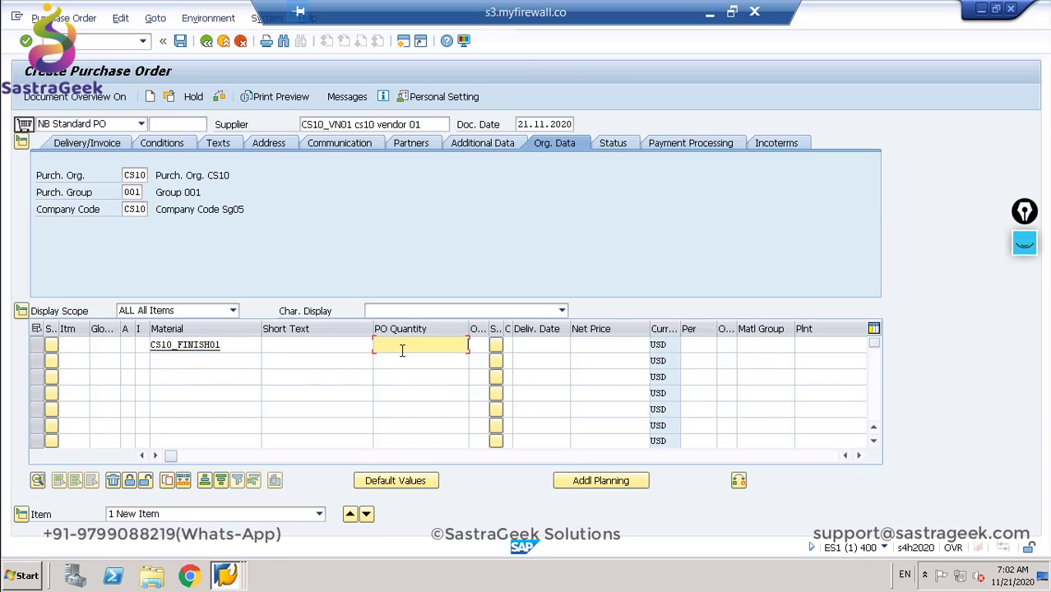
text(10)
key(Return)
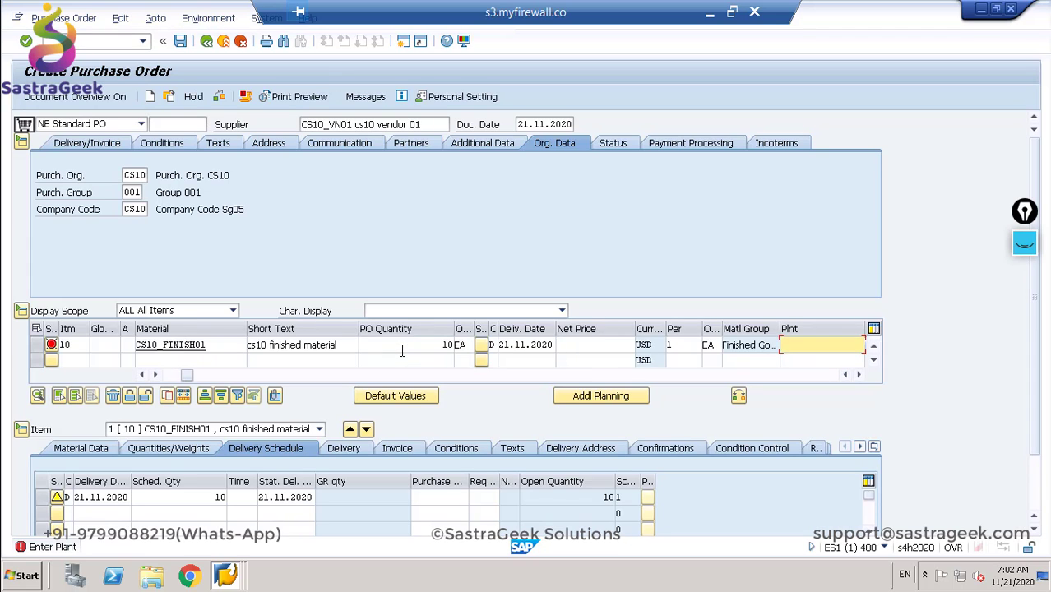
Step: Set the item's PO quantity to 5 and its plant to CS10
drag(419, 347, 479, 345)
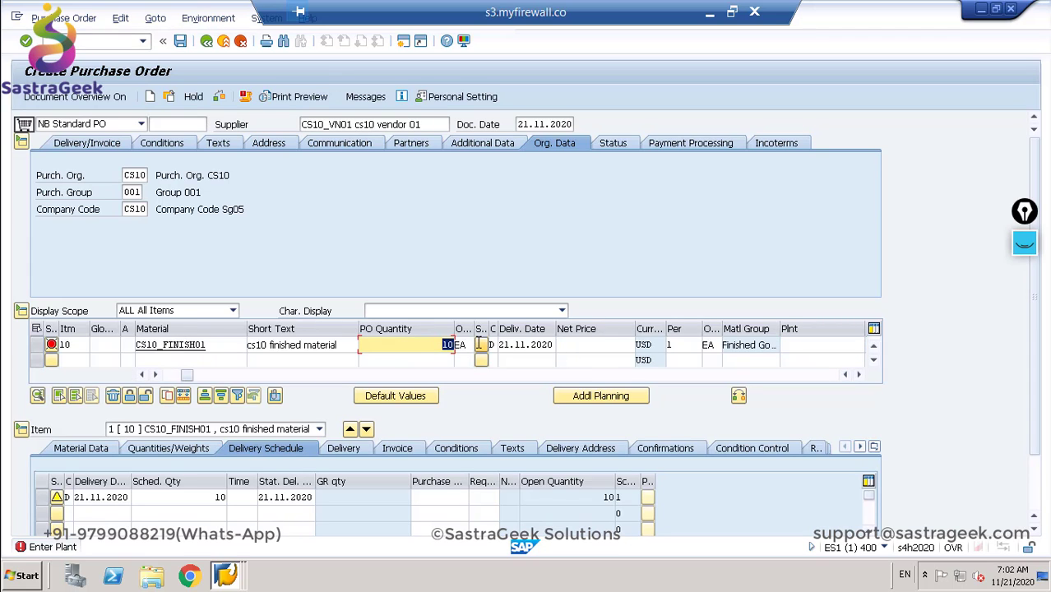
text(5)
key(Return)
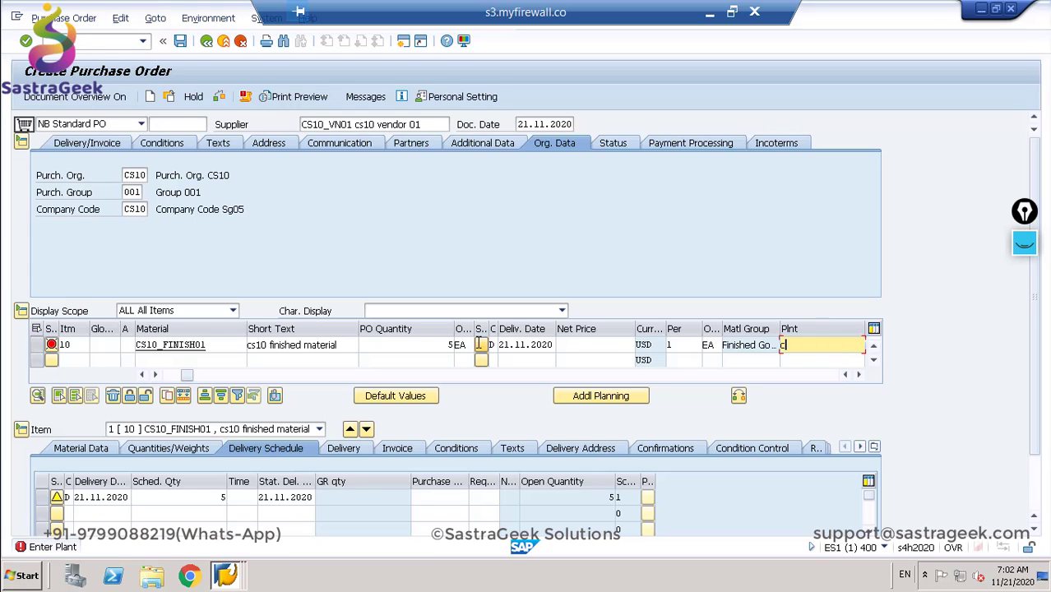
text(cs10)
key(Return)
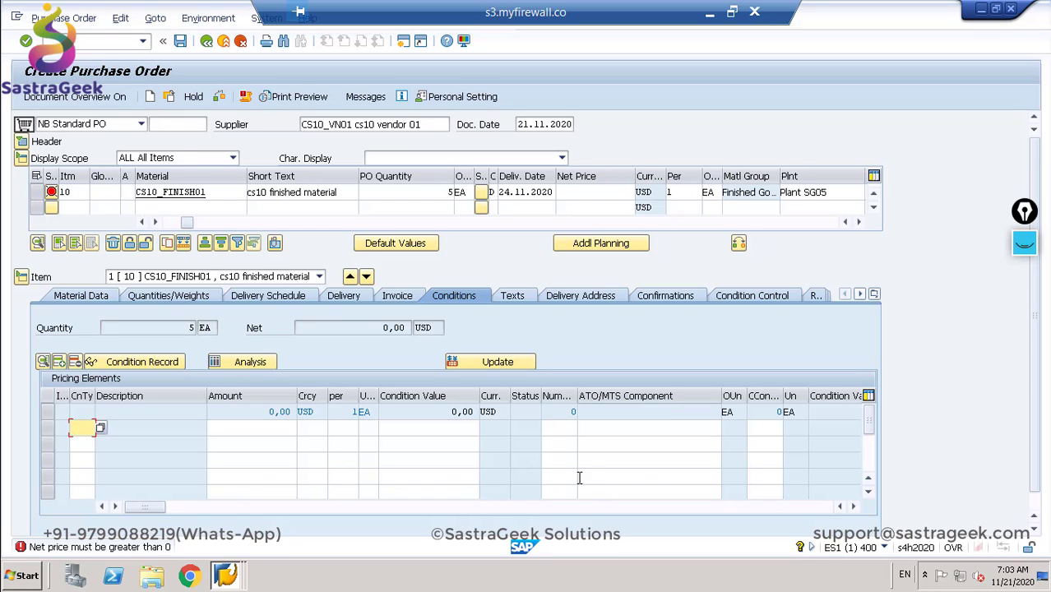
Step: Check the purchase order item's invoice data and pricing conditions
click(399, 295)
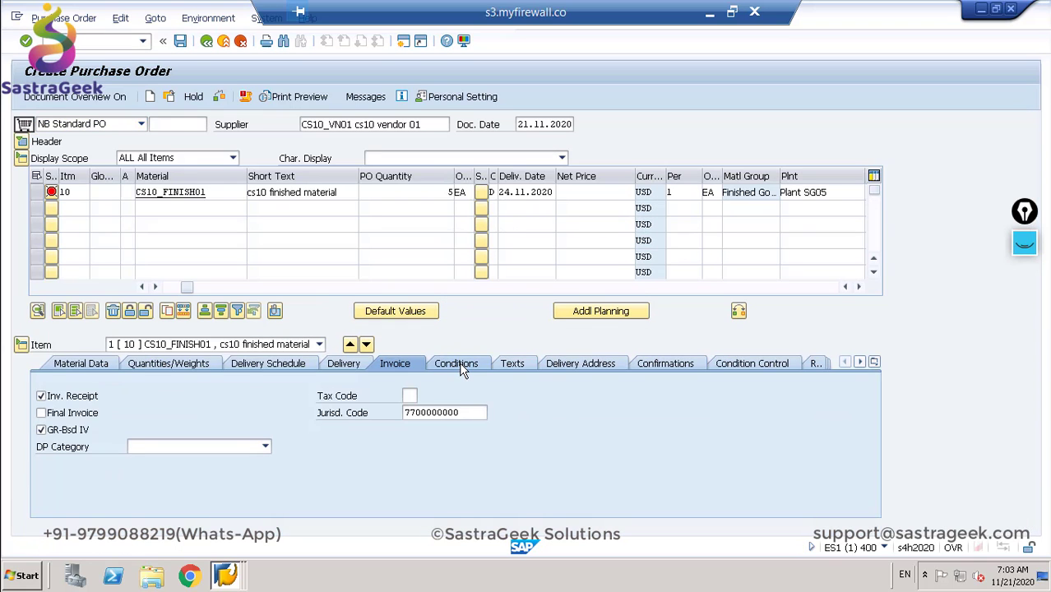
click(457, 364)
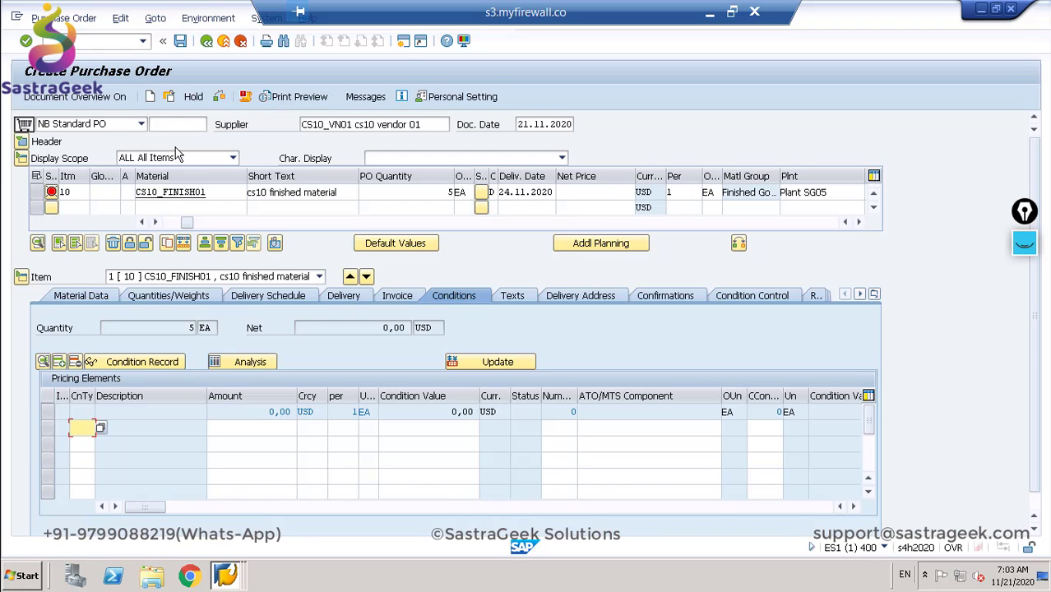
Step: Switch to the customizing session, return to the implementation guide structure and expand Materials Management
key(alt+Tab)
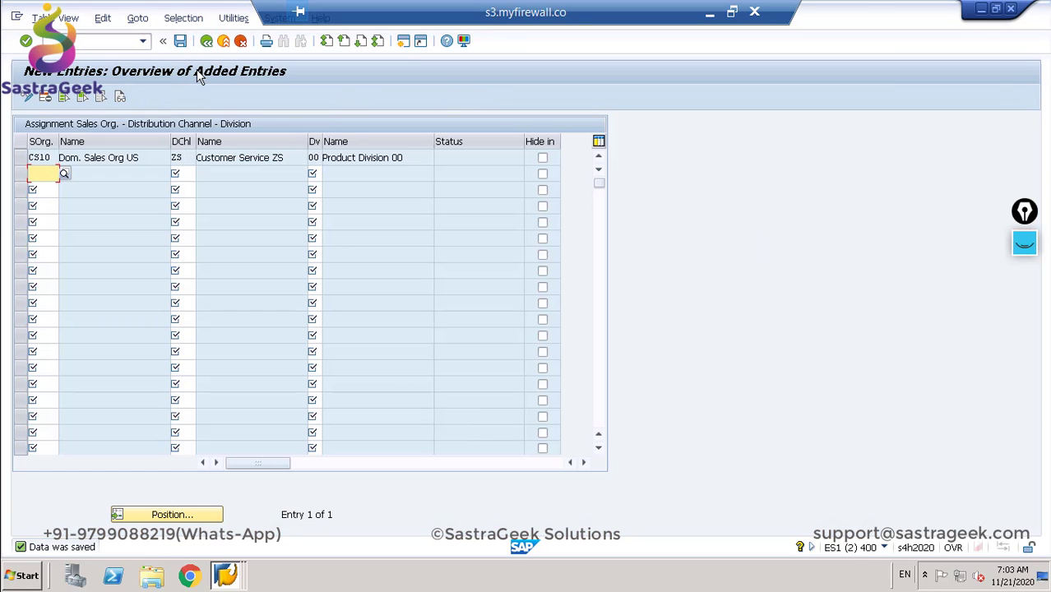
click(206, 43)
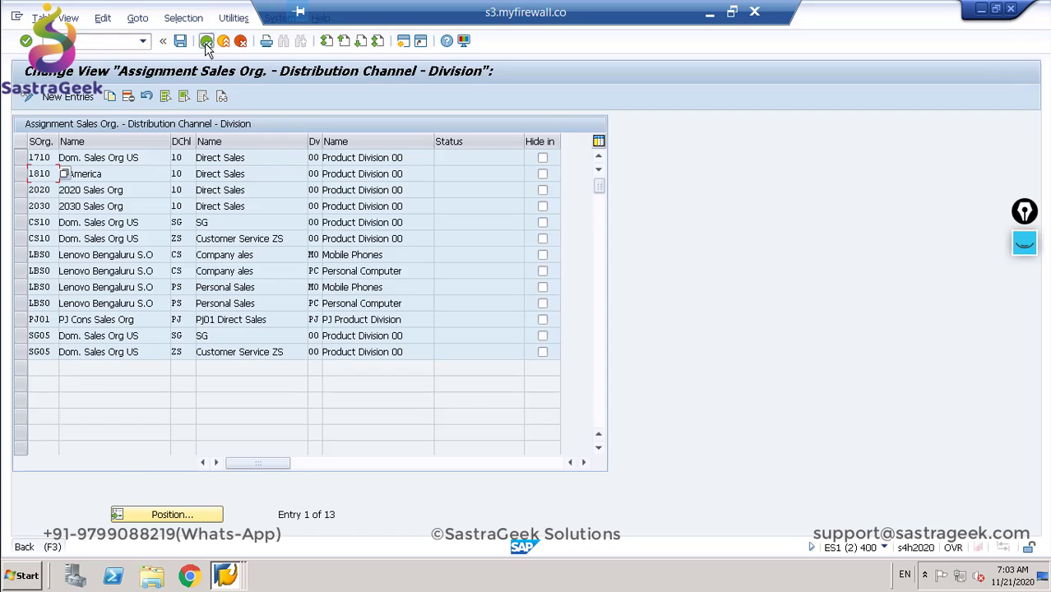
click(206, 42)
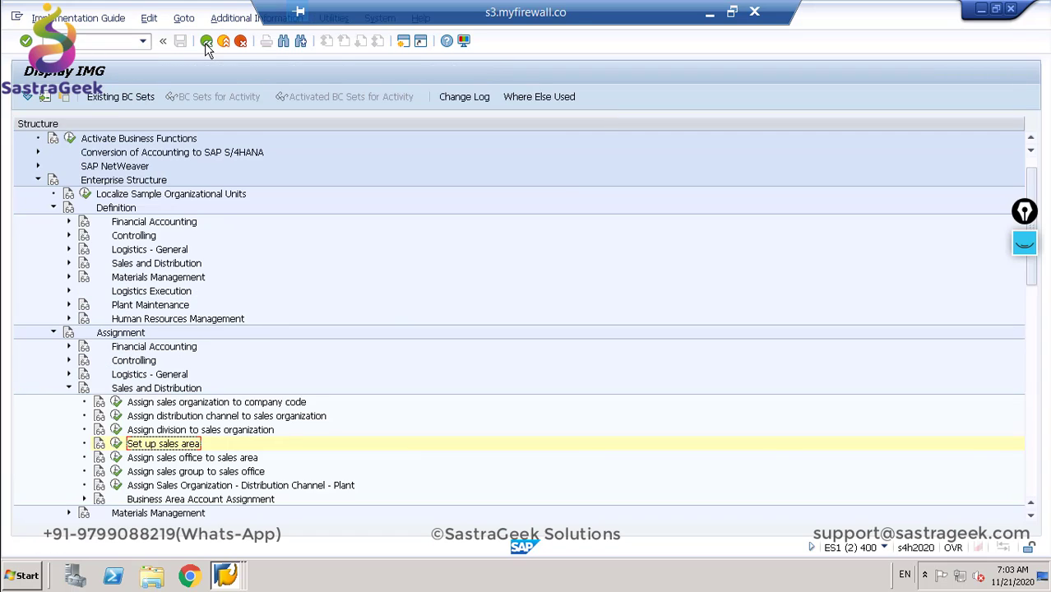
click(38, 181)
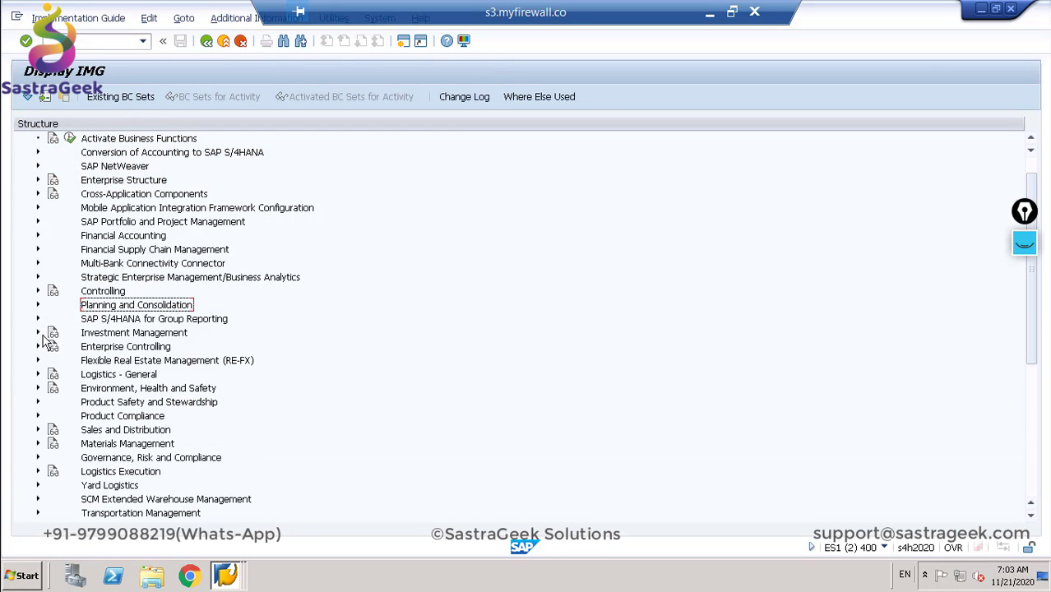
click(38, 444)
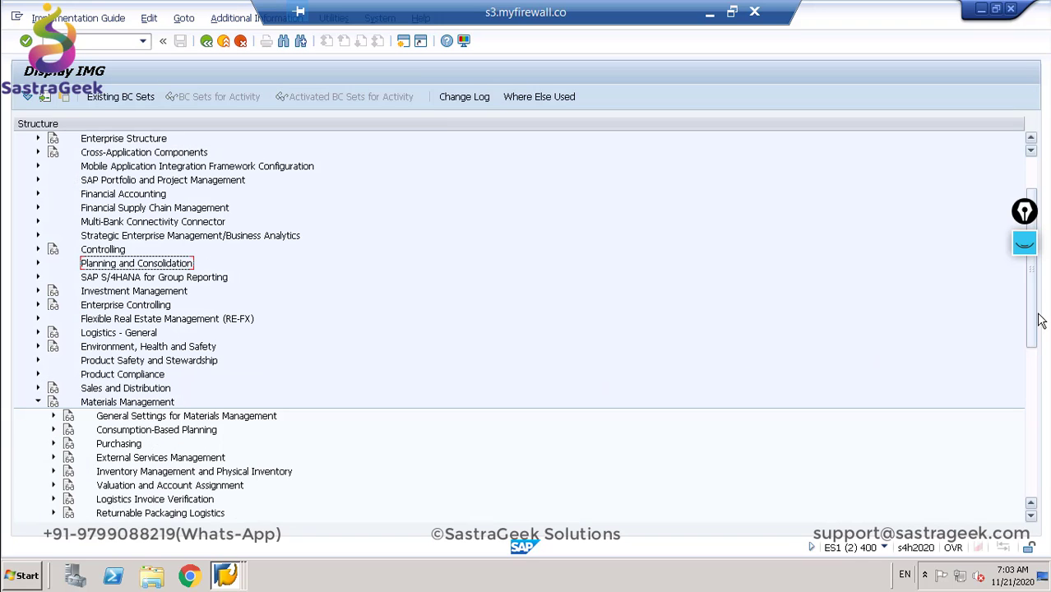
drag(1033, 321, 1031, 347)
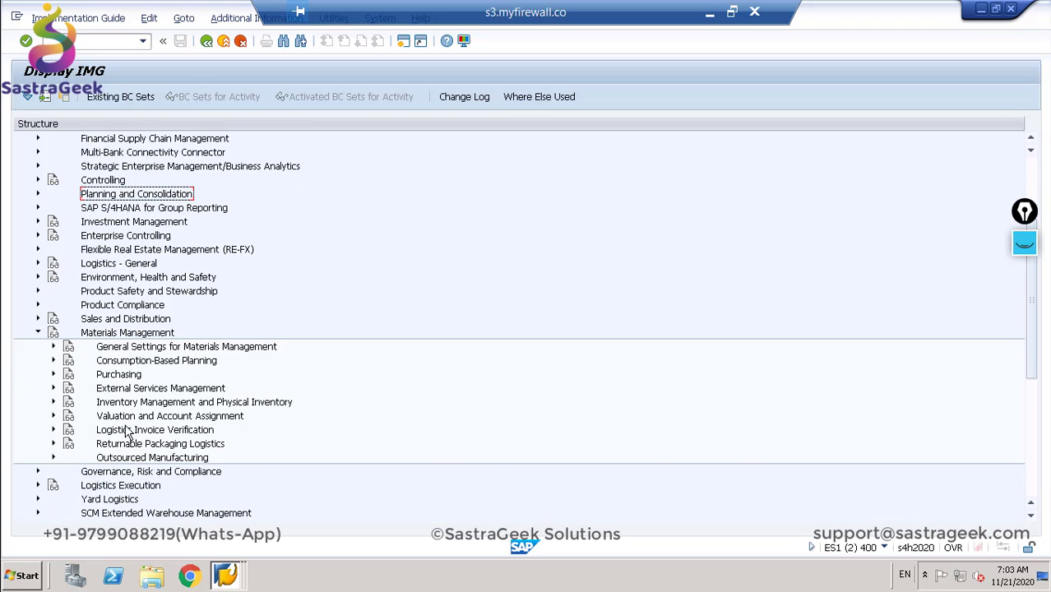
click(53, 416)
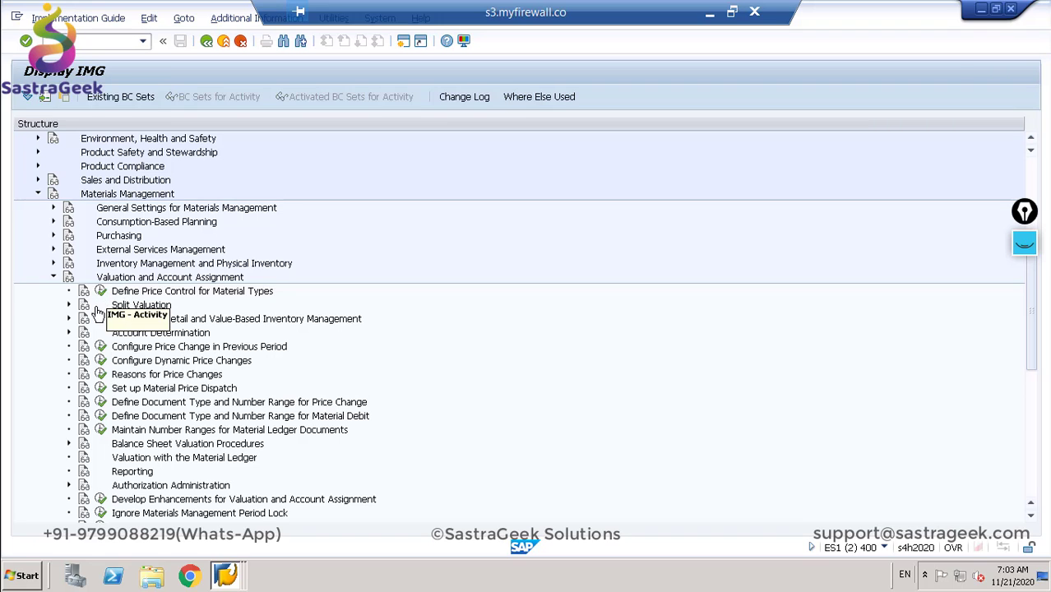
click(100, 293)
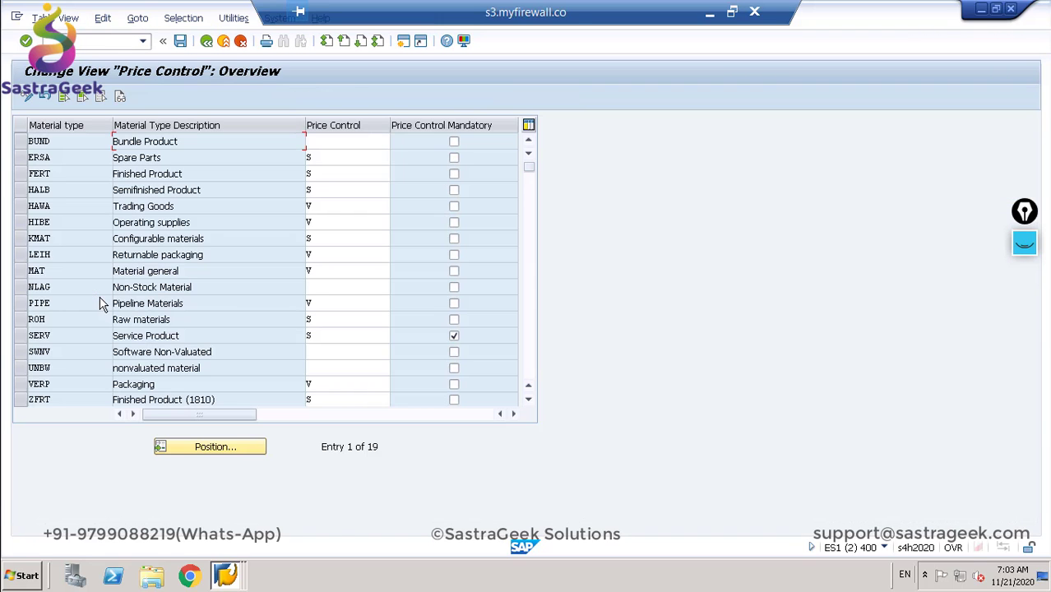
click(206, 40)
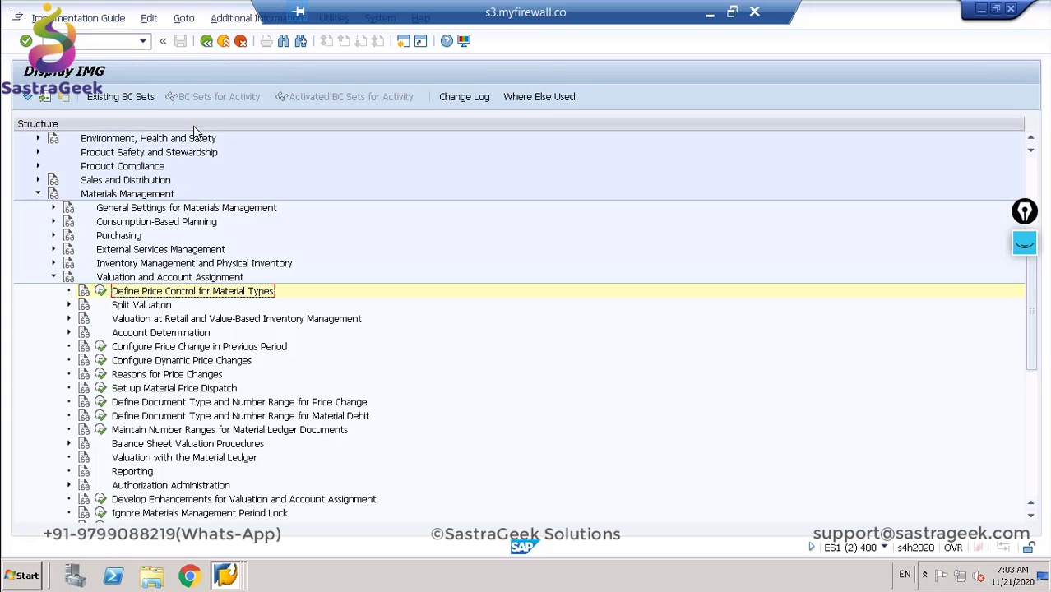
Step: Open the Define Schema Determination activity in the price determination process under the Purchasing conditions
double_click(124, 236)
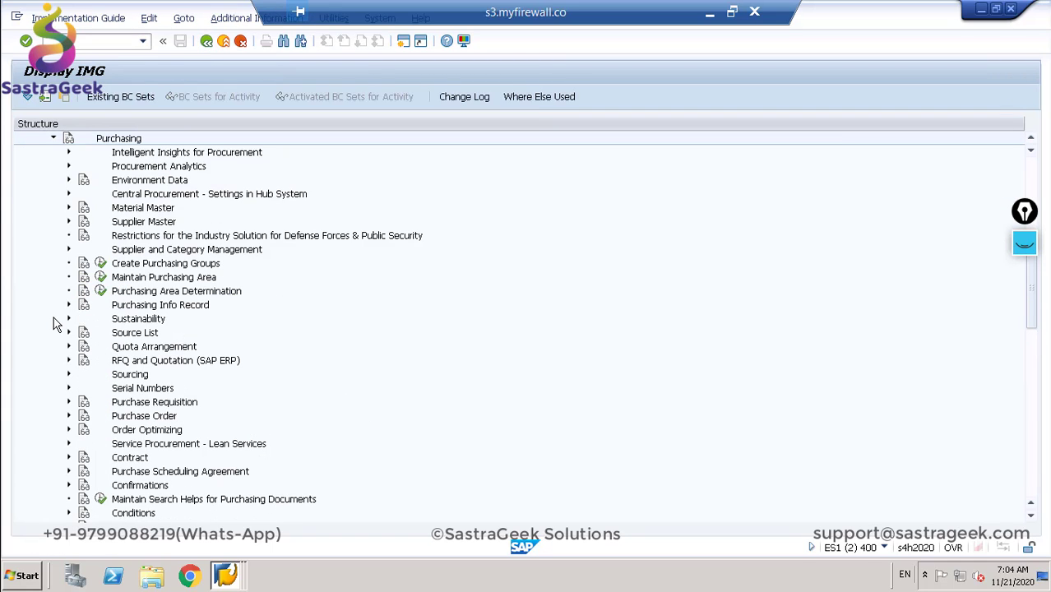
click(70, 513)
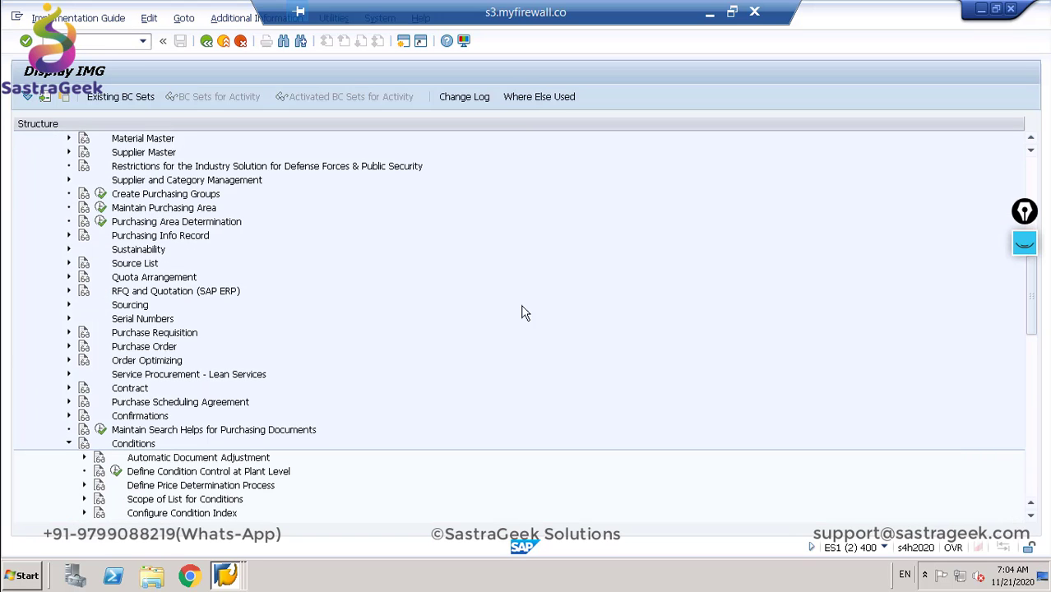
drag(1034, 312, 1033, 333)
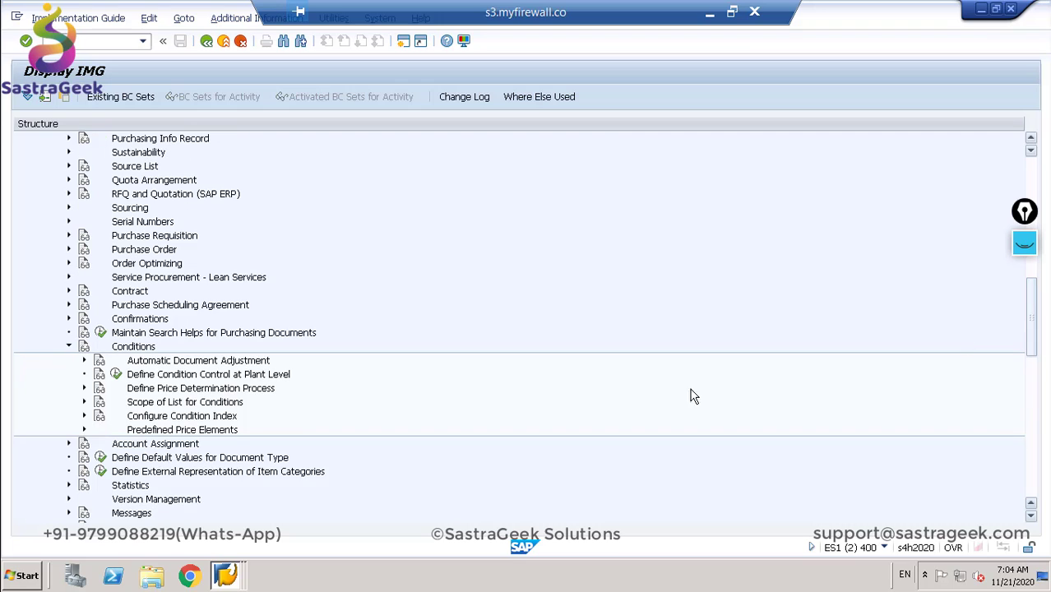
click(84, 388)
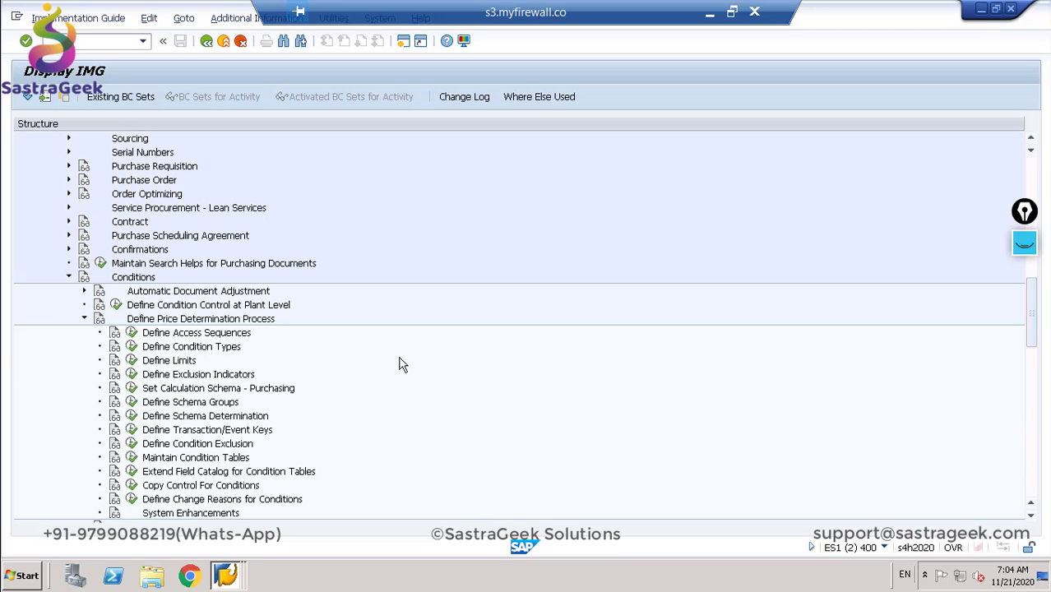
drag(1026, 297, 1033, 308)
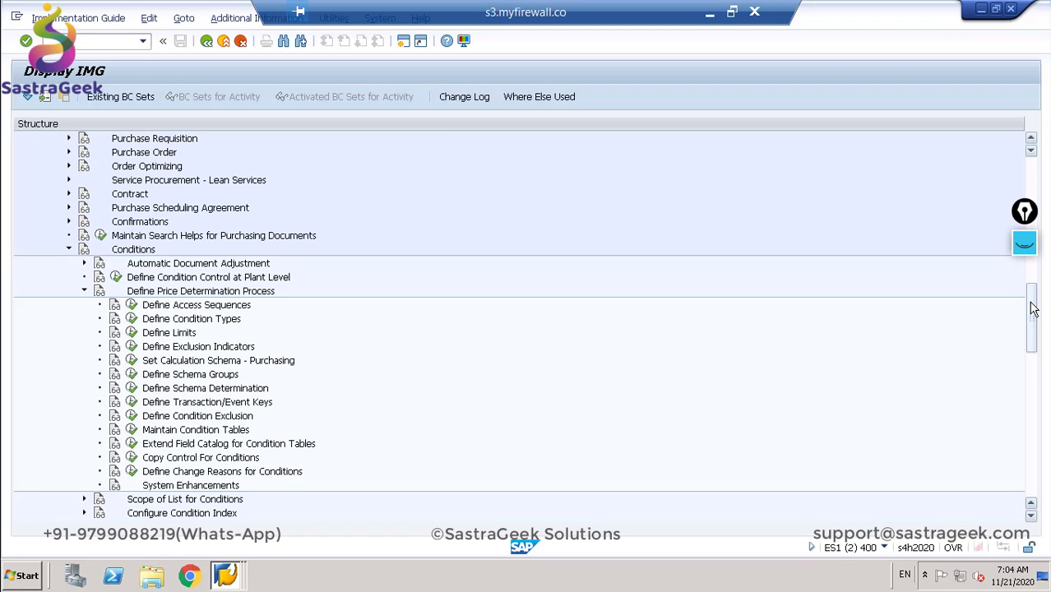
click(132, 387)
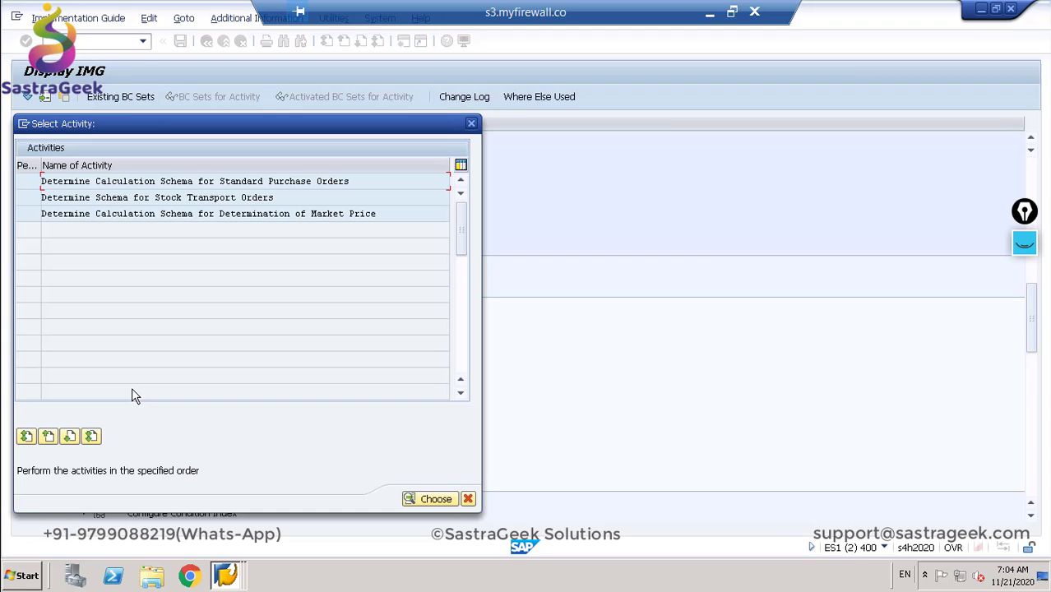
Step: Review the calculation schema determination entries for standard purchase orders, then return to the price determination activities
double_click(99, 182)
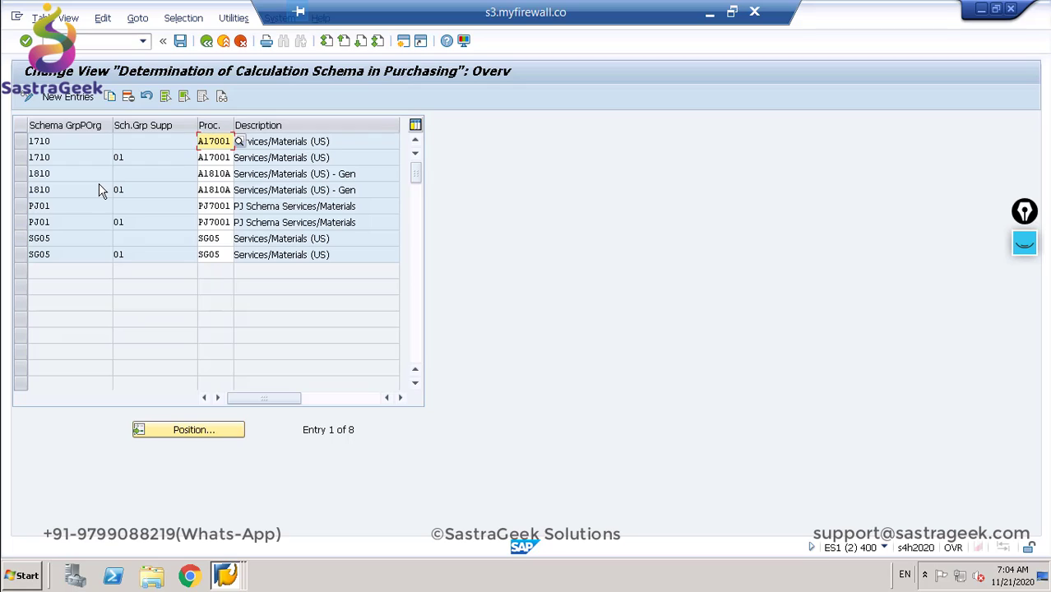
click(72, 142)
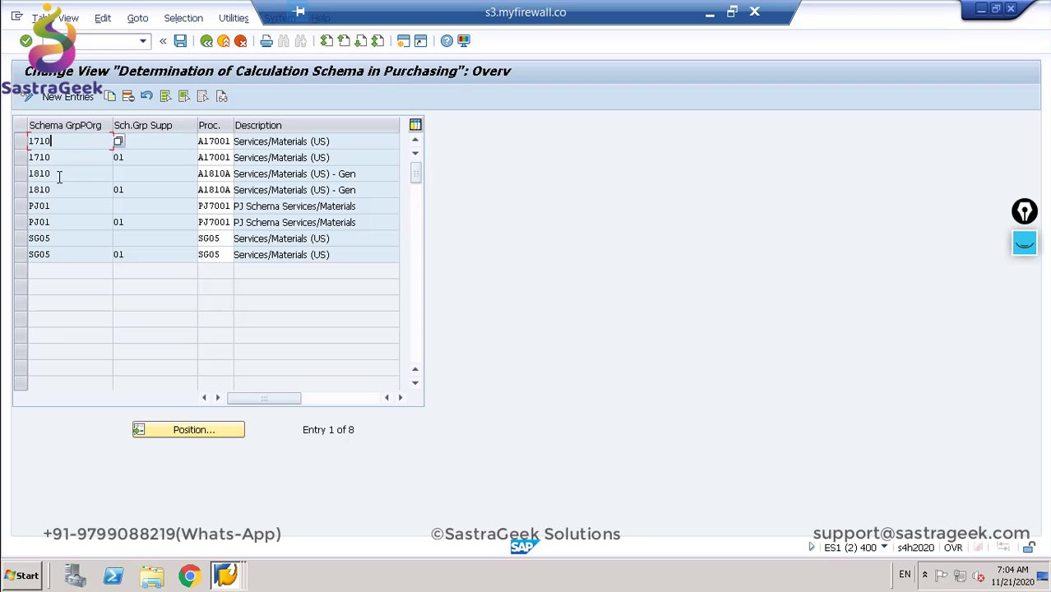
click(154, 164)
click(207, 42)
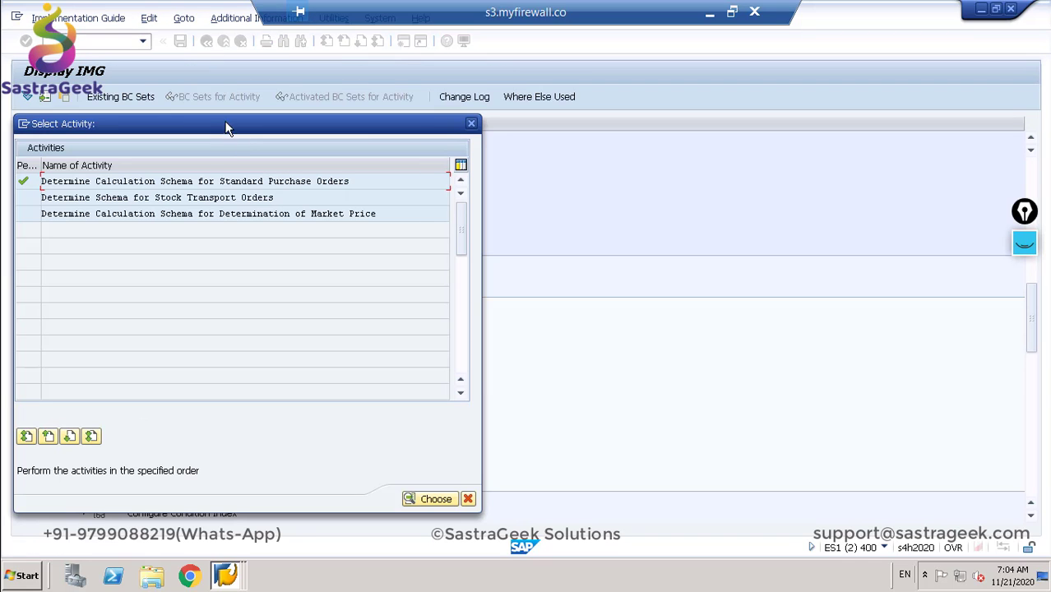
click(472, 125)
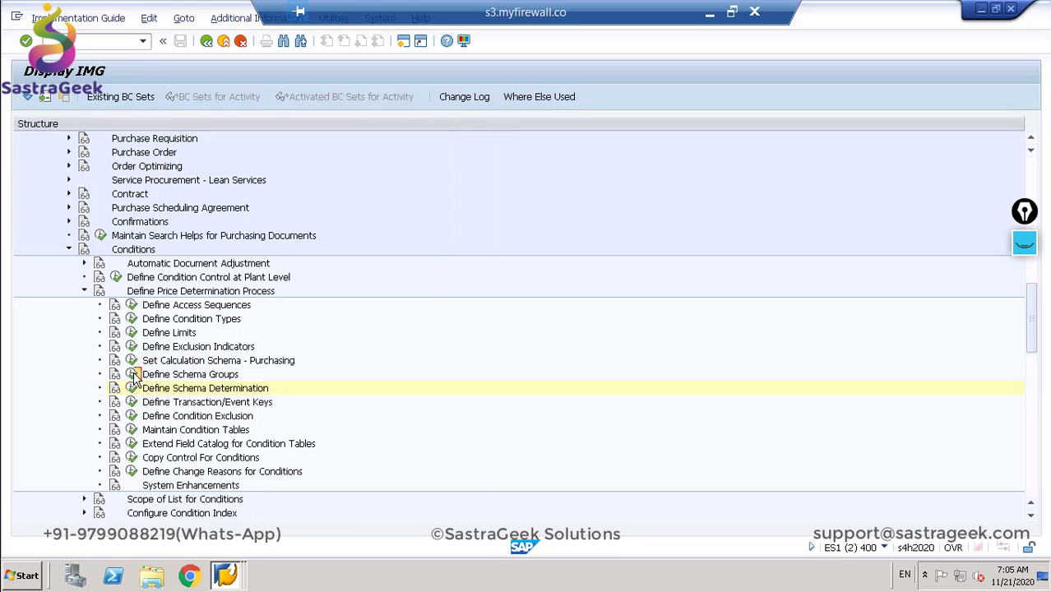
Step: Review the defined schema groups for purchasing organizations and their assignments to the purchasing organizations
click(132, 375)
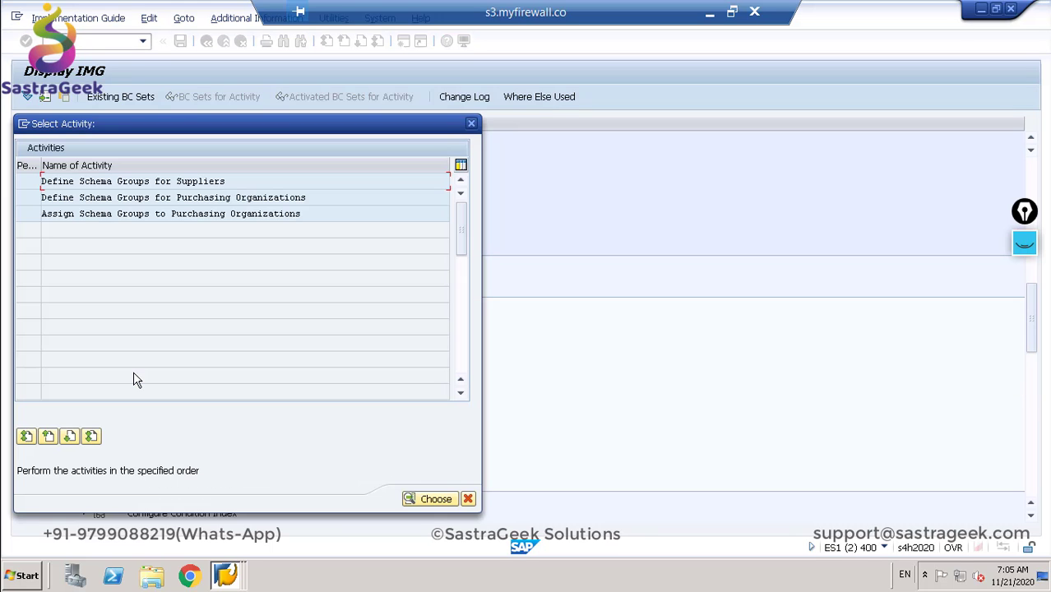
double_click(114, 199)
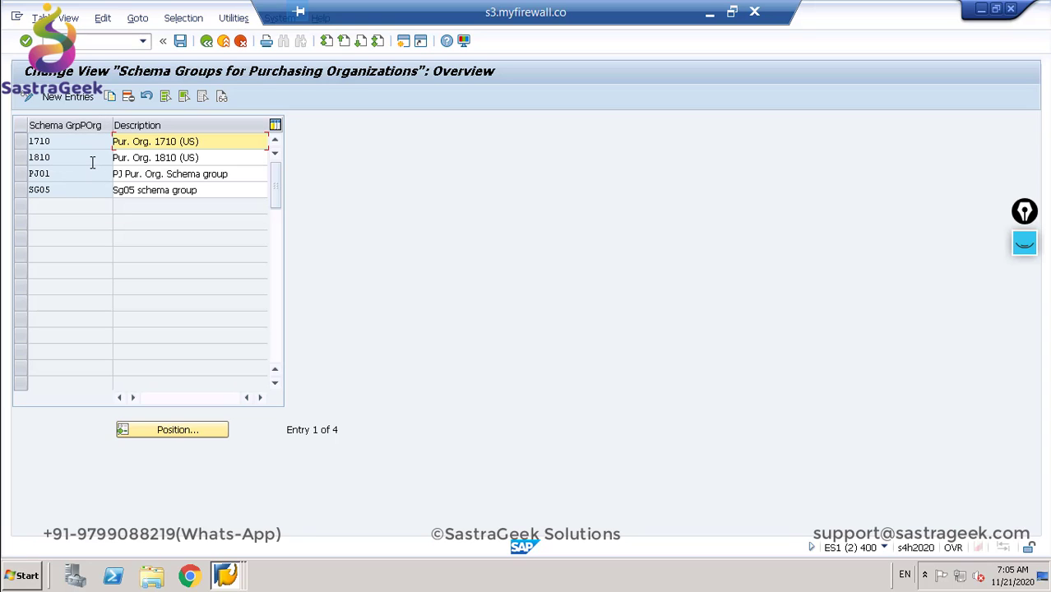
click(206, 40)
double_click(104, 216)
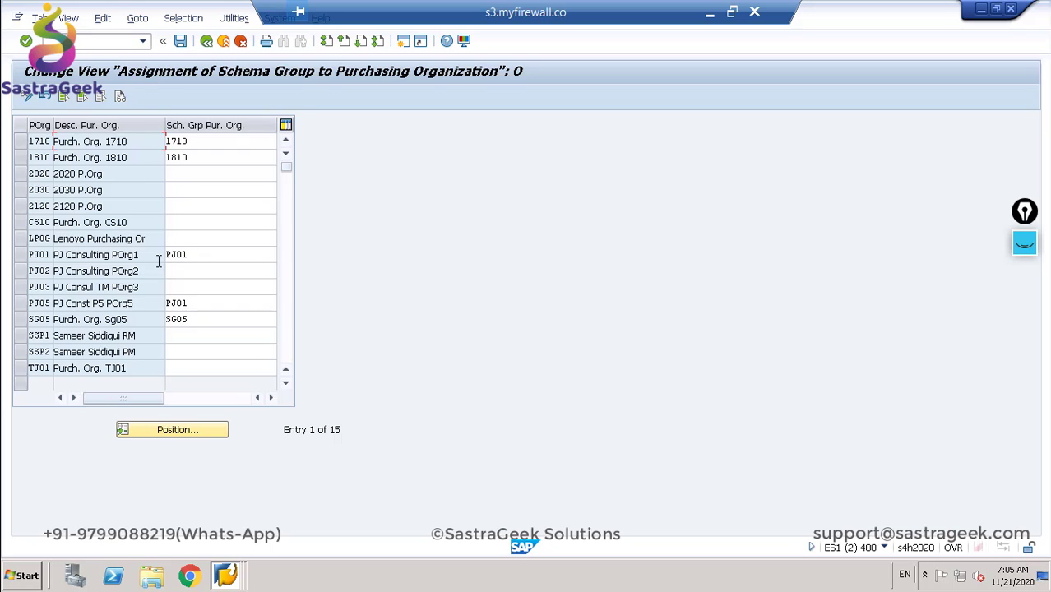
click(207, 40)
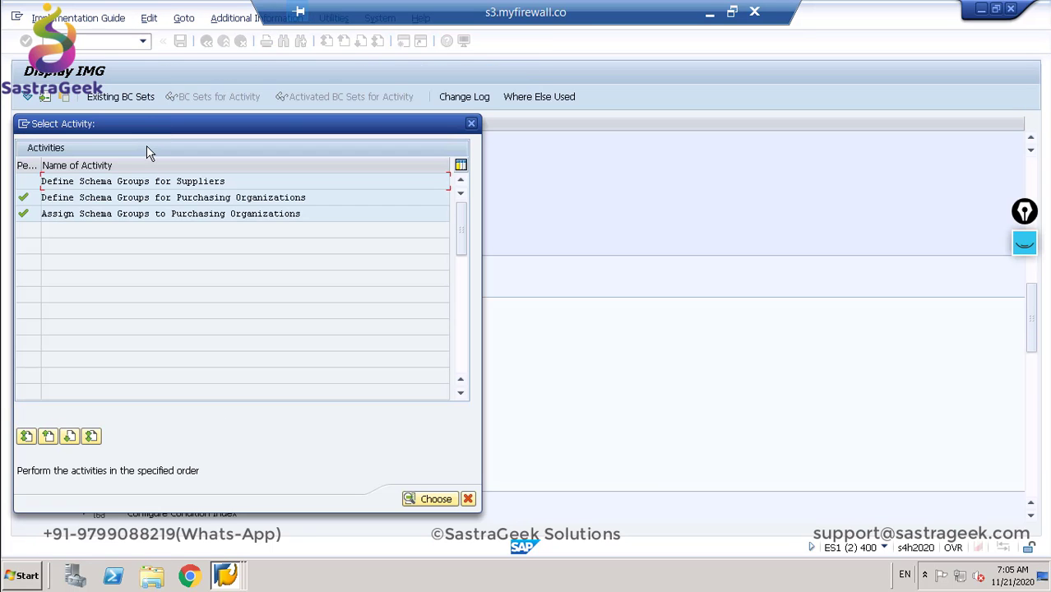
Step: Create the purchasing organization schema group CS10 with the description "CS10 Schema group" and save it to the CS10 customizing request
double_click(81, 199)
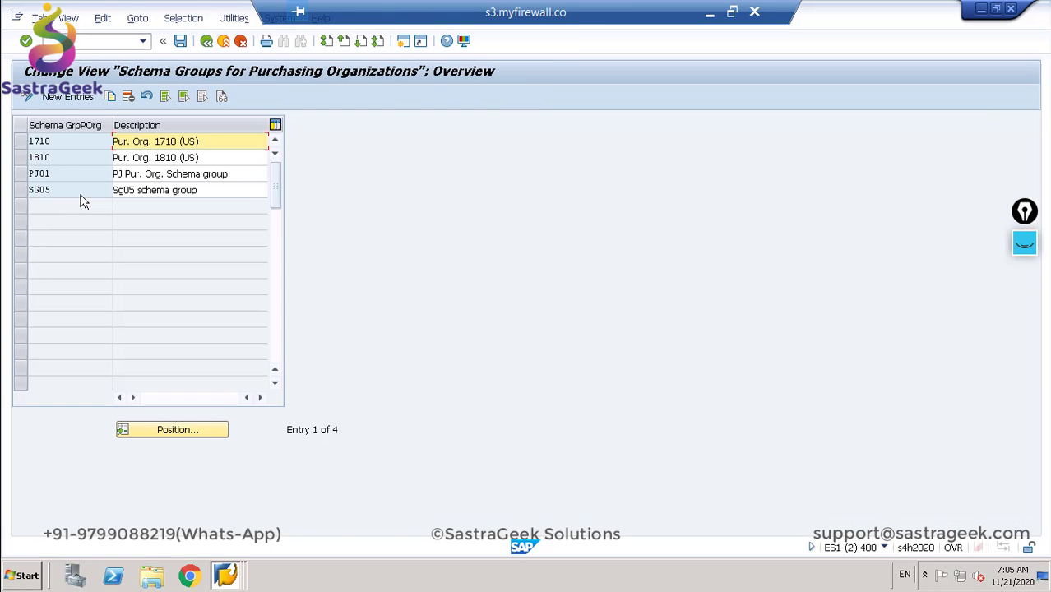
click(68, 99)
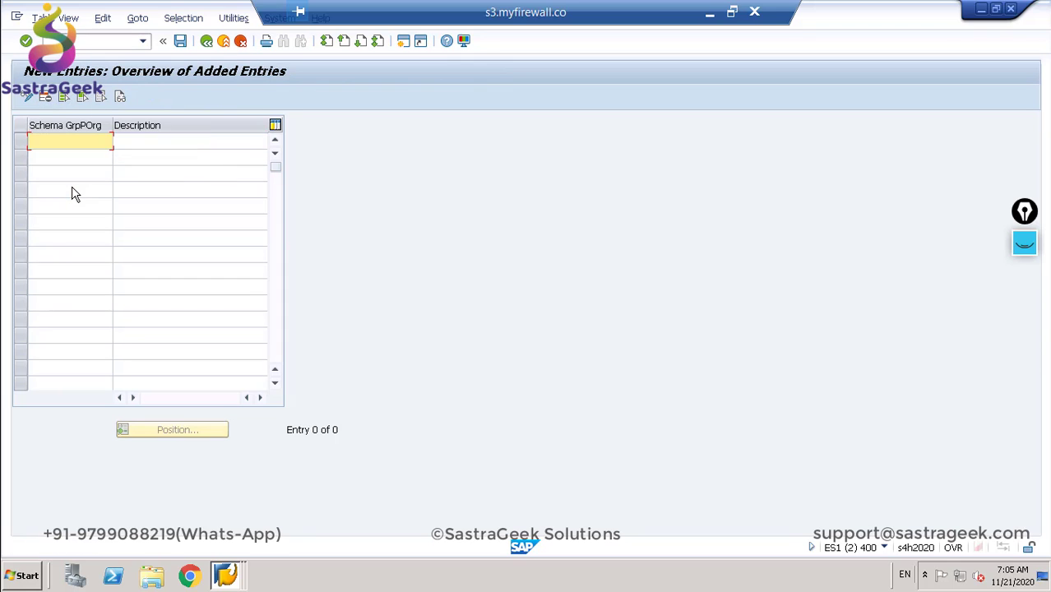
text(cs10)
key(Tab)
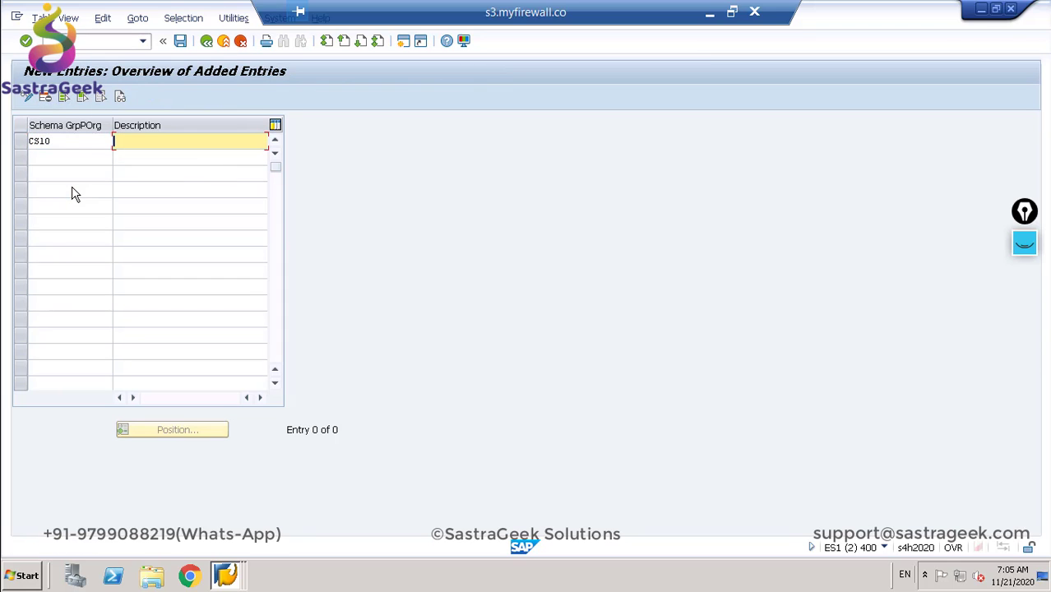
text(CS10 Schema group)
key(Return)
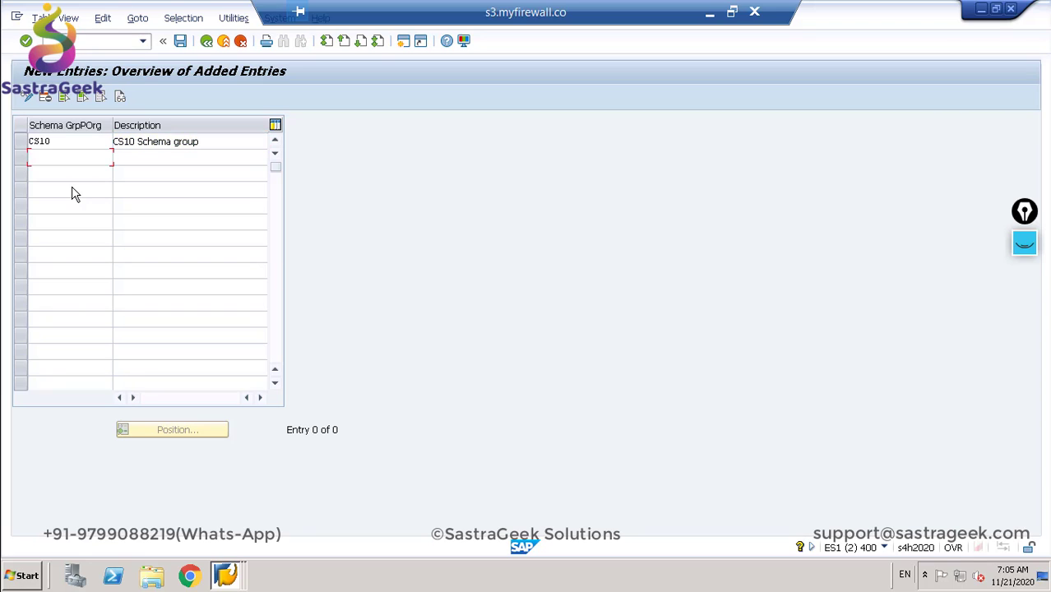
click(23, 142)
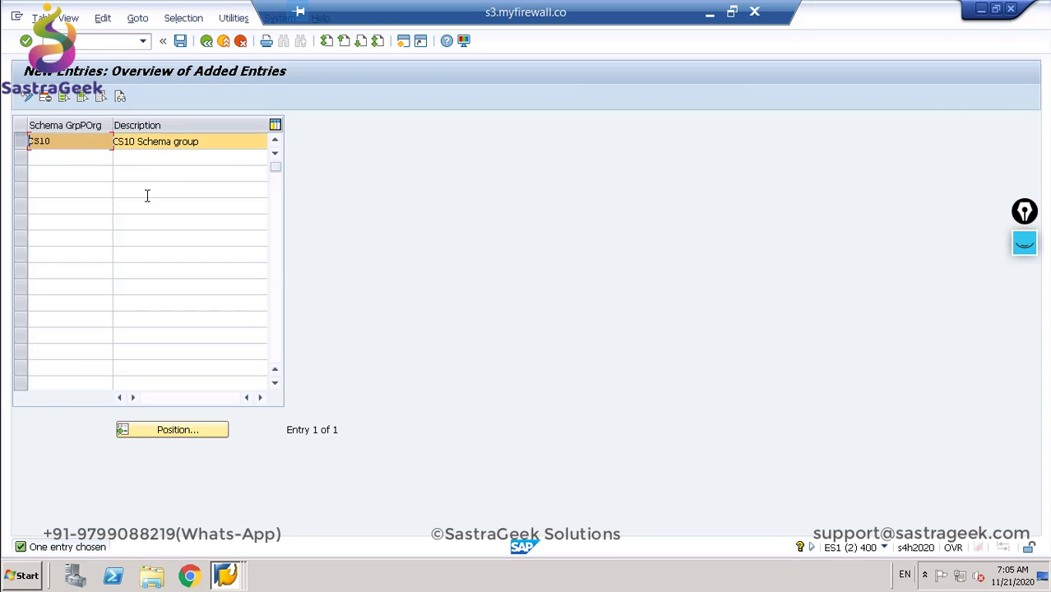
click(180, 41)
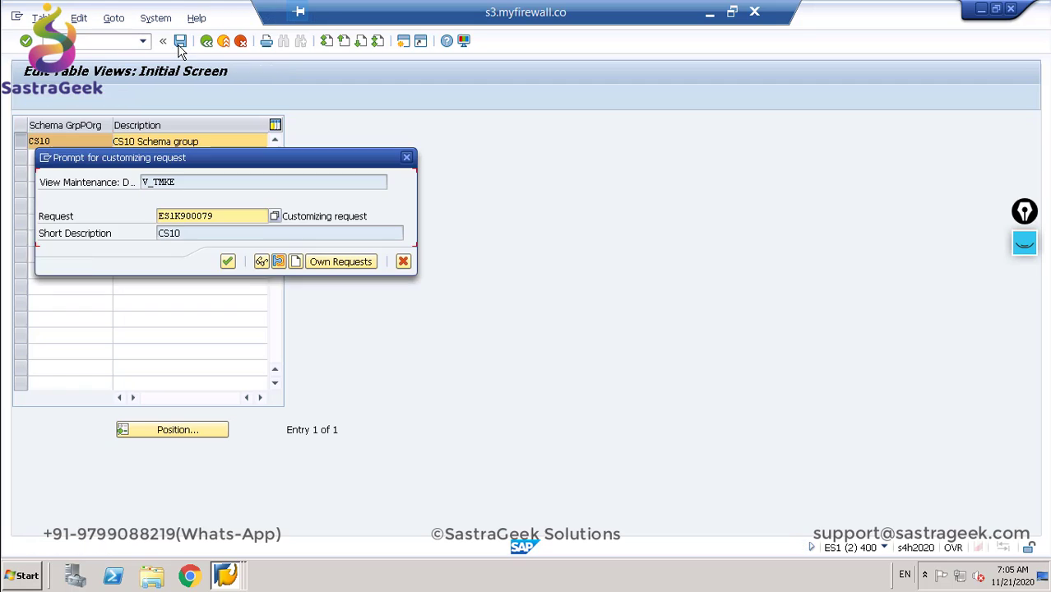
click(227, 261)
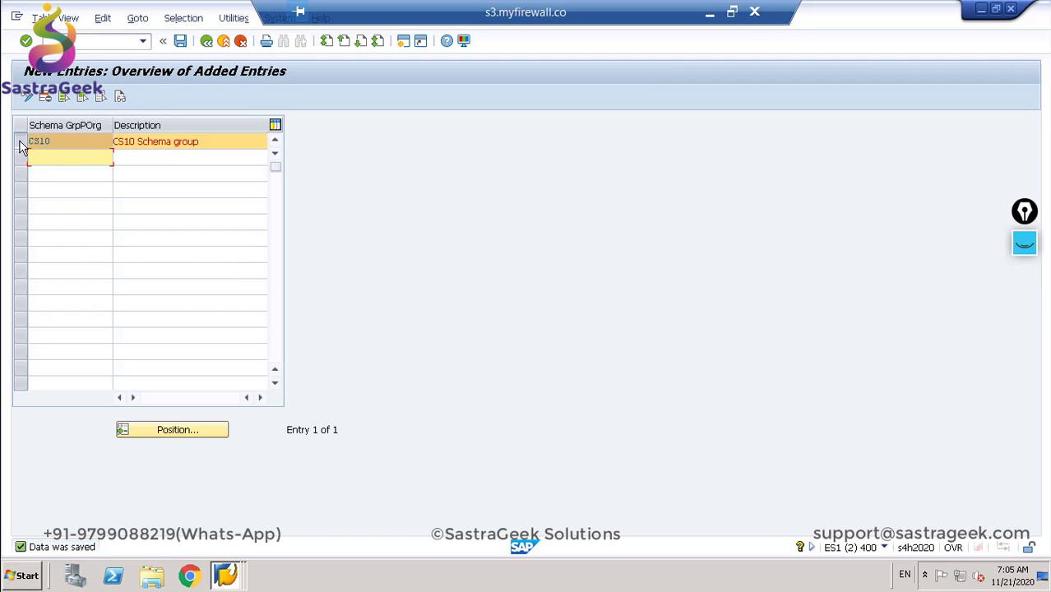
click(29, 141)
click(206, 41)
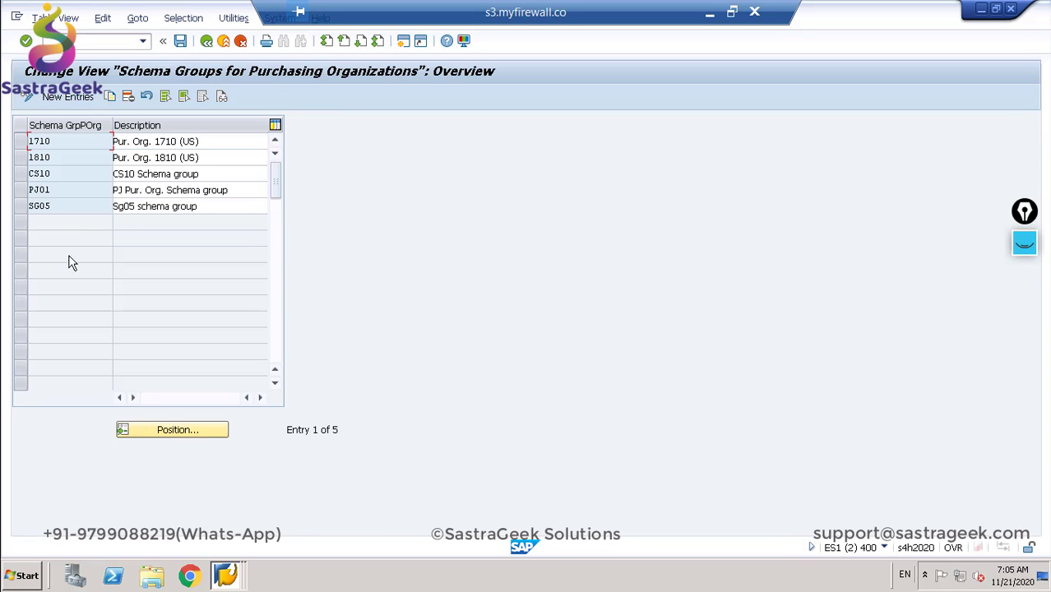
click(206, 41)
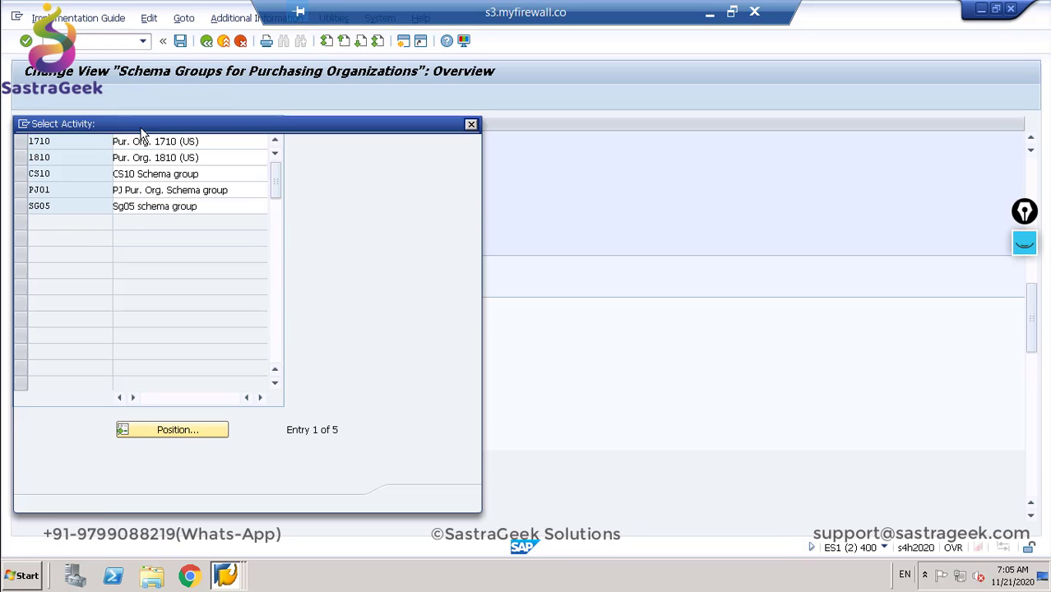
Step: Assign schema group CS10 to purchasing organization CS10 and save the assignment to the CS10 customizing request
double_click(60, 213)
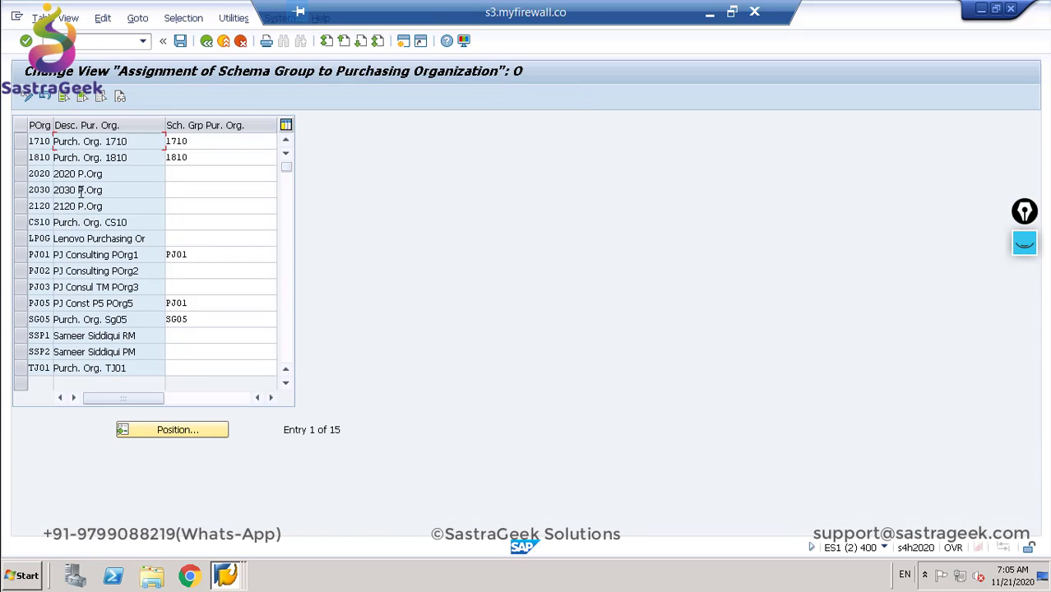
click(180, 222)
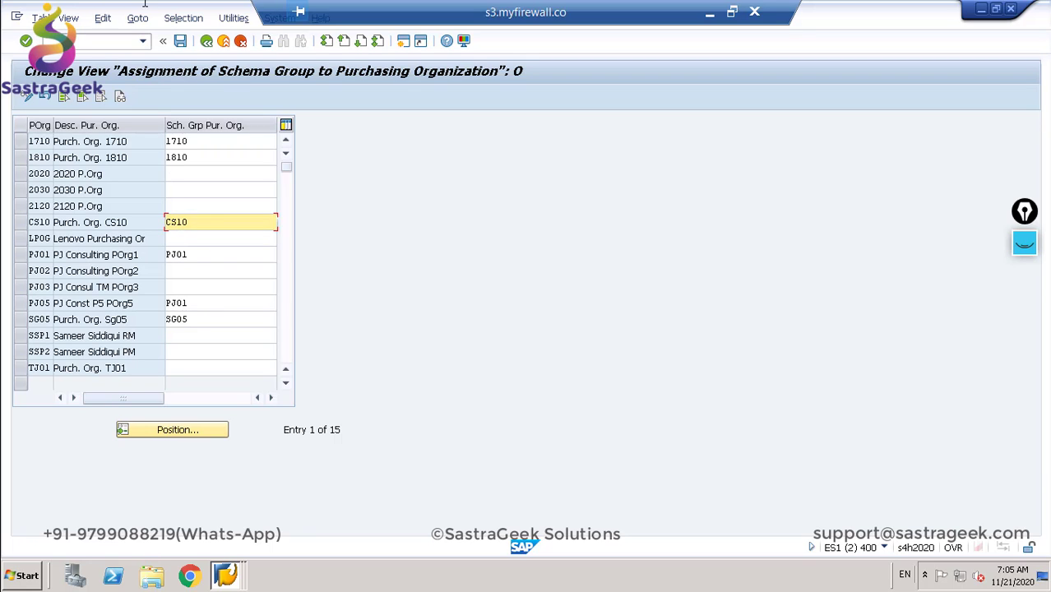
click(180, 40)
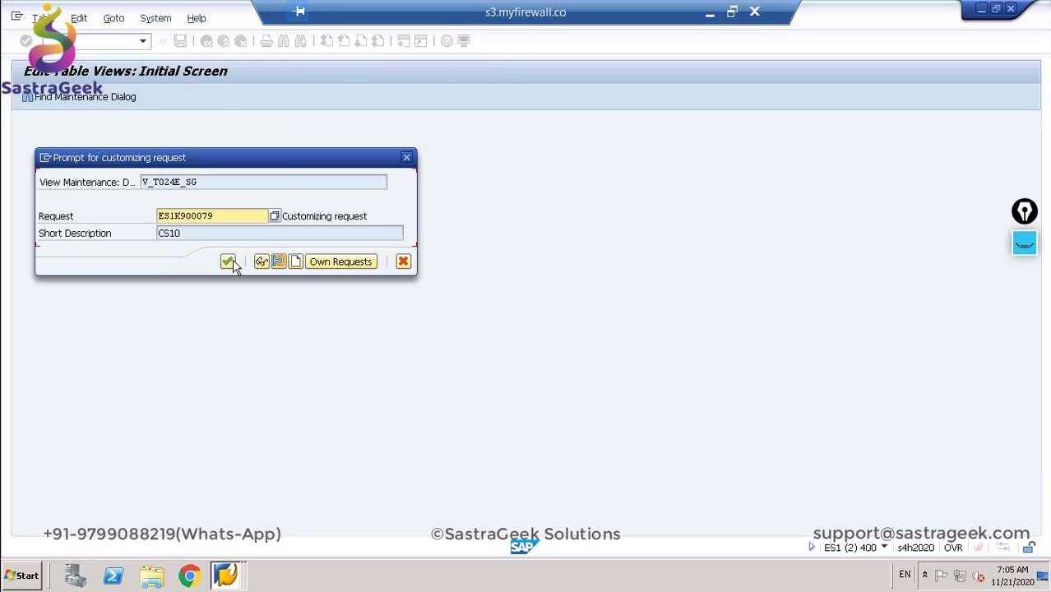
click(227, 262)
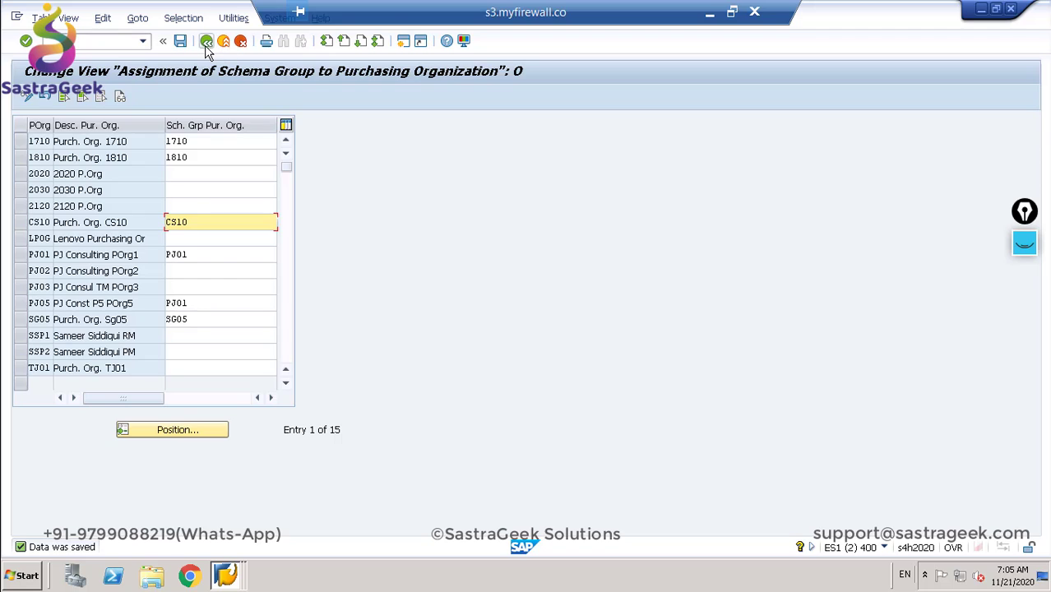
click(206, 45)
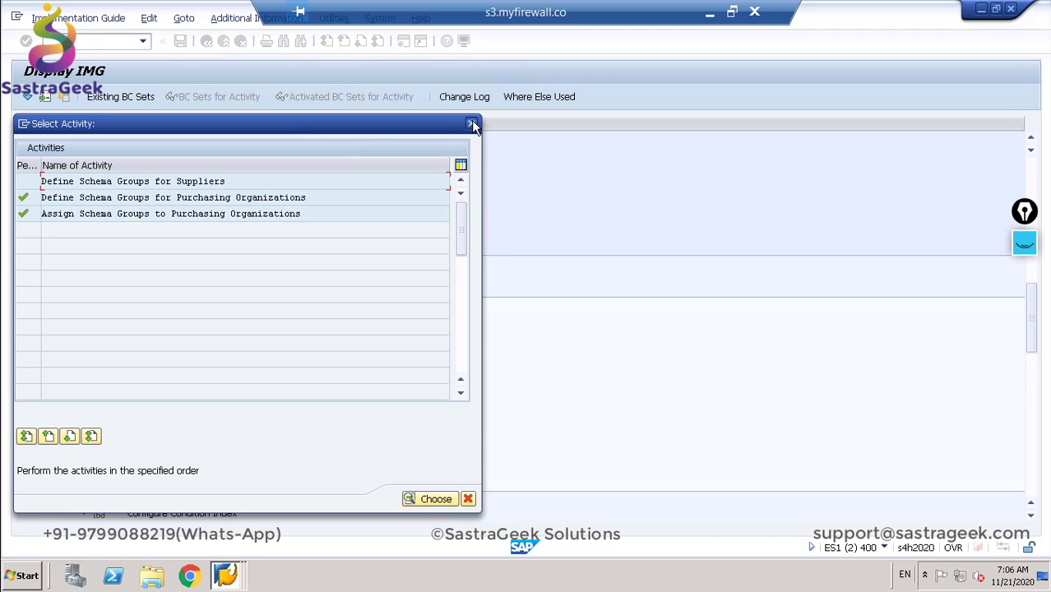
click(472, 124)
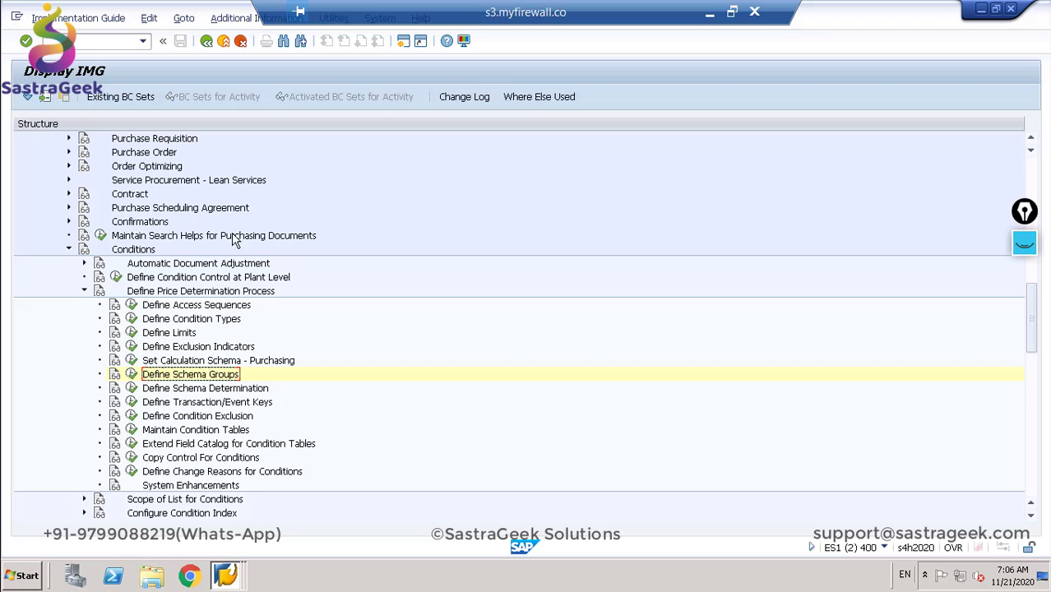
Step: Copy both SG05 schema determination entries for standard purchase orders to schema group CS10, keeping procedure SG05, and save to the CS10 request
click(132, 388)
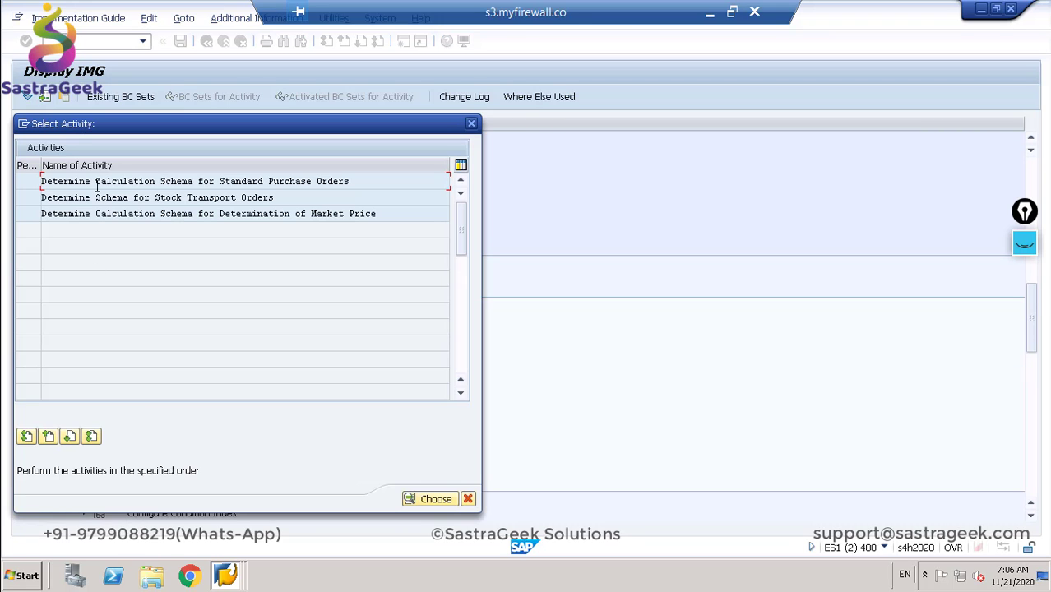
double_click(96, 182)
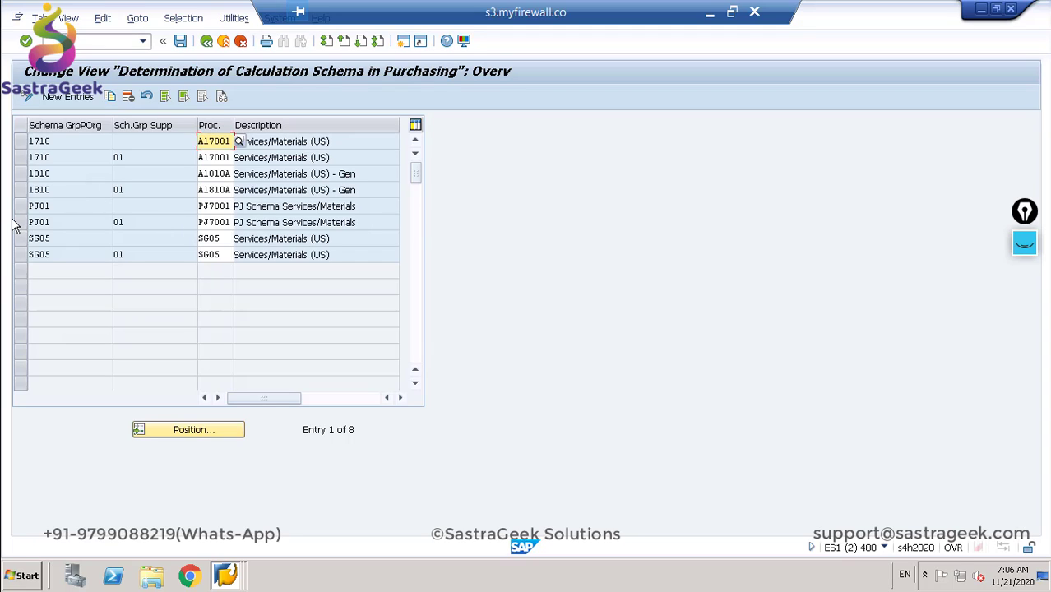
click(20, 238)
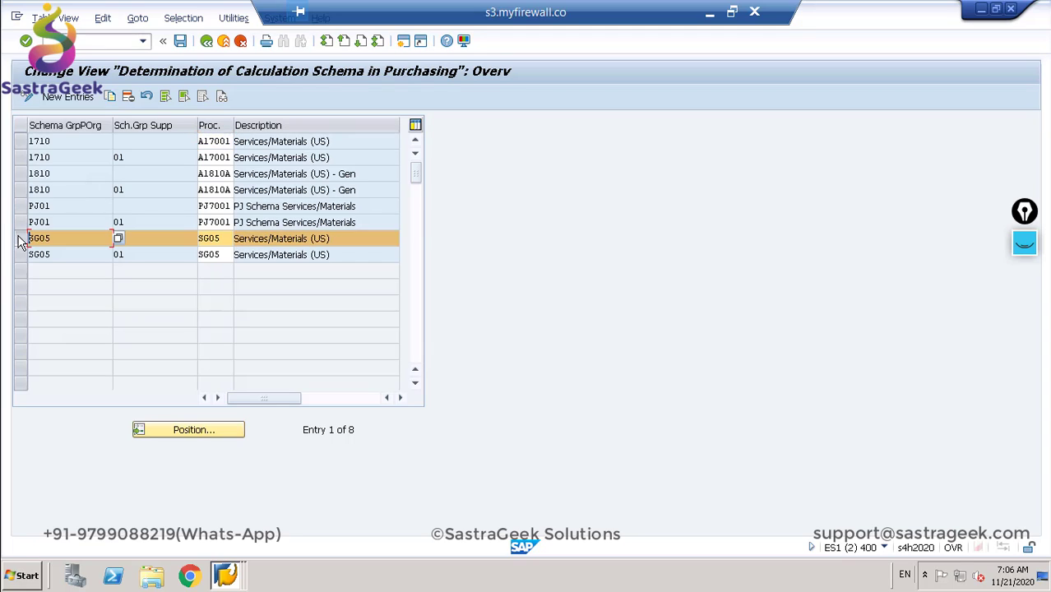
click(20, 255)
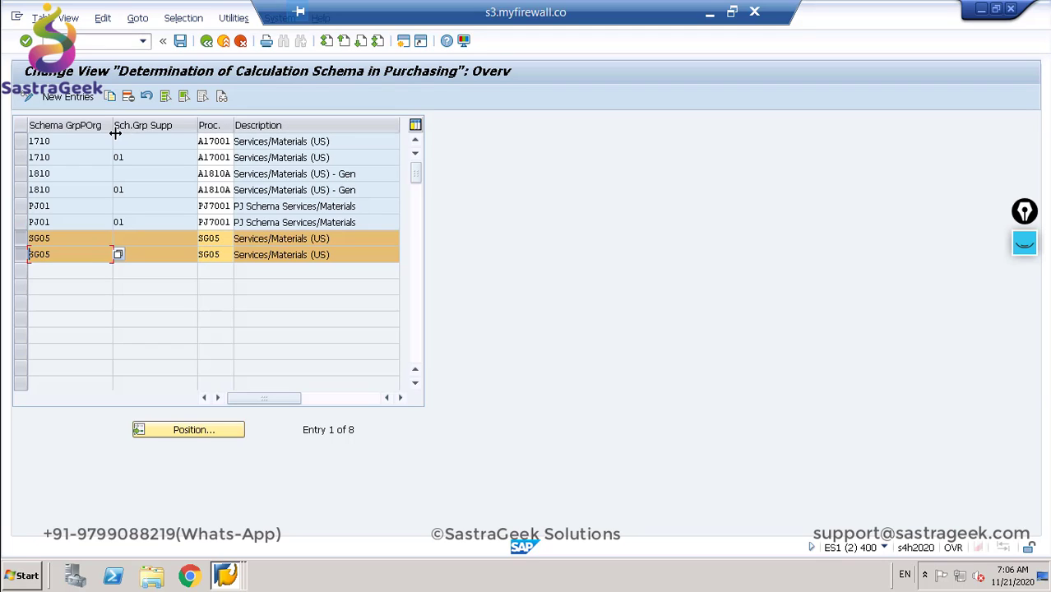
click(111, 97)
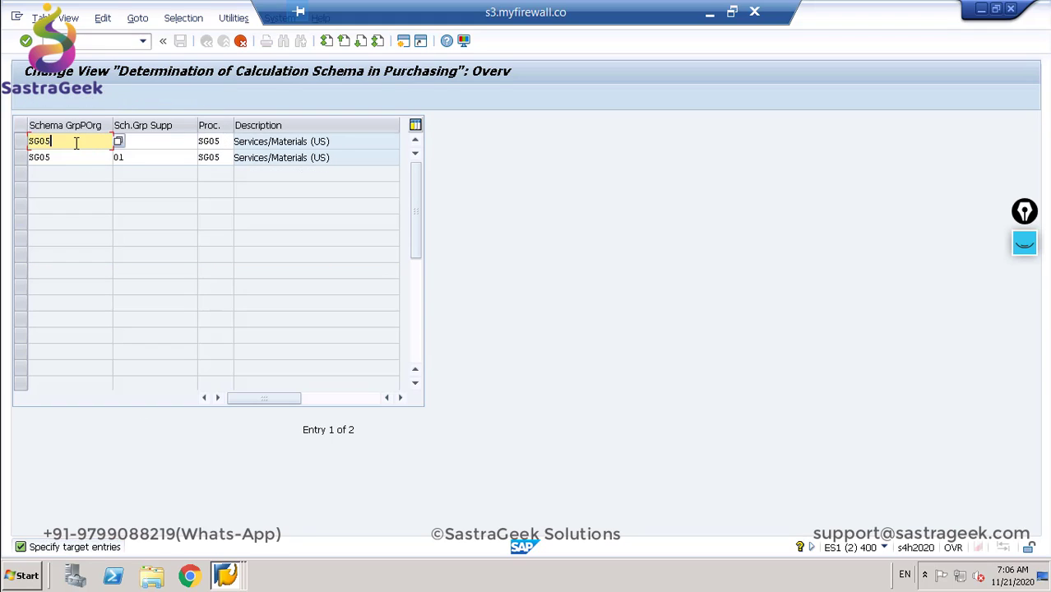
double_click(23, 140)
text(Cs10)
double_click(18, 158)
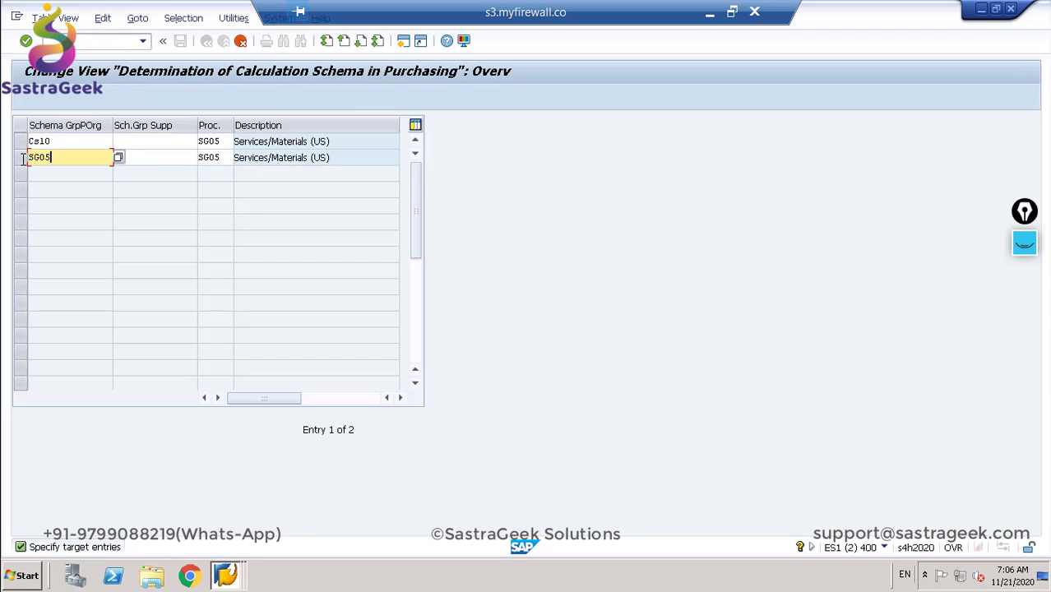
text(Cs10)
key(Return)
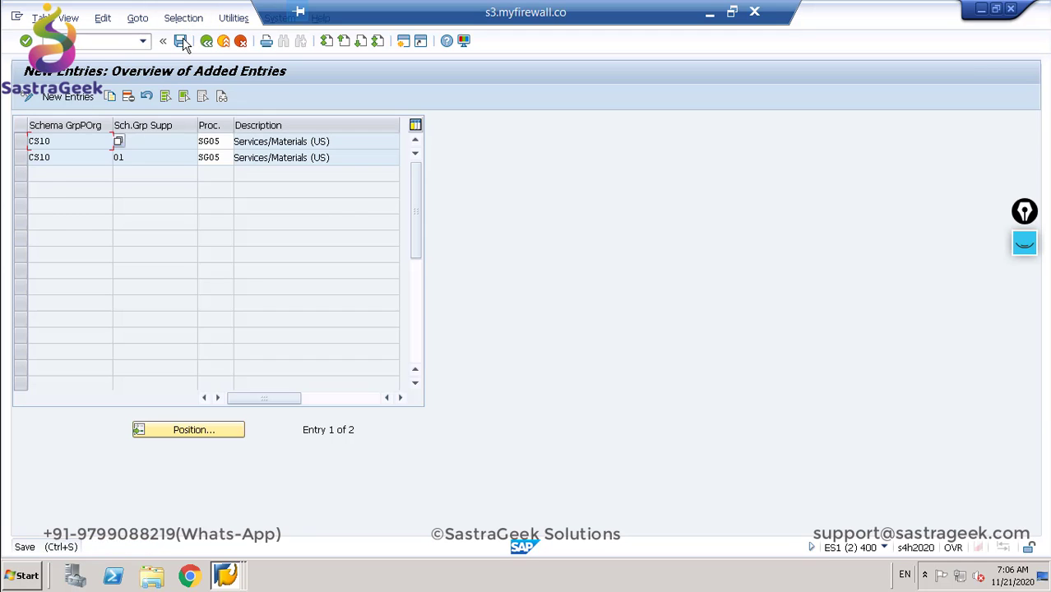
click(181, 41)
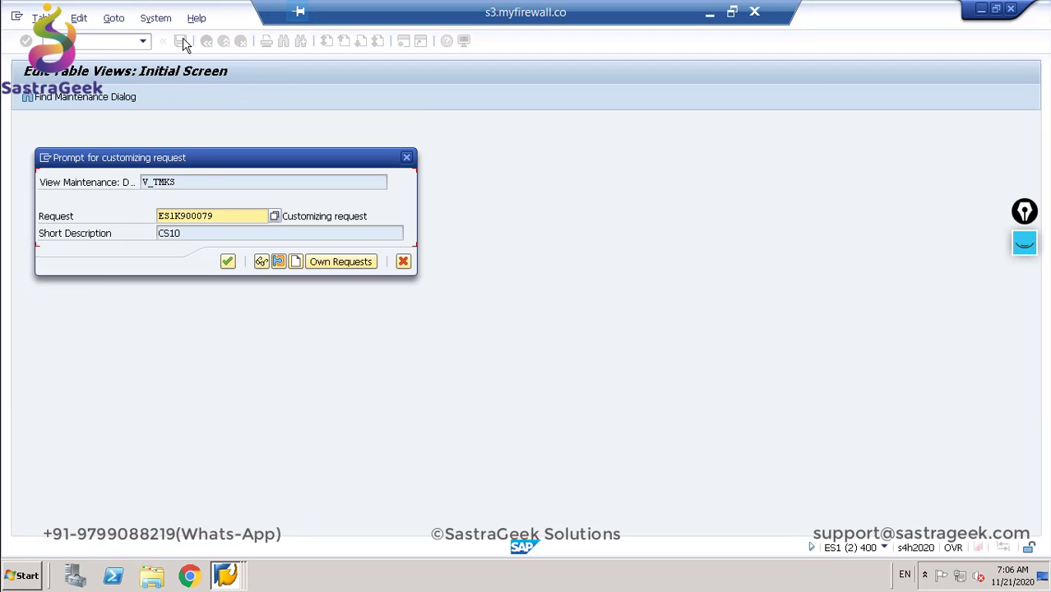
click(228, 262)
Step: Return to the purchase order session, start a fresh standard purchase order, and enter supplier CS10_VN01
key(alt+Tab)
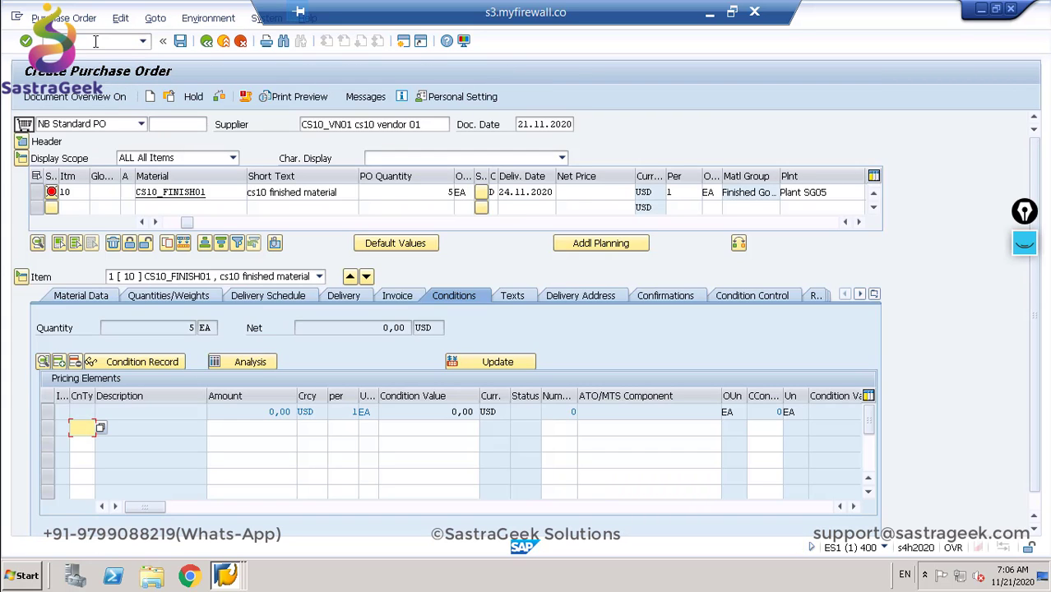
click(96, 41)
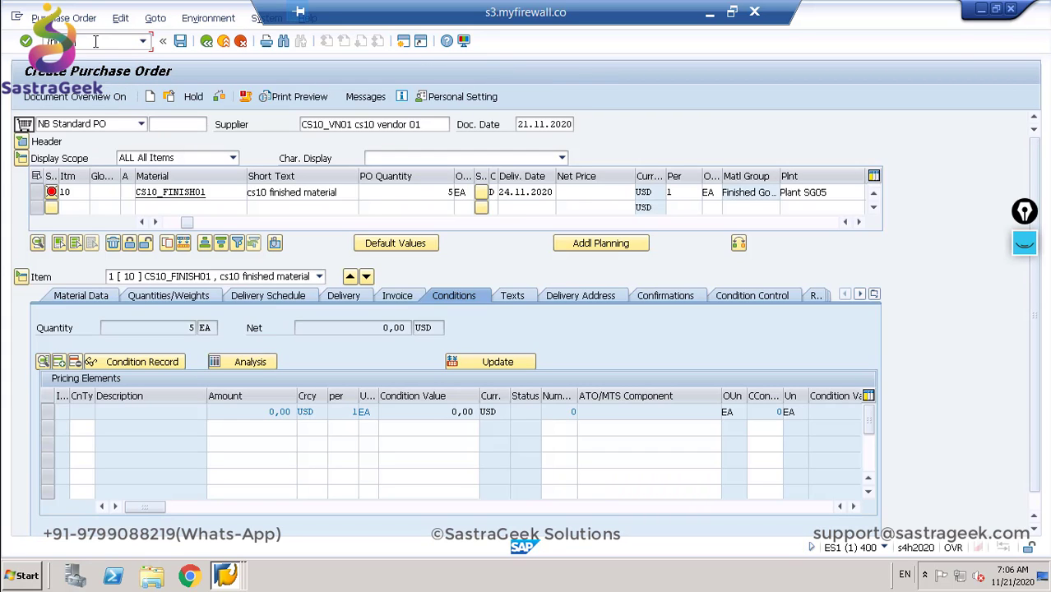
key(Return)
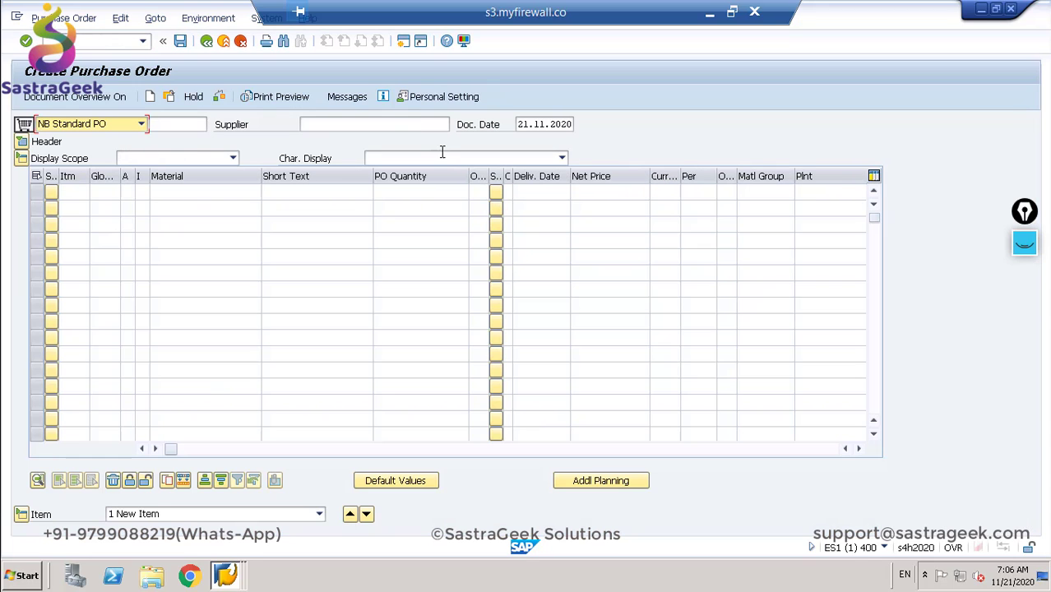
click(378, 123)
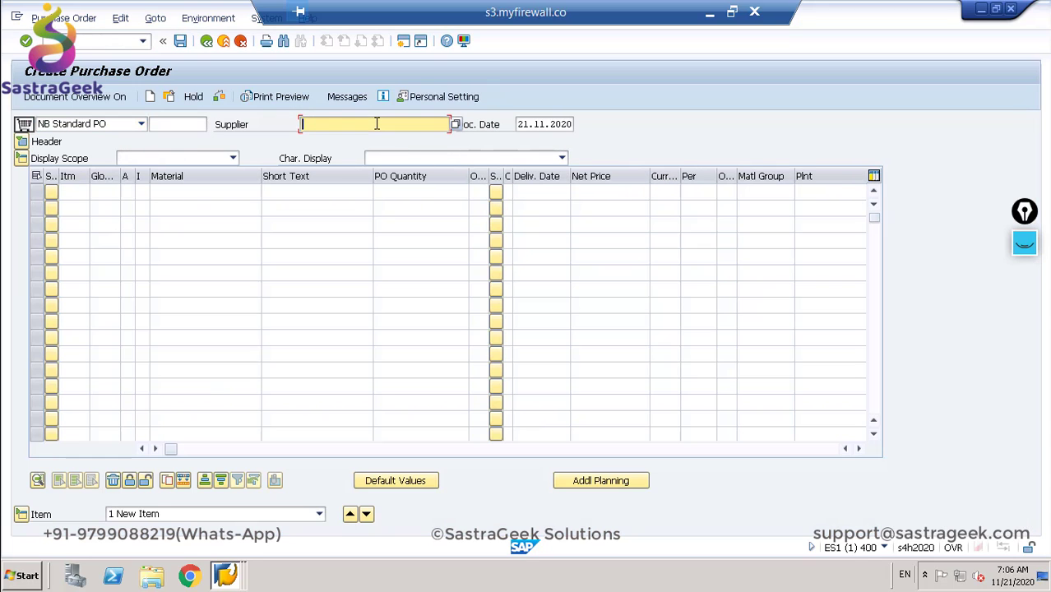
click(342, 139)
key(Return)
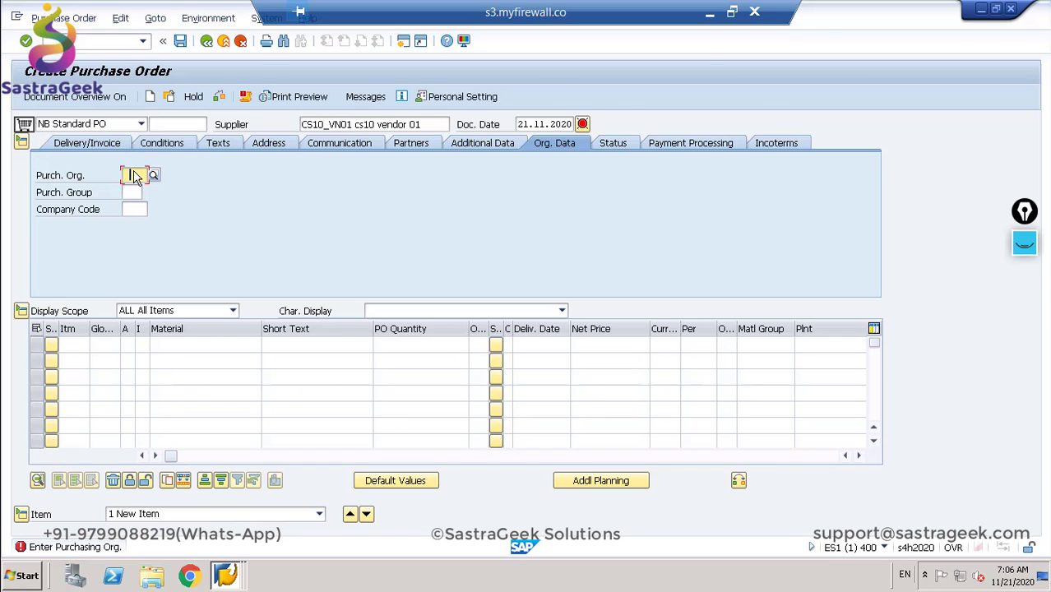
Step: Set the order's purchasing organization to CS10, purchasing group to 001 and company code to CS10
text(cs10)
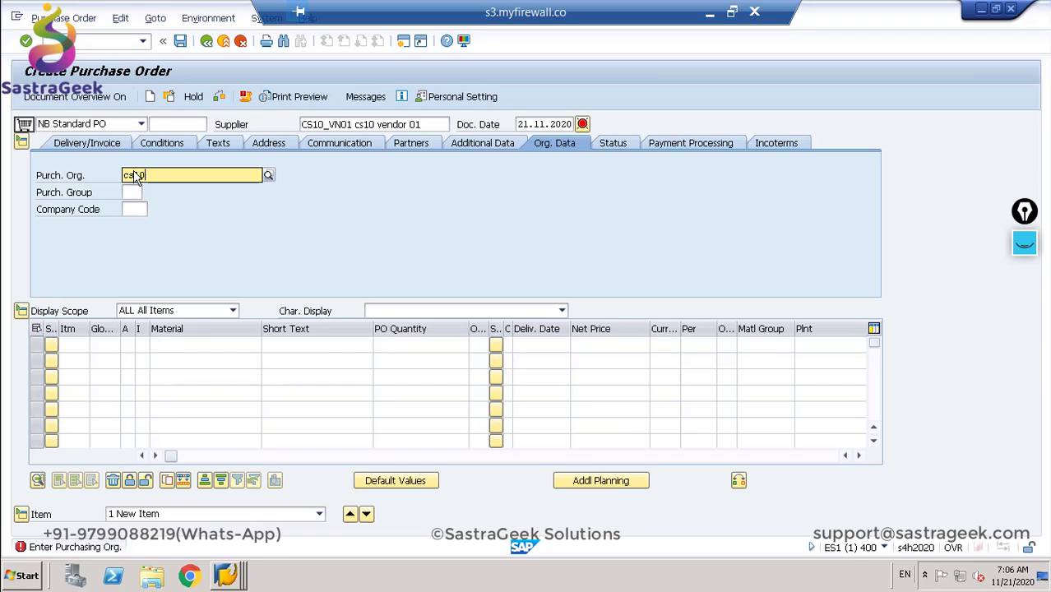
key(Tab)
text(00)
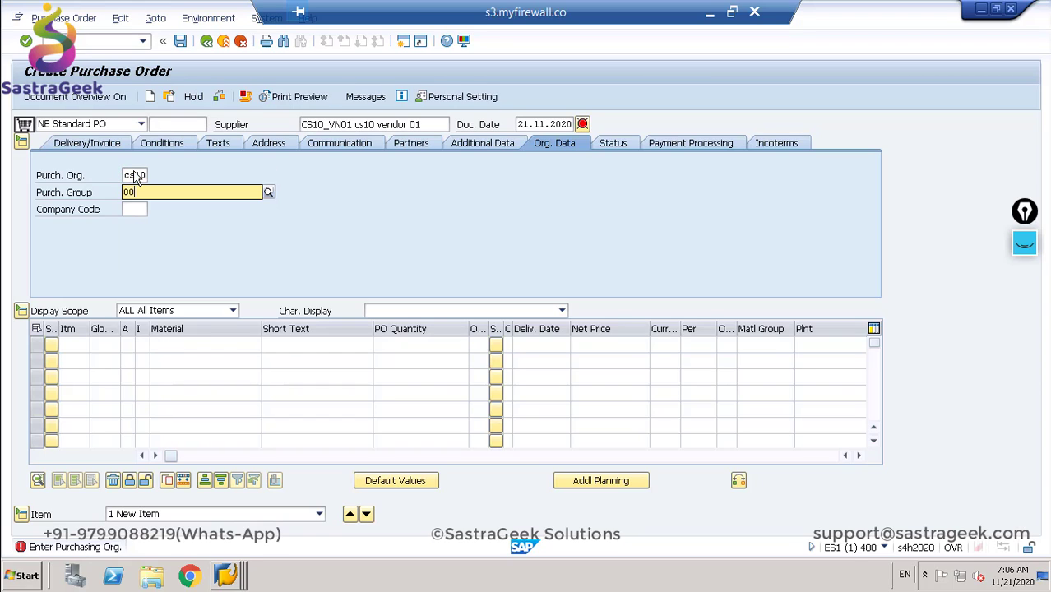
key(Tab)
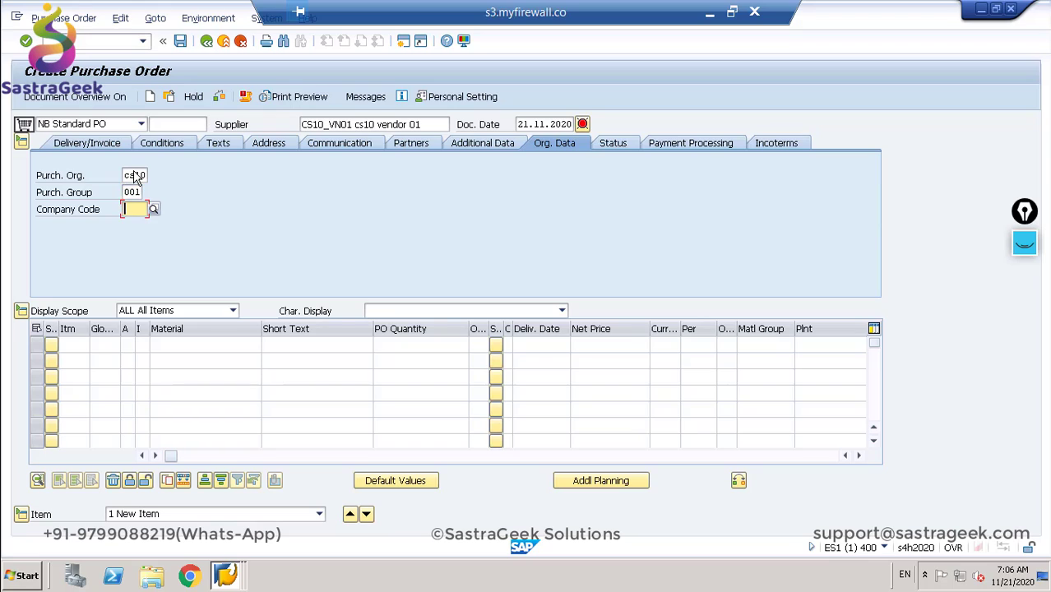
text(cs10)
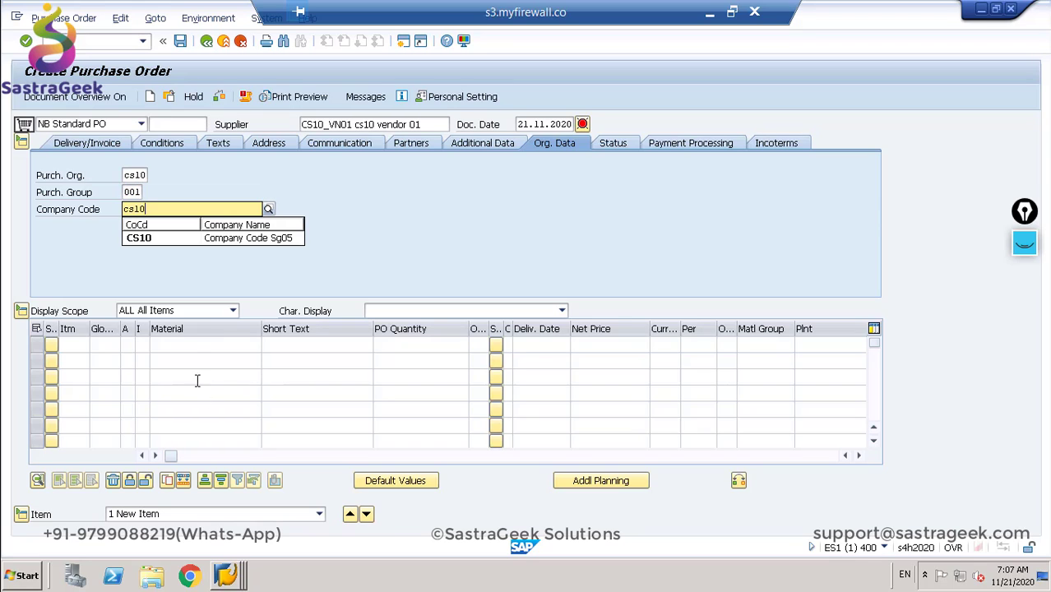
Step: Add an order item for material CS10_FINISH01 with quantity 6 and plant CS10
click(193, 345)
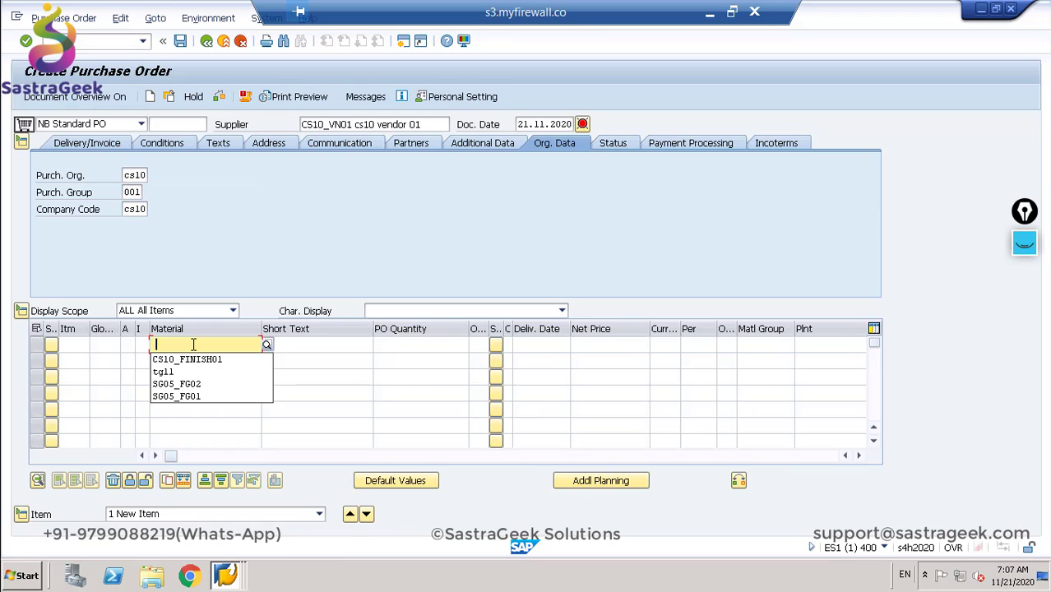
key(Down)
key(Return)
key(Tab)
key(Tab)
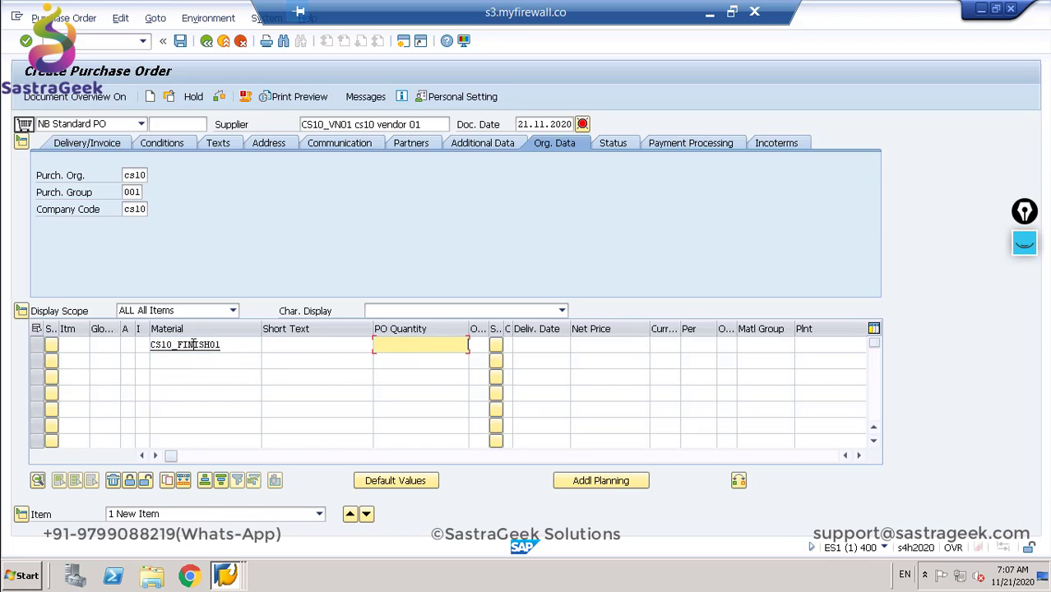
text(6)
key(Tab)
key(Tab)
key(Tab)
key(Tab)
key(Tab)
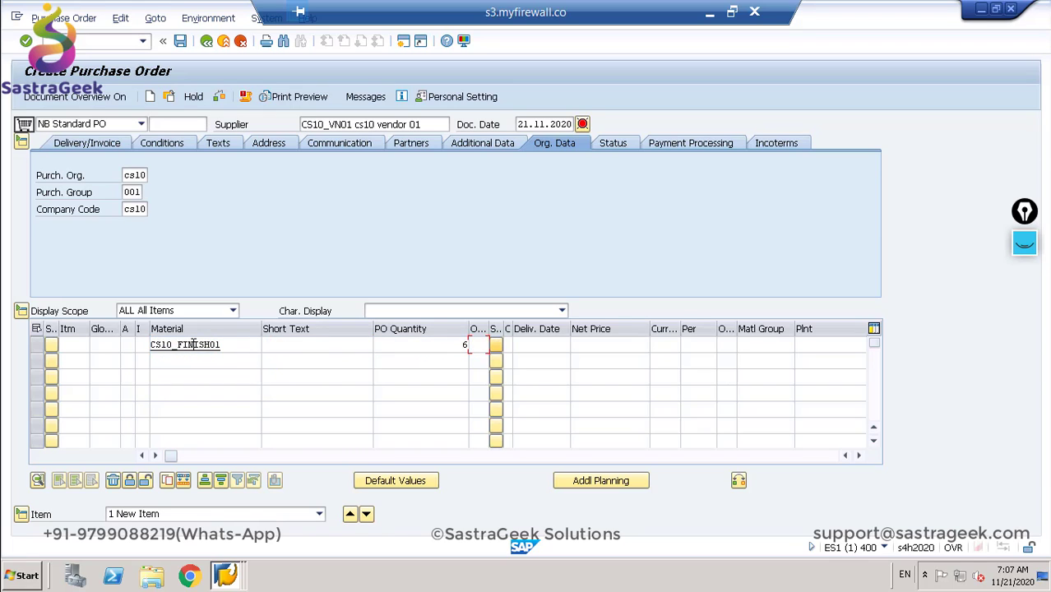
key(Tab)
key(Tab)
key(Tab)
key(Tab)
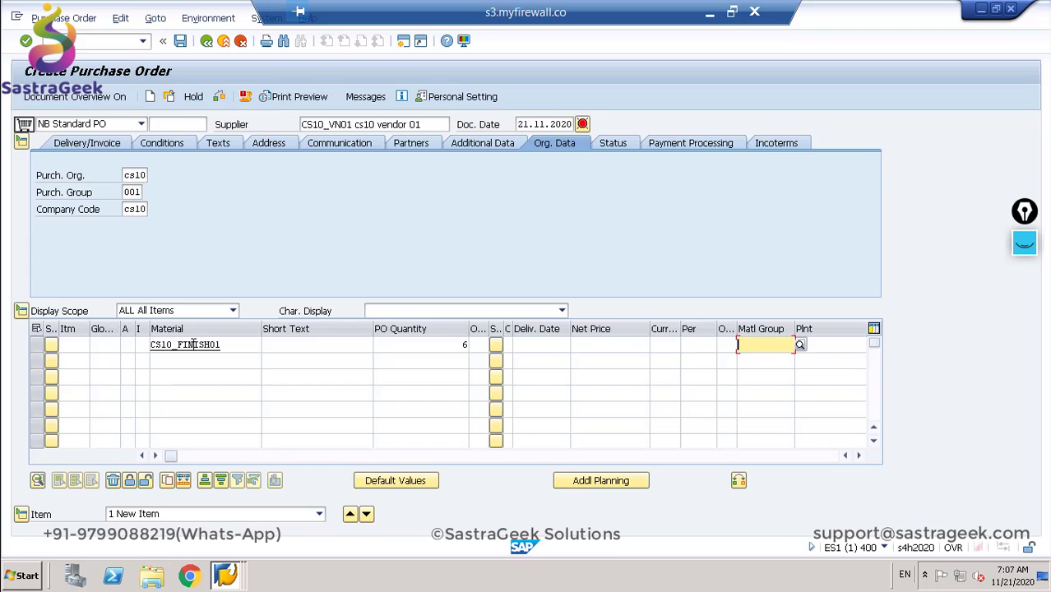
text(cs10)
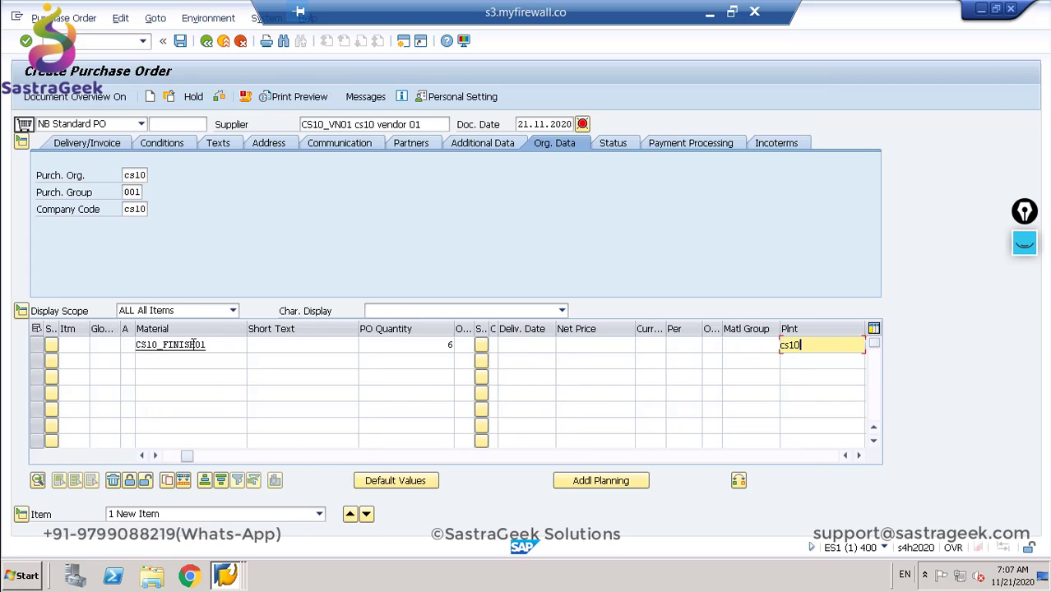
key(Return)
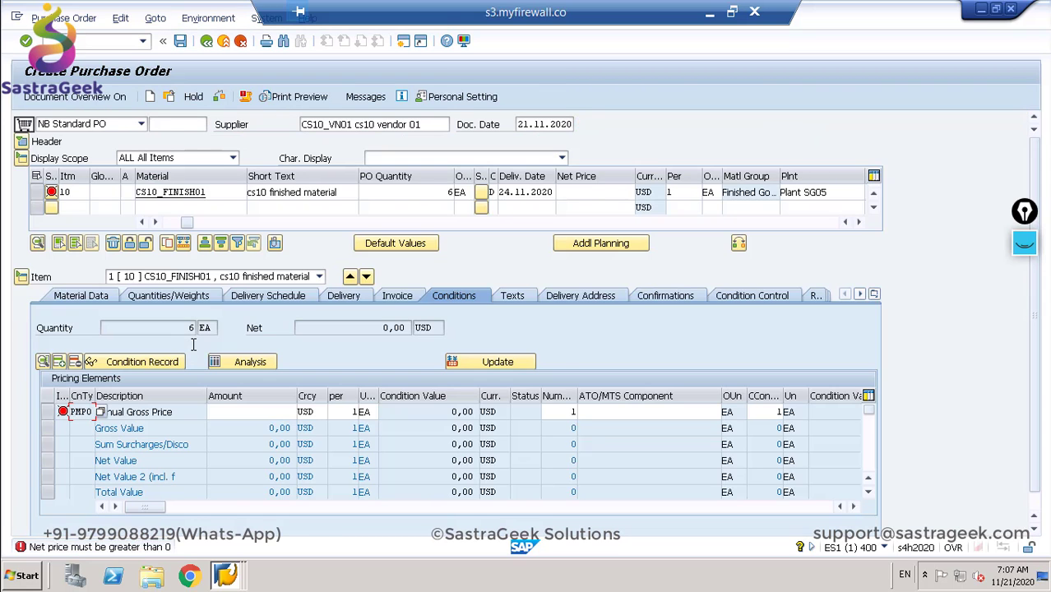
Step: Set the item's PMP0 manual gross price to 22 USD and save the purchase order
click(274, 414)
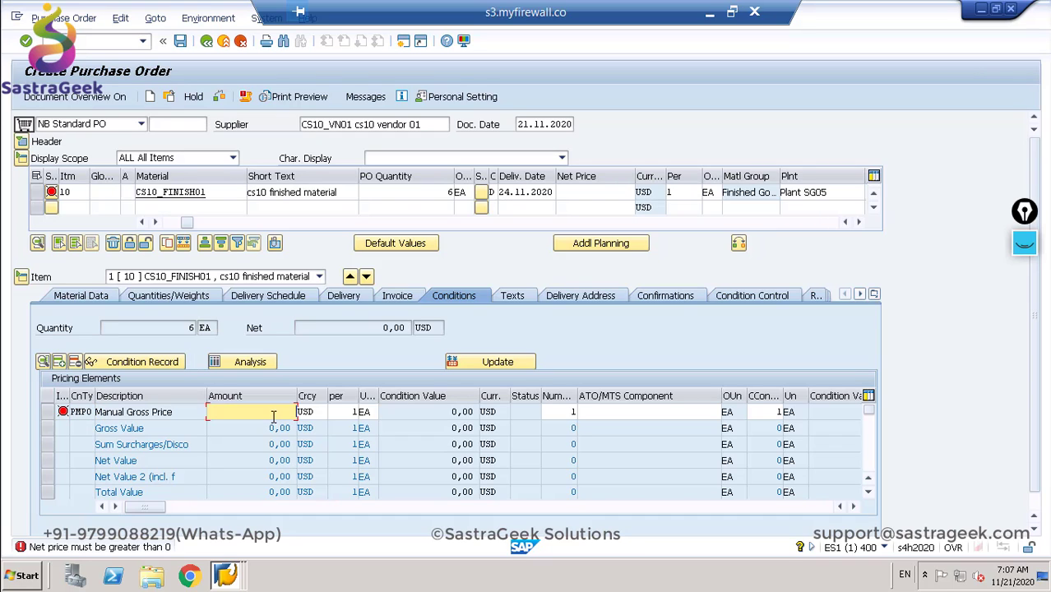
text(22)
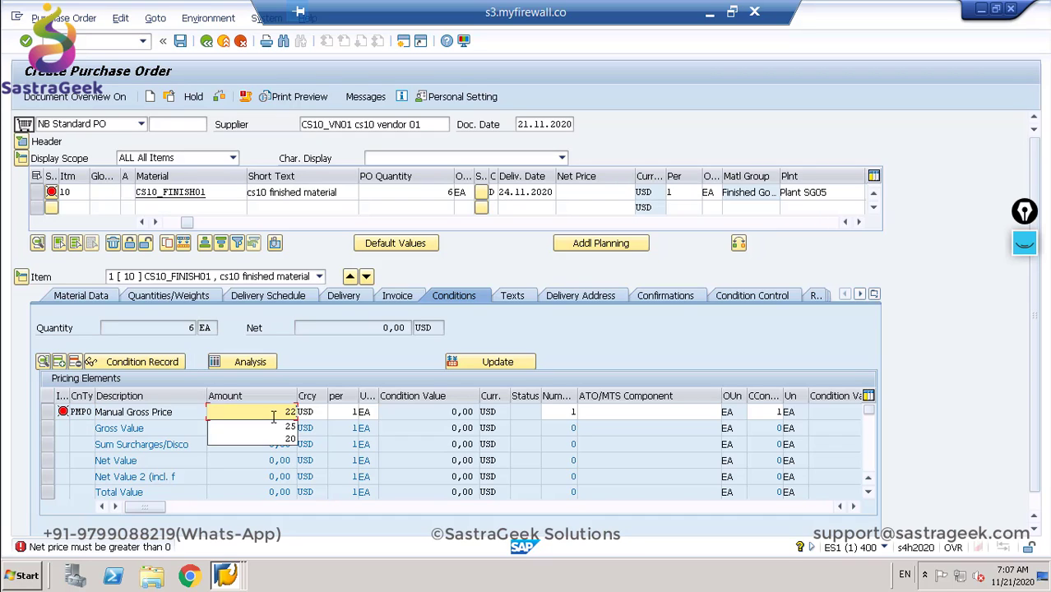
key(Return)
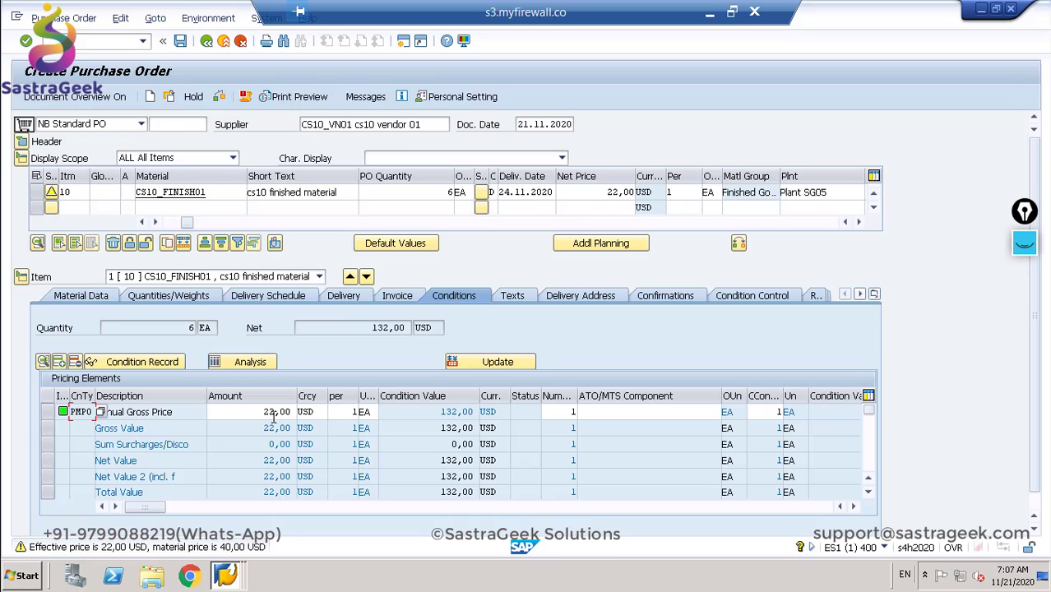
key(Return)
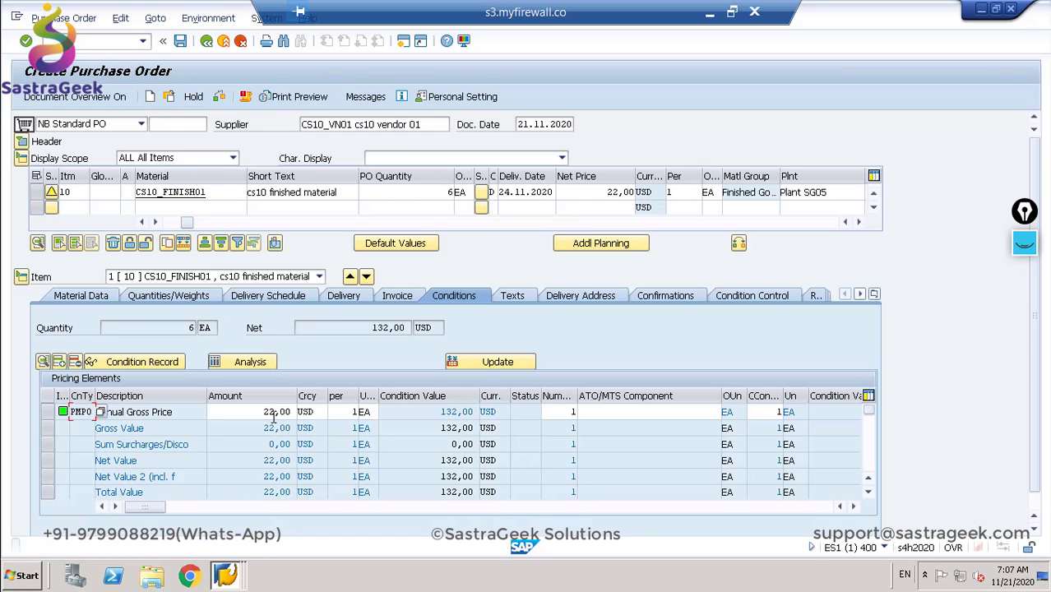
key(Return)
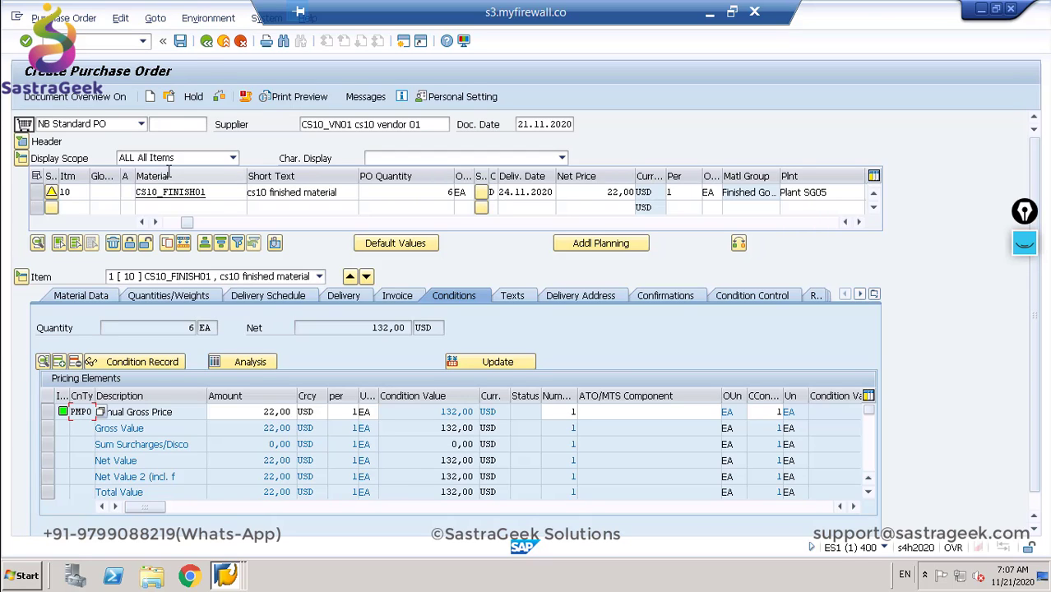
click(181, 43)
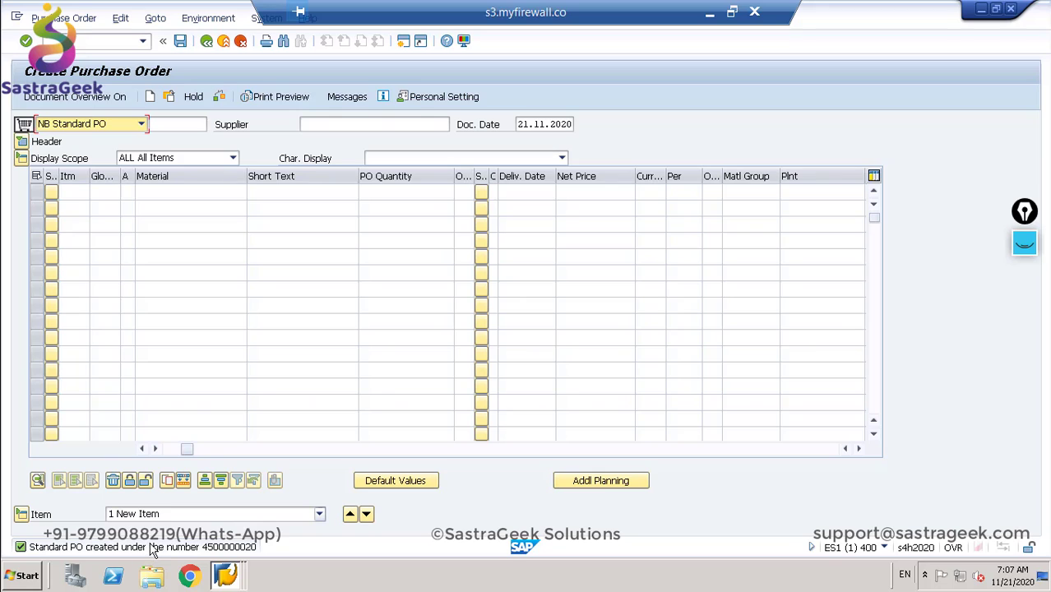
Step: Copy the newly created purchase order's number from the details of the save message
click(153, 549)
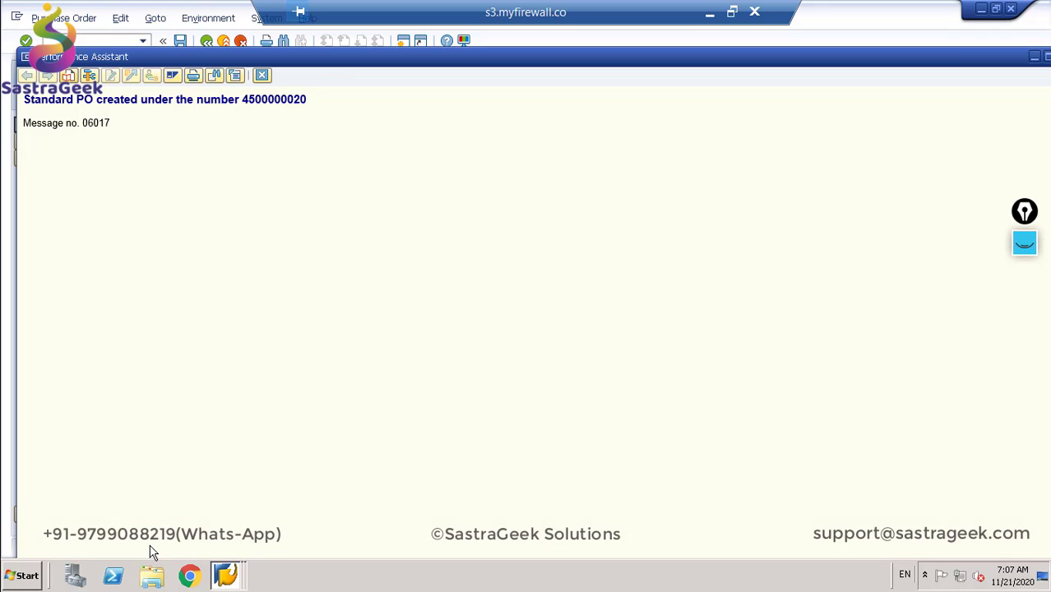
drag(244, 102, 312, 102)
key(ctrl+c)
click(261, 75)
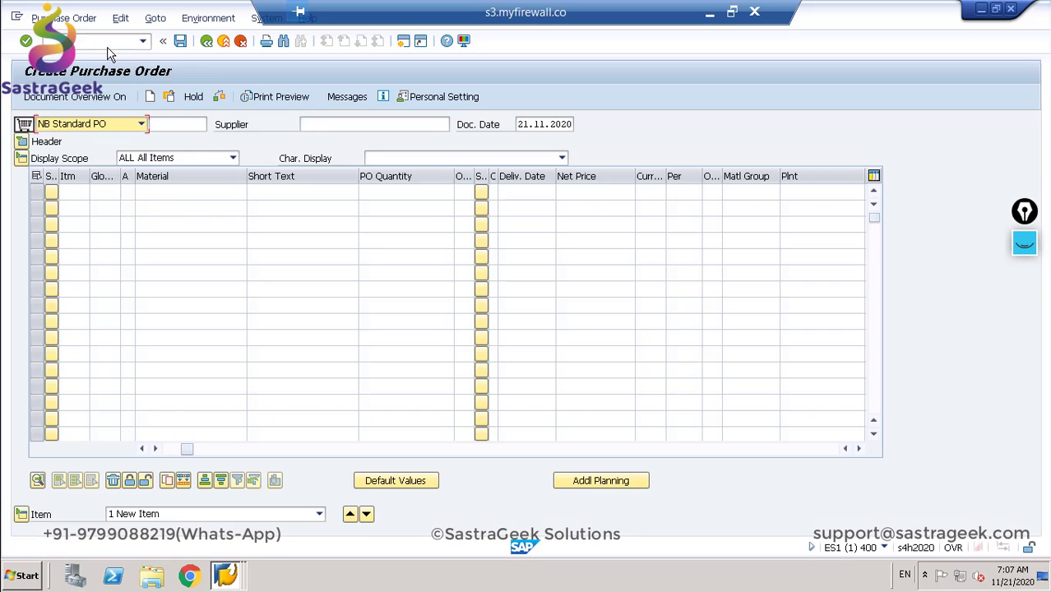
Step: Open the MIGO goods receipt transaction with reference R01 Purchase Order and load the order using the copied number
click(109, 45)
text(/n)
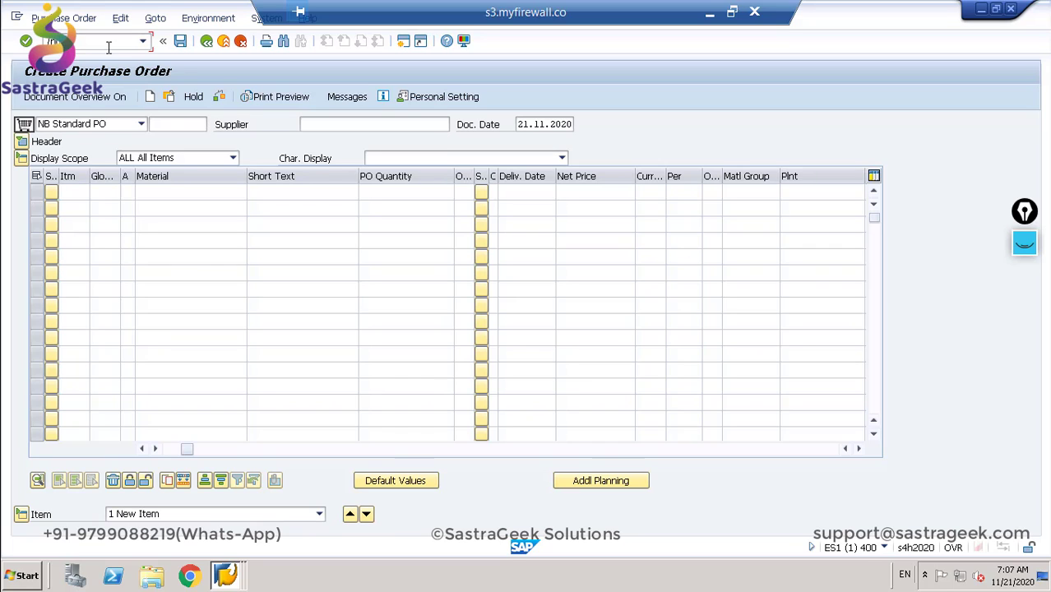
text(migo)
key(Return)
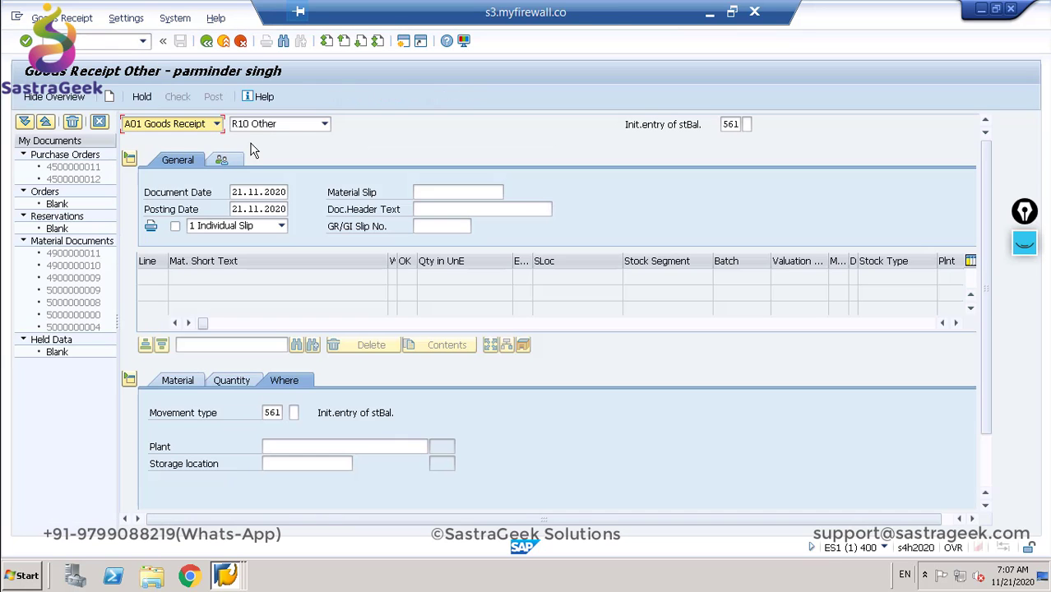
click(324, 125)
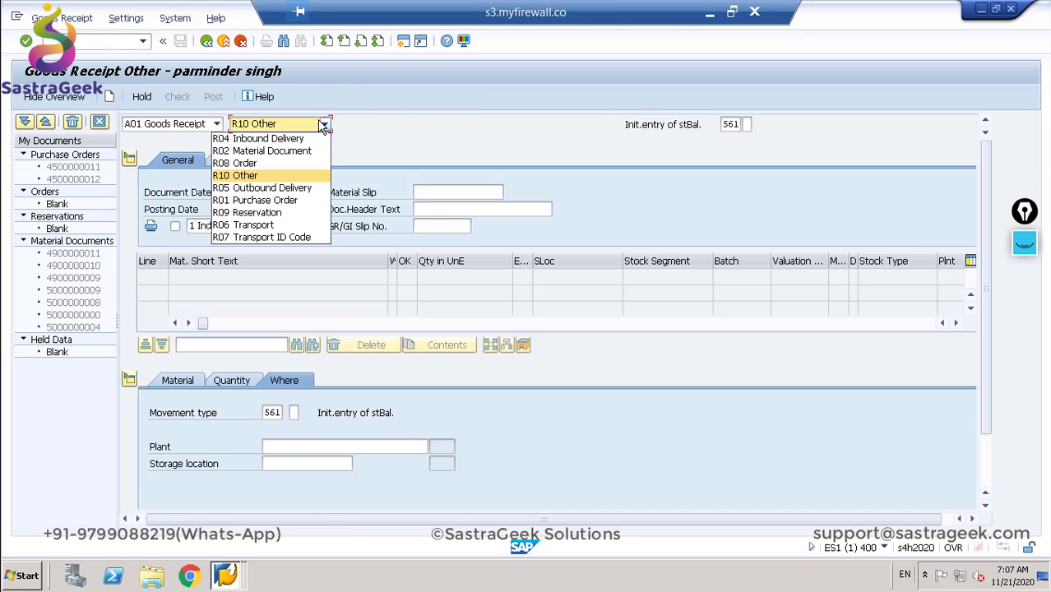
click(263, 200)
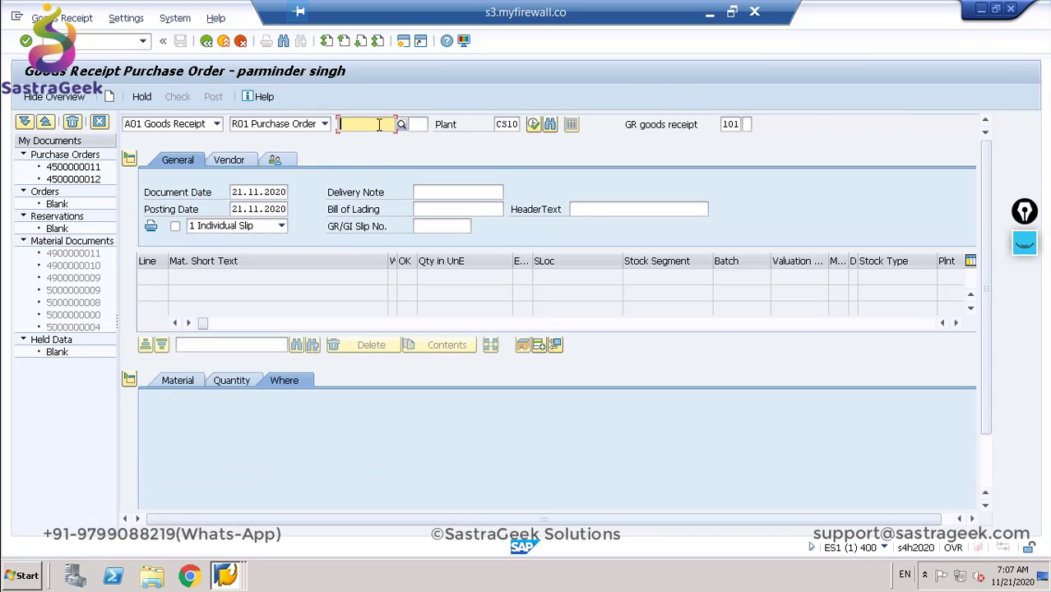
key(ctrl+v)
key(Return)
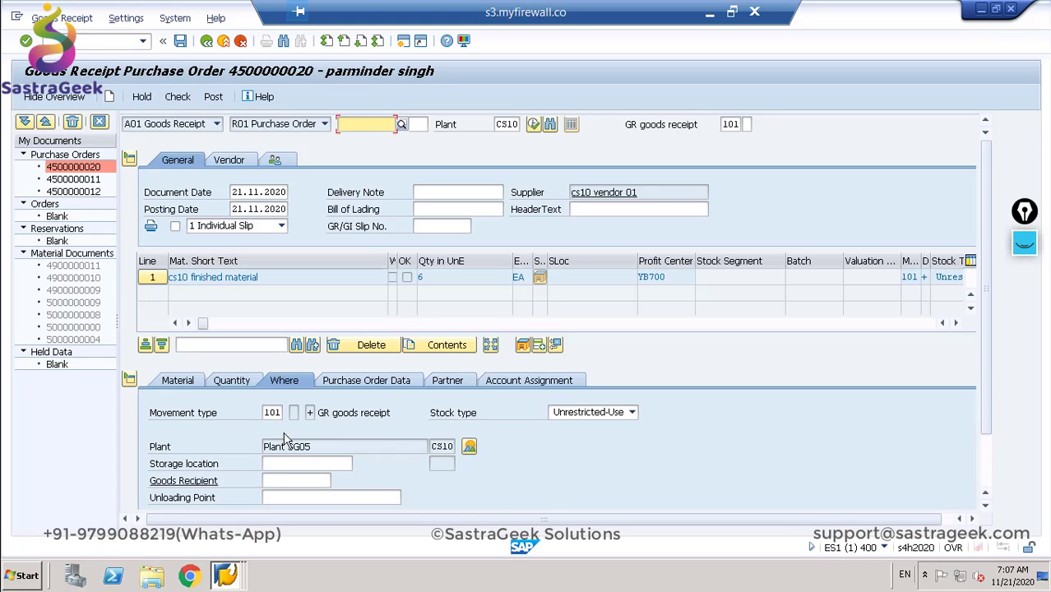
Step: Set the received item's storage location to OBWH and check the goods receipt
click(283, 463)
text(o)
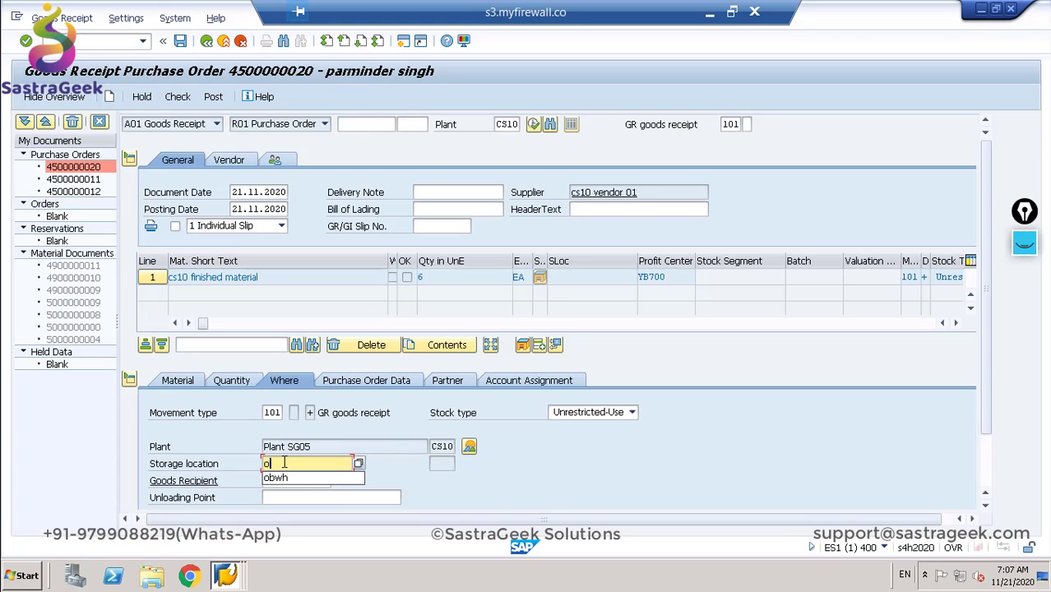
text(bwh)
key(Return)
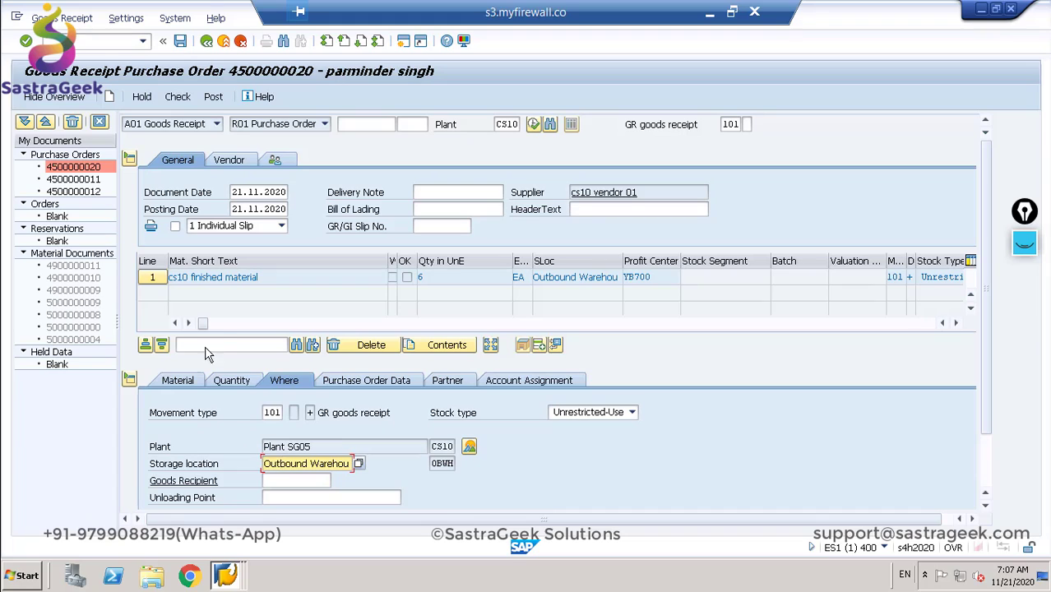
click(182, 96)
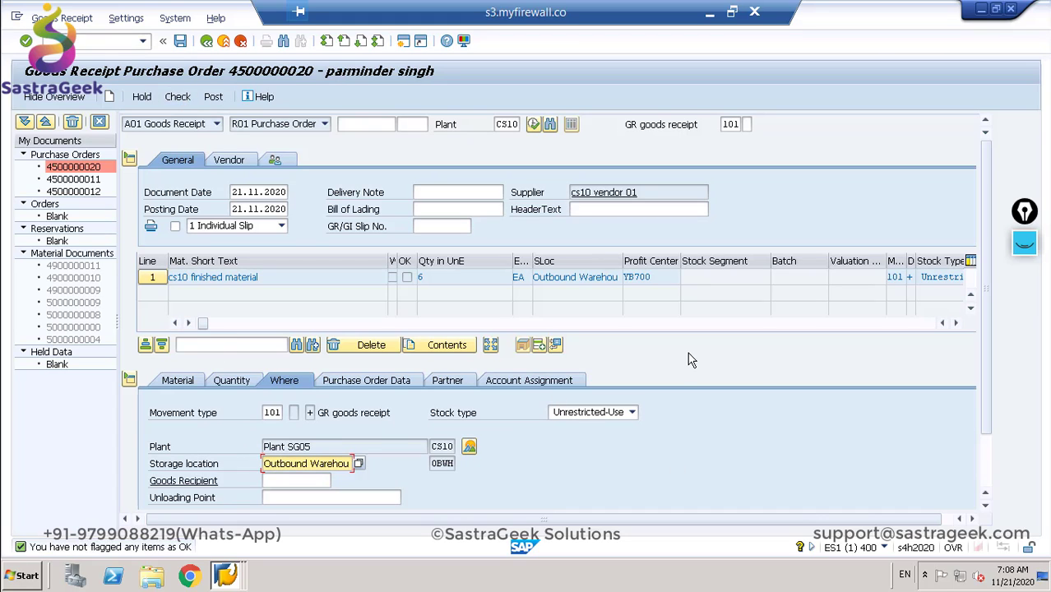
Step: Flag the finished material item as OK, and check and try to post the goods receipt
click(985, 471)
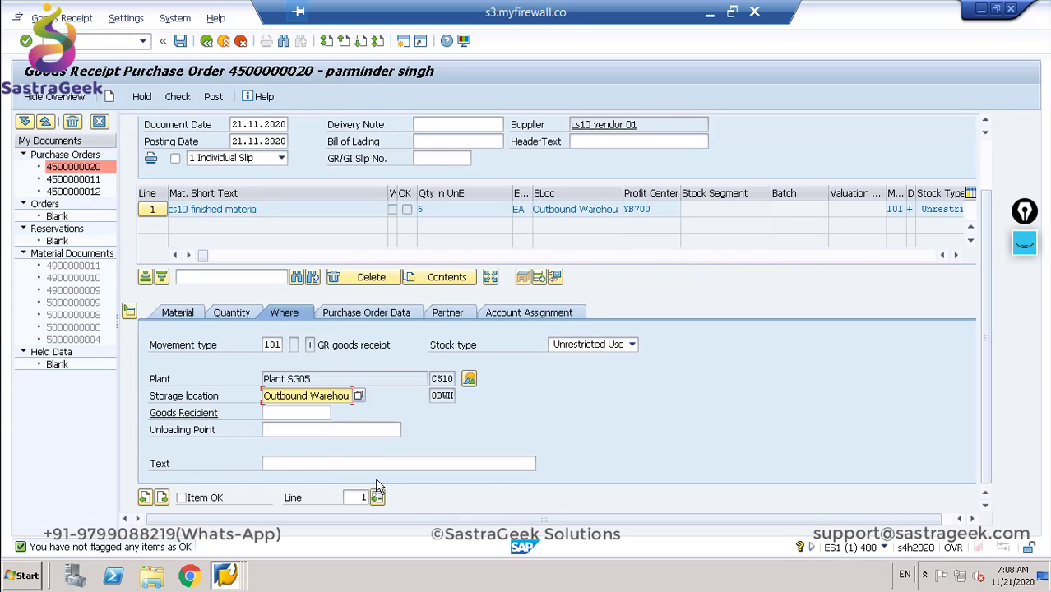
click(181, 497)
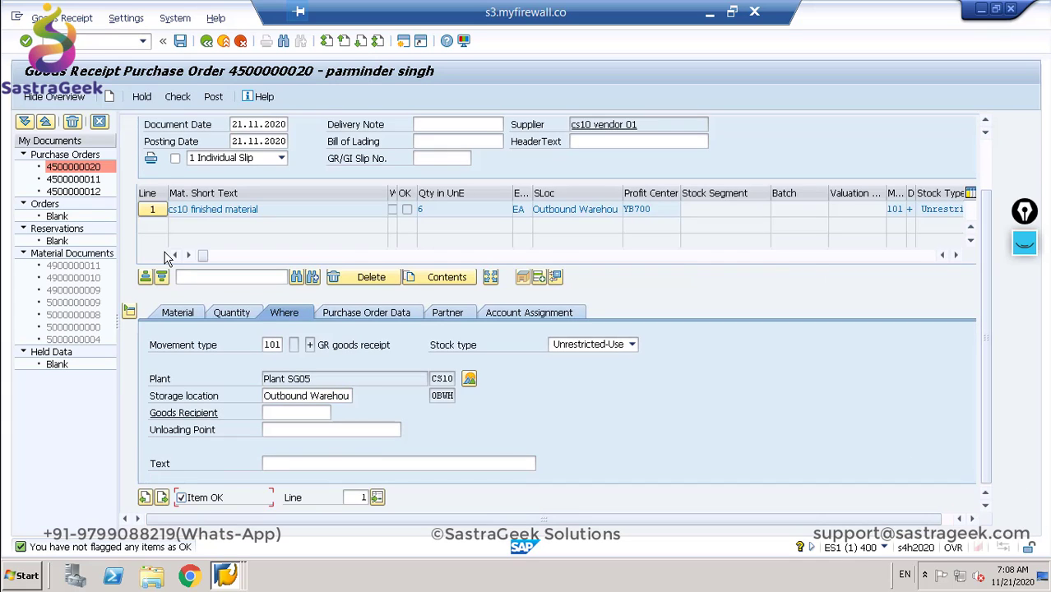
click(181, 97)
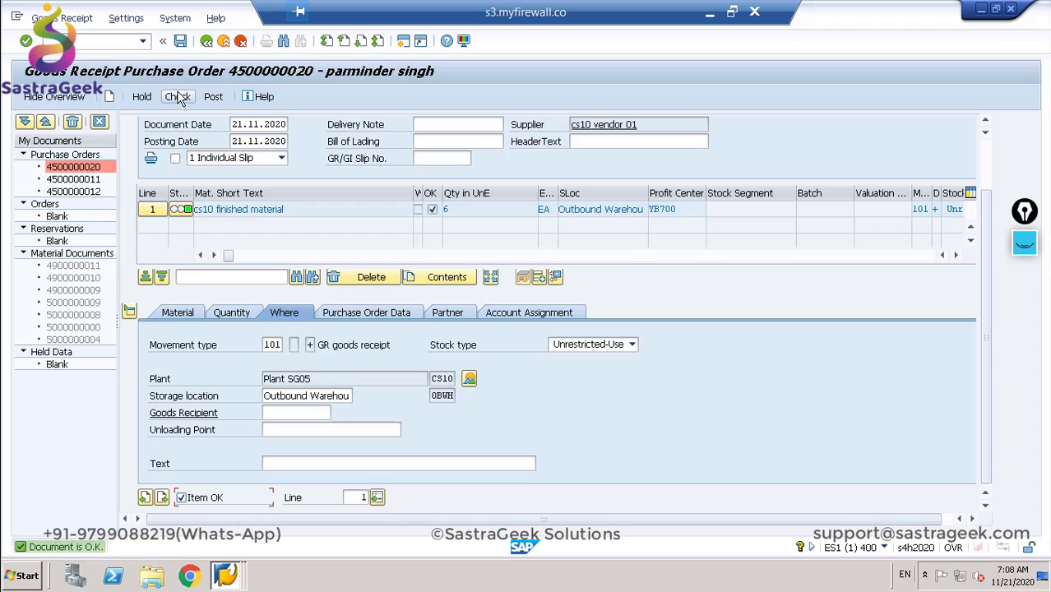
click(213, 99)
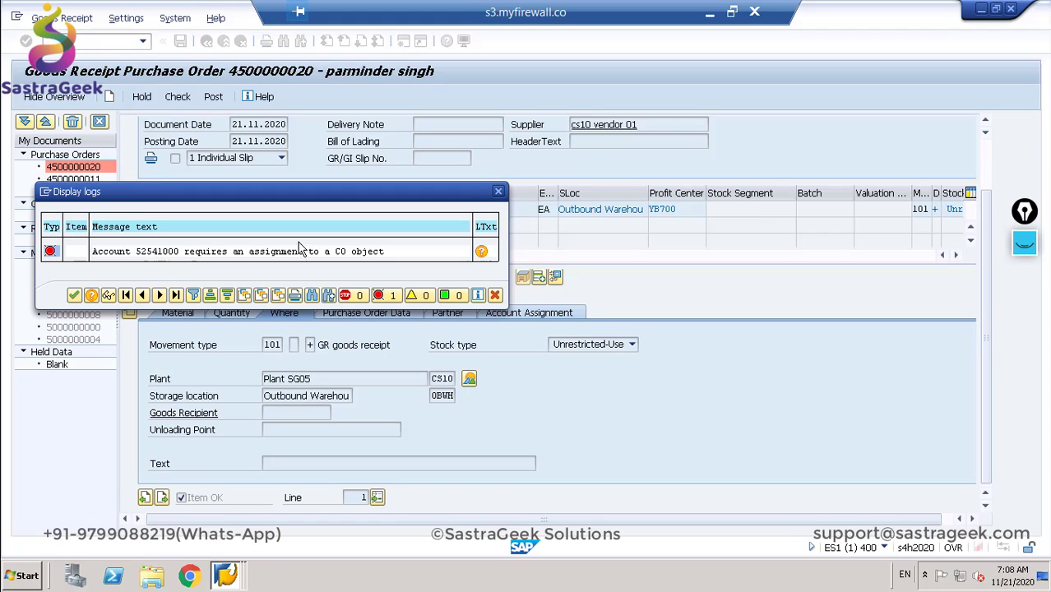
Step: Open the long text of the goods receipt's CO object assignment error, and open OKB9 at the end of its default account assignments
click(481, 252)
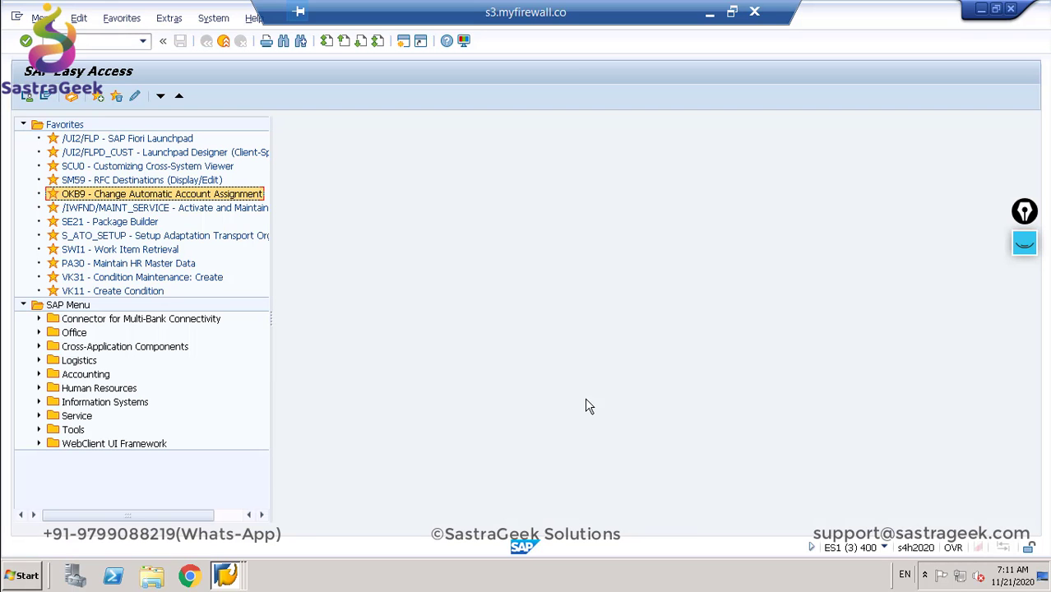
double_click(69, 196)
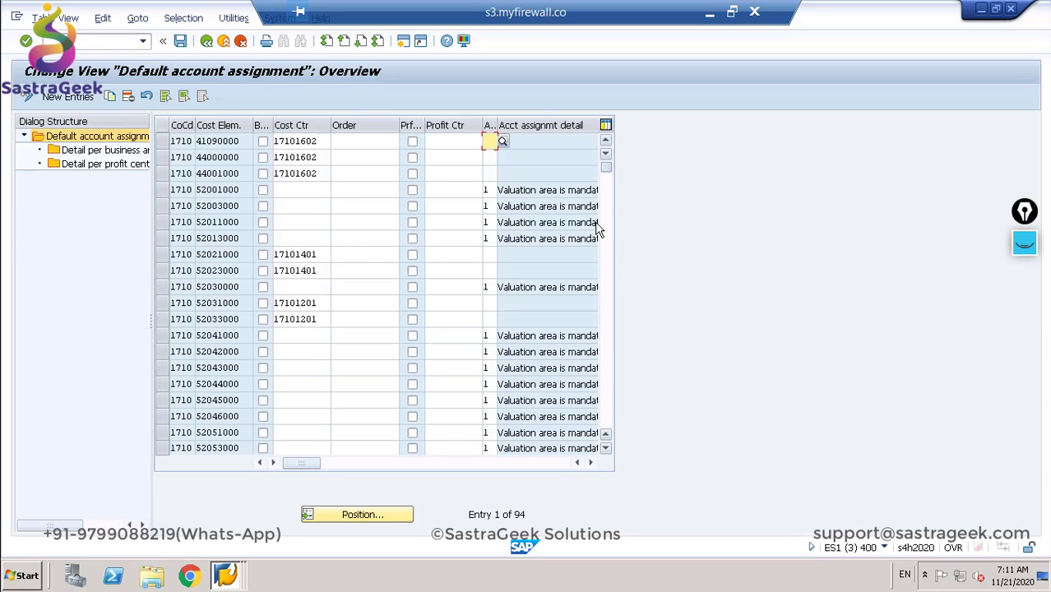
drag(605, 167, 608, 426)
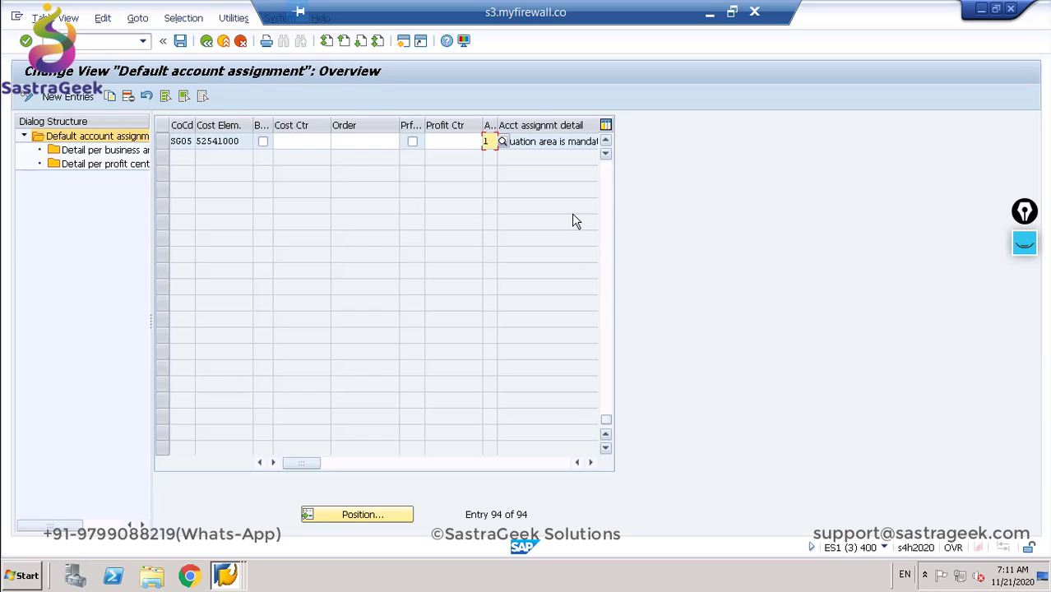
Step: Copy the SG05 default account assignment for cost element 52541000 to company code CS10, including all dependent entries
click(163, 142)
click(110, 98)
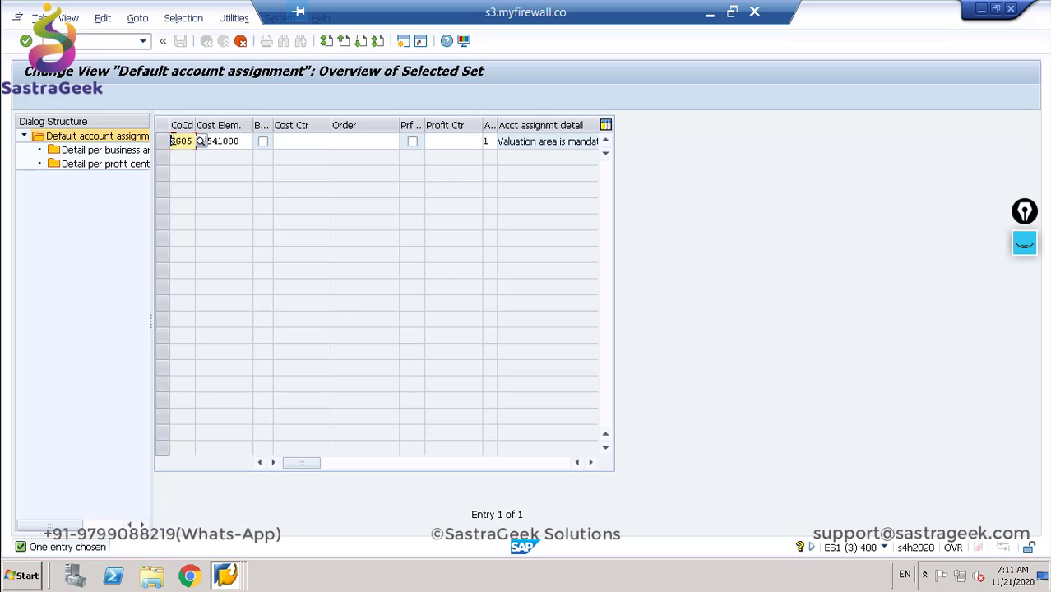
drag(173, 140, 201, 142)
text(CS10)
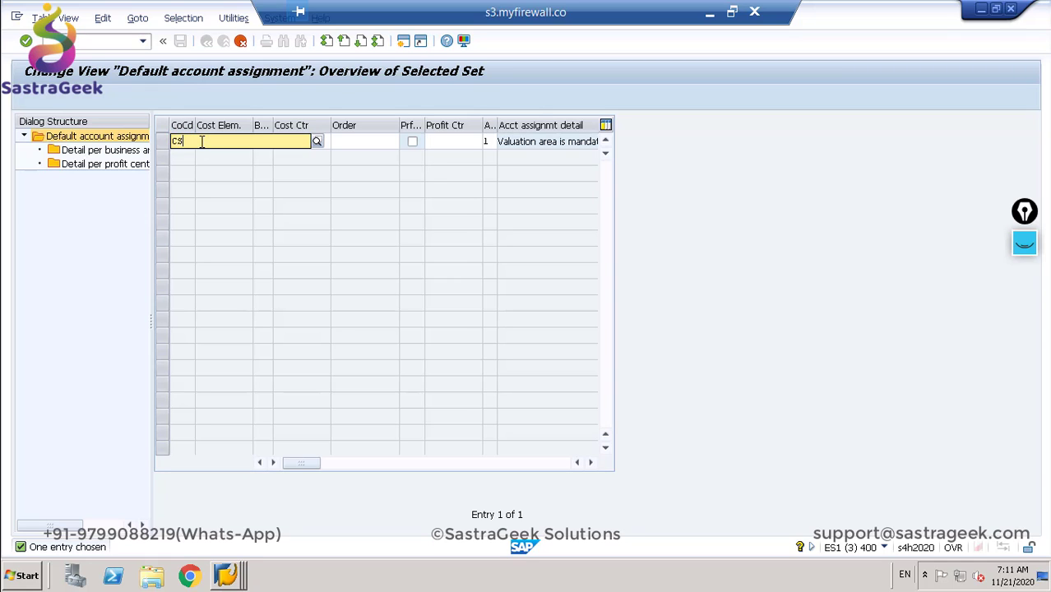
key(Return)
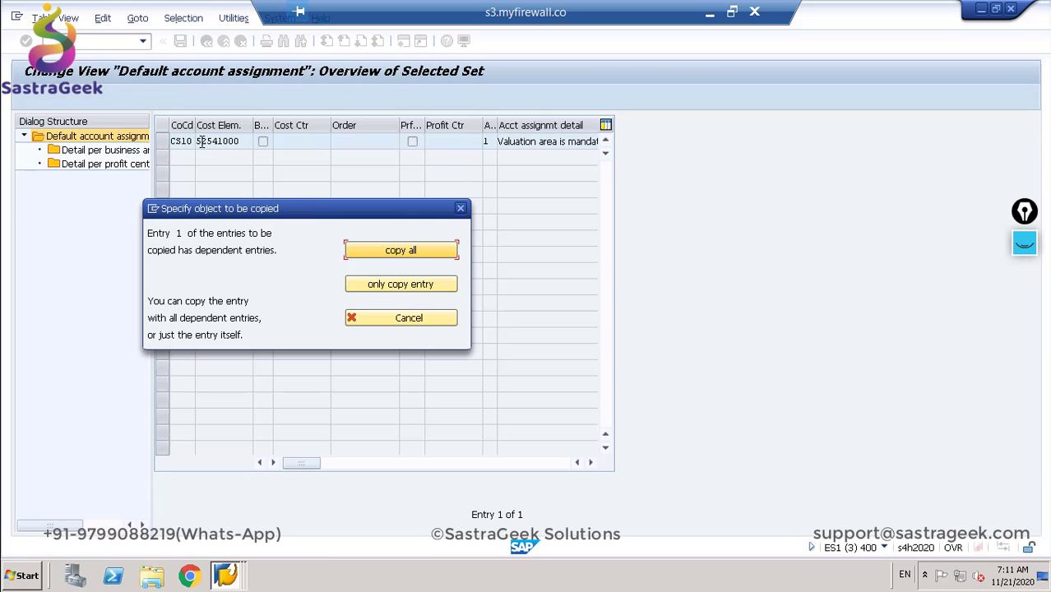
click(372, 256)
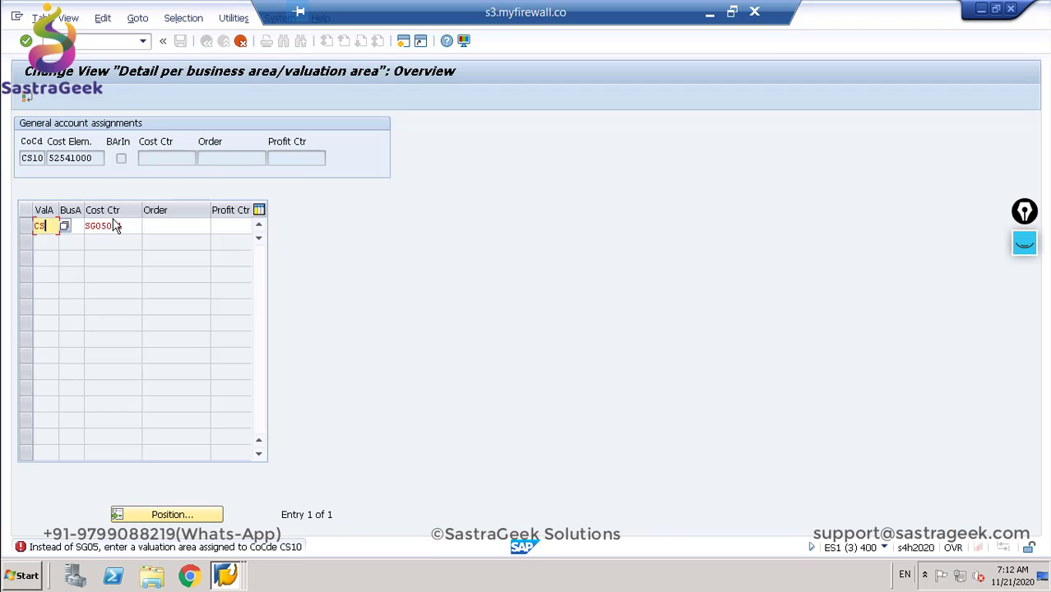
Step: Set the dependent entry's valuation area to CS10 and search for cost centers in company code CS10
key(Return)
key(Return)
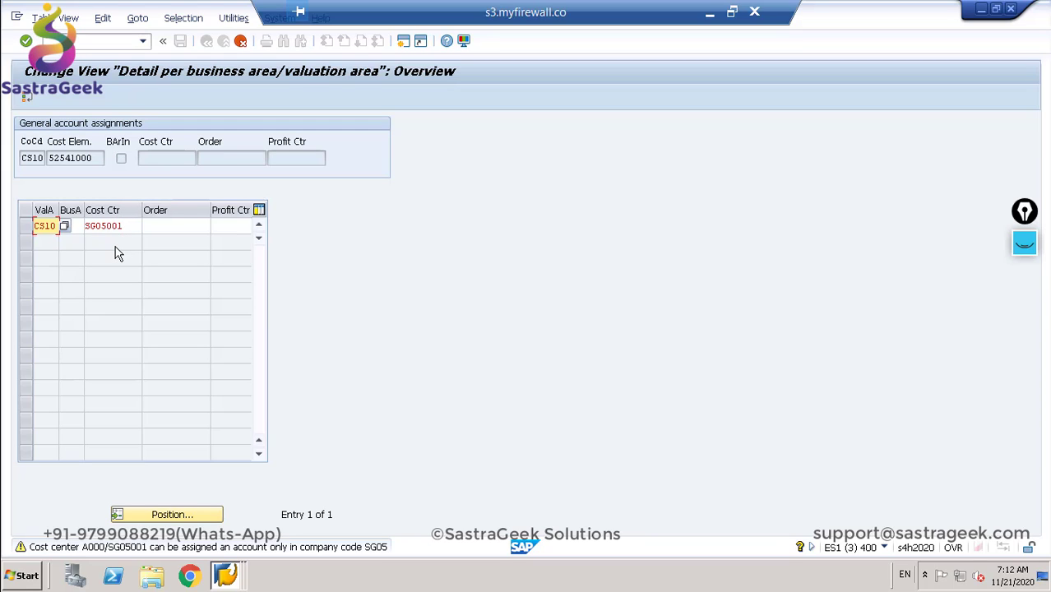
click(130, 223)
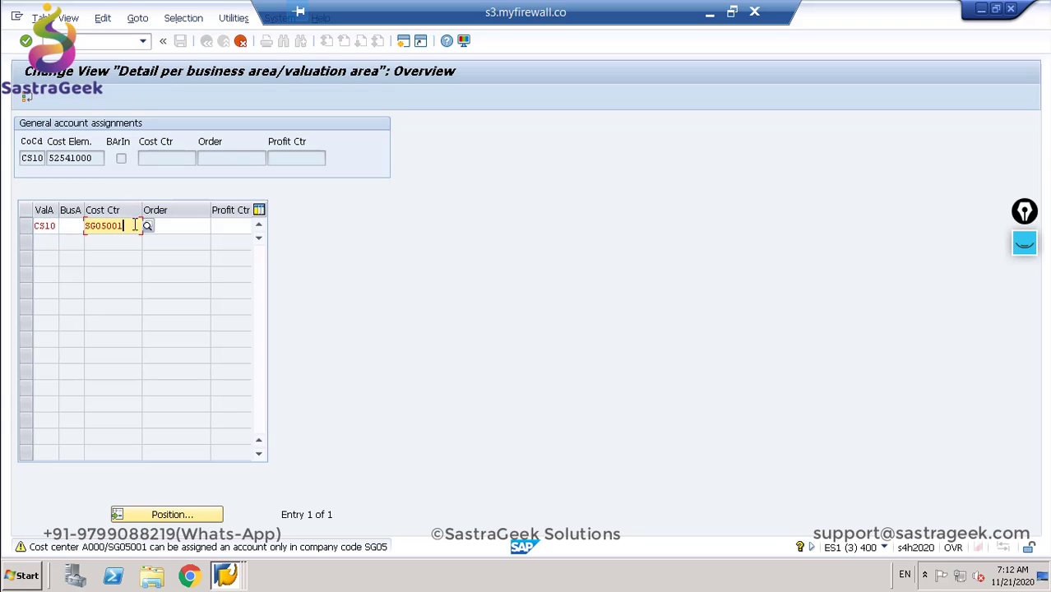
click(146, 229)
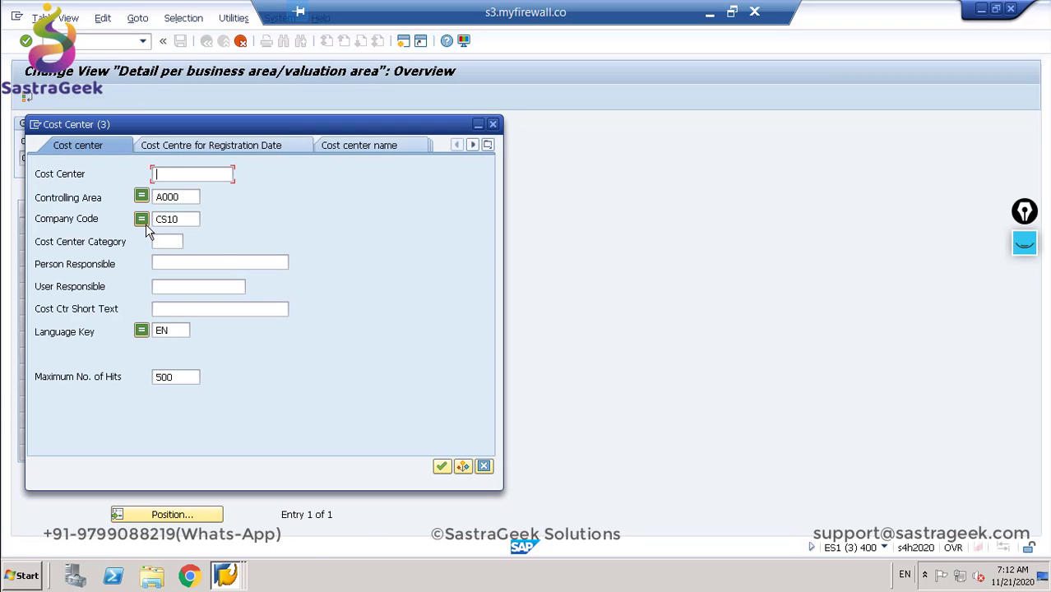
click(442, 466)
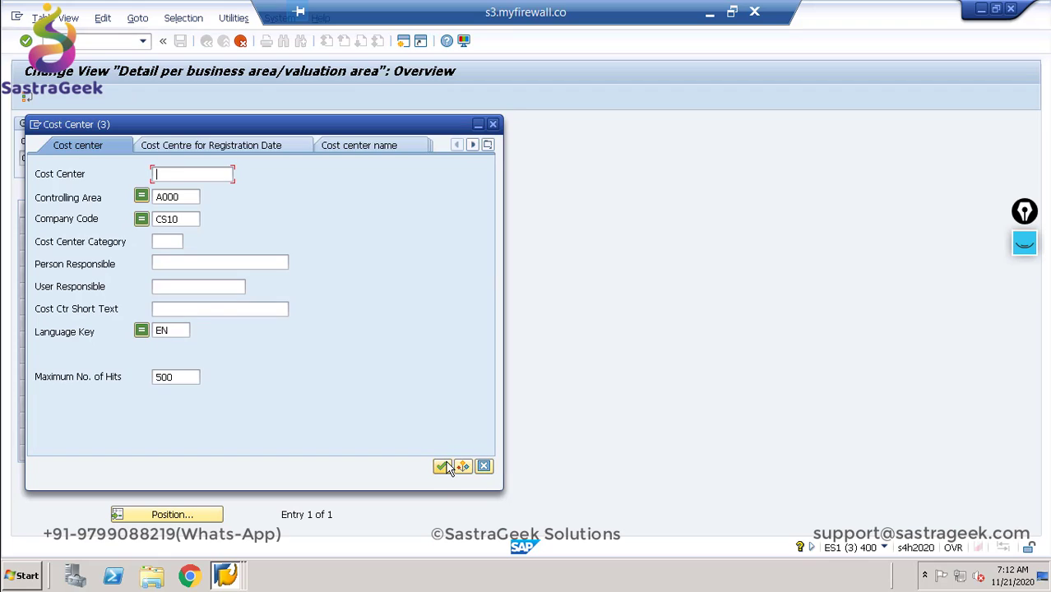
click(491, 125)
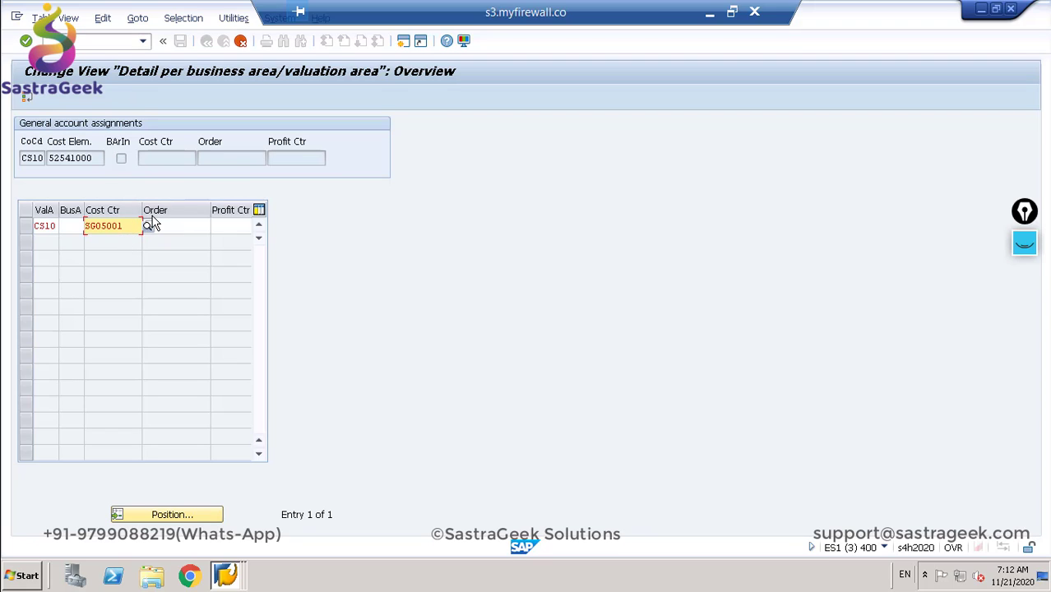
Step: Switch to the goods receipt session and exit the unposted receipt
key(alt+Tab)
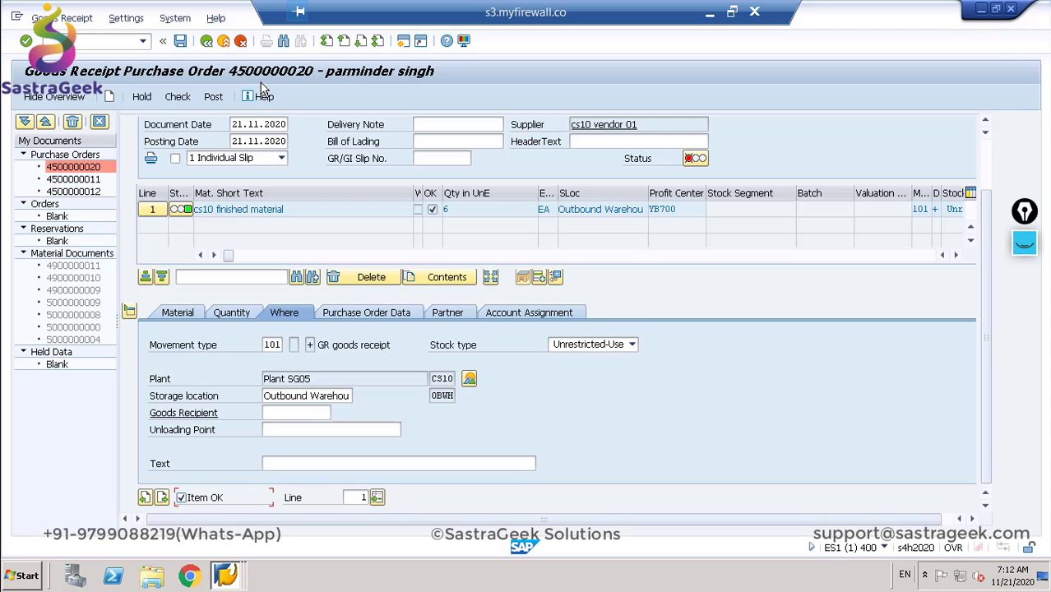
click(224, 42)
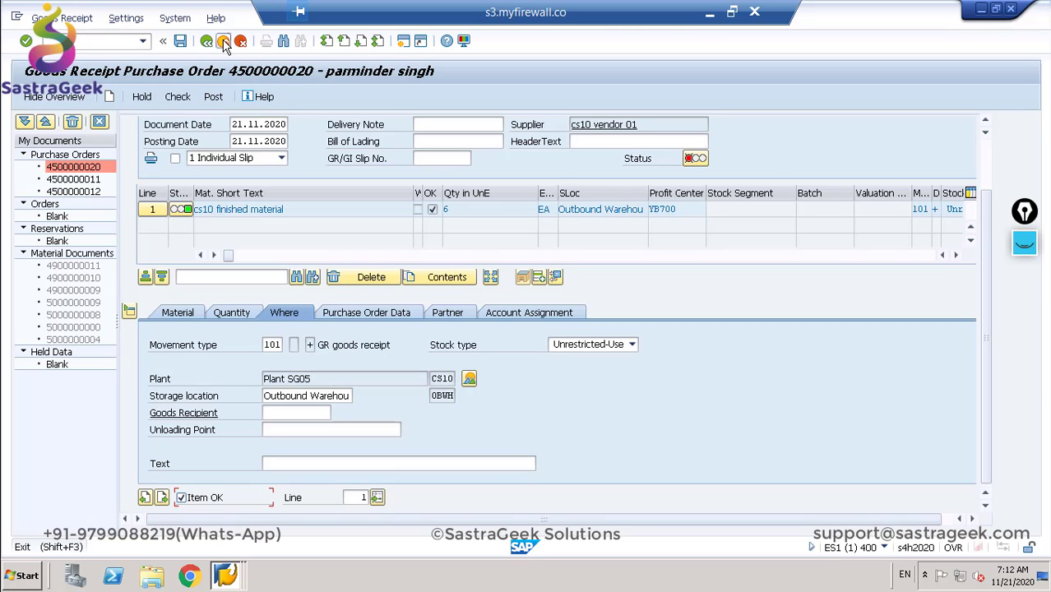
click(275, 285)
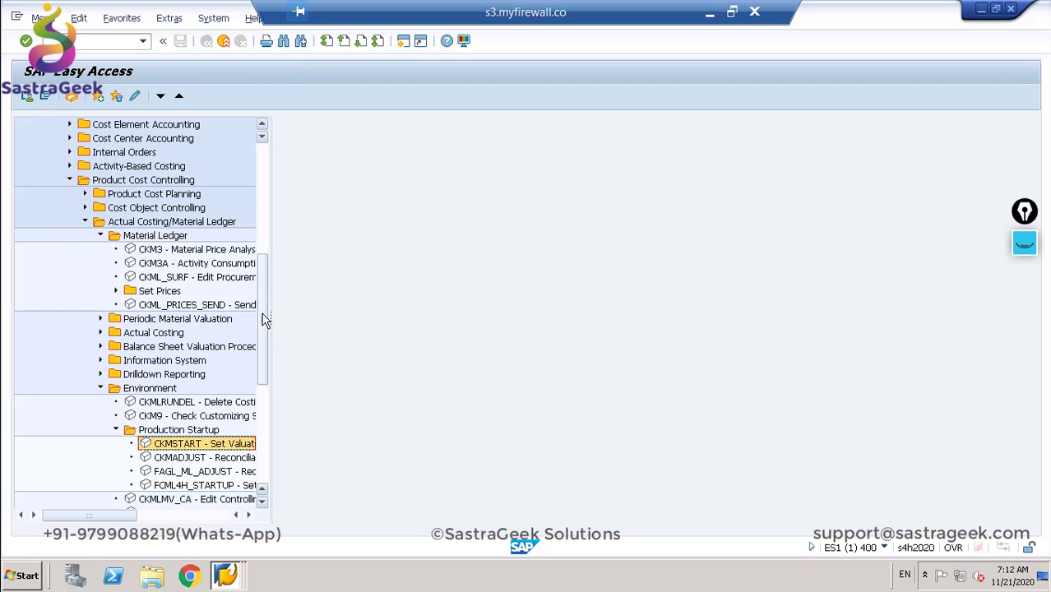
Step: Open the KS01 Create transaction for individual cost center processing under Cost Center Accounting master data
drag(263, 319, 251, 164)
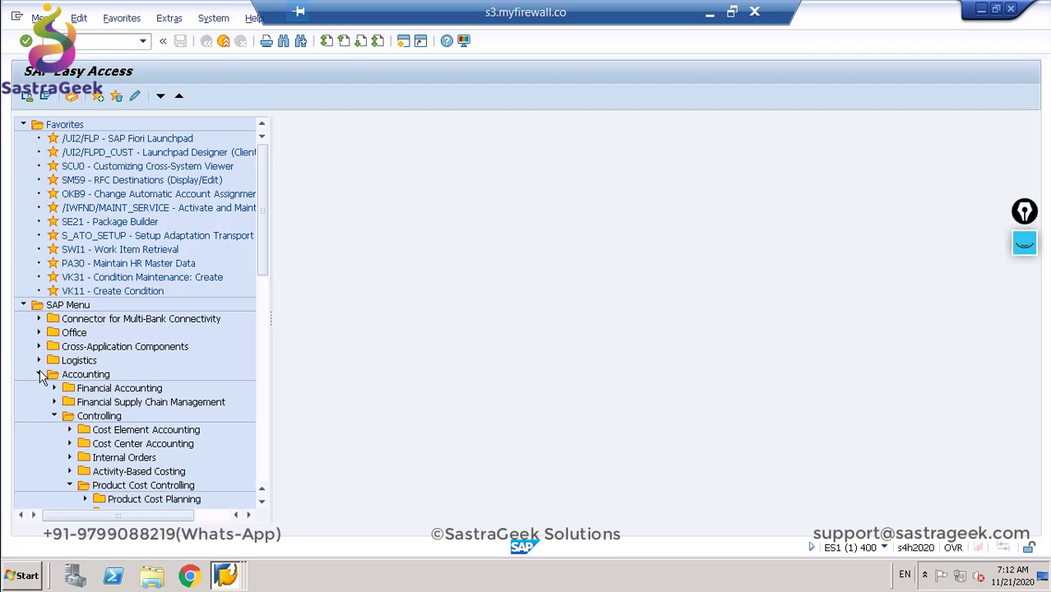
click(71, 485)
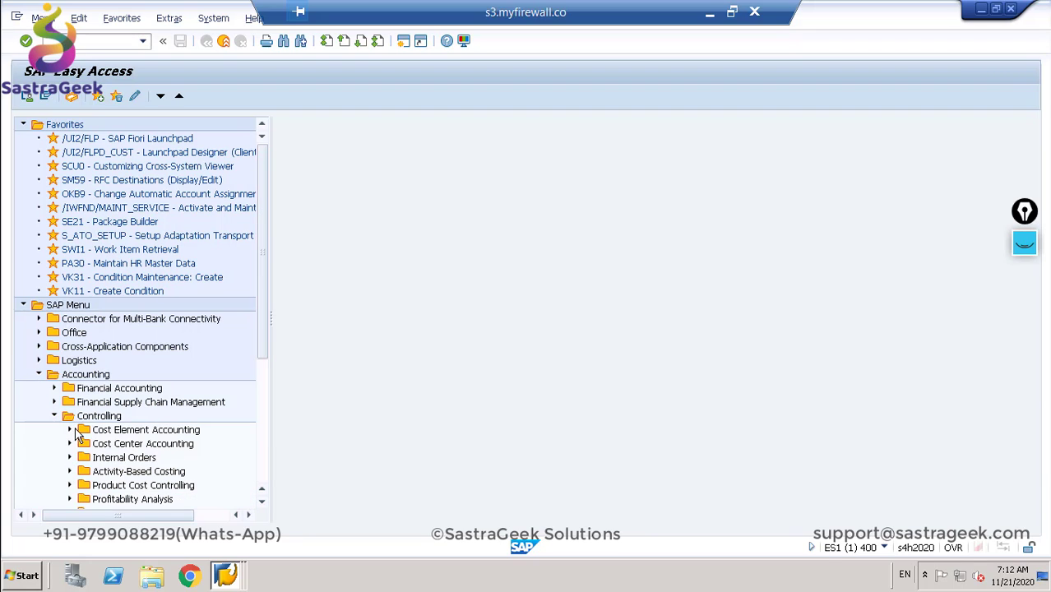
click(70, 444)
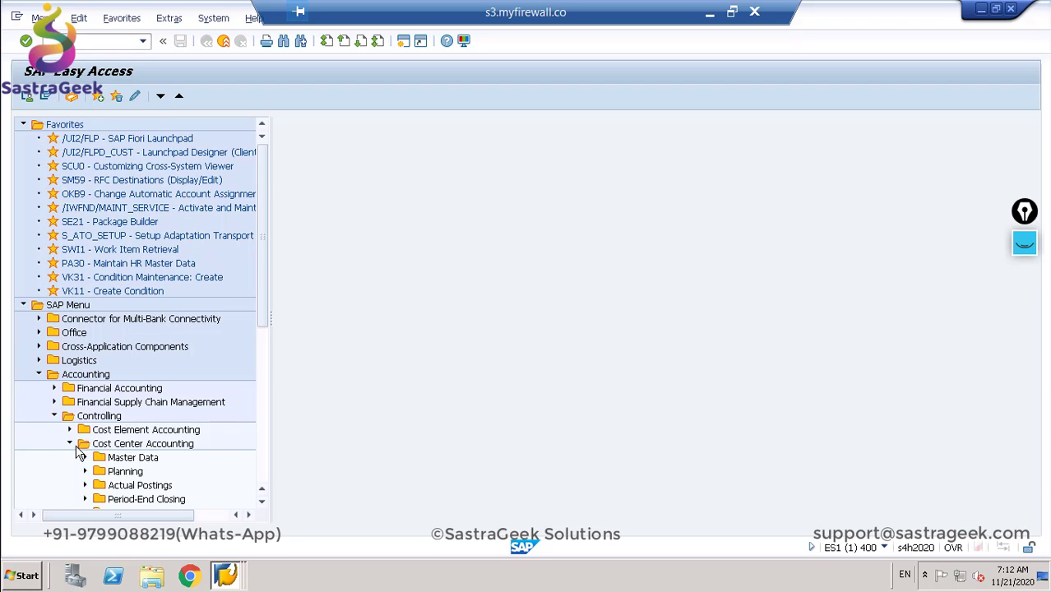
click(86, 458)
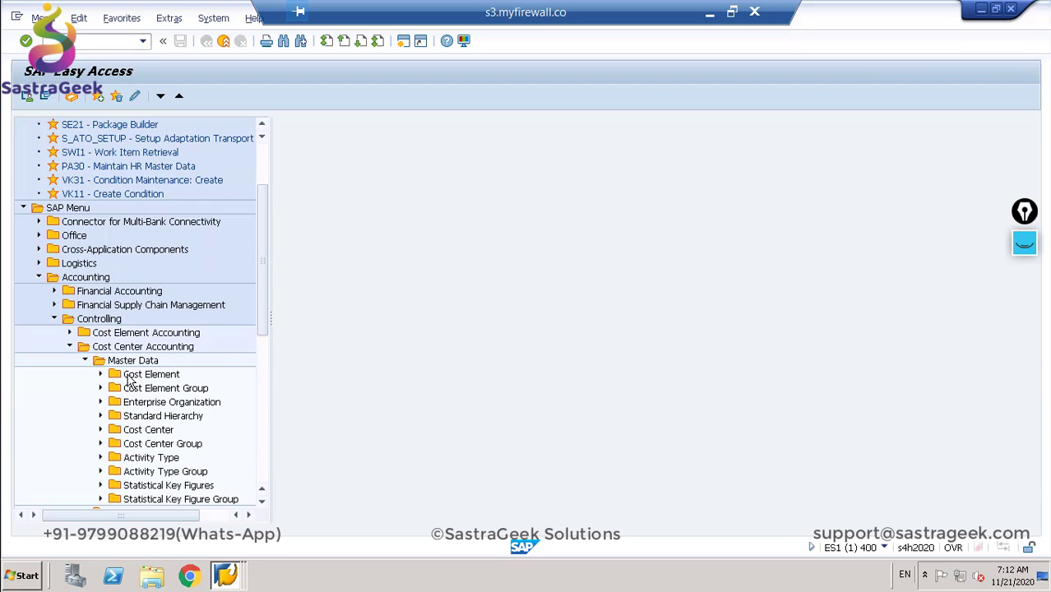
click(101, 430)
click(116, 443)
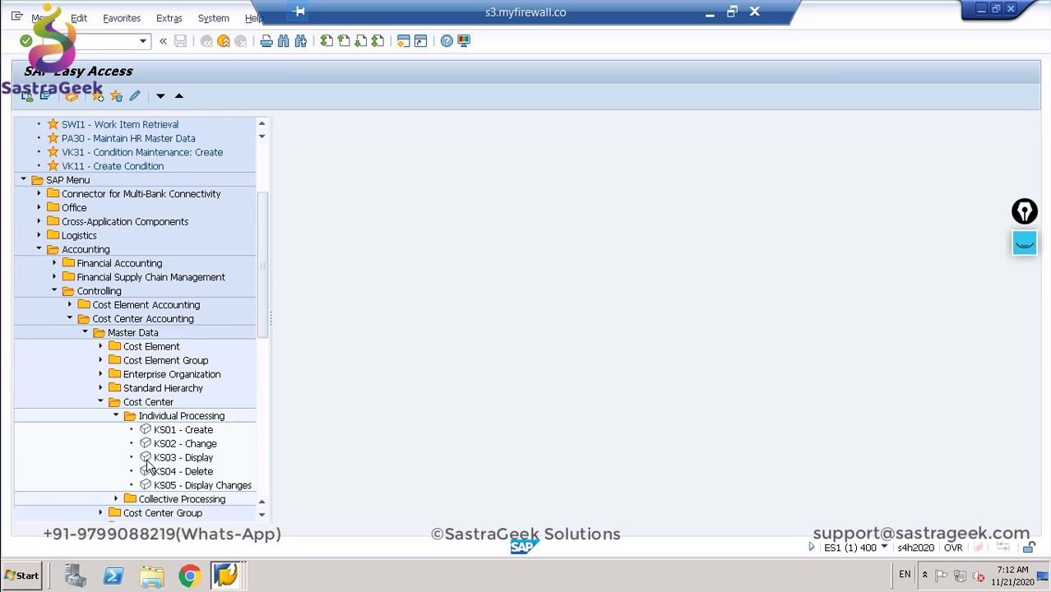
double_click(145, 432)
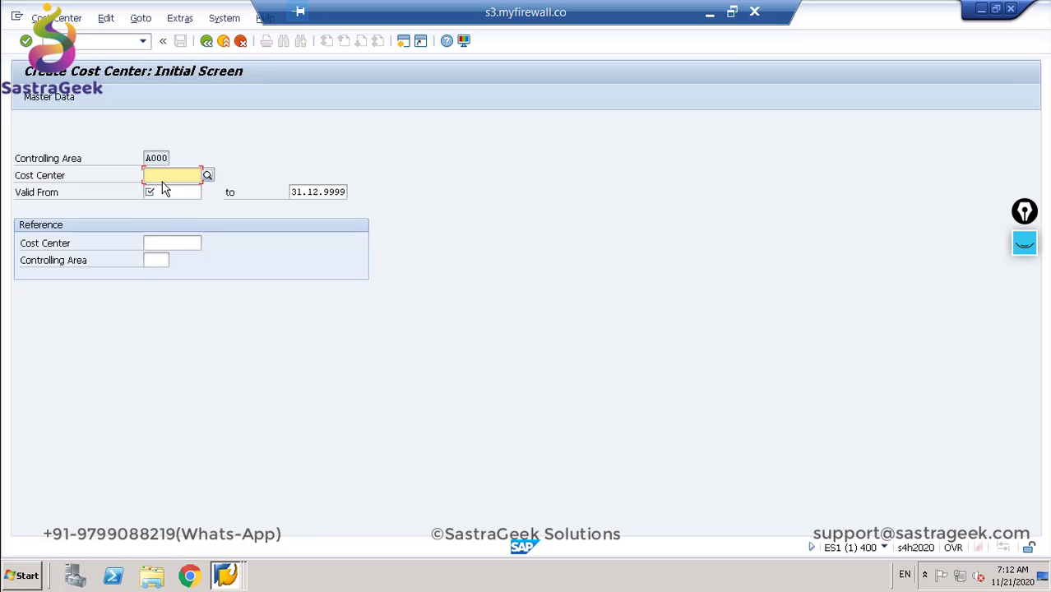
Step: Set the reference controlling area to A000 and the reference cost center to SG05001, copied from the default account assignment entry
click(155, 259)
text(A)
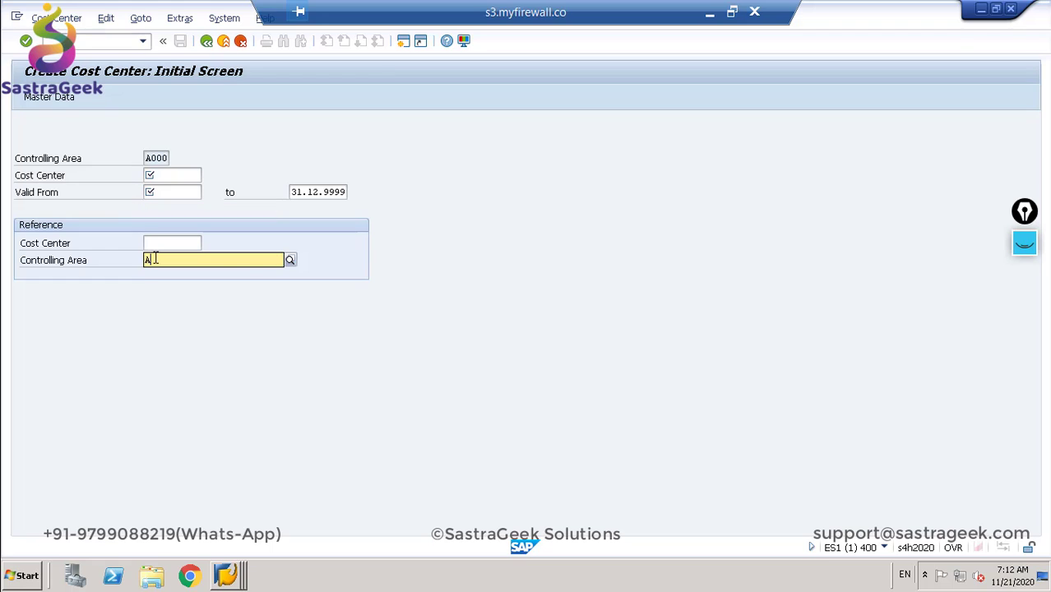
click(162, 291)
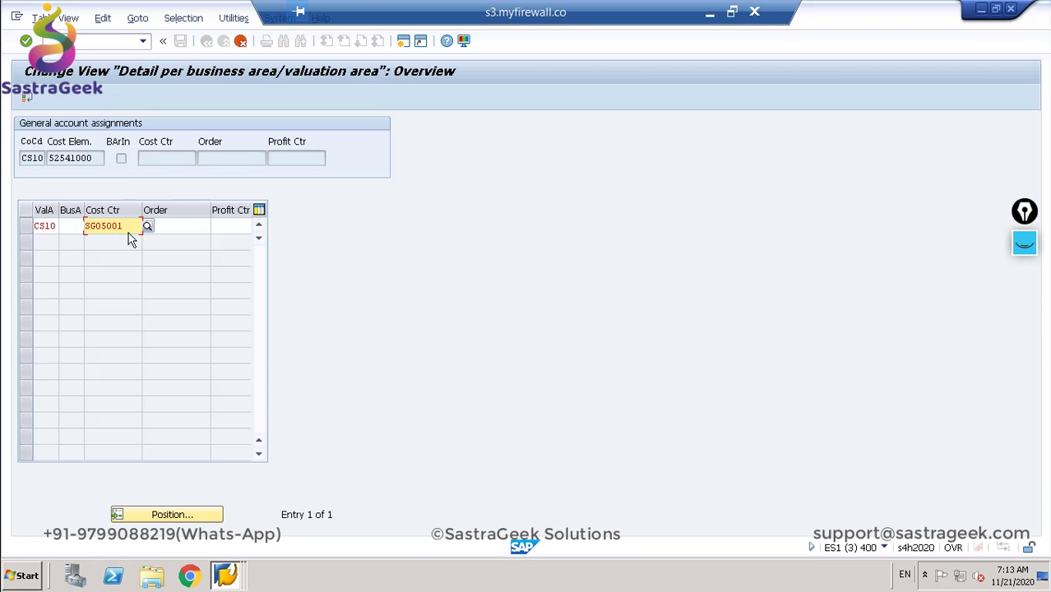
drag(125, 226, 83, 226)
key(ctrl+c)
key(alt+Tab)
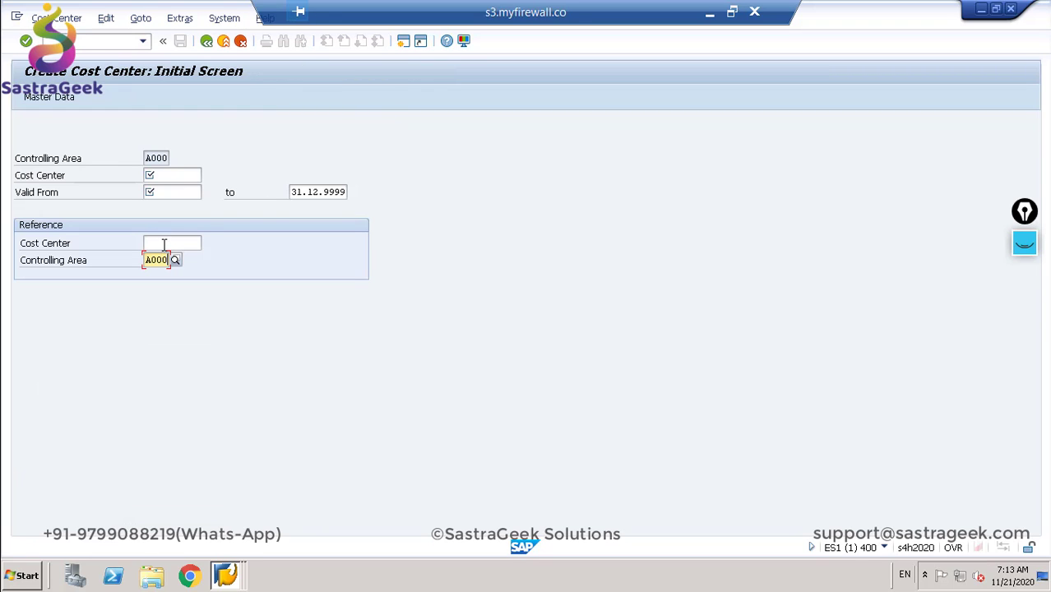
click(164, 244)
key(ctrl+v)
Step: Create and save cost center CS10001 from the reference, valid from 05.10.2020
click(163, 177)
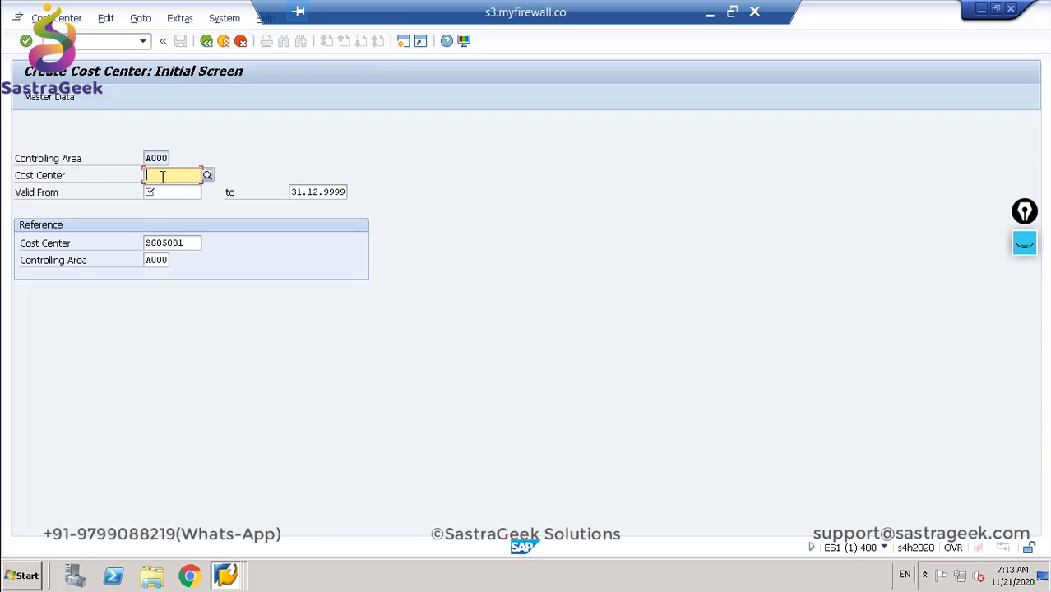
text(cs10001)
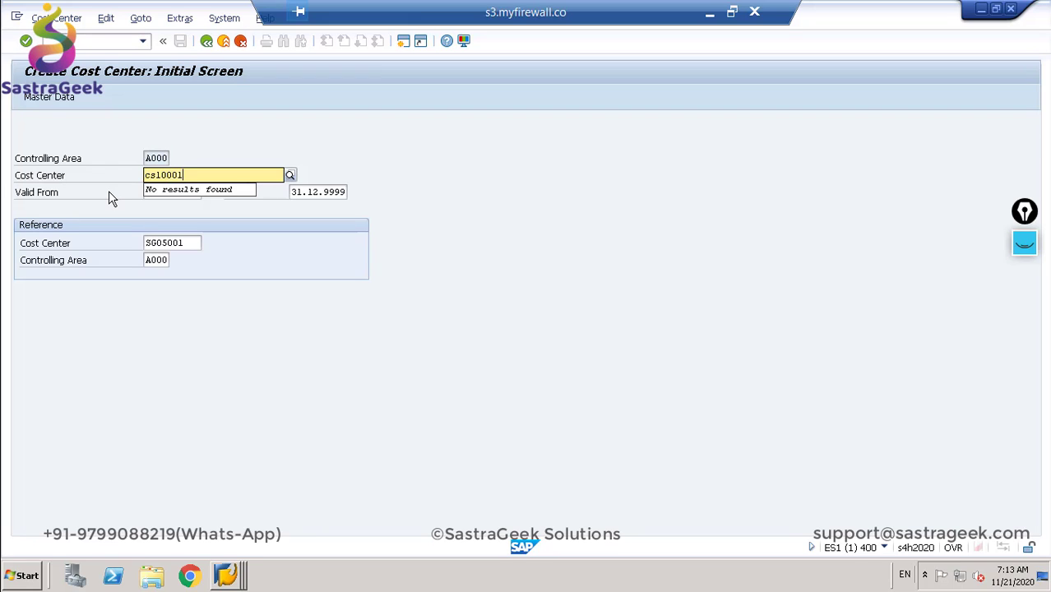
click(195, 191)
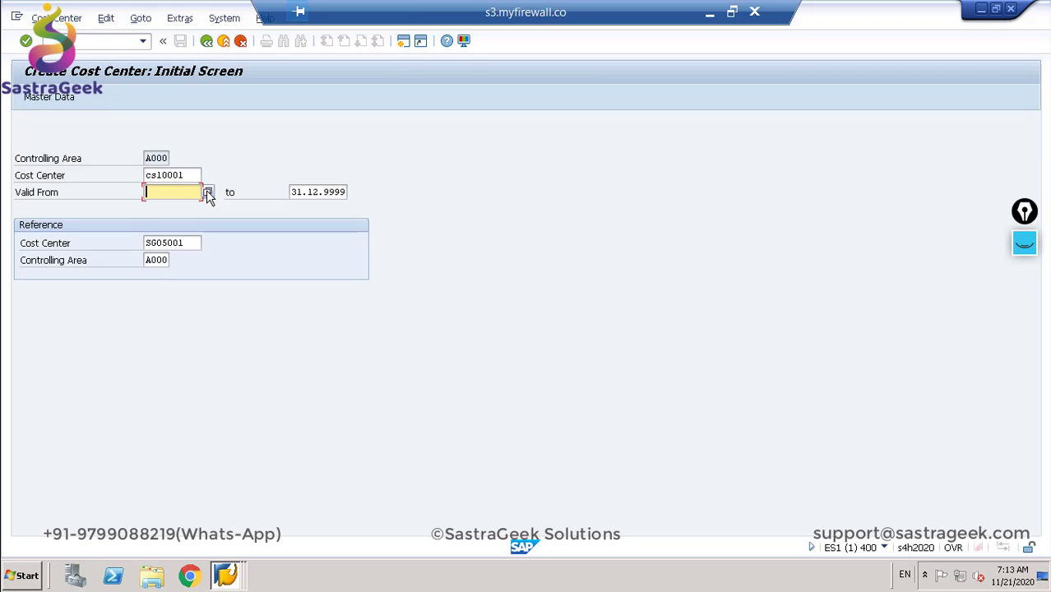
click(207, 191)
double_click(174, 247)
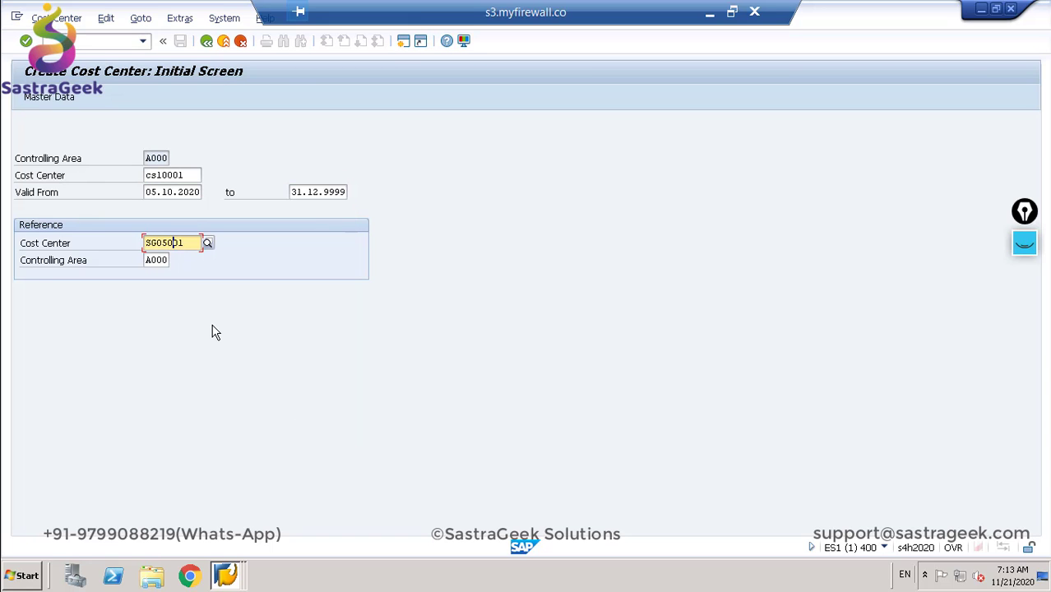
key(Return)
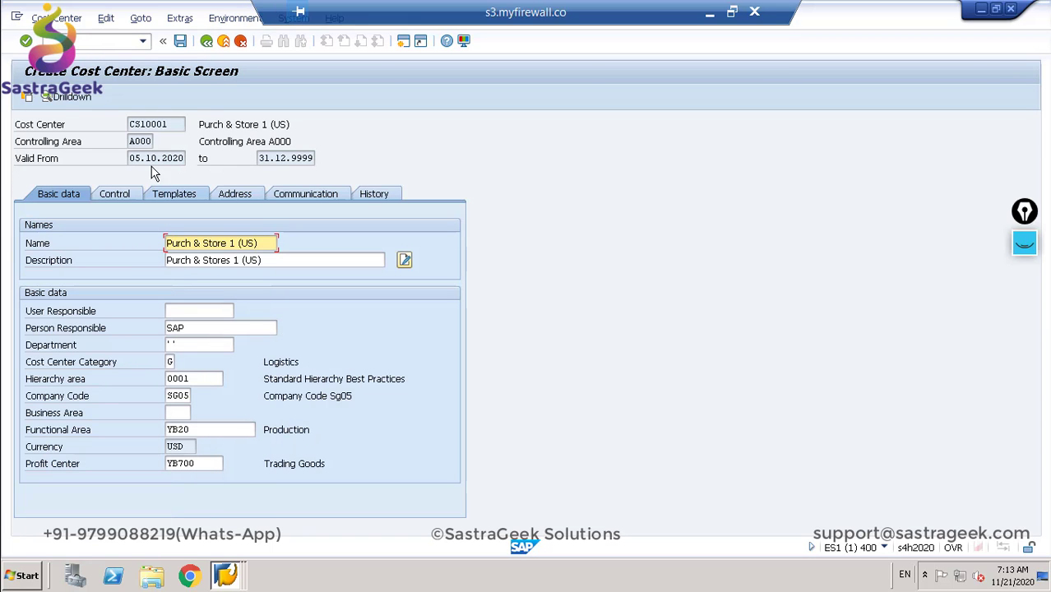
click(181, 43)
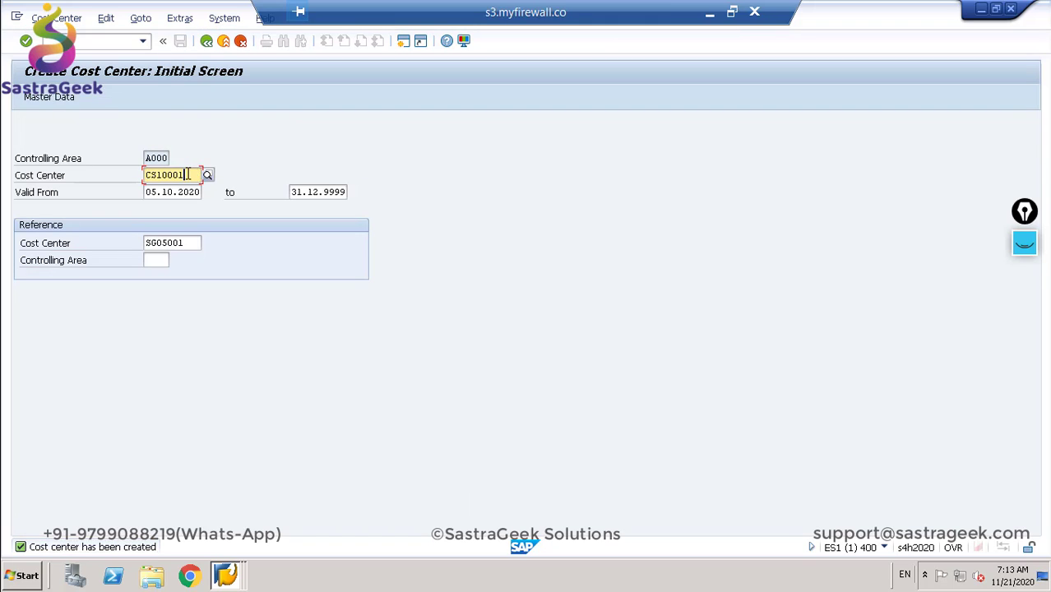
Step: Copy the new cost center's number into the CS10 valuation area entry as CS10001, and finish copying the default account assignment
drag(187, 174, 114, 177)
key(ctrl+c)
key(alt+Tab)
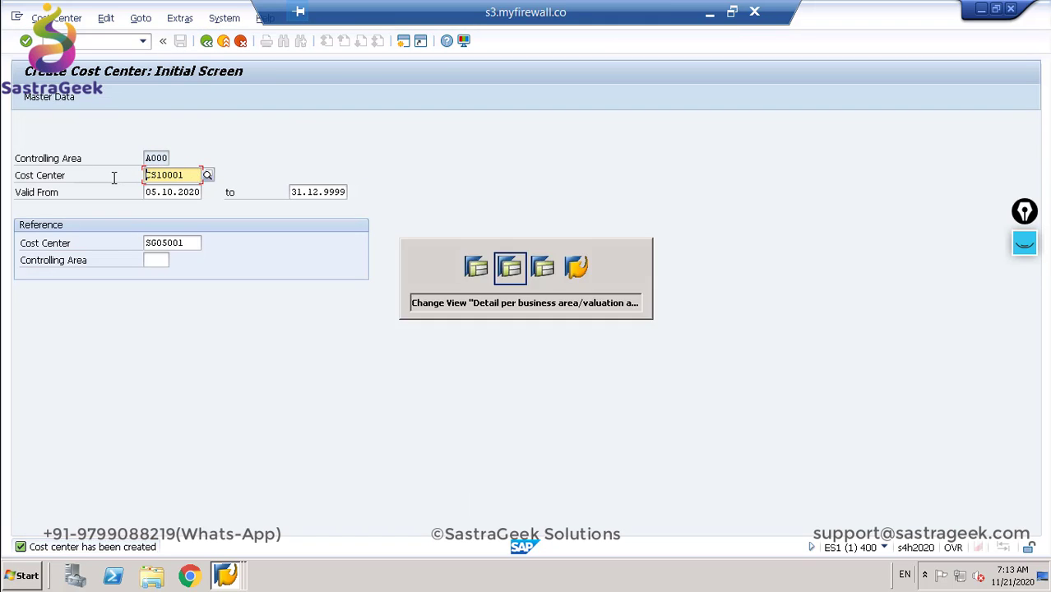
drag(130, 225, 71, 231)
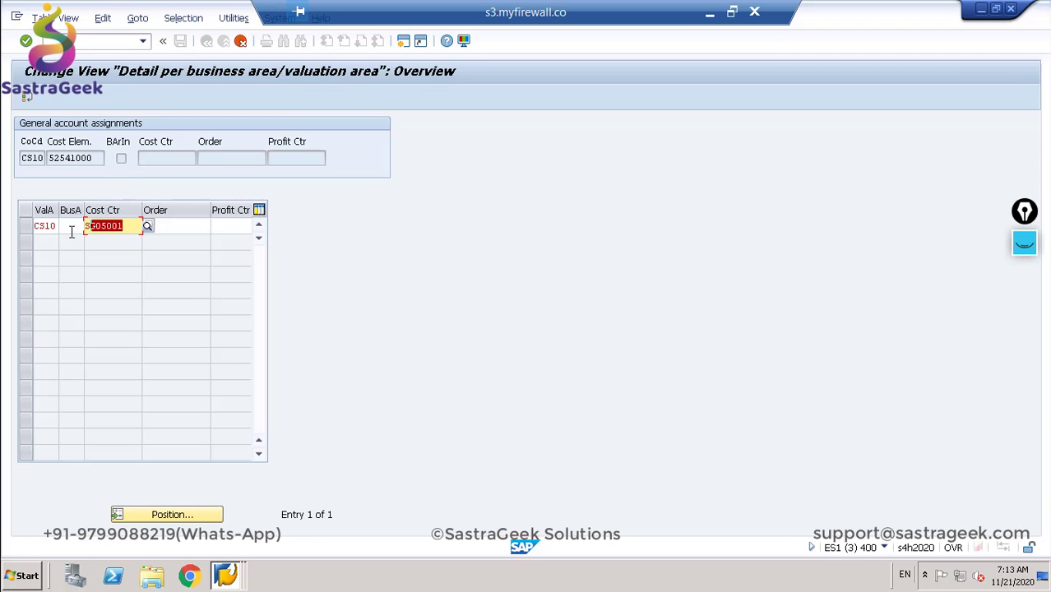
key(BackSpace)
key(ctrl+v)
key(Return)
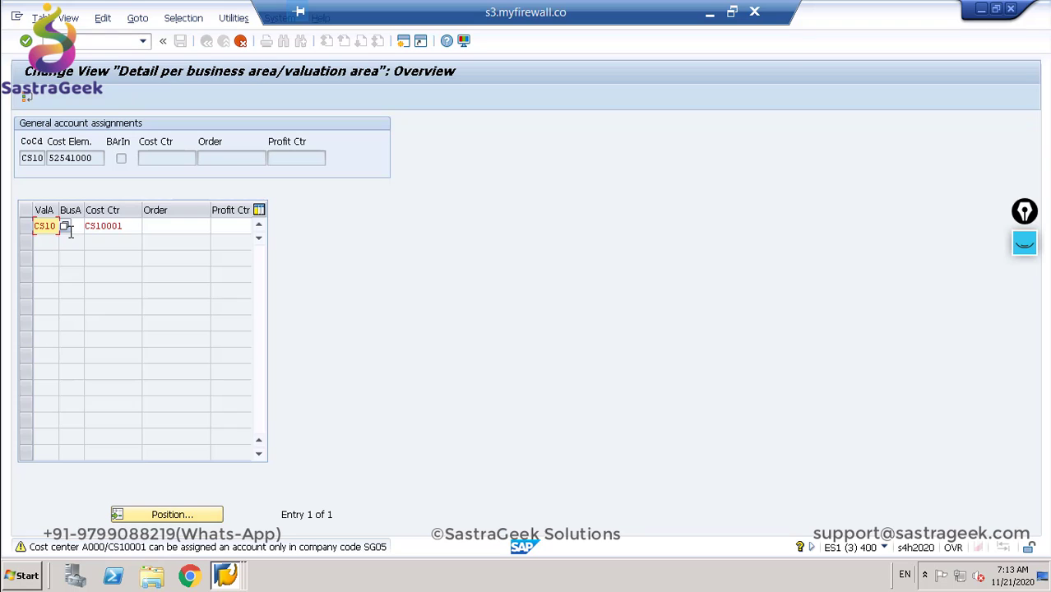
key(Return)
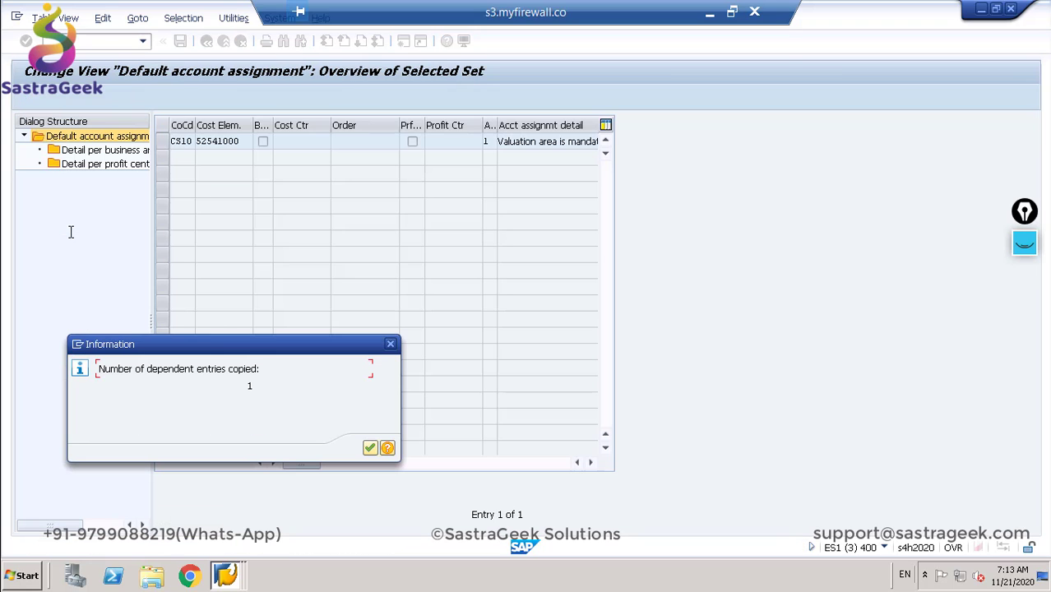
key(Return)
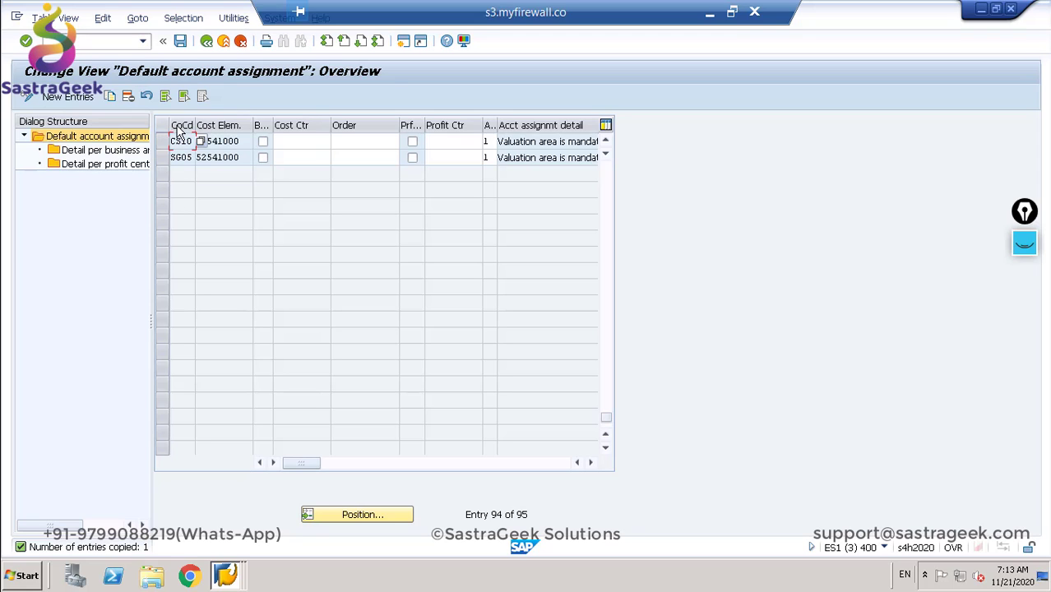
Step: Save the default account assignment changes to the CS10 customizing request ES1K900079
click(180, 41)
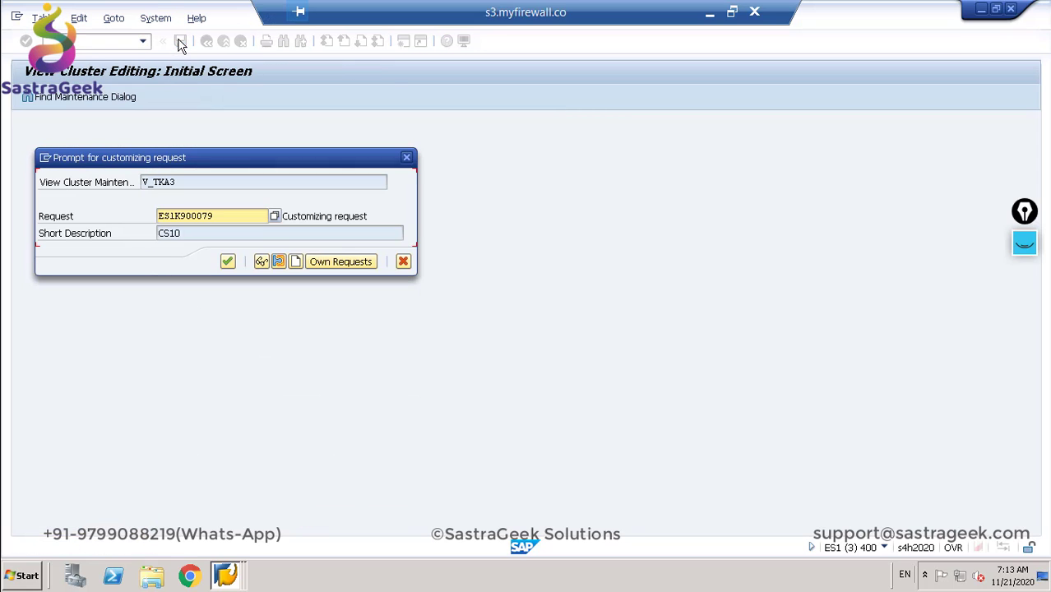
click(228, 262)
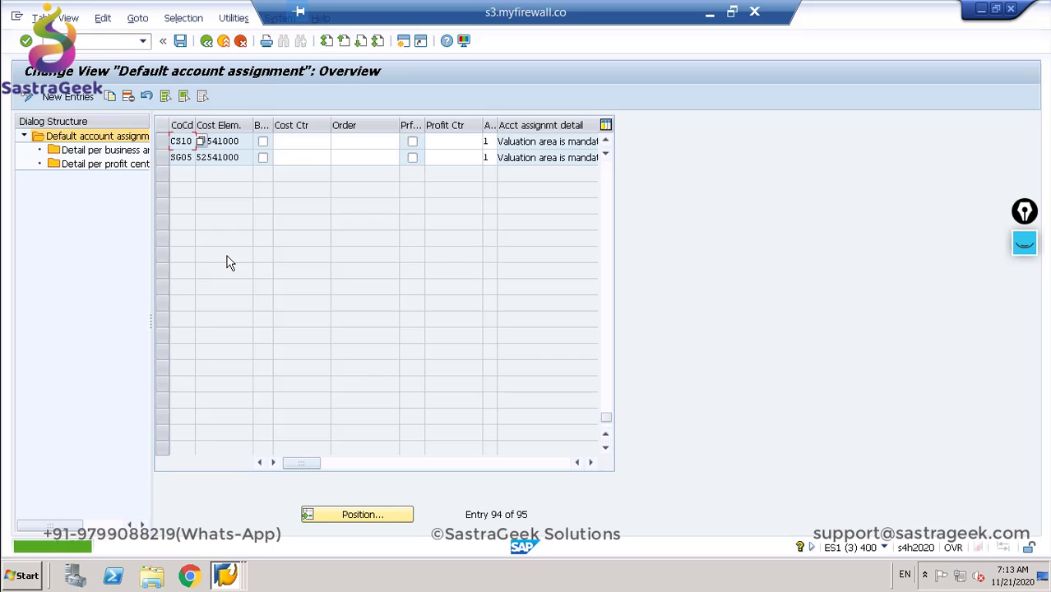
Step: Switch to the cost center creation session, open the goods receipt transaction there, and load the CS10 purchase order for receipt
key(alt+Tab)
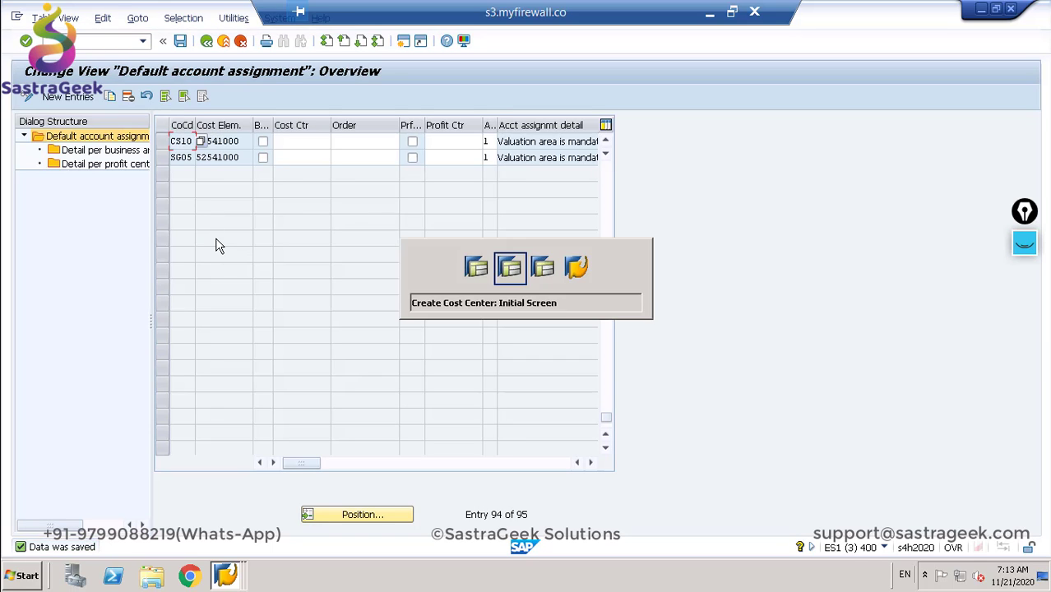
click(99, 40)
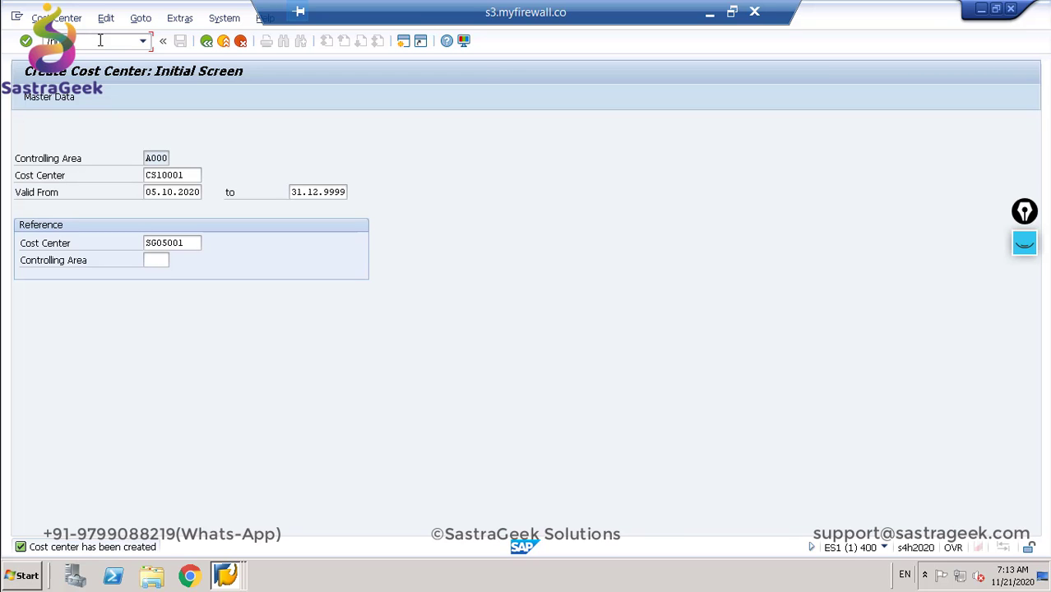
key(Return)
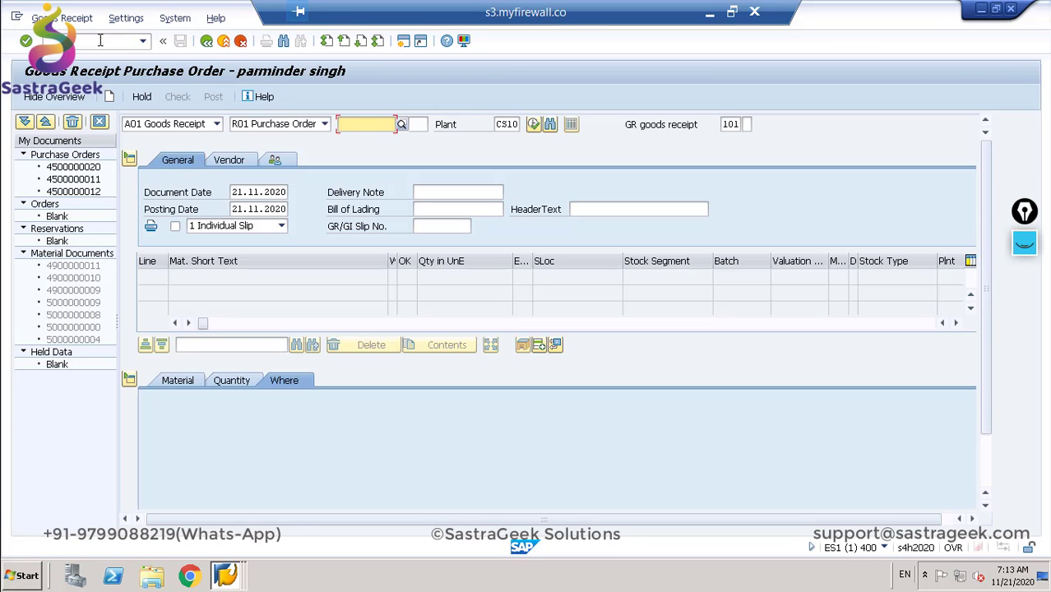
key(BackSpace)
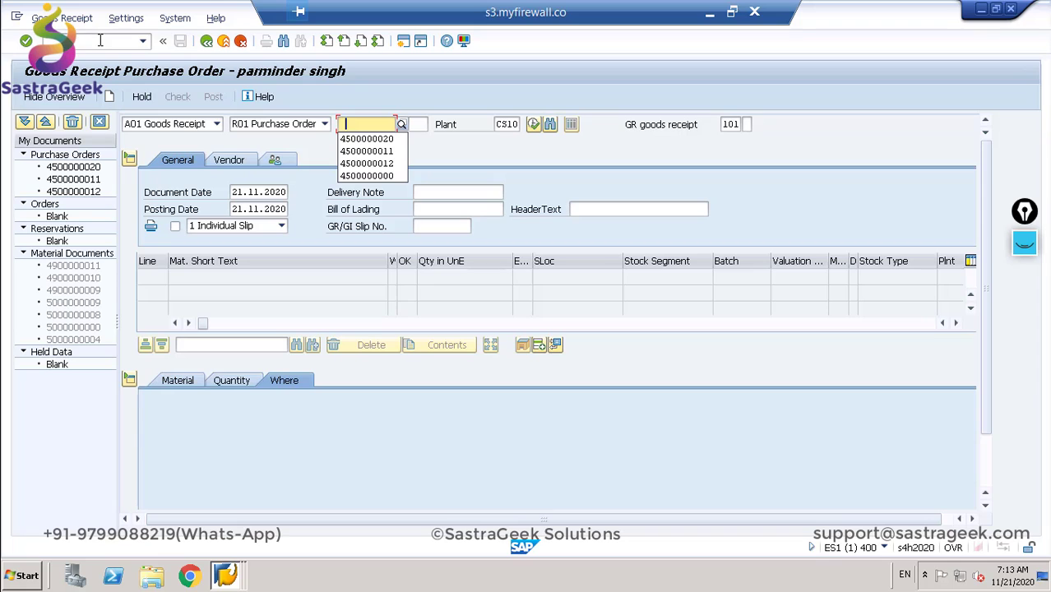
key(Down)
key(Return)
key(Return)
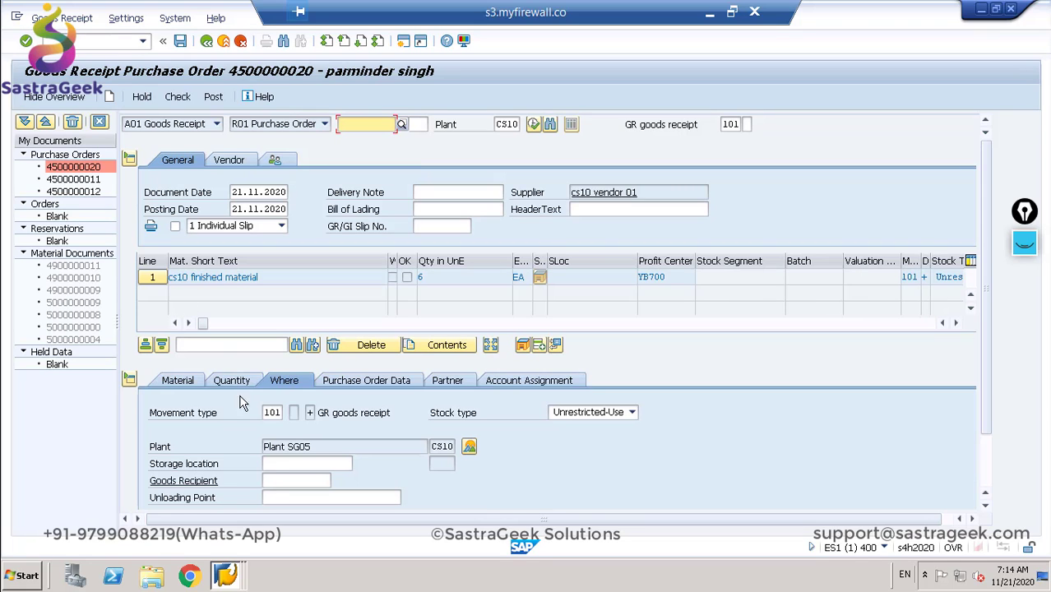
Step: Complete the receipt item with storage location obwh and Item OK, and try to check and post the goods receipt
click(287, 465)
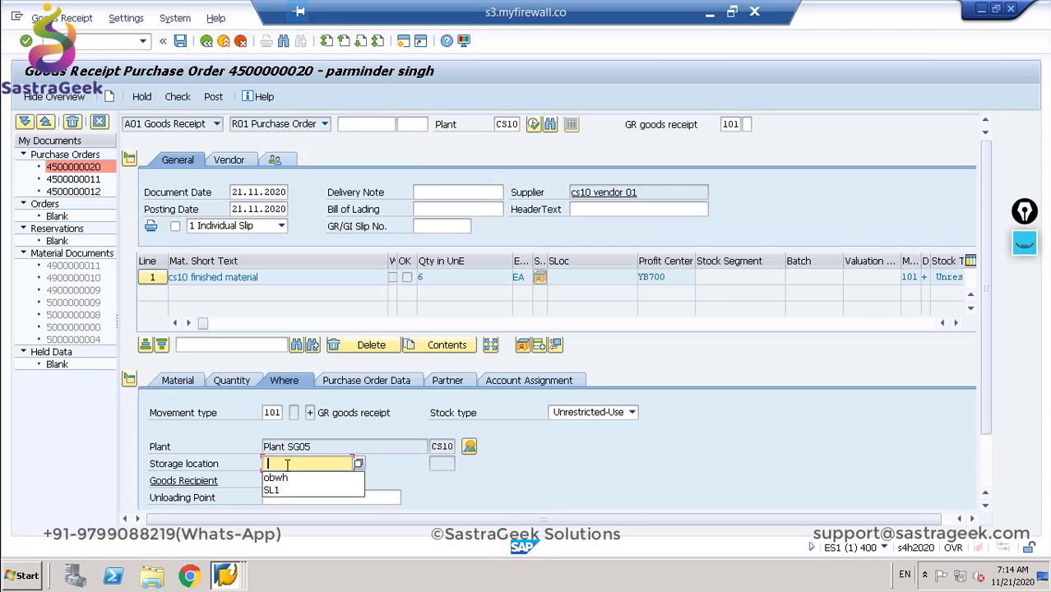
click(276, 478)
key(Return)
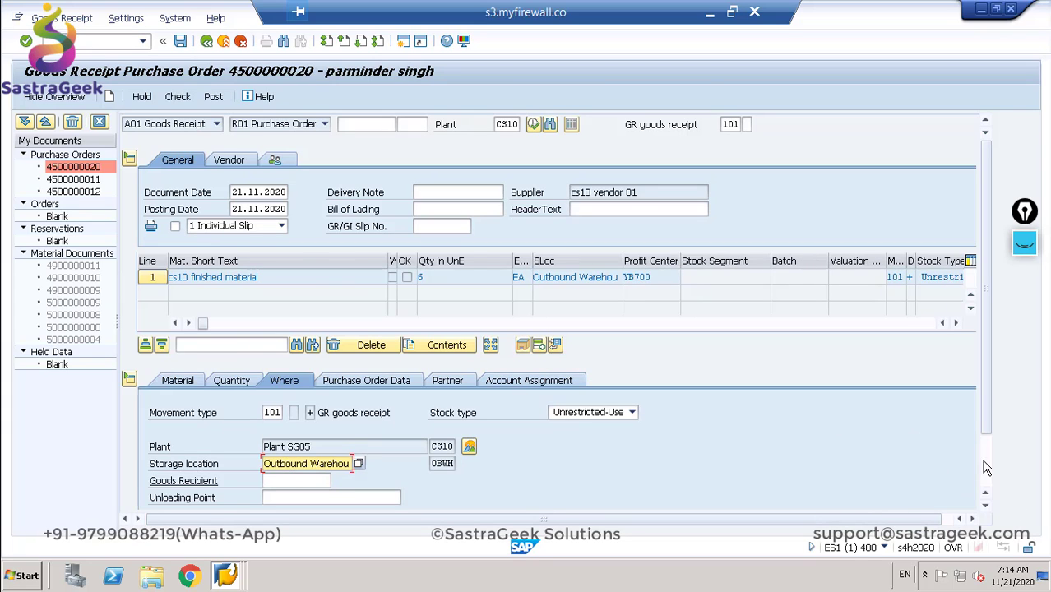
scroll(986, 468, down, 2)
click(182, 498)
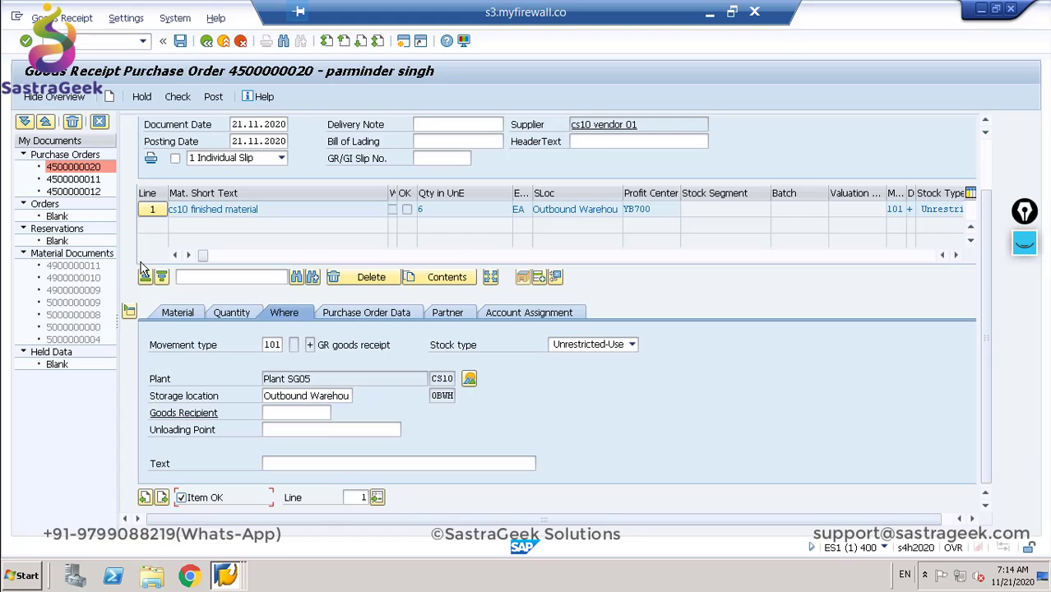
click(182, 99)
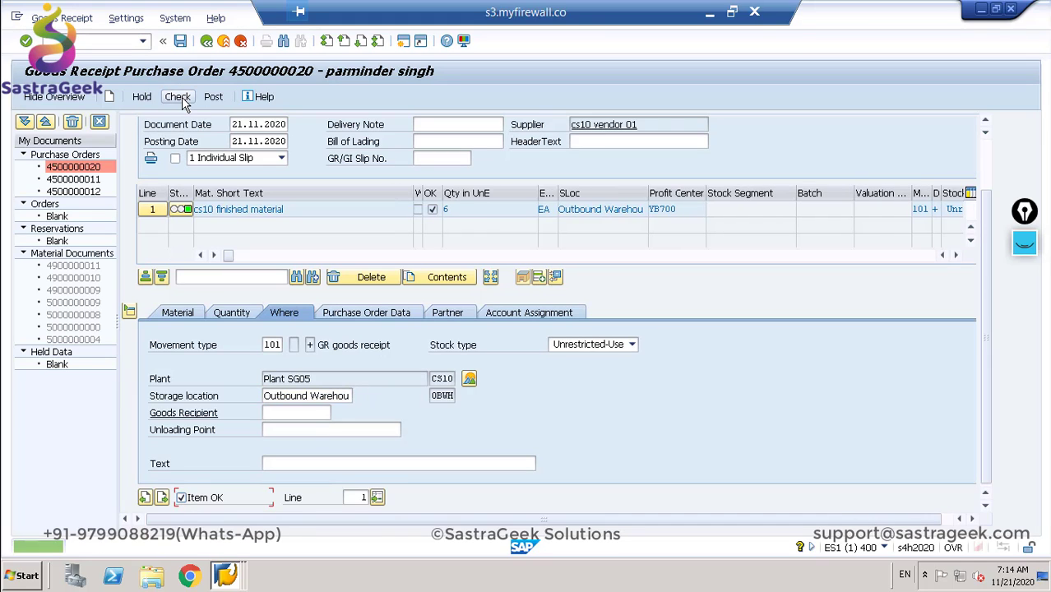
click(212, 97)
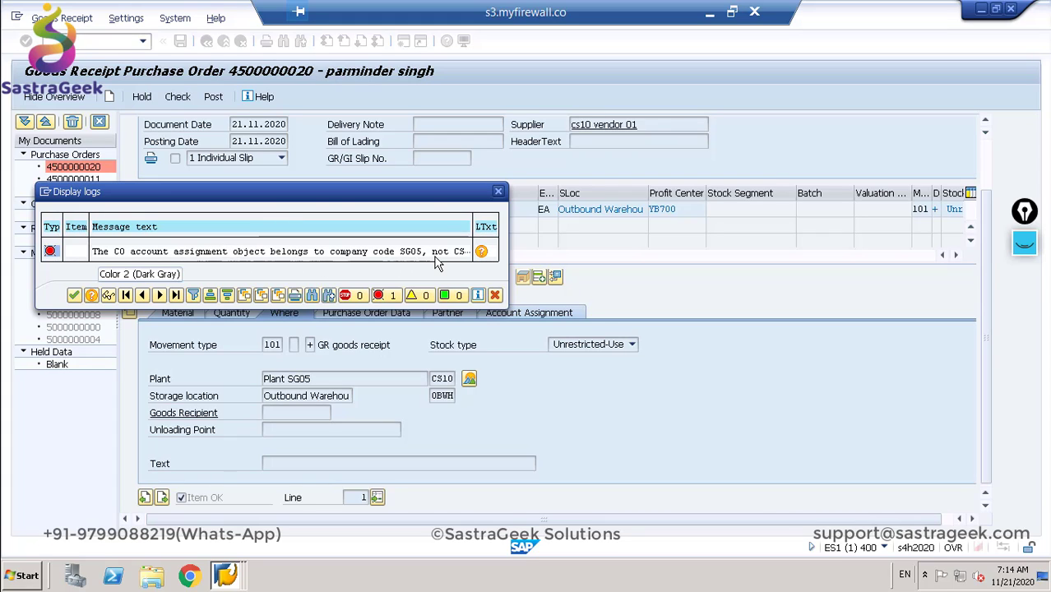
key(alt+Tab)
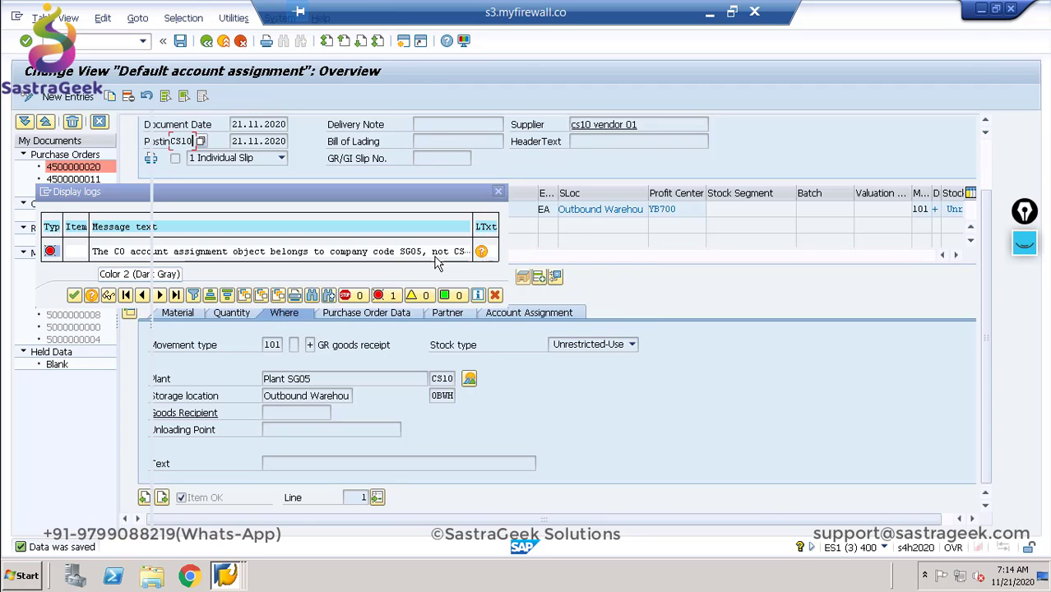
key(alt+Tab)
key(alt+Tab)
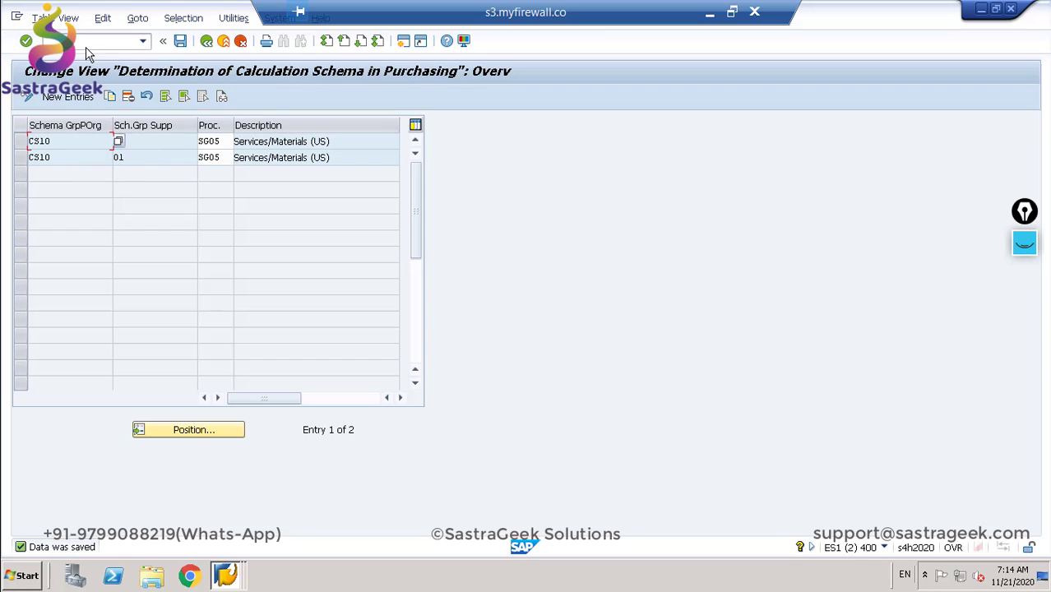
click(207, 43)
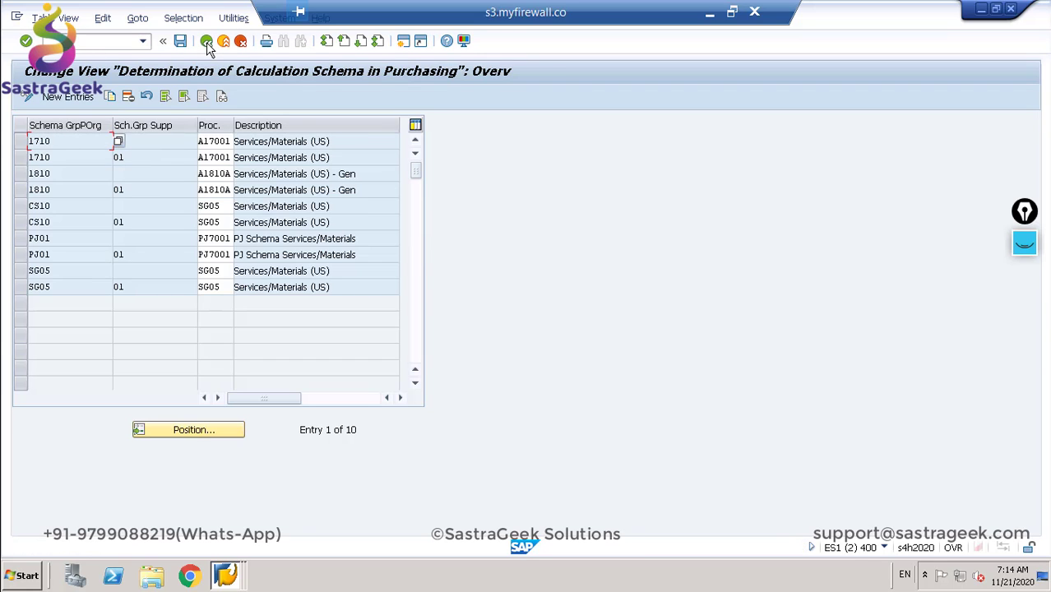
key(F10)
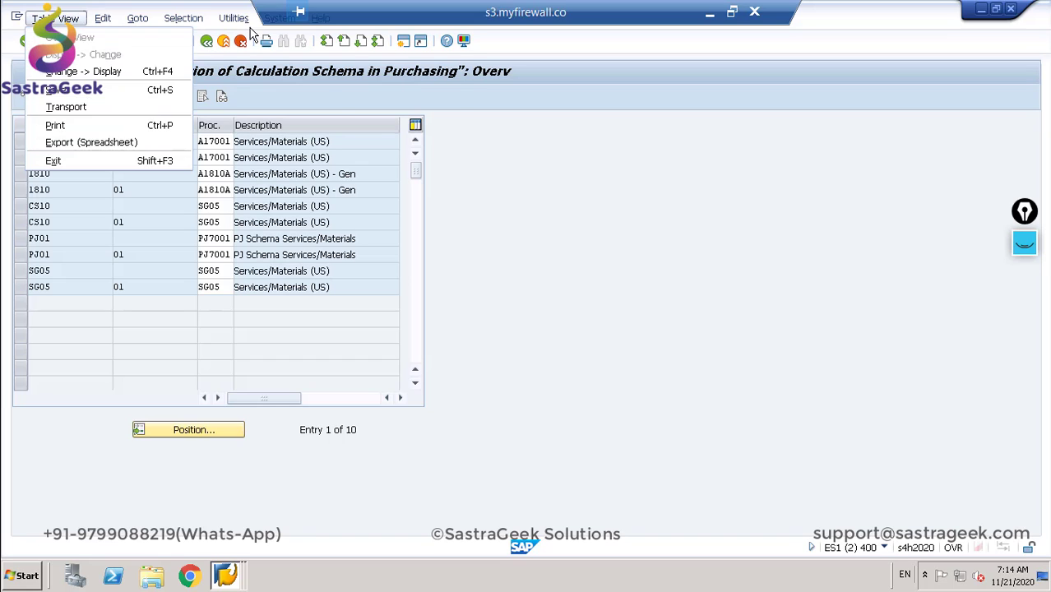
key(Left)
click(460, 171)
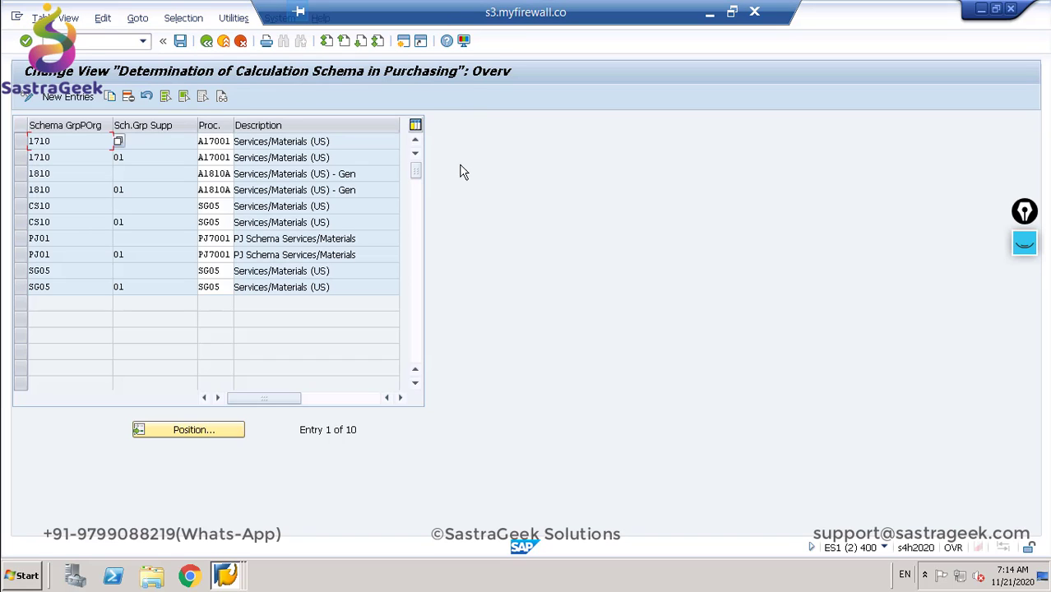
Step: Start a new session and open the KS02 Change transaction for individual cost center processing under Cost Center Accounting master data
click(403, 41)
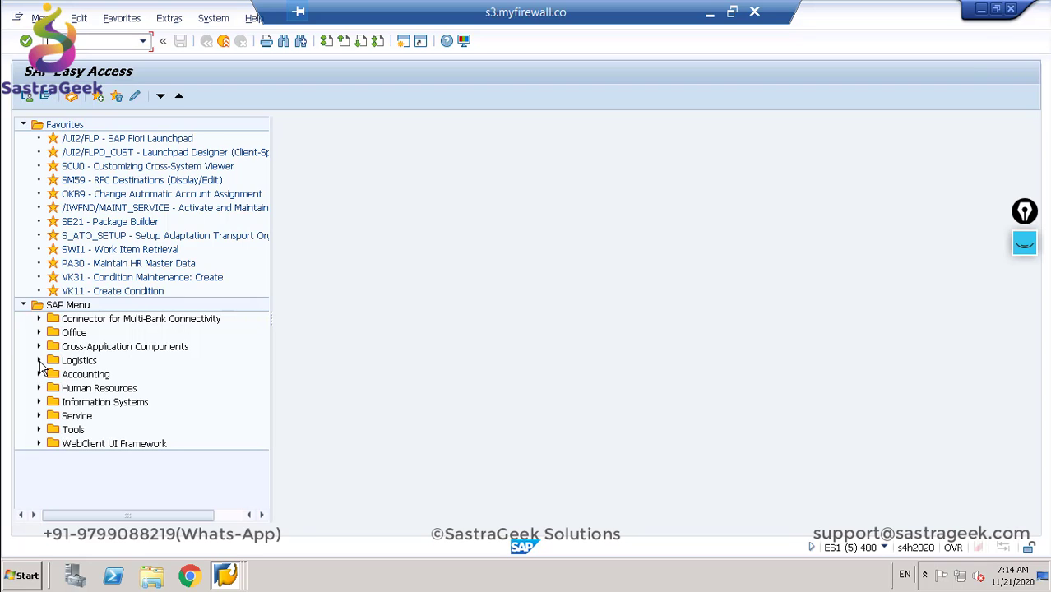
click(39, 374)
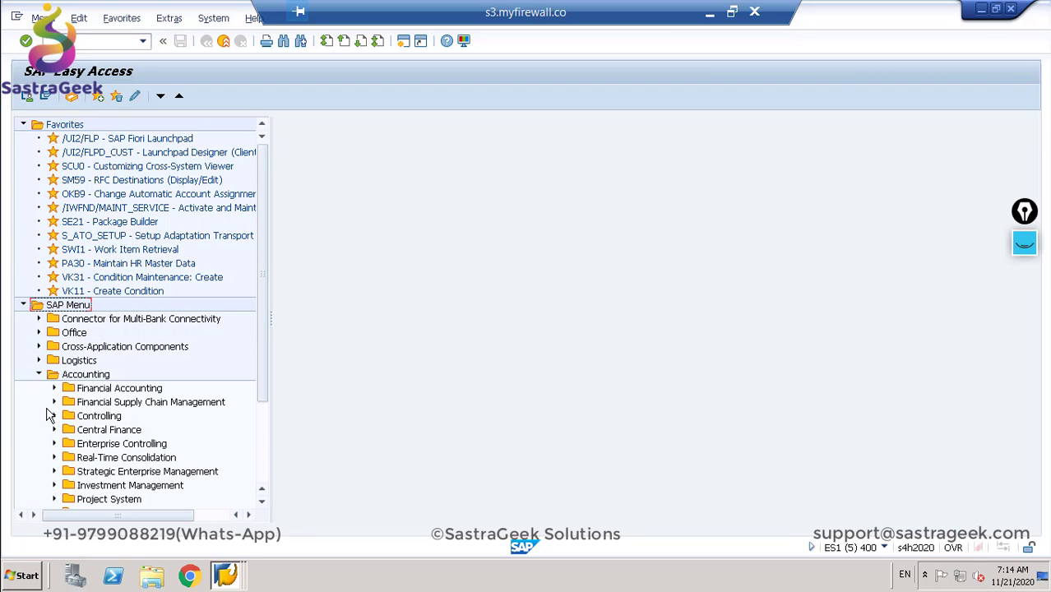
click(54, 415)
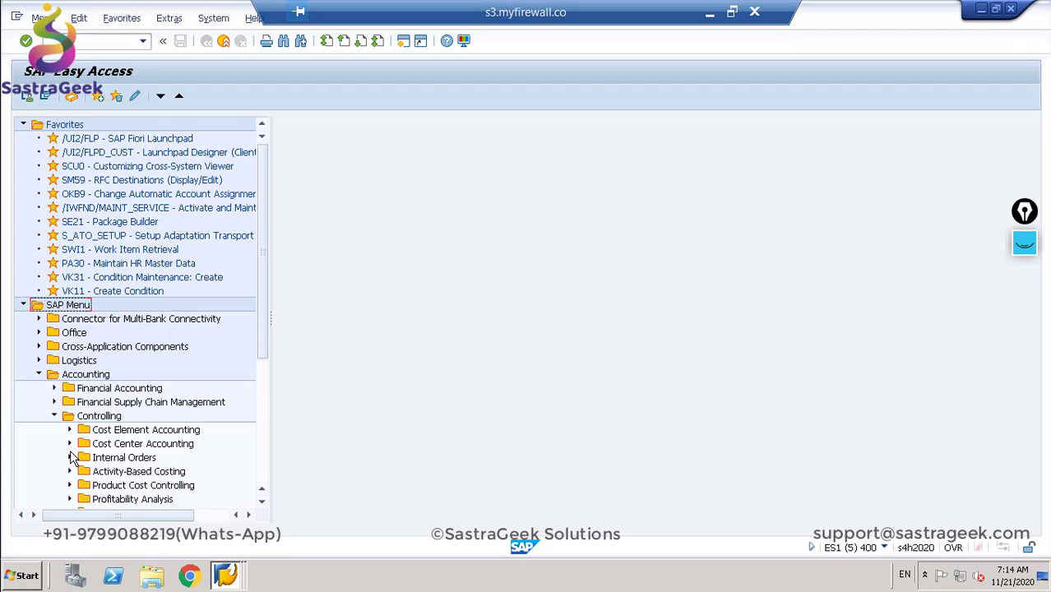
click(70, 443)
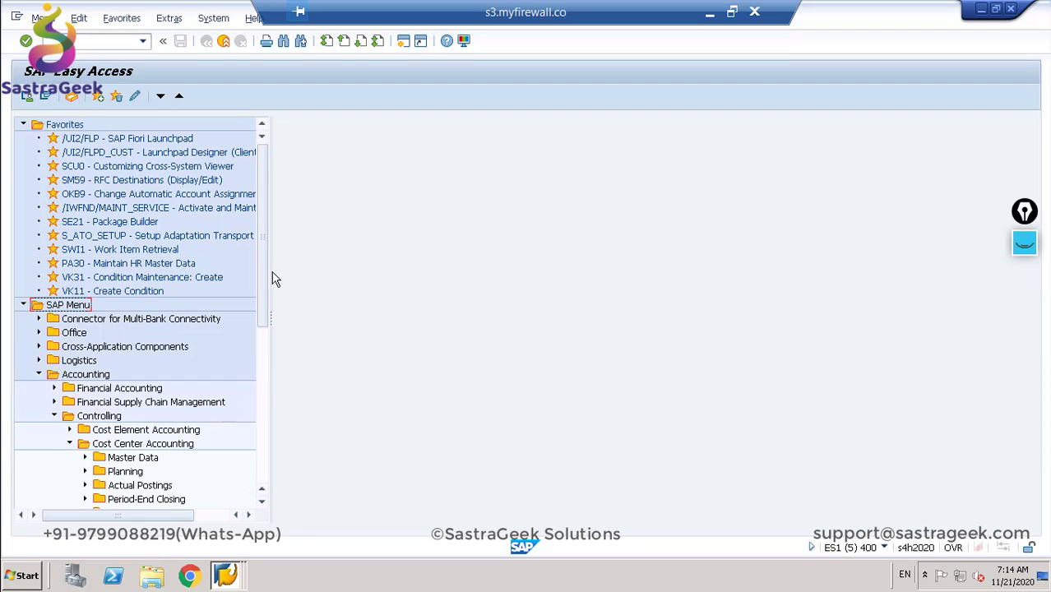
scroll(257, 312, down, 3)
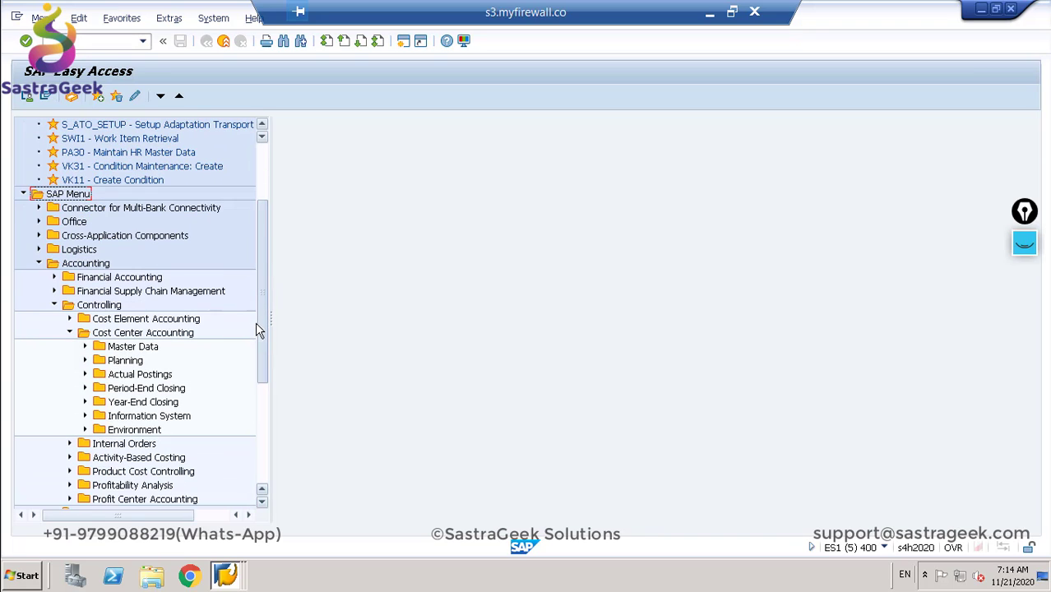
click(84, 347)
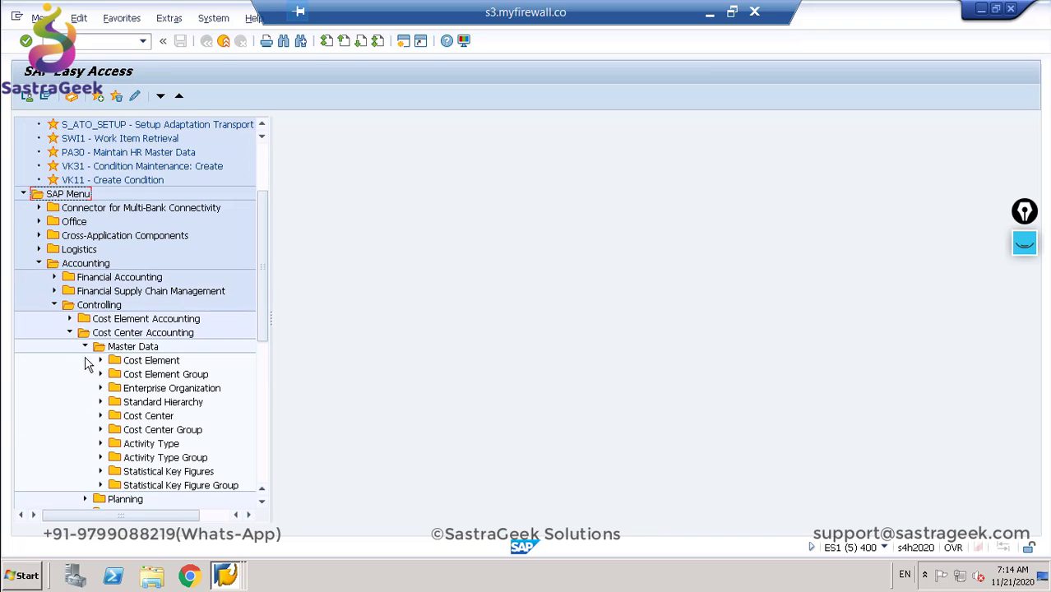
click(100, 416)
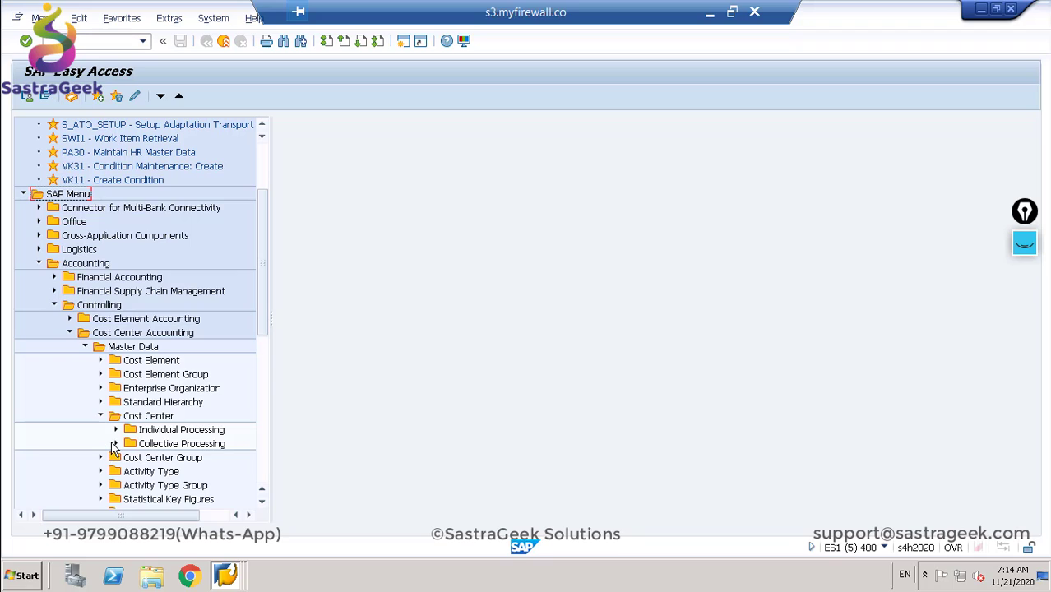
click(115, 431)
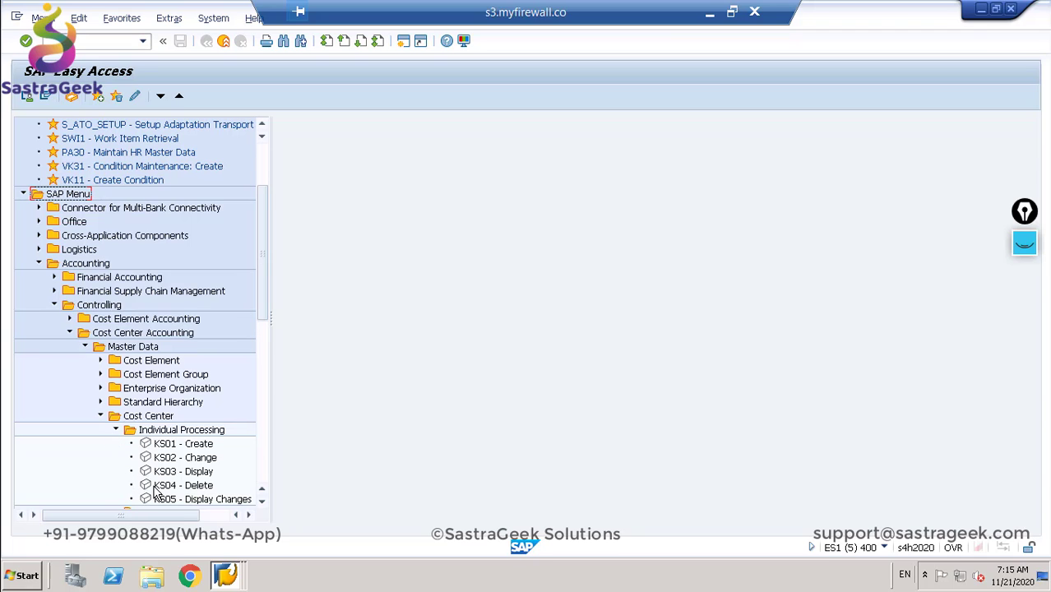
double_click(162, 460)
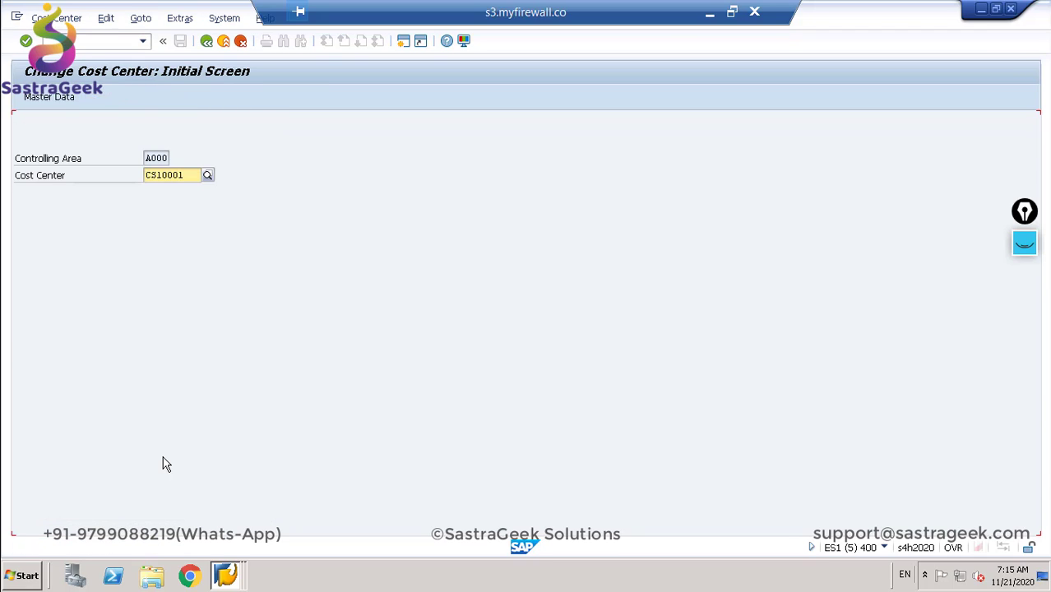
Step: Change the company code of cost center CS10001 to CS10, accept the online field change, and save the cost center
key(Return)
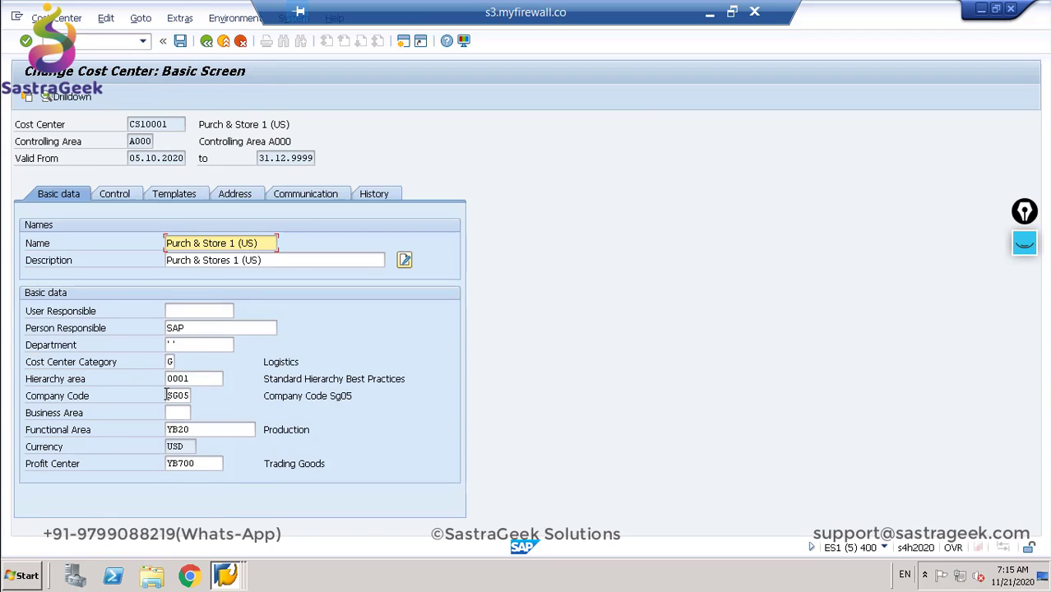
drag(167, 395, 210, 395)
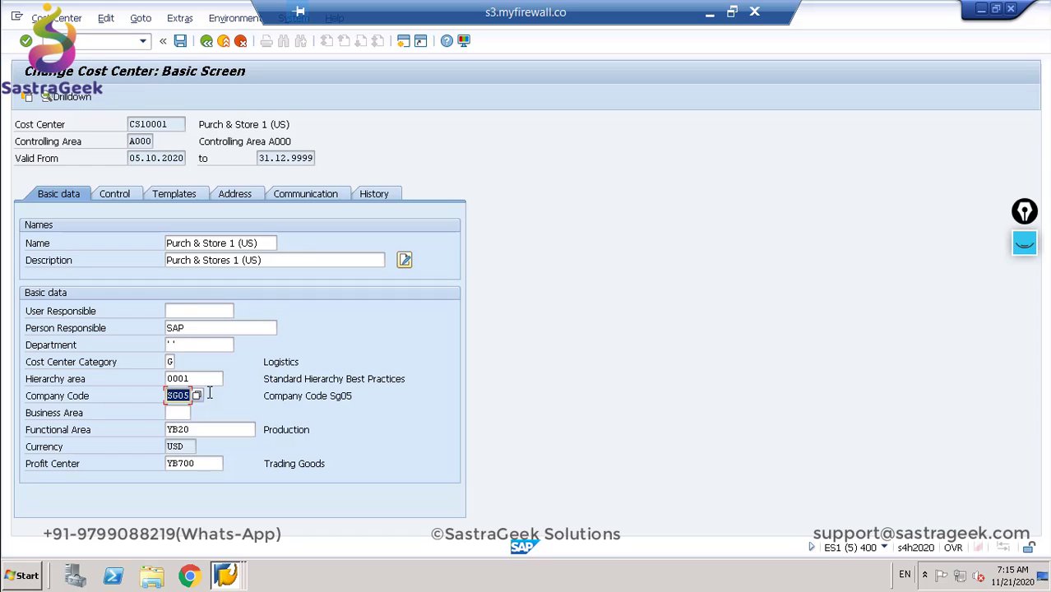
text(Cs10)
key(Return)
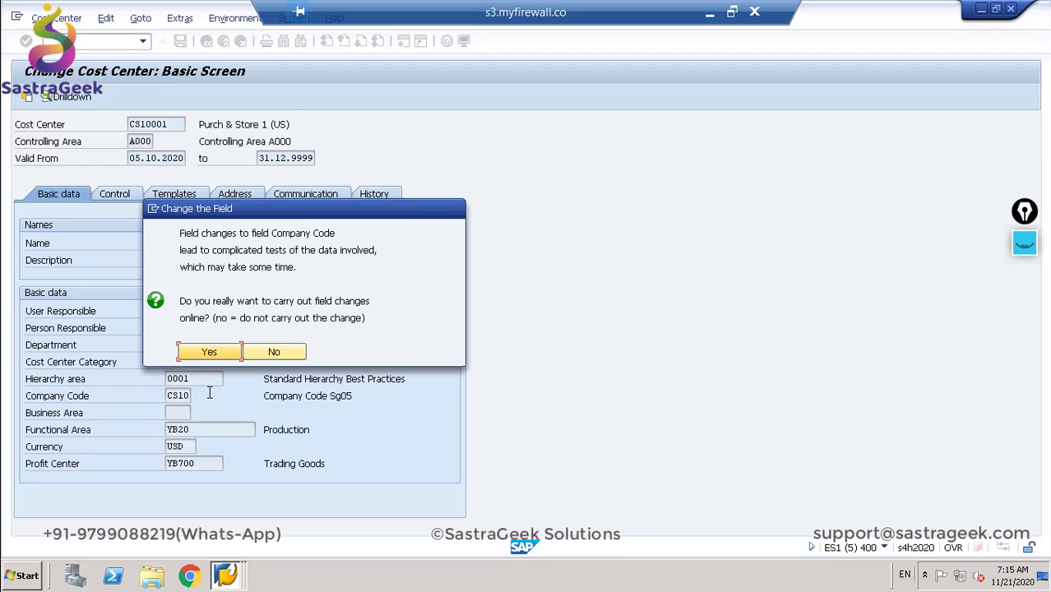
click(209, 352)
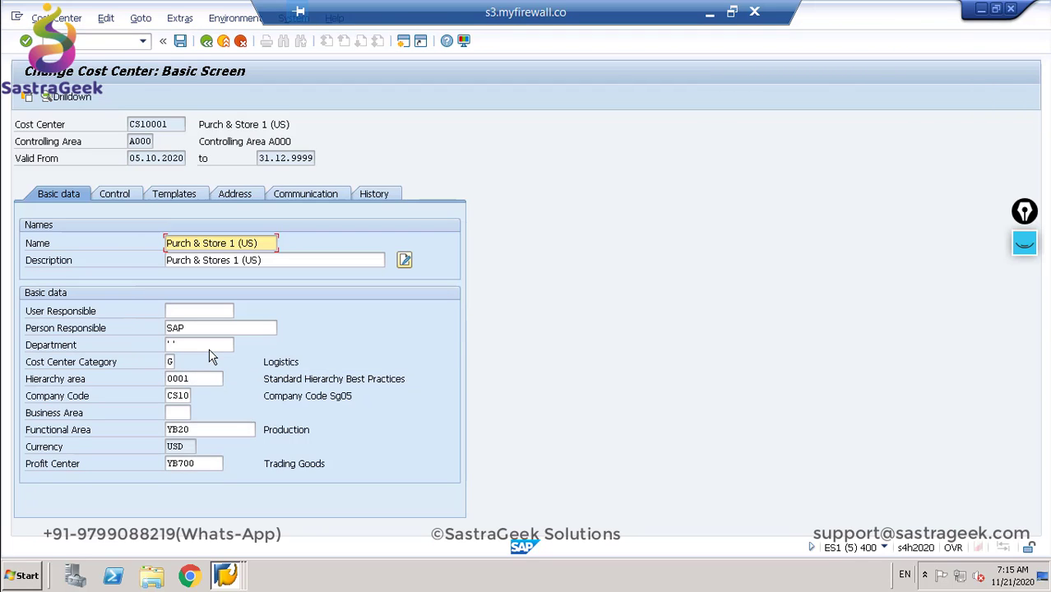
click(179, 44)
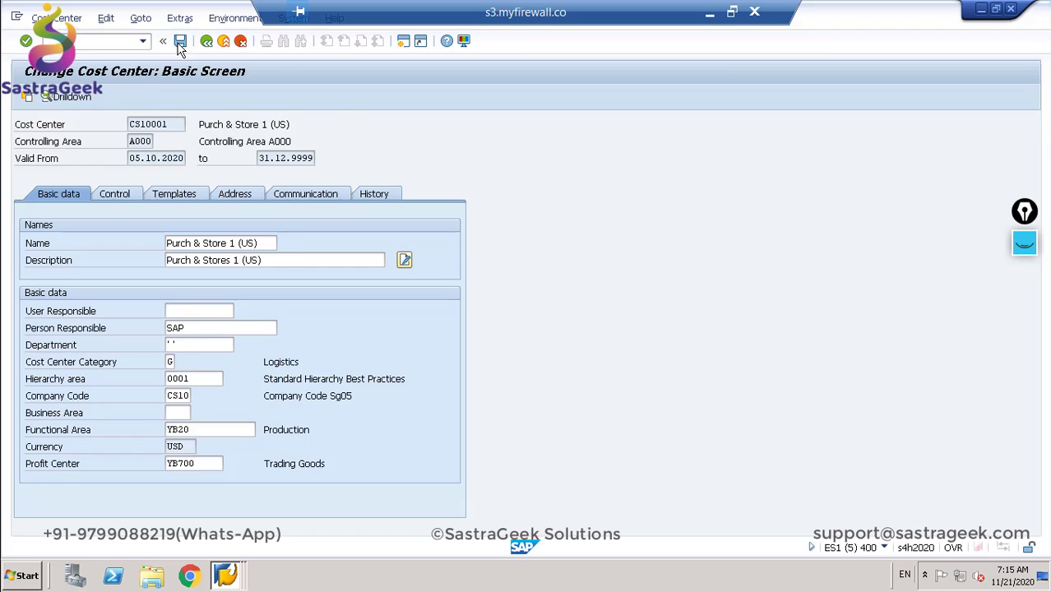
Step: Return to the goods receipt session and close its message log
key(alt+Tab)
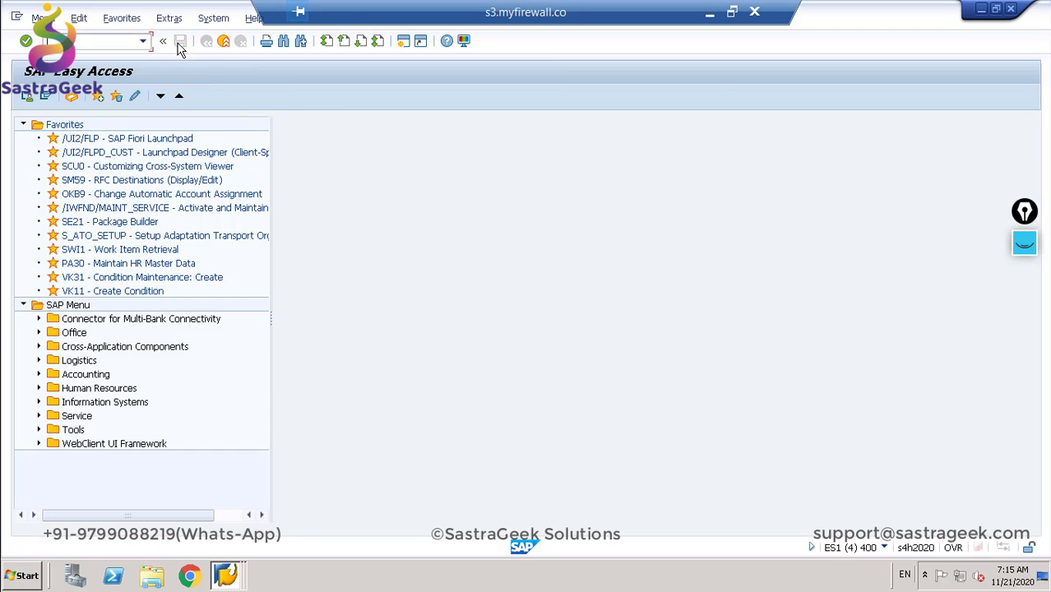
key(alt+Tab)
key(alt+Tab)
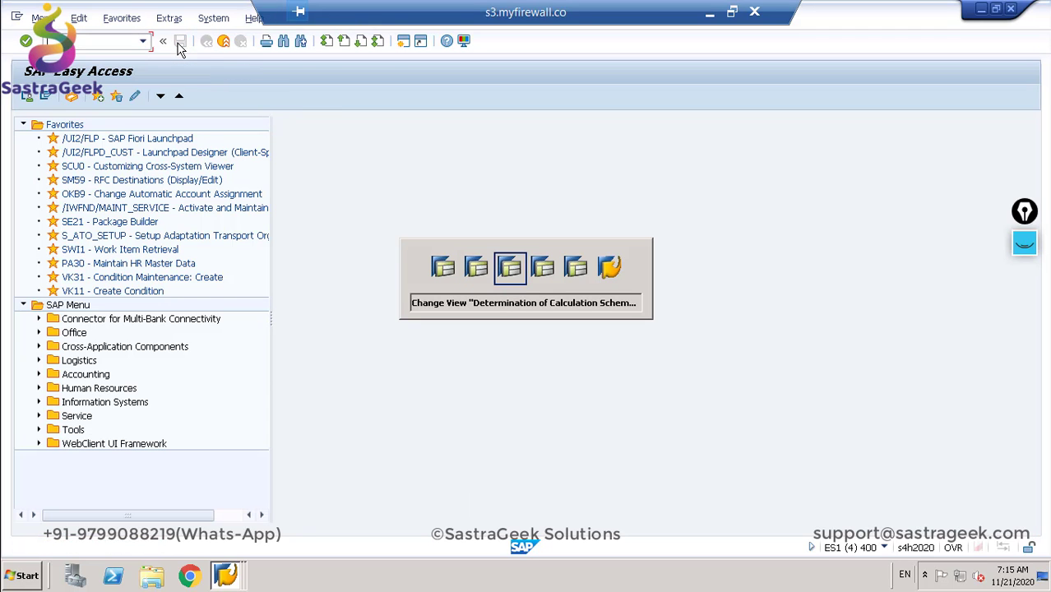
key(alt+Tab)
key(alt+Tab)
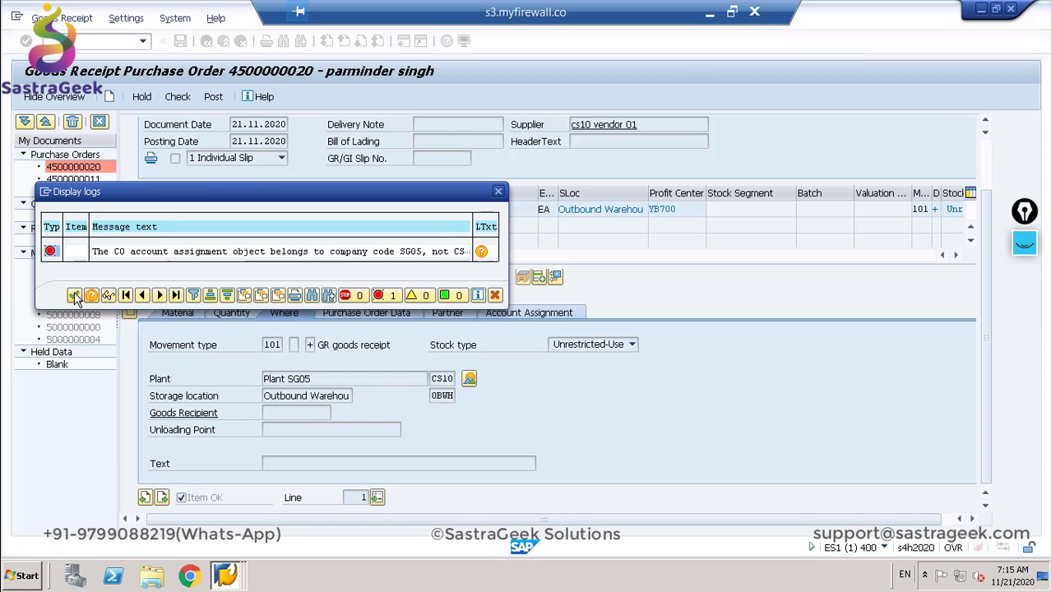
click(74, 295)
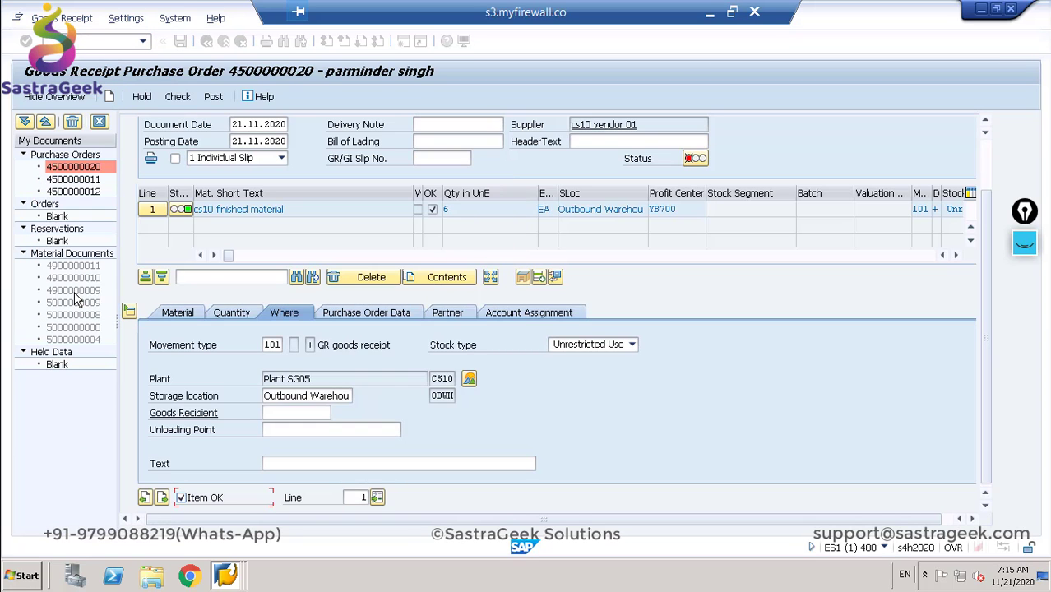
Step: Try to post the goods receipt once more and dismiss its message log
click(211, 100)
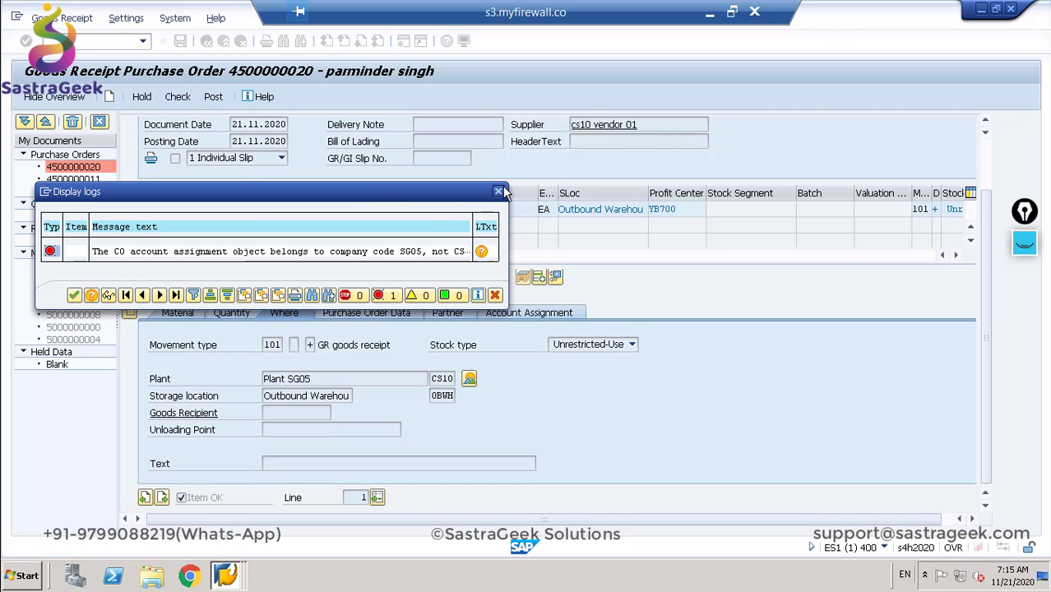
click(497, 191)
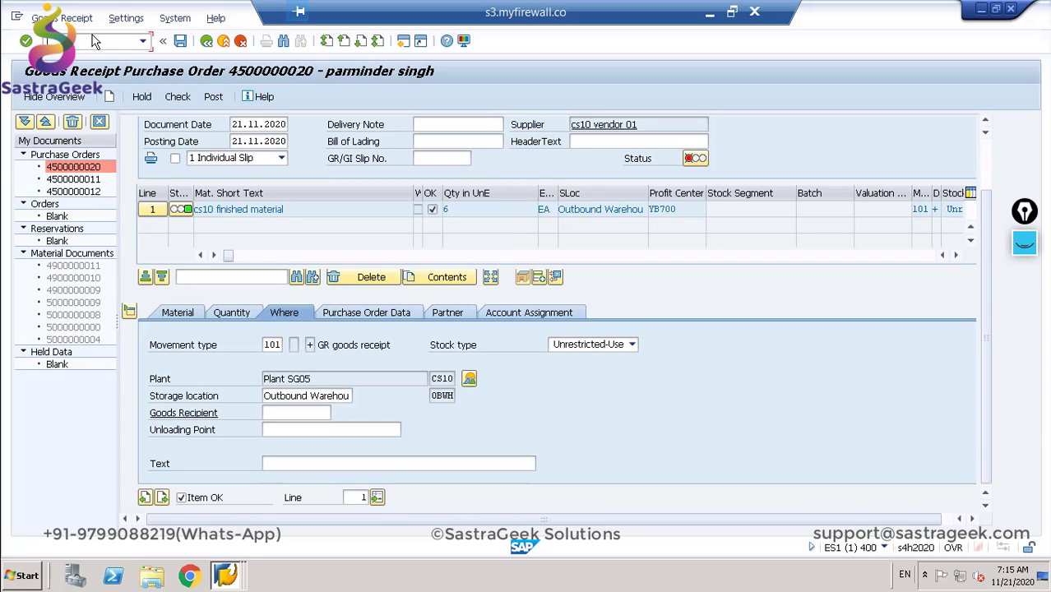
Step: Restart the goods receipt transaction and reload the CS10 purchase order into it
key(Return)
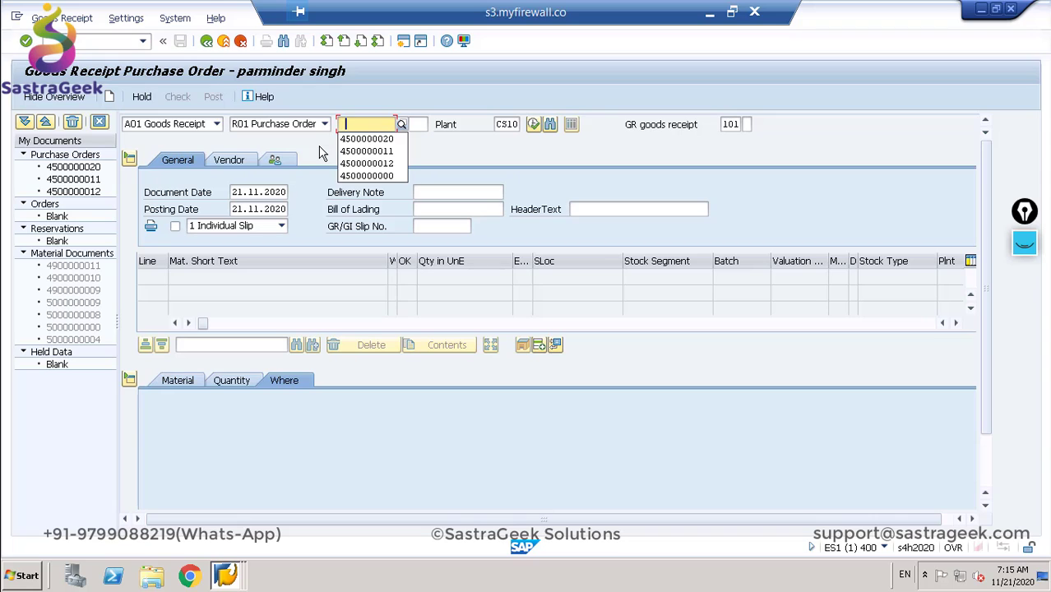
key(Down)
key(Return)
key(Return)
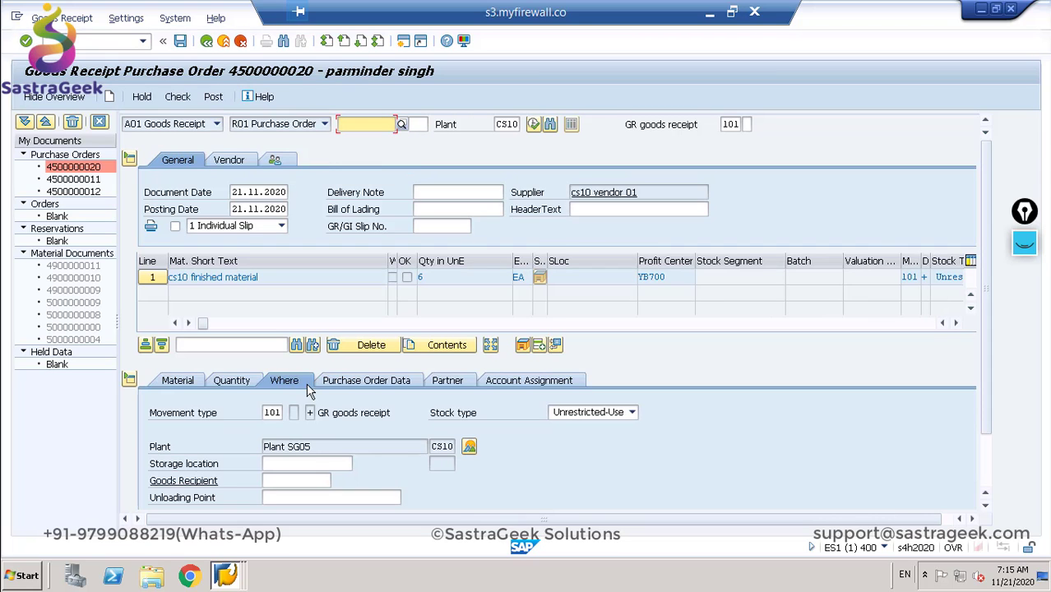
Step: Complete the reloaded receipt item with storage location obwh and Item OK, and check and post the goods receipt
click(301, 465)
key(Down)
key(Down)
key(Up)
key(Return)
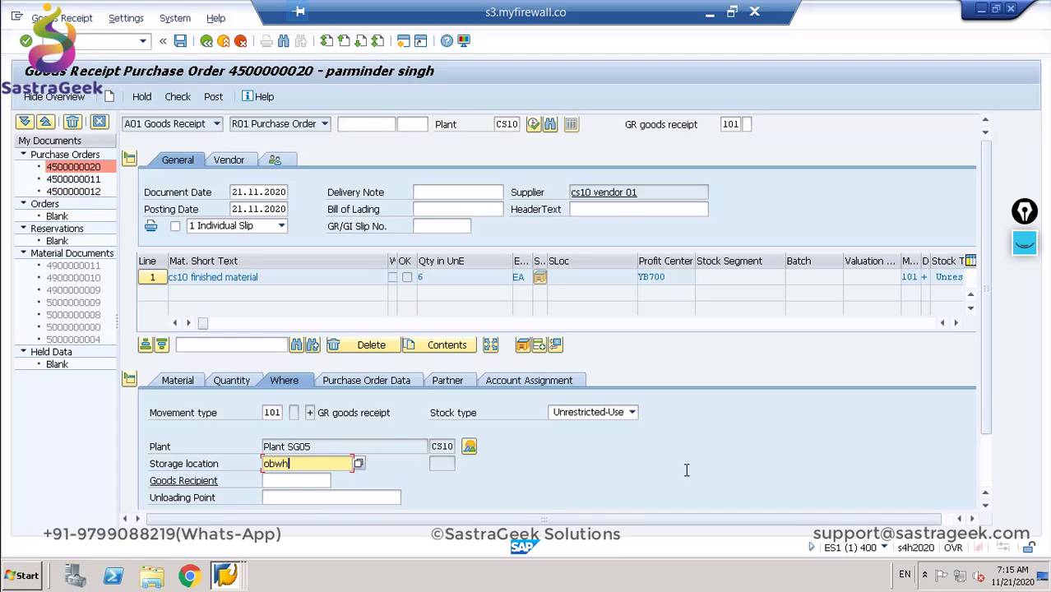
scroll(982, 471, down, 3)
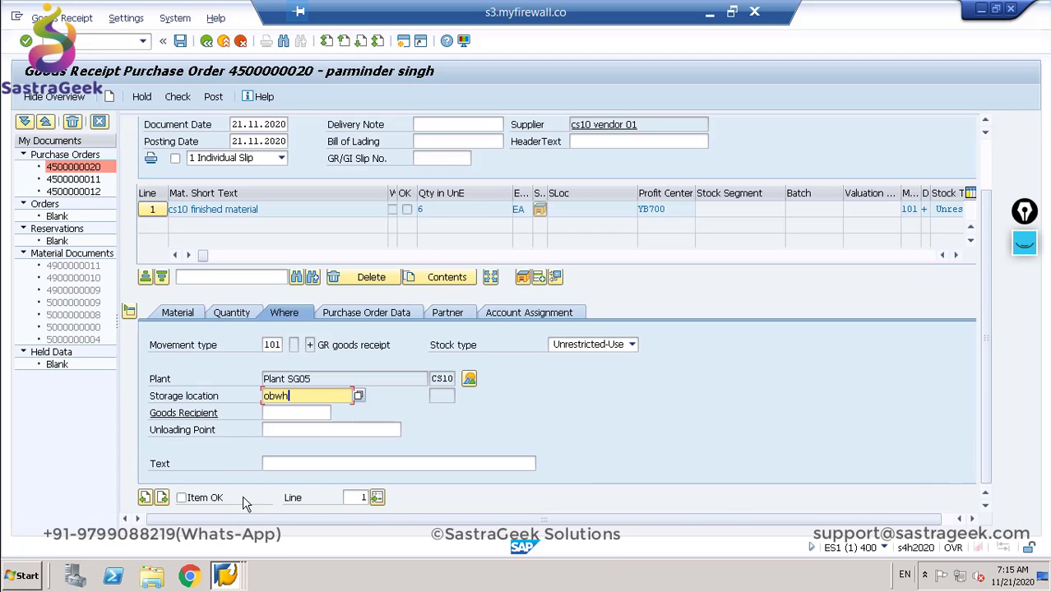
click(182, 498)
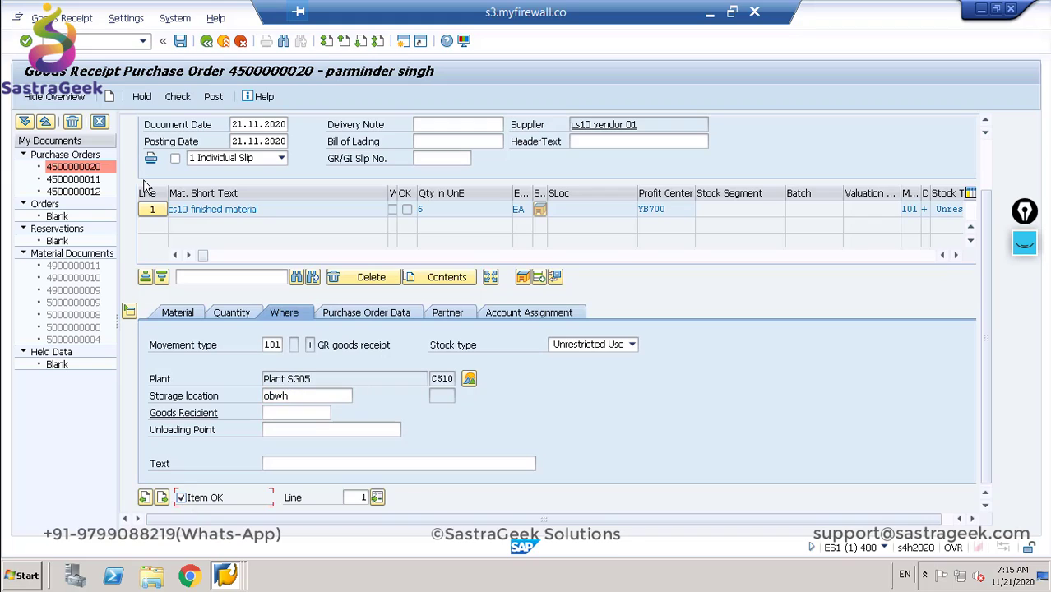
click(179, 98)
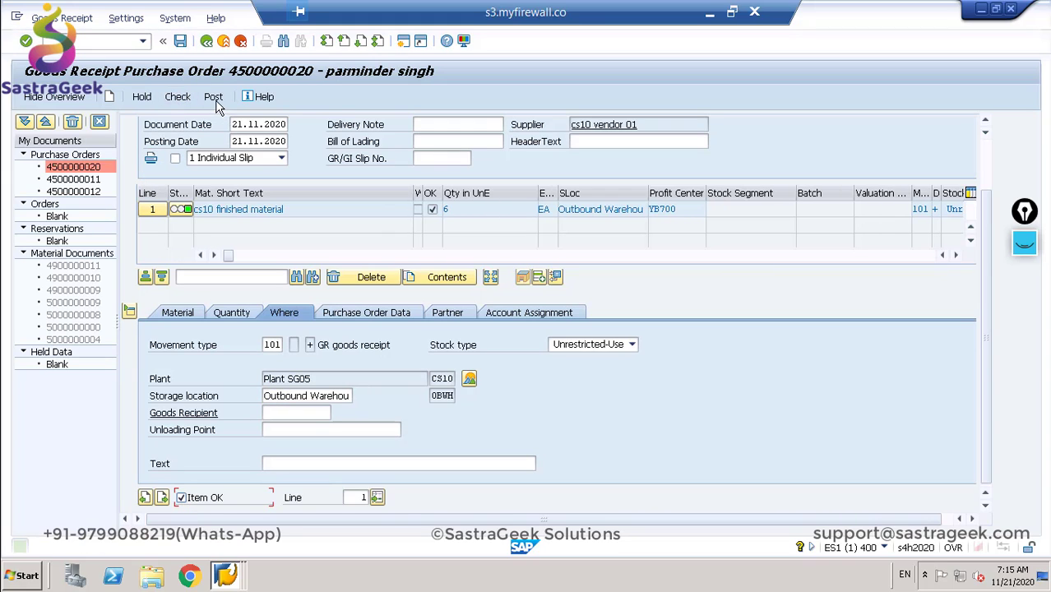
click(213, 97)
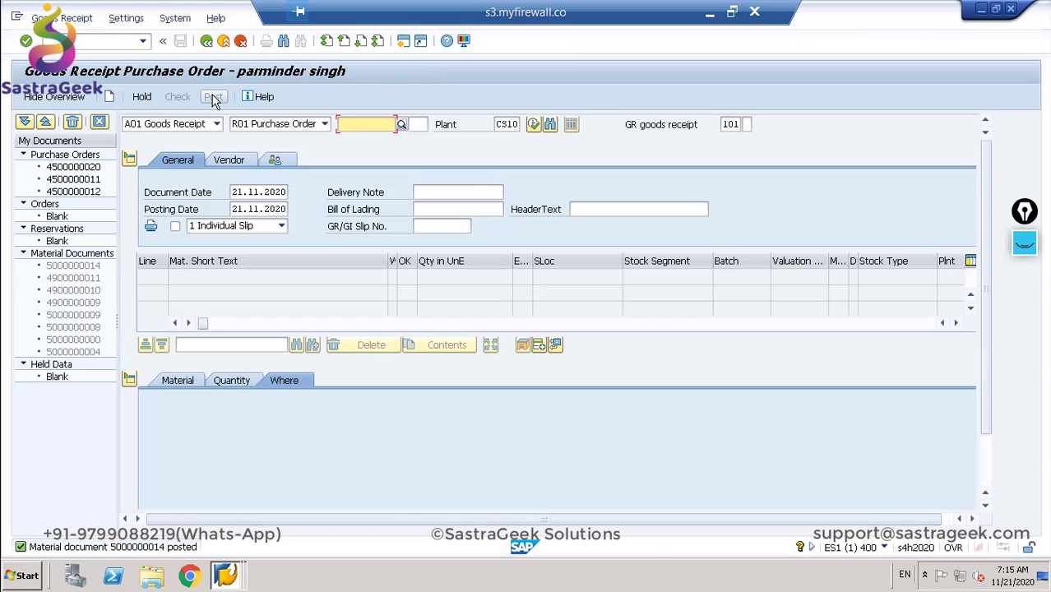
Step: Open the Enter Incoming Invoice transaction and set the invoice date to 09.11.2020
click(101, 42)
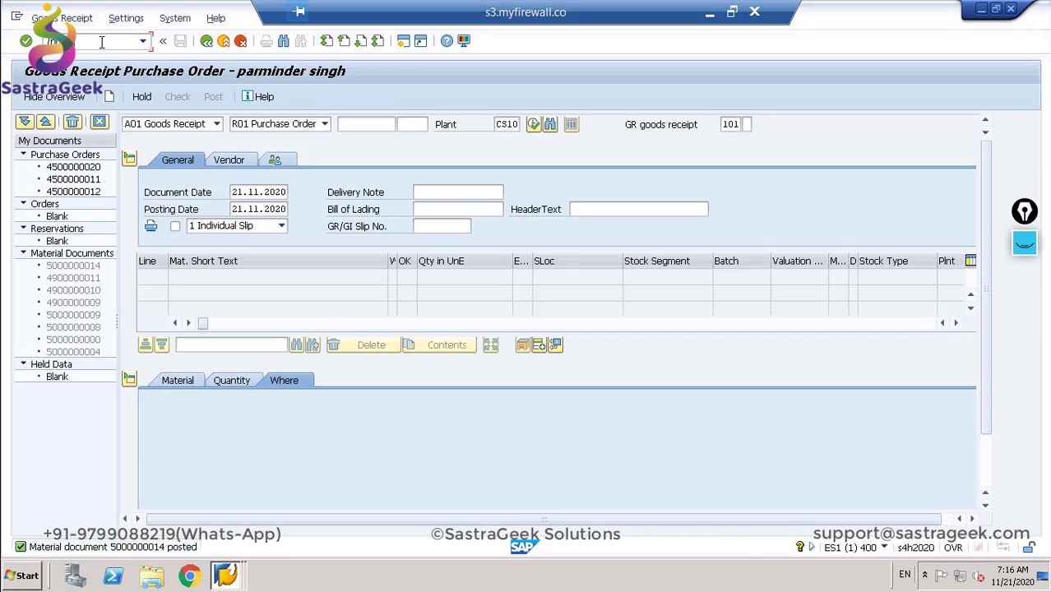
key(Return)
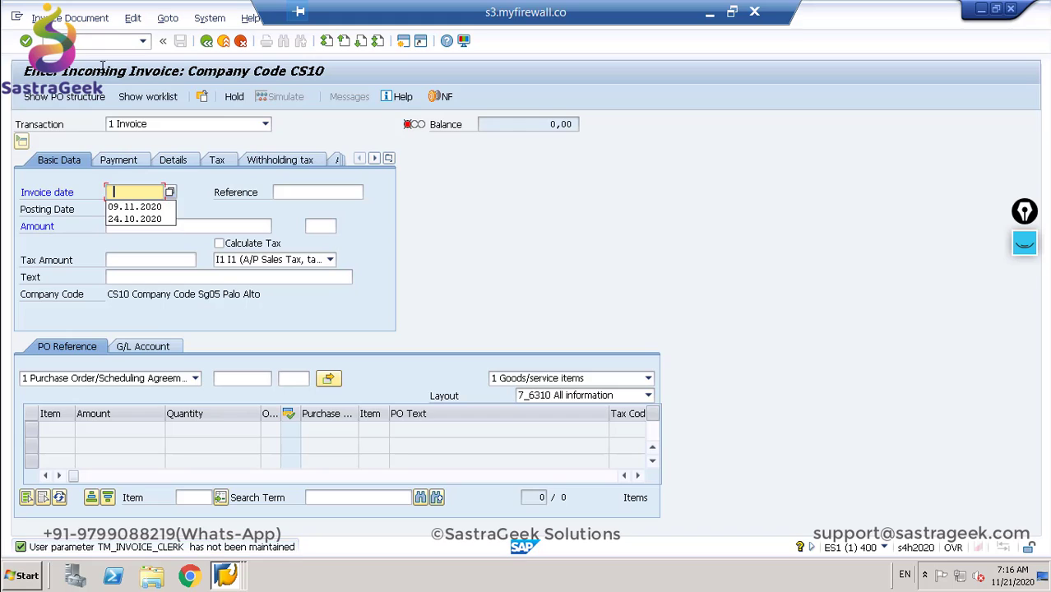
click(135, 207)
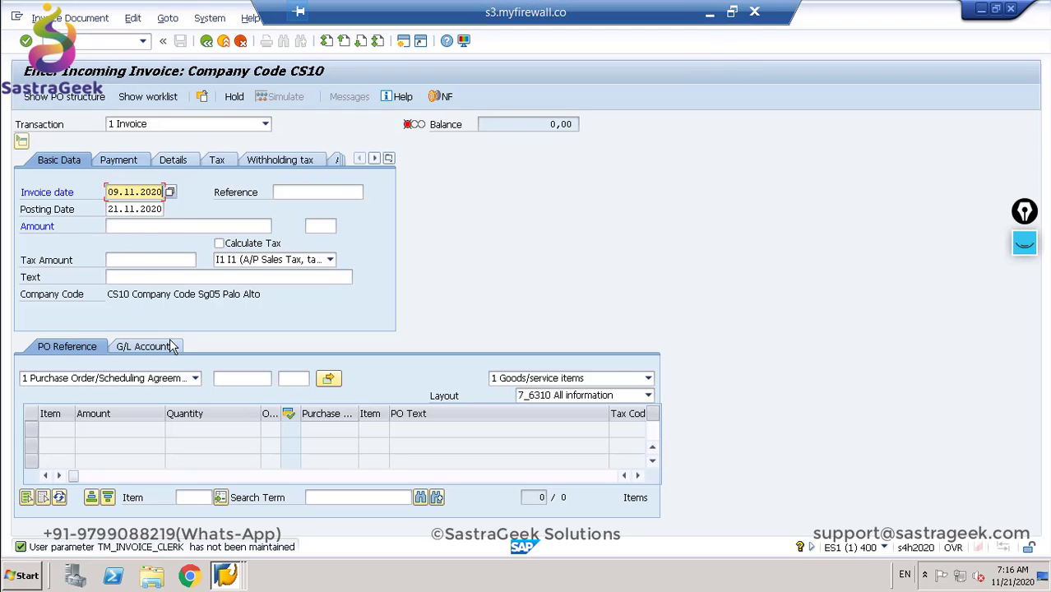
Step: Enter the received CS10 purchase order's number as the PO reference and as the invoice's Reference to load its item
click(238, 375)
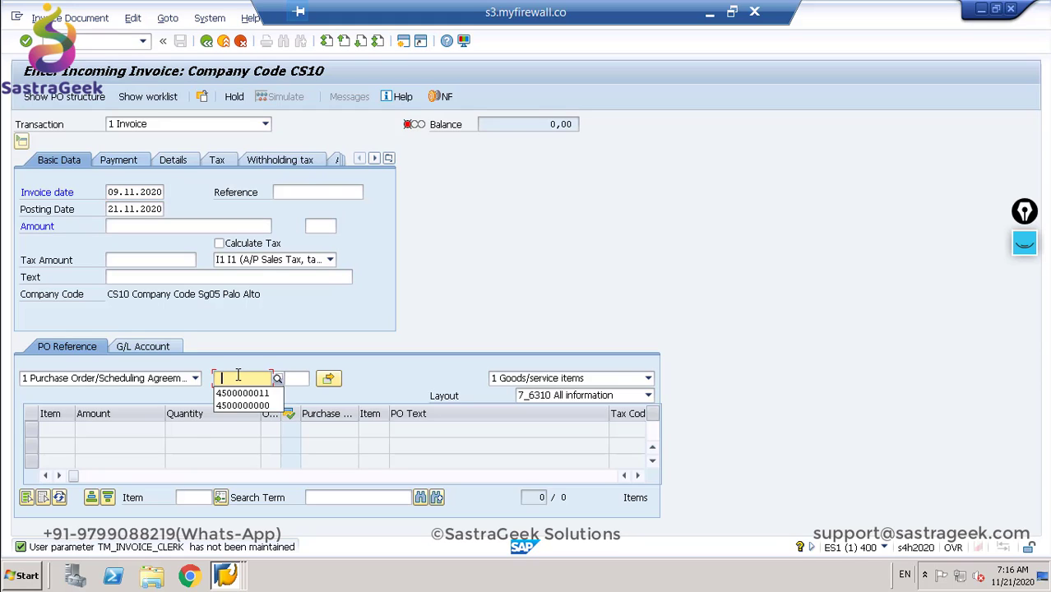
click(243, 406)
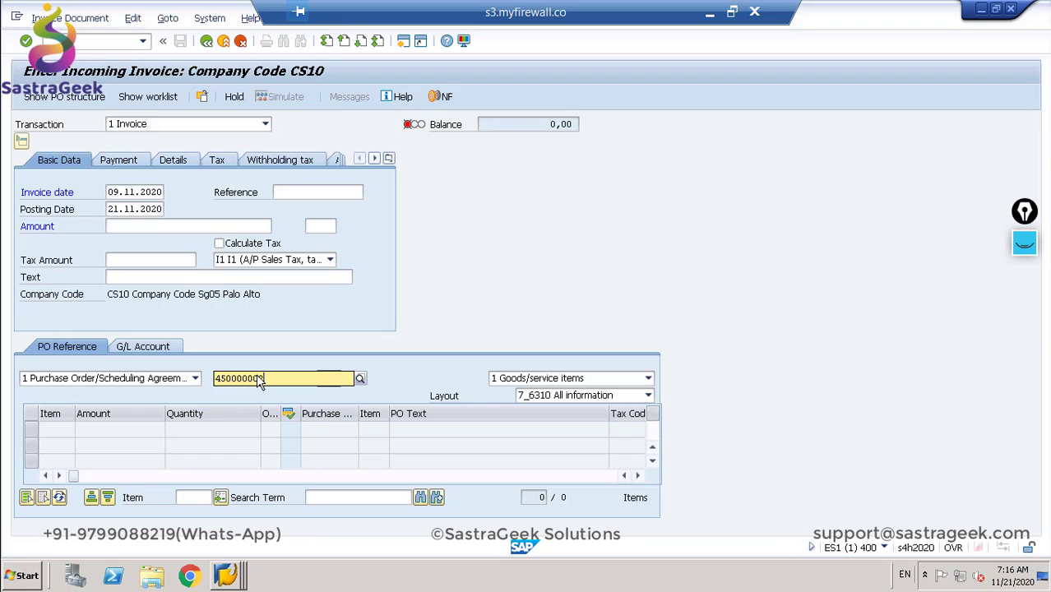
key(Return)
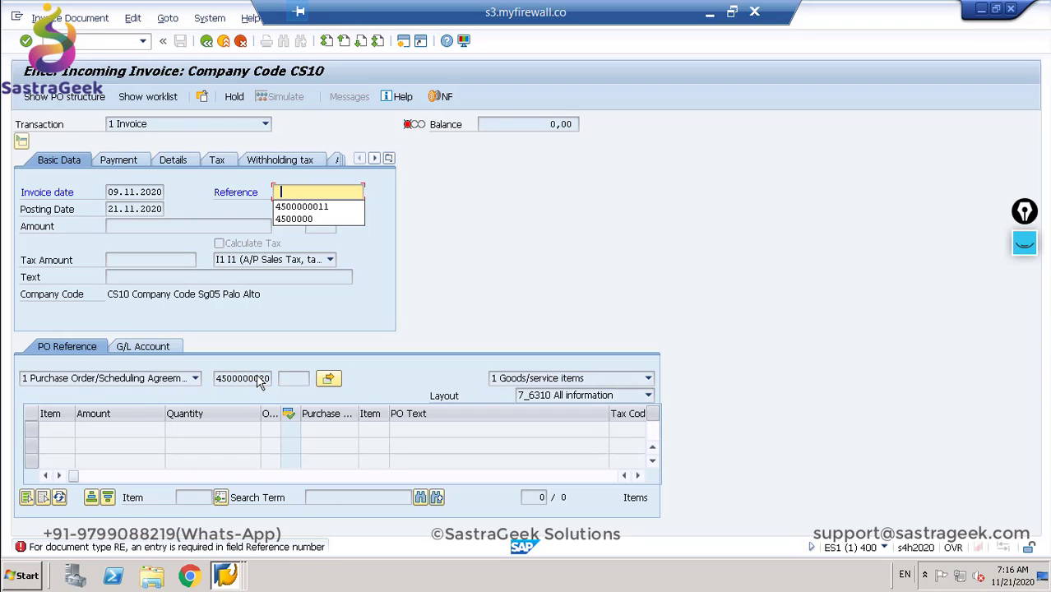
key(Down)
key(Return)
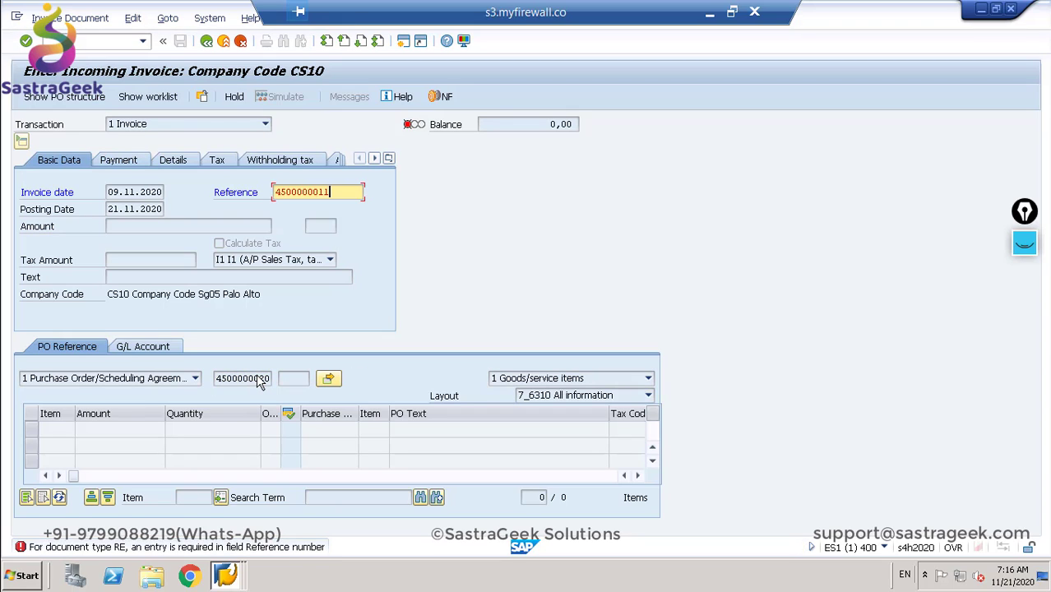
key(BackSpace)
key(BackSpace)
text(20)
key(Return)
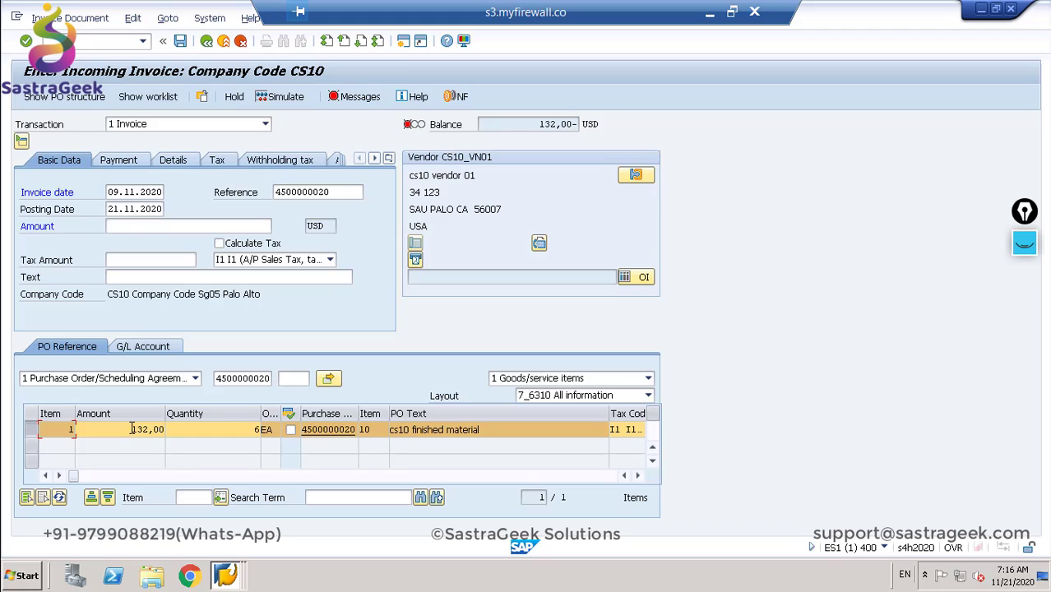
Step: Set the invoice amount to 132, then simulate and post the incoming invoice
click(130, 226)
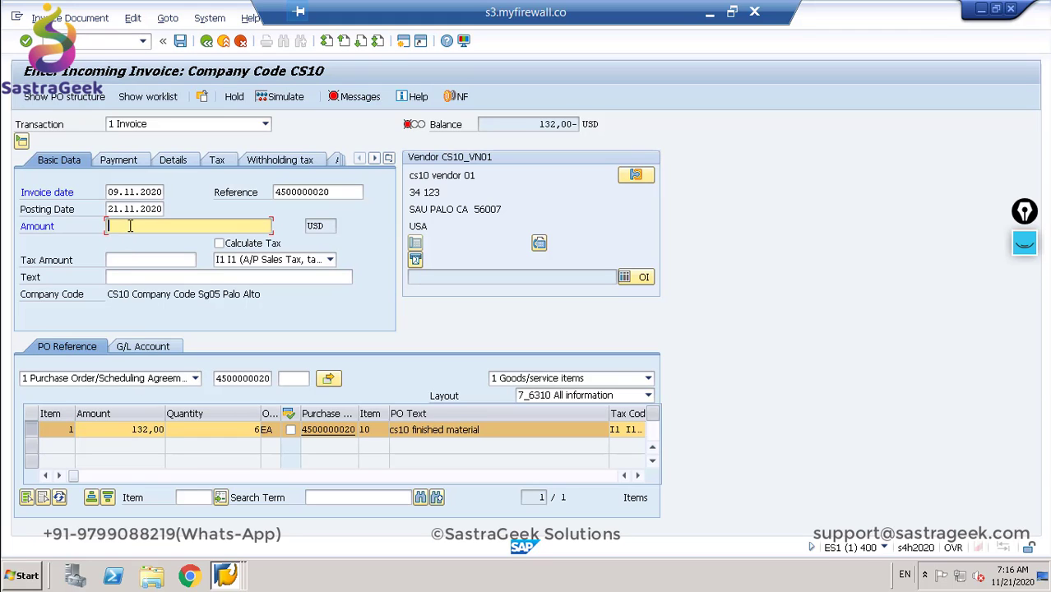
text(132)
key(Return)
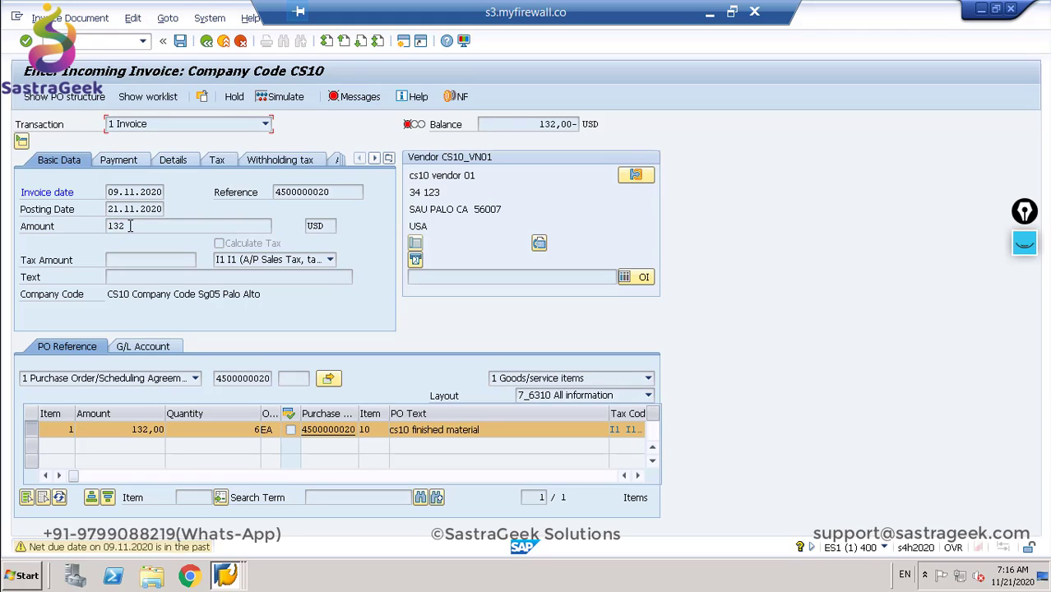
key(Return)
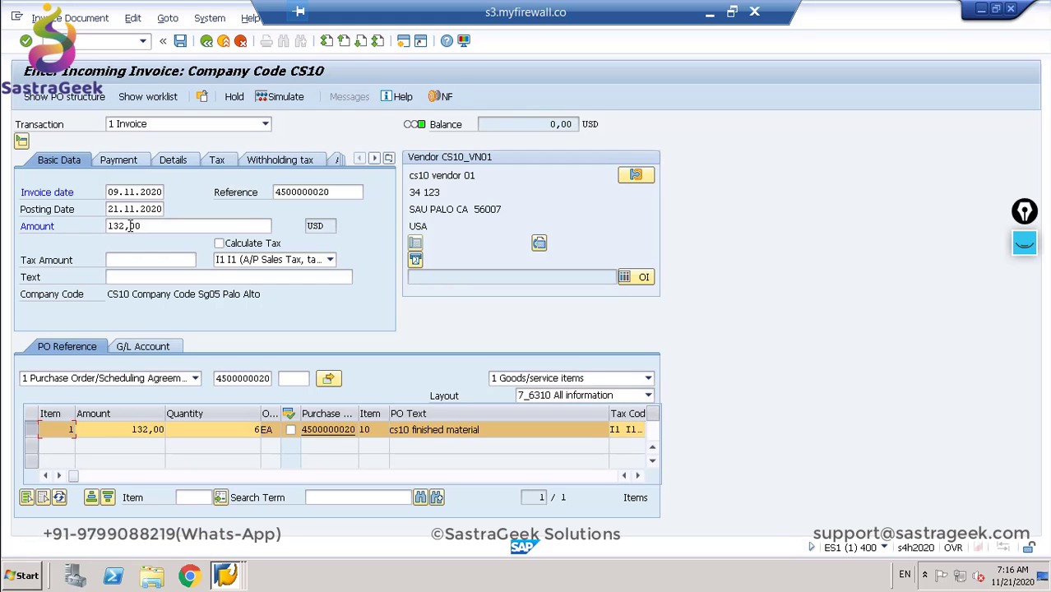
click(279, 98)
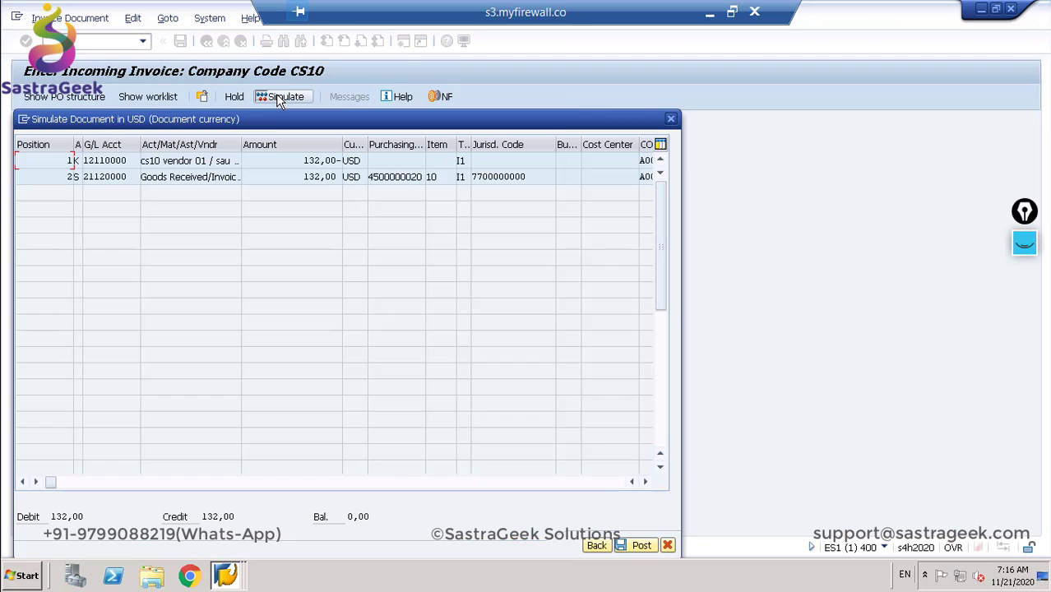
click(640, 546)
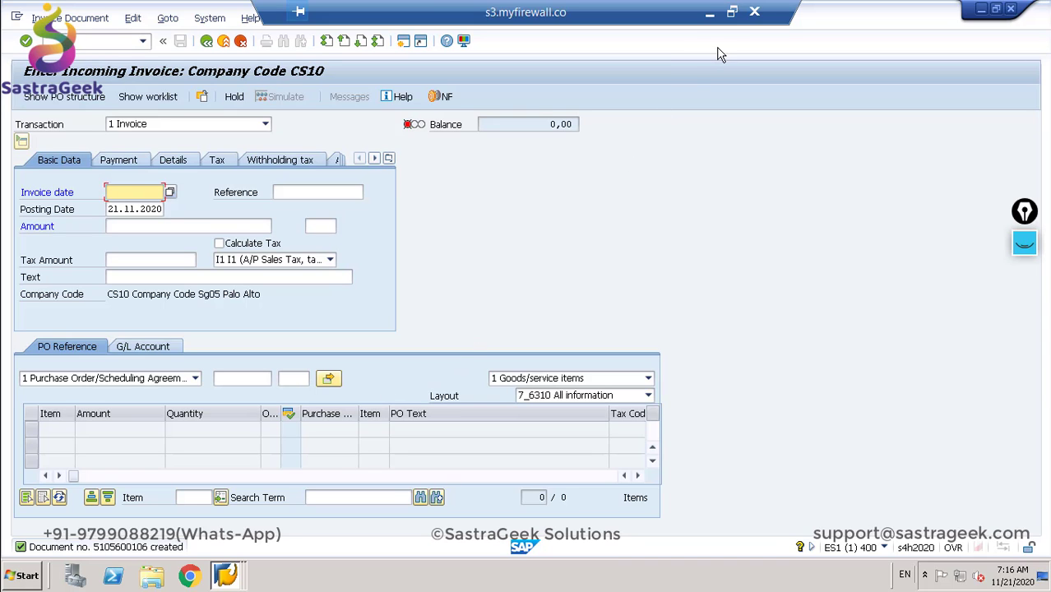
Step: Leave full-screen view, return to the SAP remote desktop session, and open the Maintain Business Partner transaction
click(731, 15)
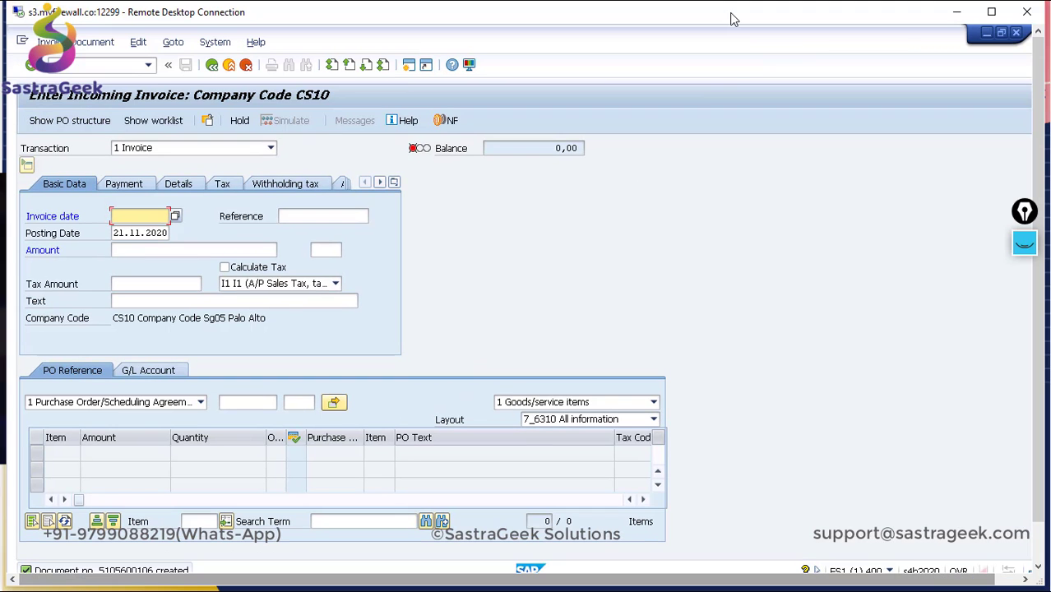
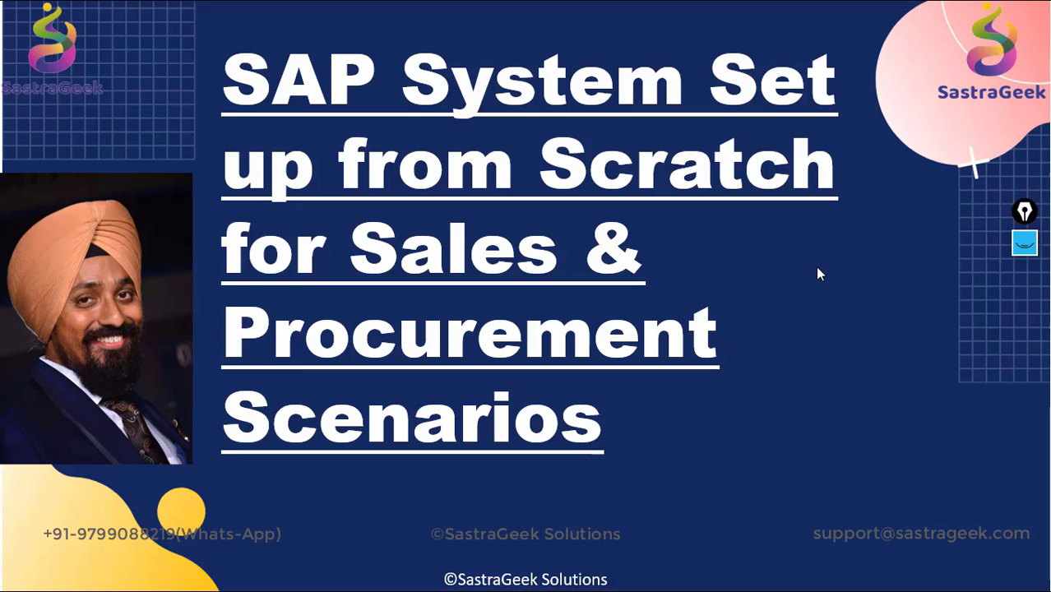
key(alt+Tab)
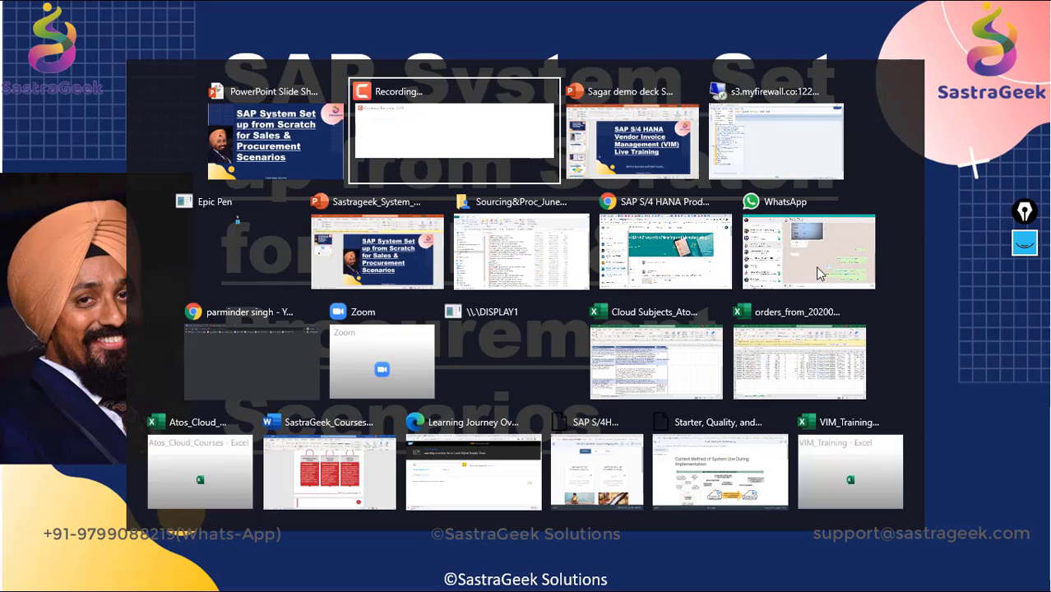
key(alt+Tab)
key(alt+Tab)
click(839, 235)
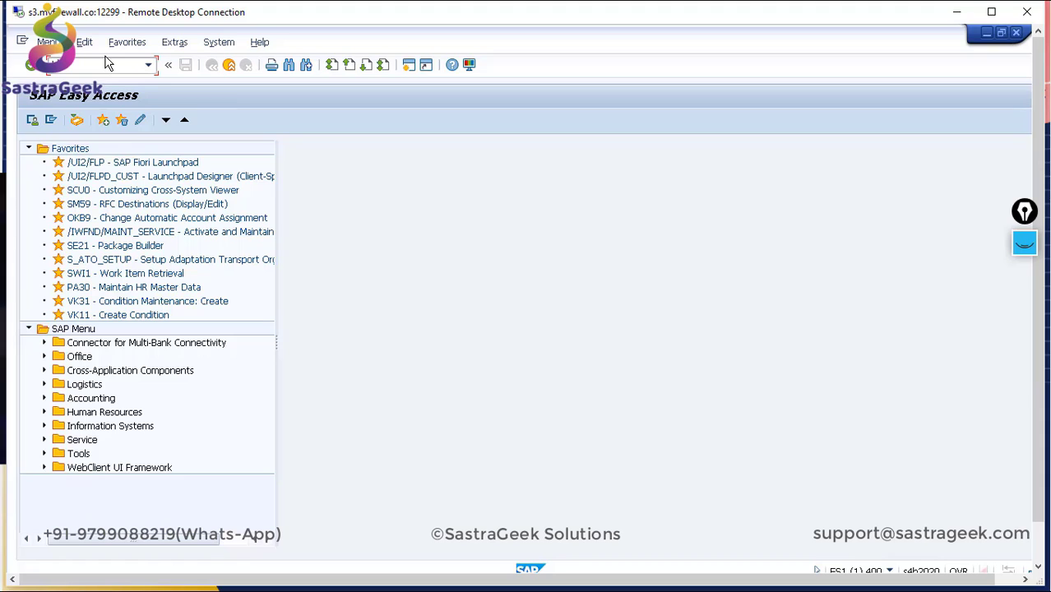
key(Return)
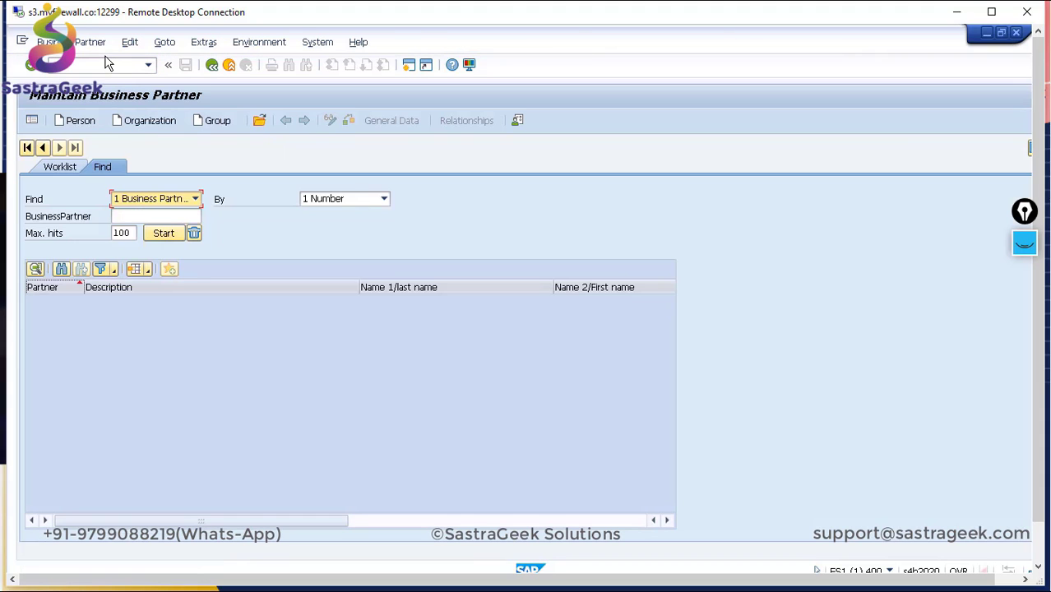
Step: Start creating an organization business partner in role FLCU00 Customer (Fin.Accounting)
click(158, 121)
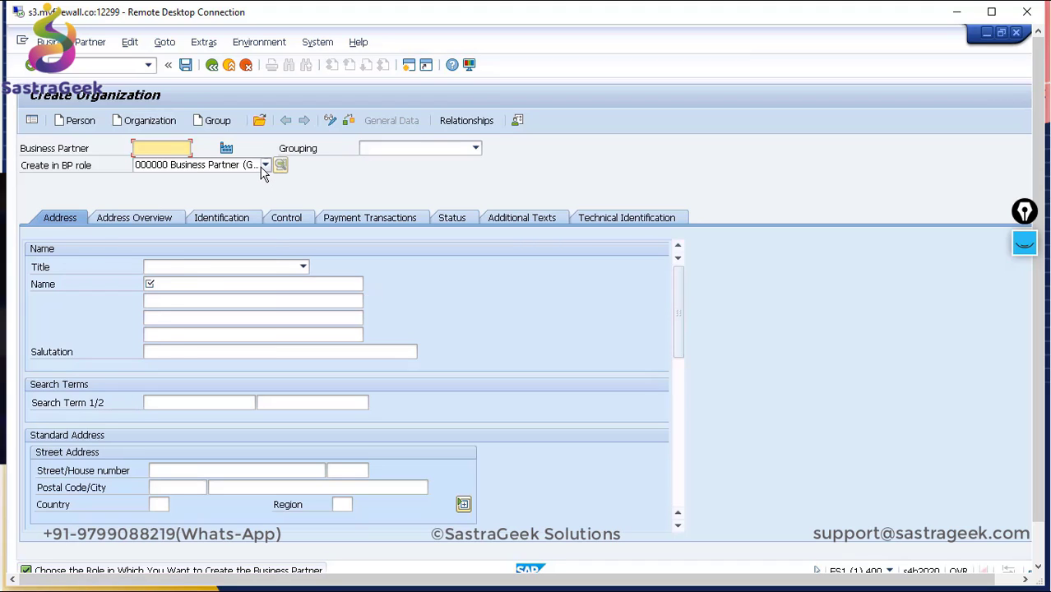
click(265, 165)
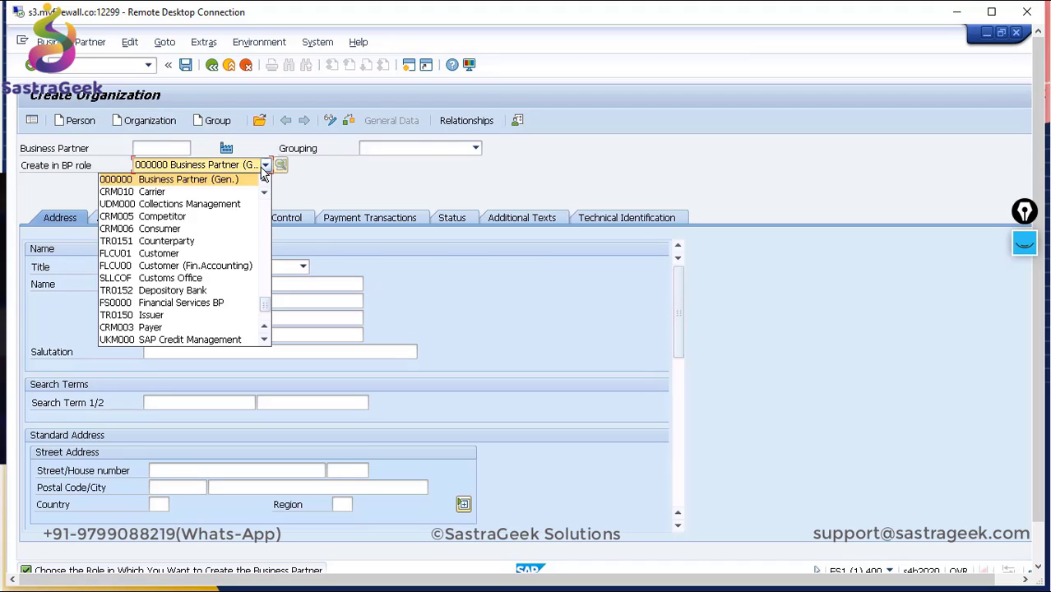
click(216, 265)
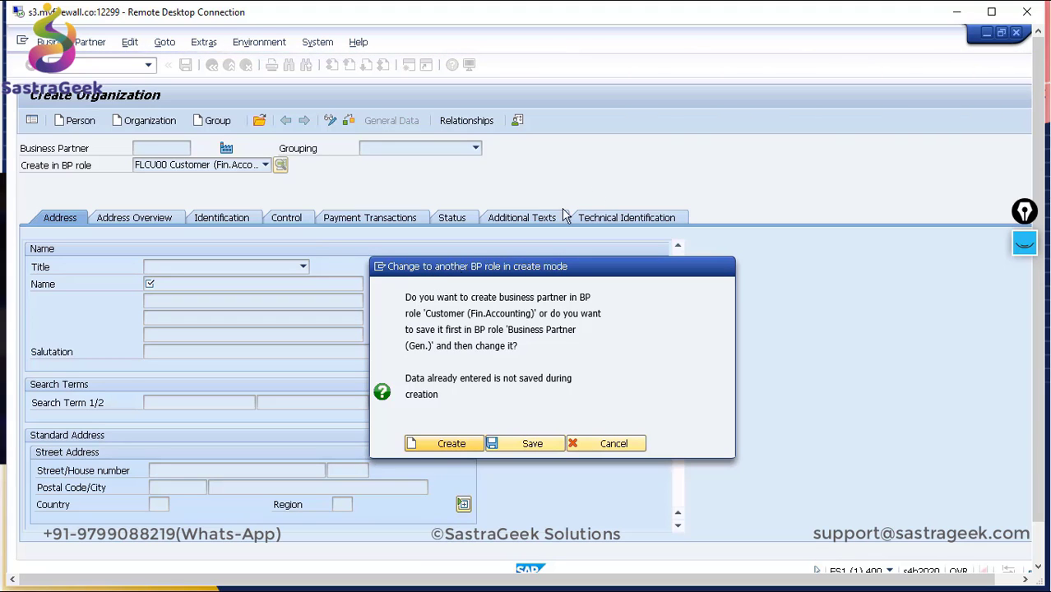
key(Return)
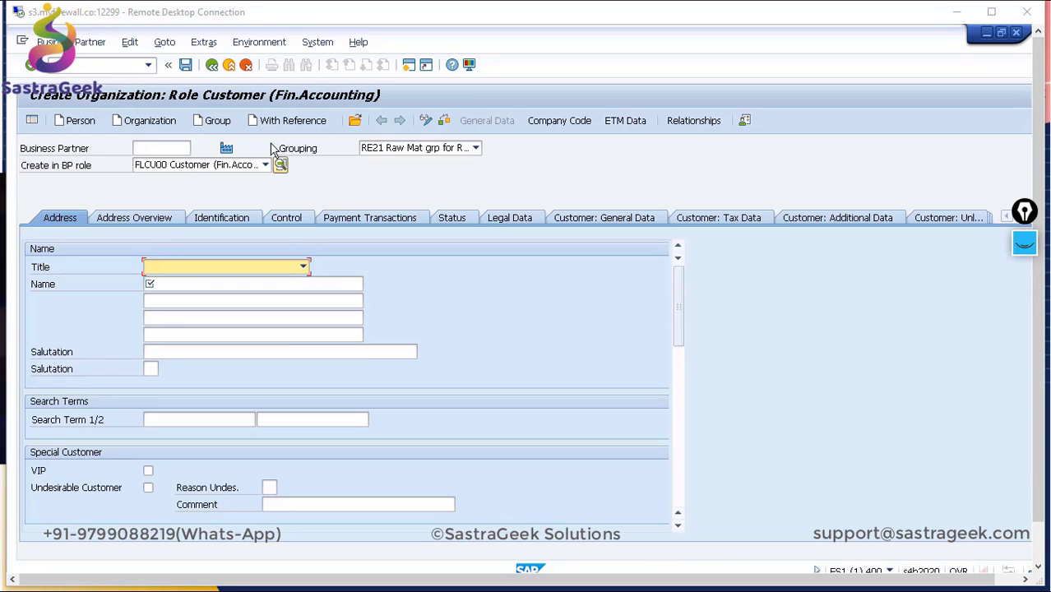
Step: Assign the BPAB external alpha-numeric numbering group and enter the new CS10 customer's business partner number
click(438, 148)
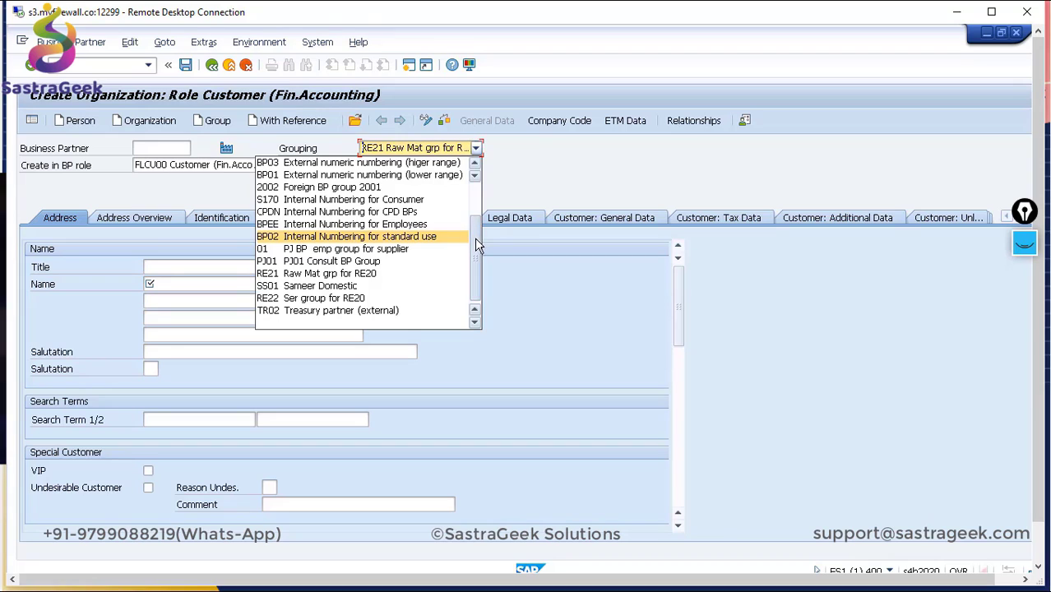
click(475, 183)
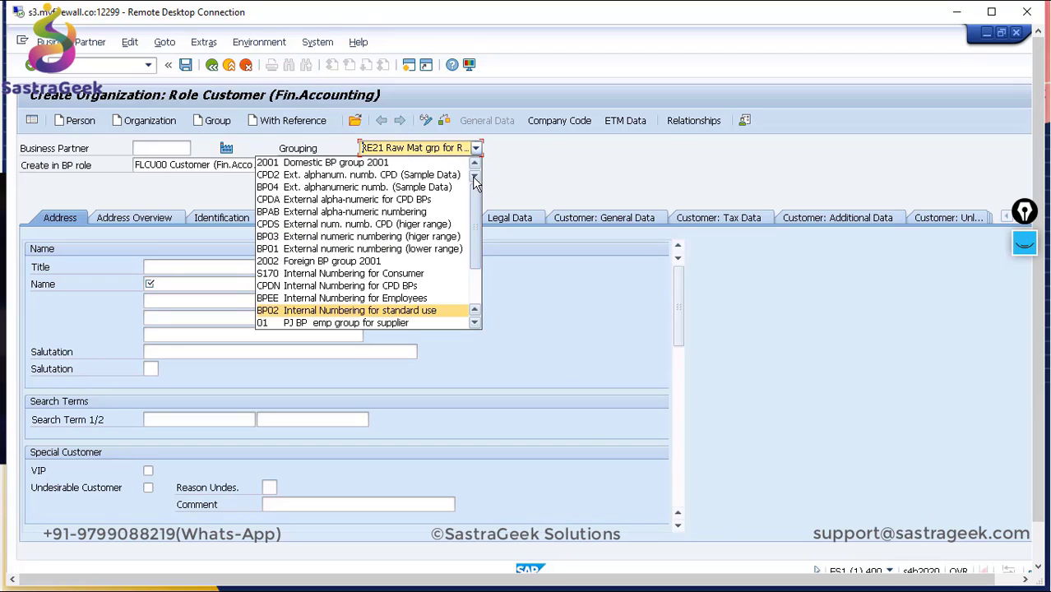
click(361, 212)
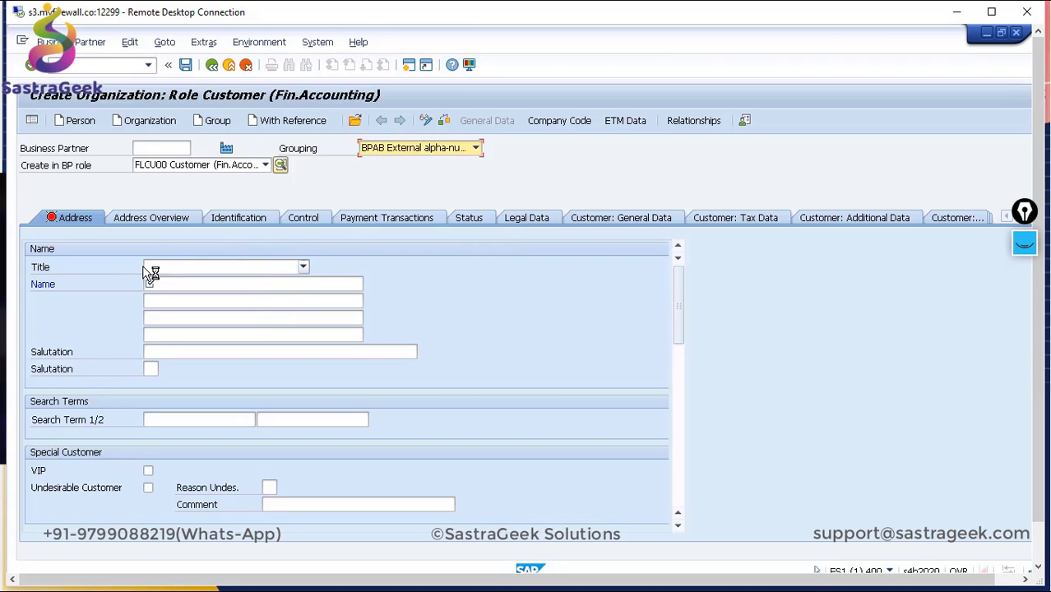
click(149, 148)
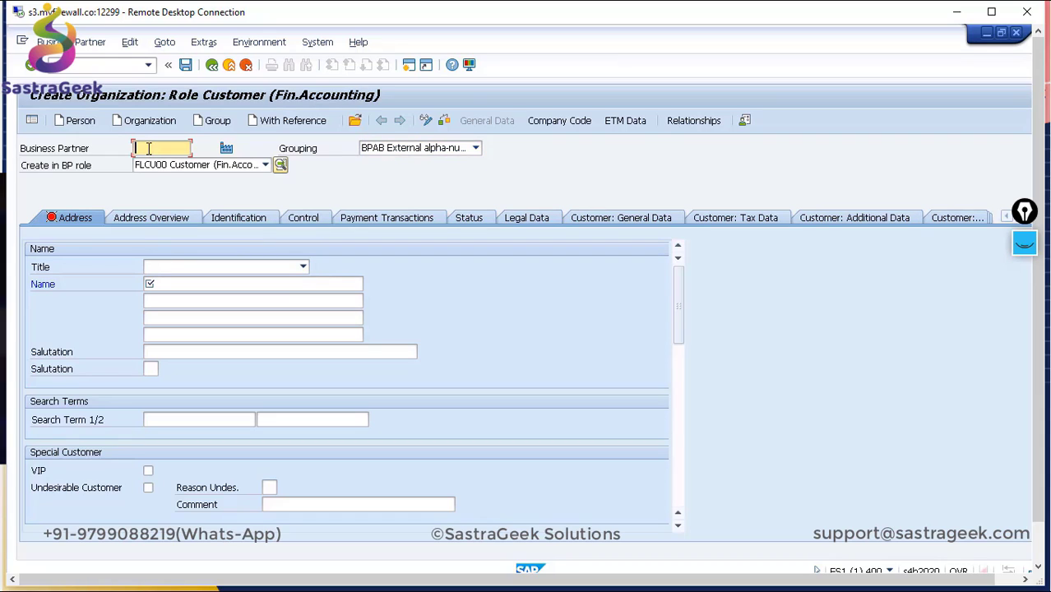
text(cs10)
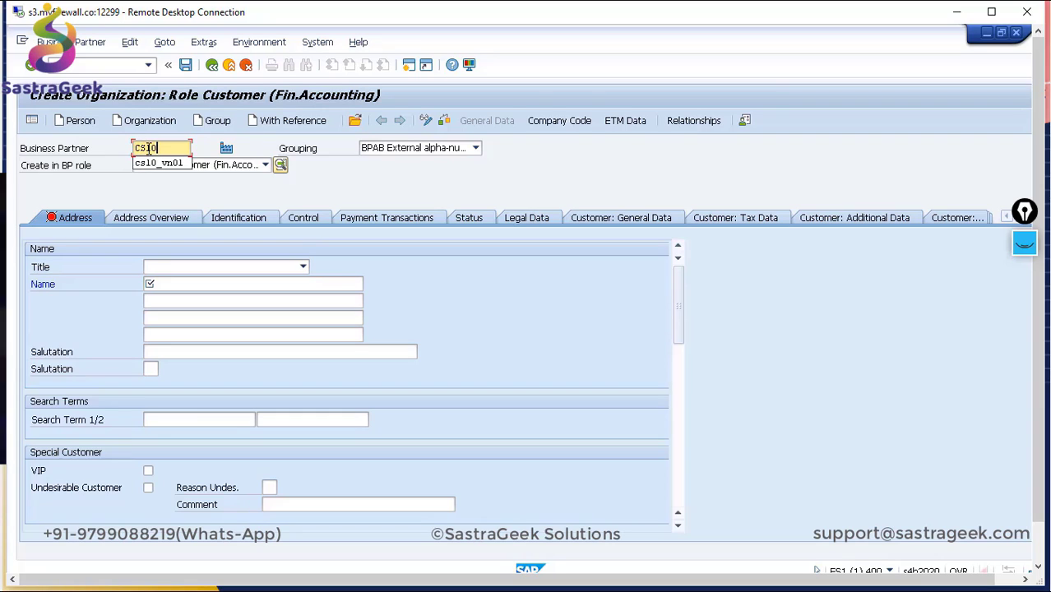
text(_cus01)
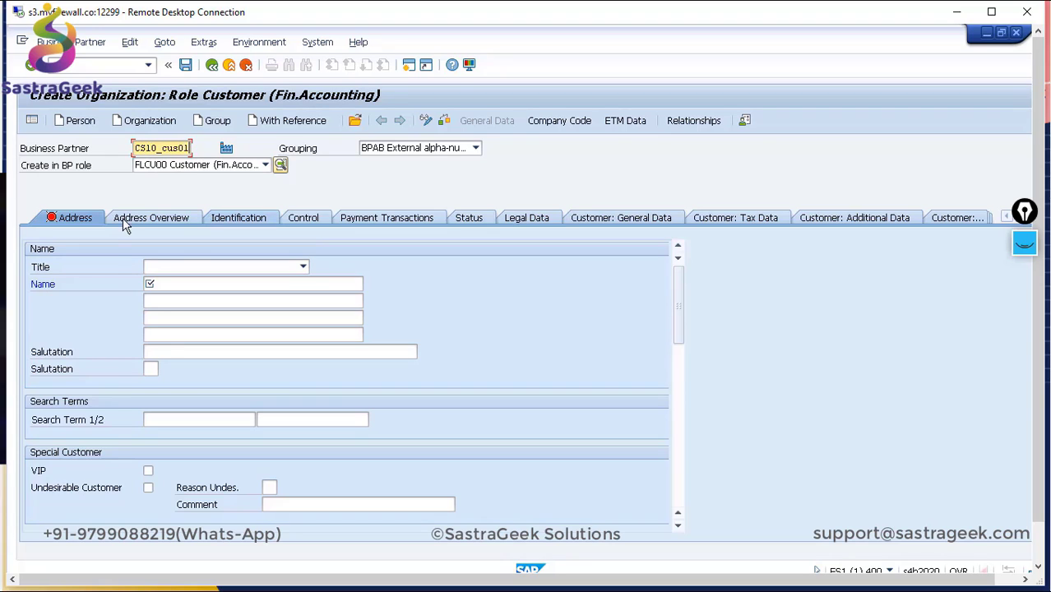
Step: Set the organization's title to 0003 Company and its name to CS10 Customer
click(183, 268)
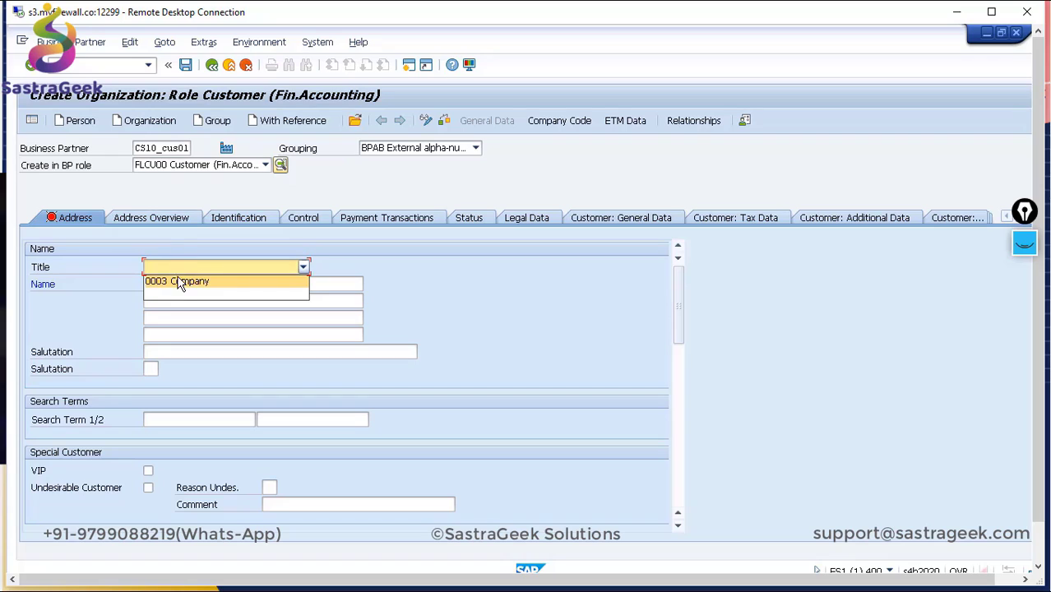
click(167, 283)
click(165, 283)
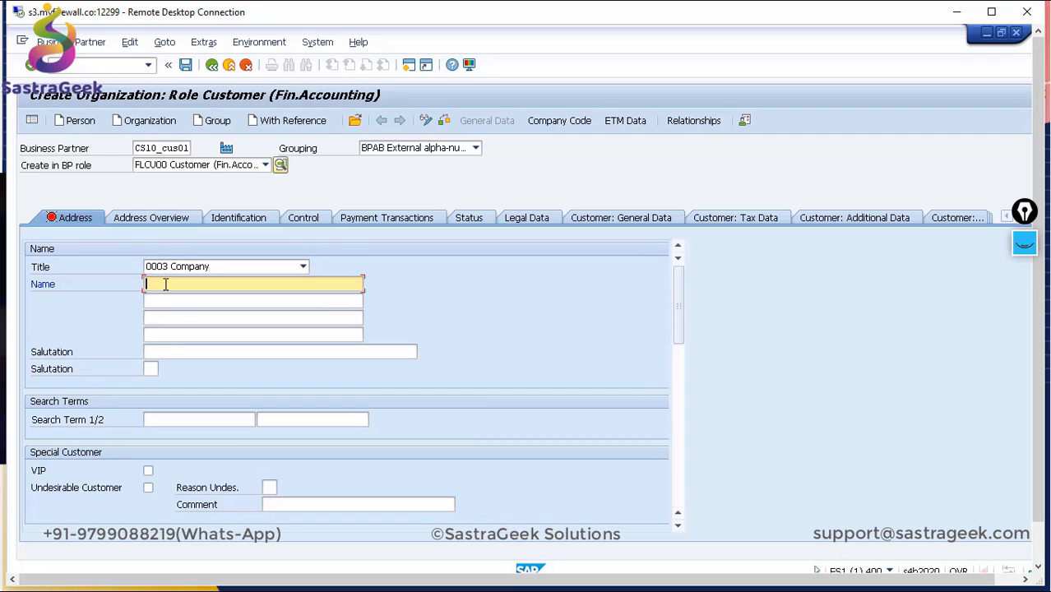
text(c)
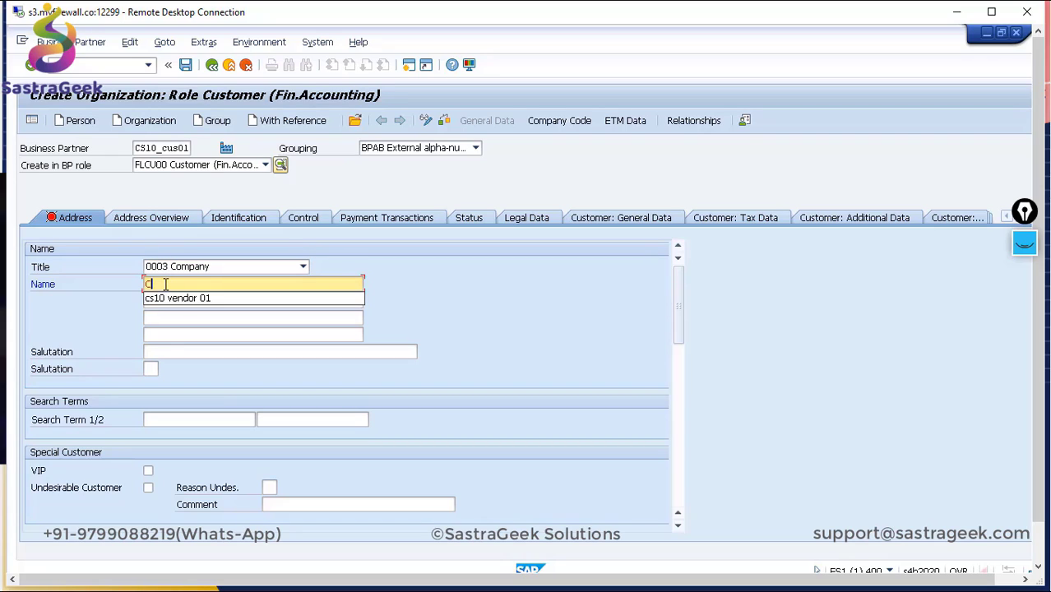
text(S10 Cu)
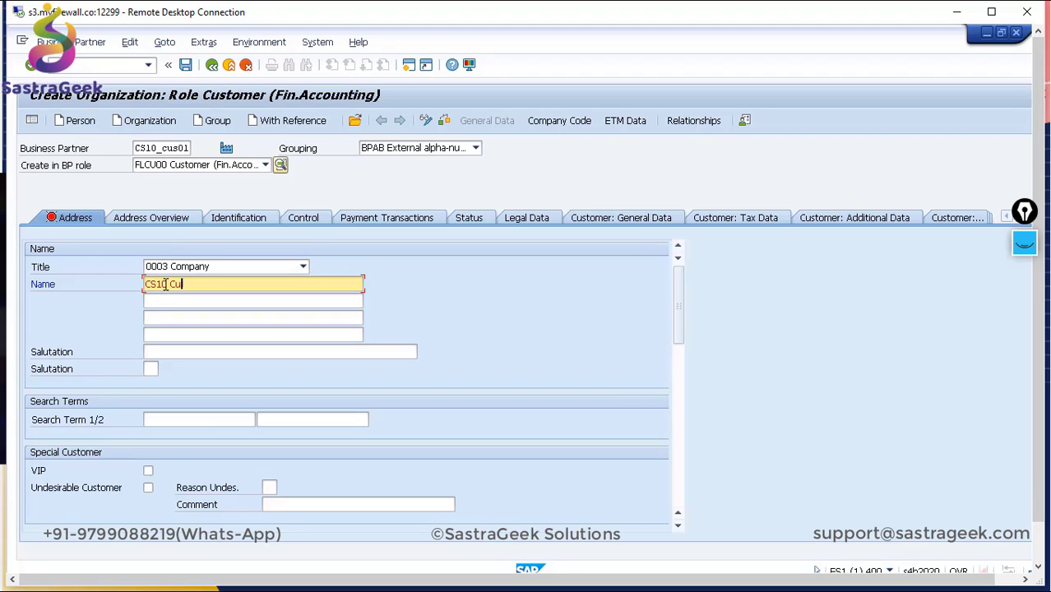
text(stomer)
Step: Fill in the standard address with the customer's street, house number, postal code and city
drag(678, 325, 679, 398)
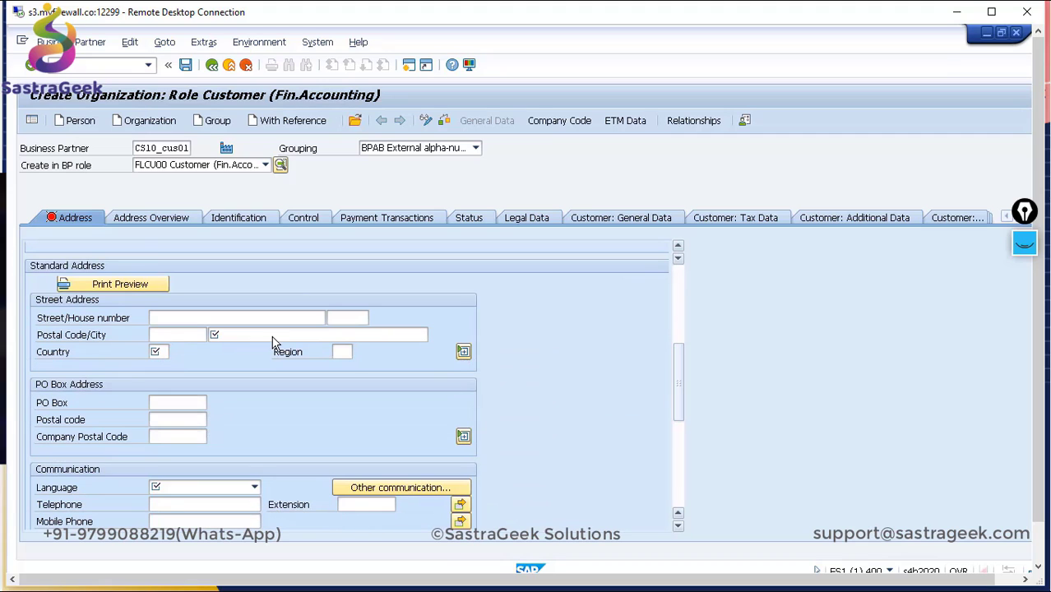
click(224, 315)
text(123)
key(Tab)
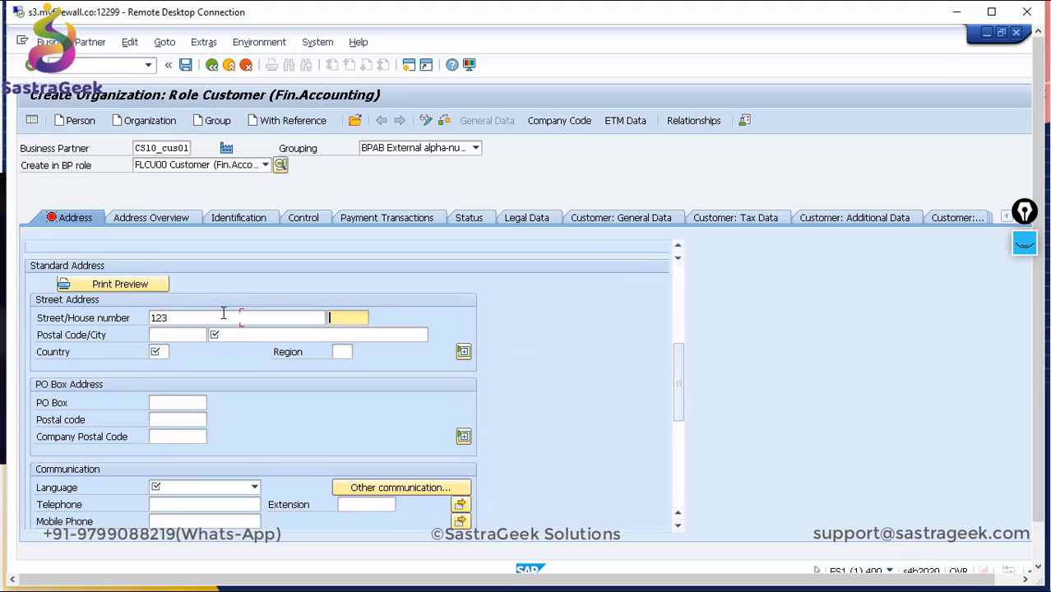
text(345)
key(Tab)
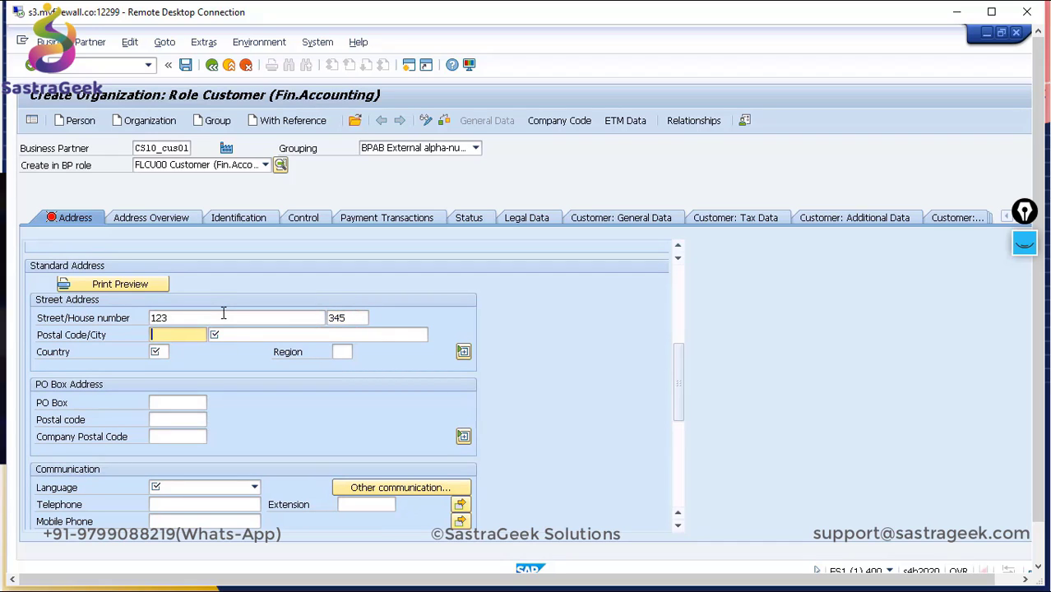
text(5600)
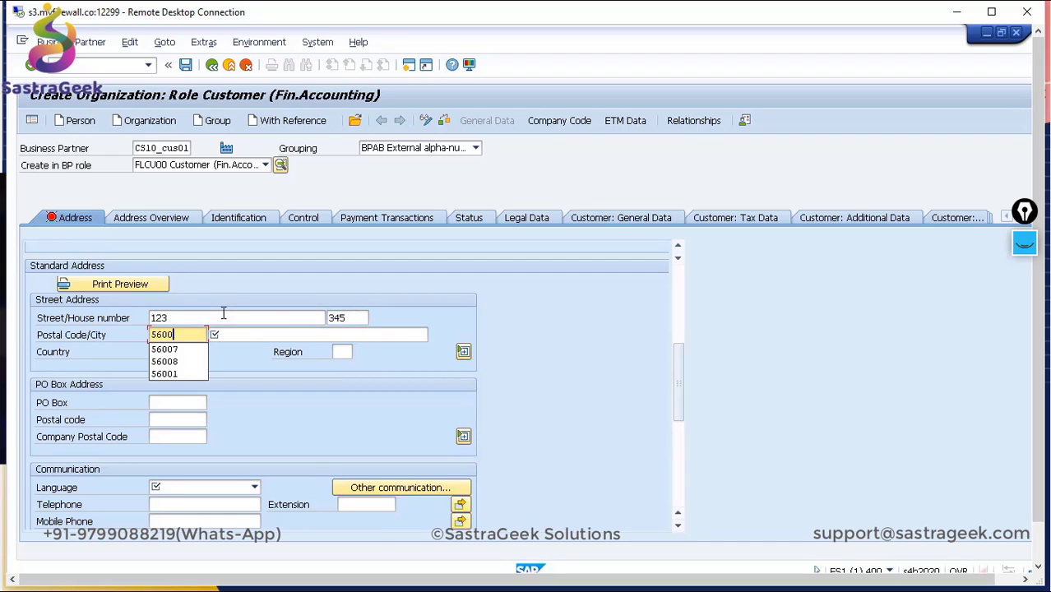
text(1)
key(Tab)
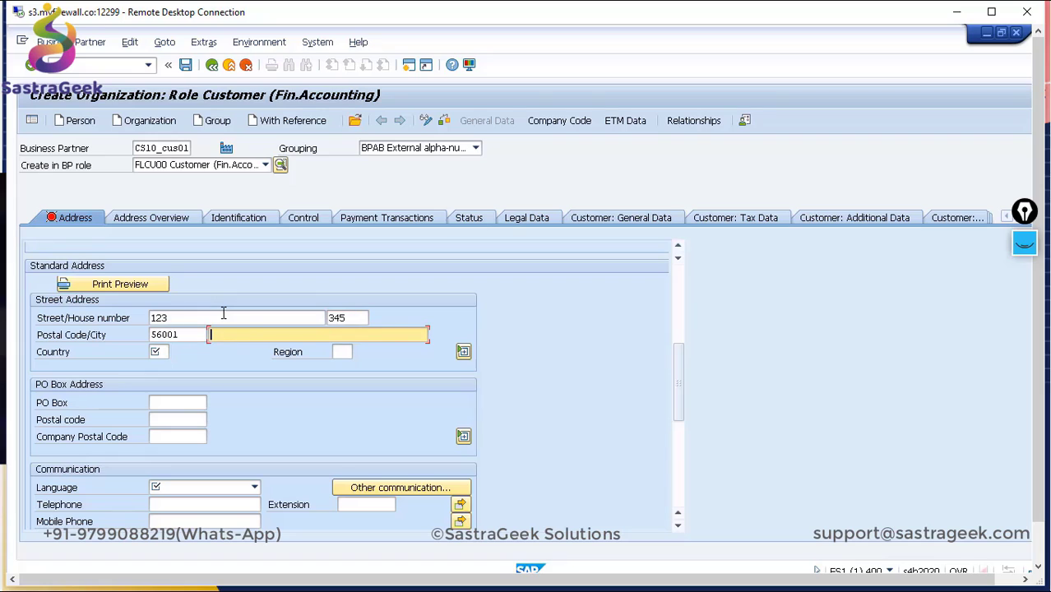
text(s)
key(Down)
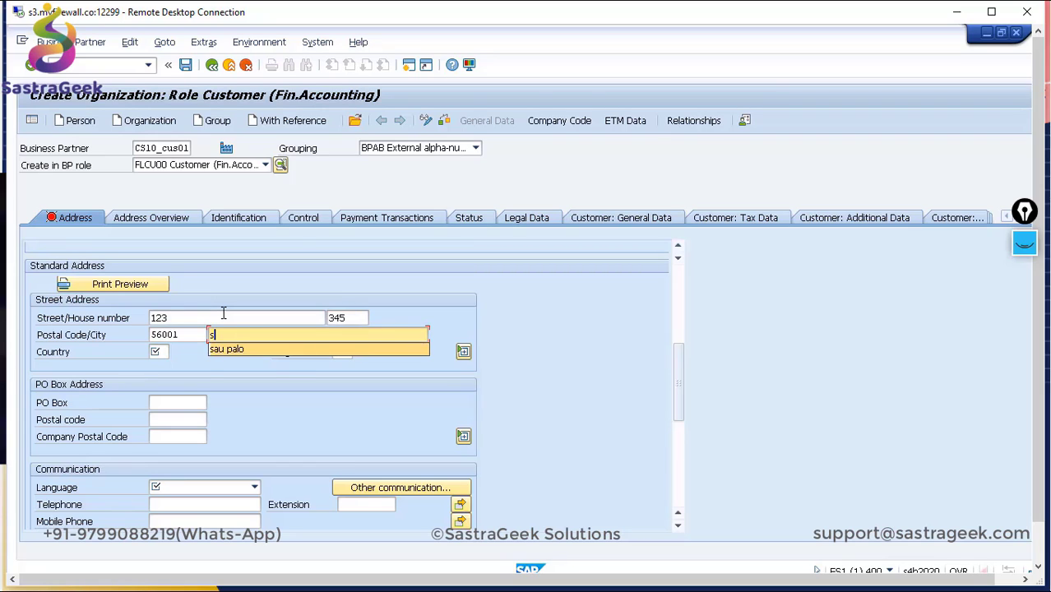
key(Return)
Step: Set the address country to US and the region to CA
key(Tab)
key(Down)
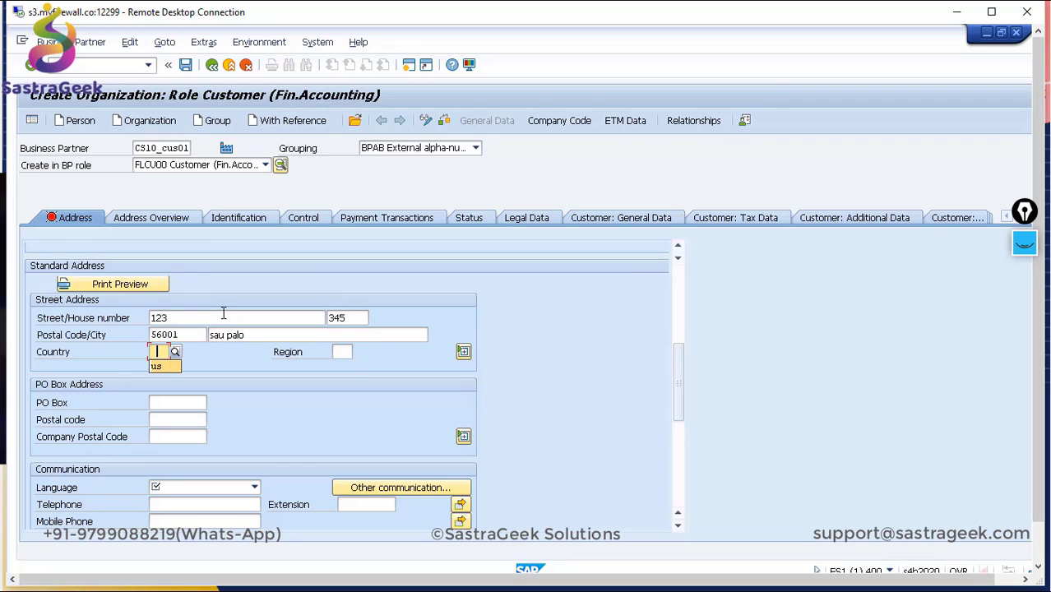
key(Return)
key(Tab)
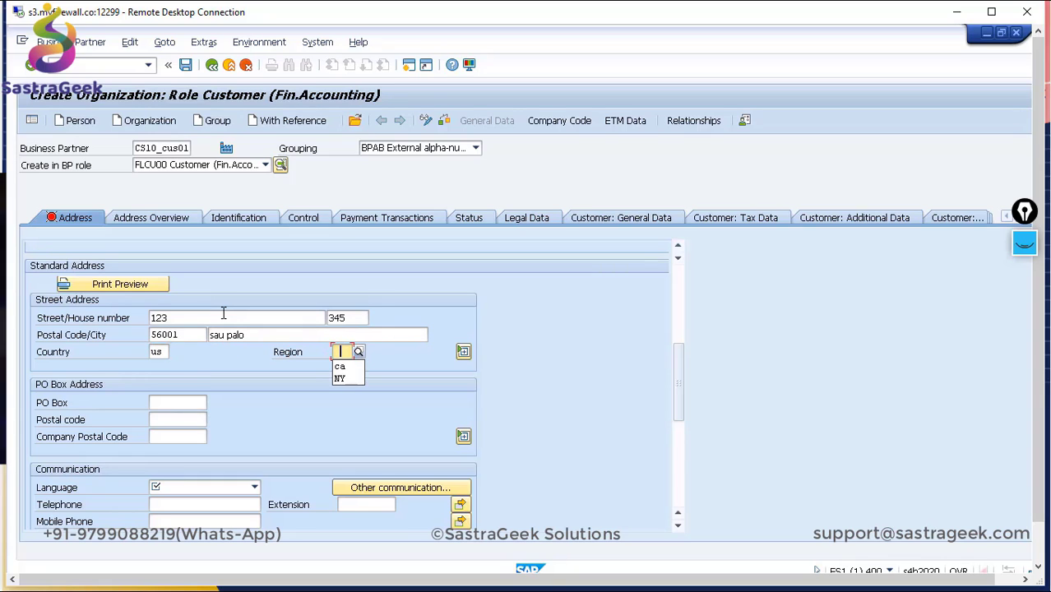
key(Down)
key(Return)
key(Return)
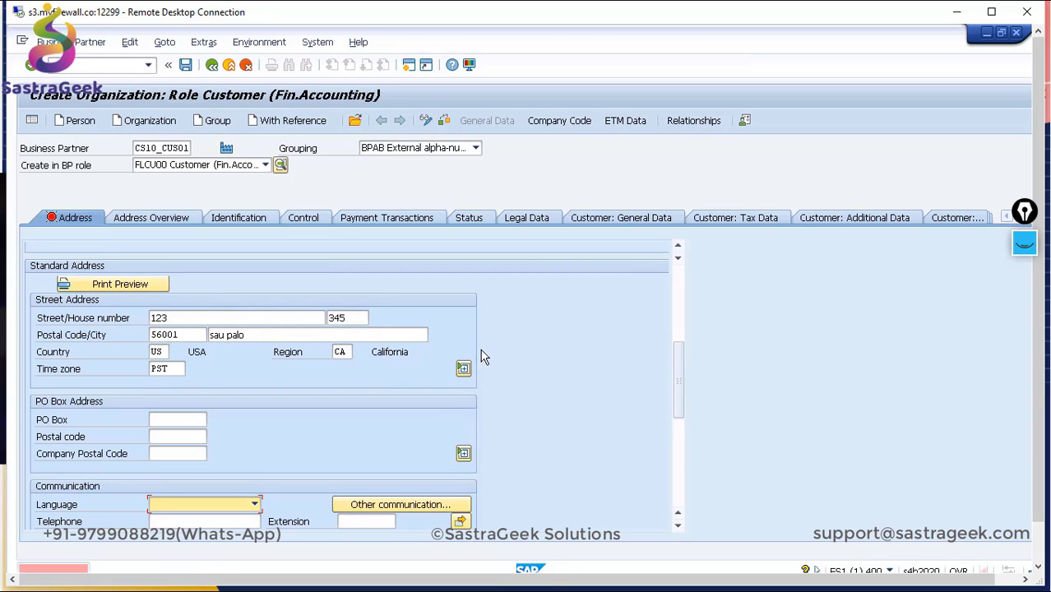
Step: Expand the street address details, set tax jurisdiction CA00000000, and choose EN English as the communication language
click(464, 370)
click(464, 369)
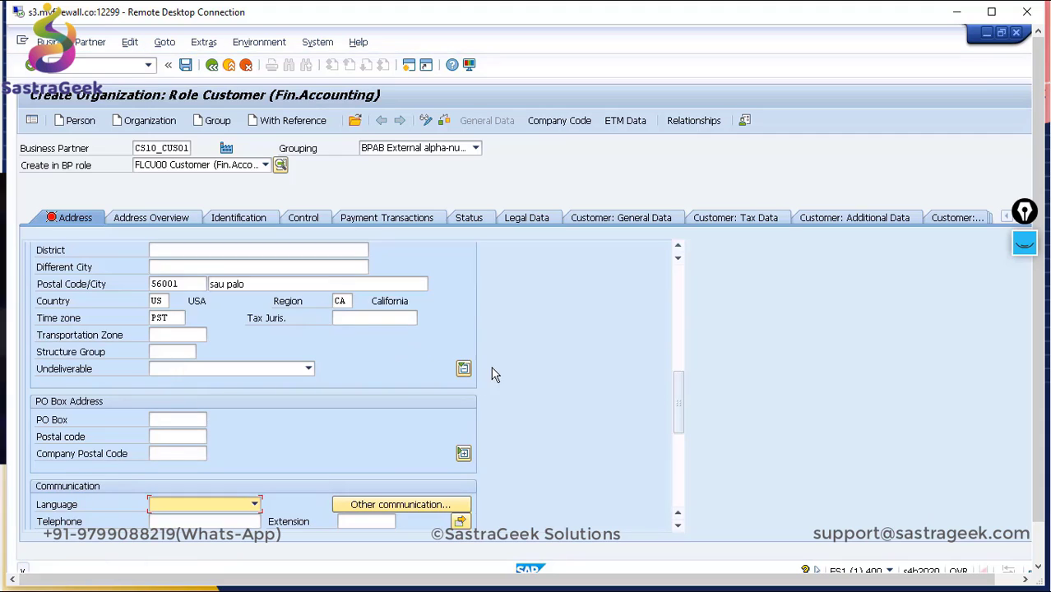
click(375, 317)
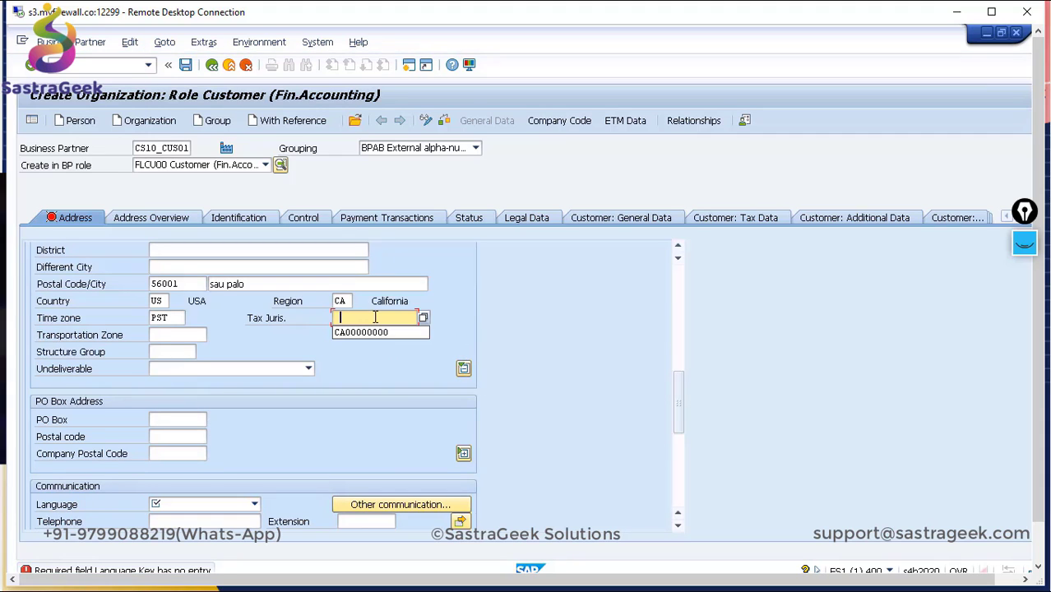
key(Down)
key(Return)
click(187, 505)
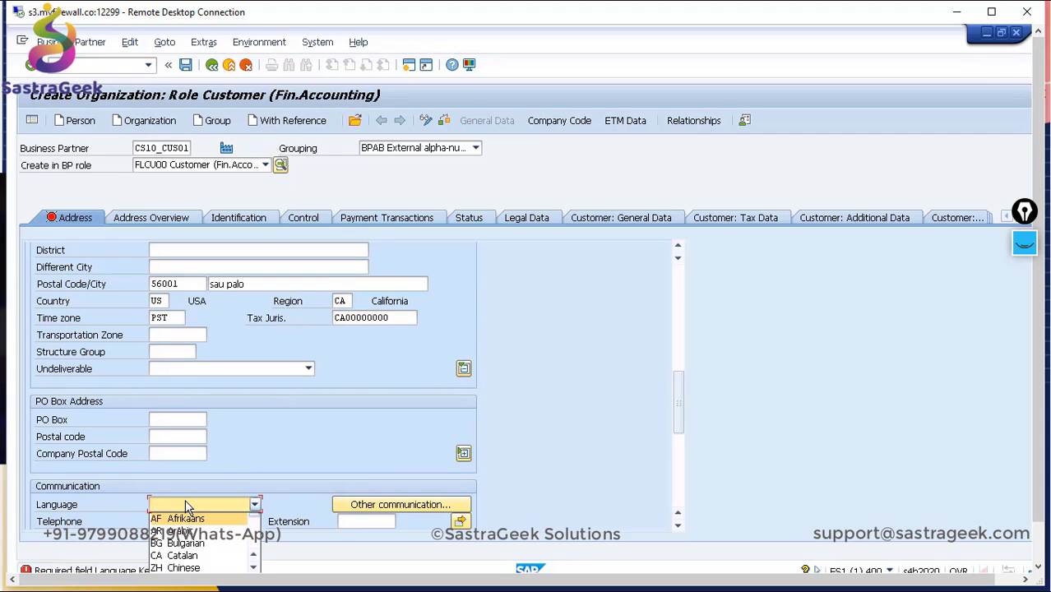
key(e)
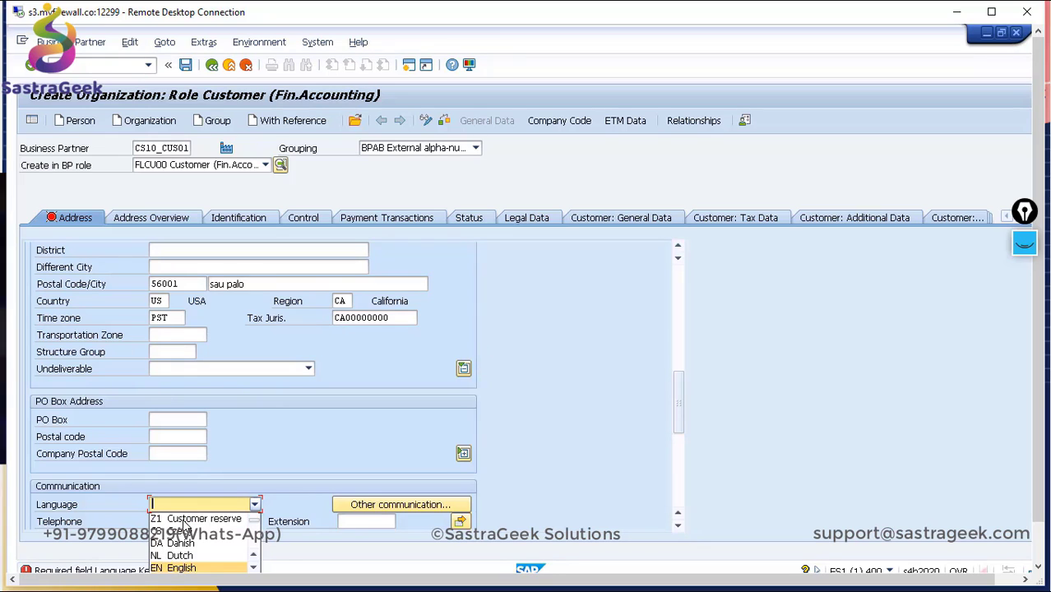
key(Return)
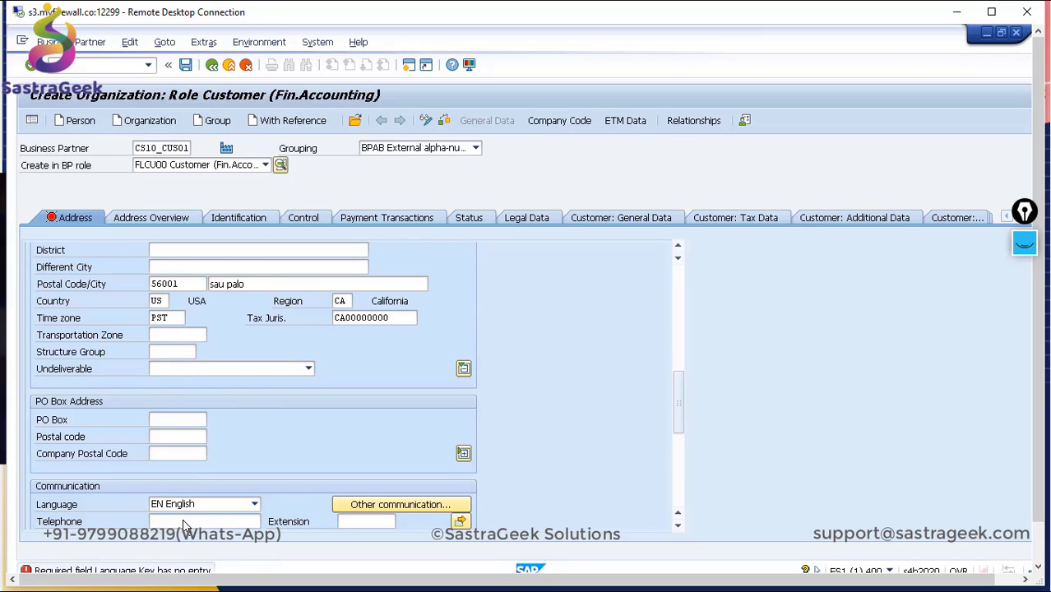
Step: Add company code CS10 data with reconciliation account 12100000 Receivables Domestic and save the business partner
click(559, 120)
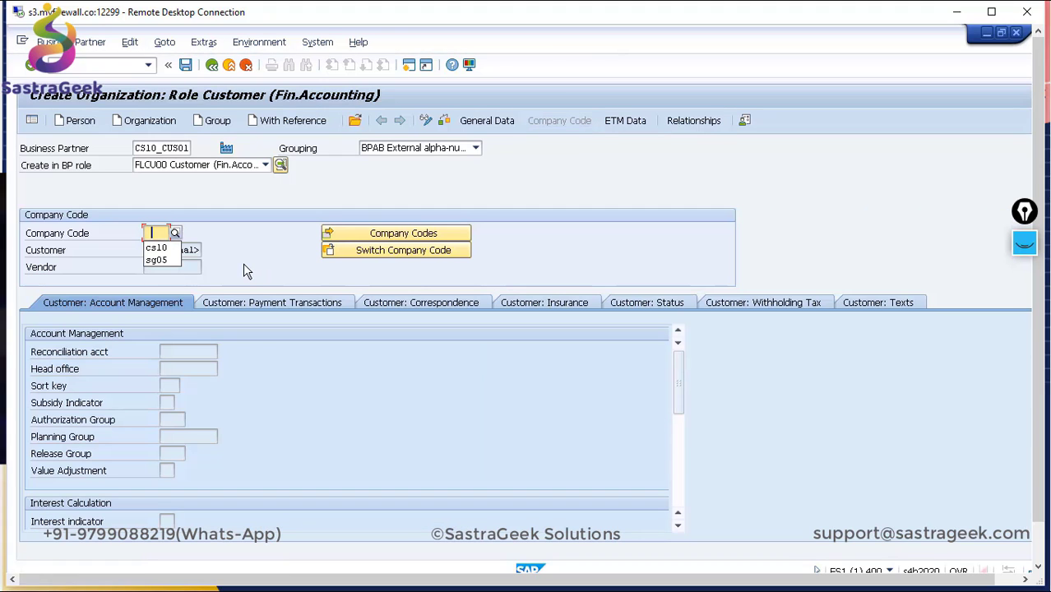
key(Down)
key(Return)
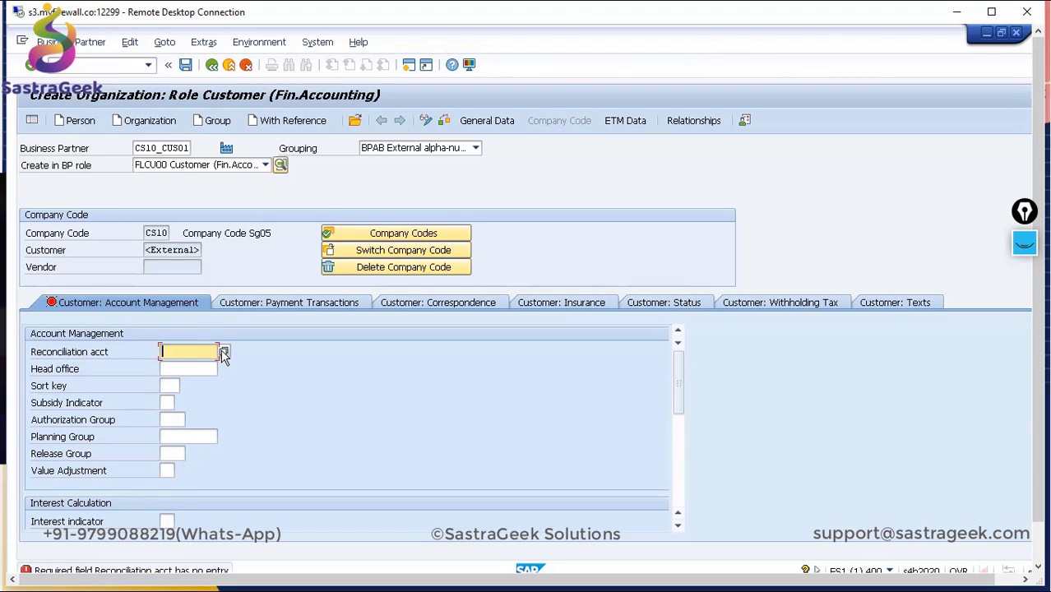
click(220, 352)
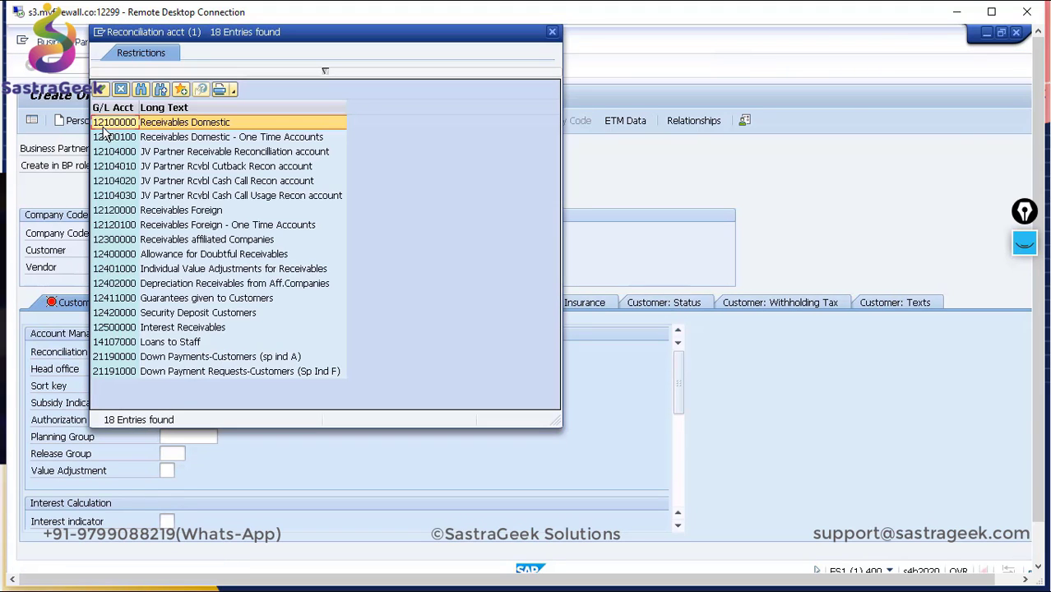
double_click(104, 123)
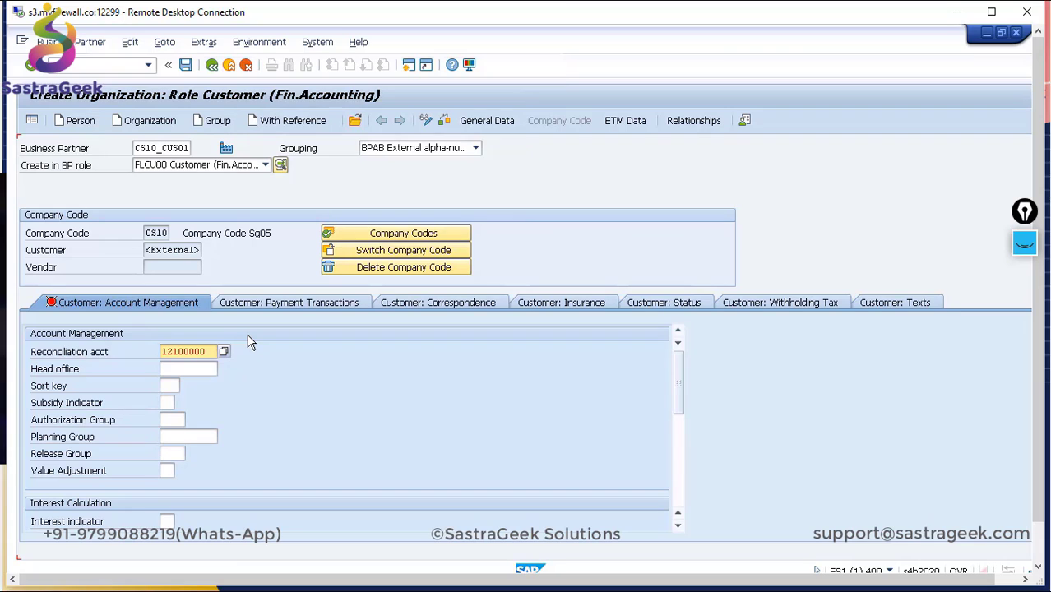
key(Return)
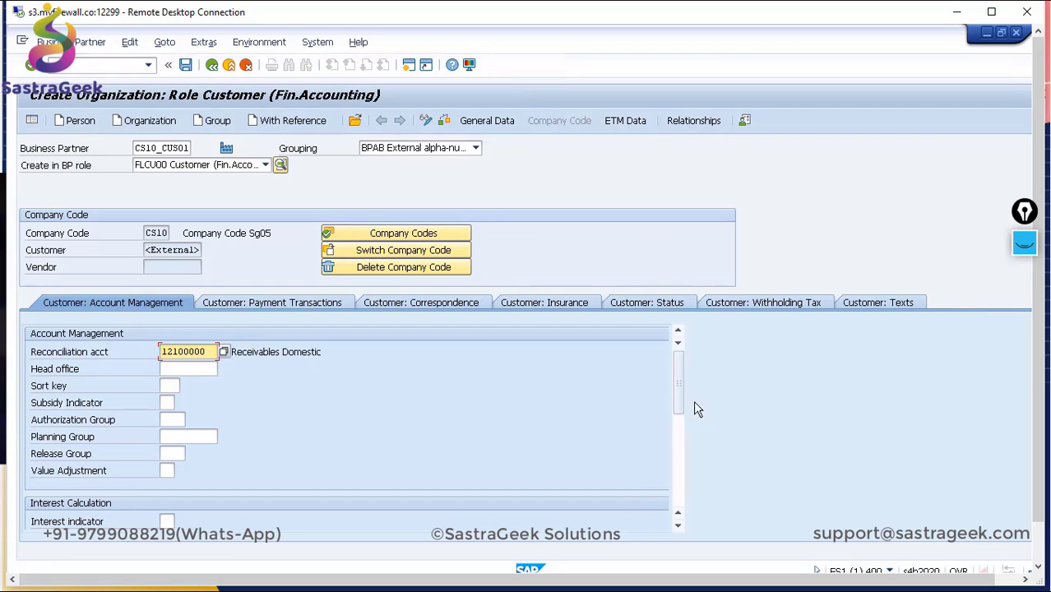
drag(682, 398, 675, 350)
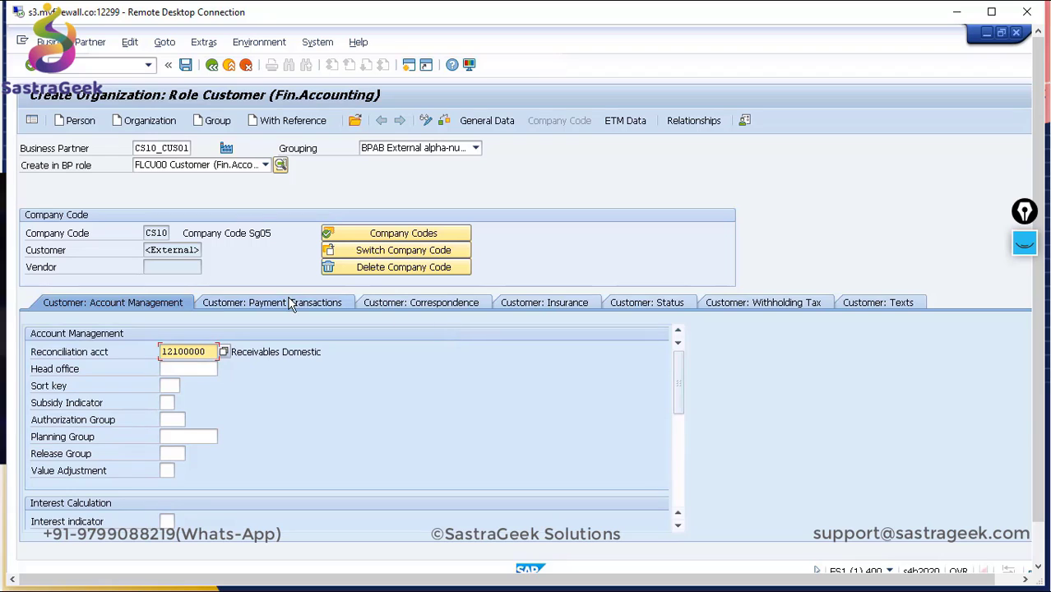
click(186, 65)
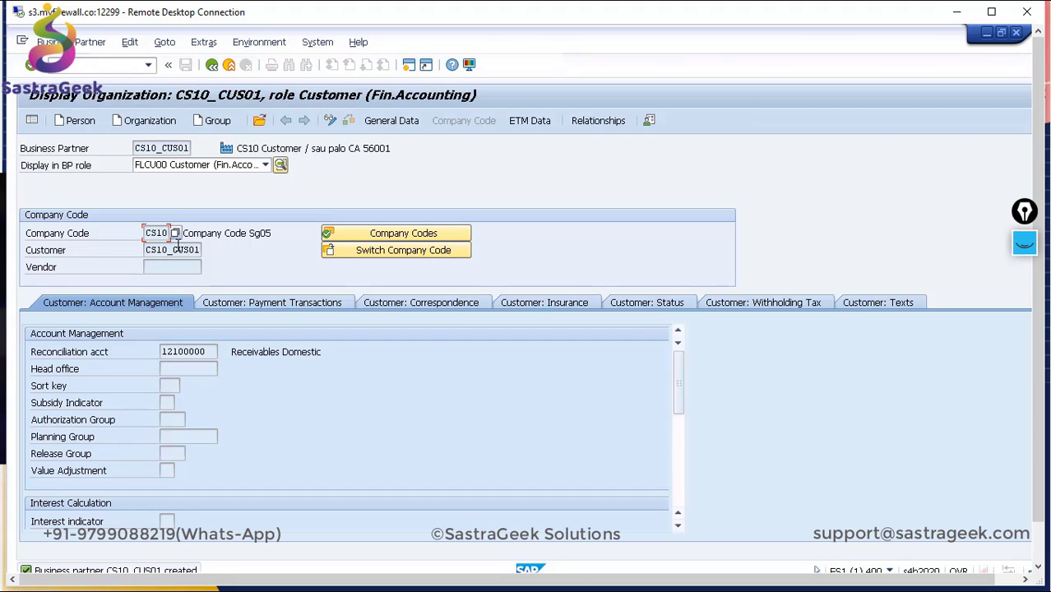
Step: Switch the saved customer to change mode, add role FLCU01 Customer, and open its sales and distribution data
click(330, 121)
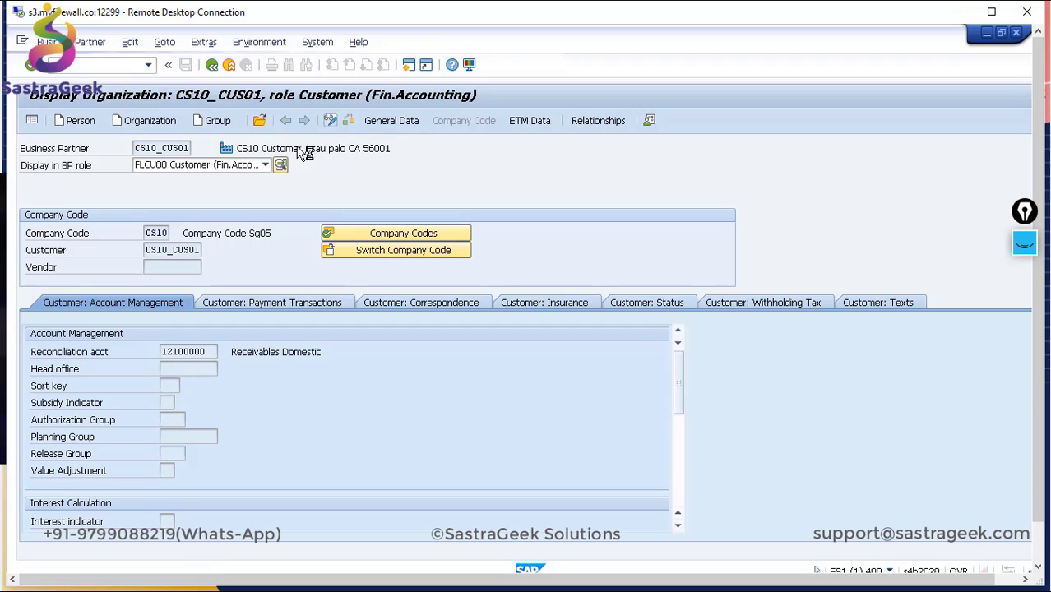
click(242, 166)
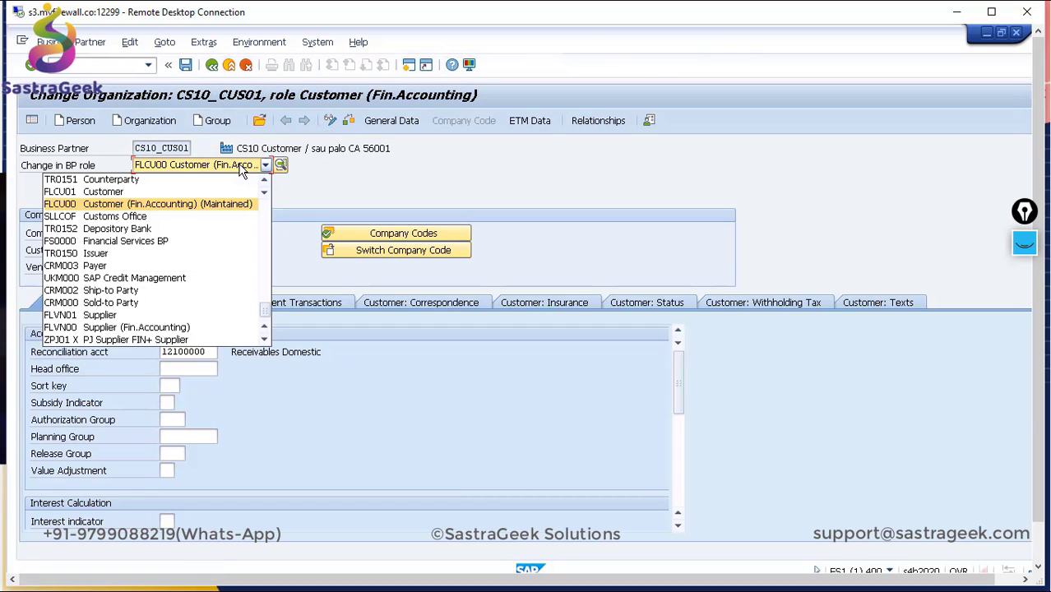
click(159, 194)
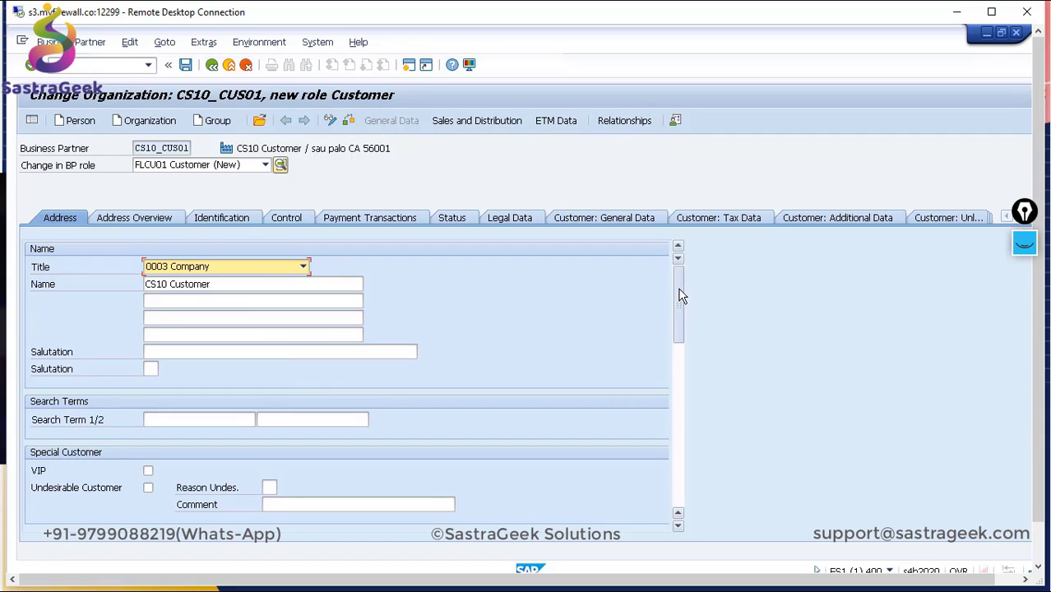
click(490, 130)
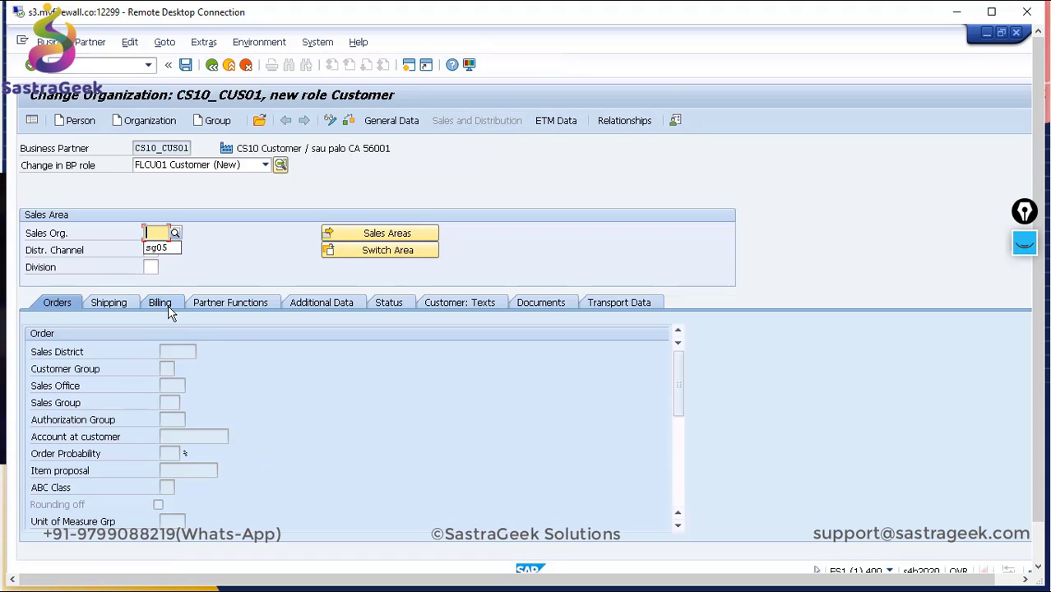
Step: Enter the customer's sales area with sales organization CS10, distribution channel ZS and division 00
text(cs10)
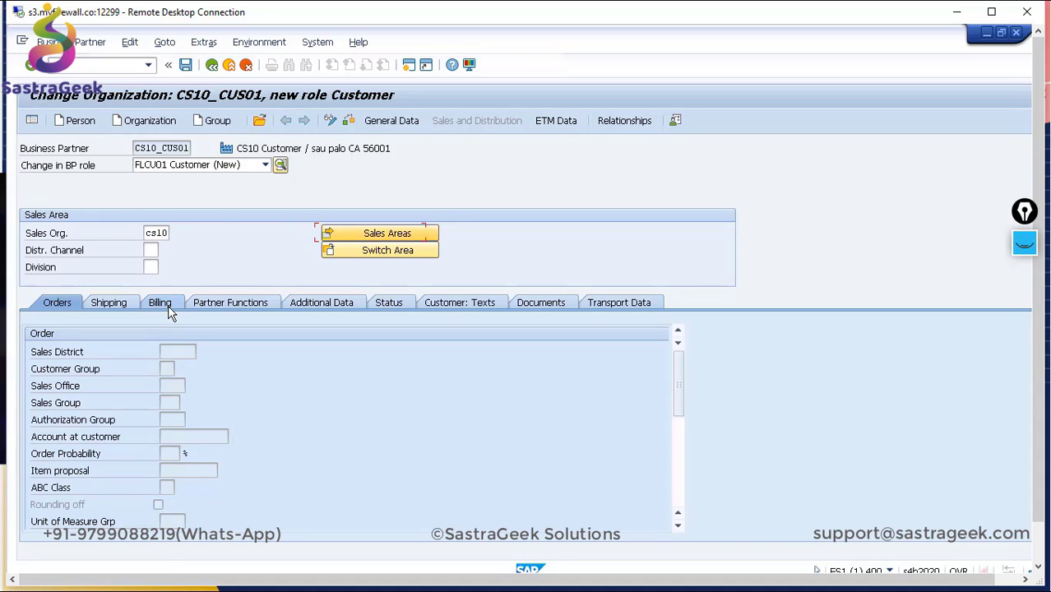
key(Tab)
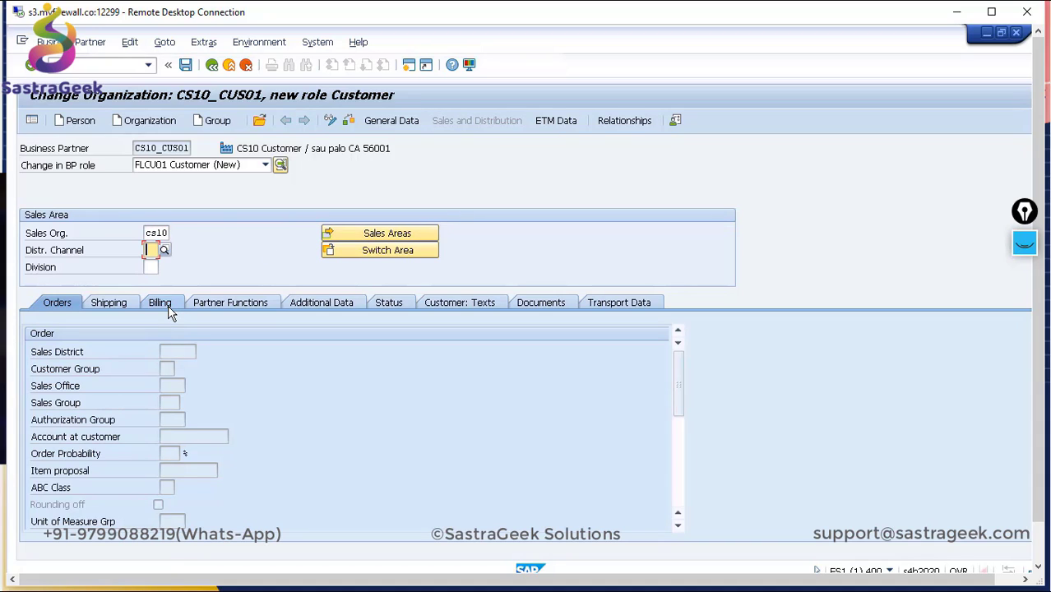
text(ZS)
key(Tab)
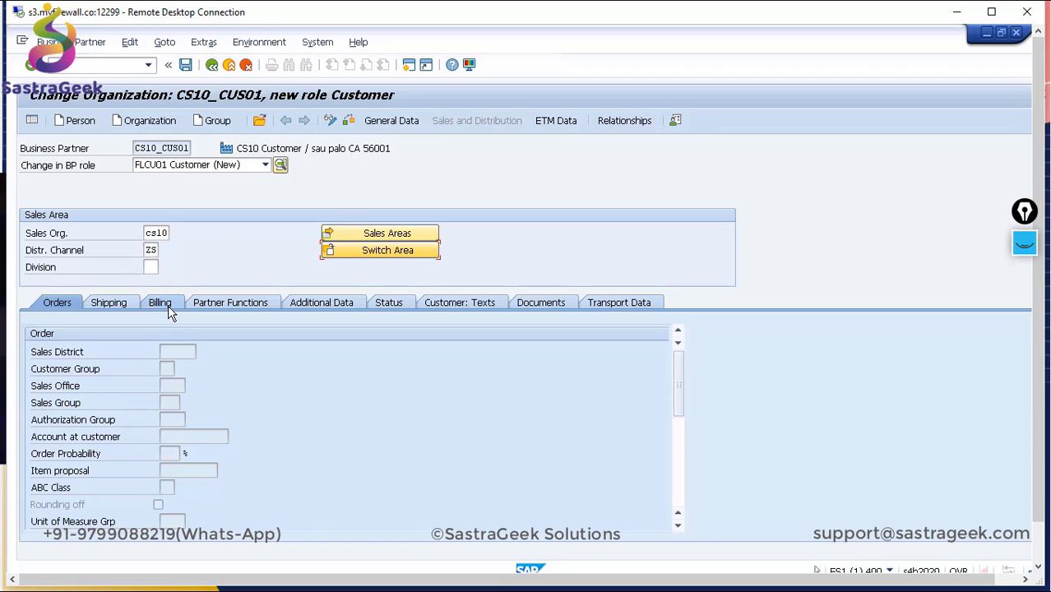
key(Tab)
text(00)
key(Return)
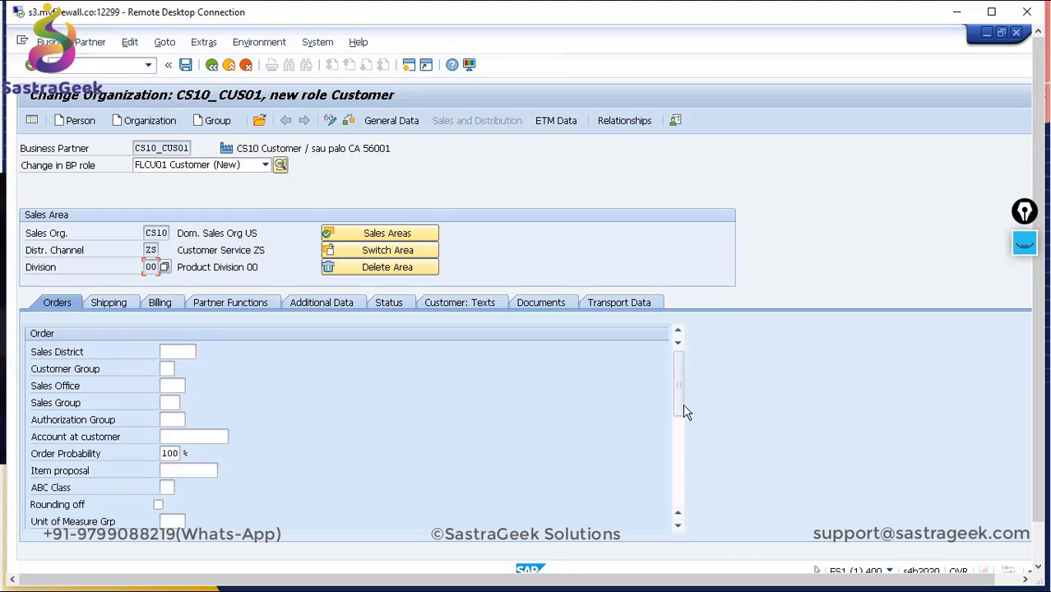
Step: Set delivering plant CS01 and shipping conditions 01 in the customer's shipping data
drag(680, 405, 676, 499)
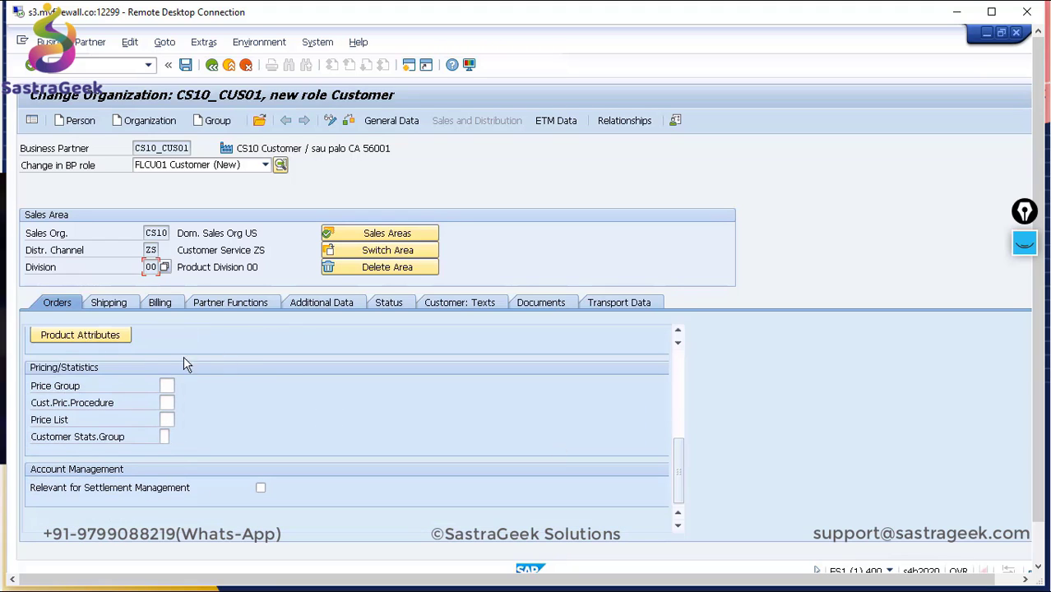
click(100, 306)
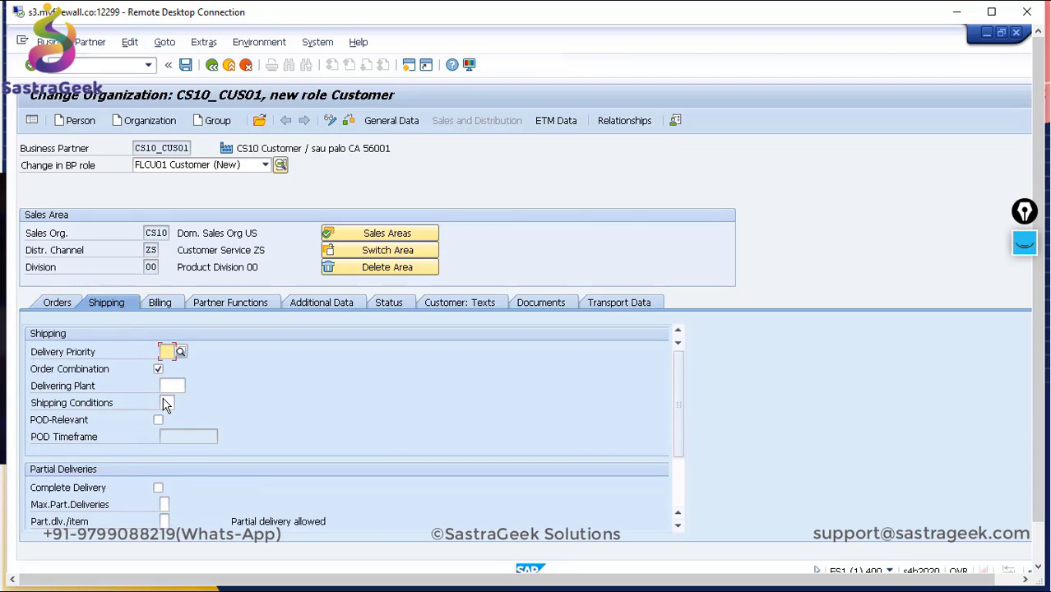
click(167, 351)
click(173, 386)
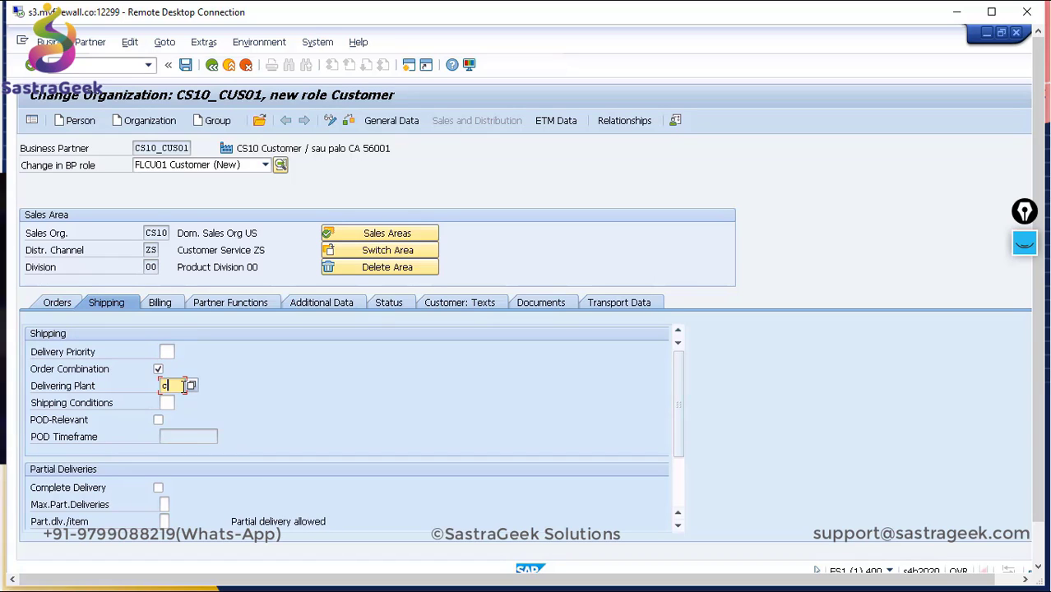
click(167, 402)
text(01)
key(Return)
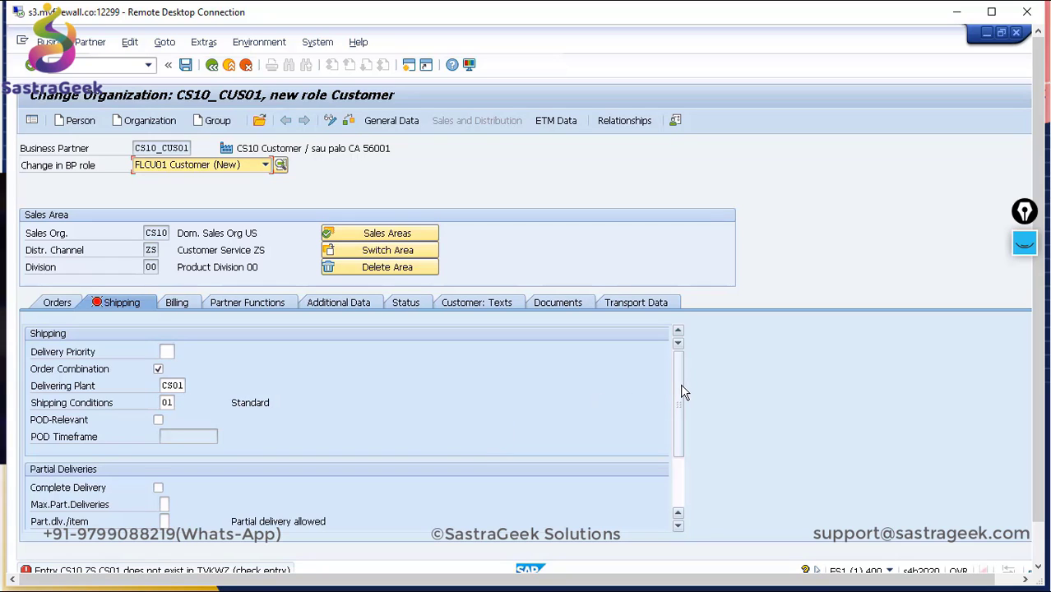
Step: Read the details of the delivering plant error and change the delivering plant to CS10
drag(681, 385, 681, 404)
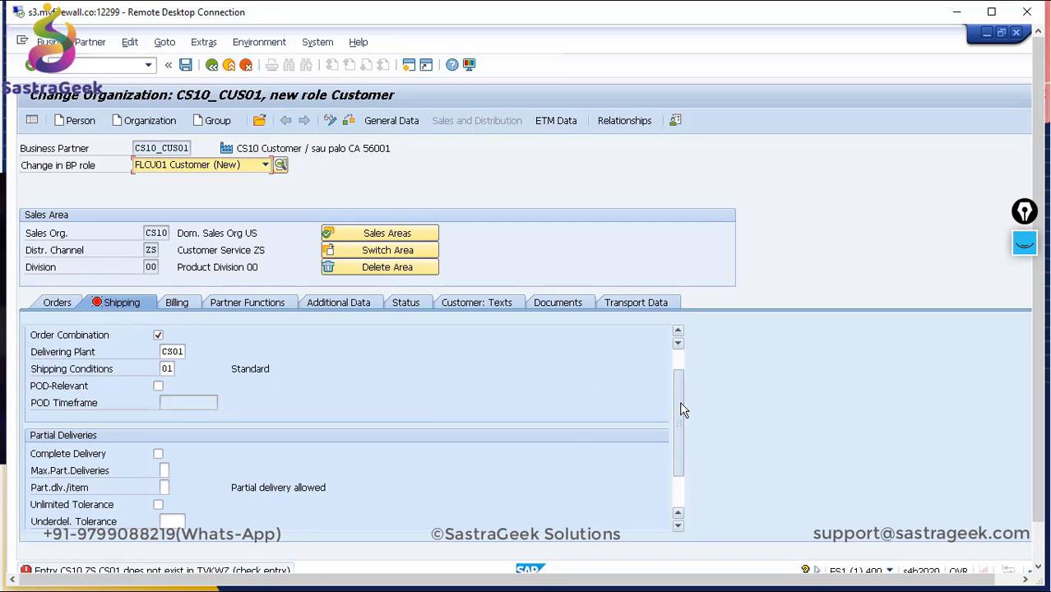
double_click(195, 570)
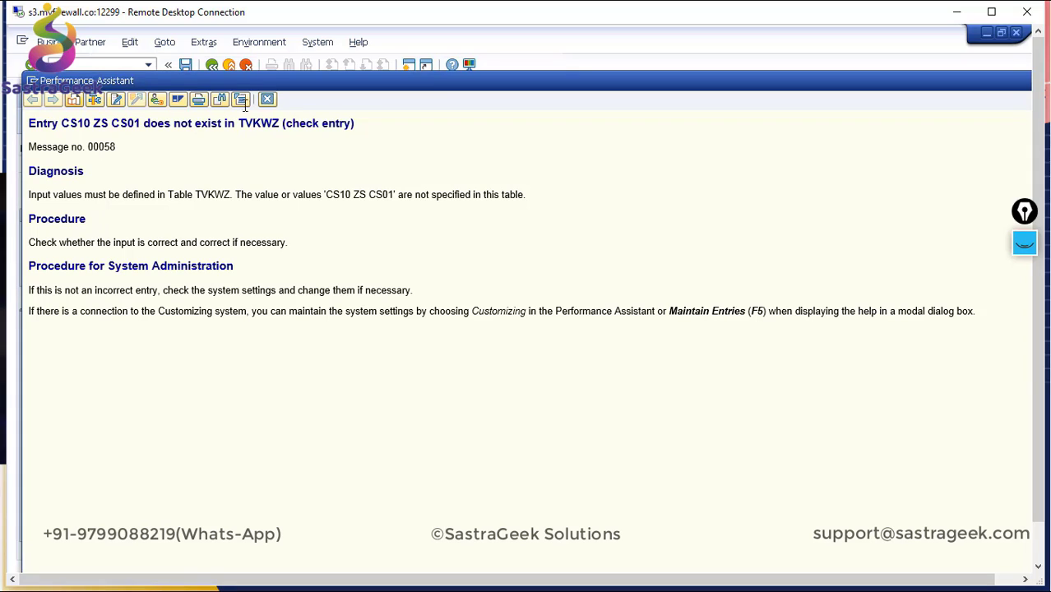
click(267, 99)
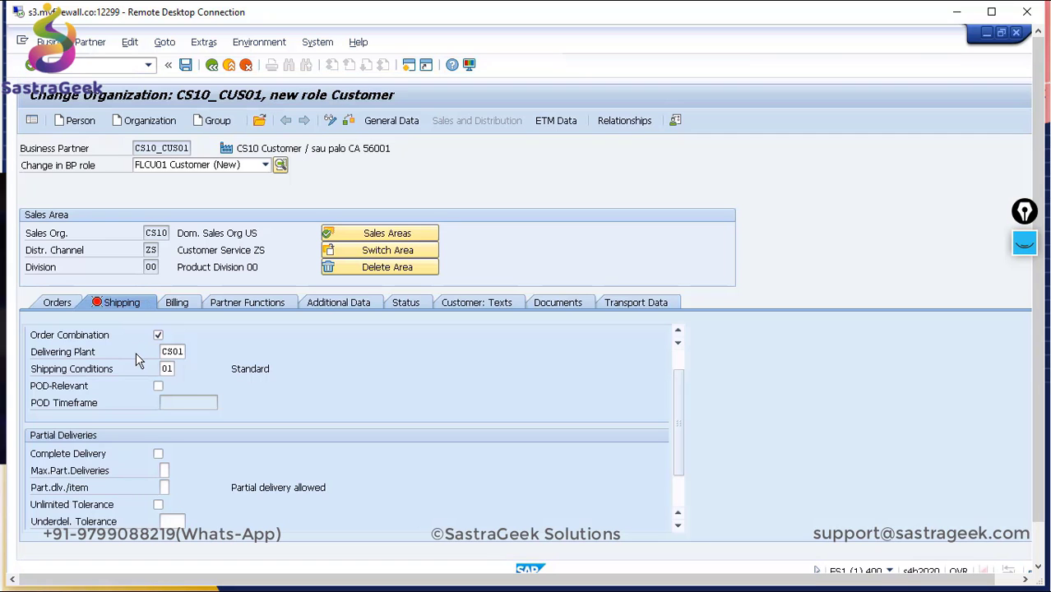
click(183, 352)
key(BackSpace)
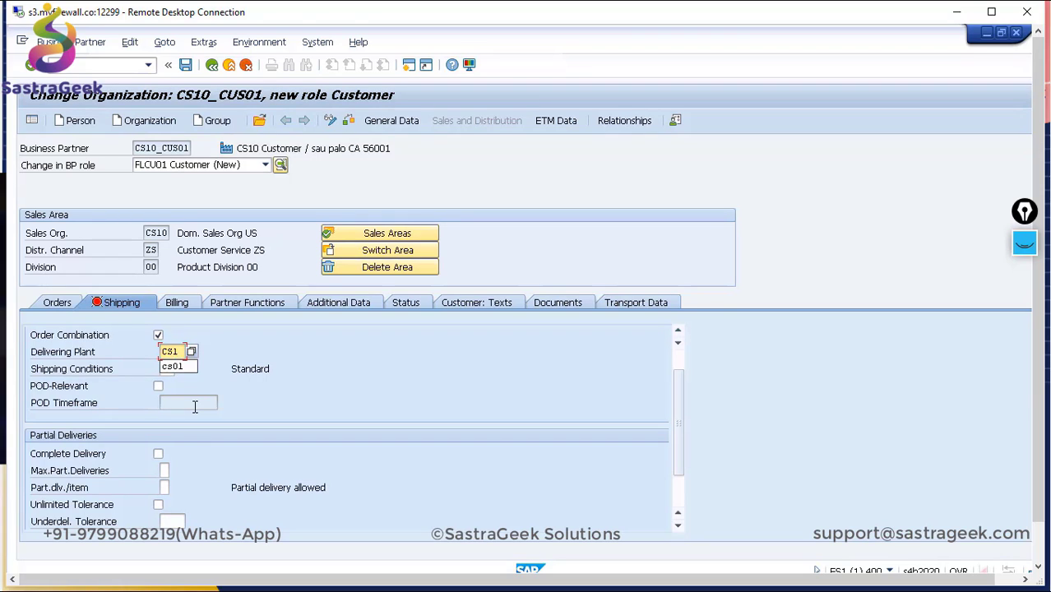
text(0)
key(Return)
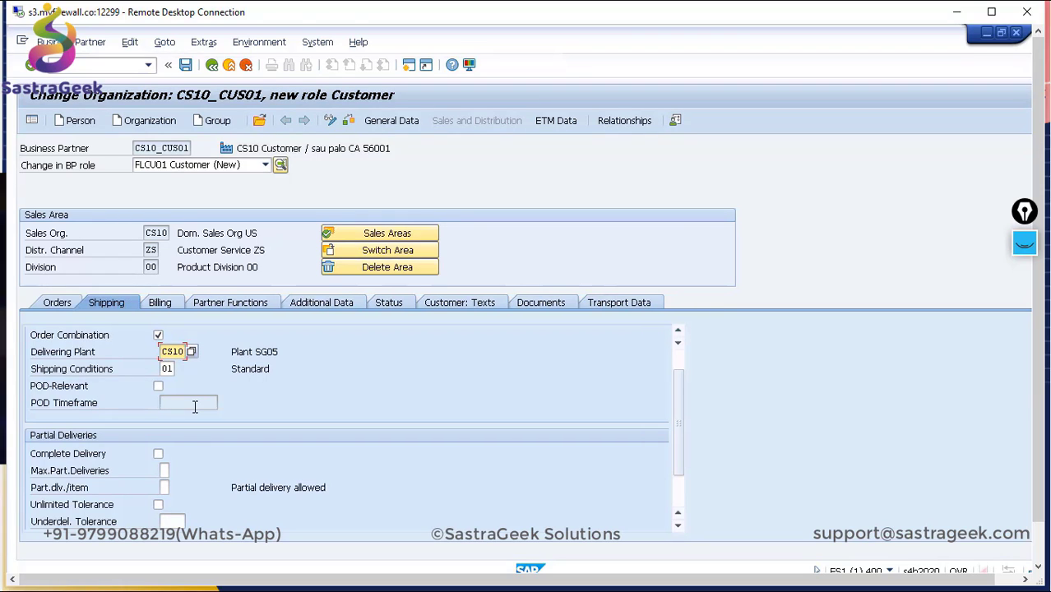
Step: Fill in the customer's billing data with Incoterms version 2000, Incoterms cfr and Incoterms location 233
mouse_move(678, 399)
mouse_down()
mouse_move(679, 424)
mouse_move(671, 391)
mouse_up()
drag(679, 448, 681, 501)
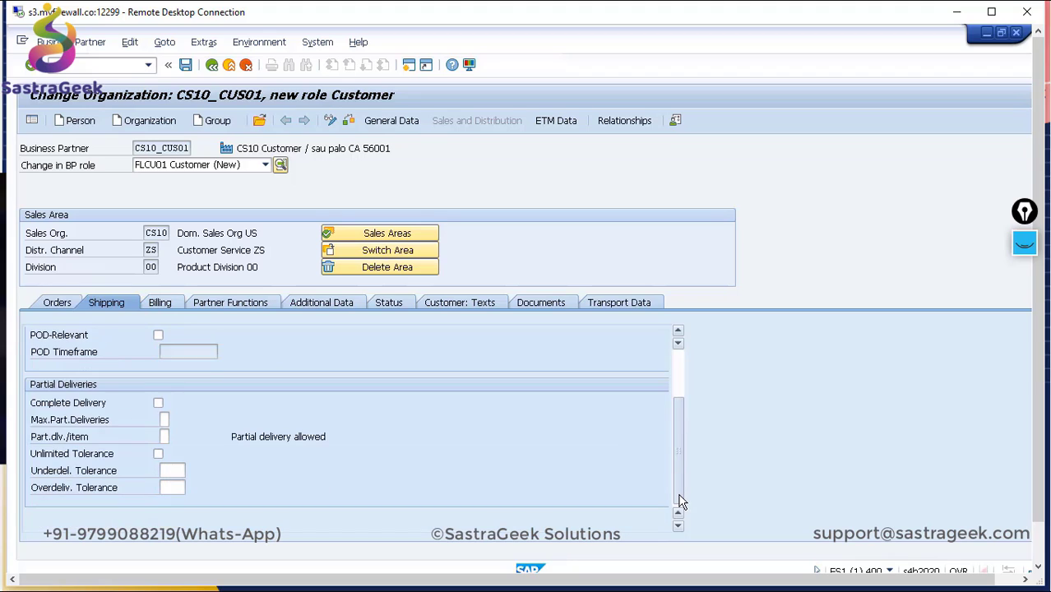
click(159, 304)
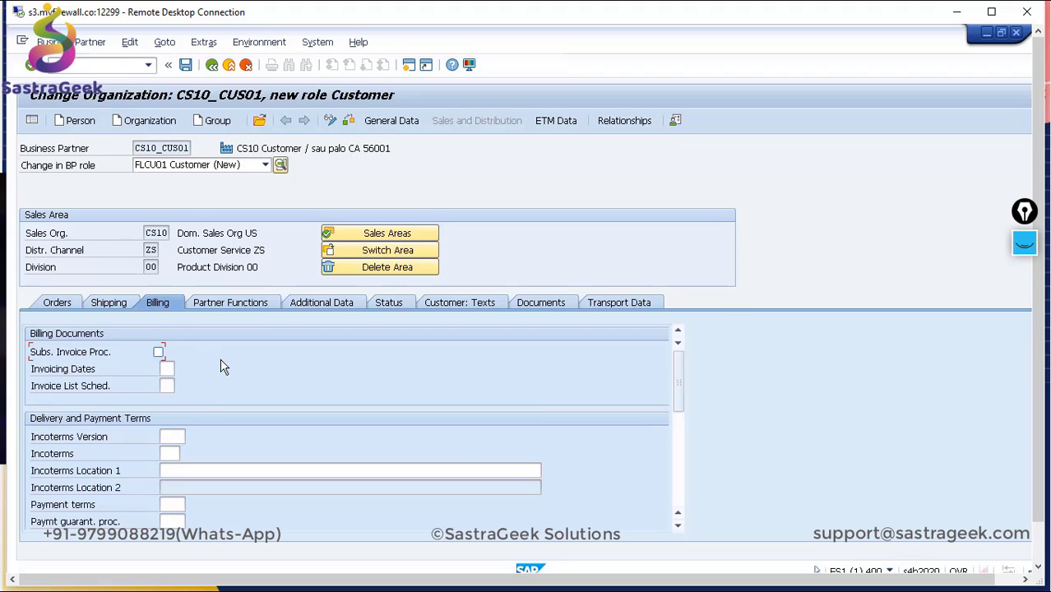
click(168, 442)
click(171, 455)
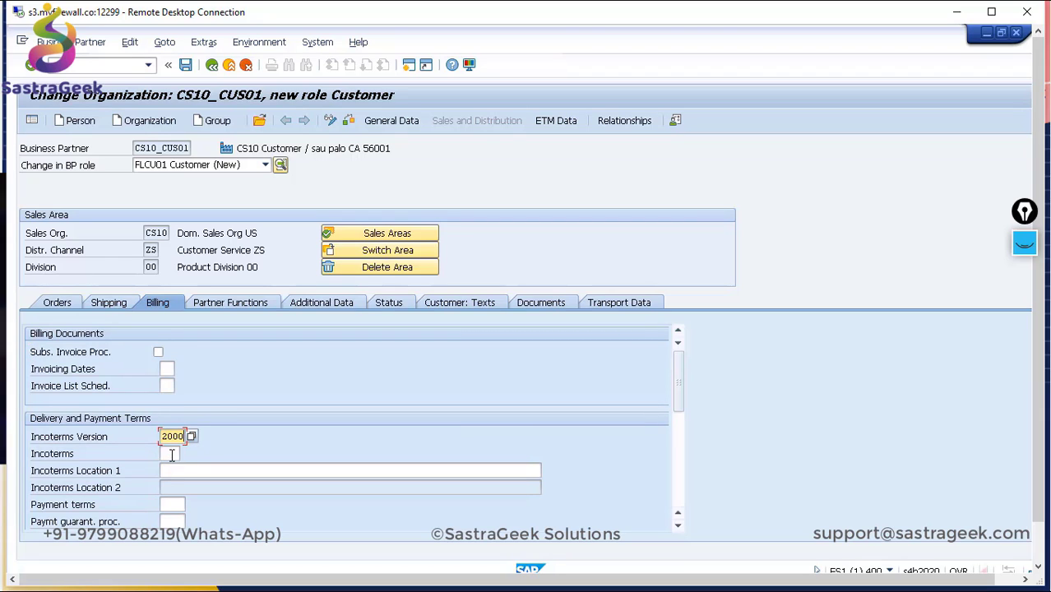
click(171, 455)
click(171, 469)
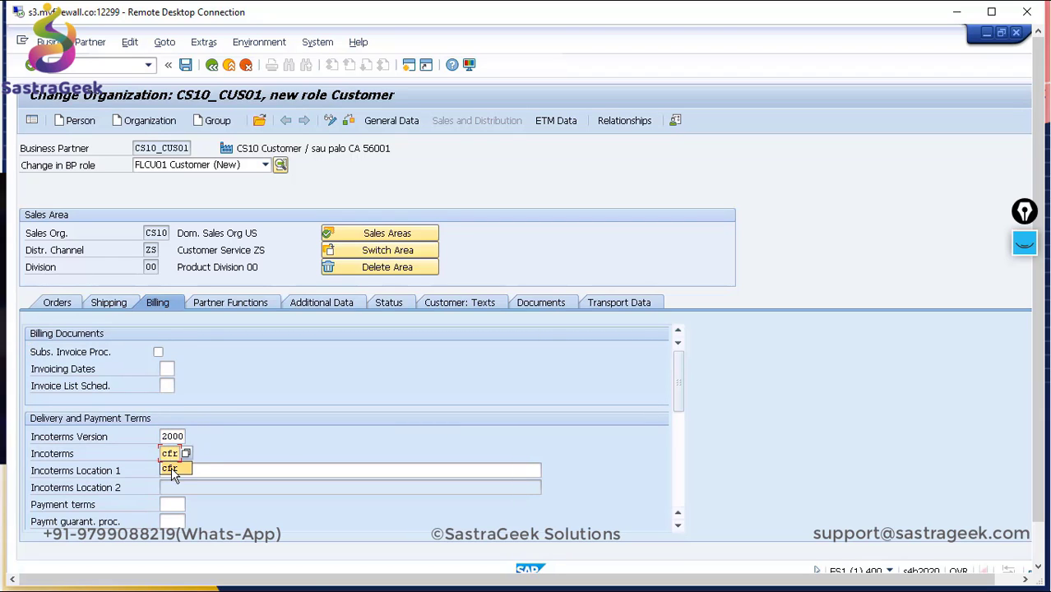
click(171, 470)
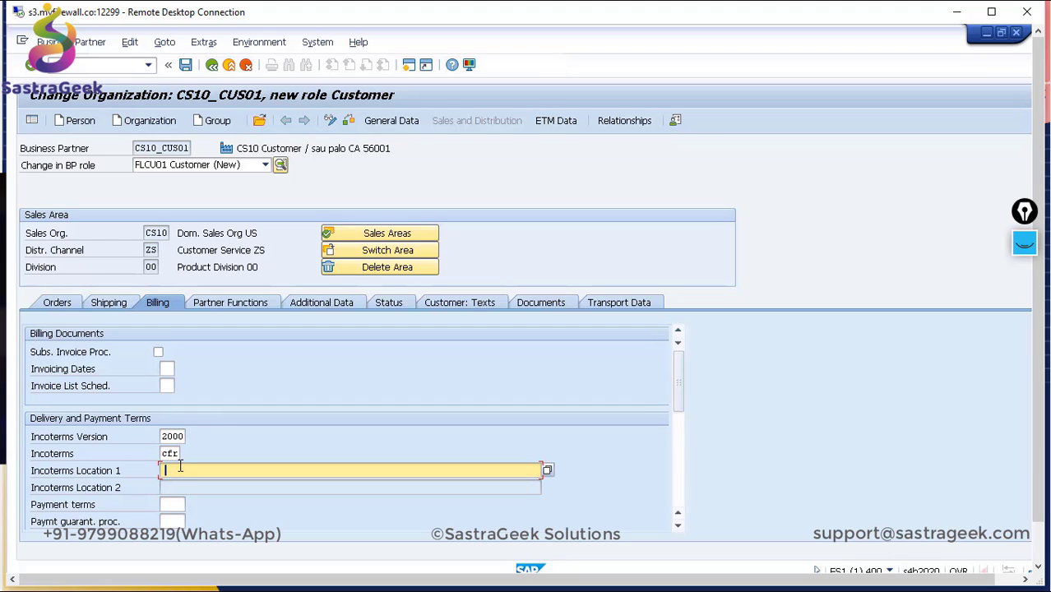
text(233)
Step: Set the payment terms to 0001, Payable immediately Due net, in the billing data
scroll(683, 414, down, 2)
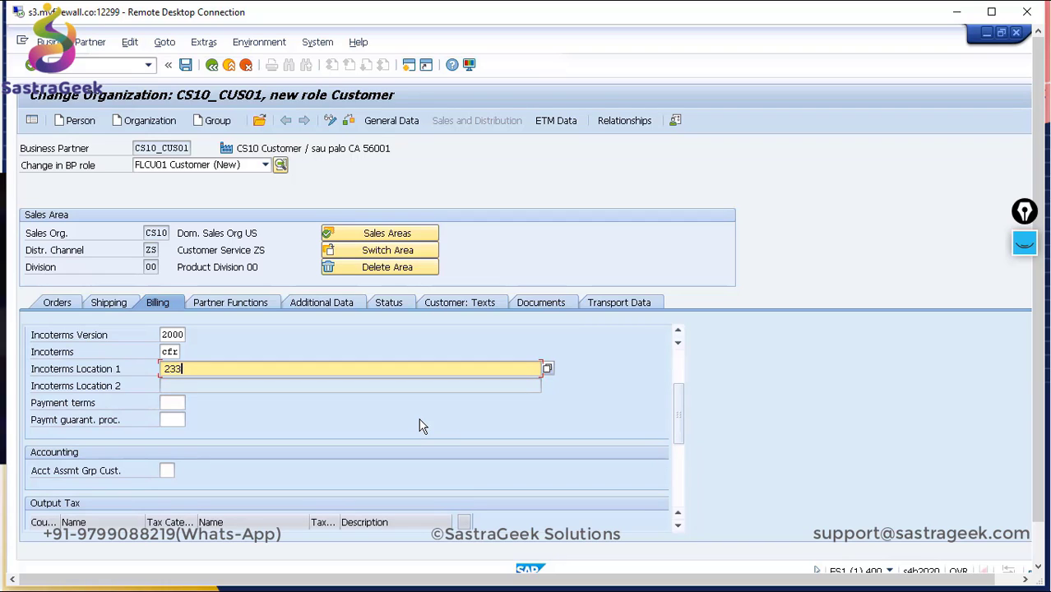
click(178, 402)
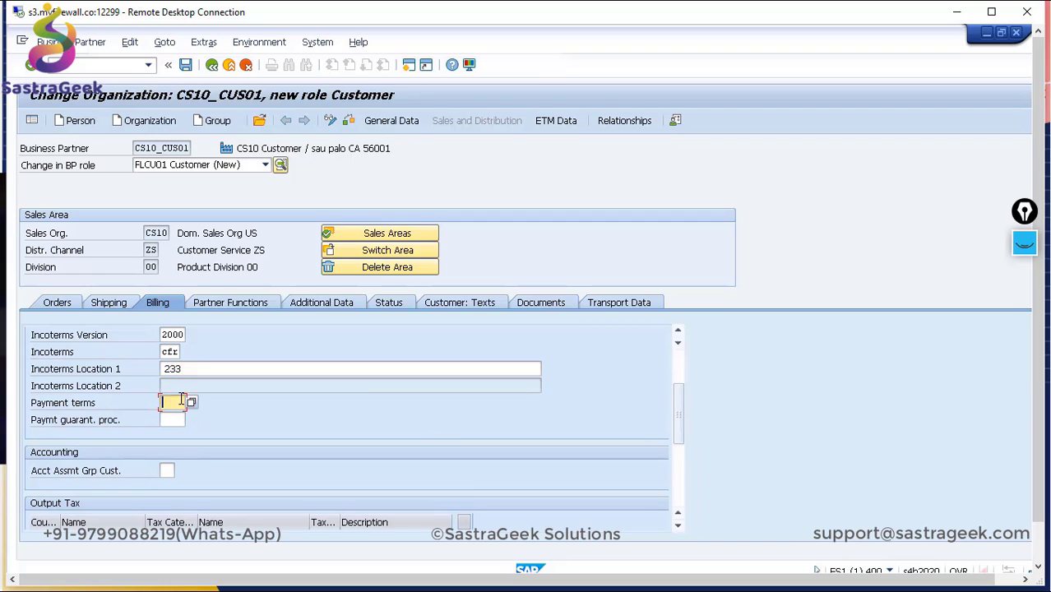
click(193, 402)
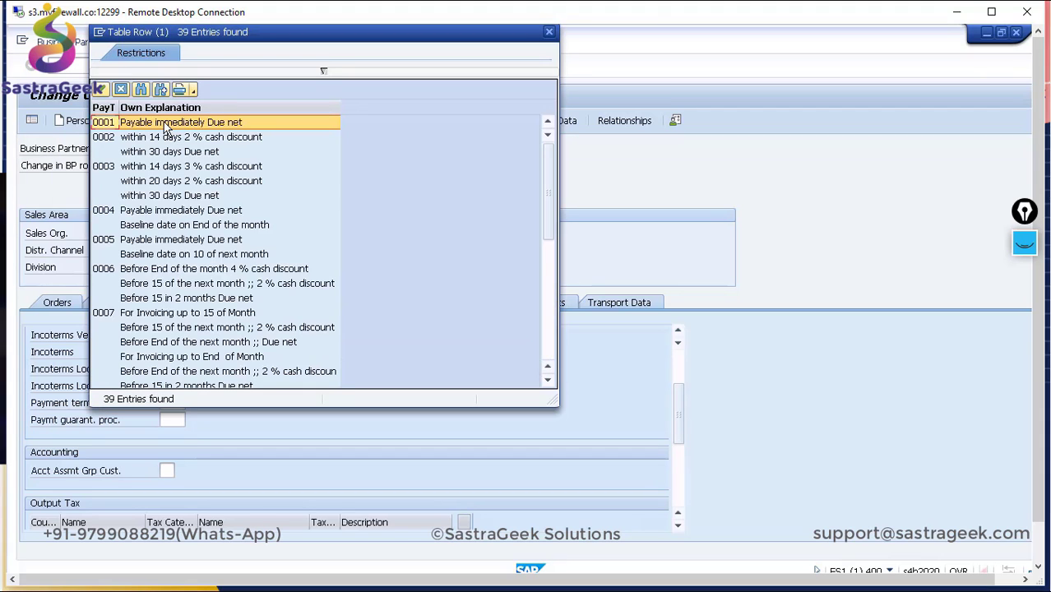
click(163, 123)
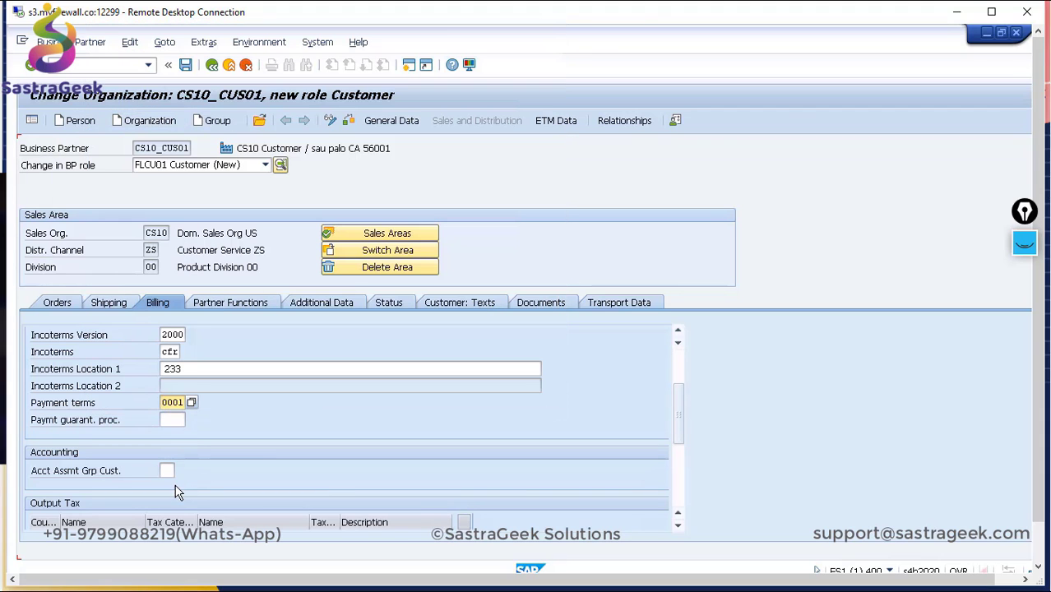
Step: Set the output tax classification for US category UTXJ to 0 Tax Exempt
drag(678, 429, 677, 455)
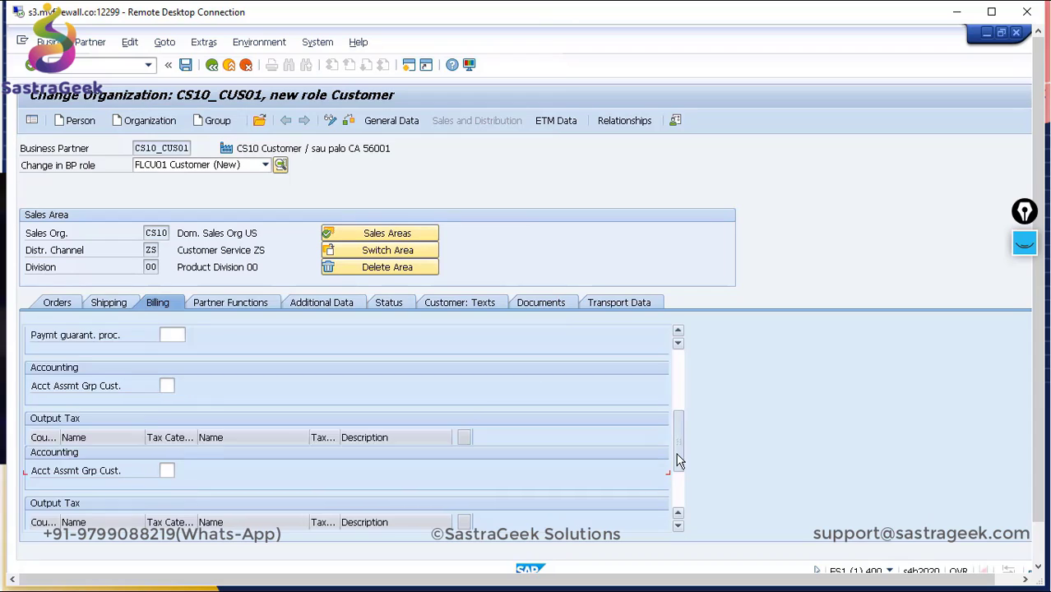
click(330, 437)
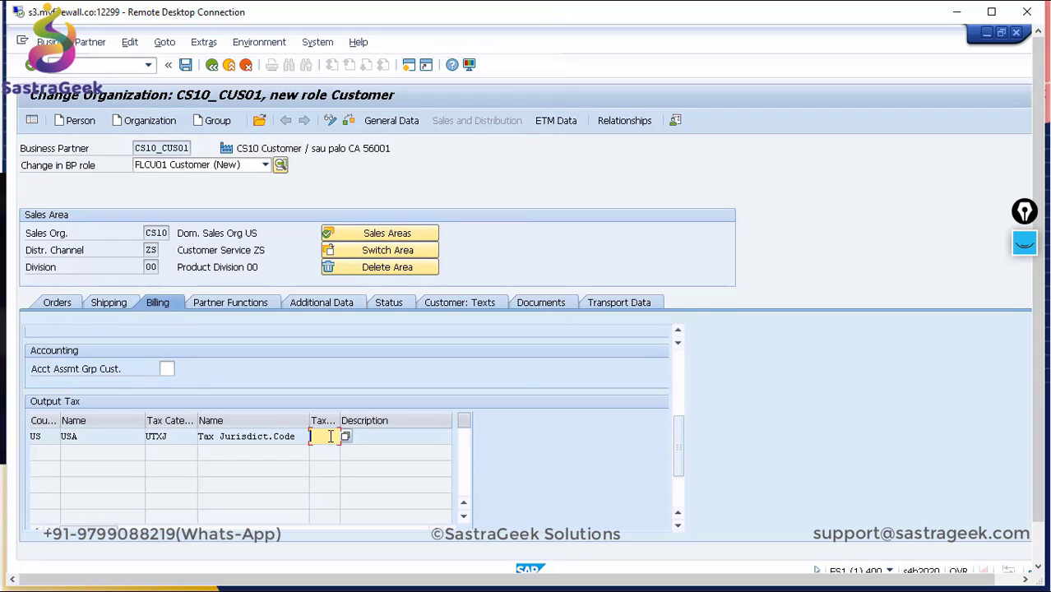
click(347, 437)
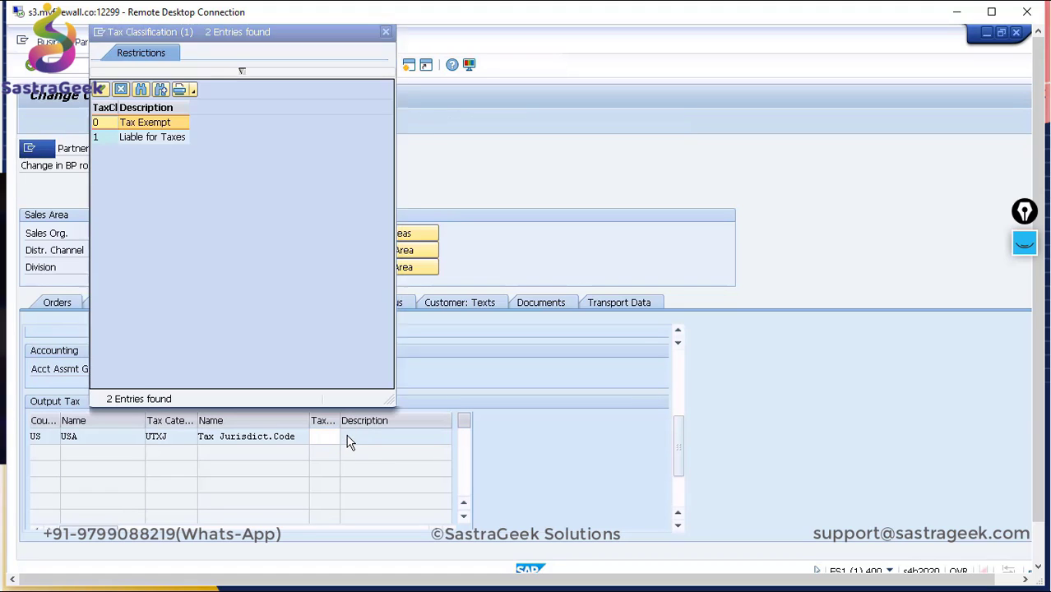
click(129, 123)
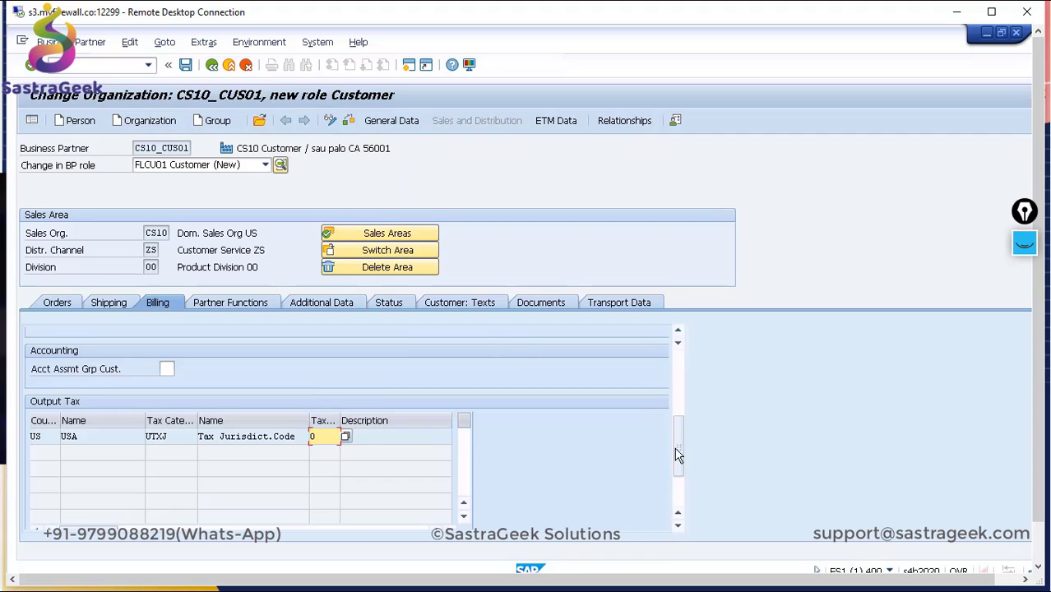
Step: Review the customer's partner functions and save the business partner
drag(680, 451, 668, 425)
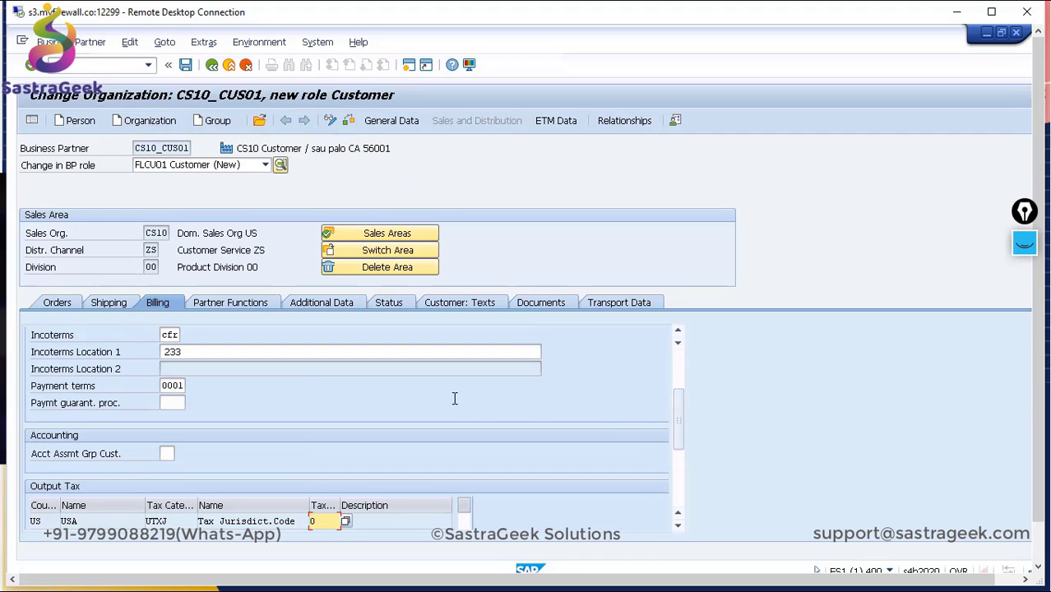
click(253, 304)
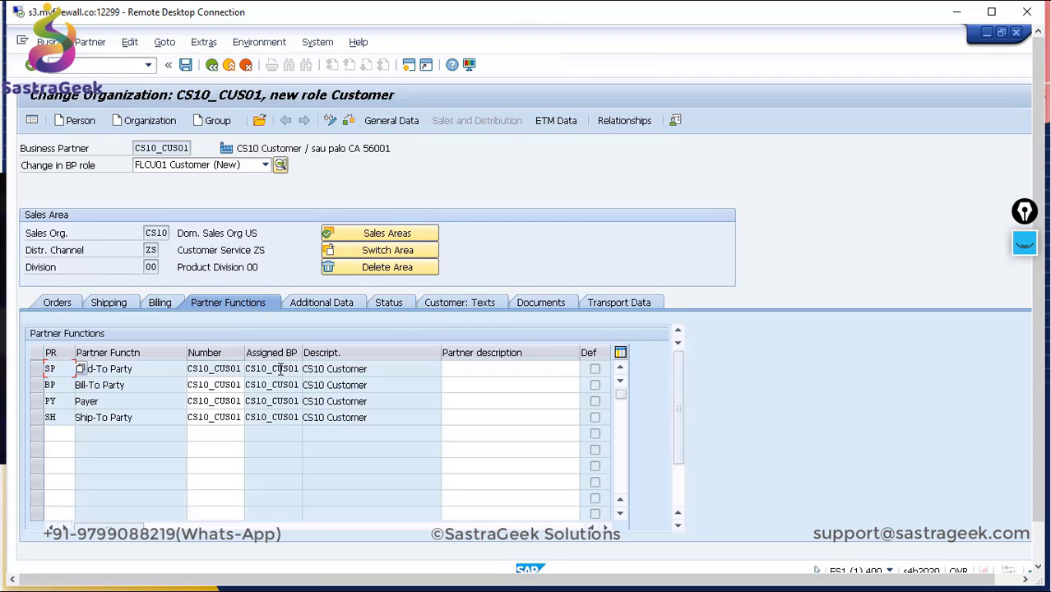
click(187, 70)
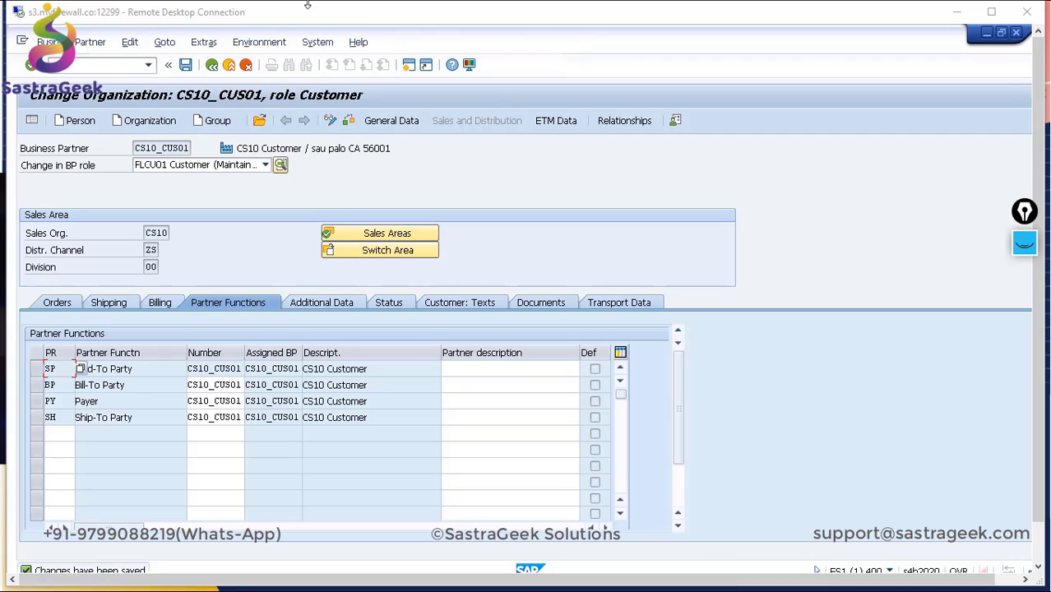
Step: Open sales document creation and start an order of type OR for sales area CS10, ZS, 00
click(998, 13)
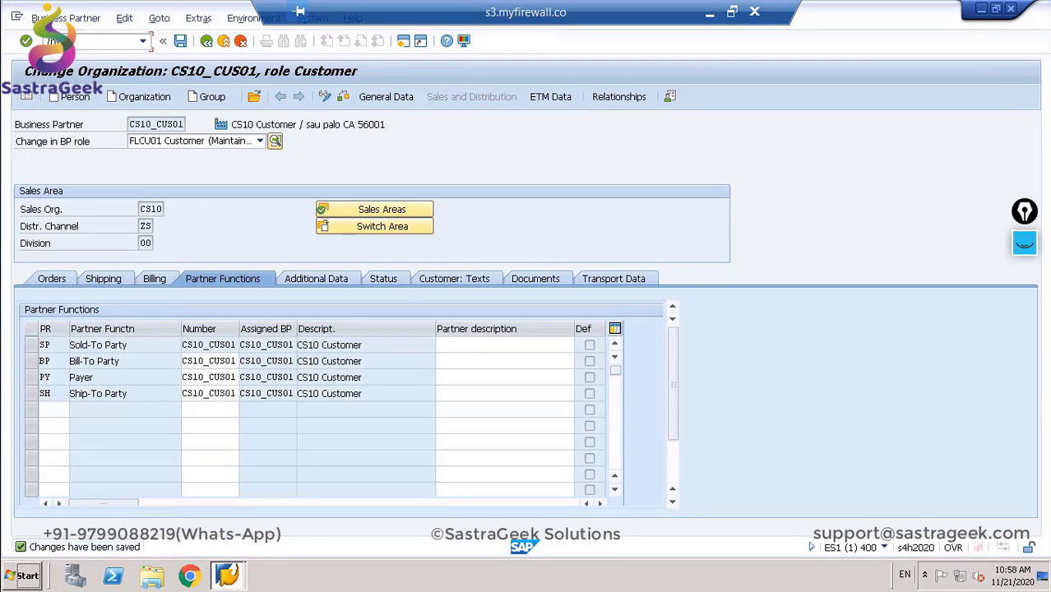
key(Return)
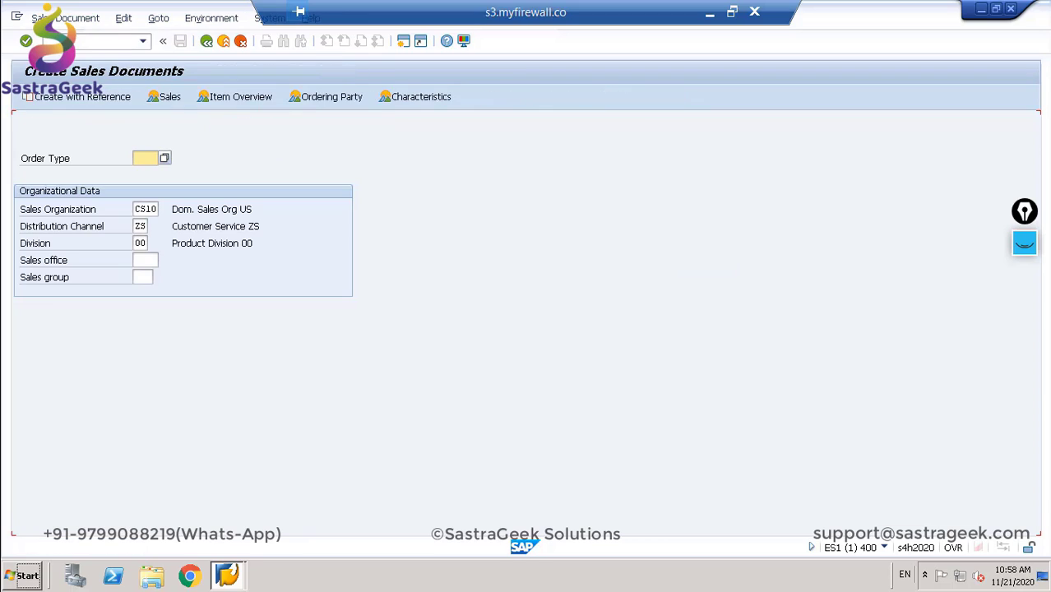
click(141, 158)
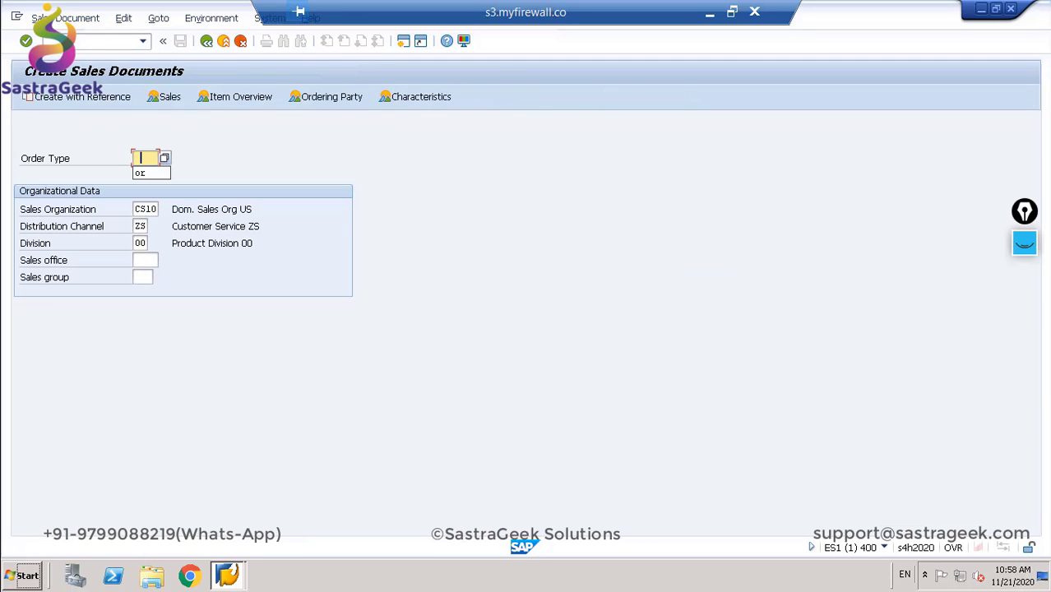
text(or)
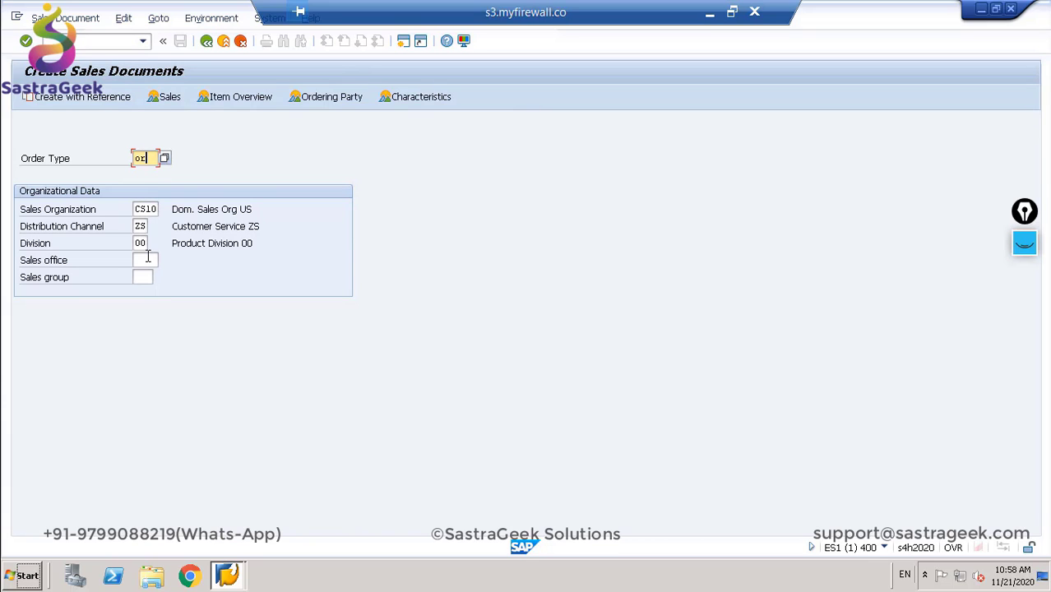
key(Return)
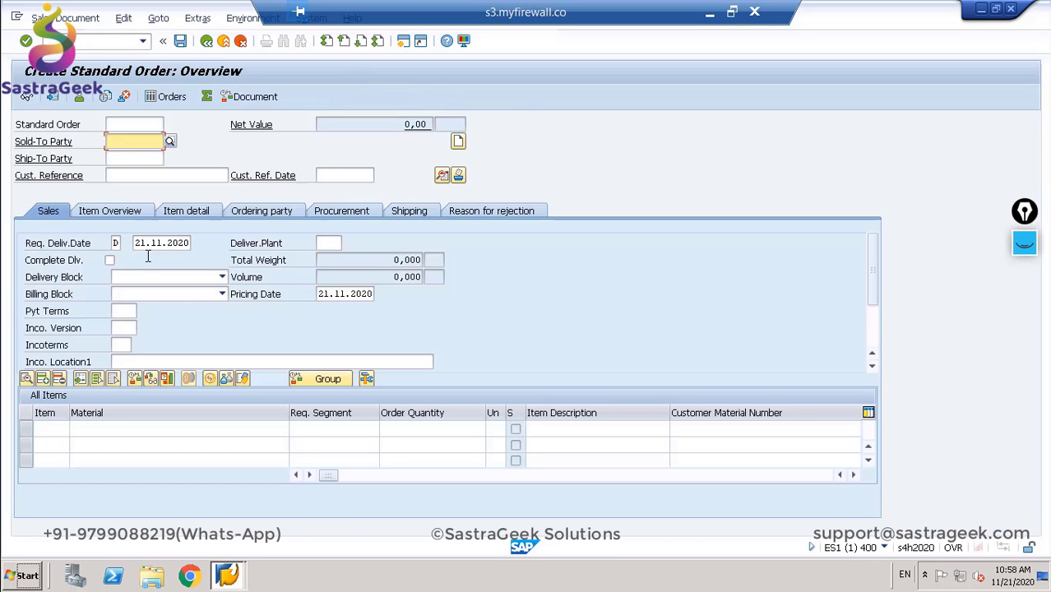
Step: Enter CS10_CUS01 as the sold-to party and "customer service" as the customer reference in the standard order
key(BackSpace)
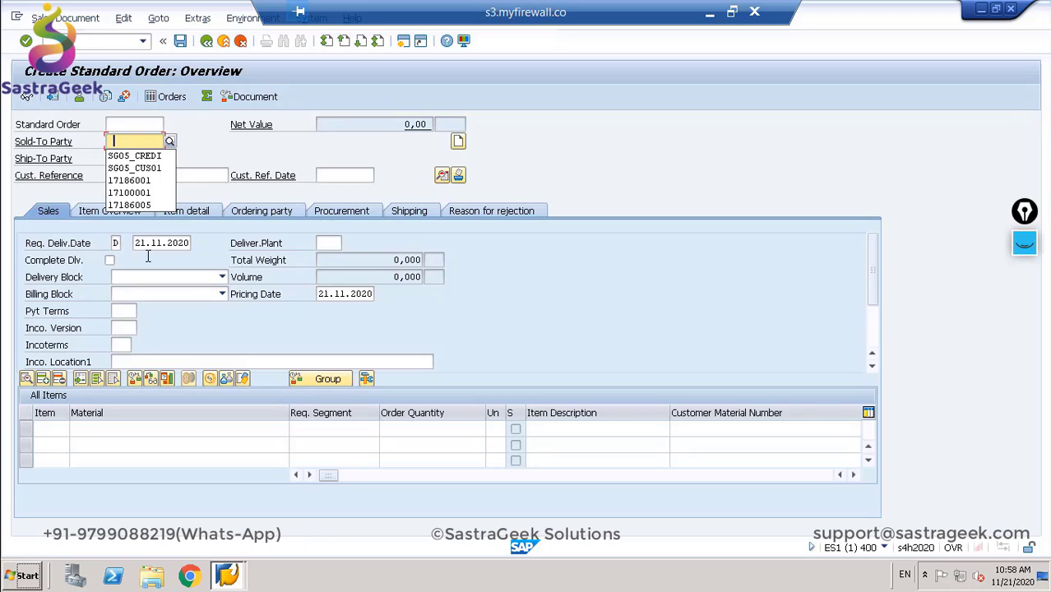
text(cs10)
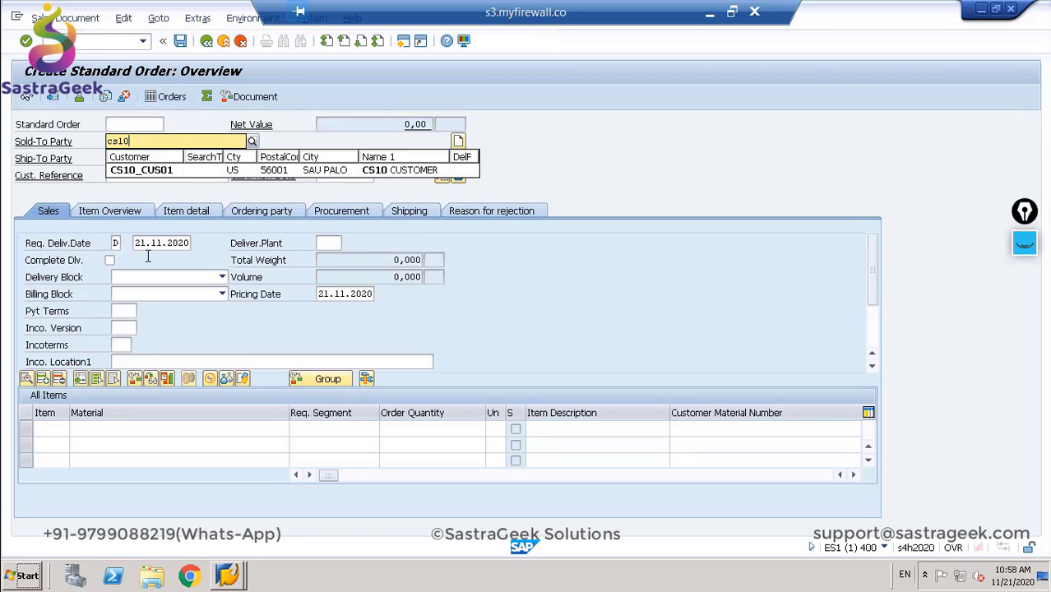
click(142, 171)
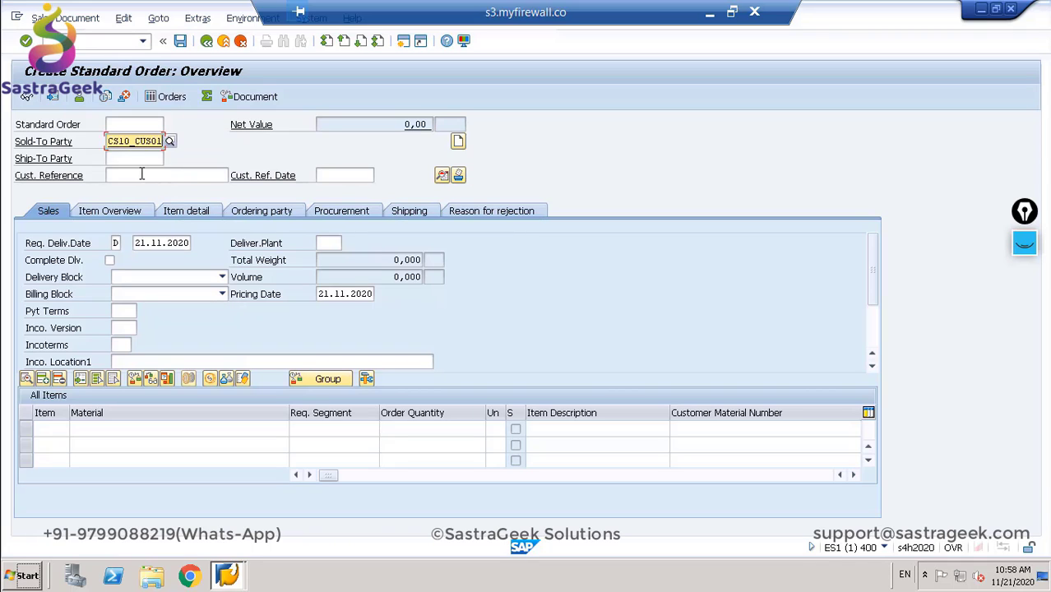
click(141, 175)
text(customer)
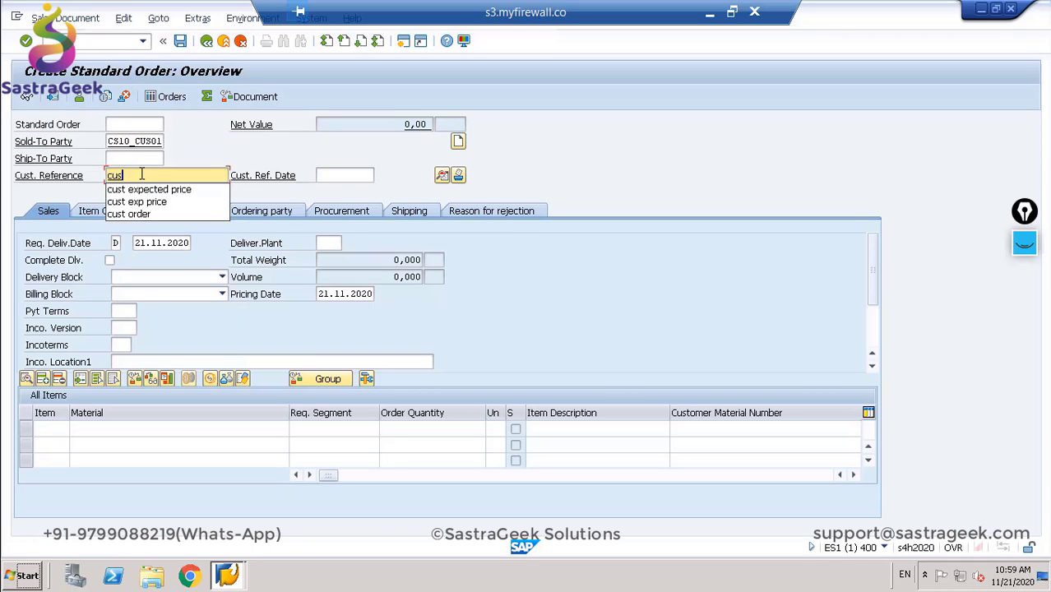
text(rvice)
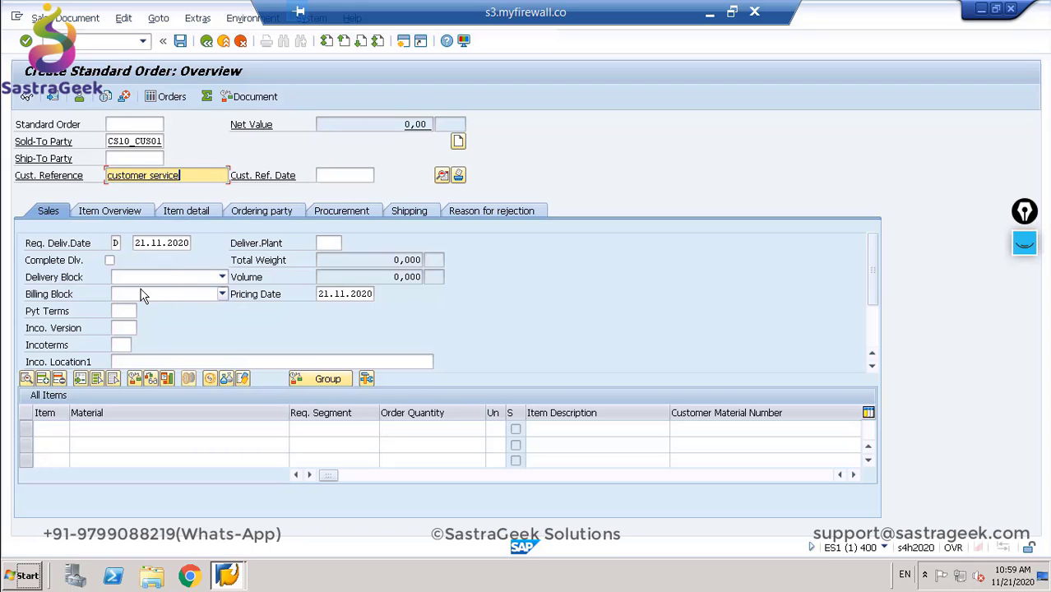
Step: Add material CS10_FINISH01 with an order quantity of 5 as the first order item
click(138, 429)
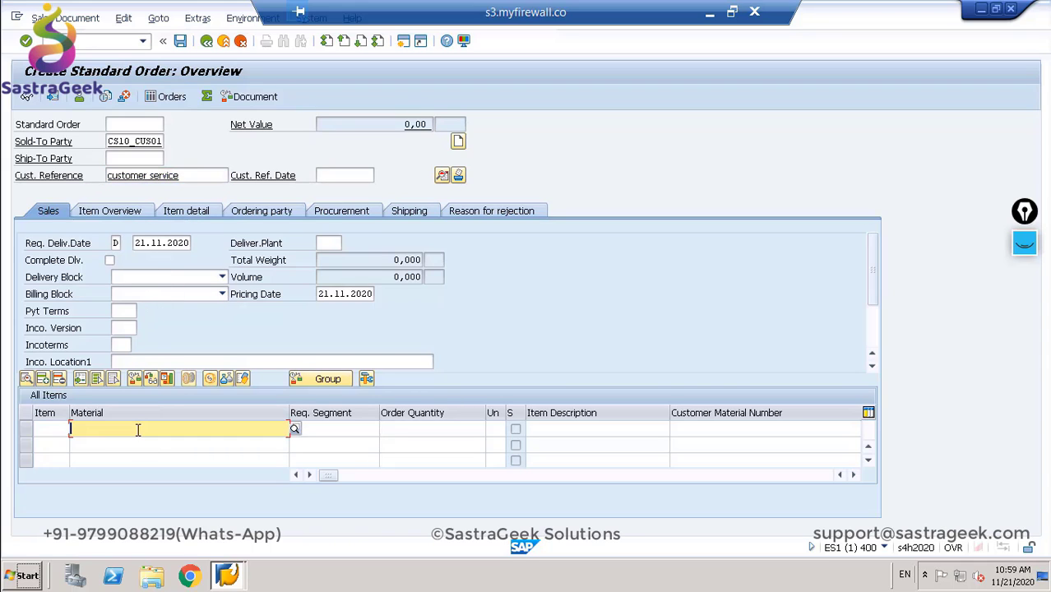
text(cs1)
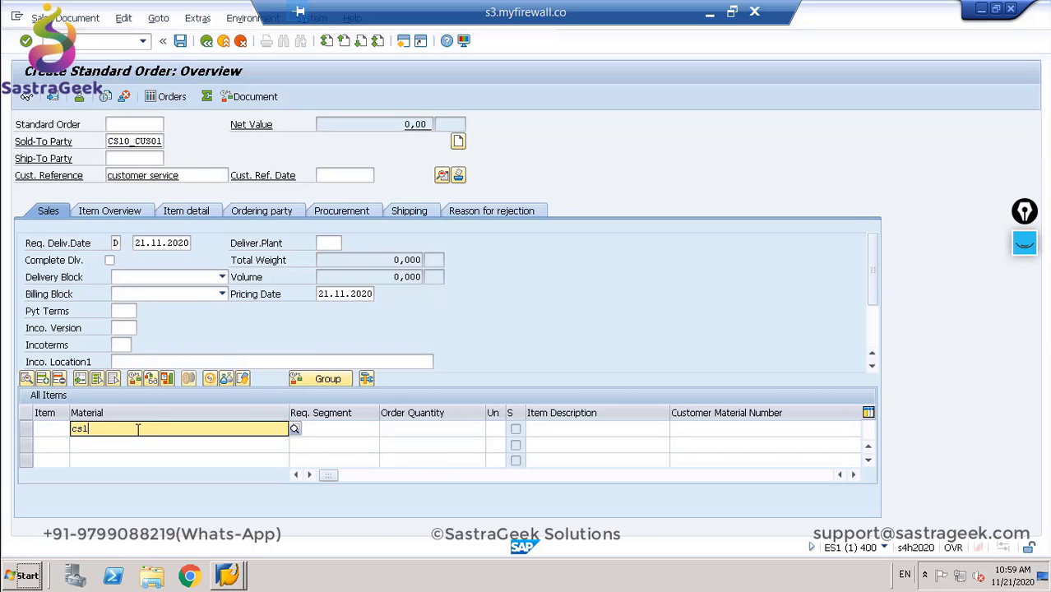
text(0_)
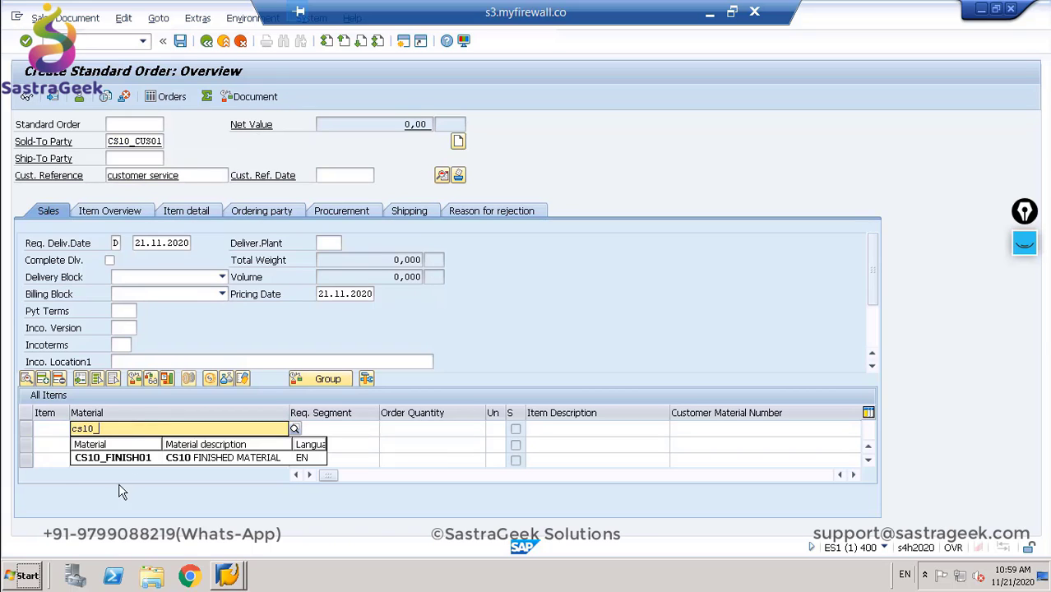
click(121, 458)
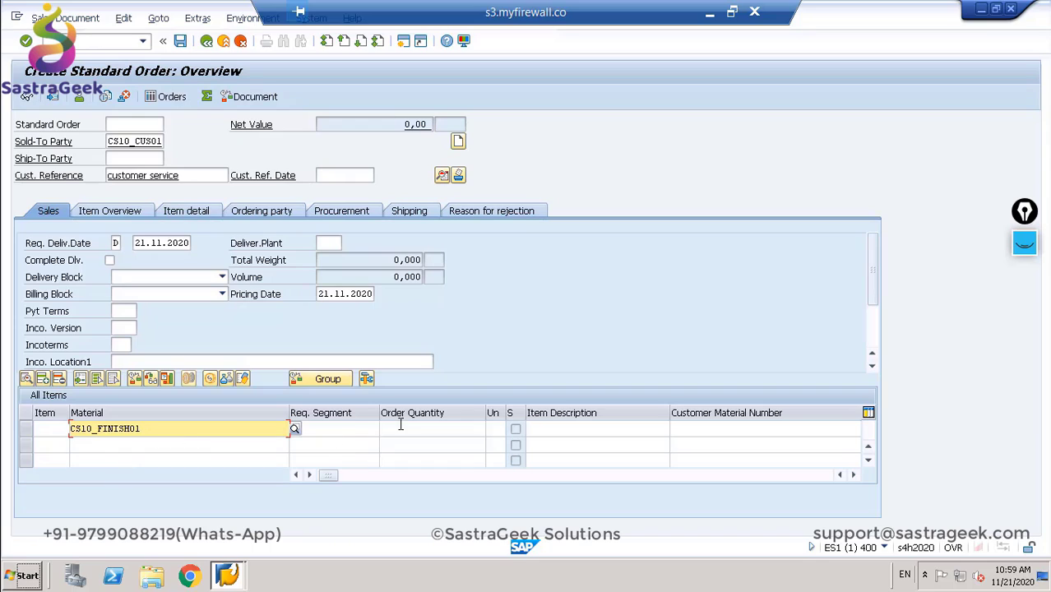
click(434, 427)
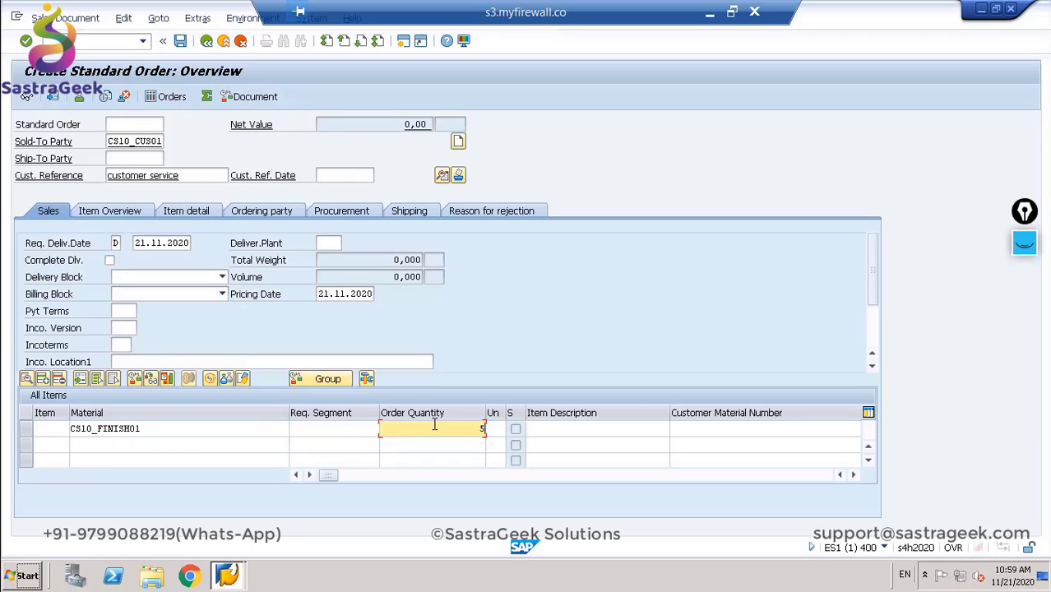
key(Return)
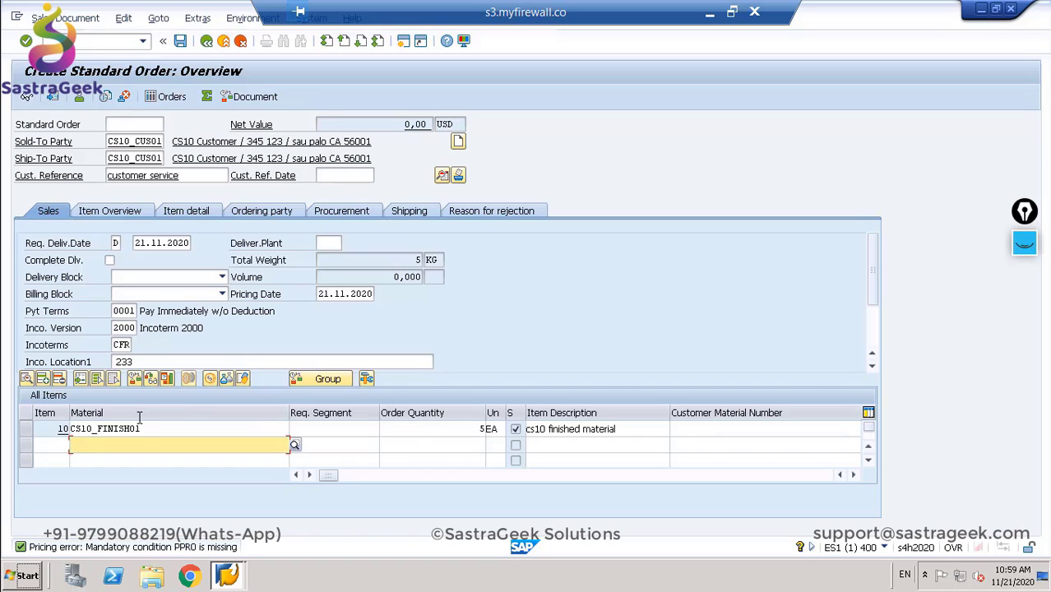
Step: Add pricing condition PPR0 with an amount of 55 to the CS10_FINISH01 item and save the order
click(26, 429)
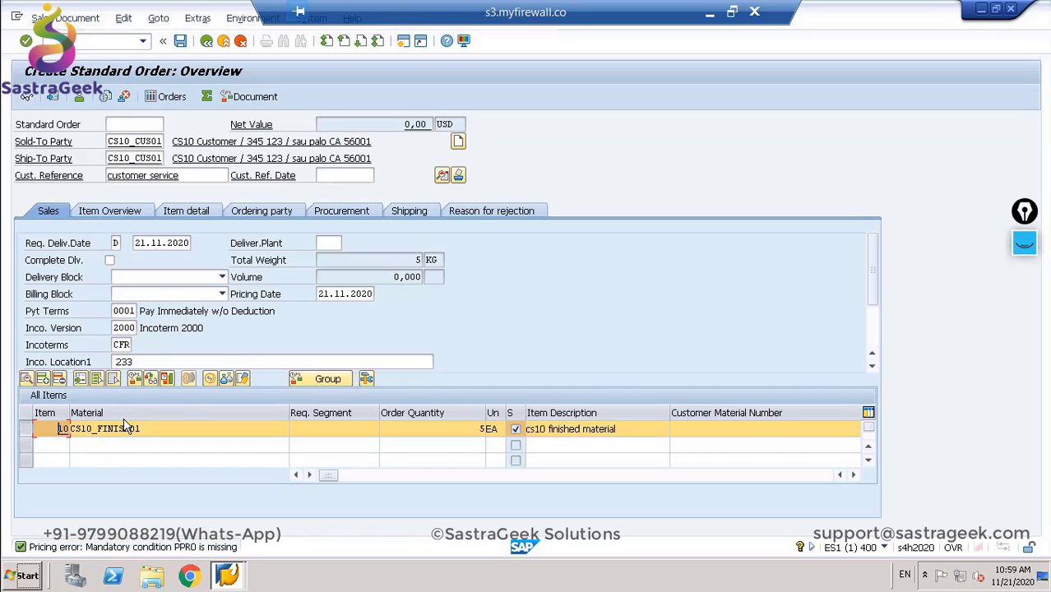
click(209, 378)
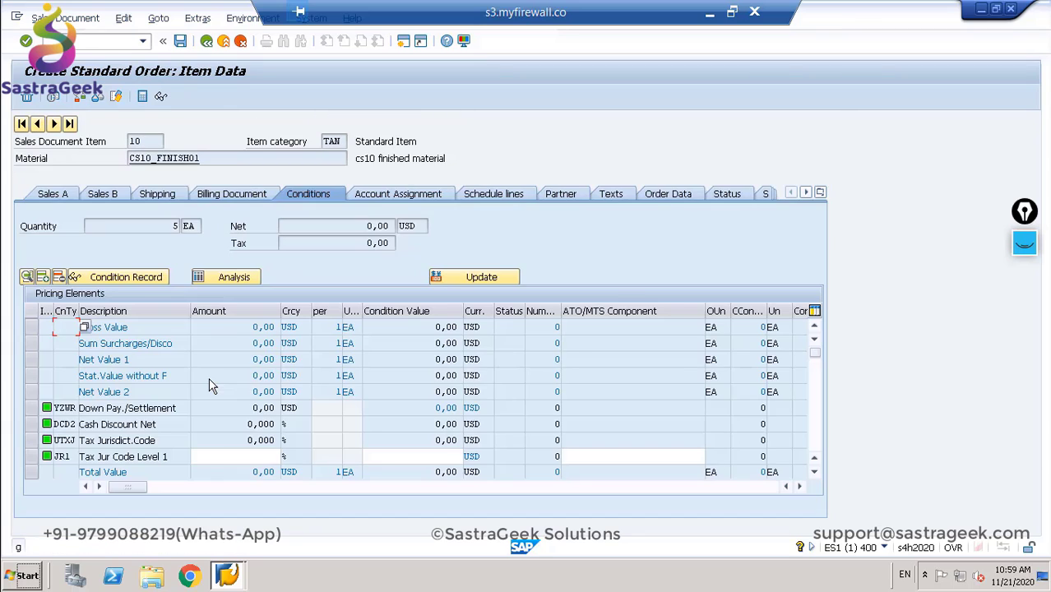
click(814, 432)
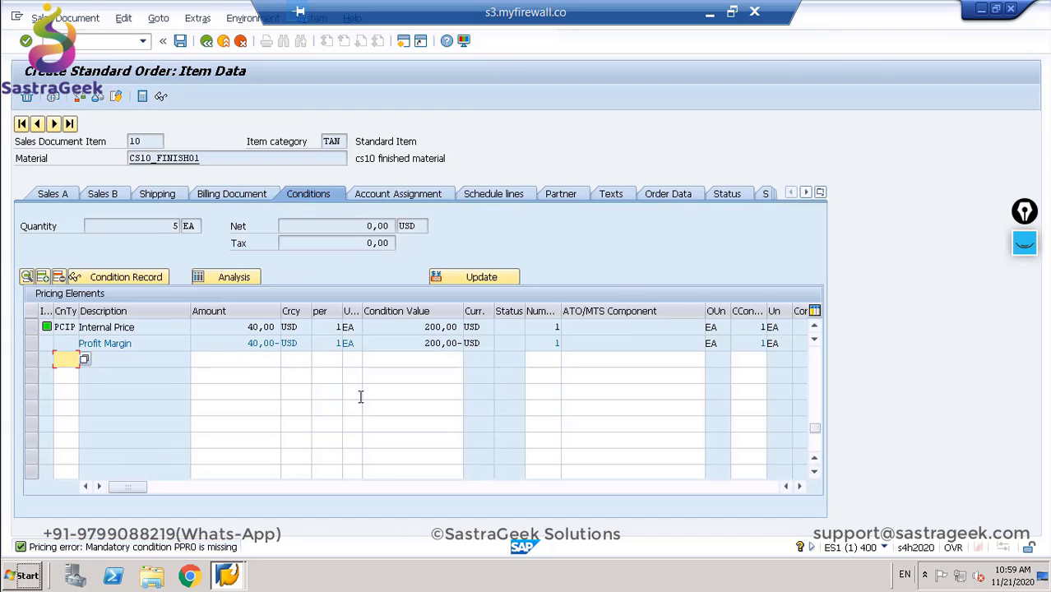
text(ppr0)
key(Tab)
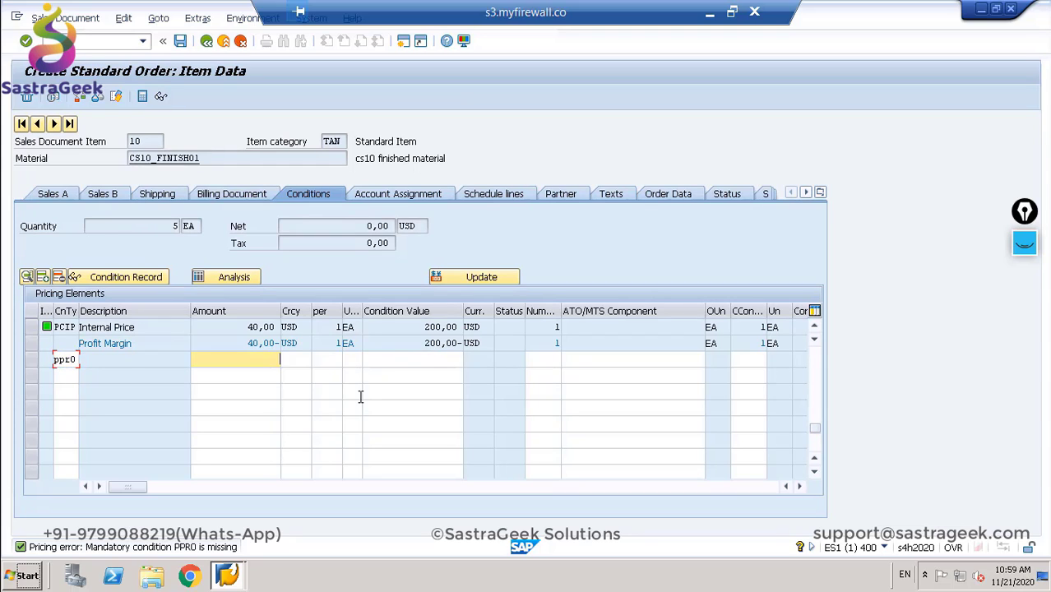
text(55)
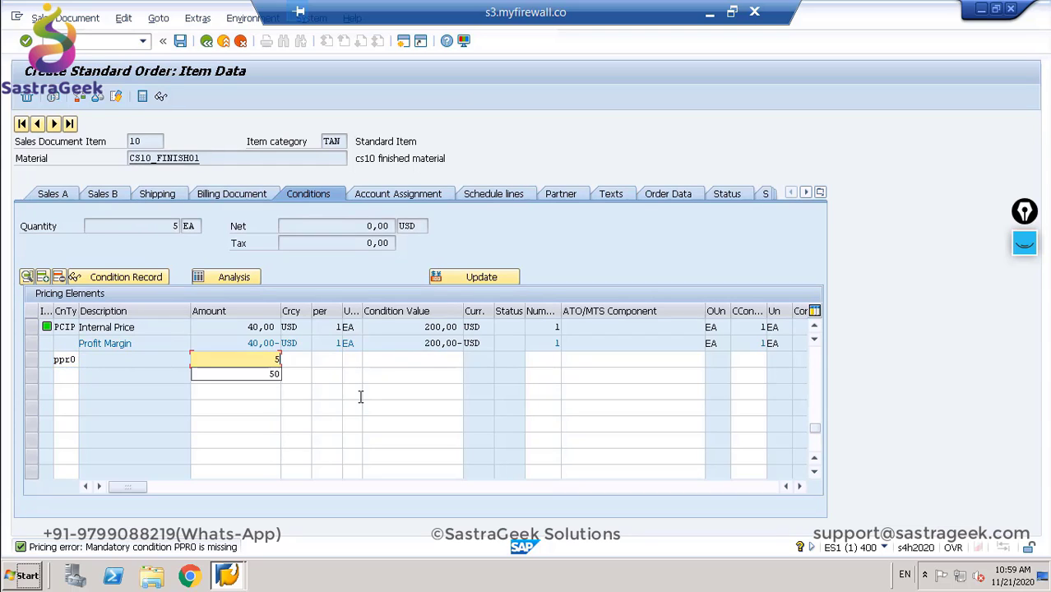
key(Return)
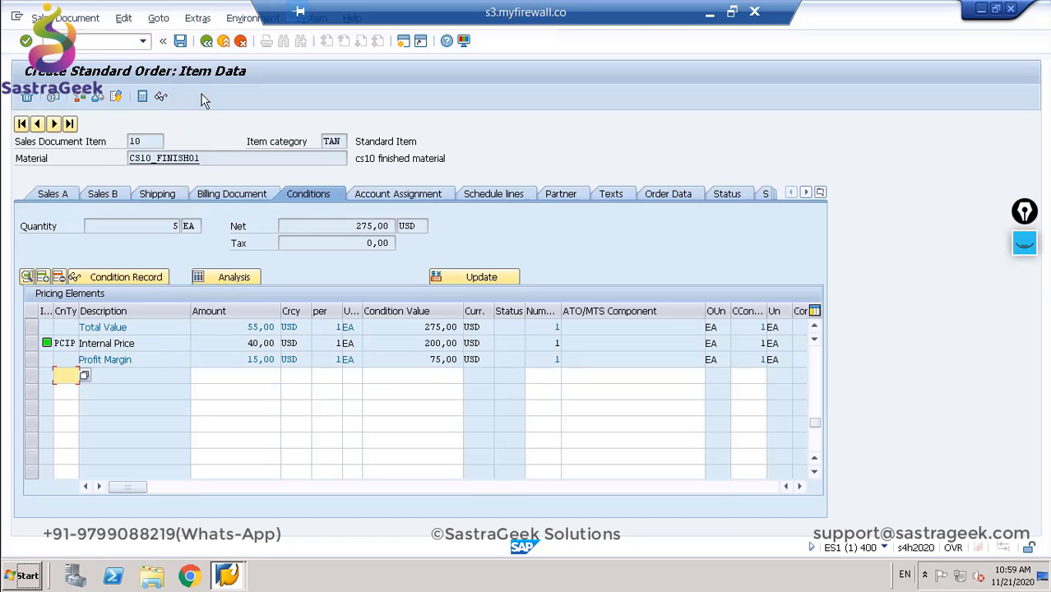
click(180, 41)
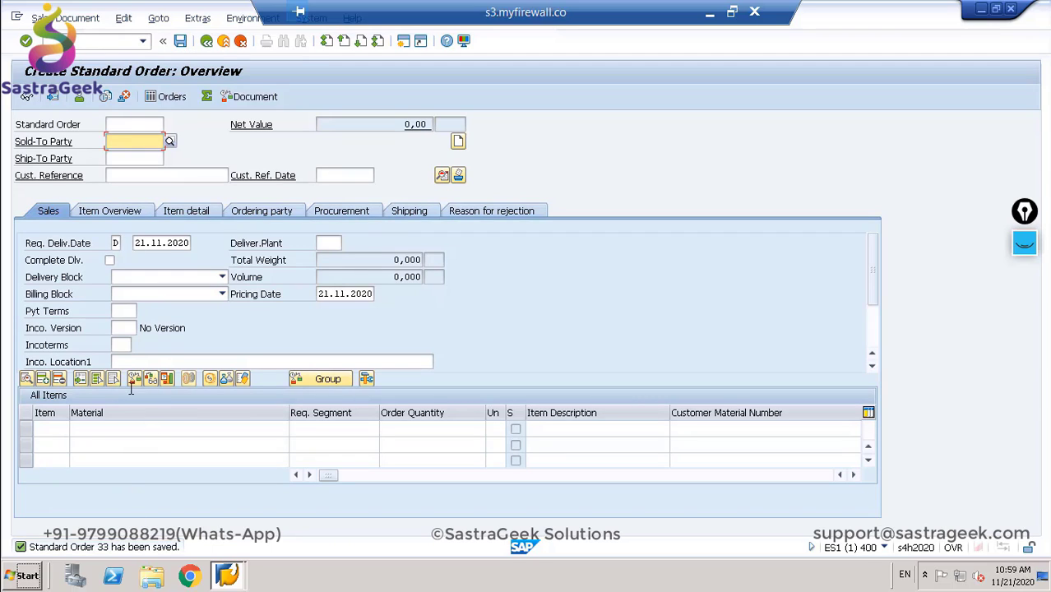
Step: Try to create an outbound delivery for the saved order with transaction VL01N and shipping point CS10
click(82, 41)
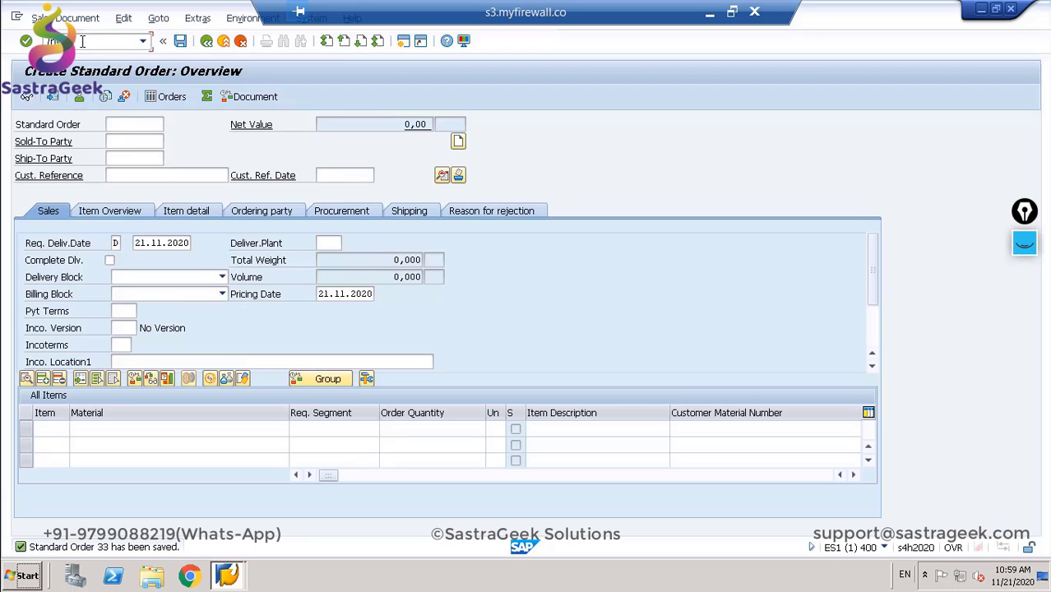
text(/nvl01n)
key(Return)
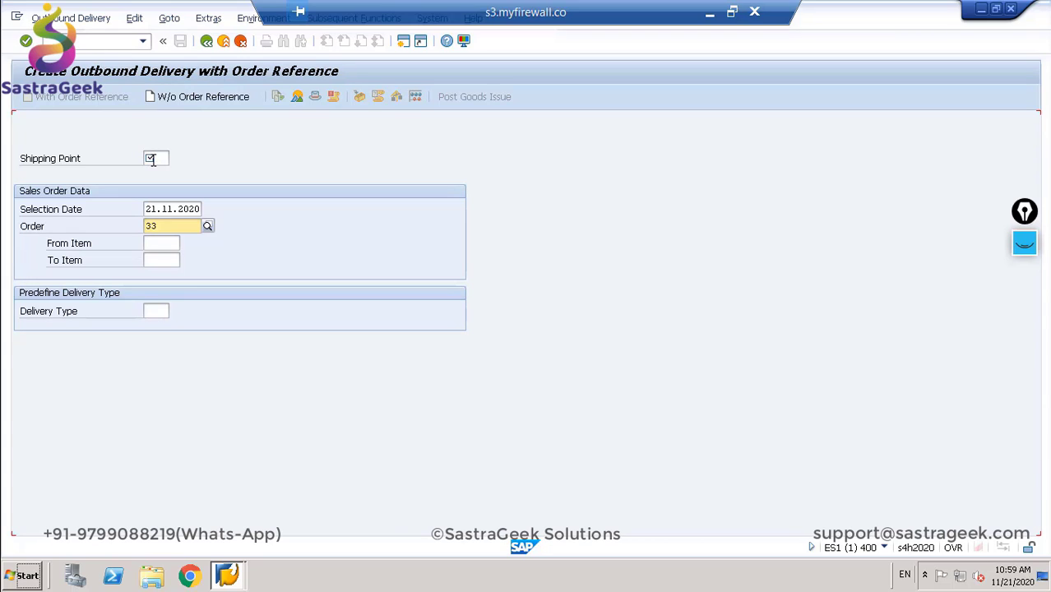
click(154, 159)
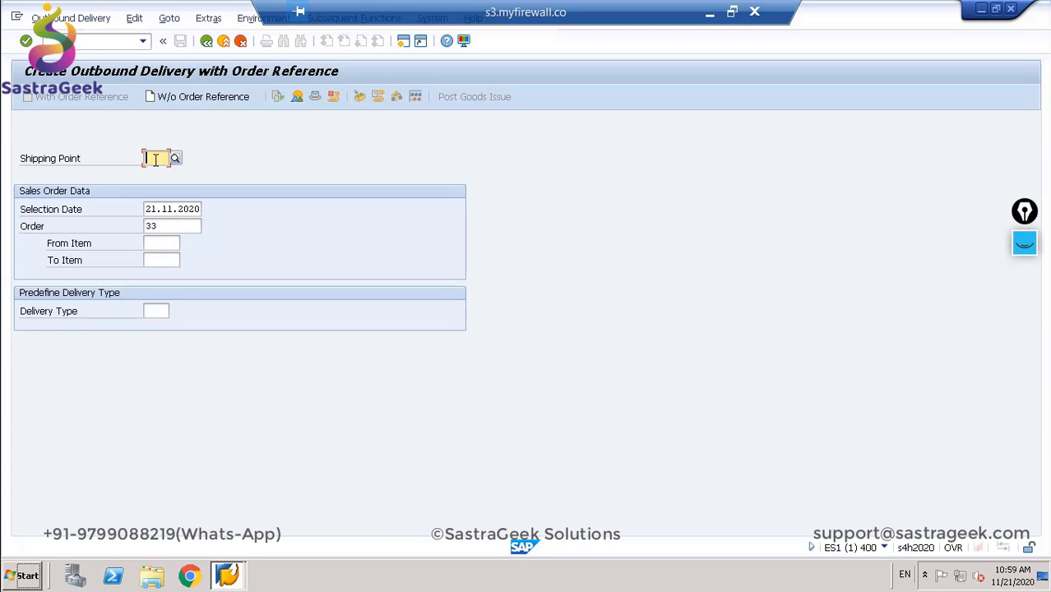
text(cs)
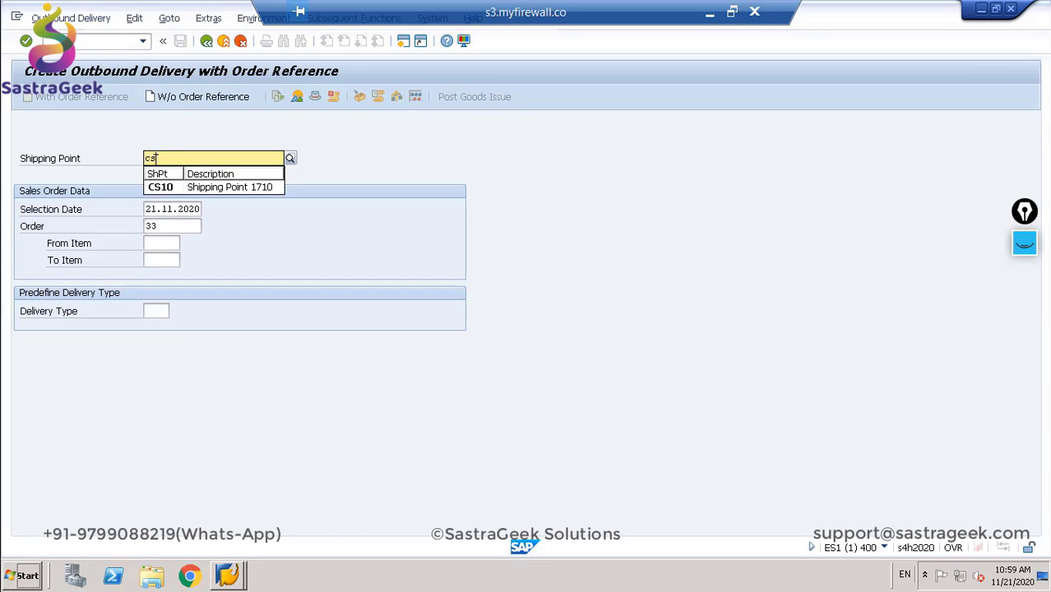
click(167, 188)
key(Return)
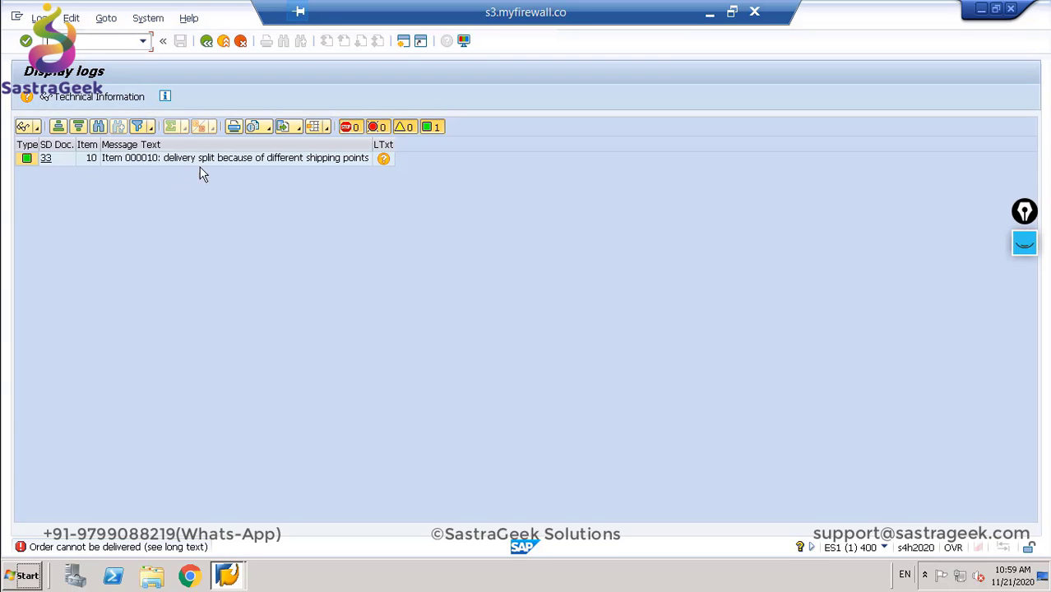
click(207, 41)
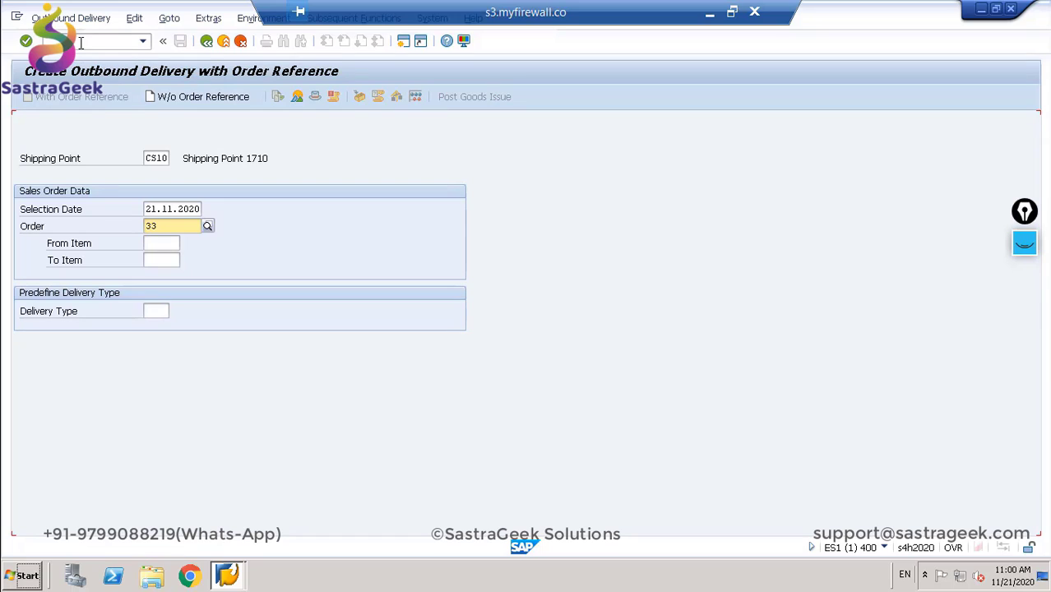
click(82, 42)
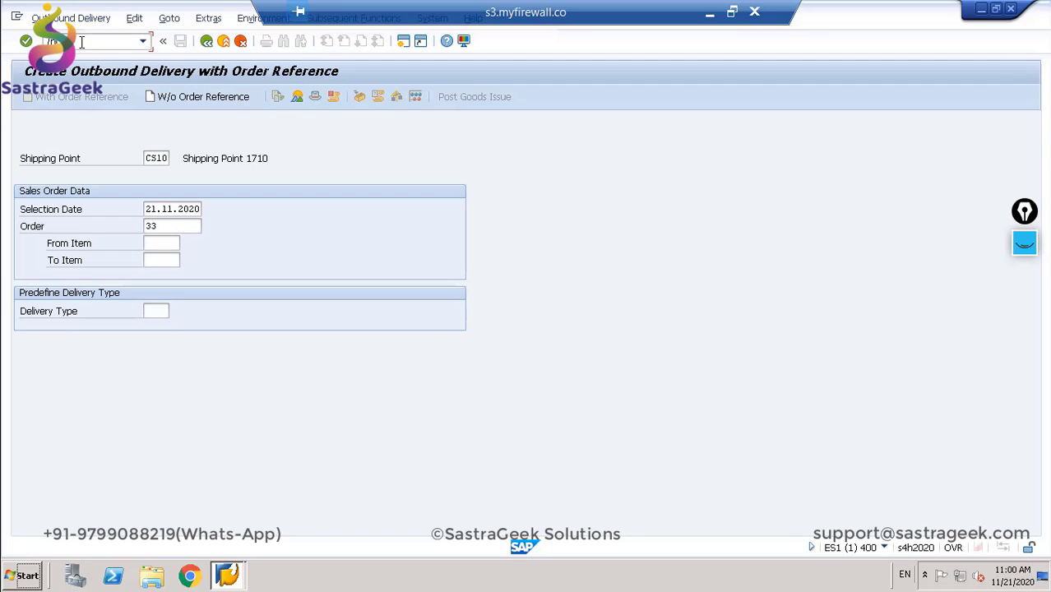
text(/nca02)
key(Return)
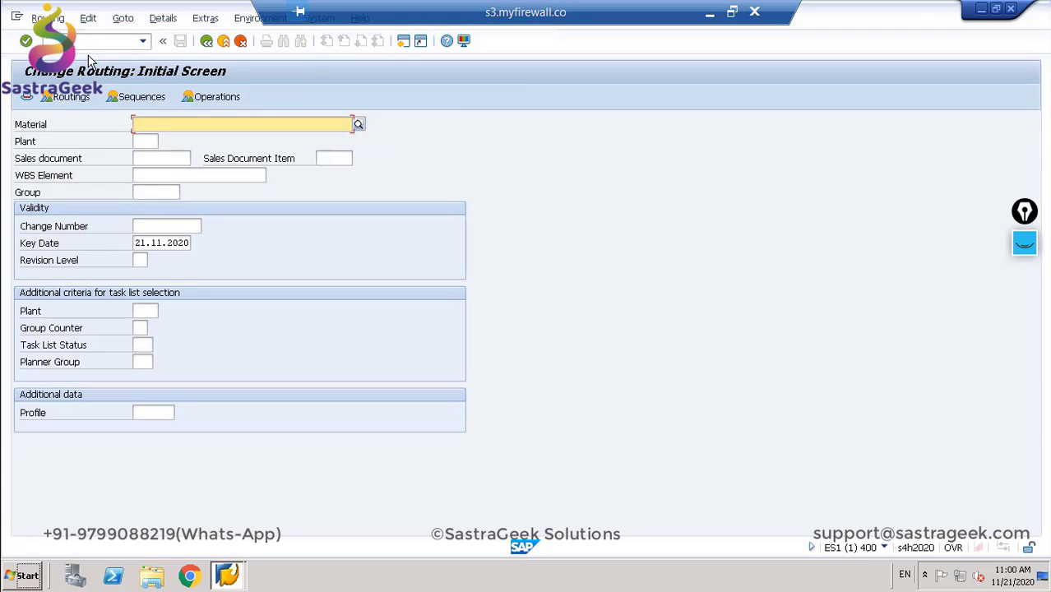
Step: Open the saved order with transaction VA02, try to deliver it from there and review the delivery log
click(91, 45)
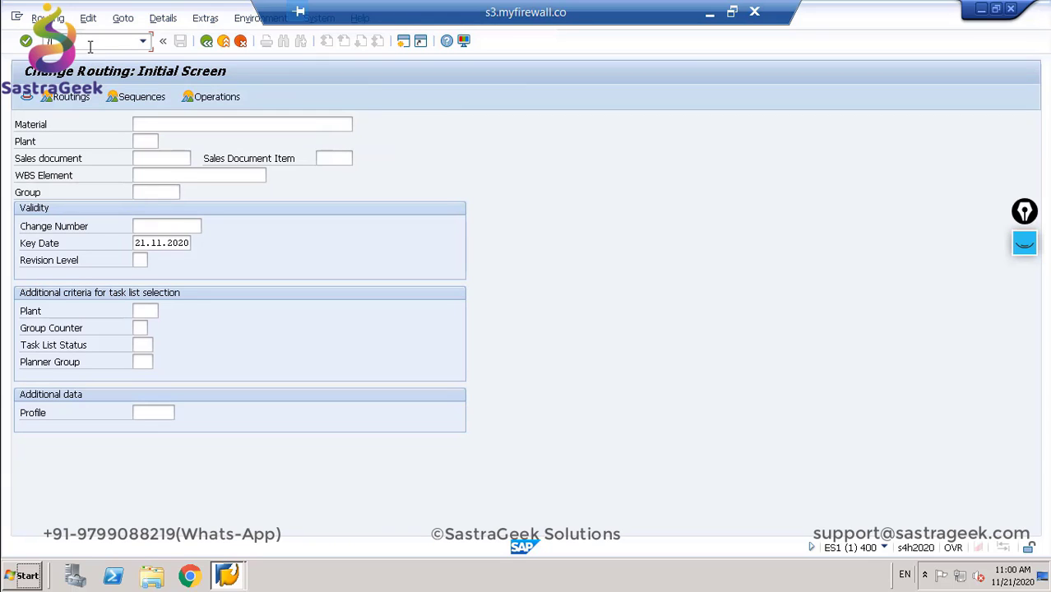
text(/nva02)
key(Return)
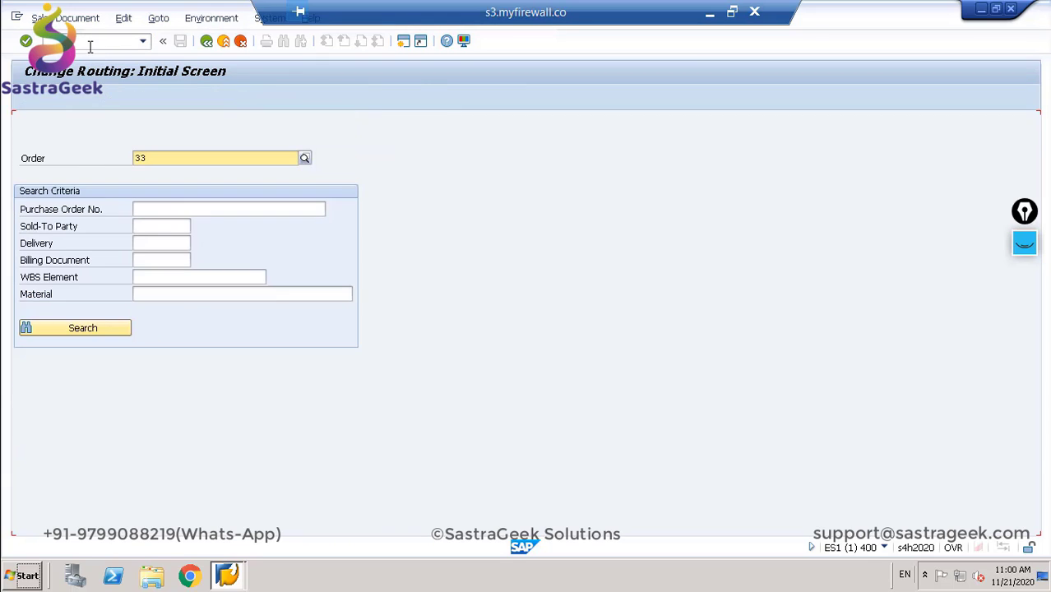
key(Return)
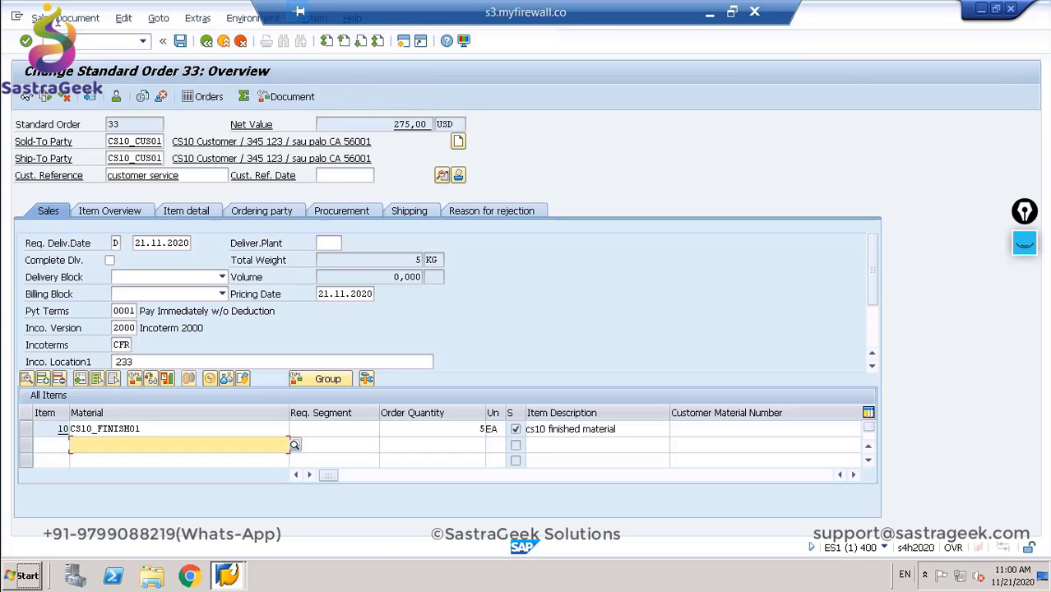
click(58, 20)
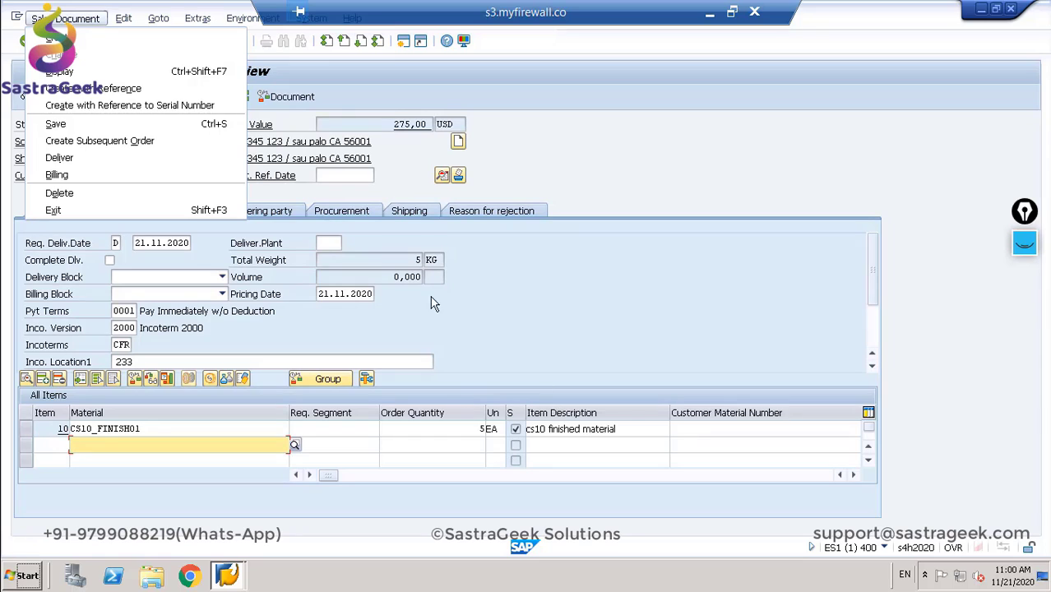
click(88, 159)
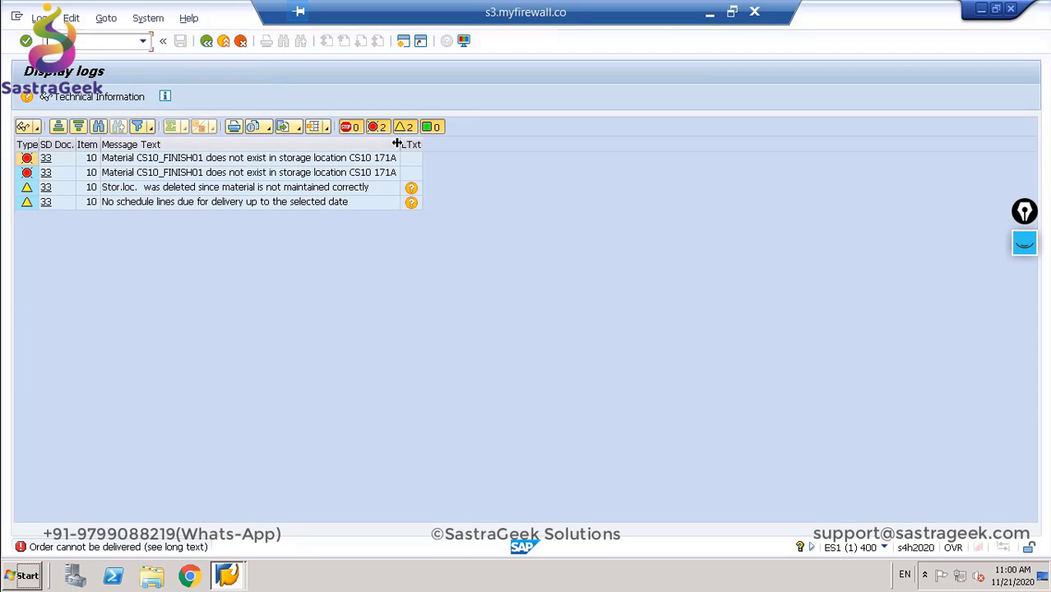
drag(401, 145, 446, 139)
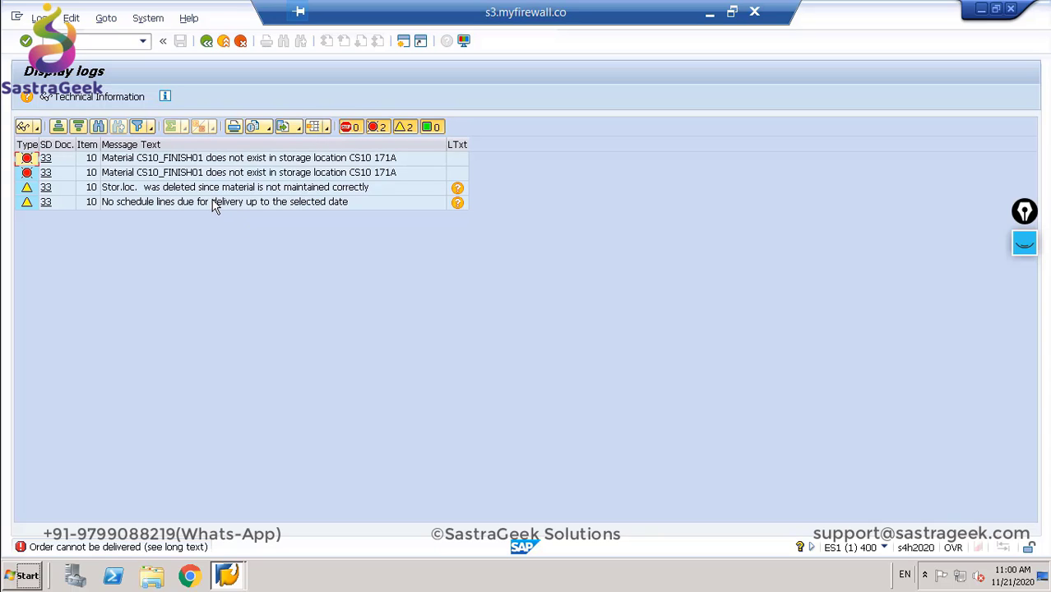
click(206, 42)
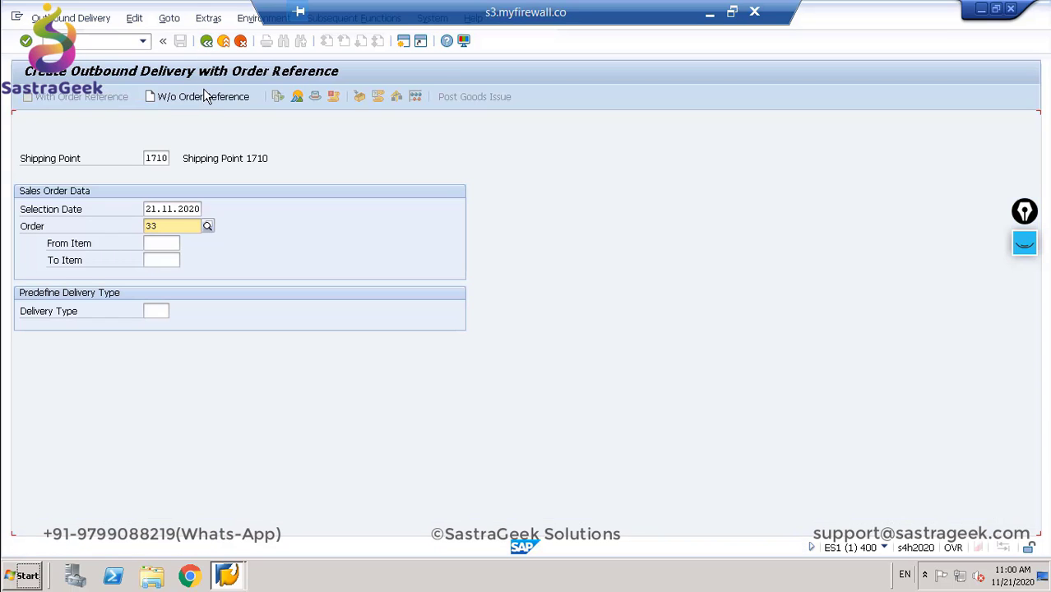
Step: Leave delivery creation and open the saved standard order in display mode
click(206, 42)
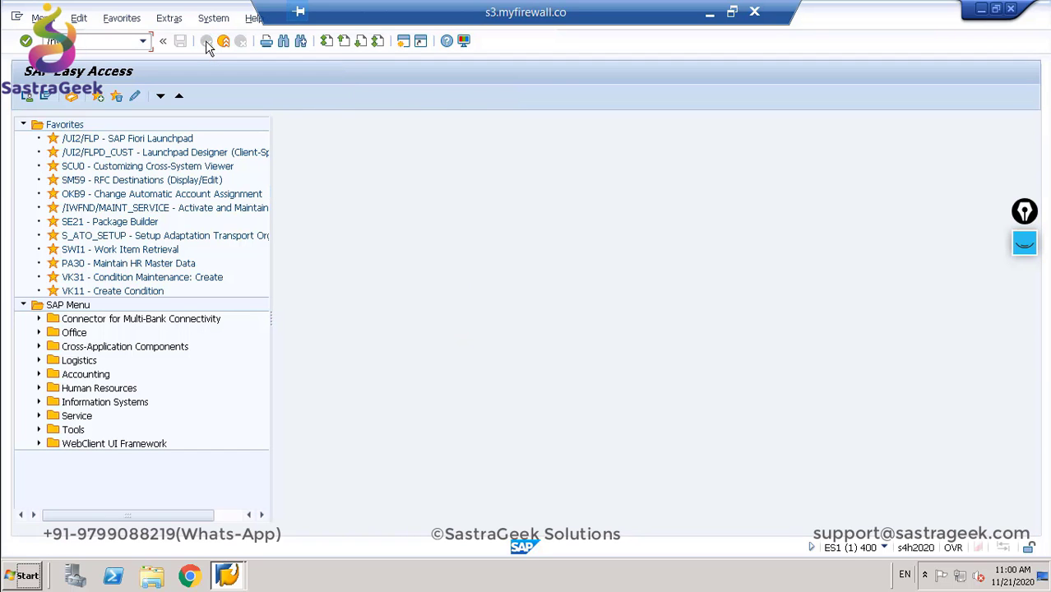
key(Return)
key(Return)
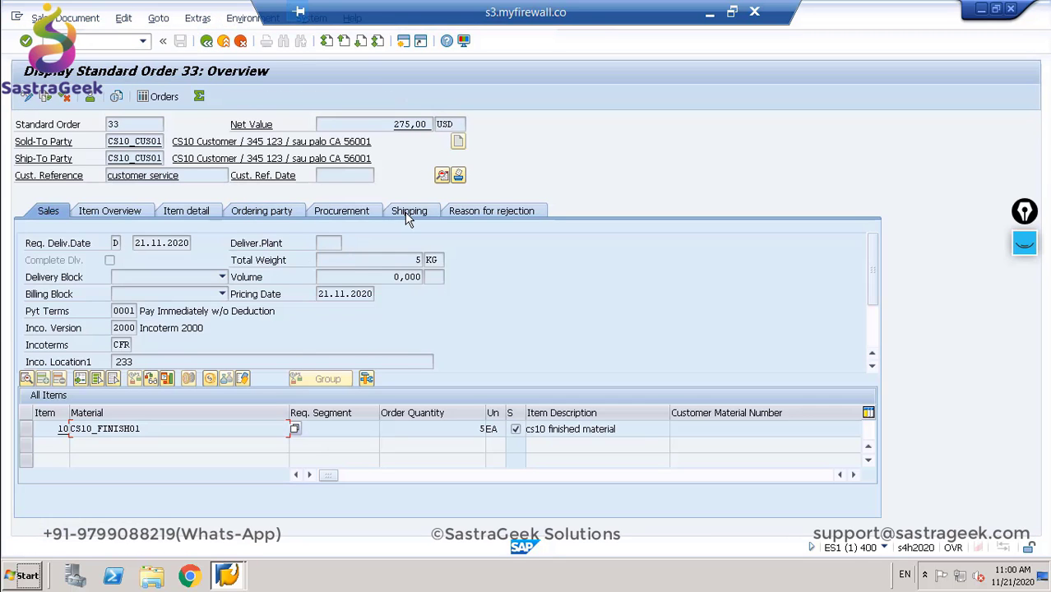
Step: Check the shipping data of the CS10_FINISH01 item in the displayed order, especially its shipping point
click(408, 212)
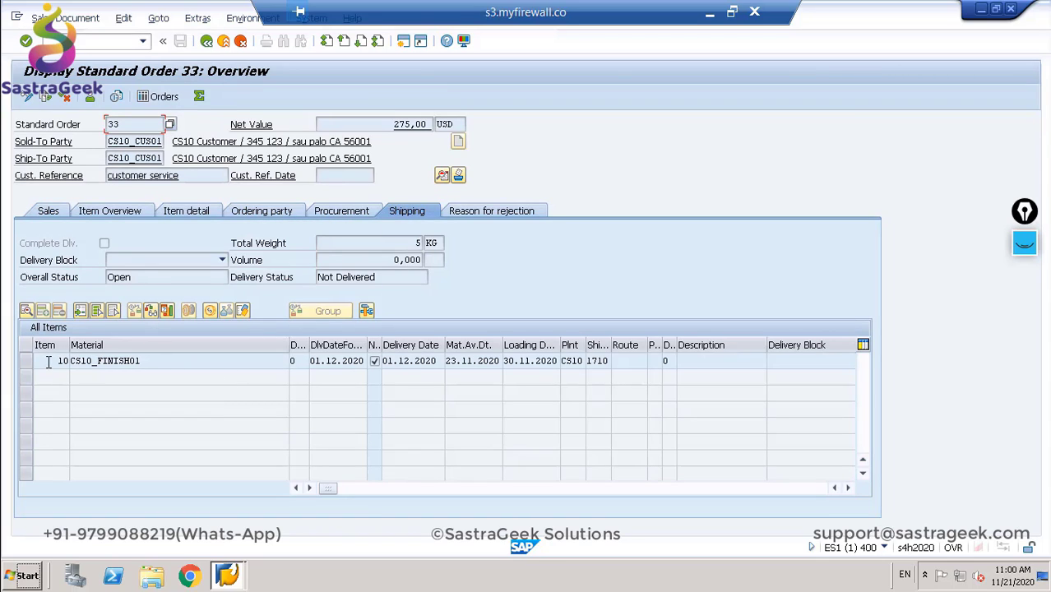
double_click(48, 363)
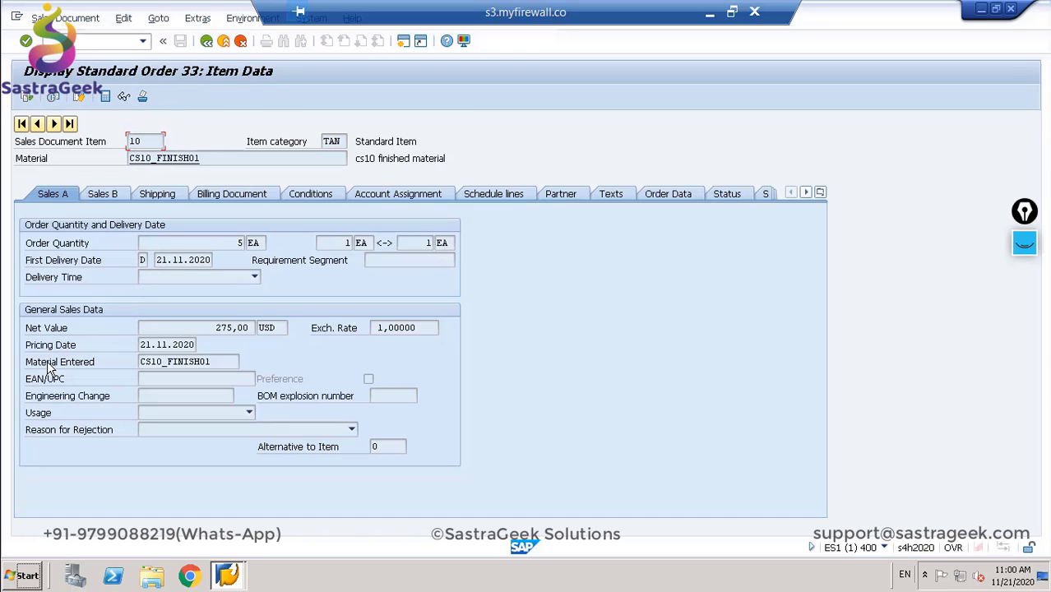
click(157, 194)
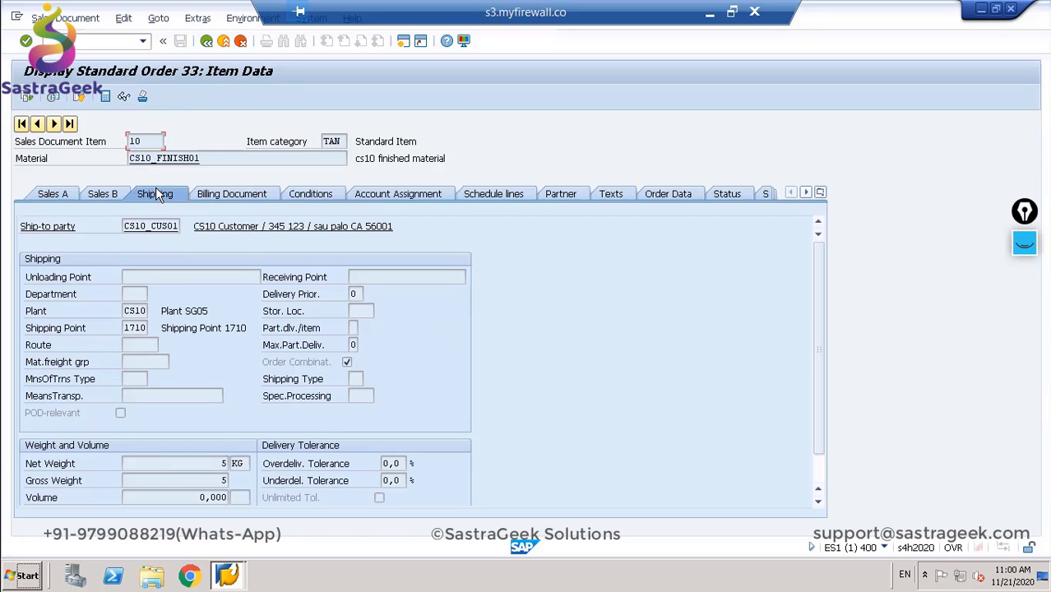
click(139, 327)
Step: Switch the standard order to change mode and open the shipping data of the CS10_FINISH01 item
click(66, 18)
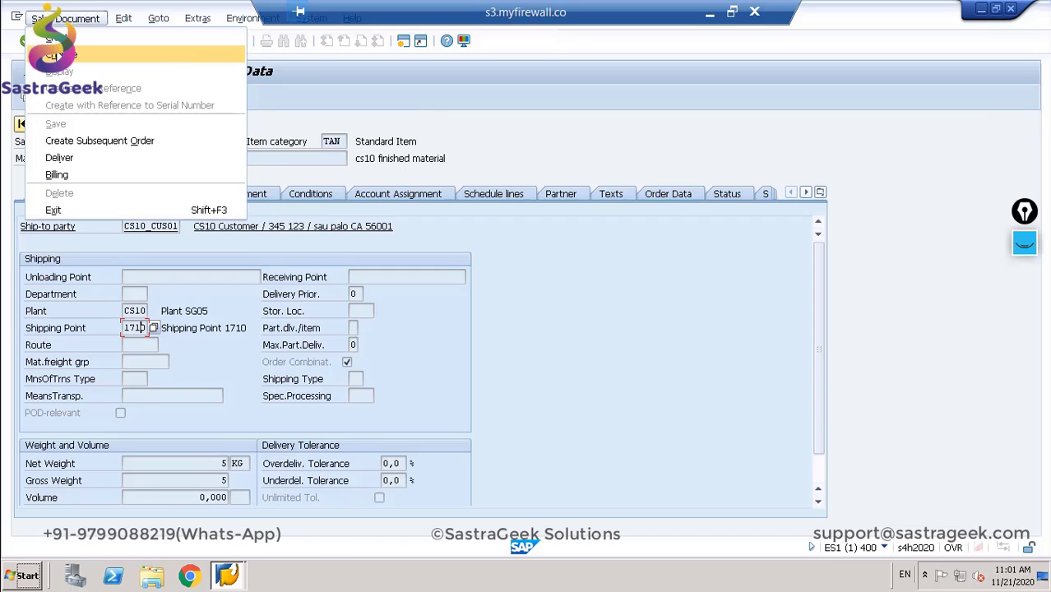
click(59, 54)
key(Return)
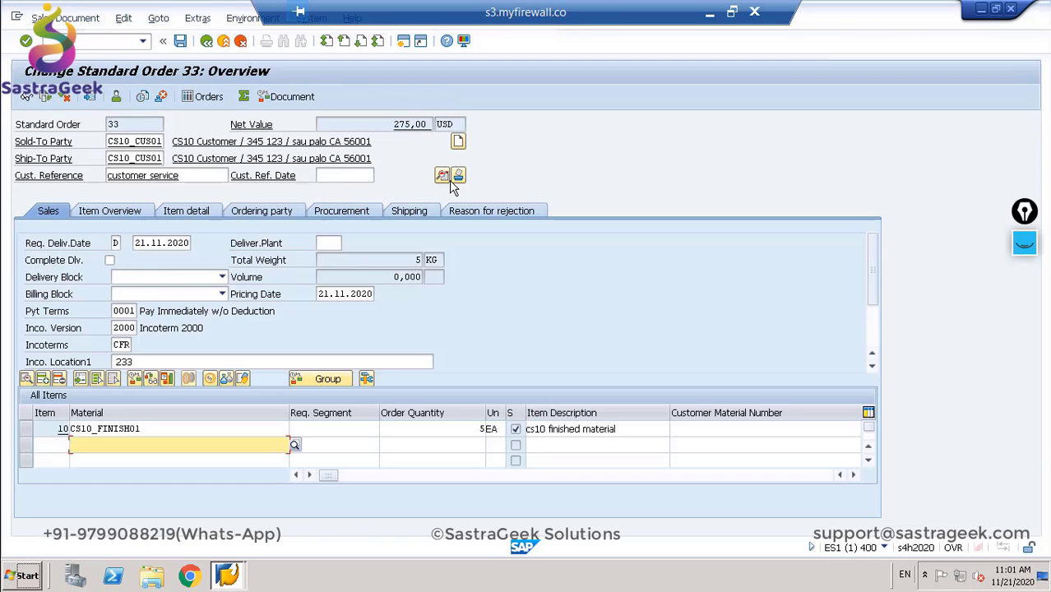
click(420, 212)
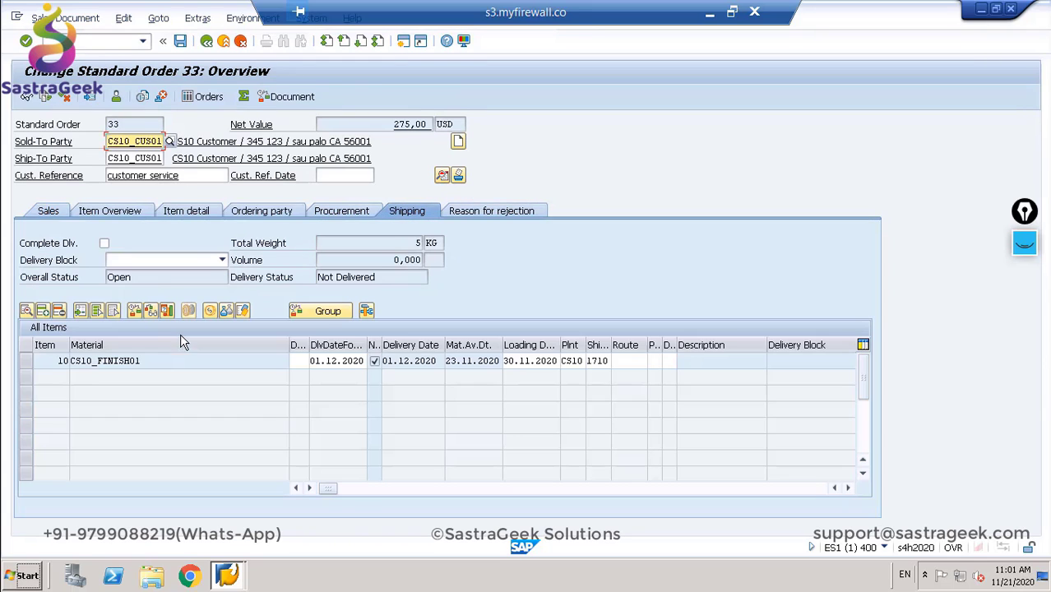
double_click(61, 360)
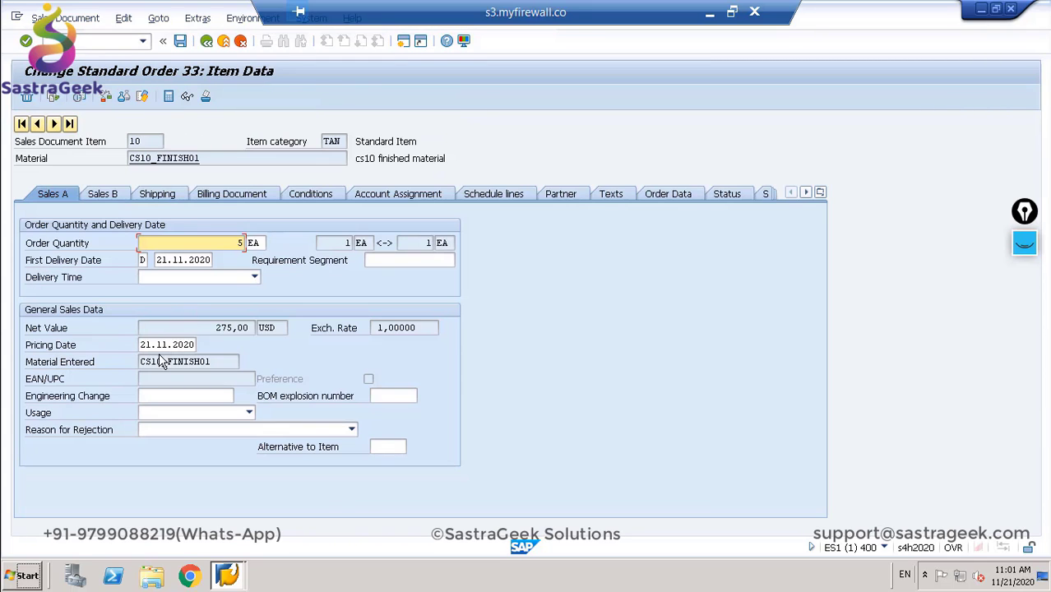
click(158, 194)
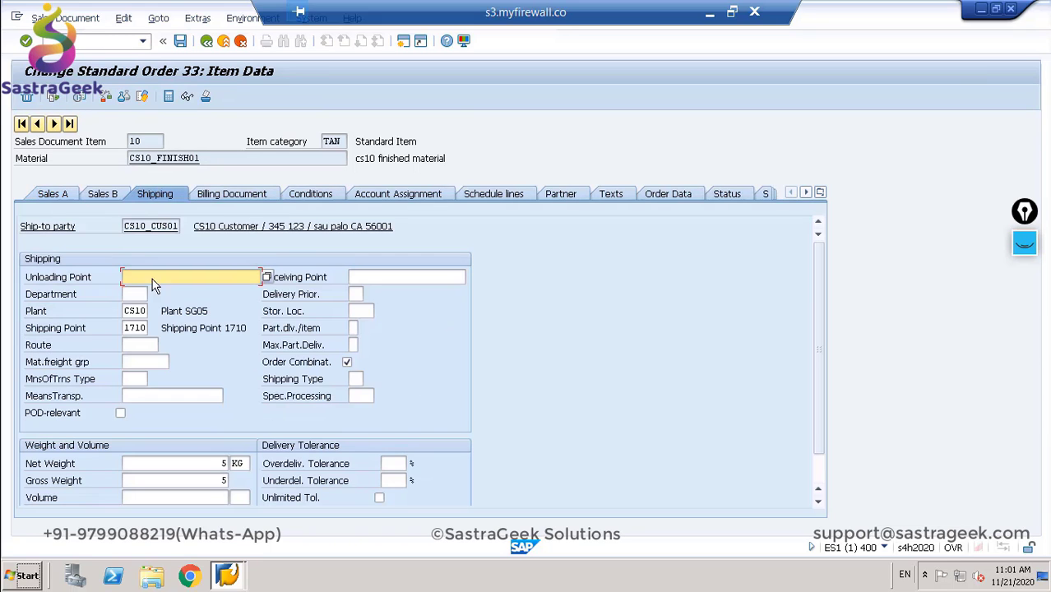
Step: Try to set the item's shipping point to CS10 and clear the field again
double_click(135, 328)
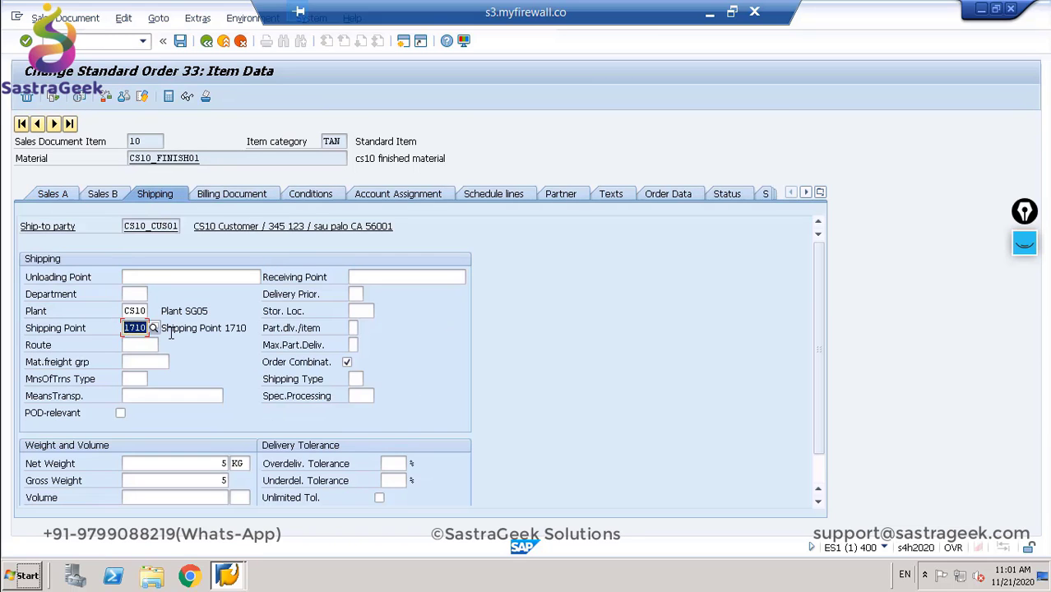
text(cs)
key(Return)
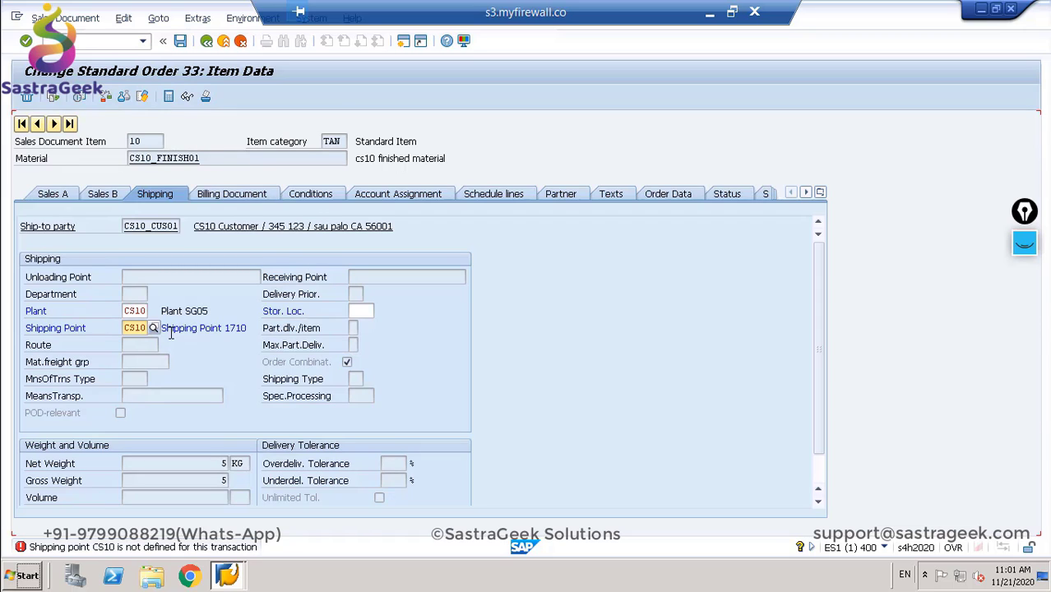
click(171, 332)
key(F4)
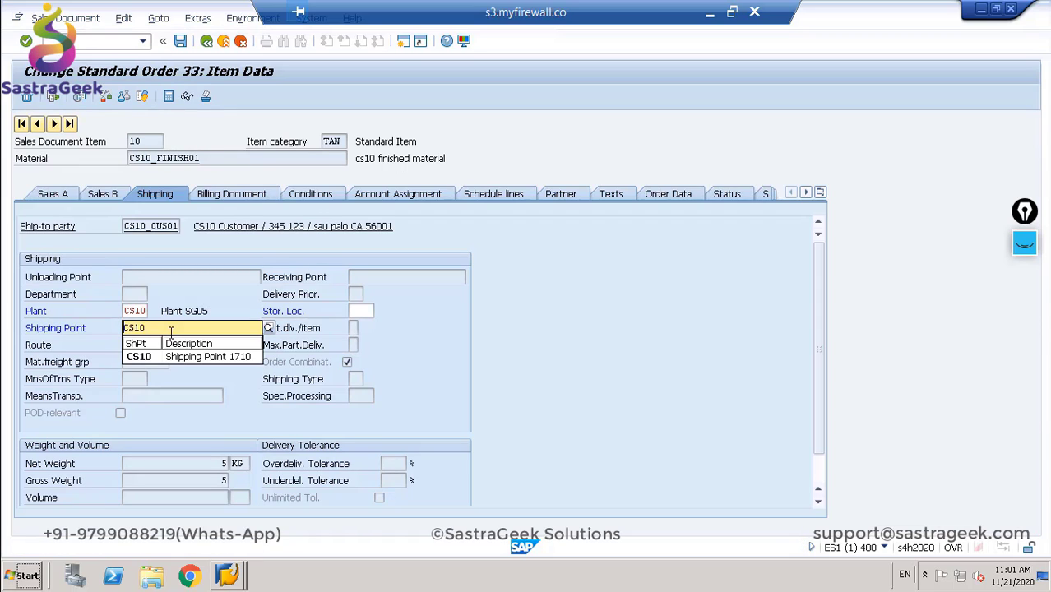
key(Delete)
key(Delete)
key(Delete)
key(Delete)
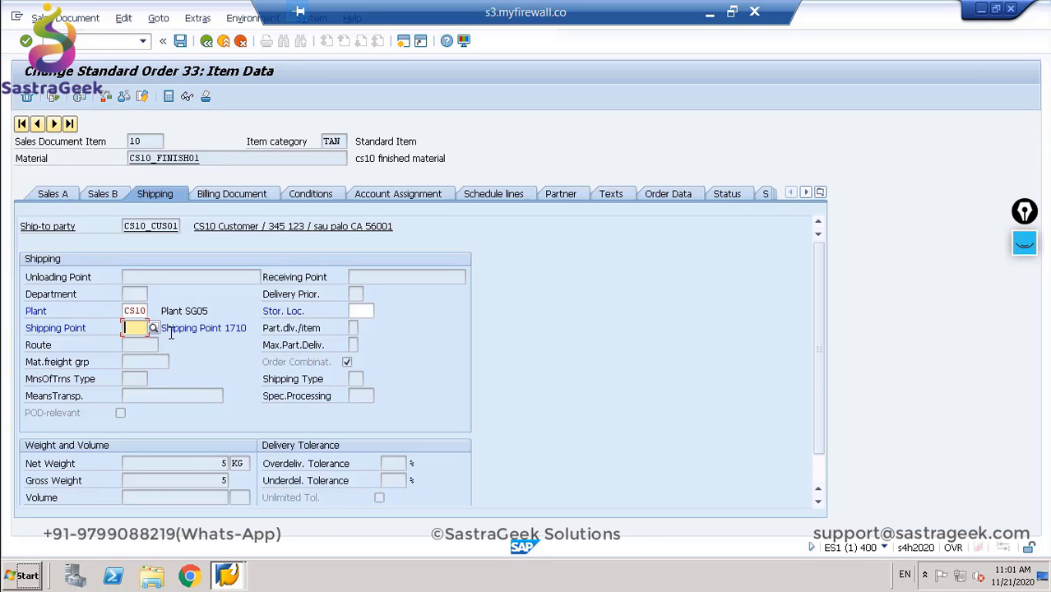
Step: Switch to the session with the customizing guide and open Assign Shipping Points under Logistics Execution, Shipping, Basic Shipping Functions, Shipping Point and Goods Receiving Point Determination
key(alt+Tab)
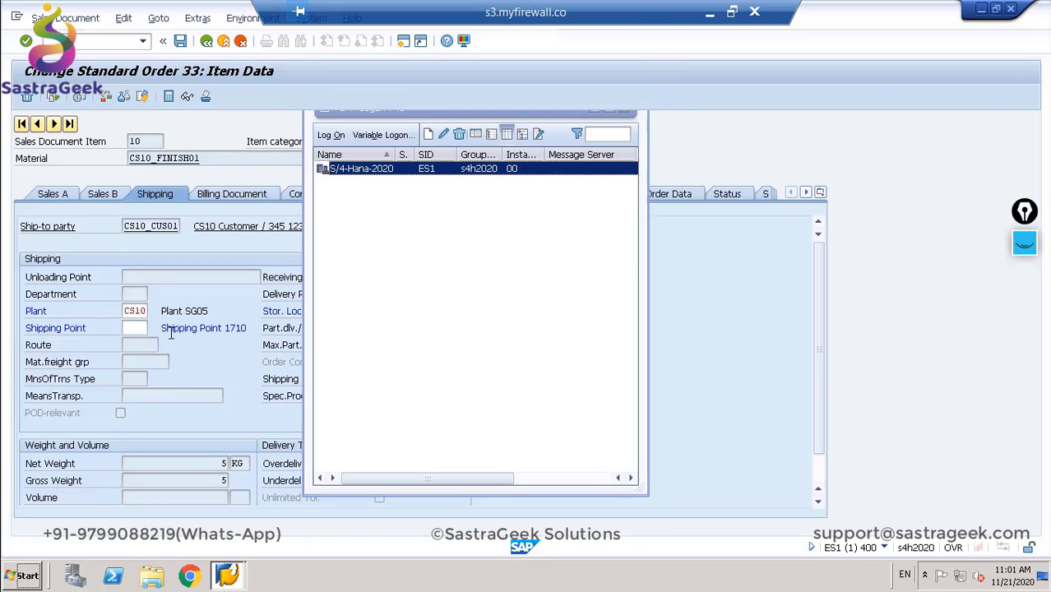
key(alt+Tab)
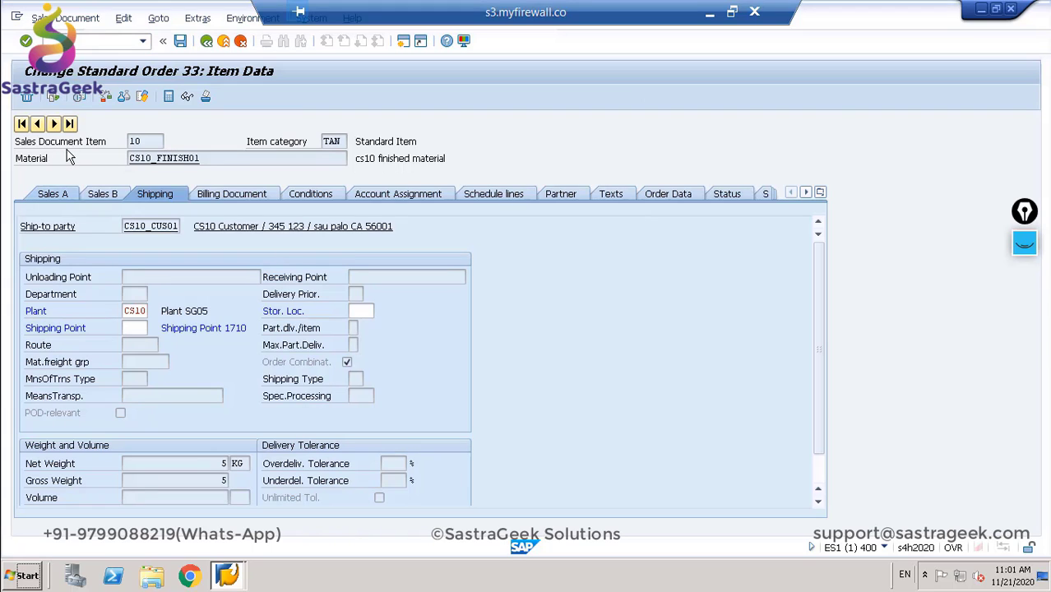
key(alt+Tab)
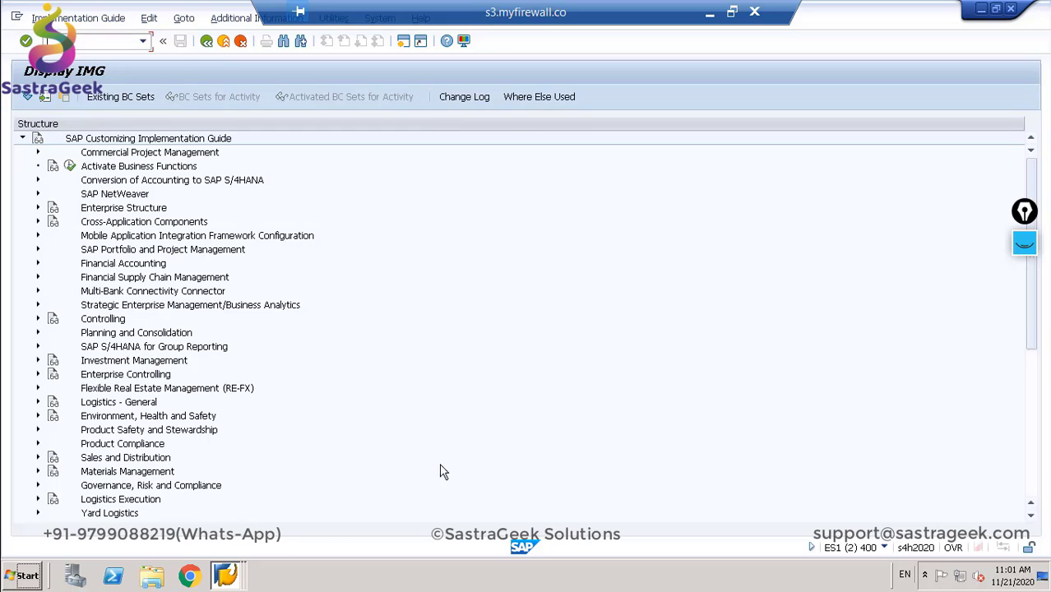
click(37, 499)
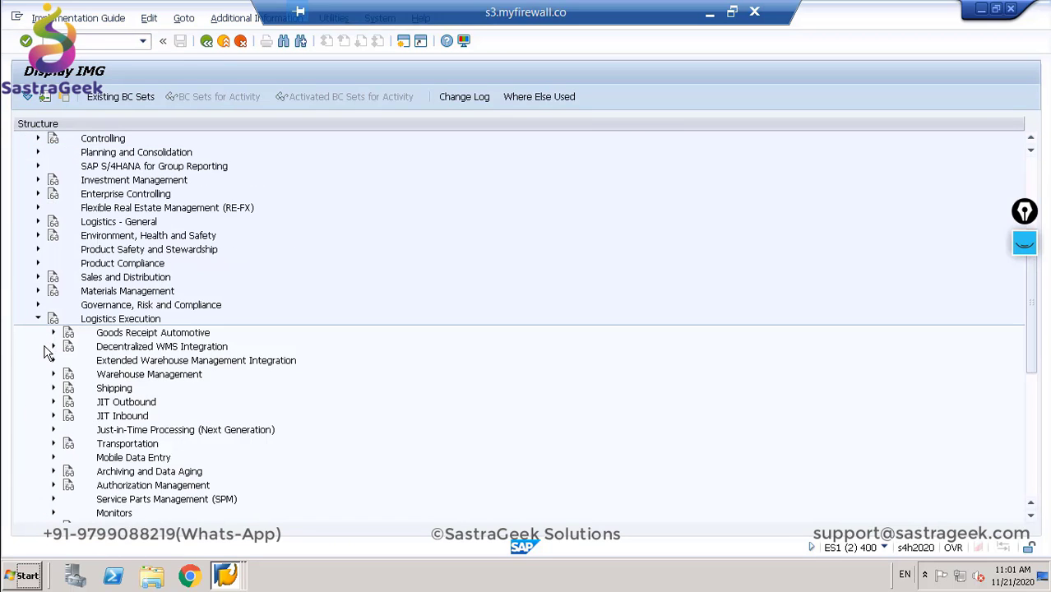
click(54, 388)
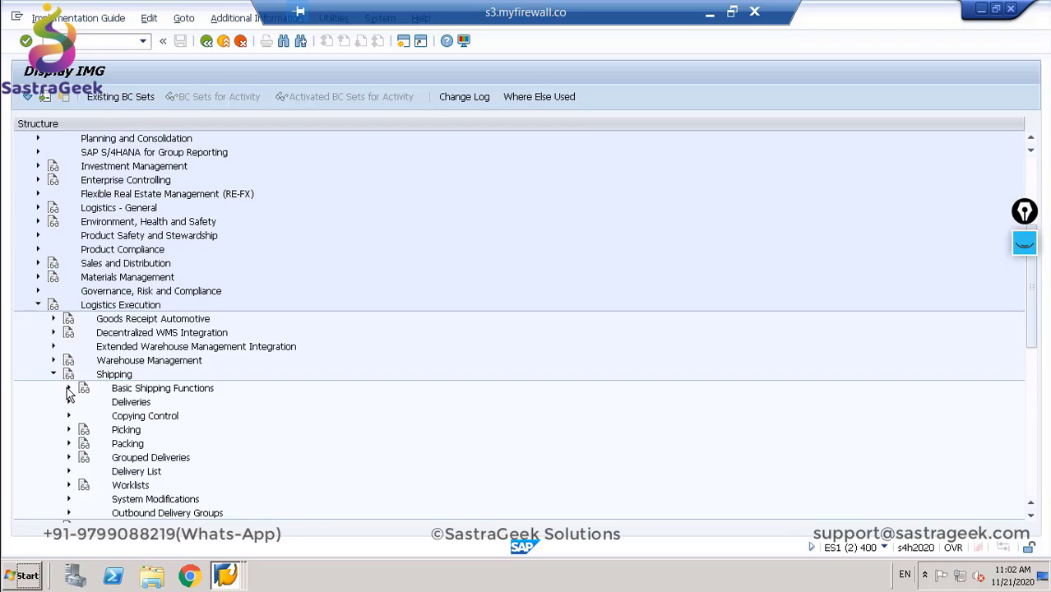
click(69, 391)
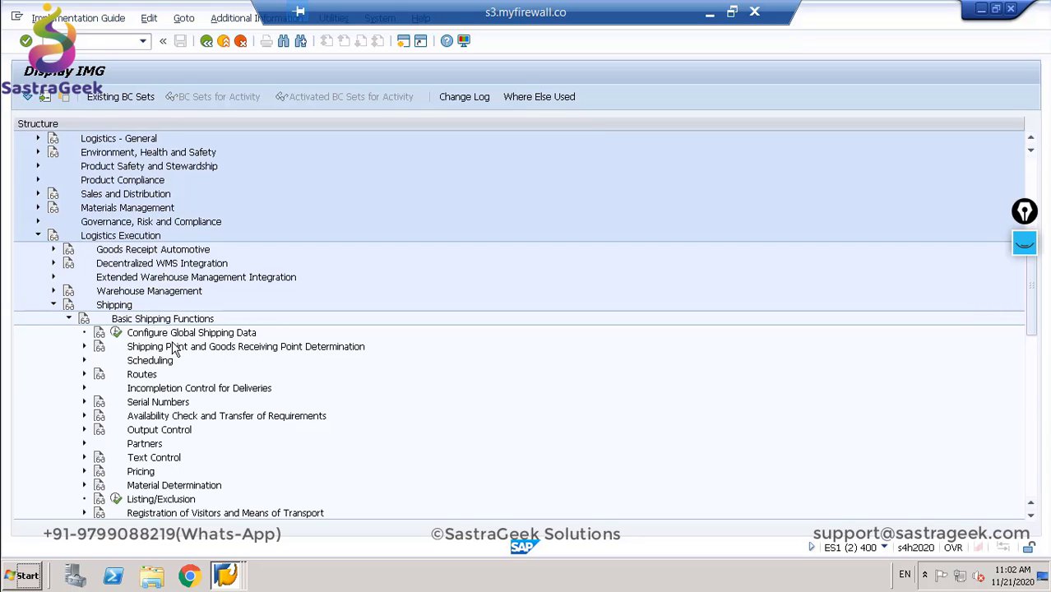
click(84, 346)
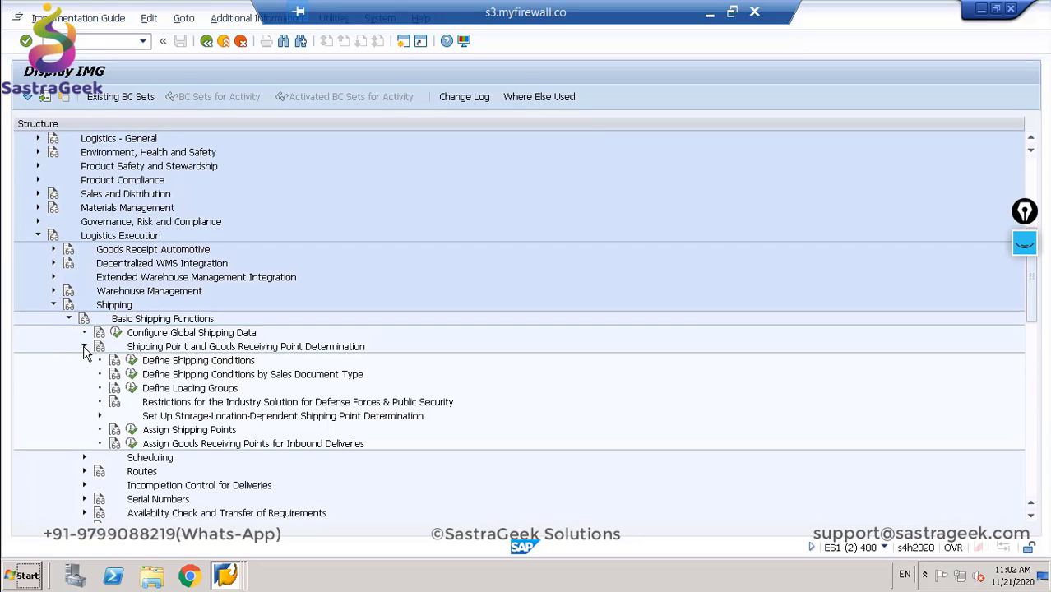
click(130, 430)
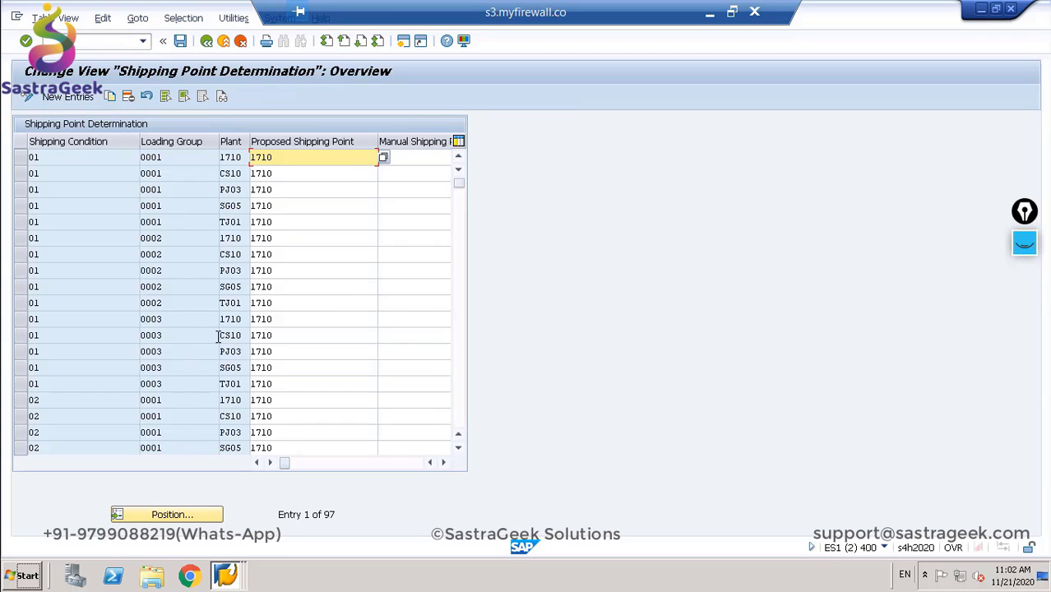
Step: Set the proposed shipping point to CS10 for shipping condition 01, loading group 0001 and plant CS10, and save it in the CS10 customizing request
click(19, 336)
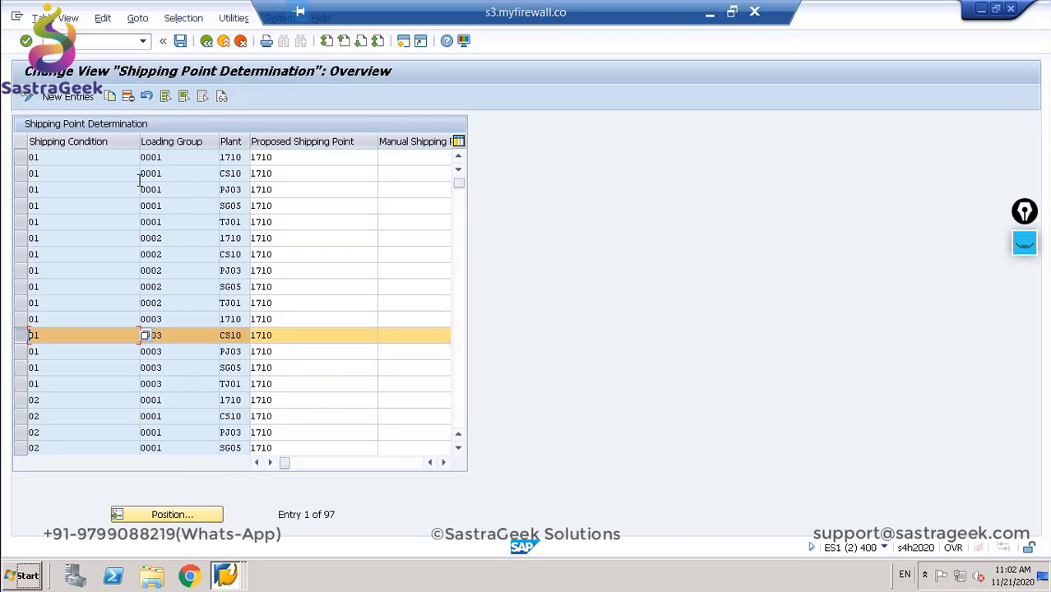
click(101, 173)
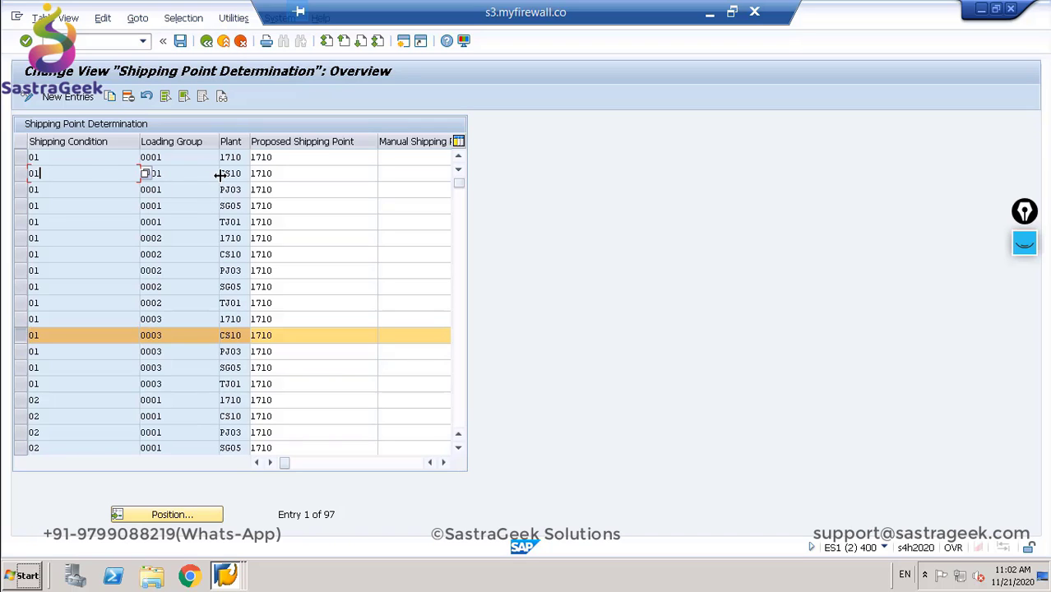
click(283, 176)
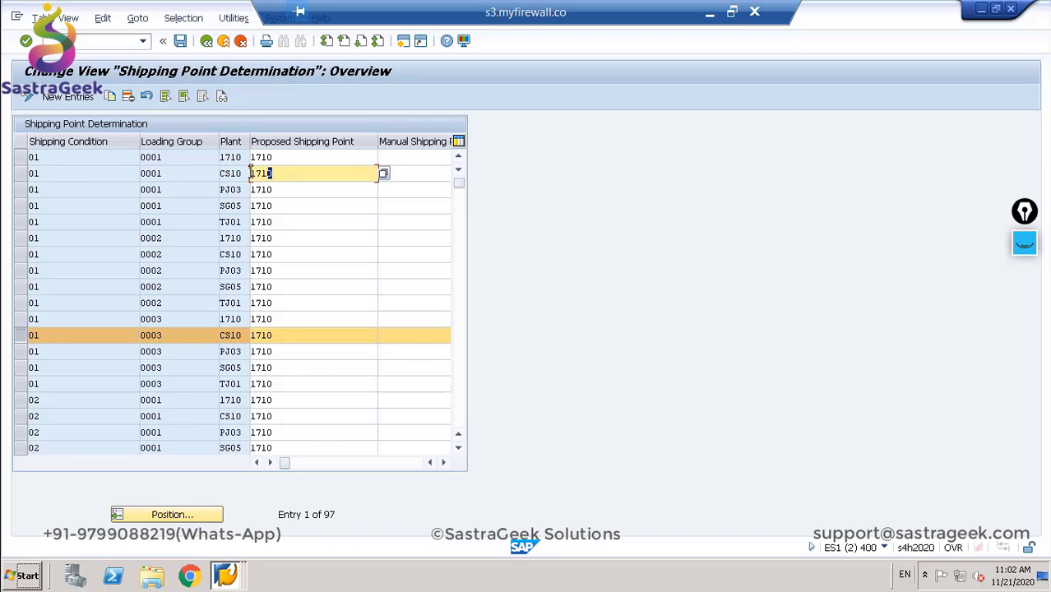
double_click(249, 173)
text(CS10)
key(Return)
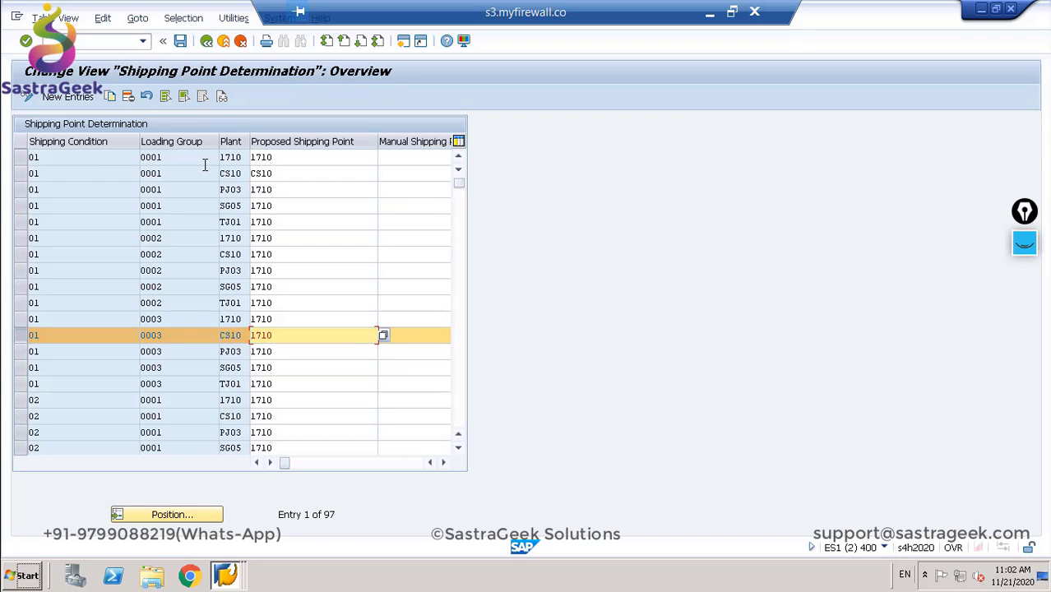
click(179, 41)
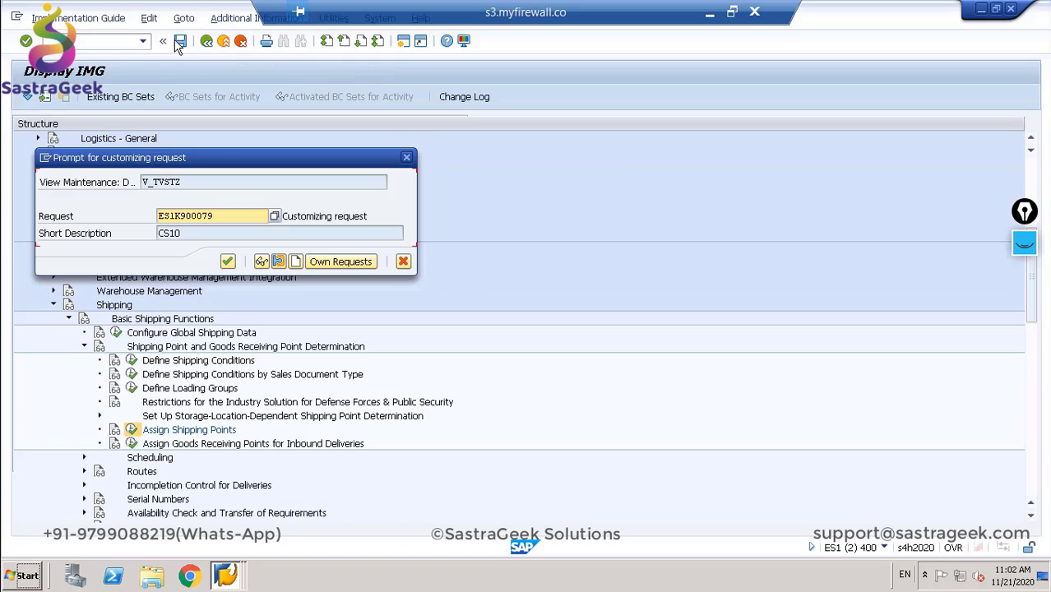
click(227, 262)
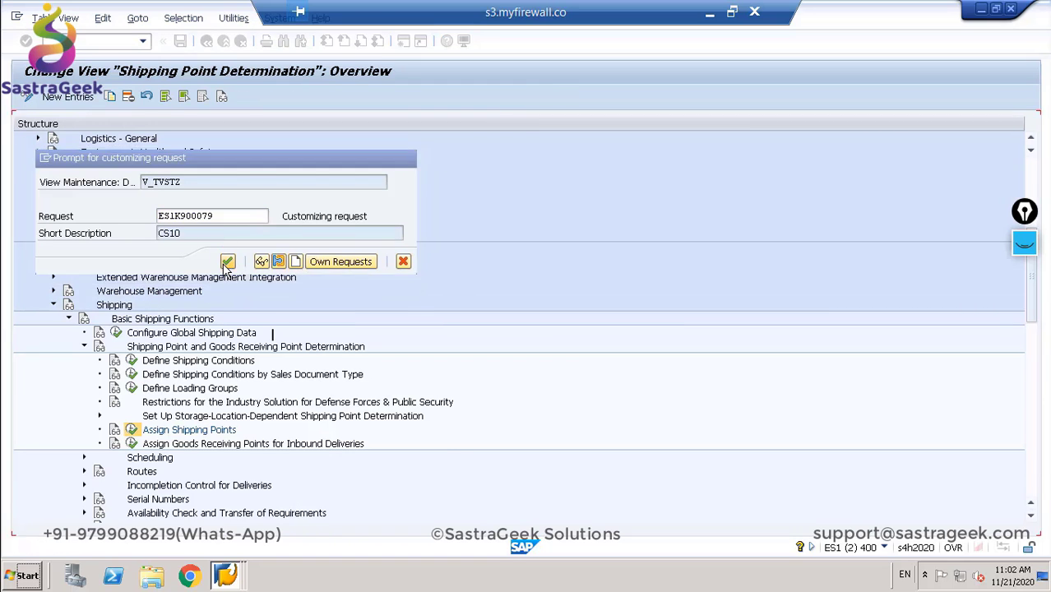
Step: Return to the order item, set its shipping point to CS10 and its storage location to OBWH, and save the order
key(alt+Tab)
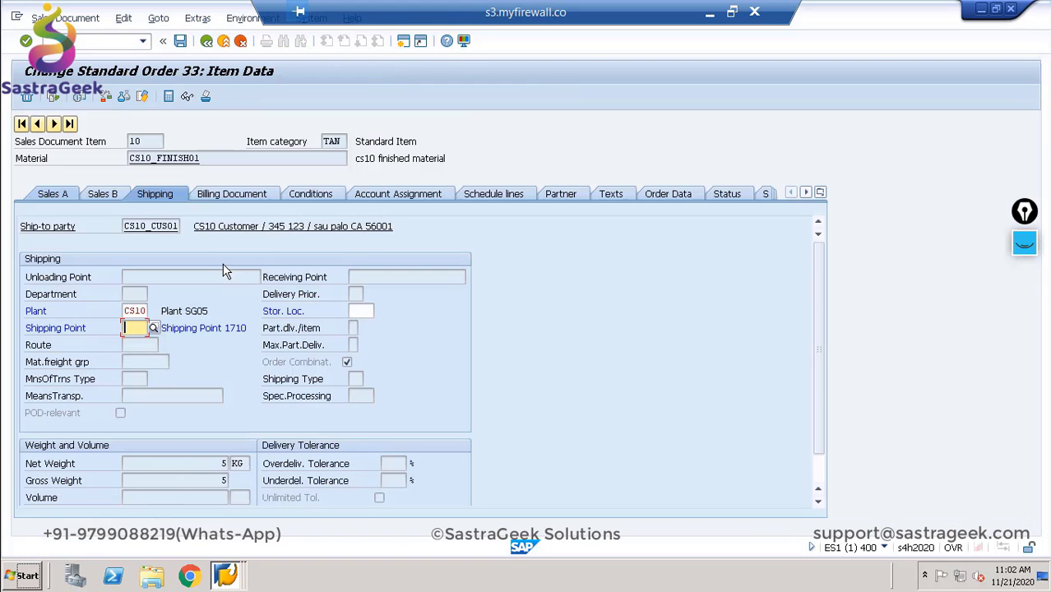
text(cs1)
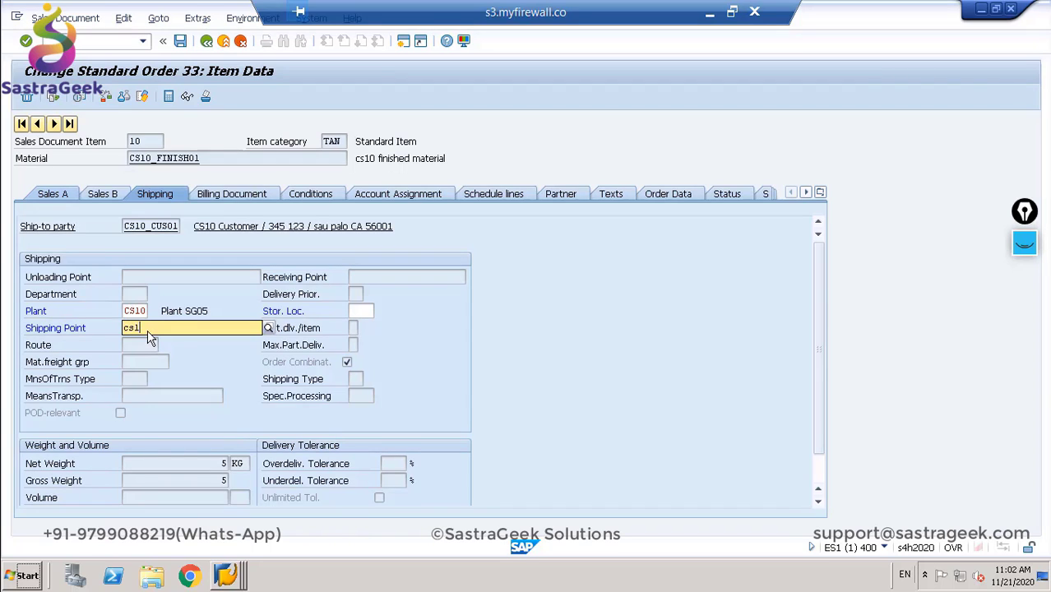
text(0)
key(Return)
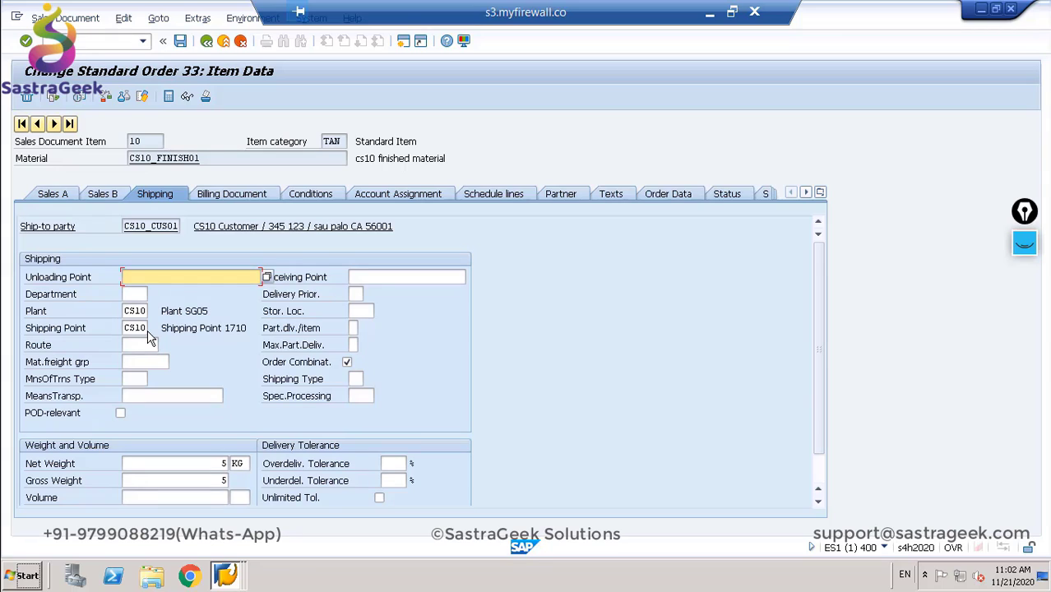
click(360, 311)
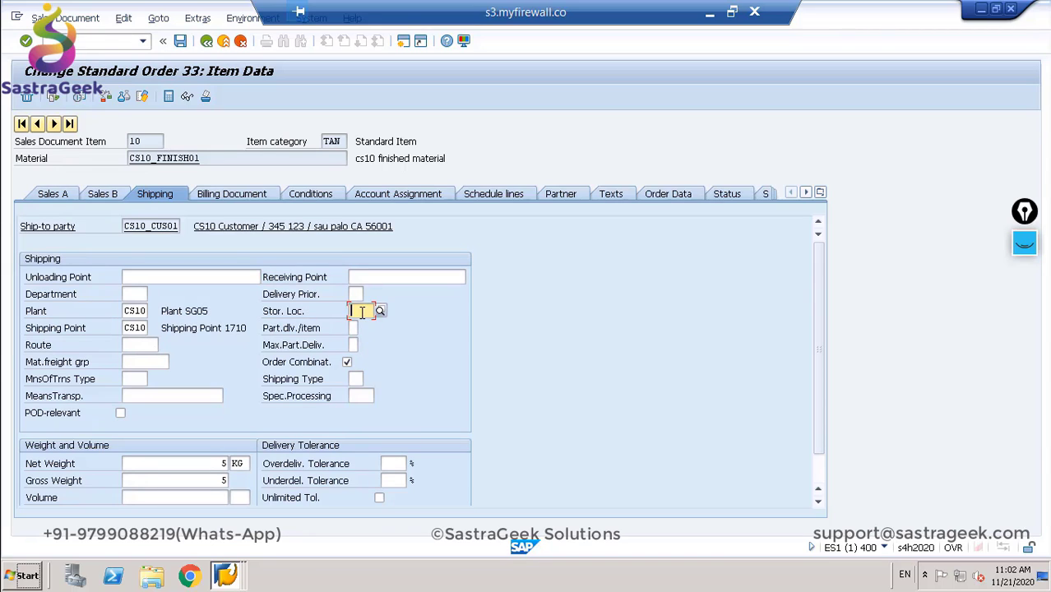
text(obWh)
key(Return)
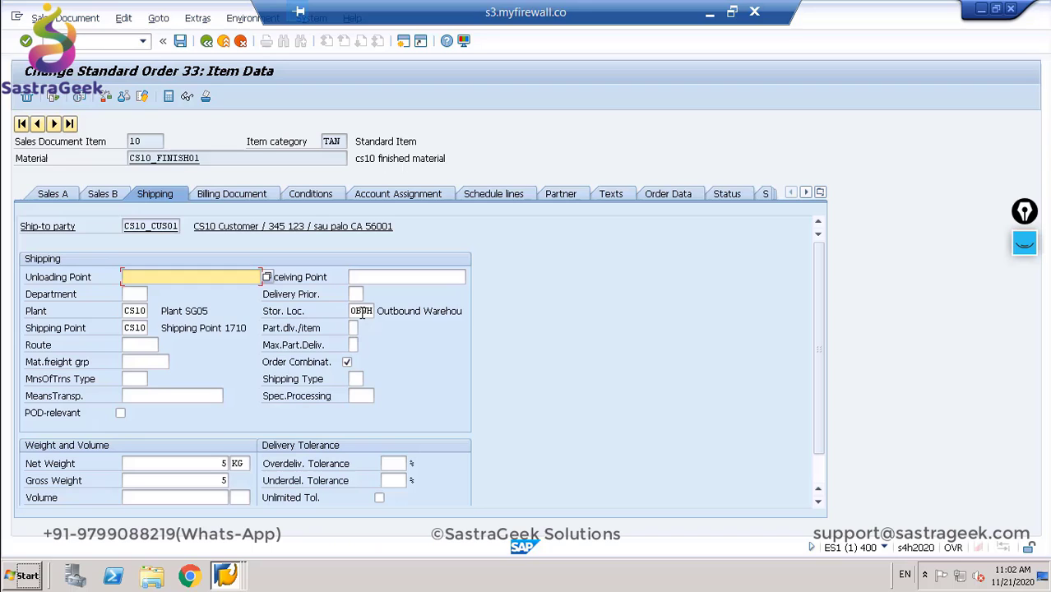
click(182, 42)
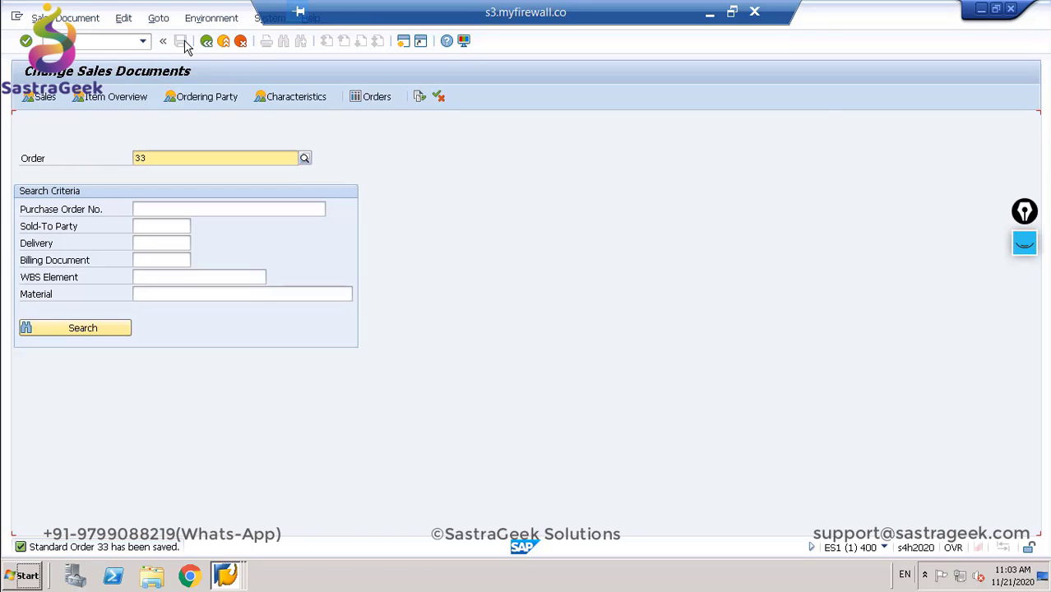
Step: Reopen the saved standard order in change mode
click(60, 20)
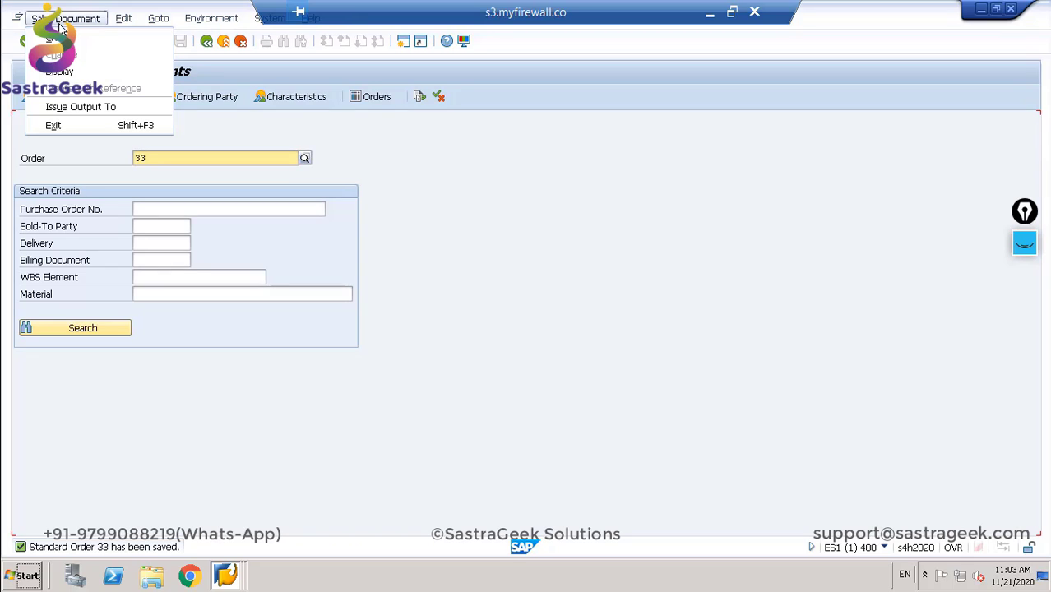
click(230, 154)
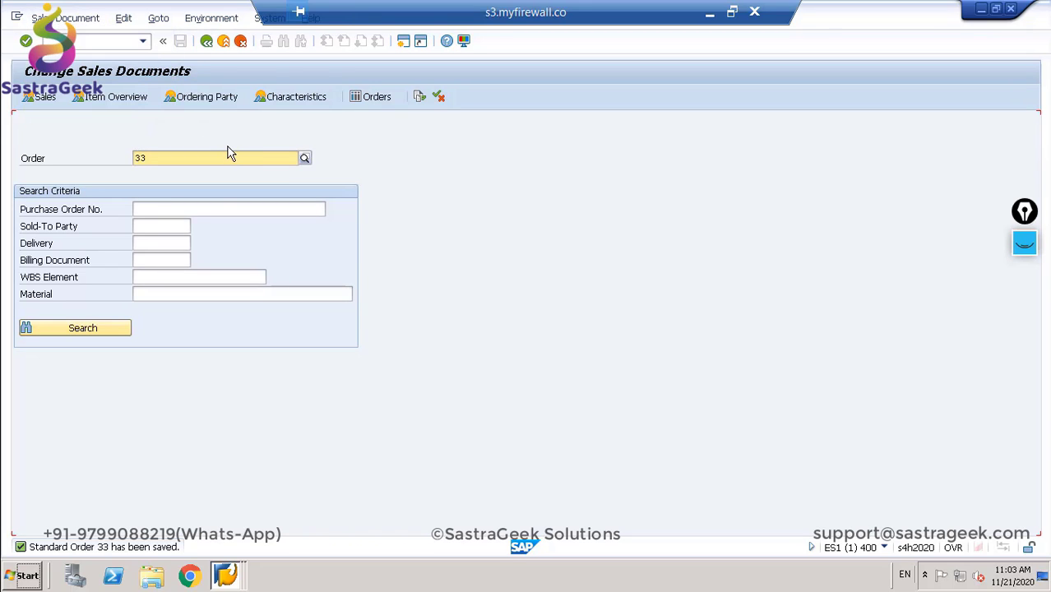
key(Return)
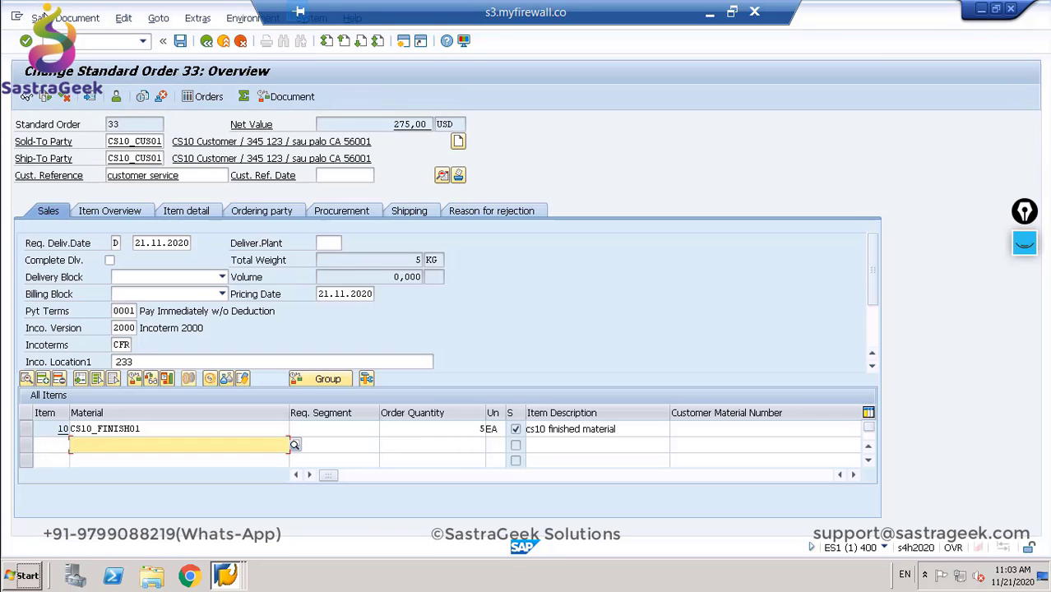
Step: Create the outbound delivery from the standard order for shipping point CS10, using 03.12.2020 as the selection date
click(66, 18)
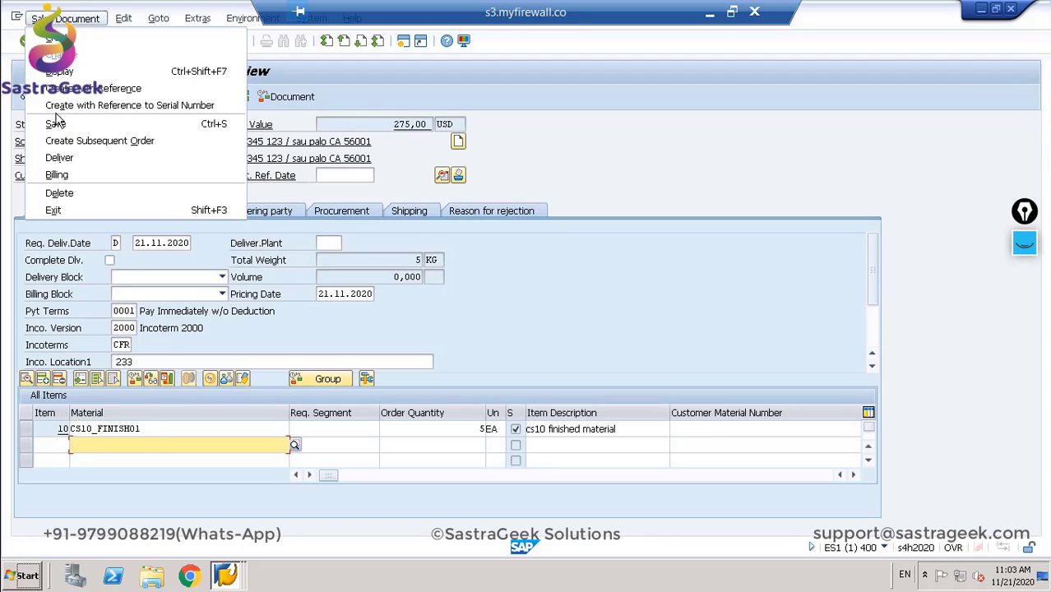
click(66, 160)
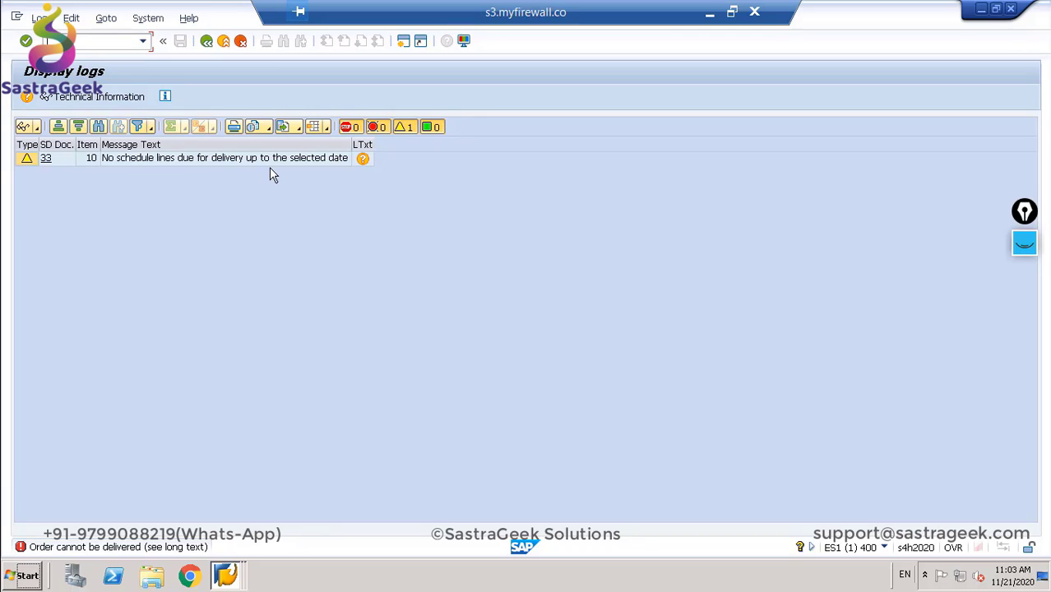
click(207, 42)
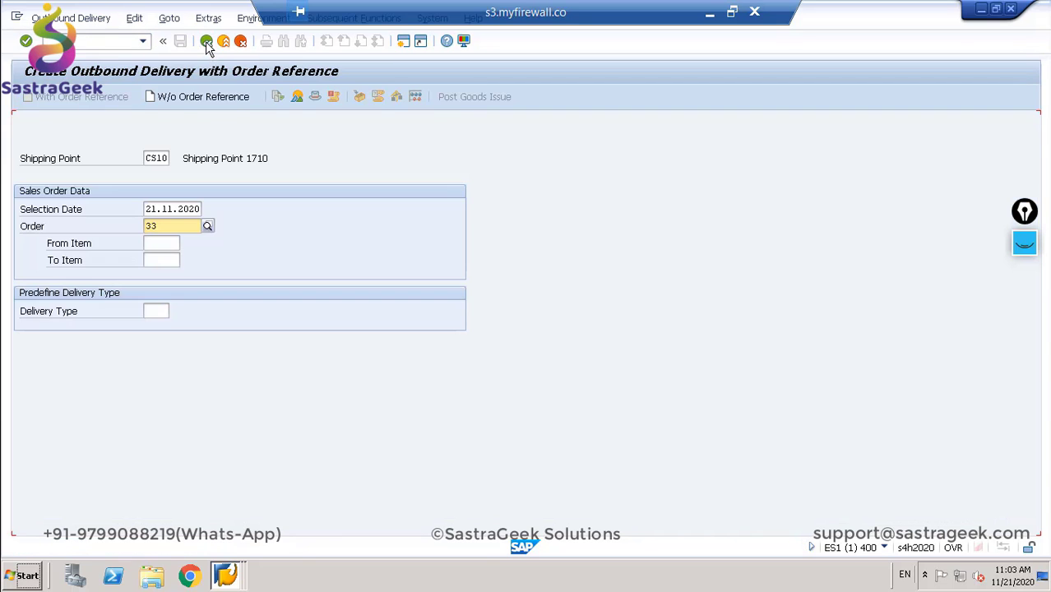
click(194, 211)
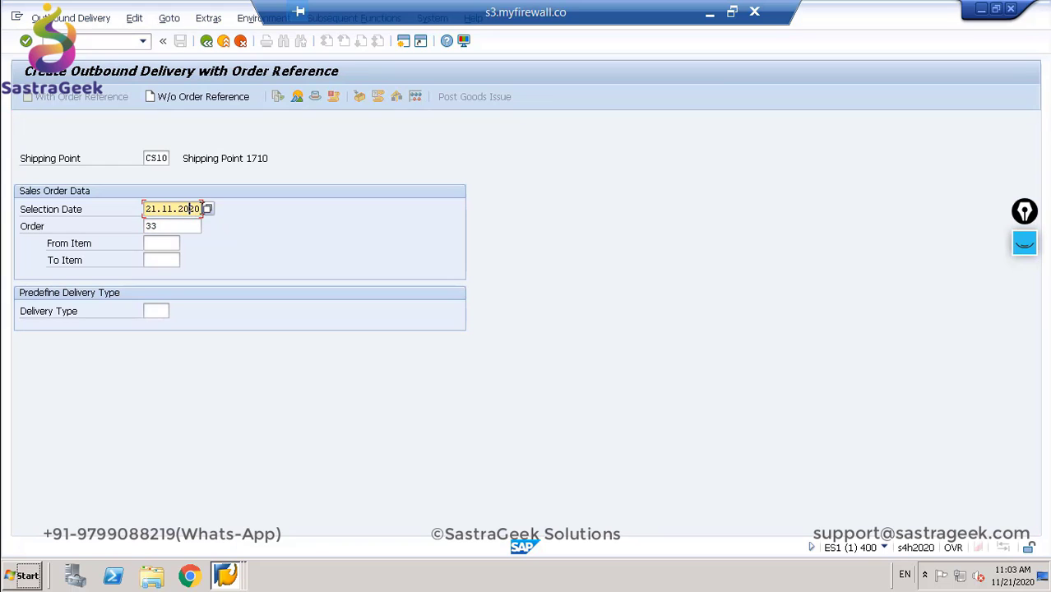
click(207, 209)
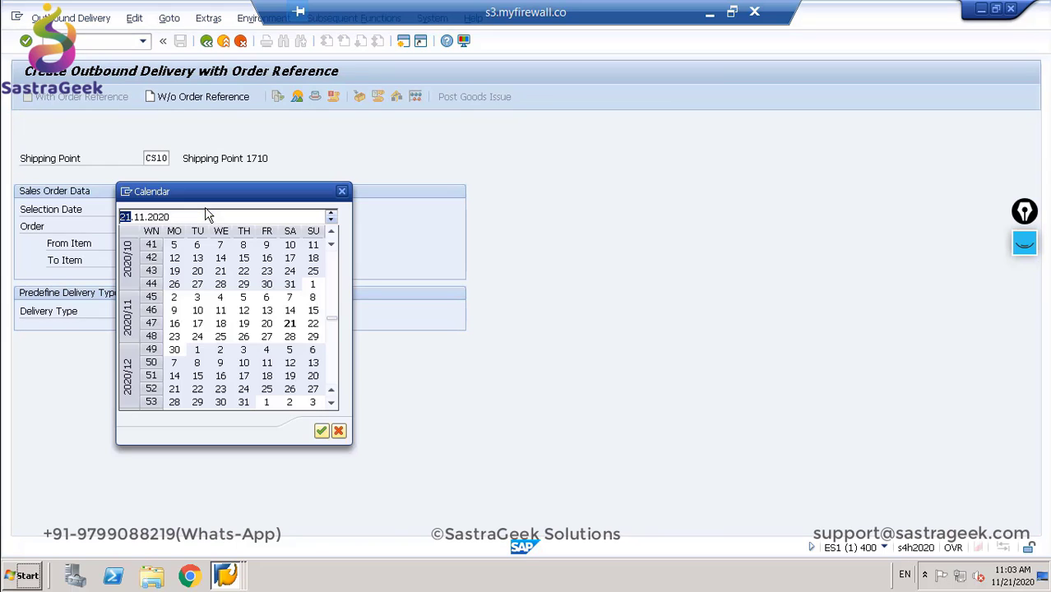
double_click(245, 352)
key(Return)
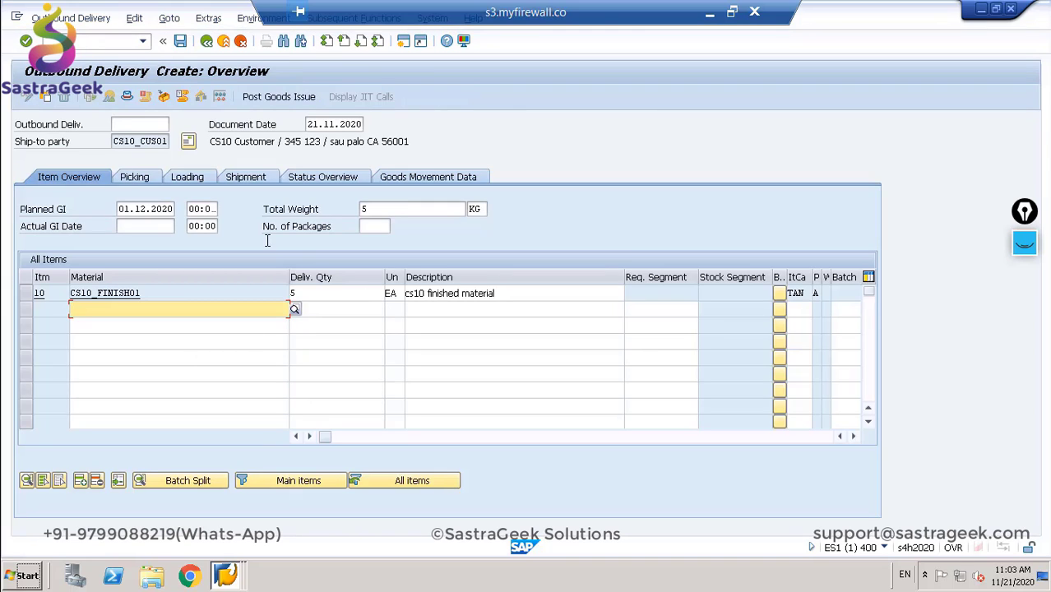
Step: Set the picked quantity of delivery item CS10_FINISH01 to 5 and save the outbound delivery
click(137, 178)
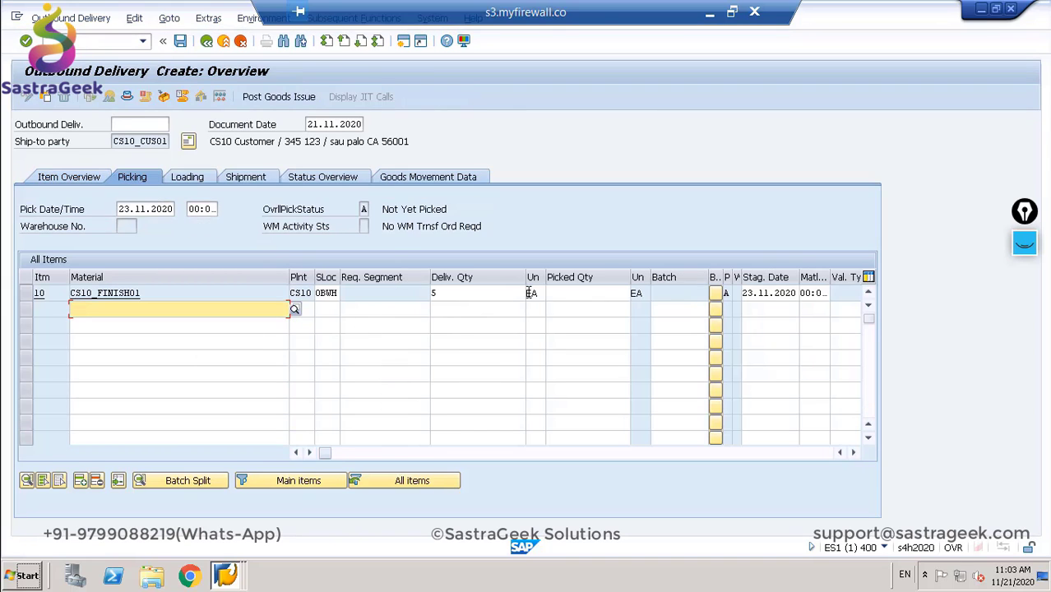
click(573, 293)
text(5)
key(Return)
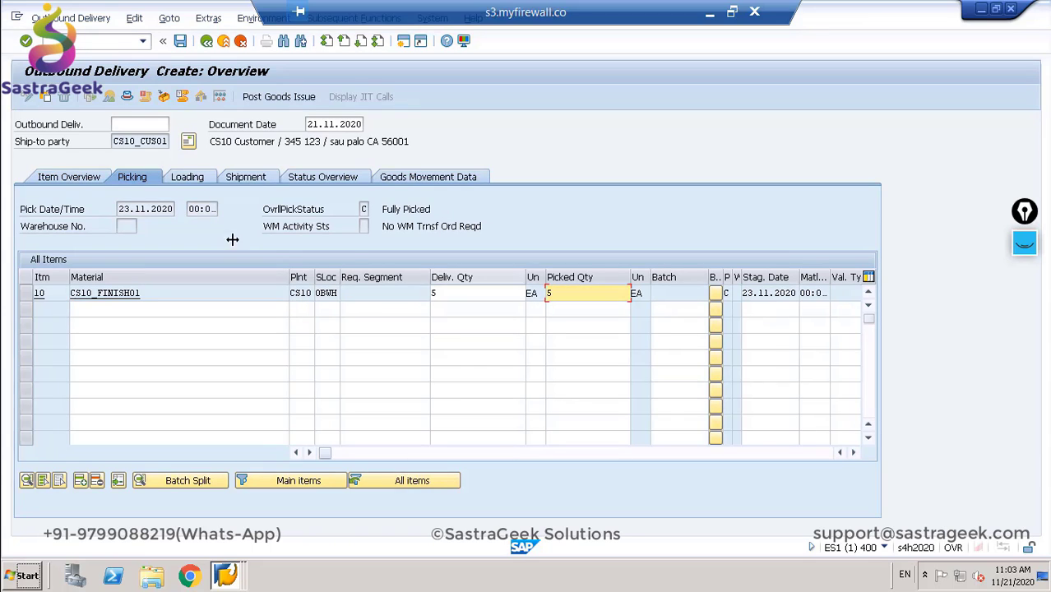
click(180, 40)
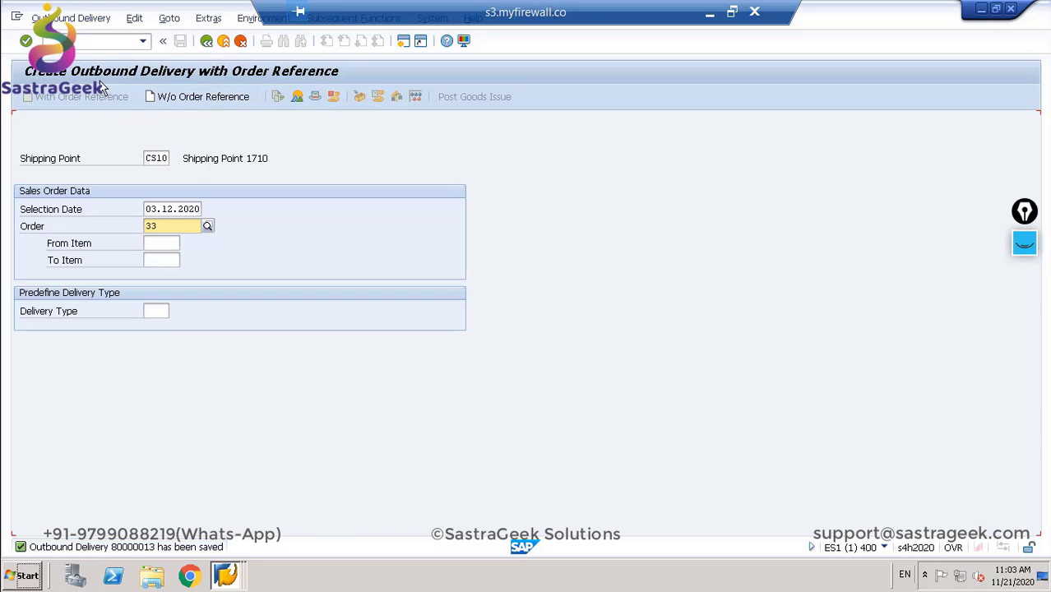
Step: Open the saved outbound delivery in transaction VL02N and post its goods issue
click(90, 43)
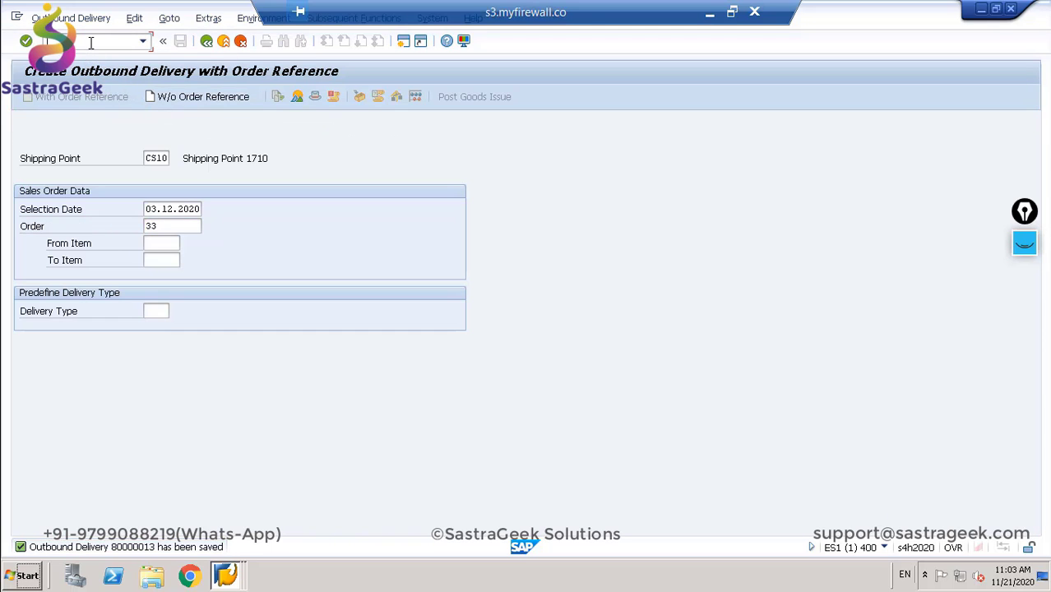
text(/nvl02n)
key(Return)
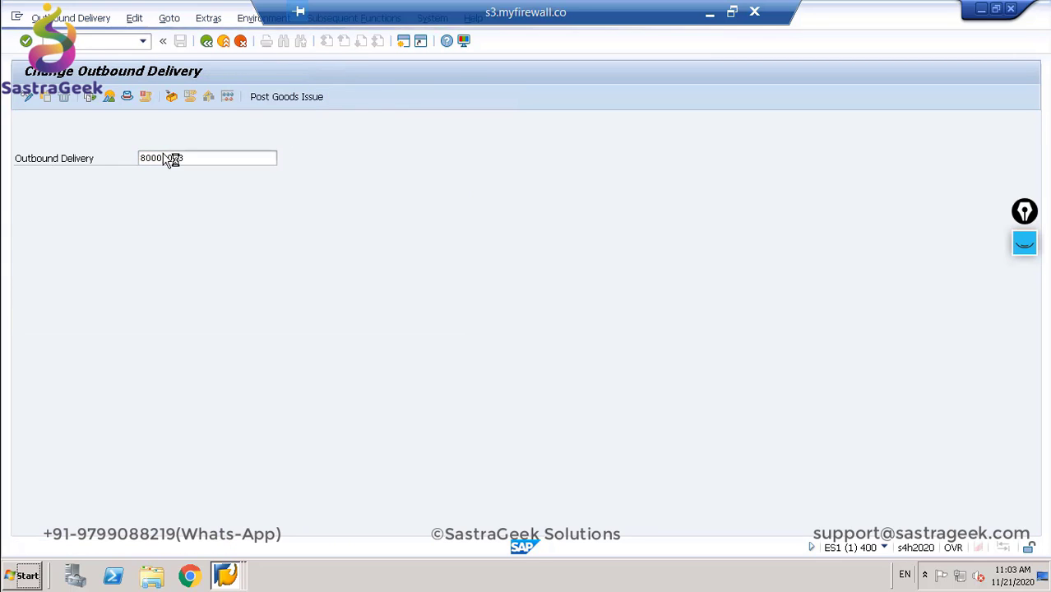
key(Return)
click(277, 97)
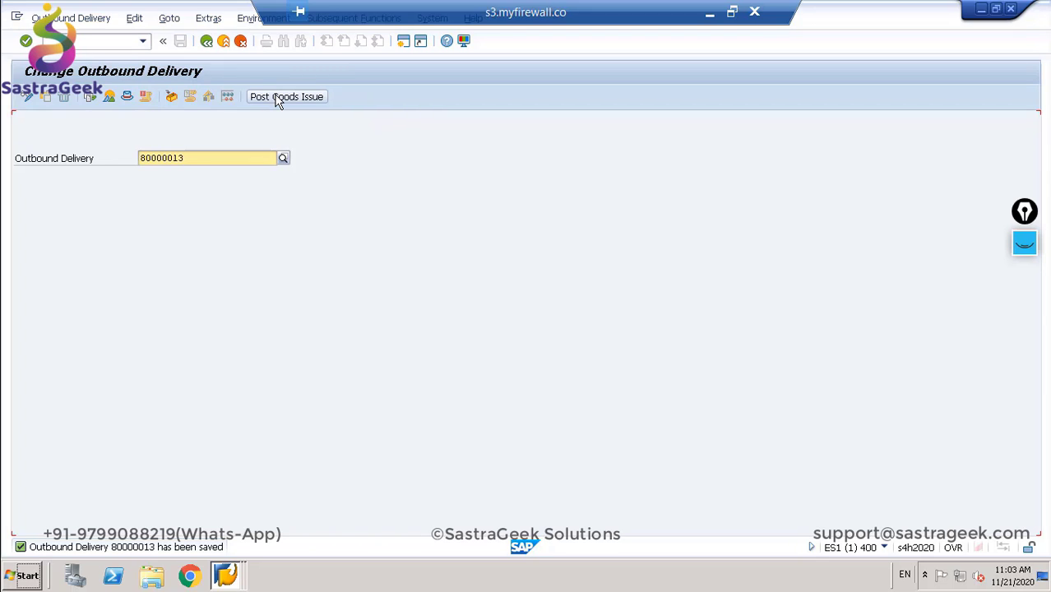
Step: Create the F2 invoice for the outbound delivery with transaction VF01, review its header pricing conditions and save it
click(98, 42)
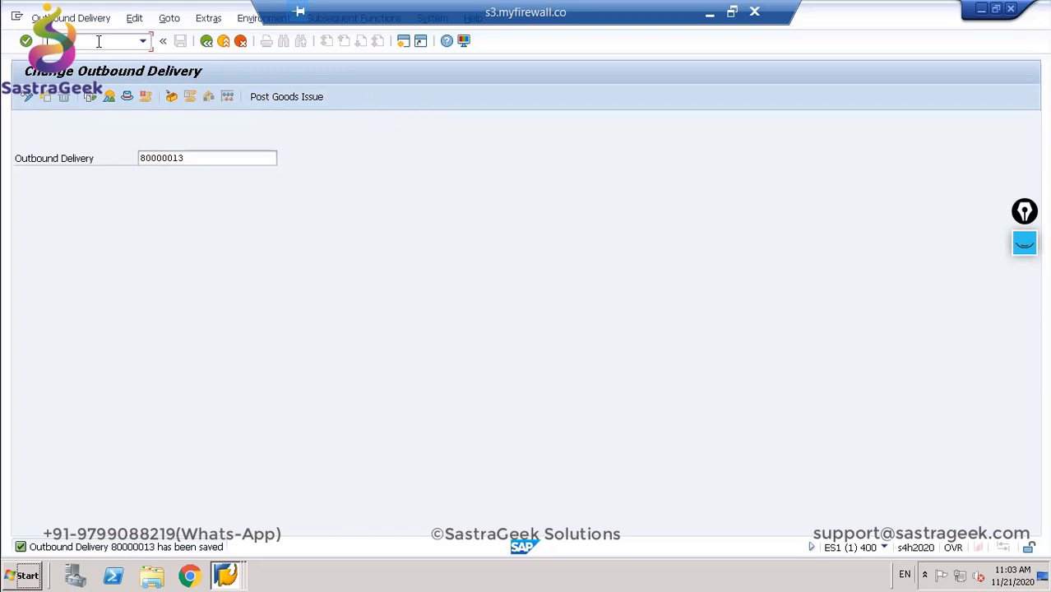
text(/nvf01)
key(Return)
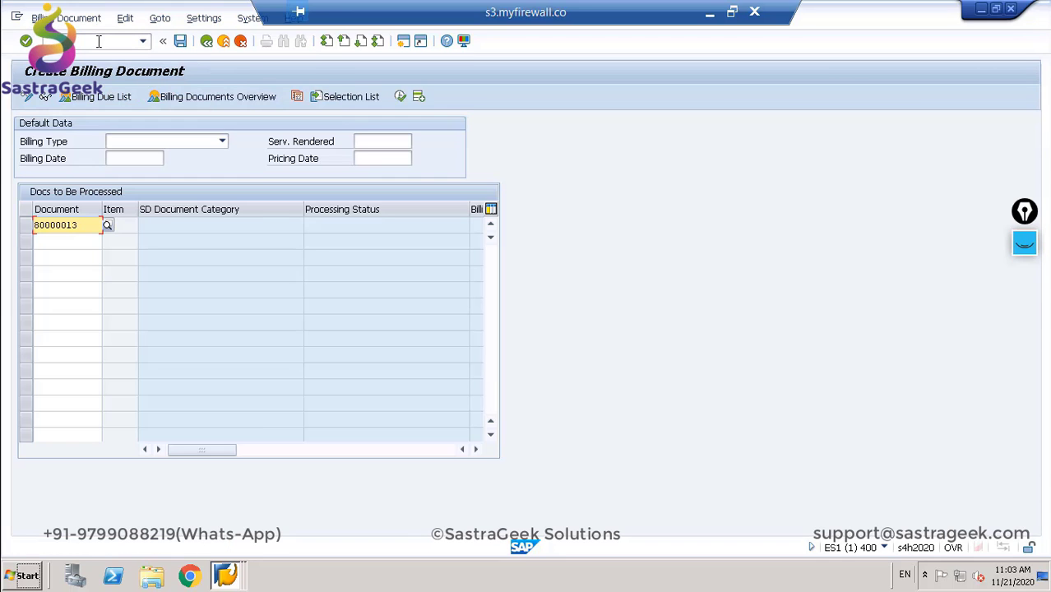
key(Return)
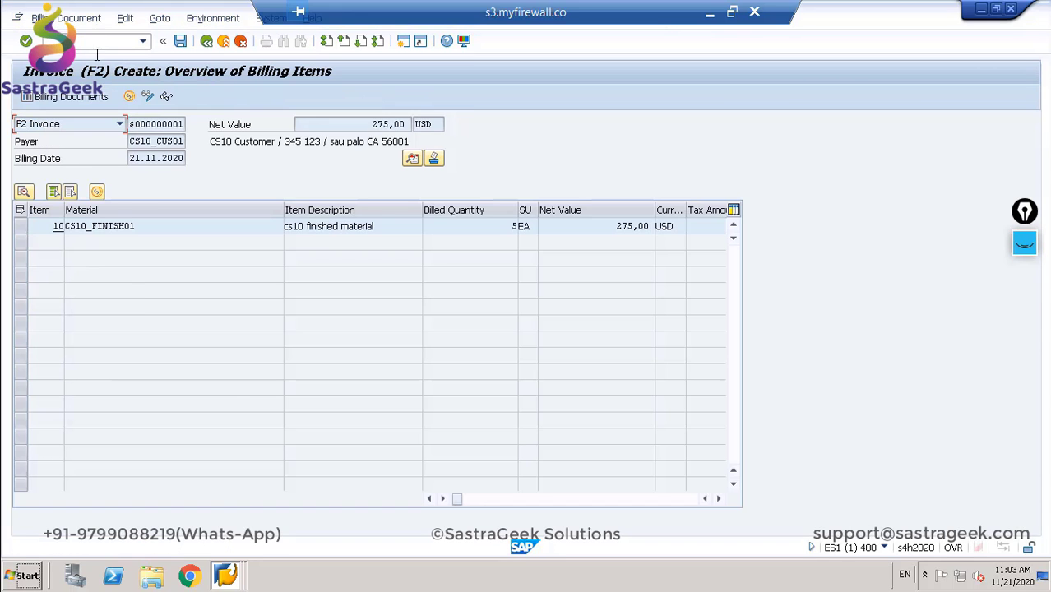
click(130, 96)
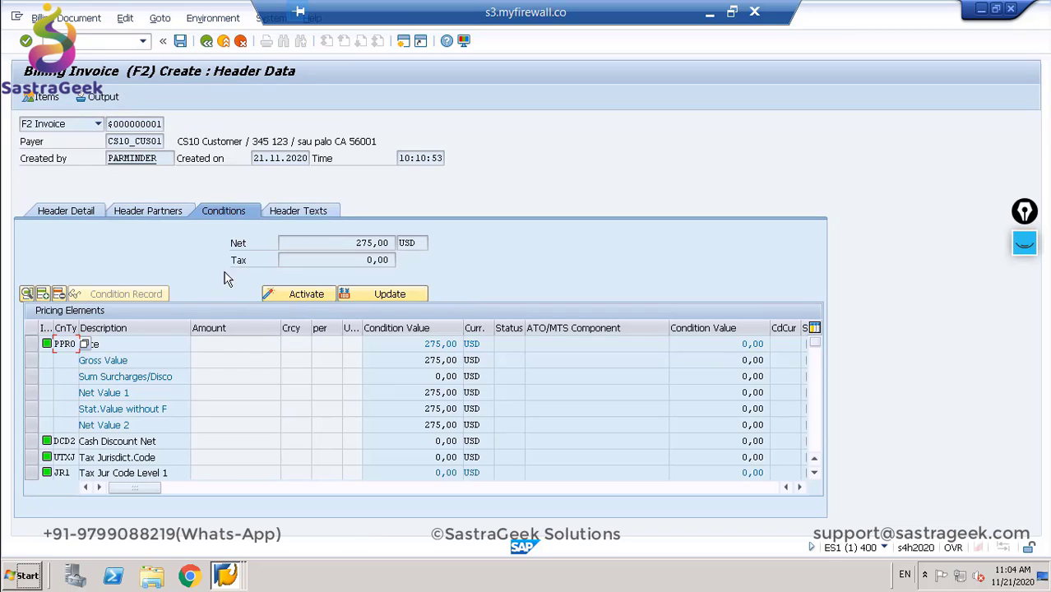
click(181, 41)
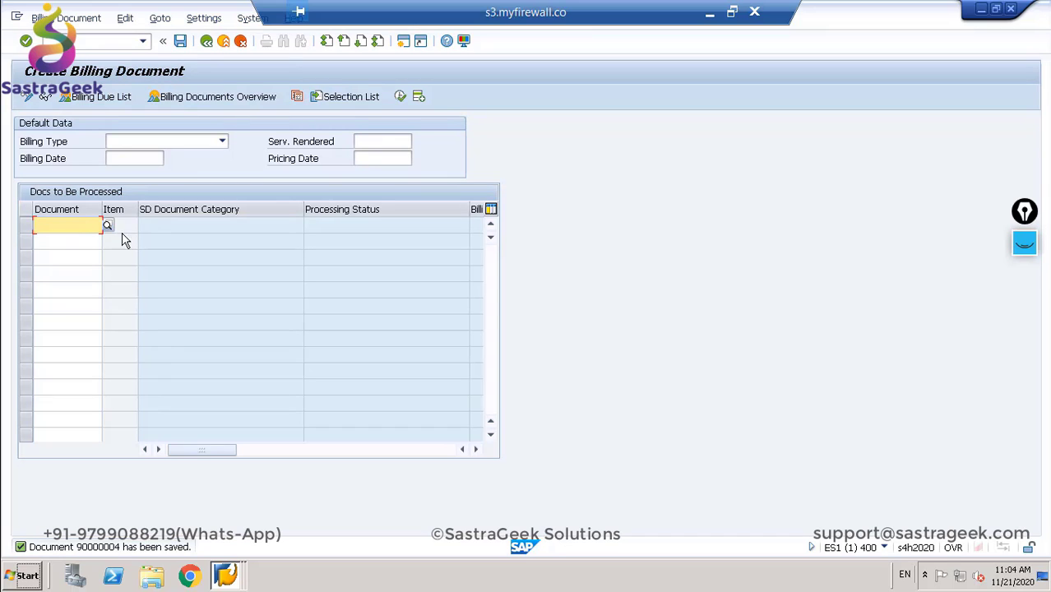
Step: Display the saved invoice with transaction VF03 and examine the list of its accounting documents
click(91, 39)
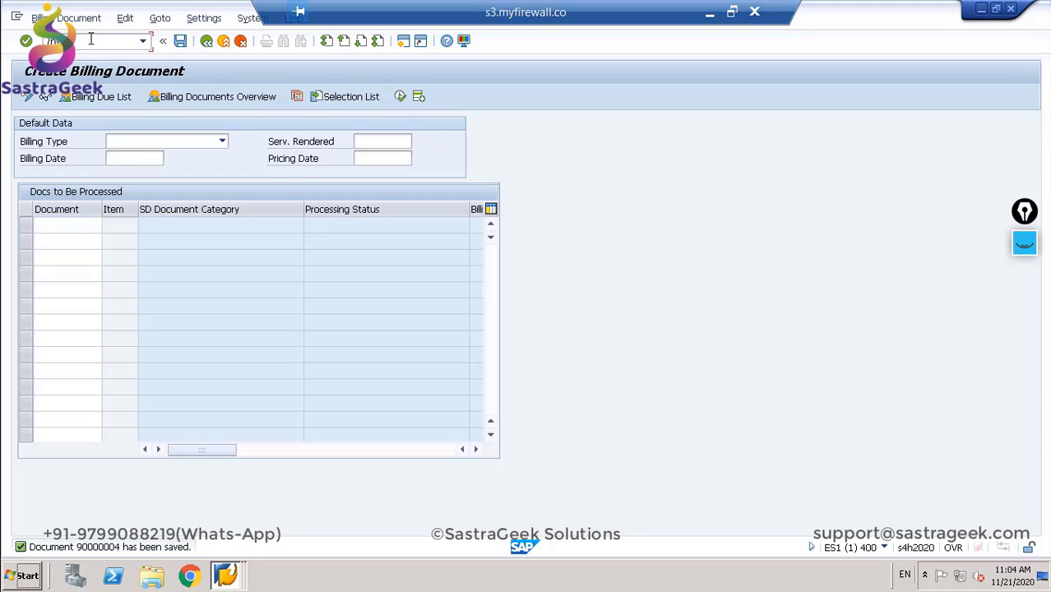
text(/nvf03)
key(Return)
key(Return)
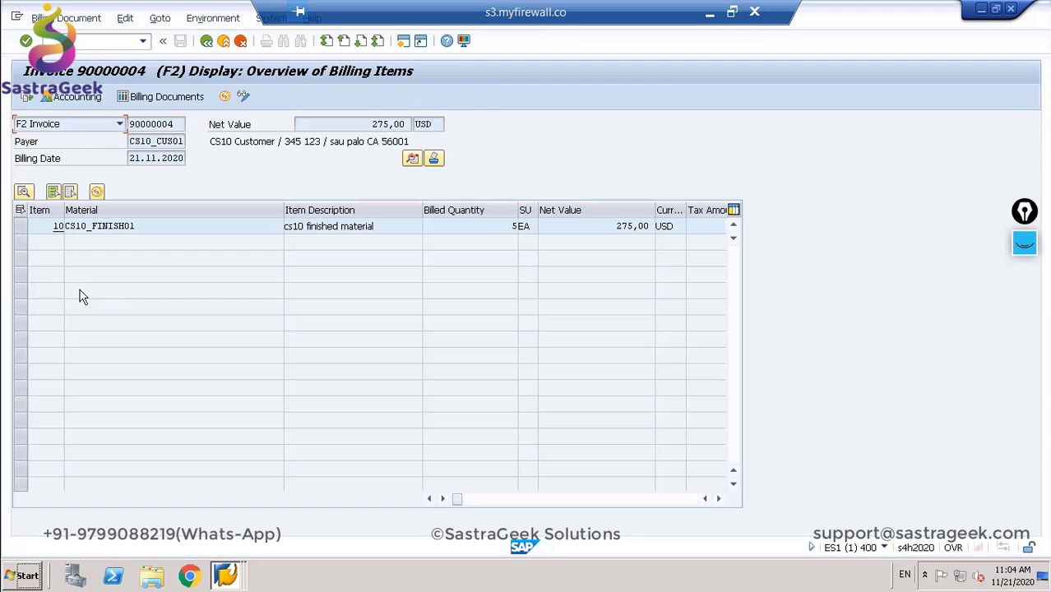
click(20, 226)
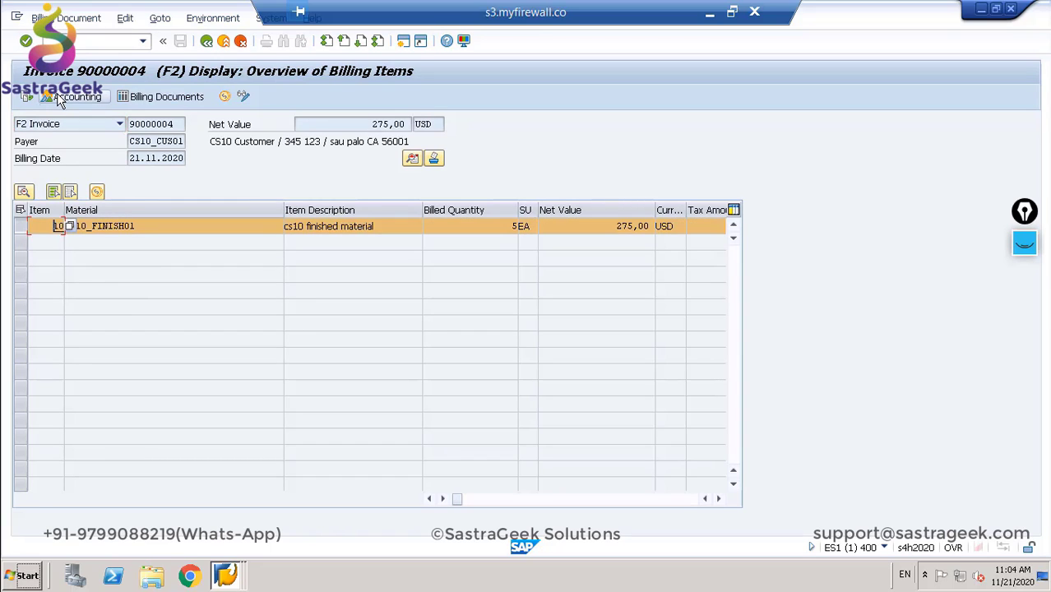
click(59, 98)
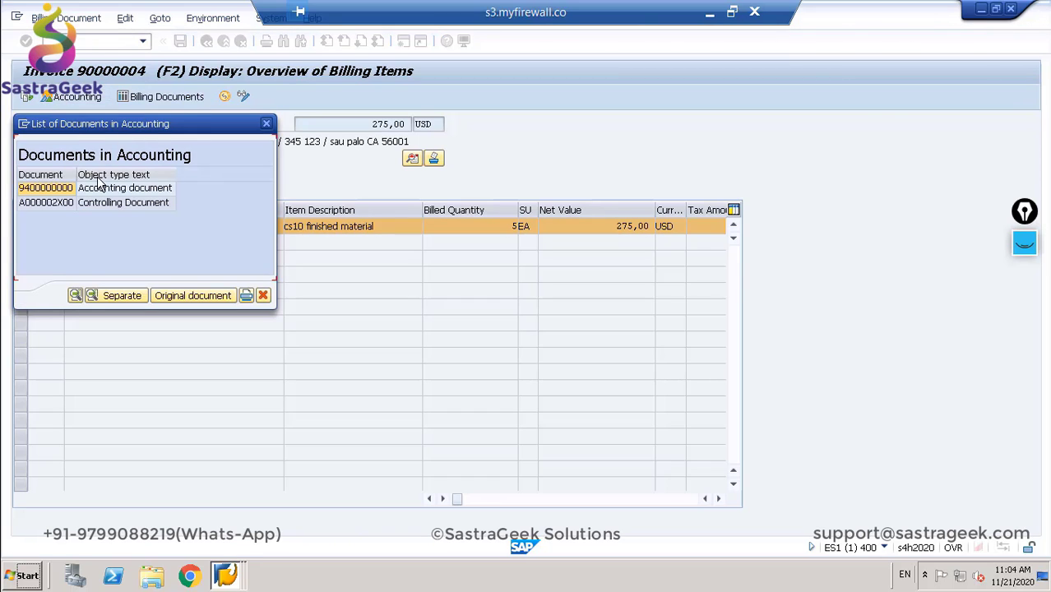
click(266, 125)
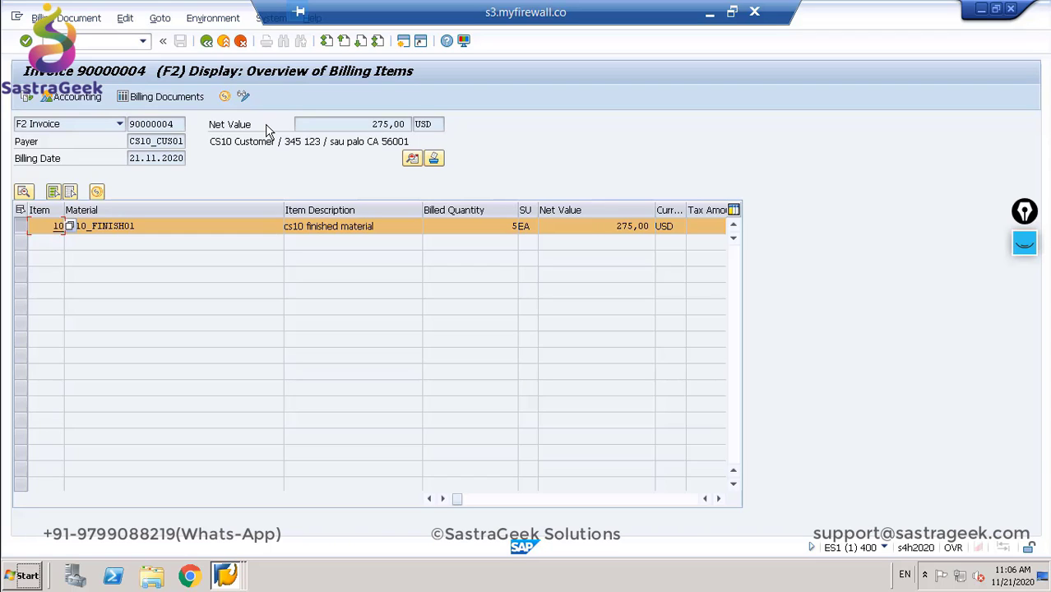
click(715, 17)
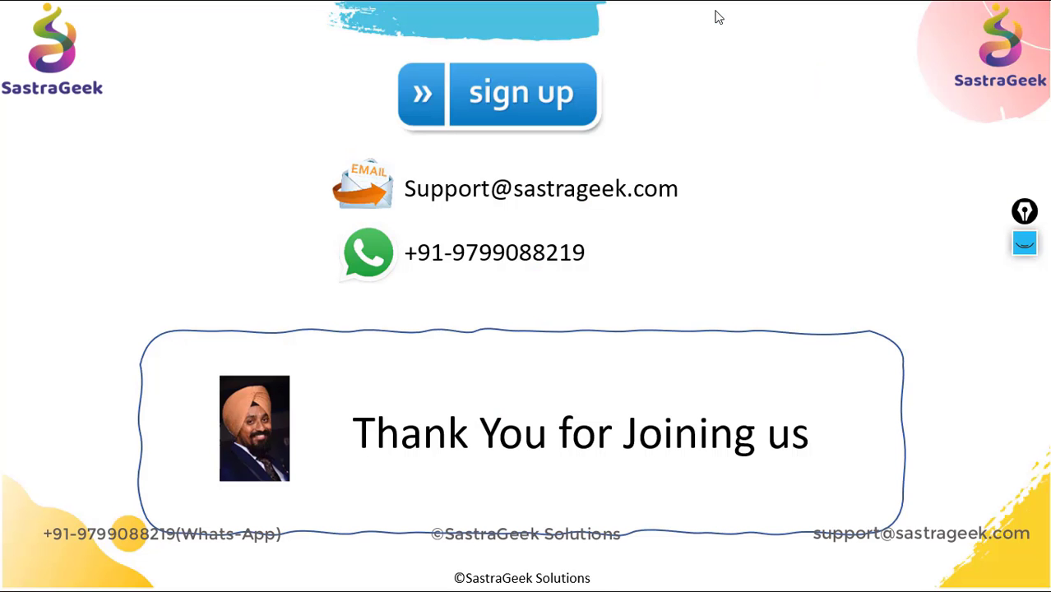